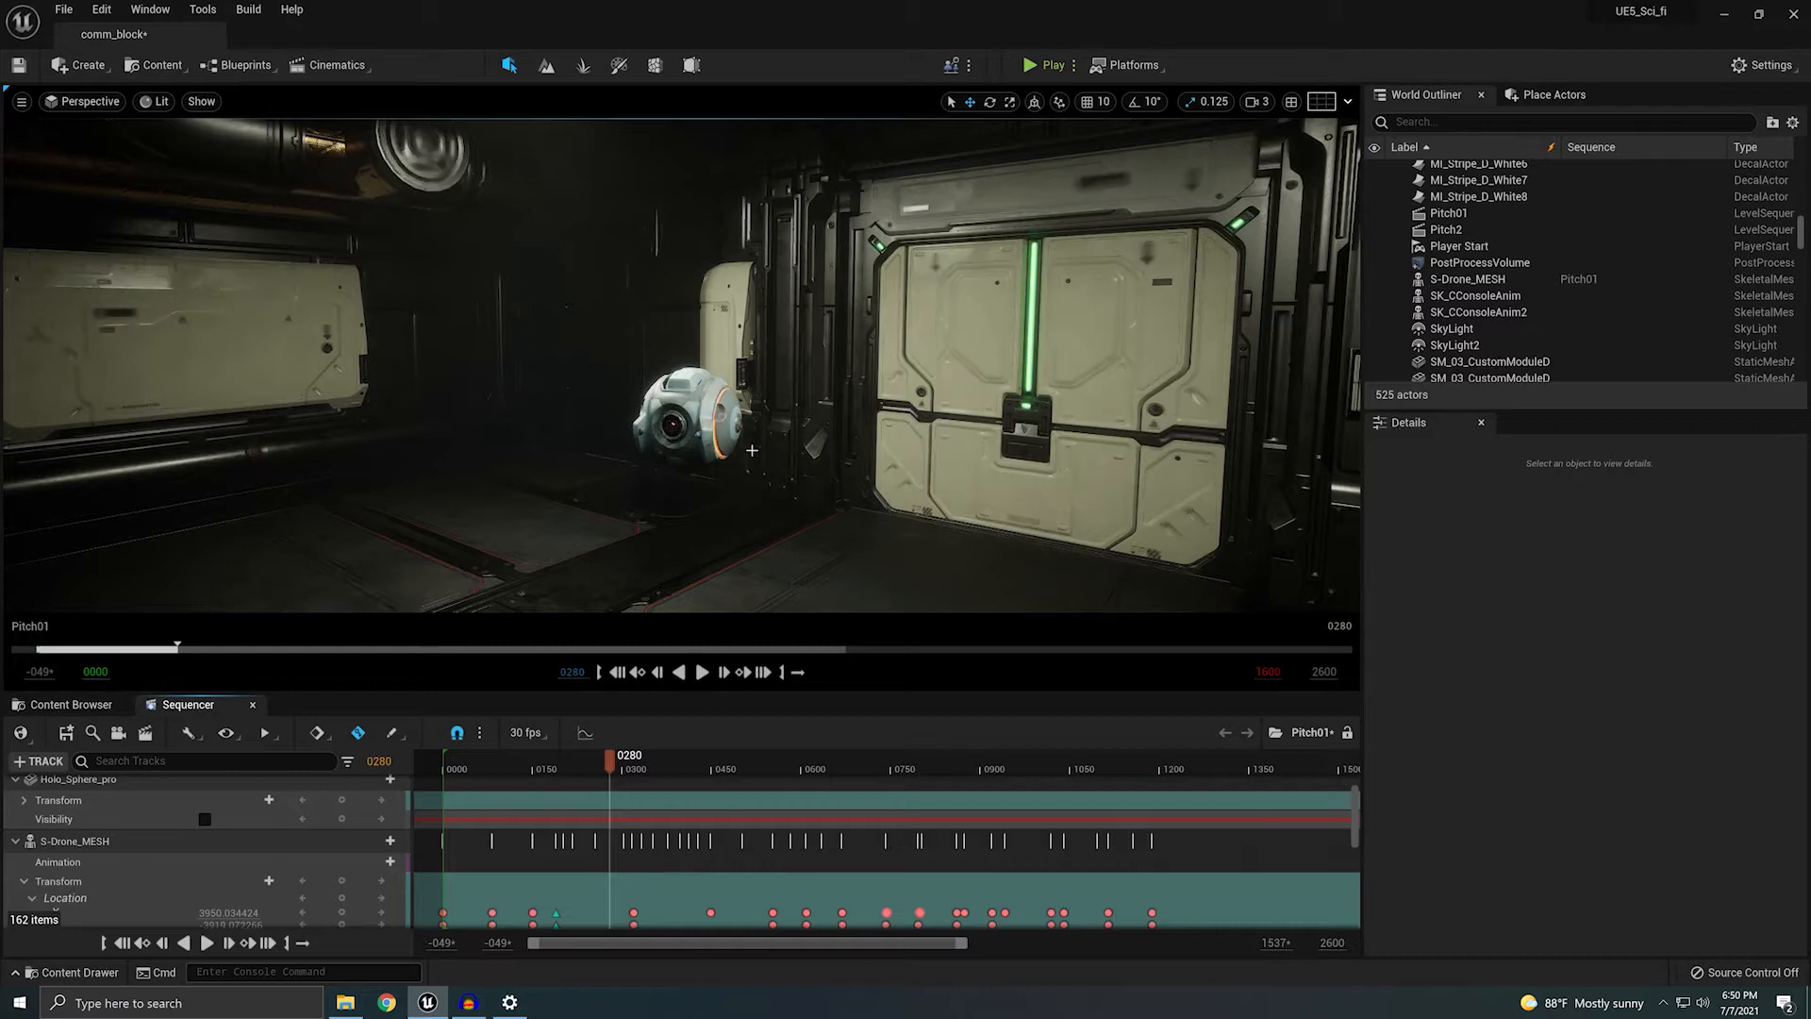
{"action": "mouse_move", "coordinate": [750, 451]}
{"action": "right_mouse_down"}
{"action": "mouse_move", "coordinate": [820, 514]}
{"action": "mouse_move", "coordinate": [738, 427]}
{"action": "right_mouse_up"}
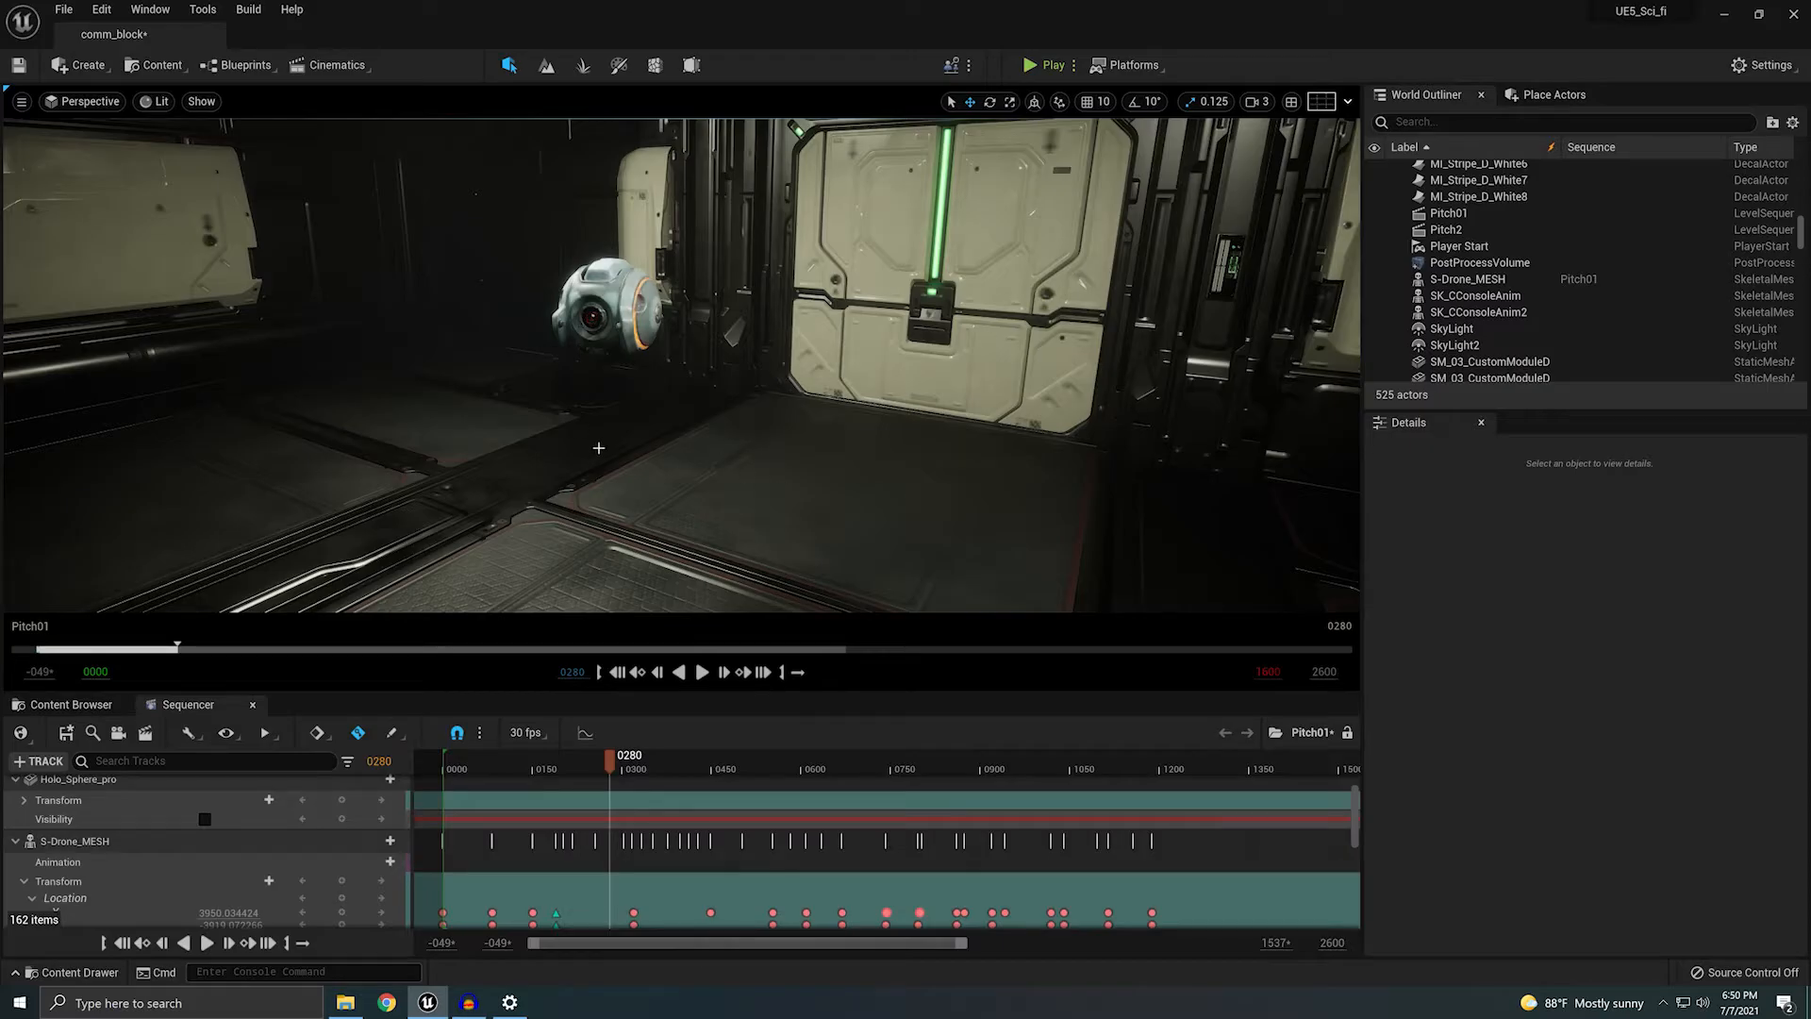
{"action": "right_click_drag", "start_coordinate": [681, 396], "coordinate": [634, 357]}
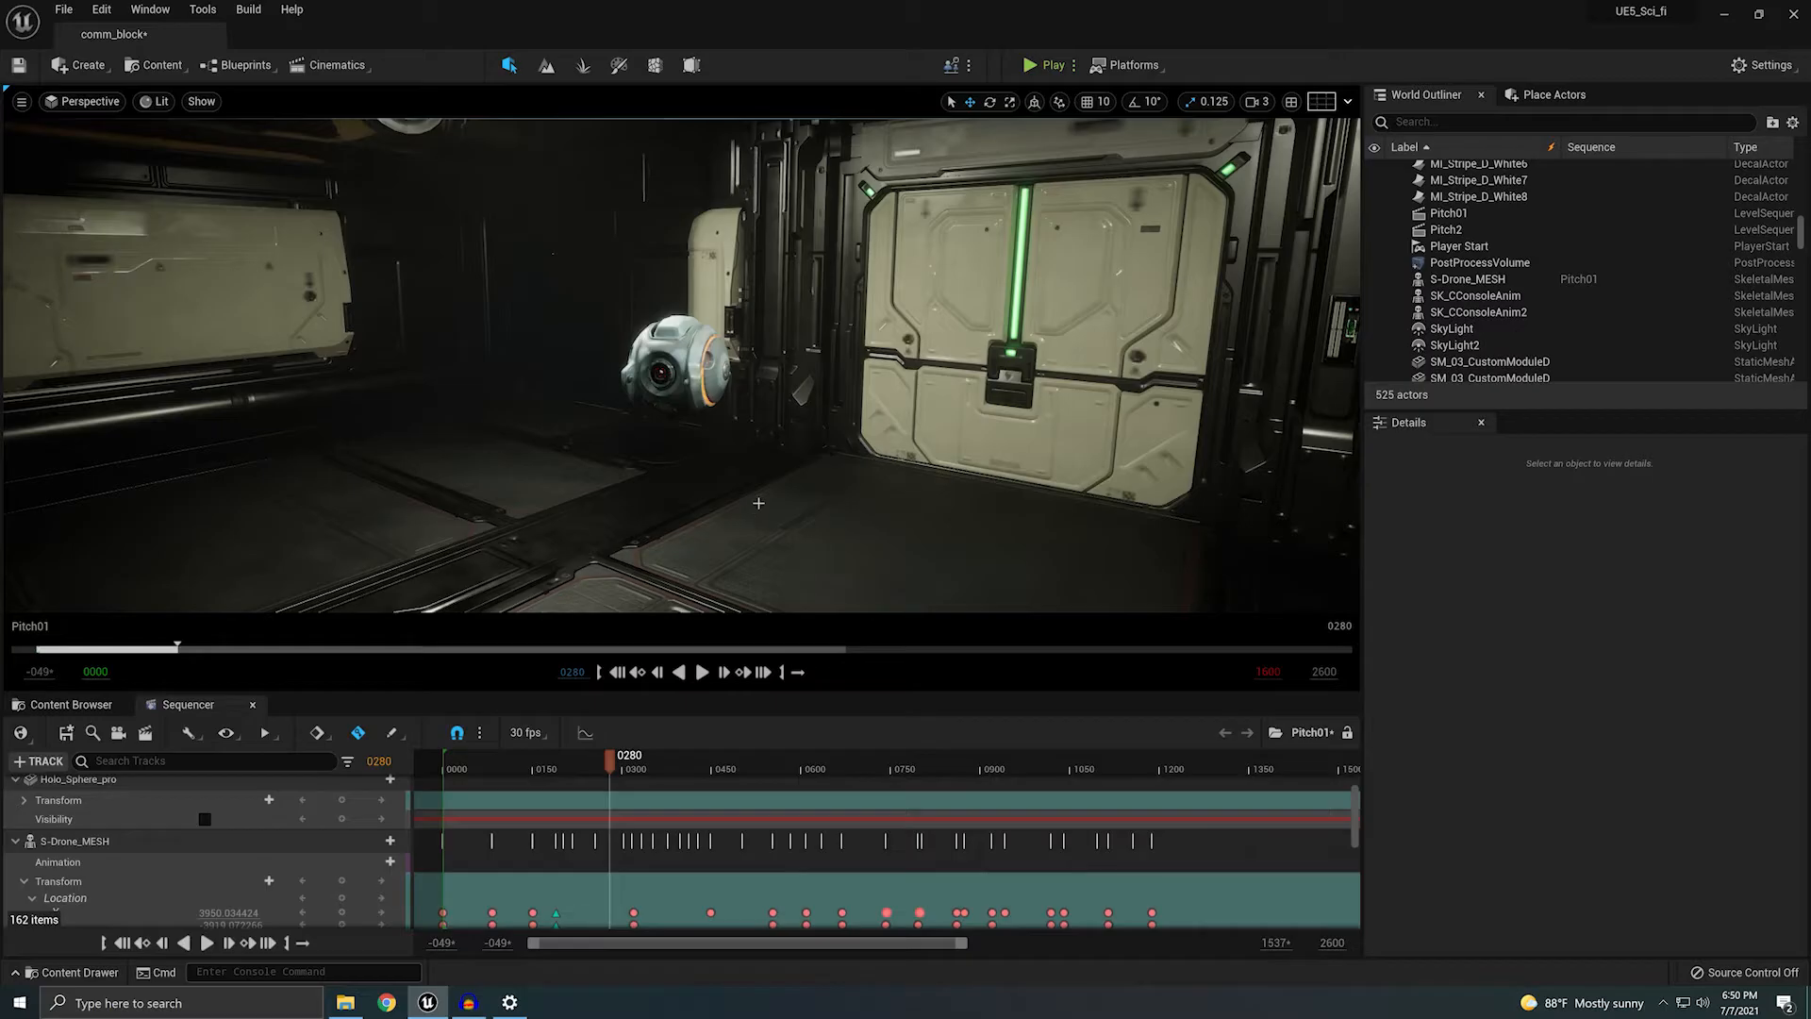
{"action": "right_click_drag", "start_coordinate": [816, 525], "coordinate": [747, 377]}
{"action": "key", "text": "w"}
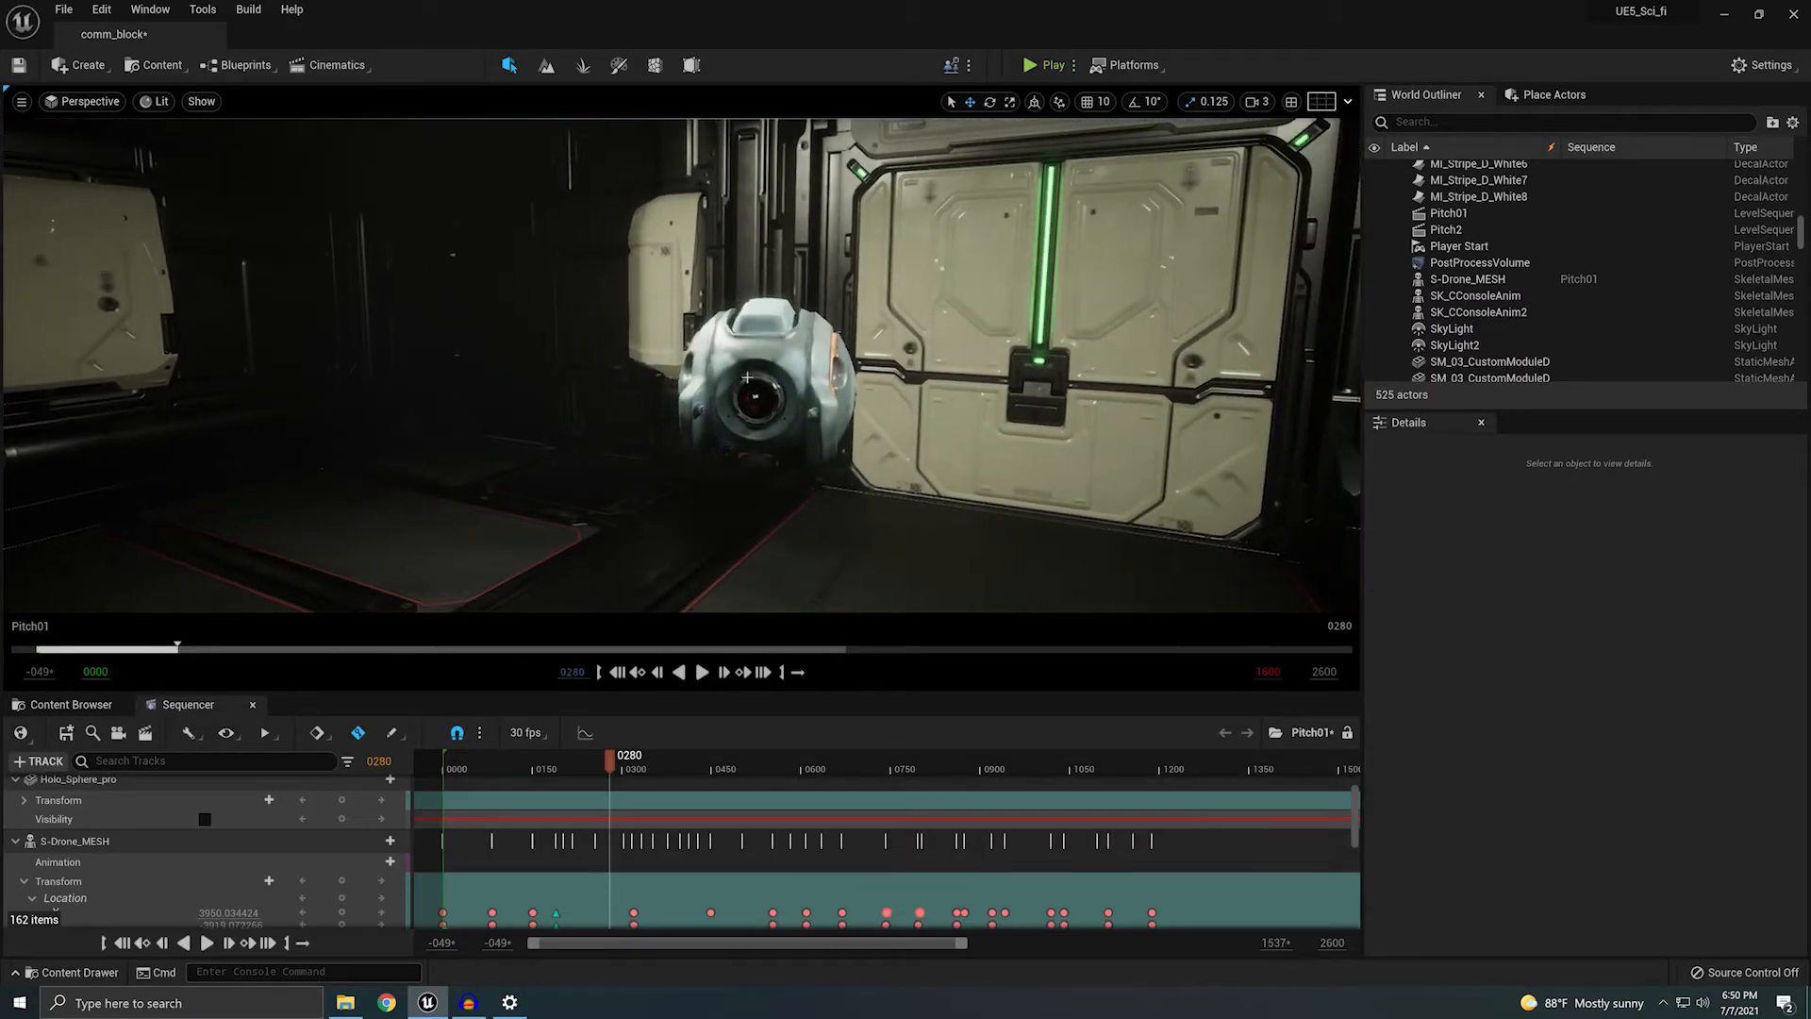
{"action": "right_click_drag", "start_coordinate": [782, 481], "coordinate": [806, 539]}
{"action": "key", "text": "s"}
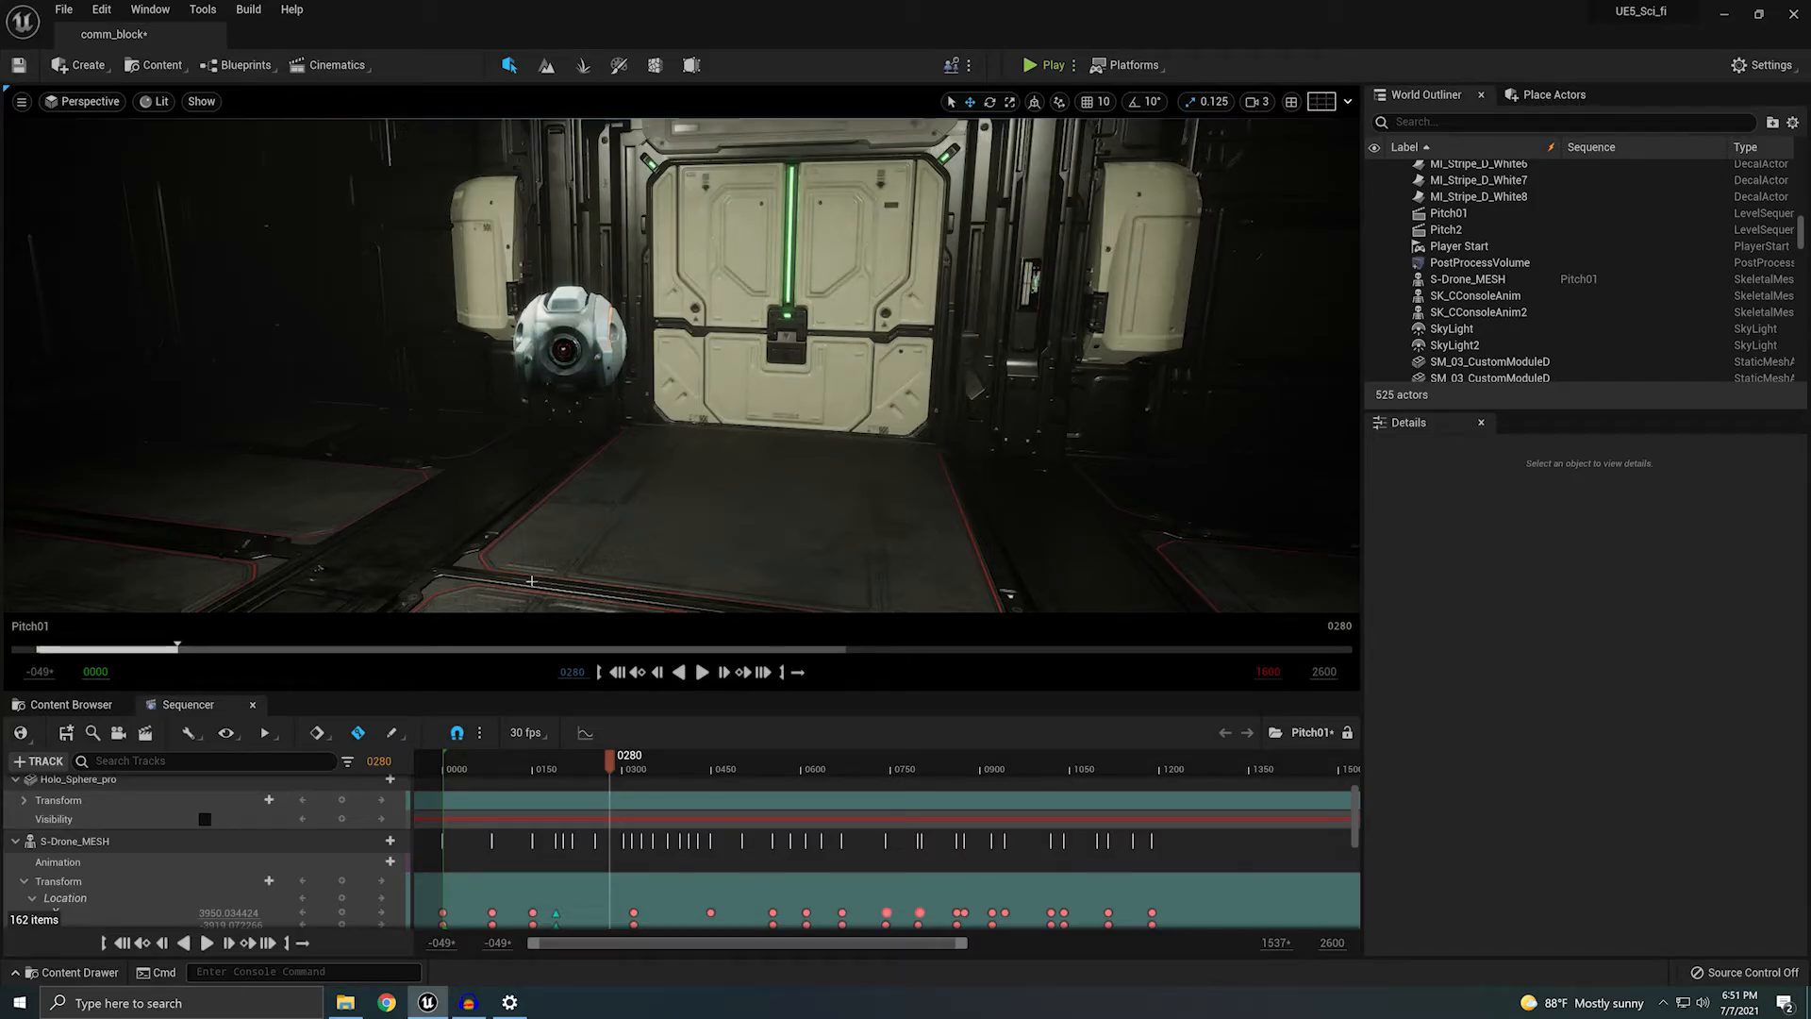
{"action": "right_click_drag", "start_coordinate": [664, 405], "coordinate": [705, 415]}
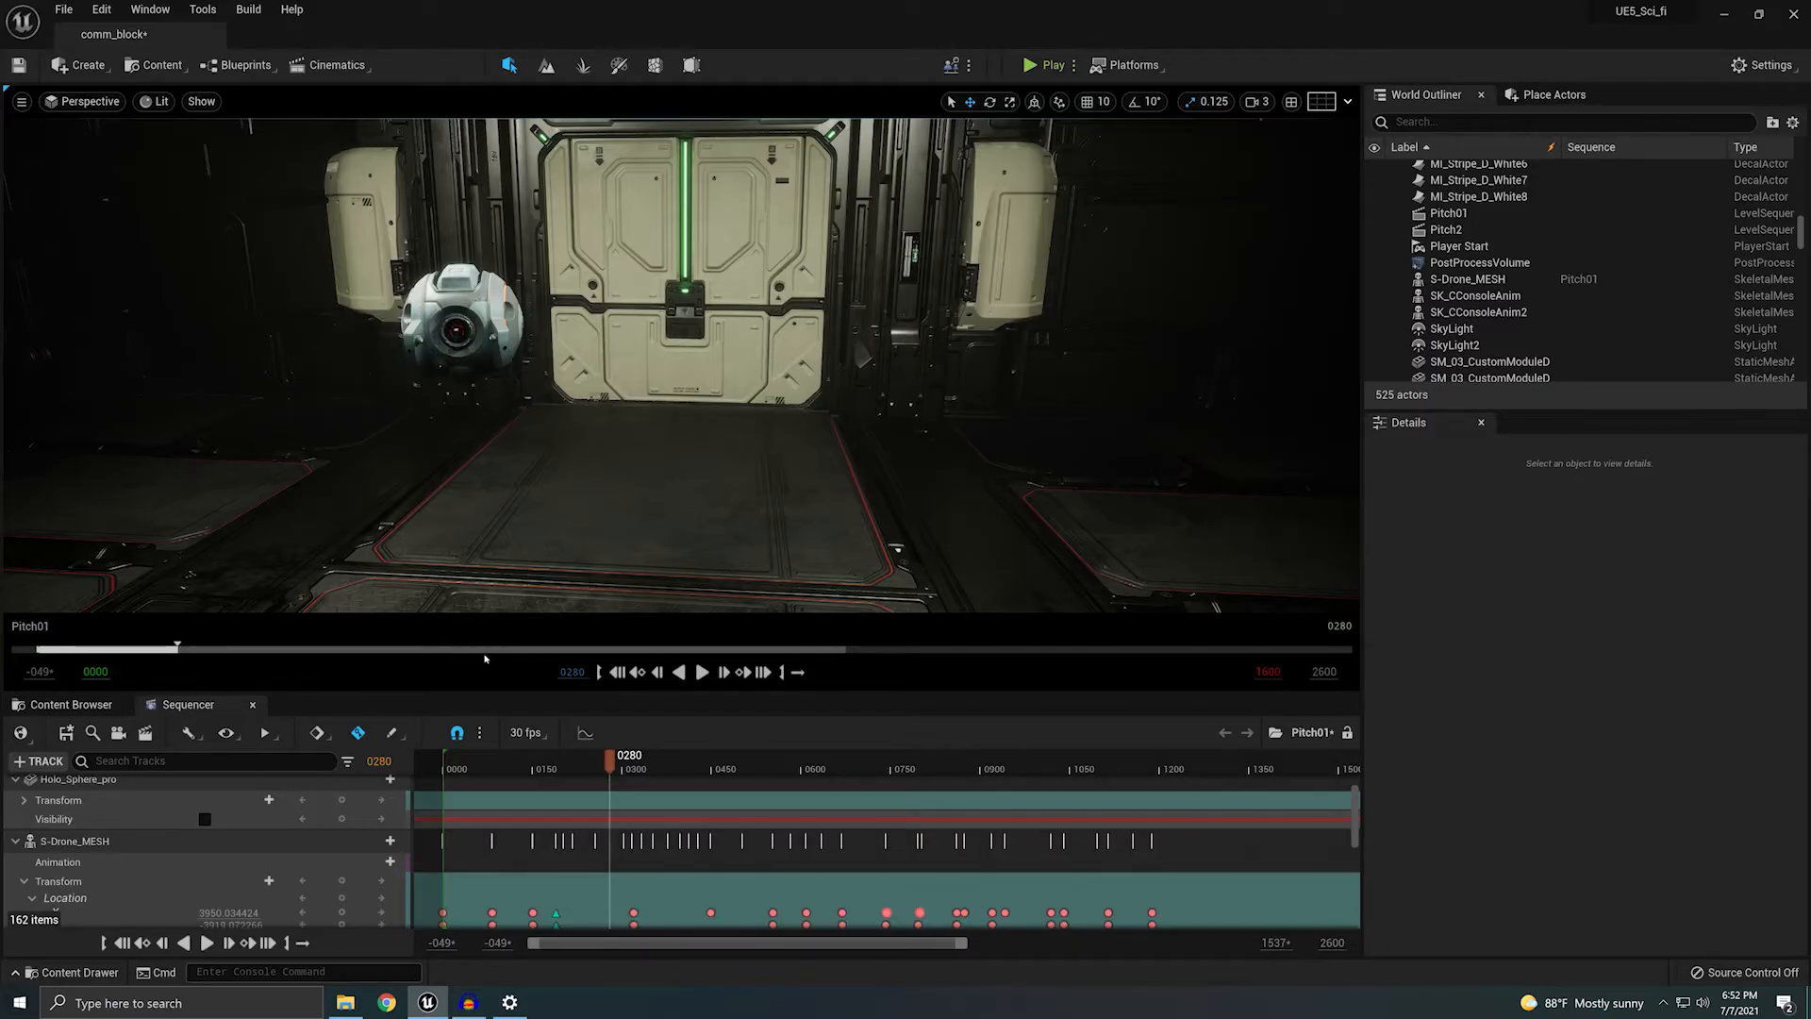
{"action": "right_click_drag", "start_coordinate": [402, 487], "coordinate": [528, 462]}
{"action": "right_click_drag", "start_coordinate": [793, 495], "coordinate": [538, 472]}
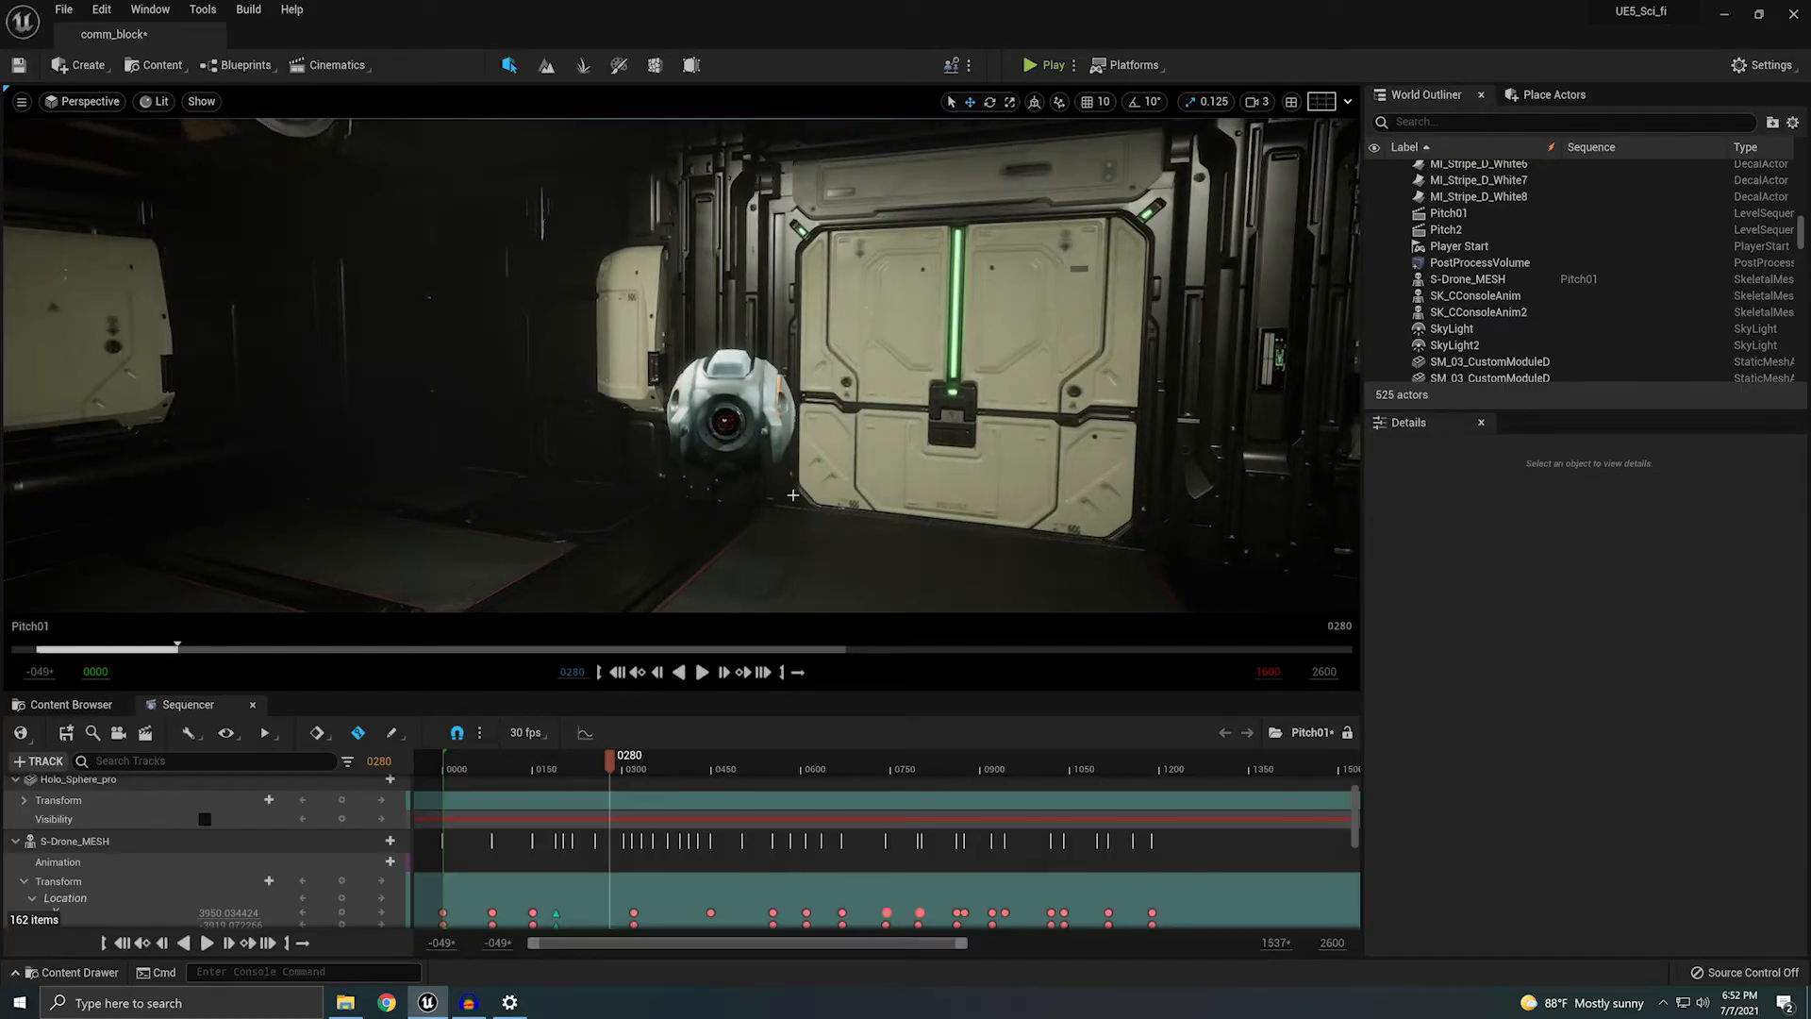
{"action": "right_click_drag", "start_coordinate": [793, 494], "coordinate": [782, 526]}
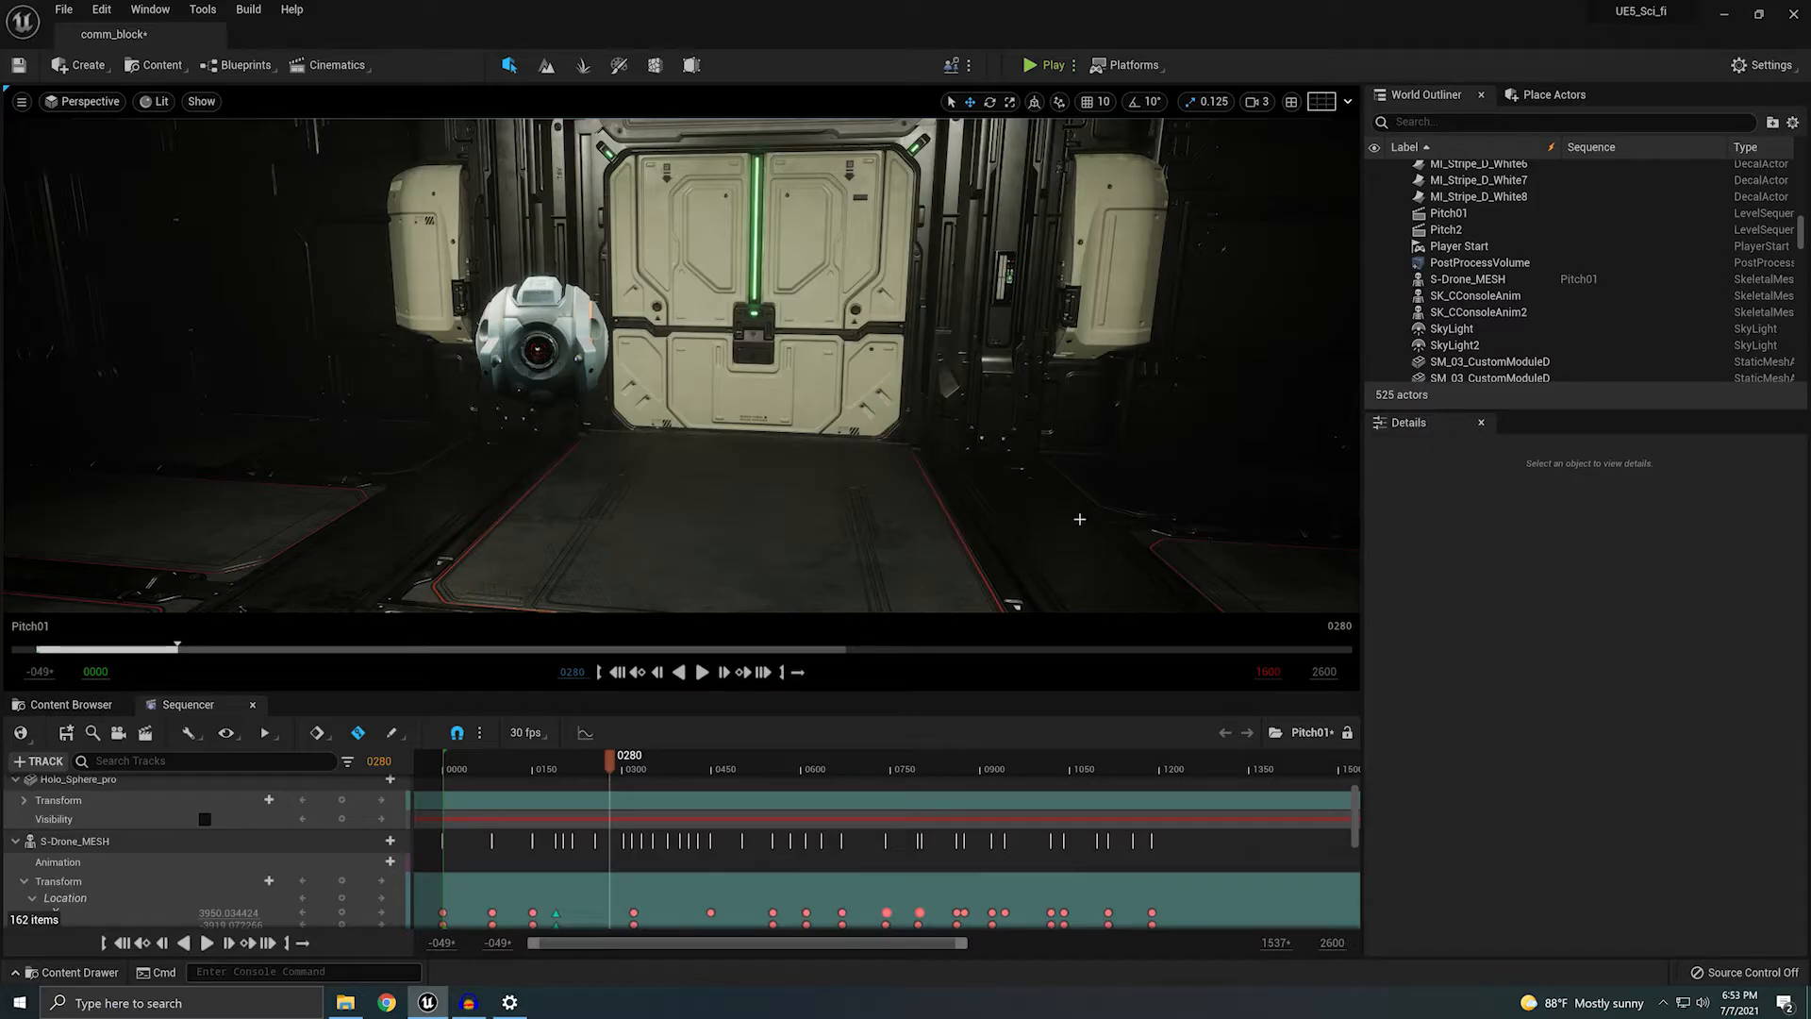
Step: Review the capture, video, sequence and cinematic options in the Sequencer's Render Movie Settings, then close the dialog
{"action": "left_click", "coordinate": [146, 733]}
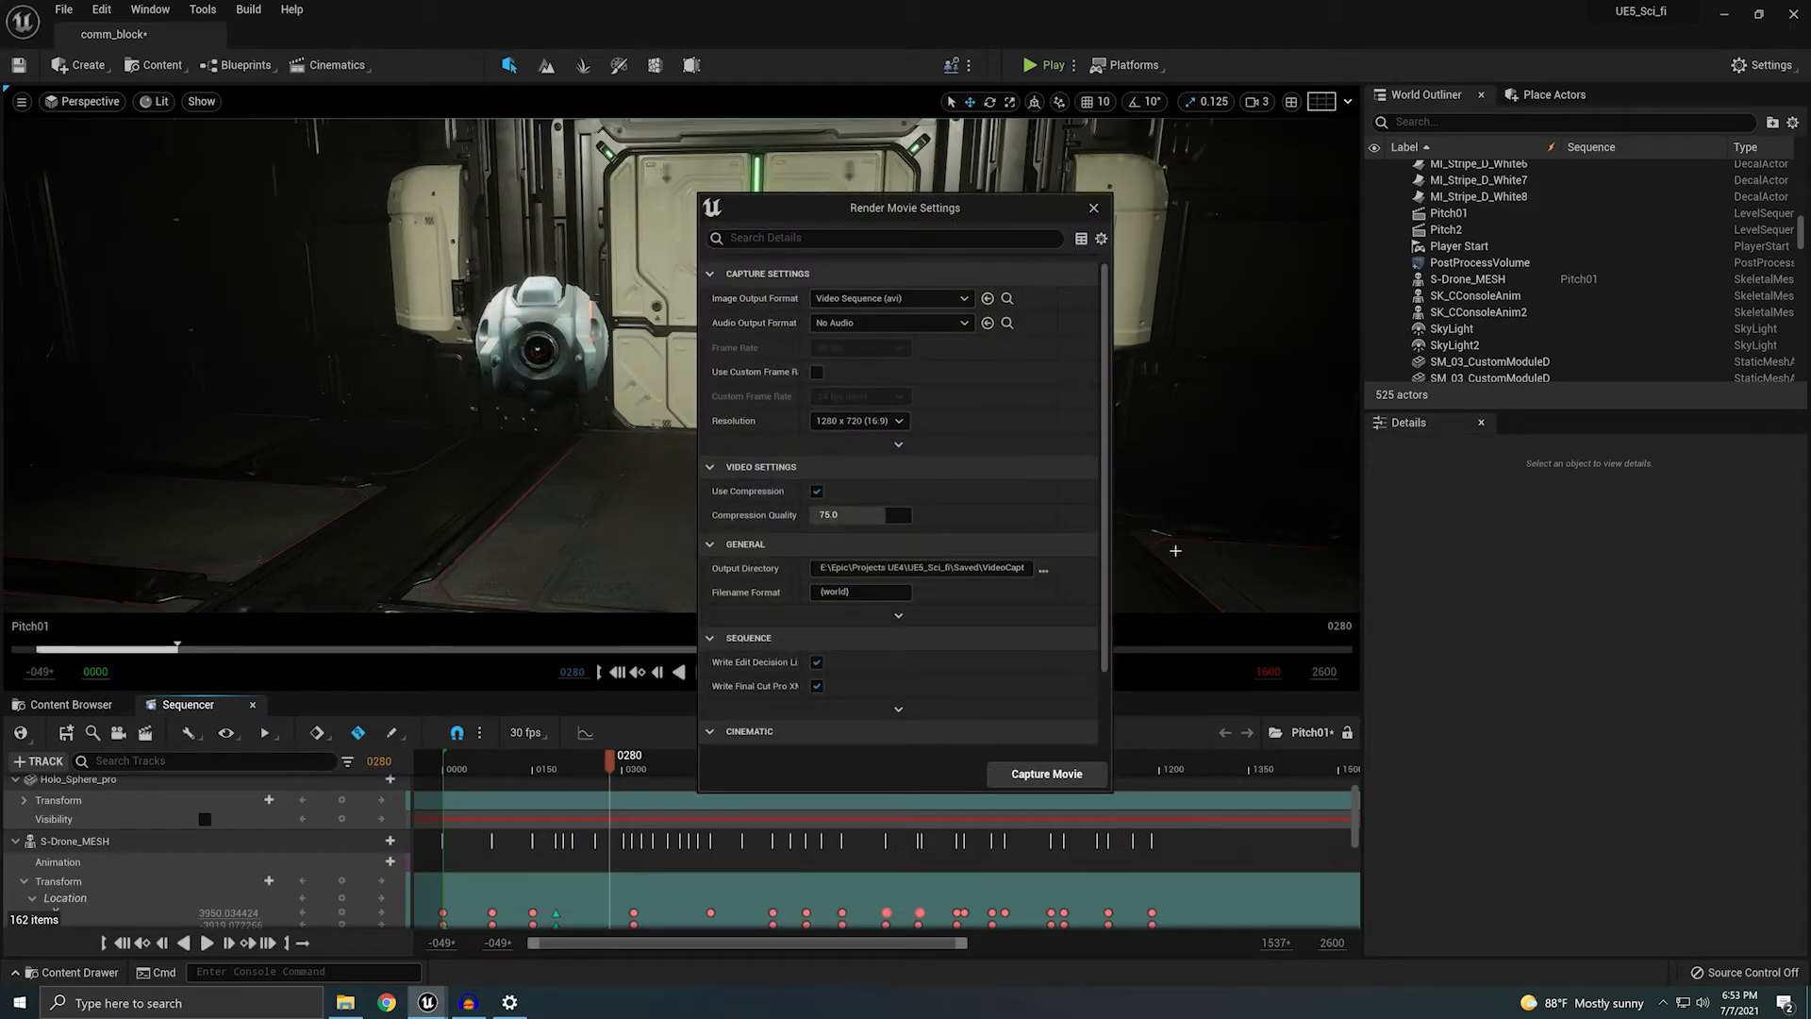
{"action": "scroll", "coordinate": [1106, 613], "scroll_direction": "down", "scroll_amount": 2}
{"action": "left_click_drag", "start_coordinate": [1112, 619], "coordinate": [1083, 383]}
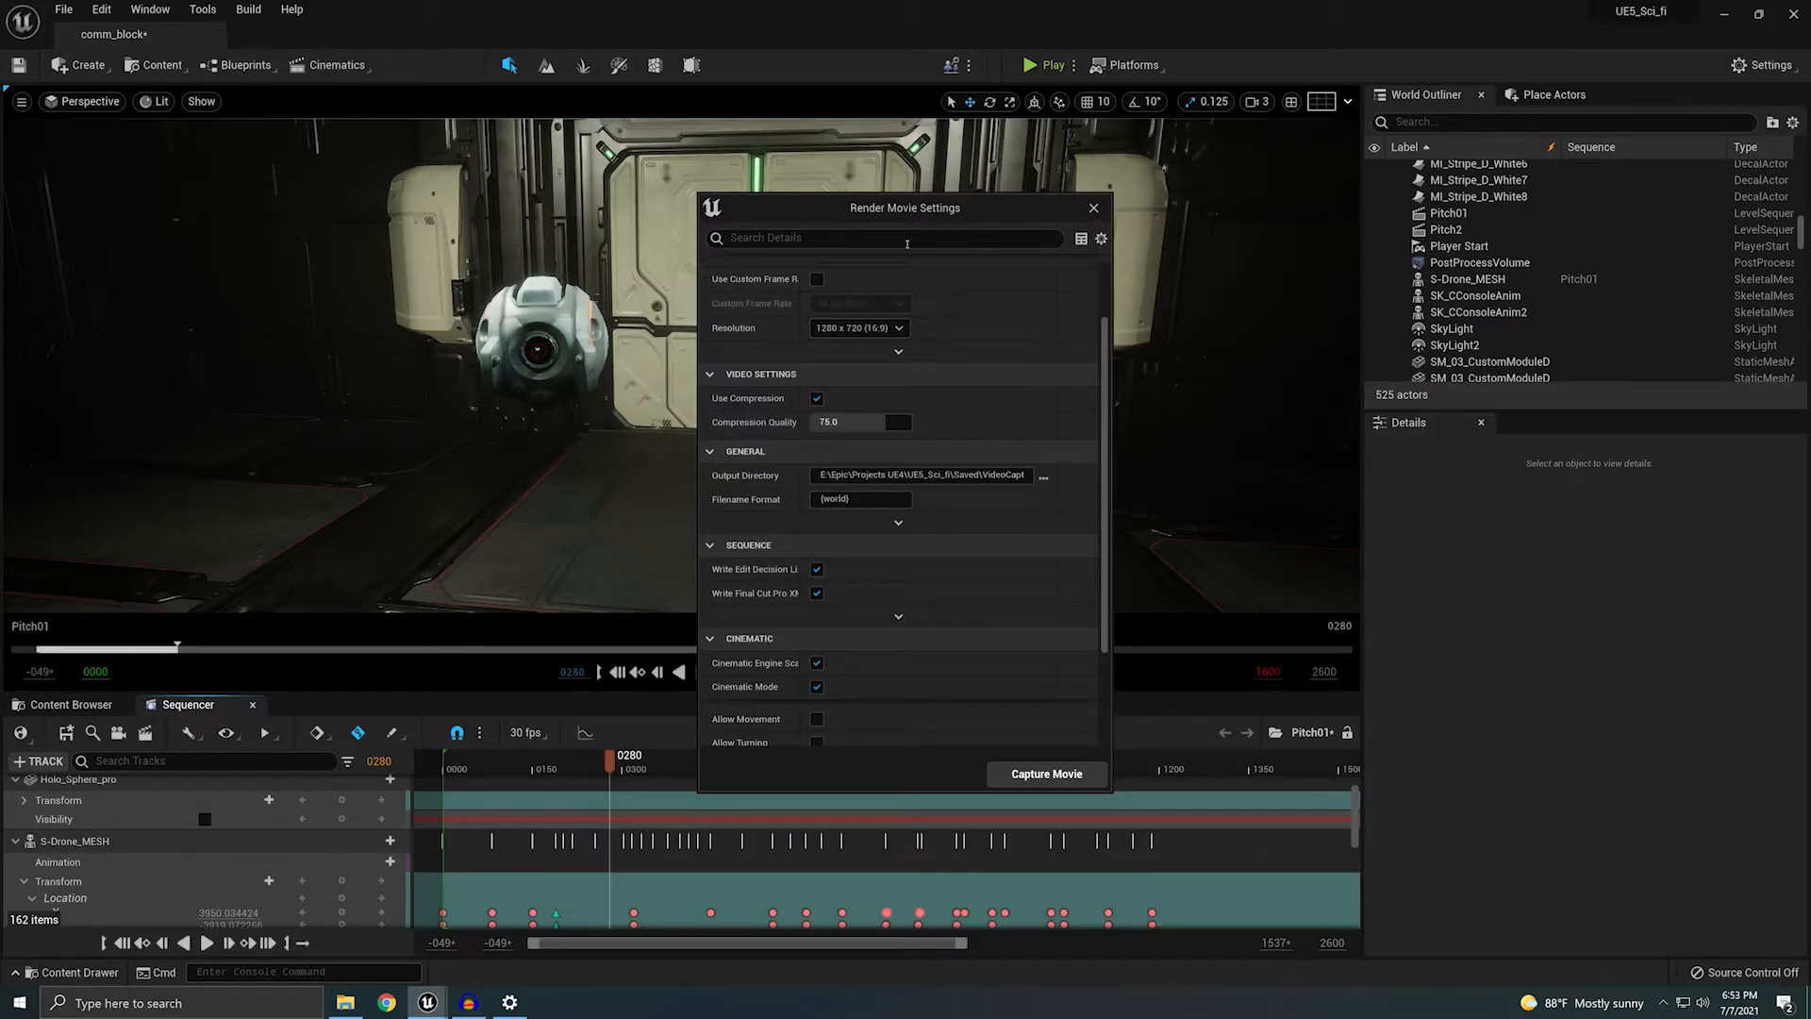
{"action": "left_click", "coordinate": [1093, 209]}
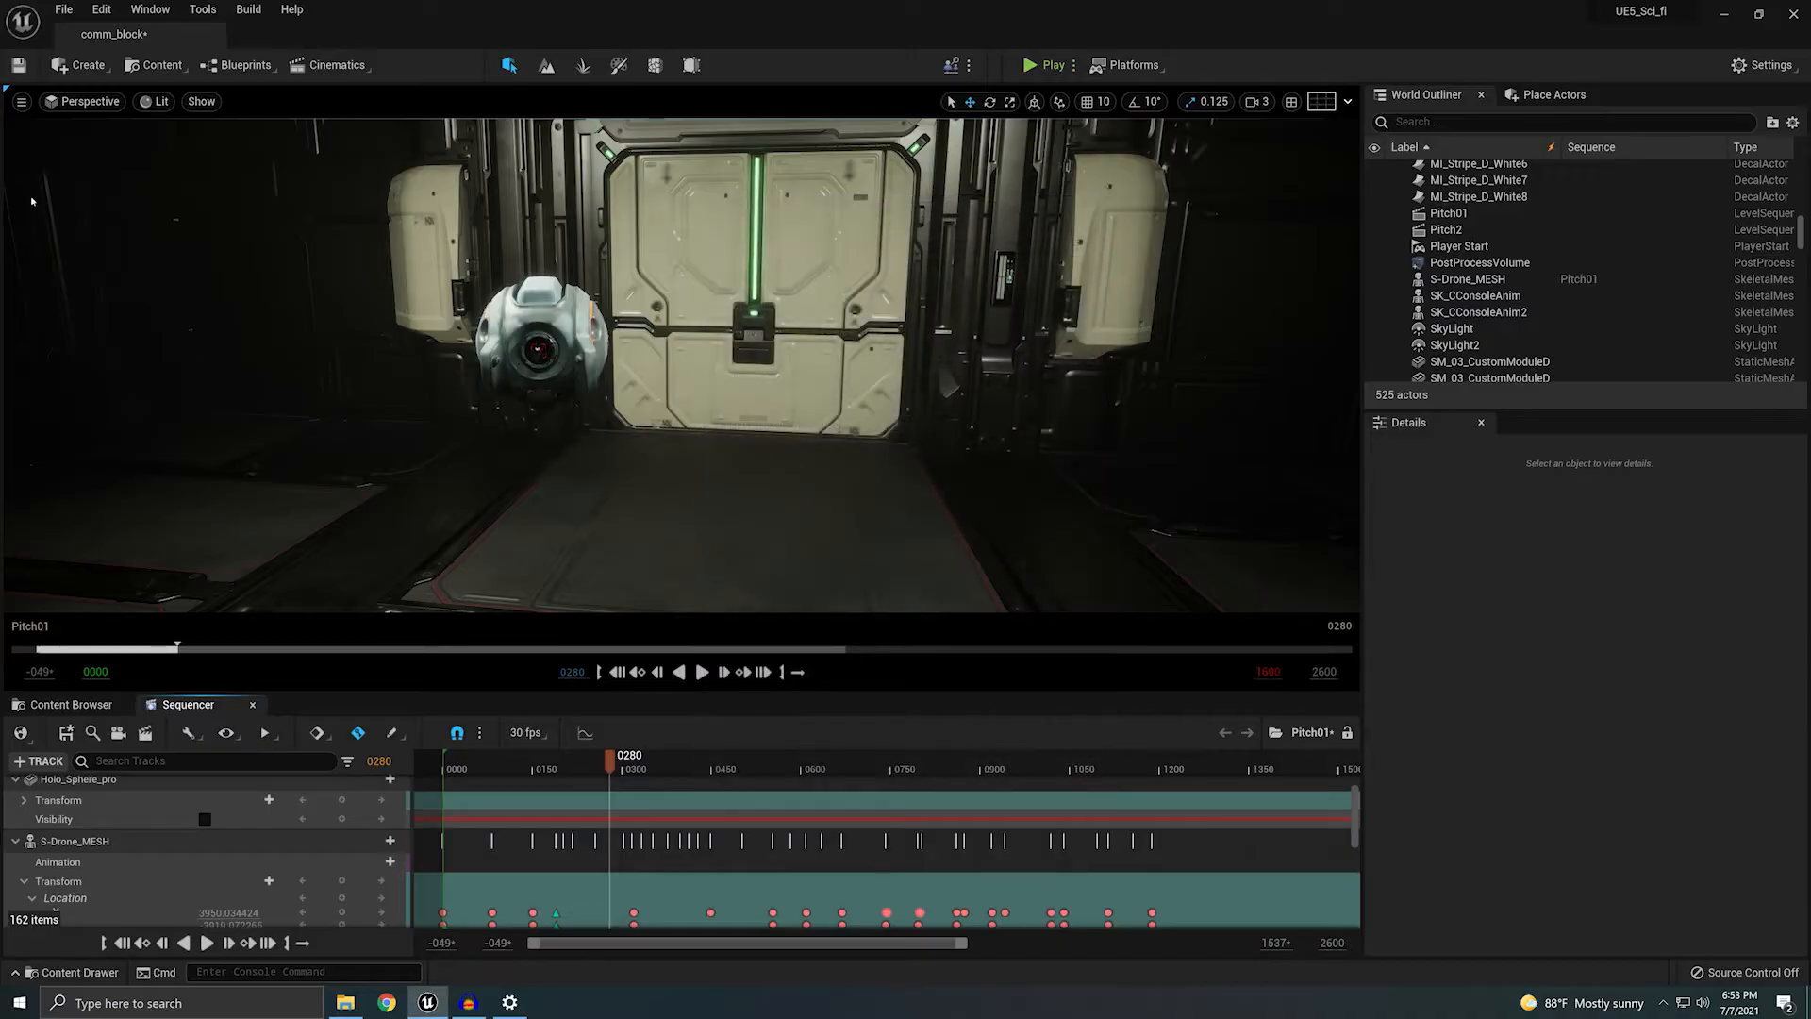
{"action": "left_click", "coordinate": [150, 10]}
{"action": "mouse_move", "coordinate": [283, 53]}
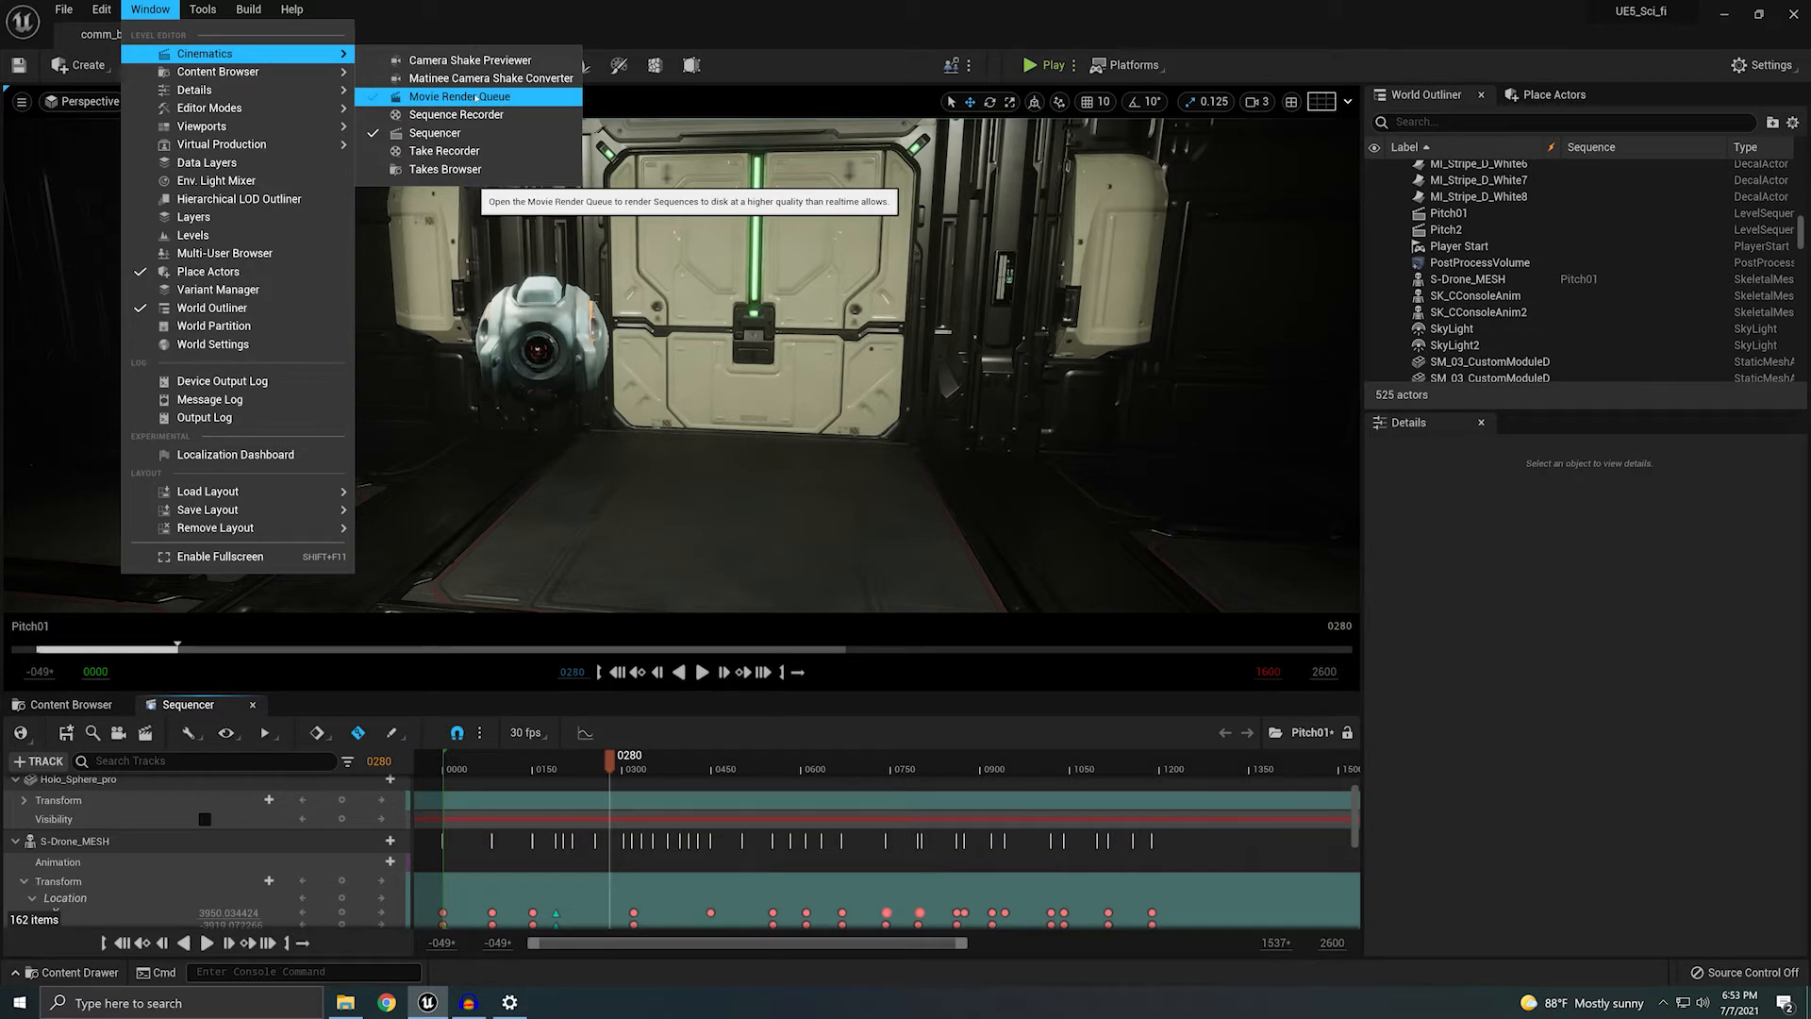
{"action": "left_click", "coordinate": [784, 6]}
Step: Search the project's plugins for "movie" to check whether Movie Render Queue is enabled, and close the plugin browser
{"action": "left_click", "coordinate": [1764, 66]}
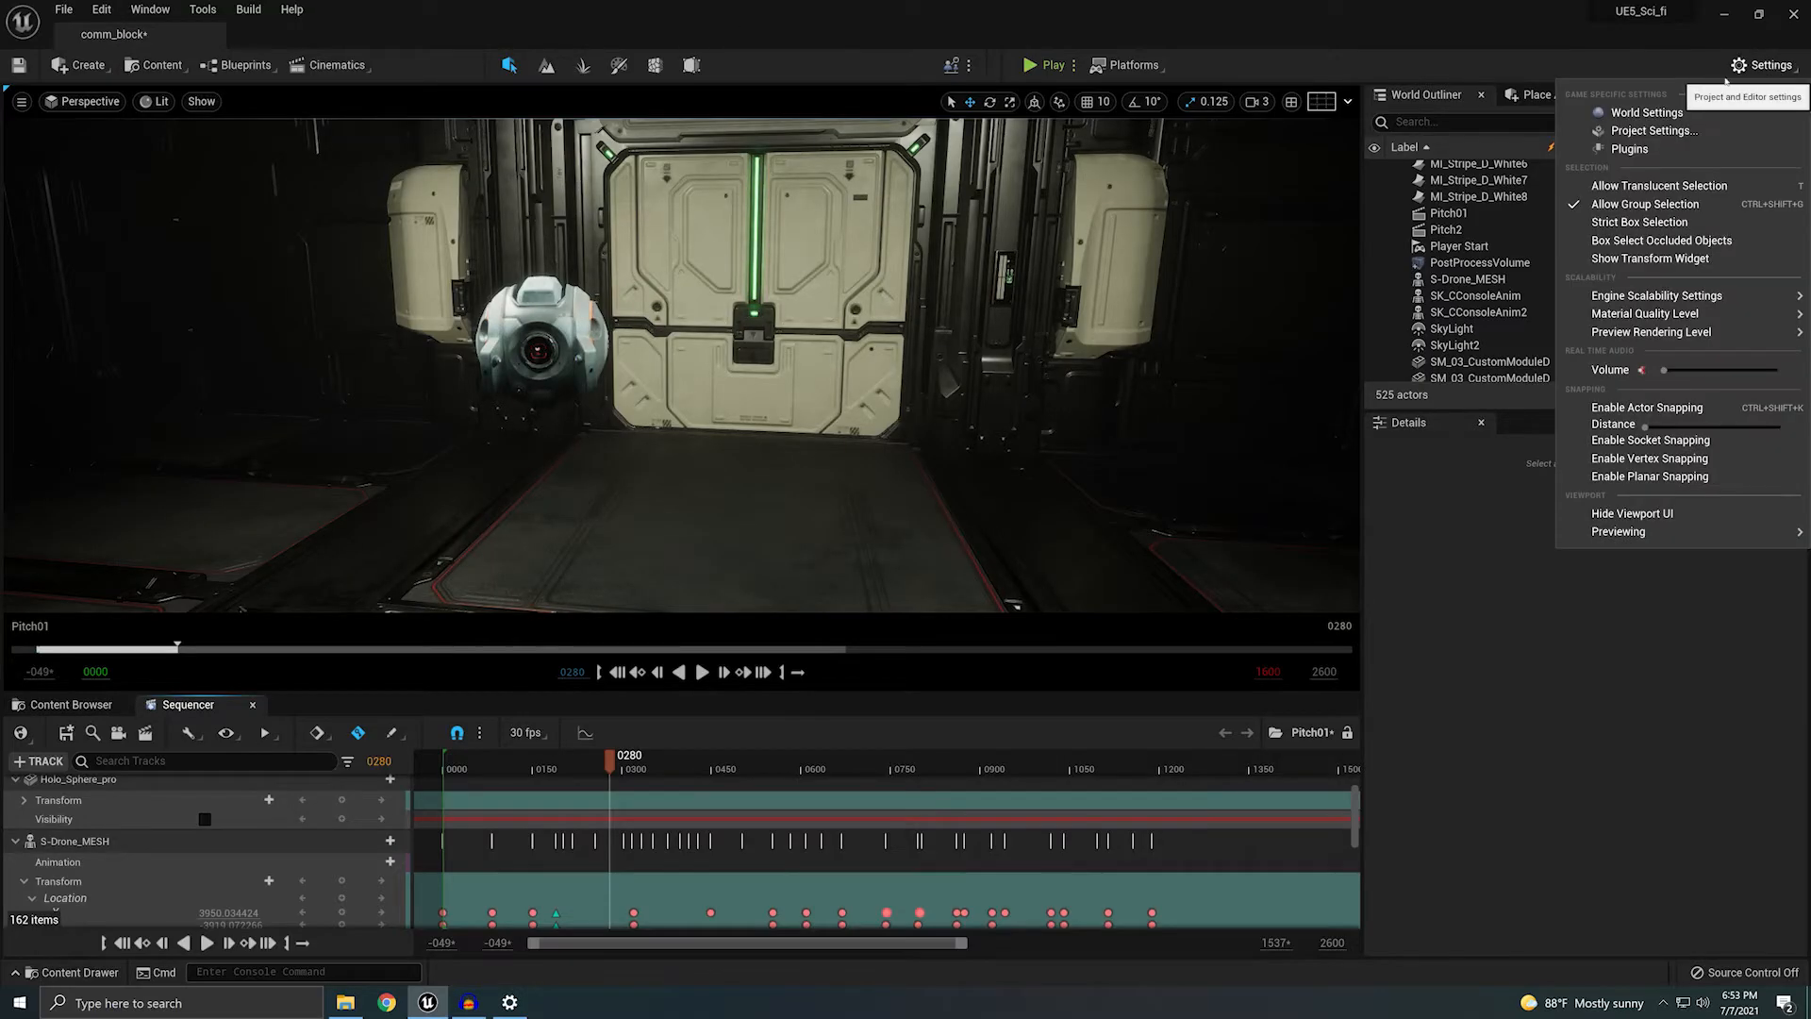
{"action": "left_click", "coordinate": [1604, 146]}
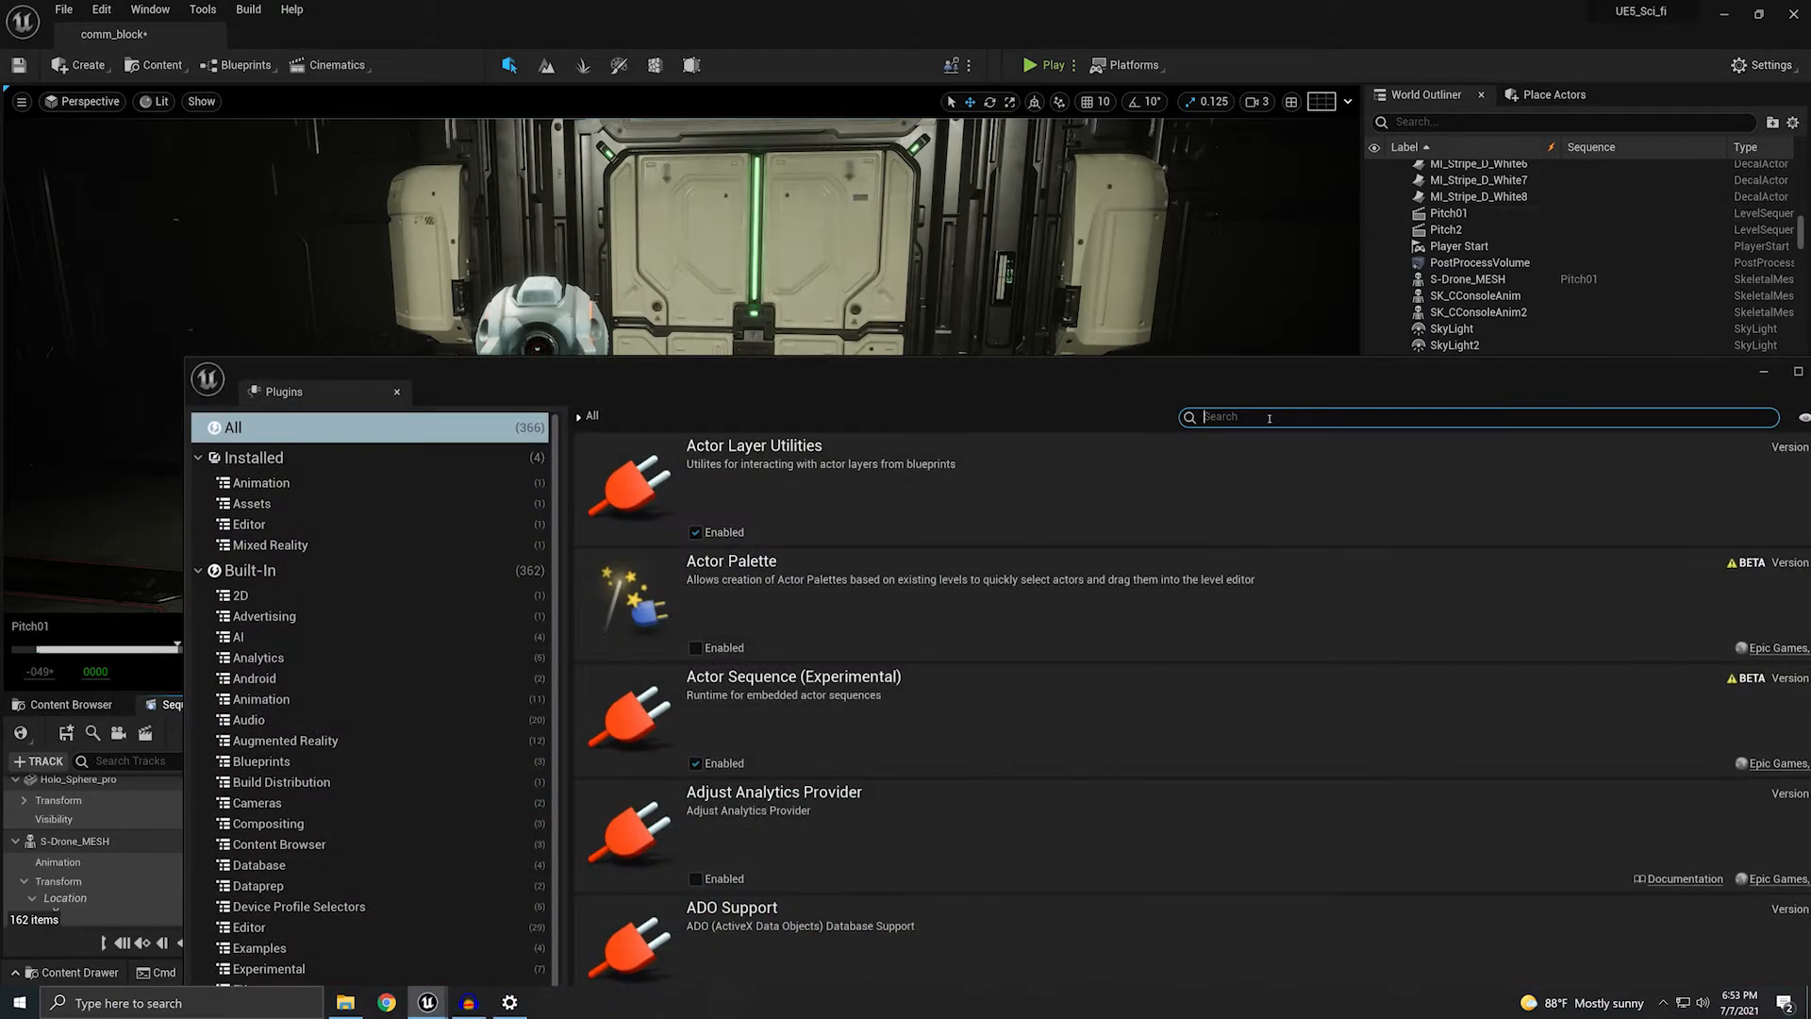
{"action": "type", "text": "movie"}
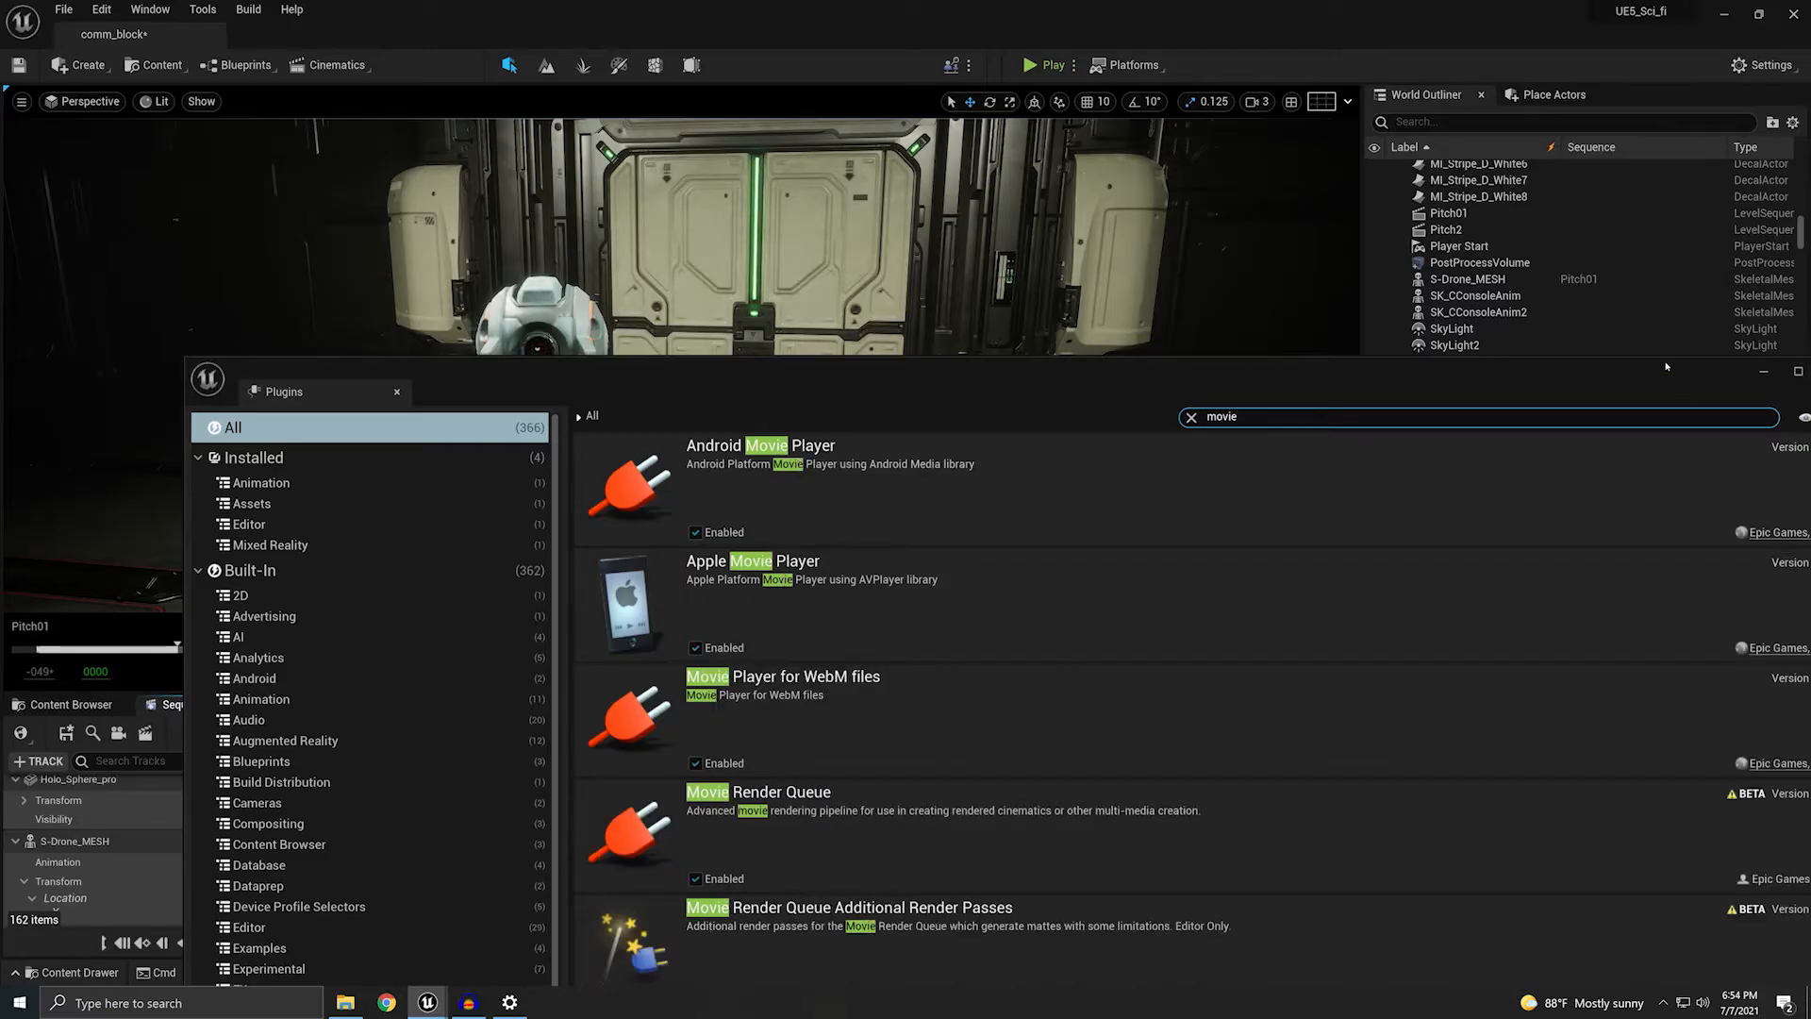
{"action": "left_click_drag", "start_coordinate": [1666, 366], "coordinate": [1463, 285]}
{"action": "left_click", "coordinate": [1630, 291]}
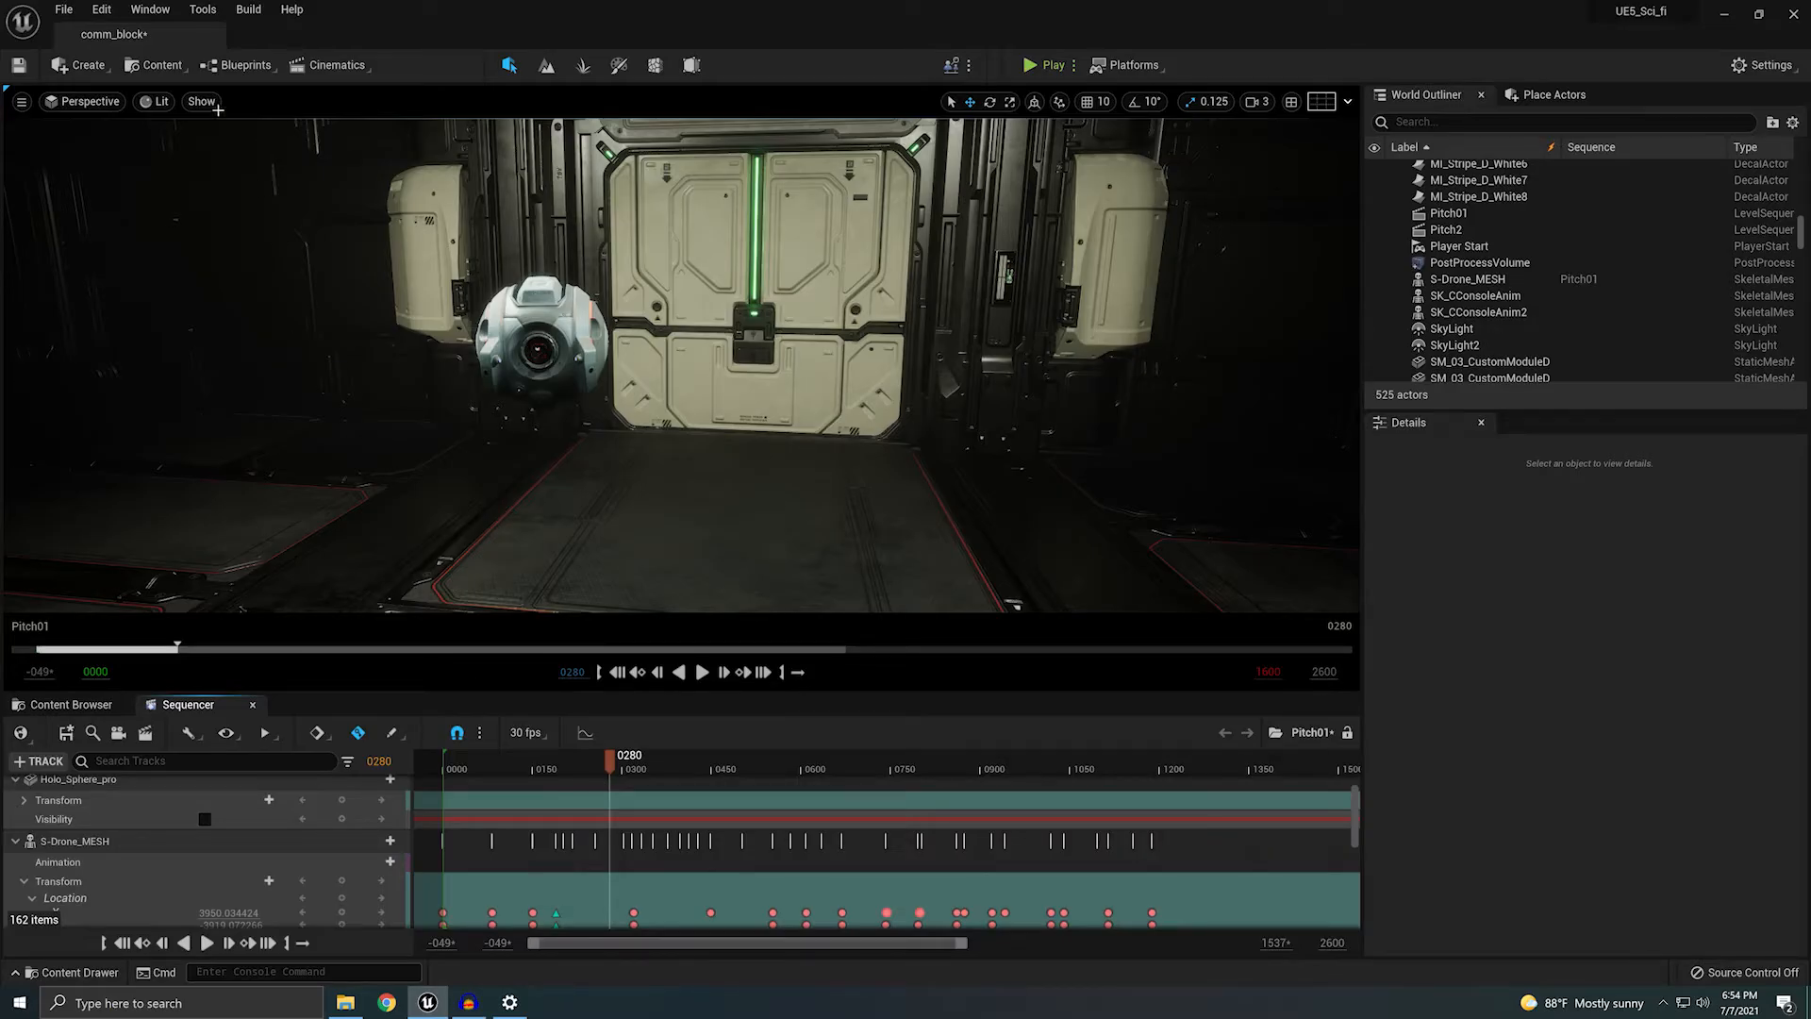
{"action": "left_click", "coordinate": [150, 9]}
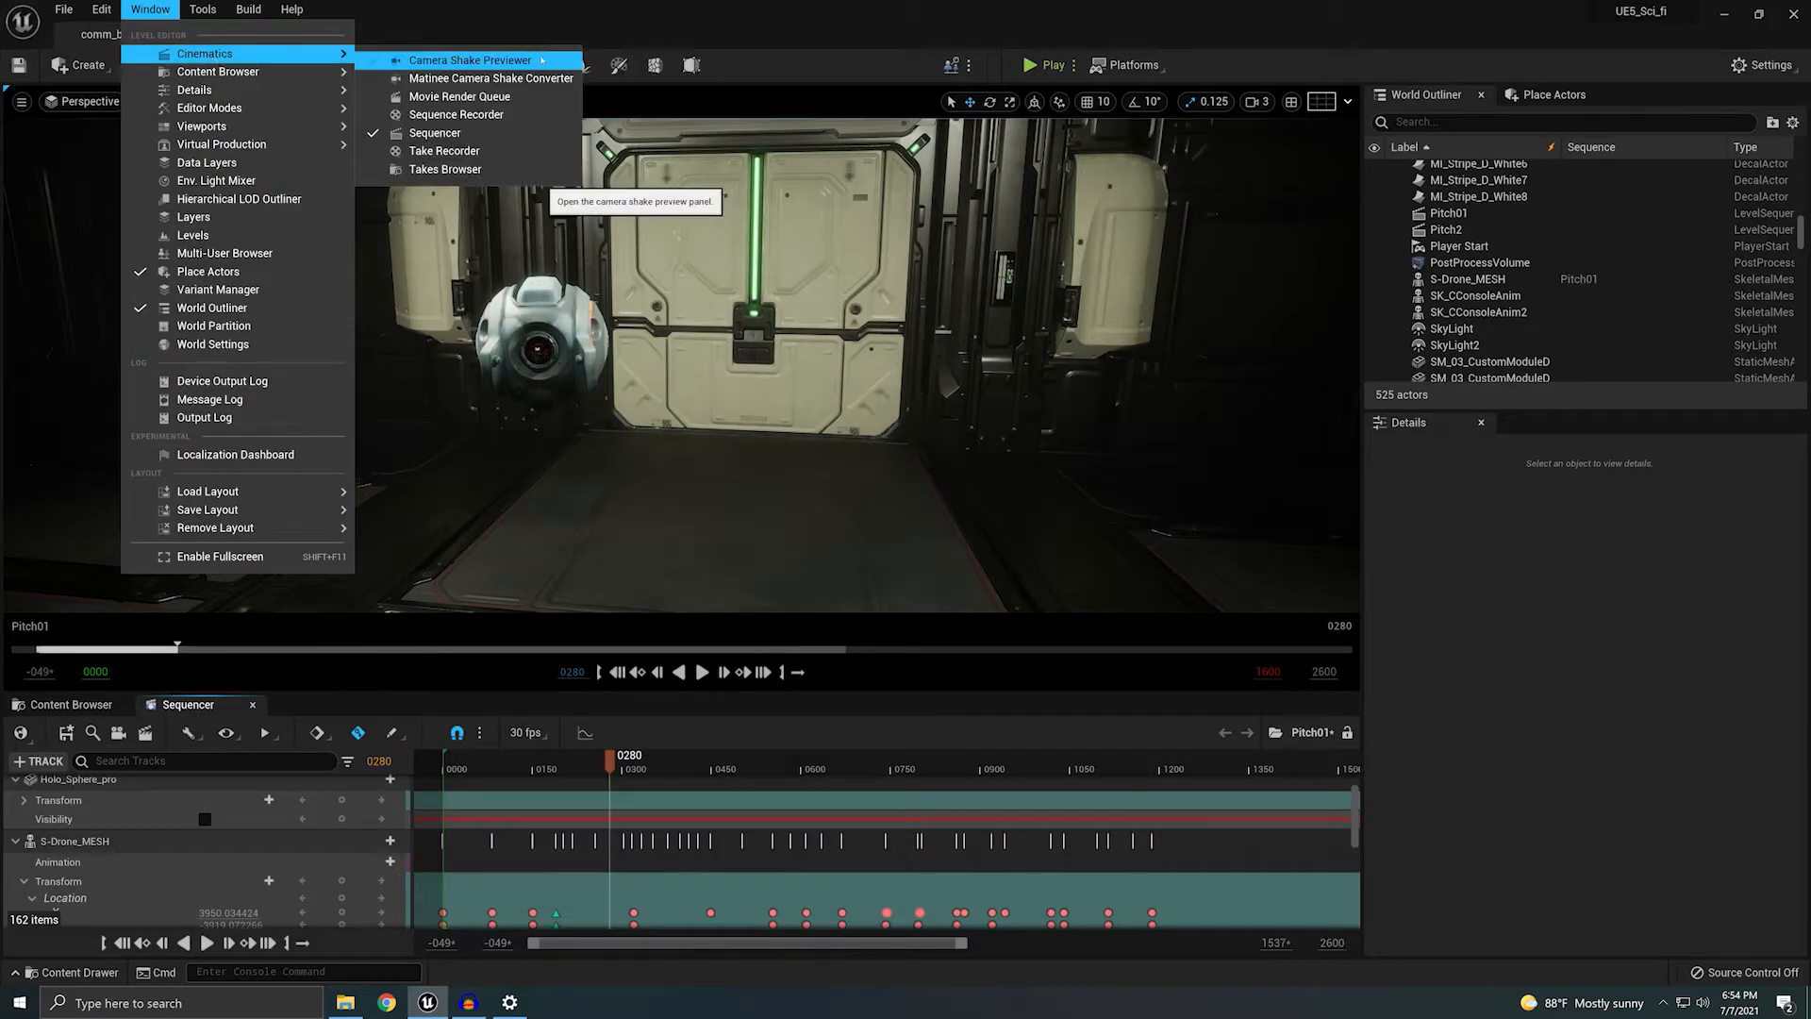
{"action": "left_click", "coordinate": [453, 127]}
{"action": "left_click_drag", "start_coordinate": [1175, 345], "coordinate": [642, 237]}
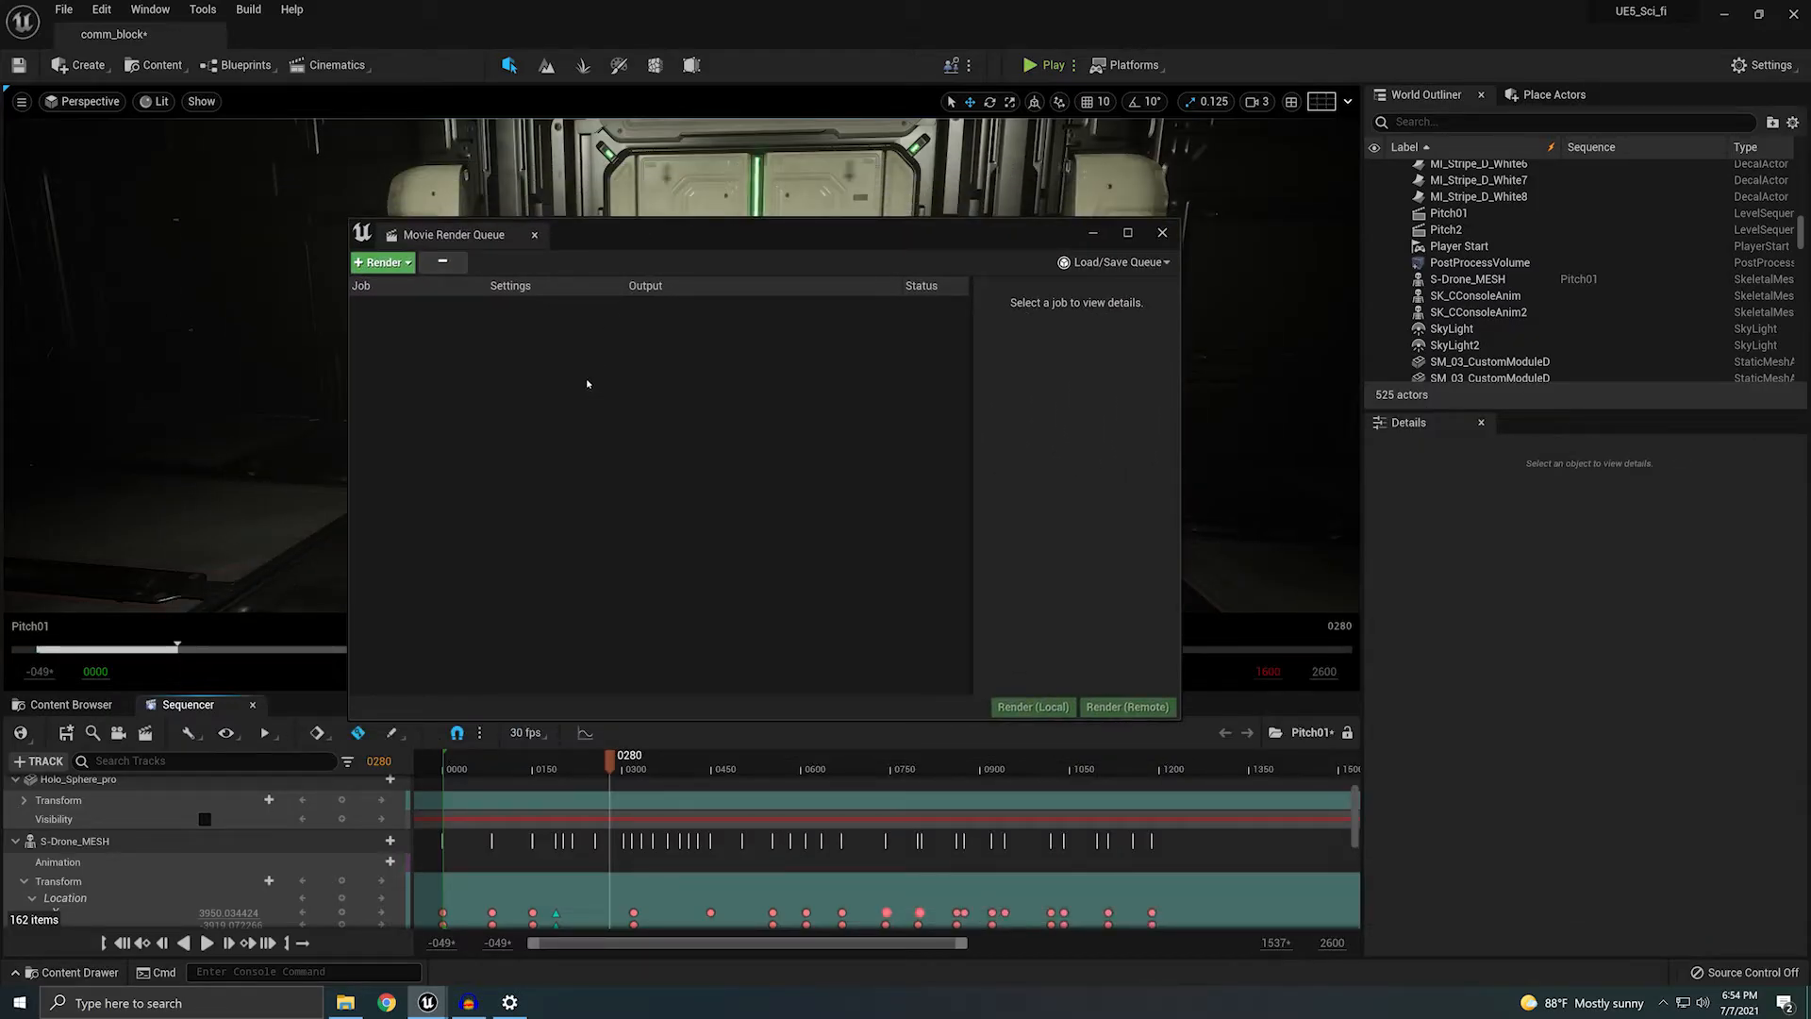
{"action": "left_click", "coordinate": [402, 263]}
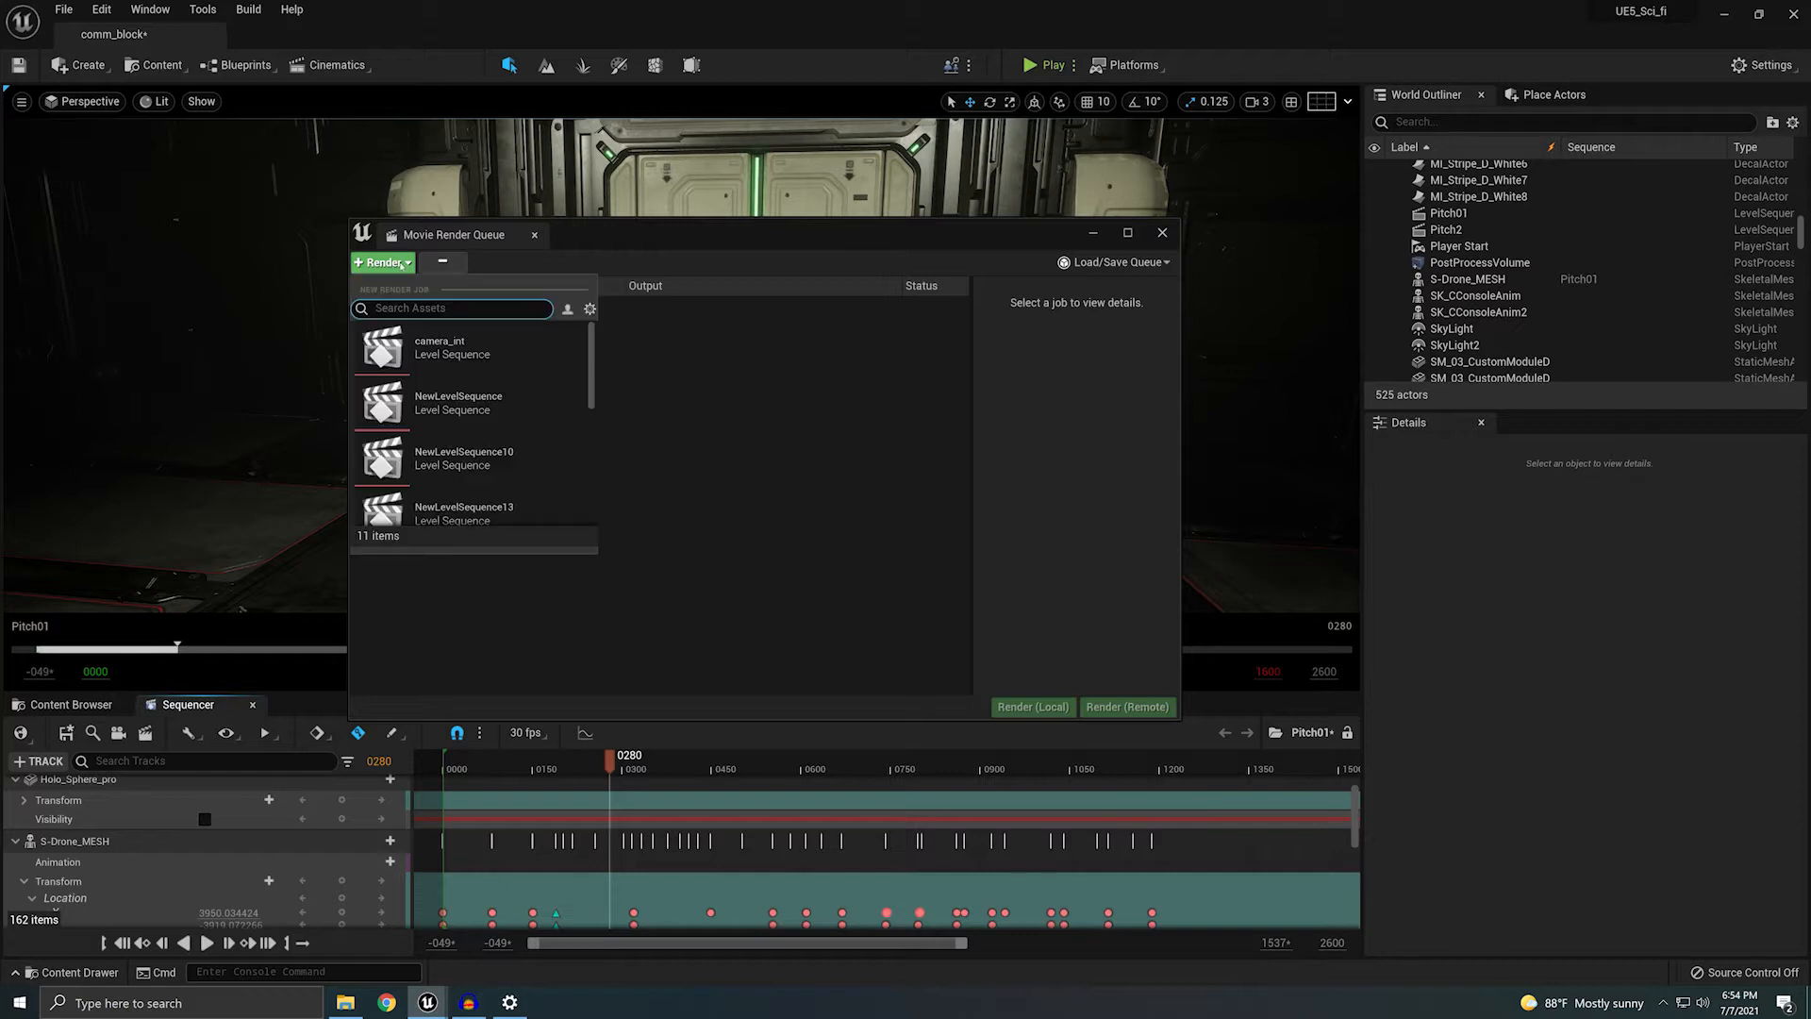
{"action": "scroll", "coordinate": [582, 499], "scroll_direction": "down", "scroll_amount": 5}
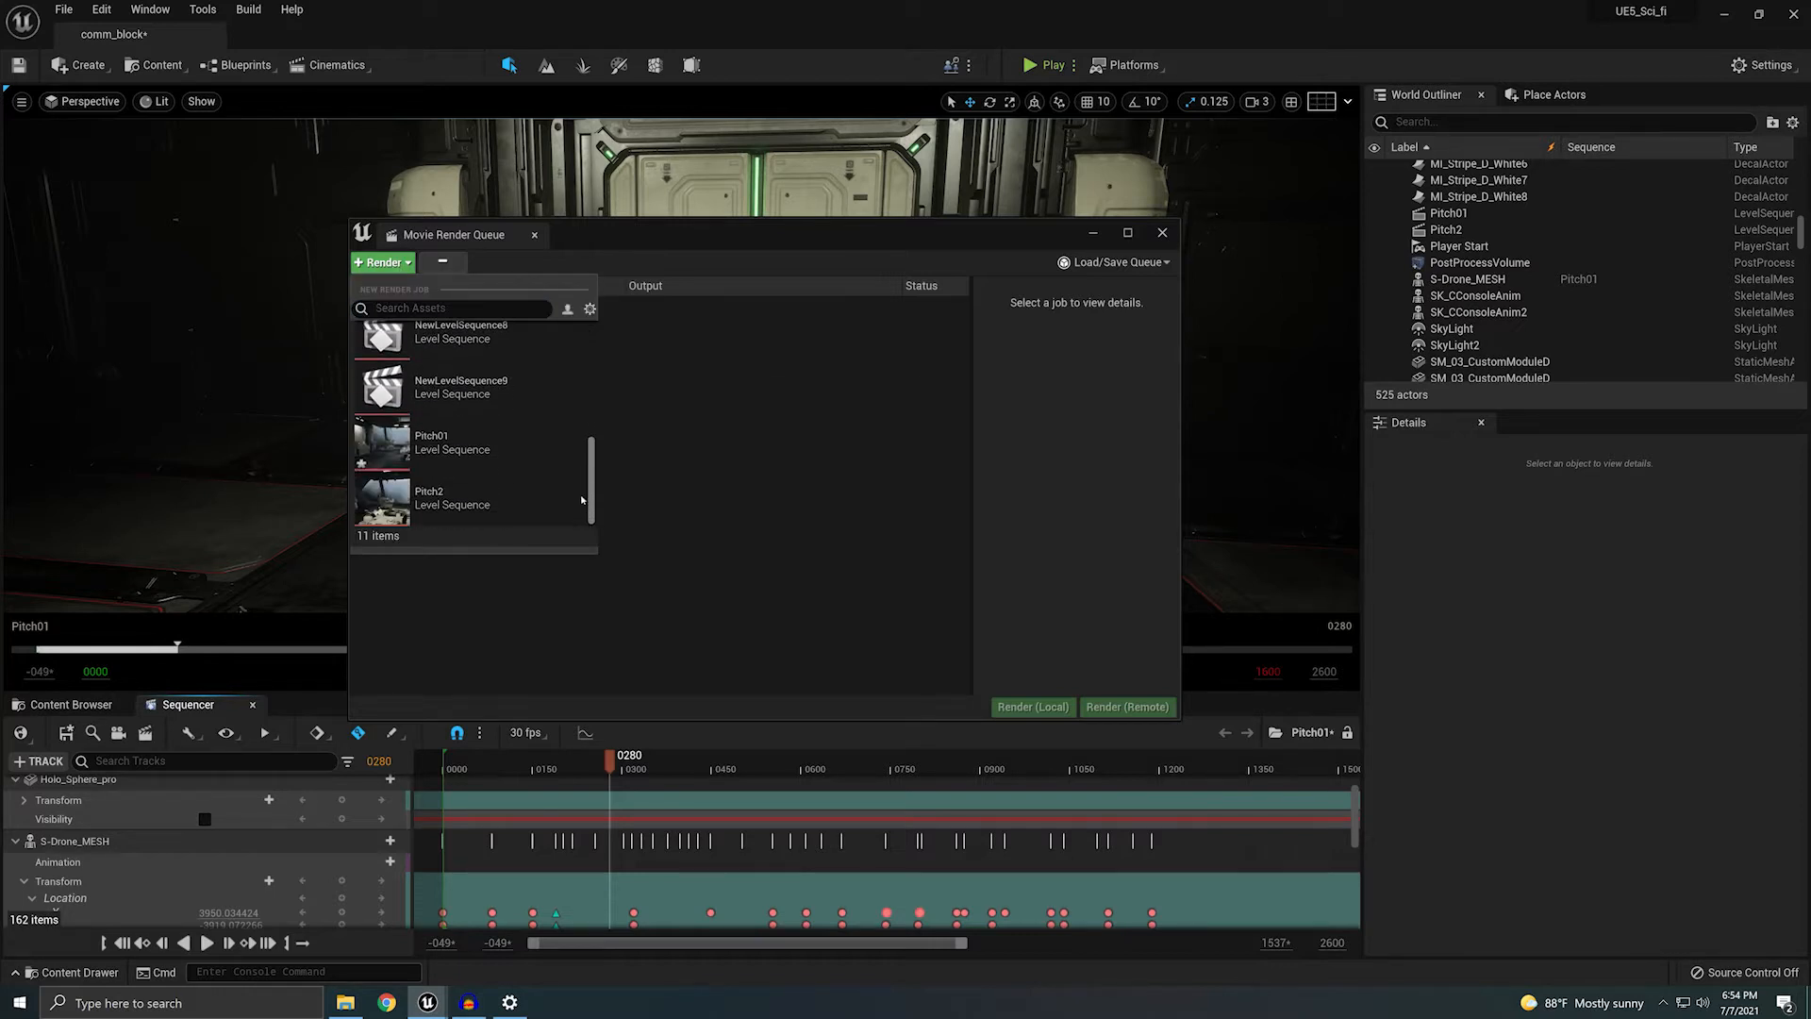
{"action": "mouse_move", "coordinate": [591, 477]}
{"action": "left_mouse_down"}
{"action": "mouse_move", "coordinate": [609, 339]}
{"action": "mouse_move", "coordinate": [601, 500]}
{"action": "left_mouse_up"}
{"action": "left_click", "coordinate": [913, 421]}
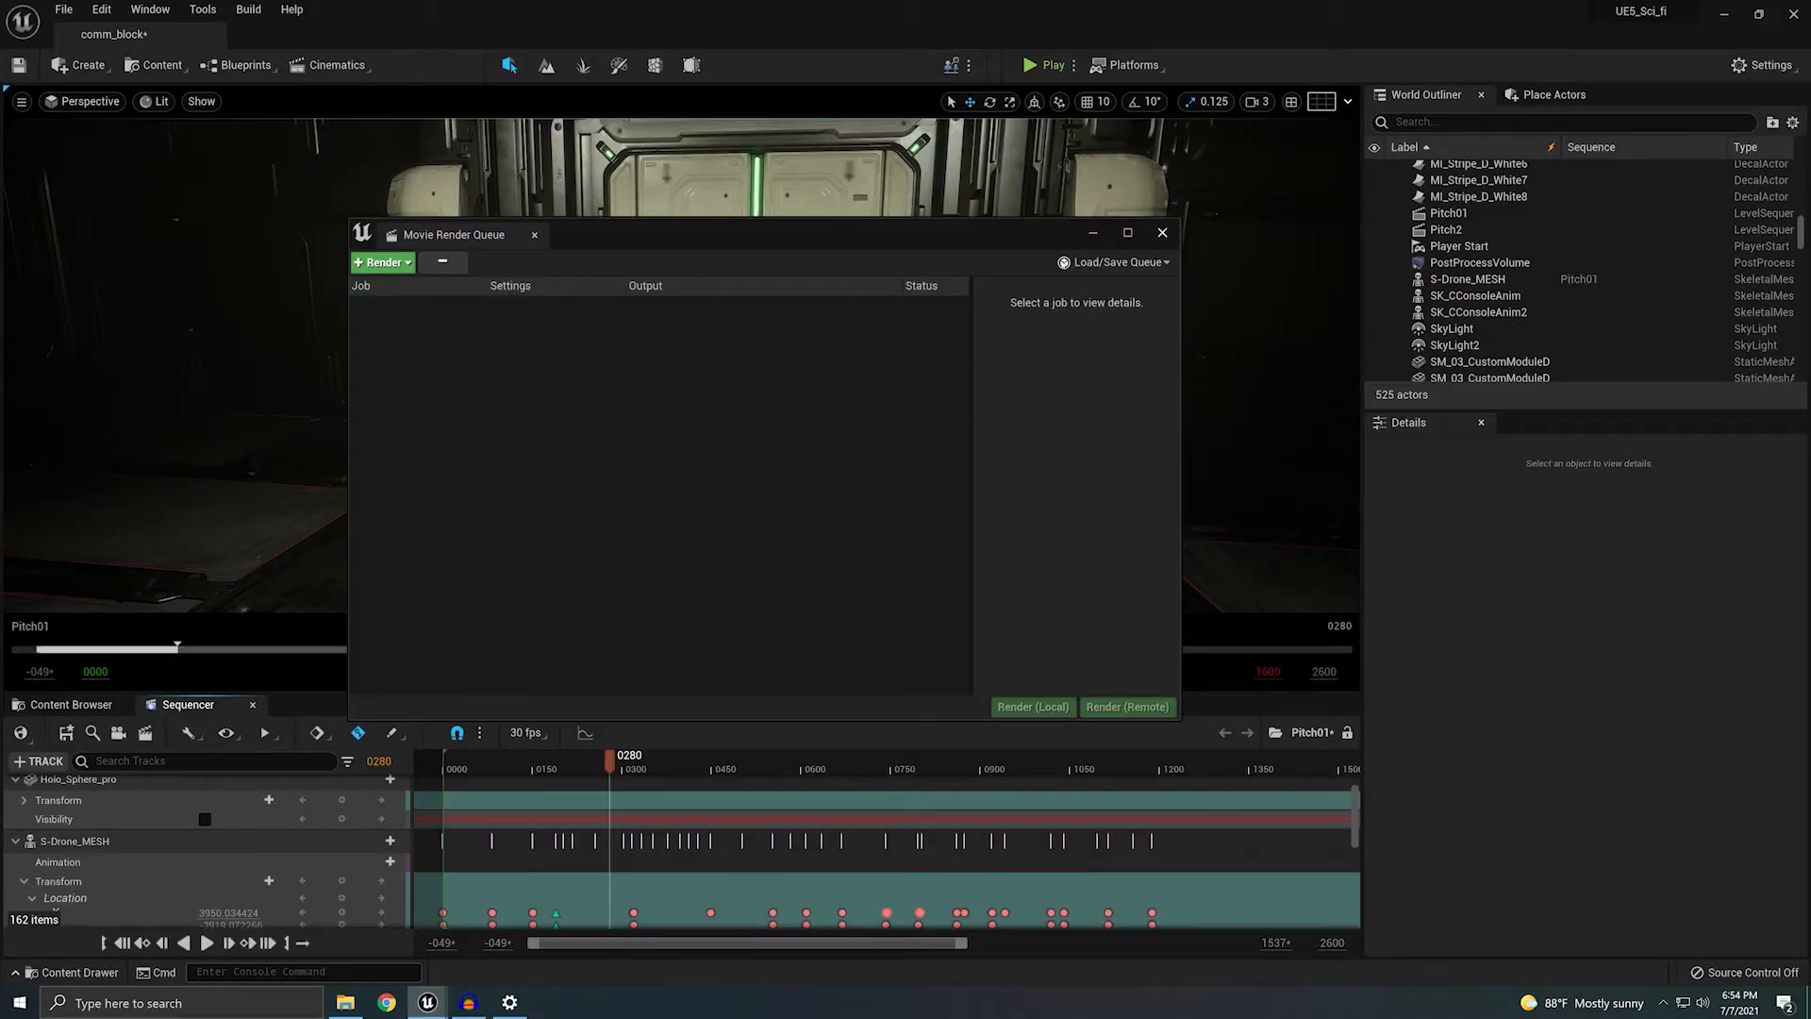
{"action": "left_click", "coordinate": [387, 264]}
{"action": "left_click", "coordinate": [716, 485]}
{"action": "left_click", "coordinate": [1162, 232]}
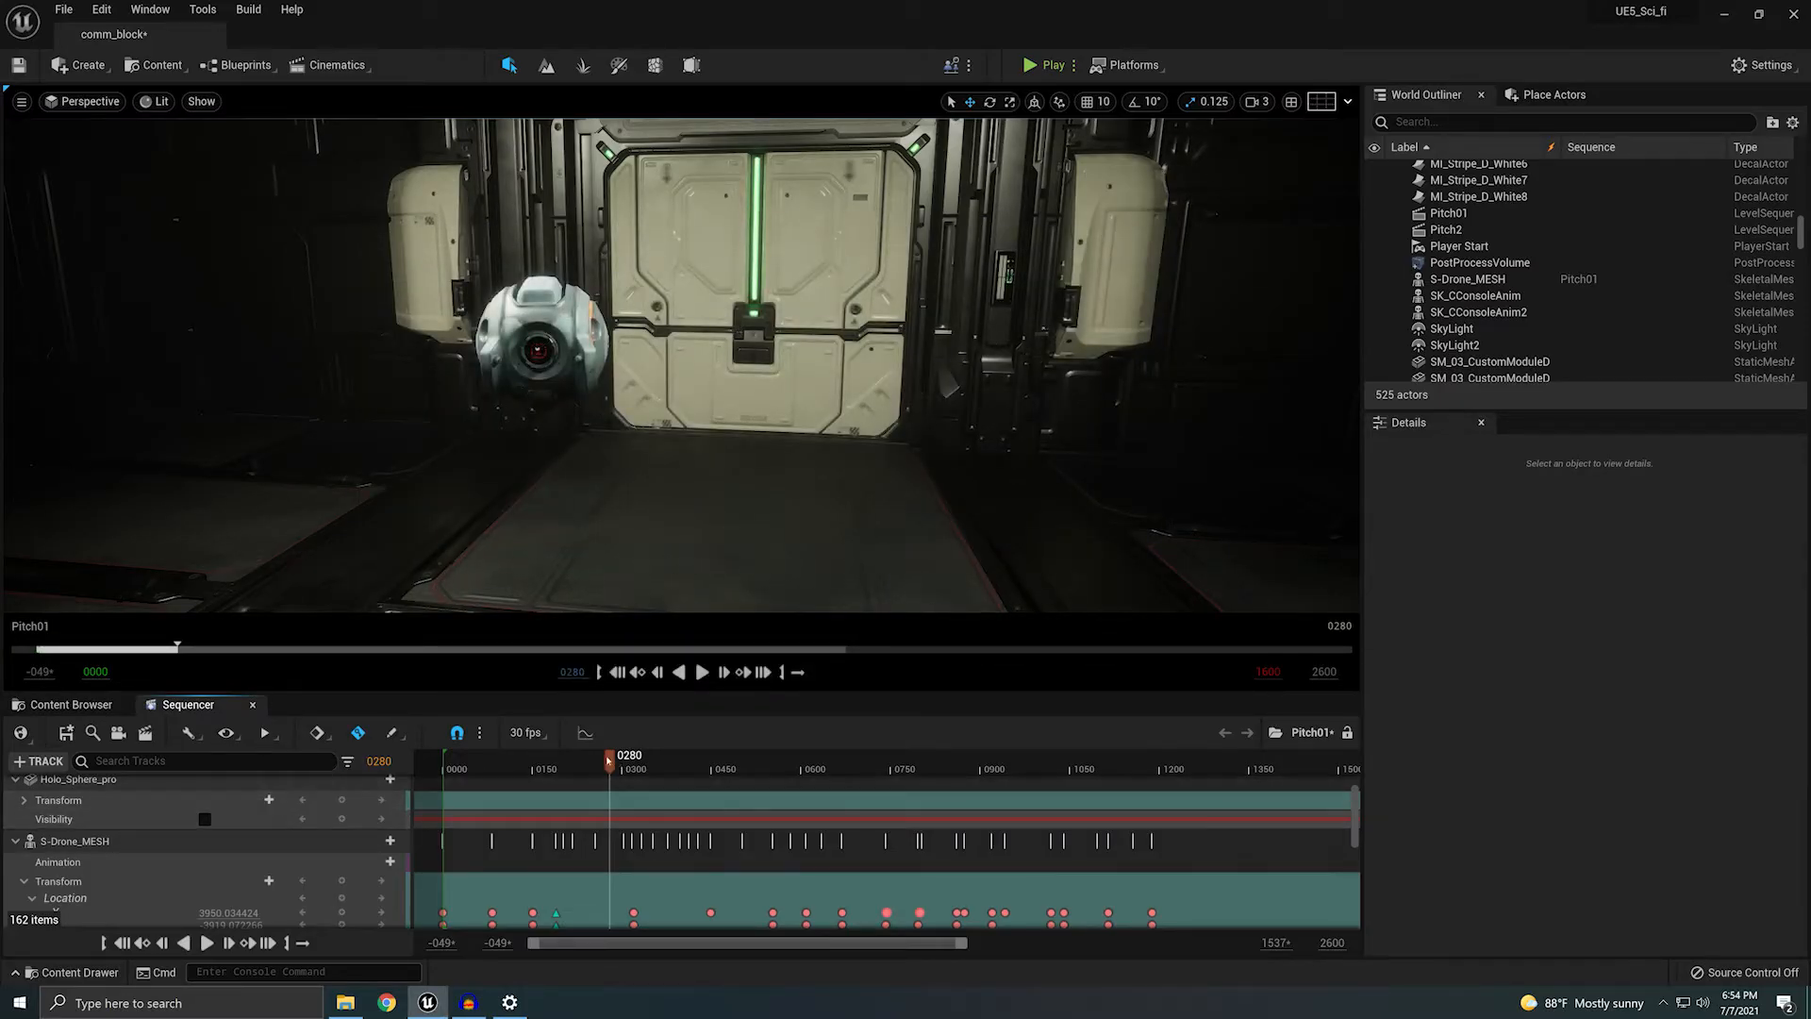
Step: Move the playhead to frame 442 and add the Pitch01 level sequence as a render job in the Movie Render Queue
{"action": "left_click_drag", "start_coordinate": [609, 763], "coordinate": [535, 764]}
{"action": "left_click_drag", "start_coordinate": [630, 757], "coordinate": [706, 766]}
{"action": "left_click", "coordinate": [150, 10]}
{"action": "mouse_move", "coordinate": [208, 54]}
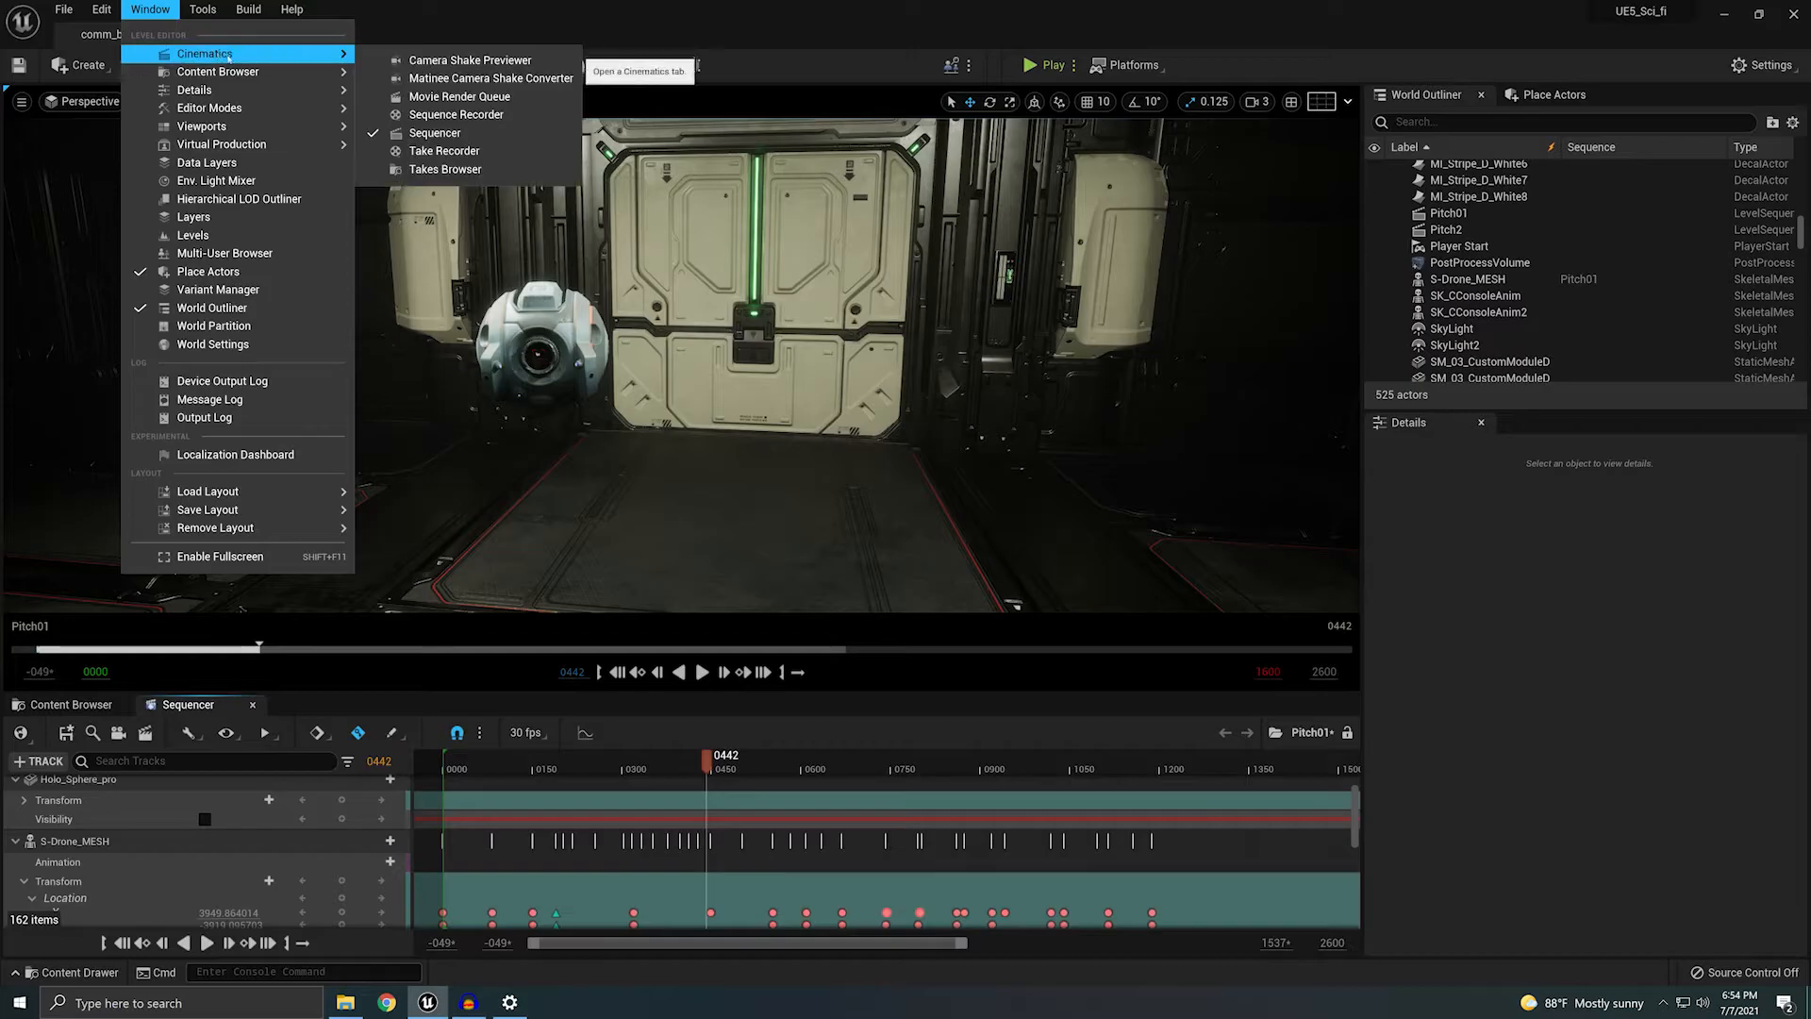
{"action": "left_click", "coordinate": [442, 102]}
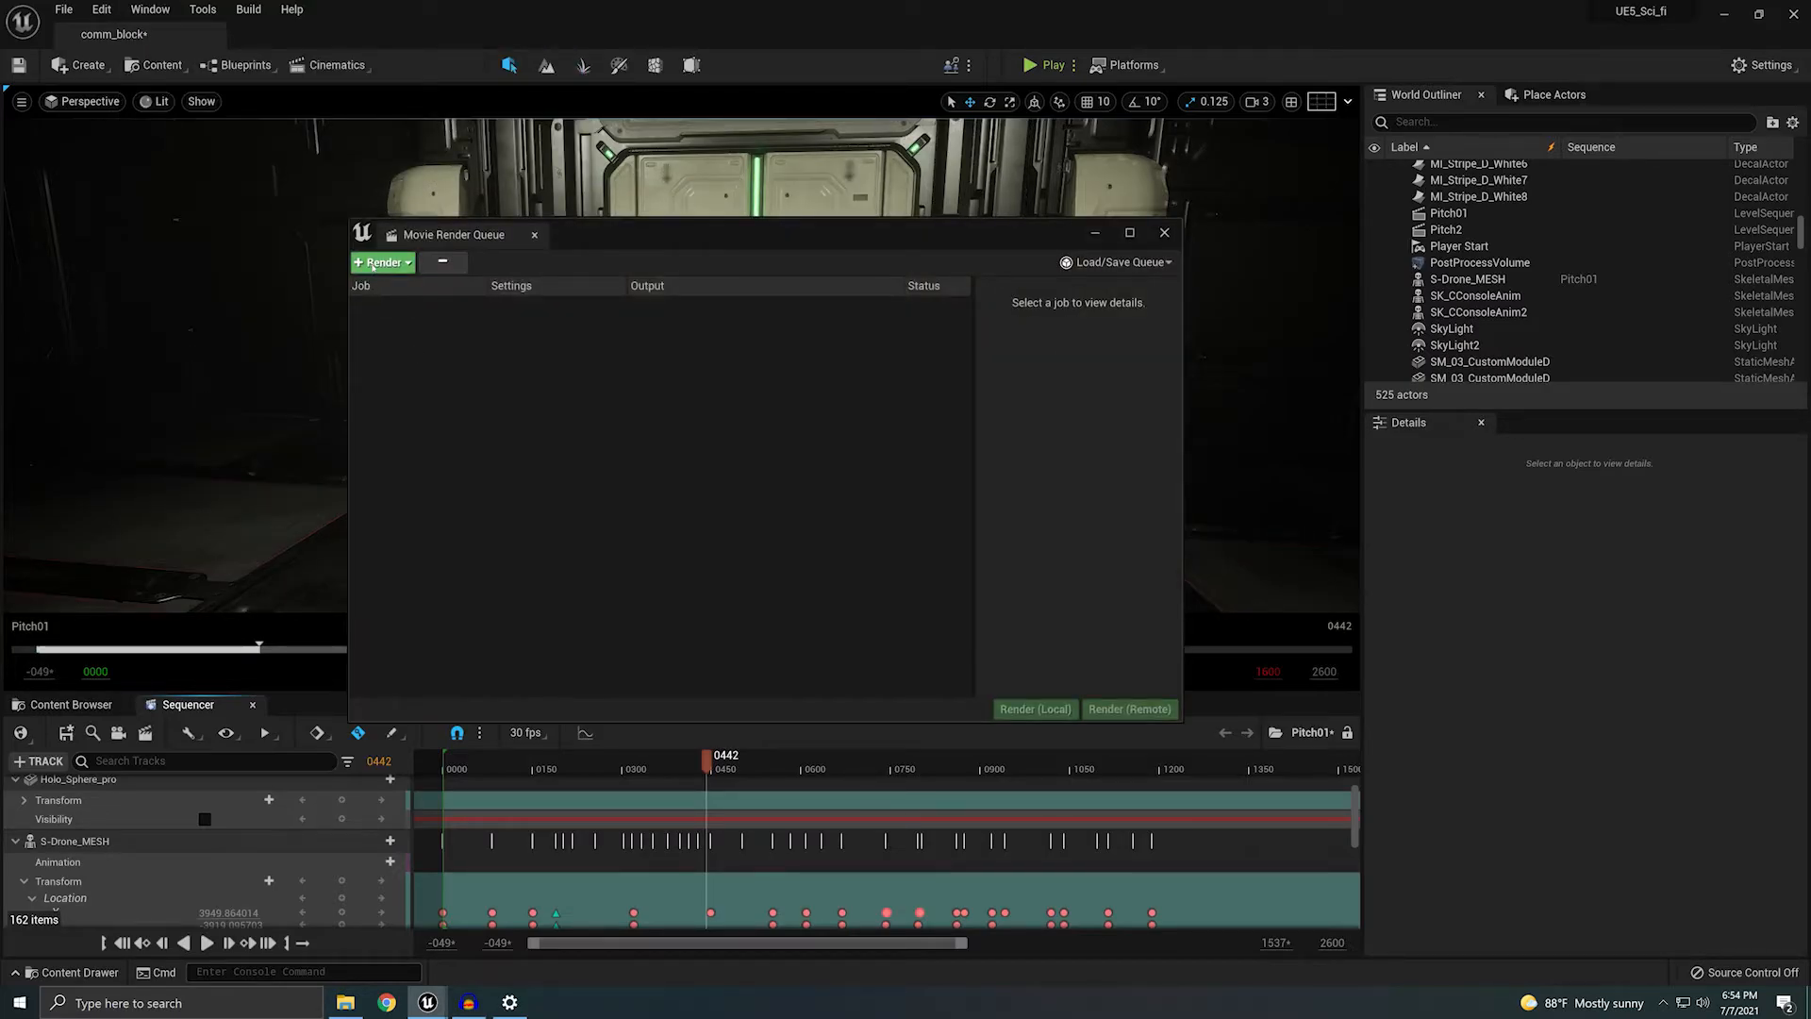
{"action": "left_click", "coordinate": [382, 262]}
{"action": "scroll", "coordinate": [500, 404], "scroll_direction": "down", "scroll_amount": 3}
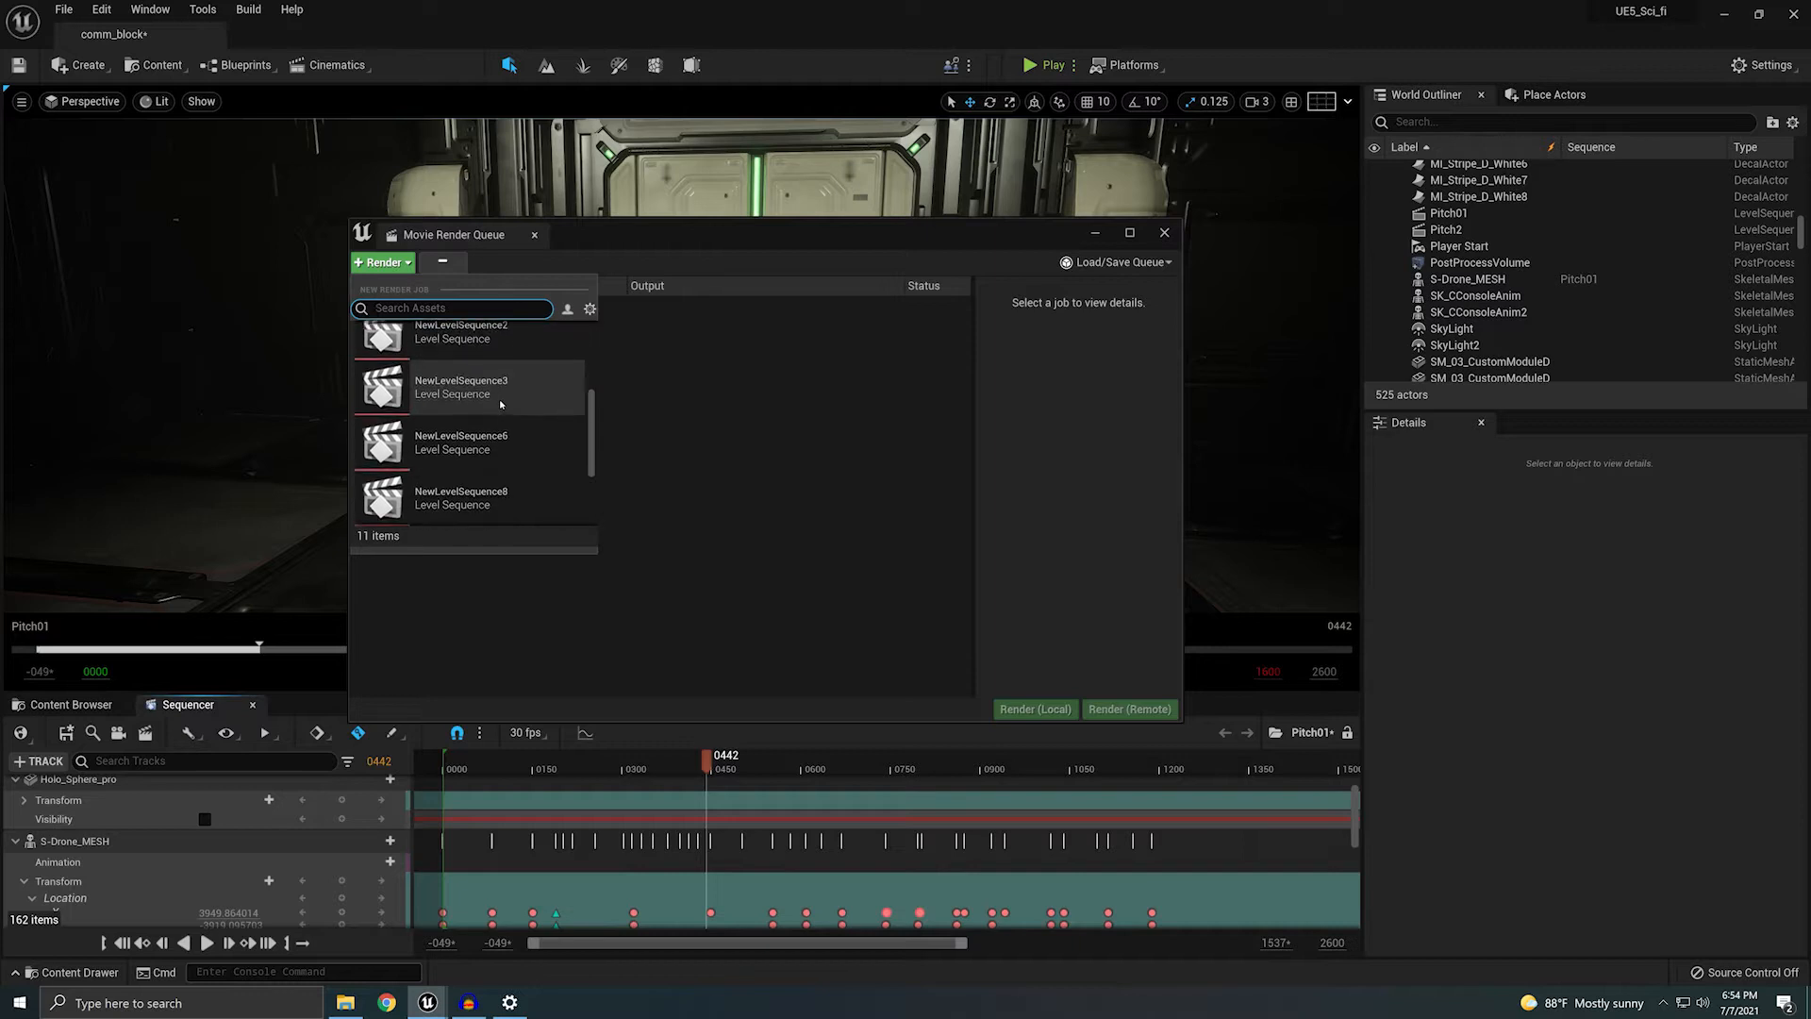
{"action": "scroll", "coordinate": [500, 404], "scroll_direction": "down", "scroll_amount": 3}
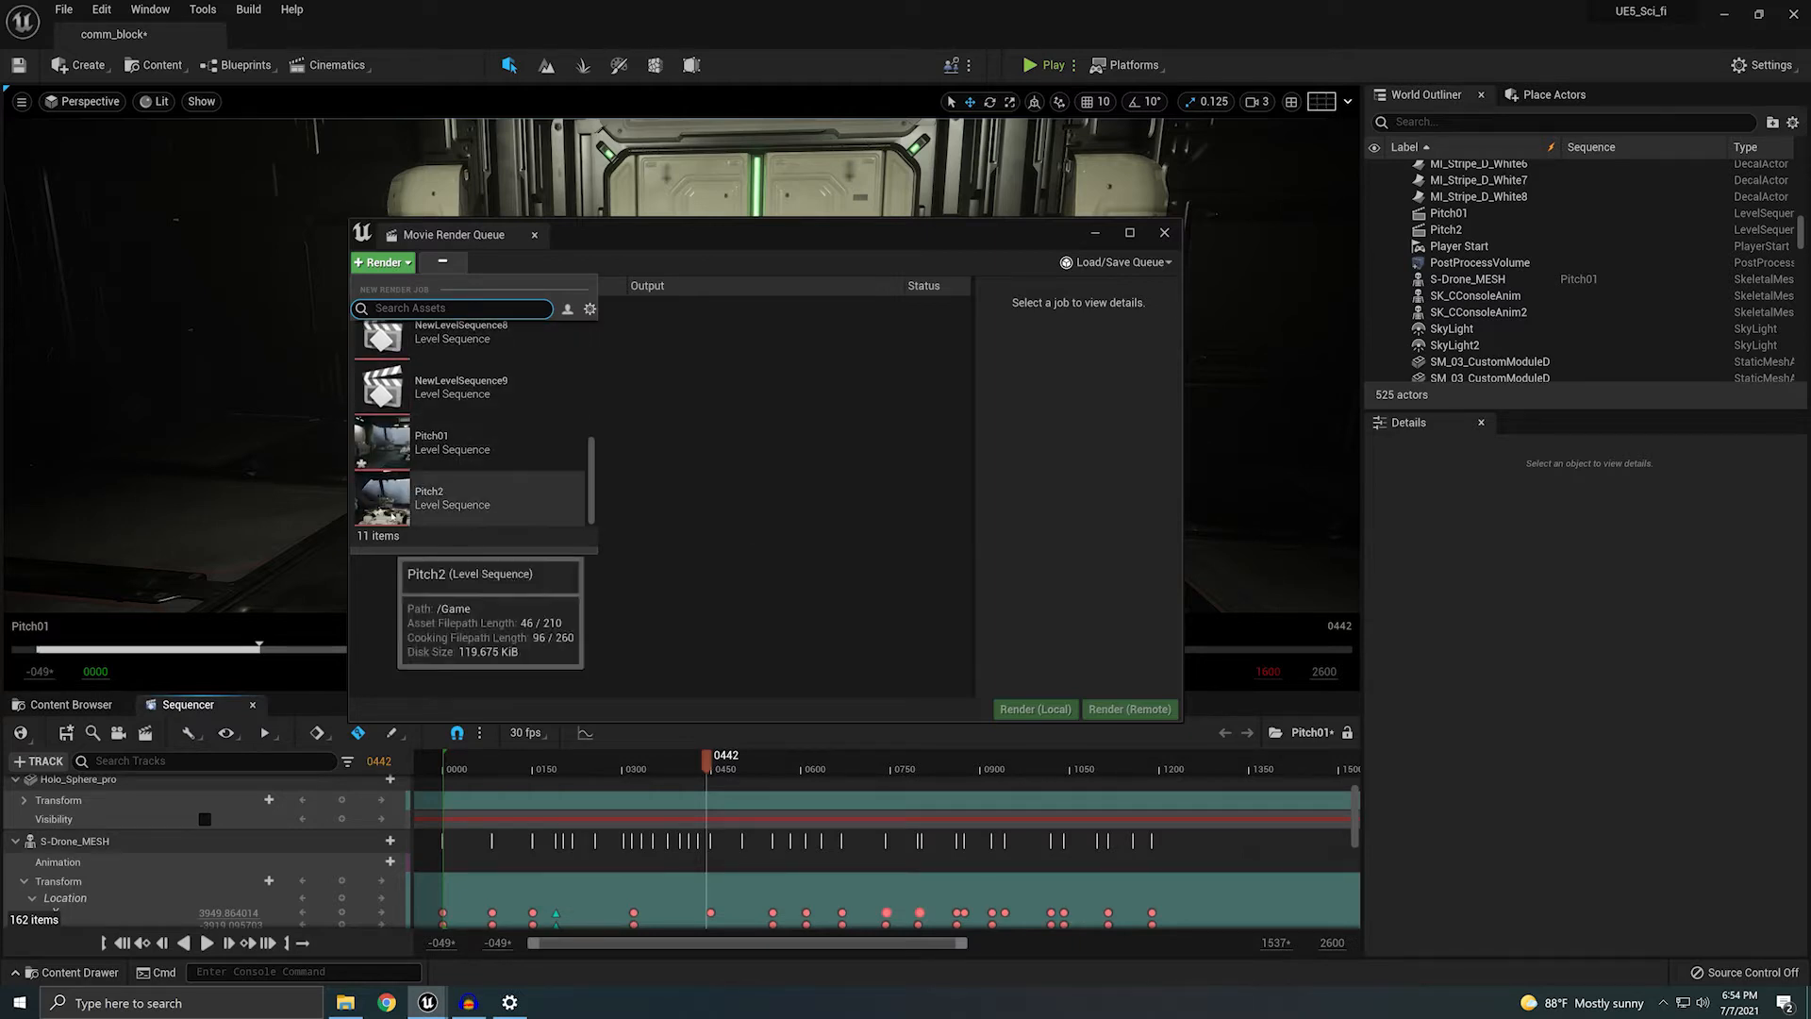
{"action": "left_click", "coordinate": [485, 447]}
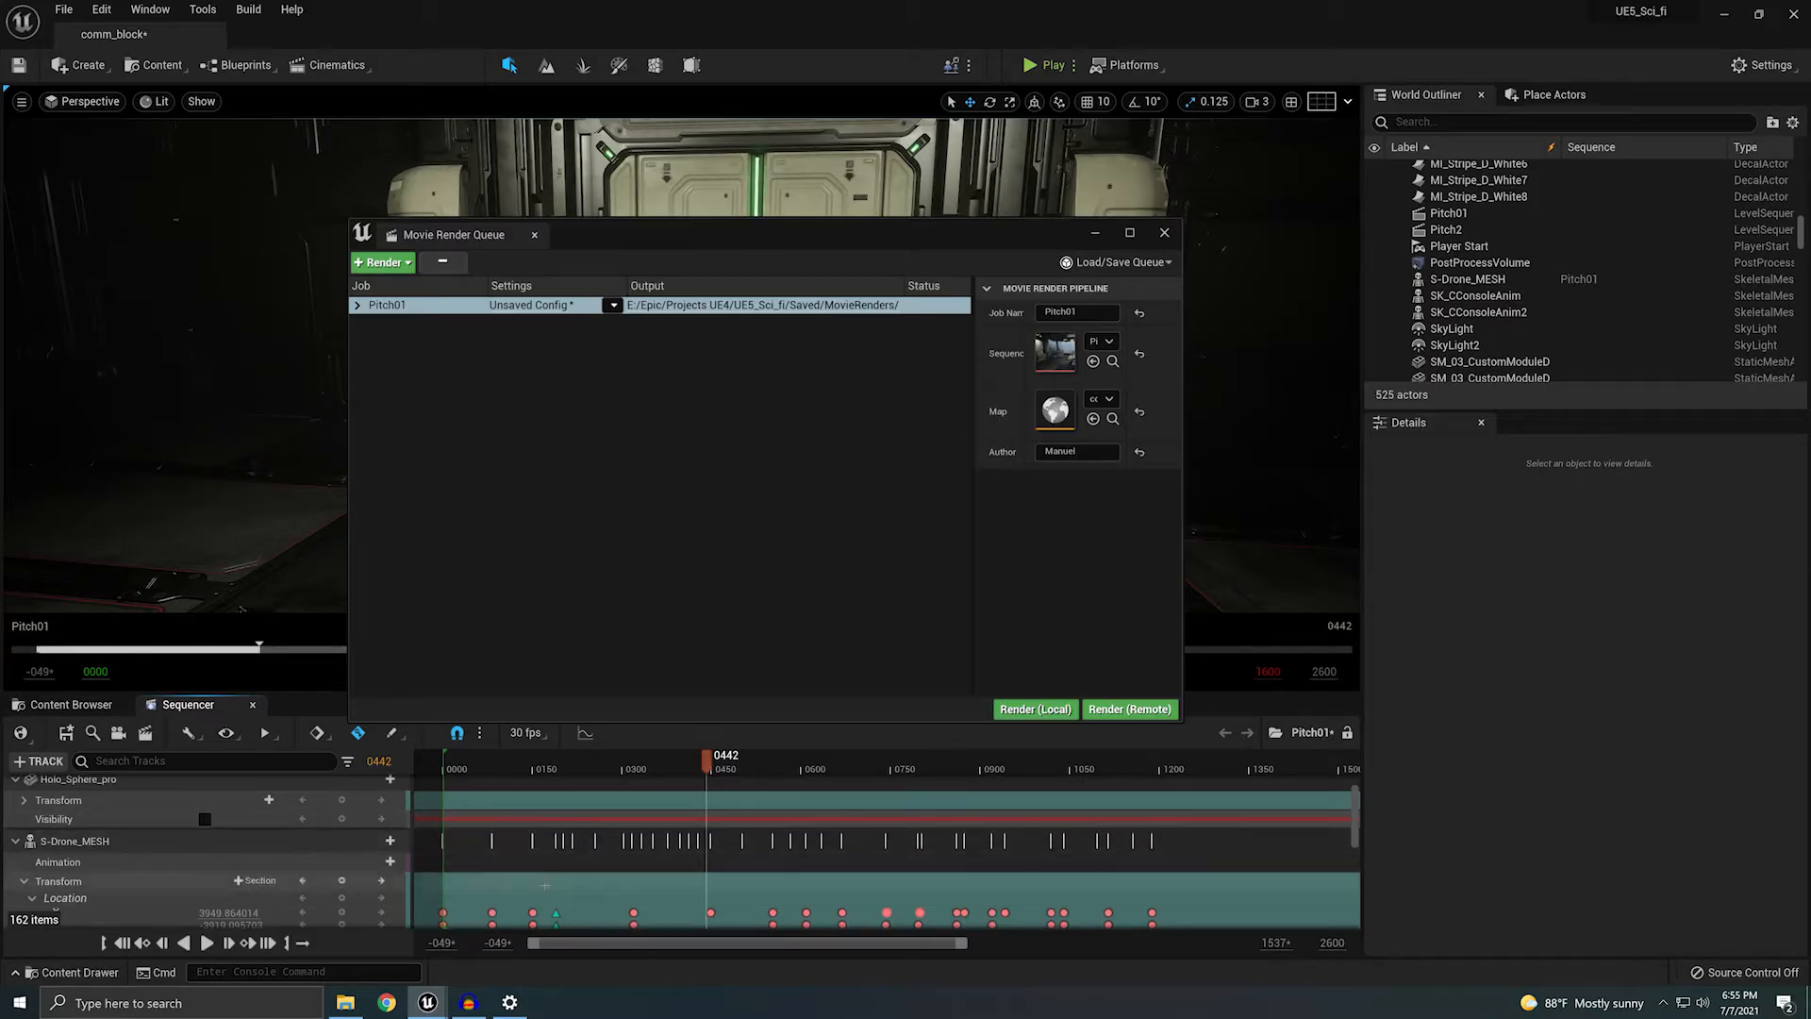
{"action": "left_click", "coordinate": [358, 305]}
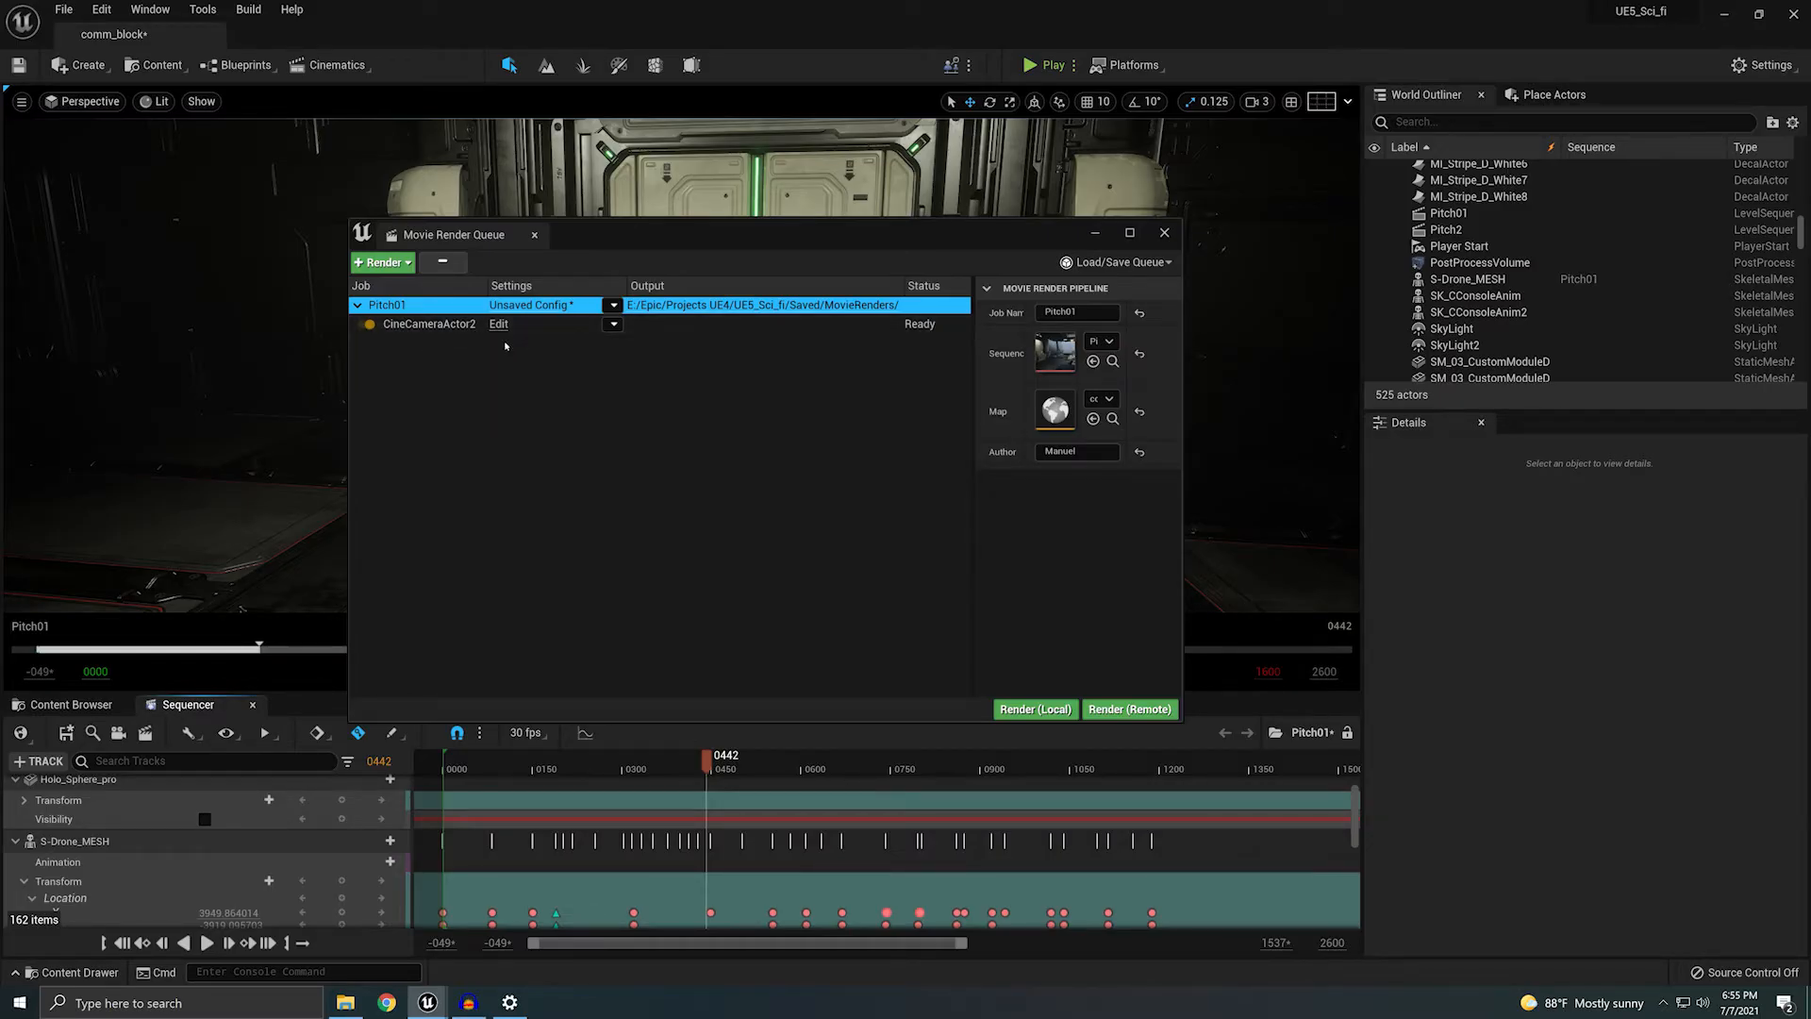
{"action": "left_click", "coordinate": [356, 305]}
{"action": "left_click", "coordinate": [531, 306]}
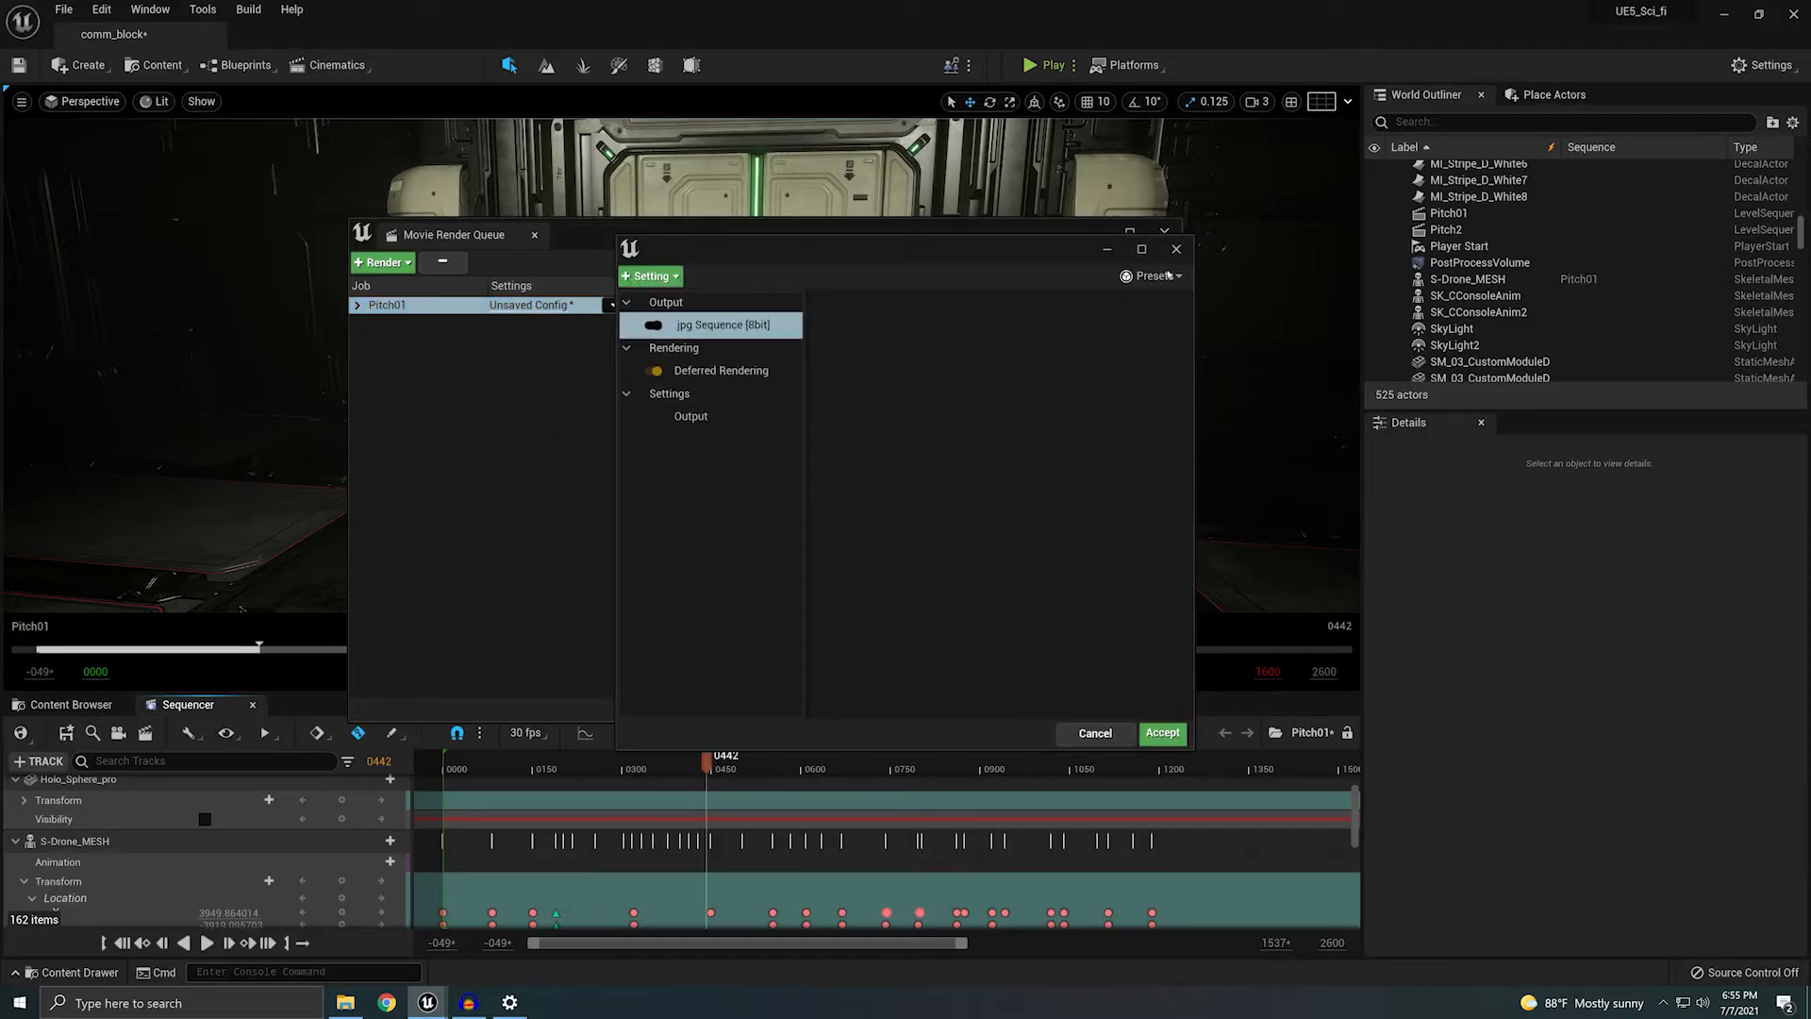
{"action": "left_click", "coordinate": [1170, 278]}
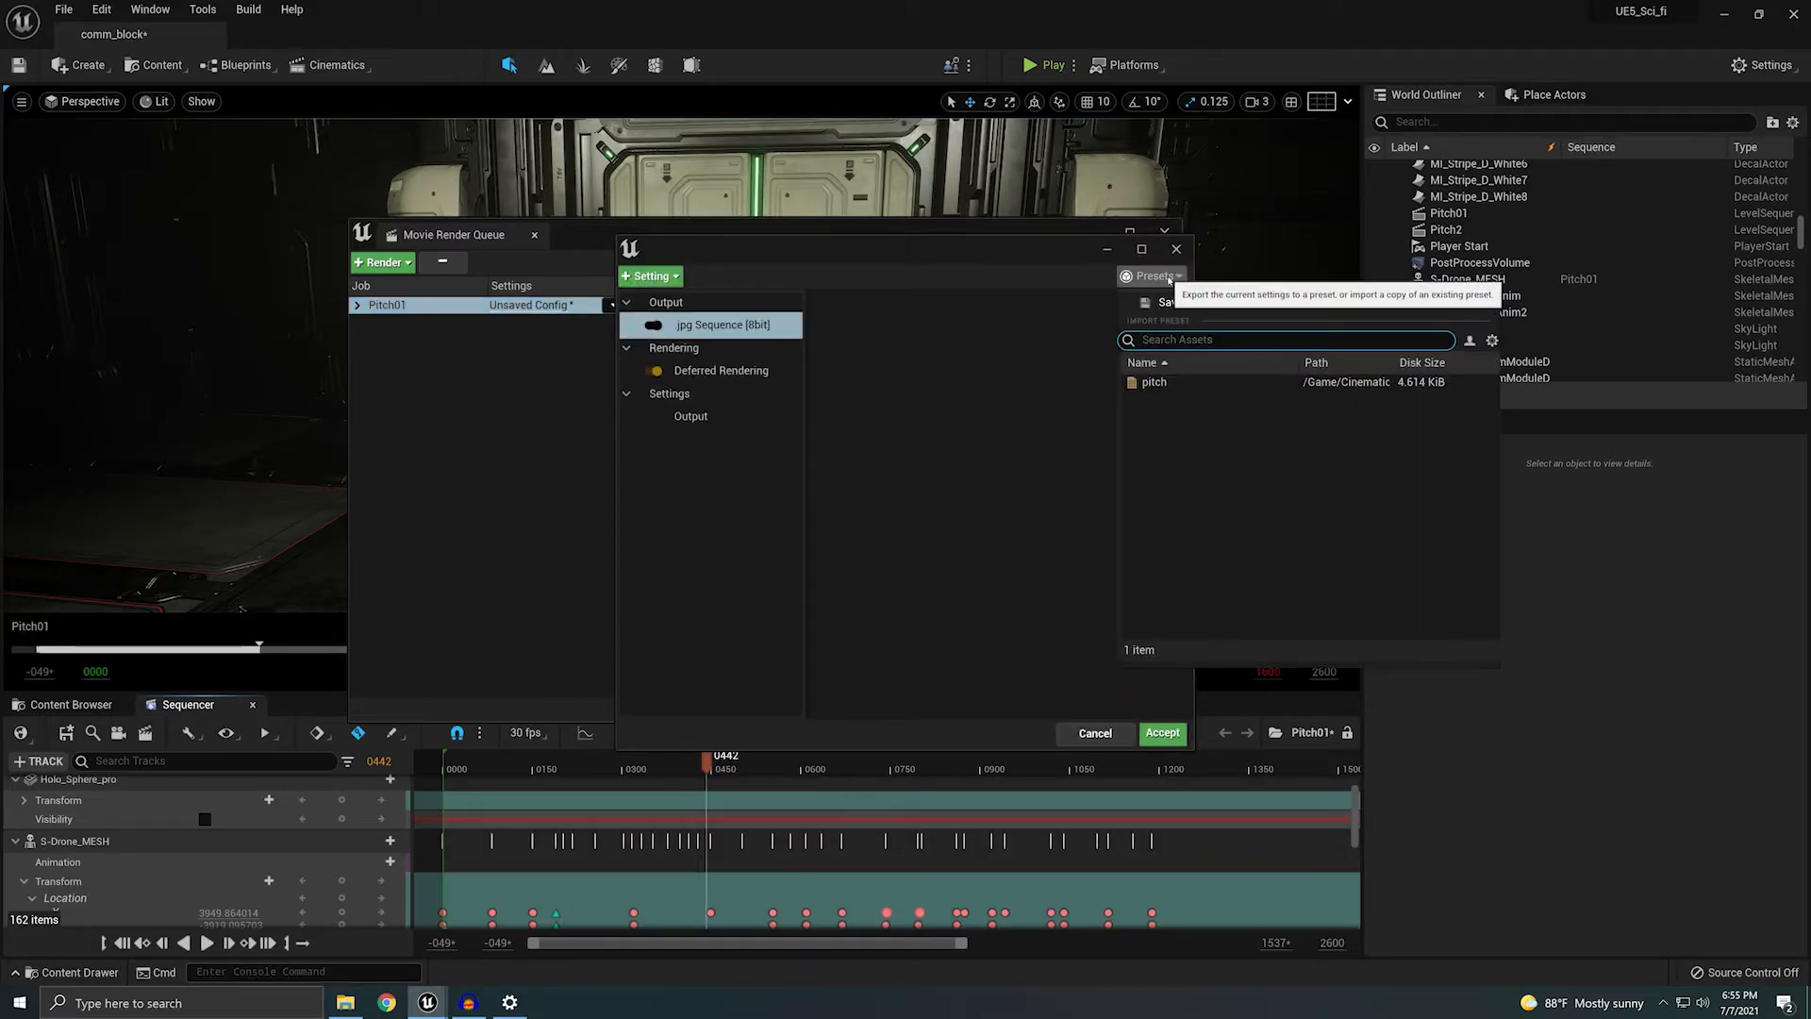
{"action": "left_click", "coordinate": [1170, 383]}
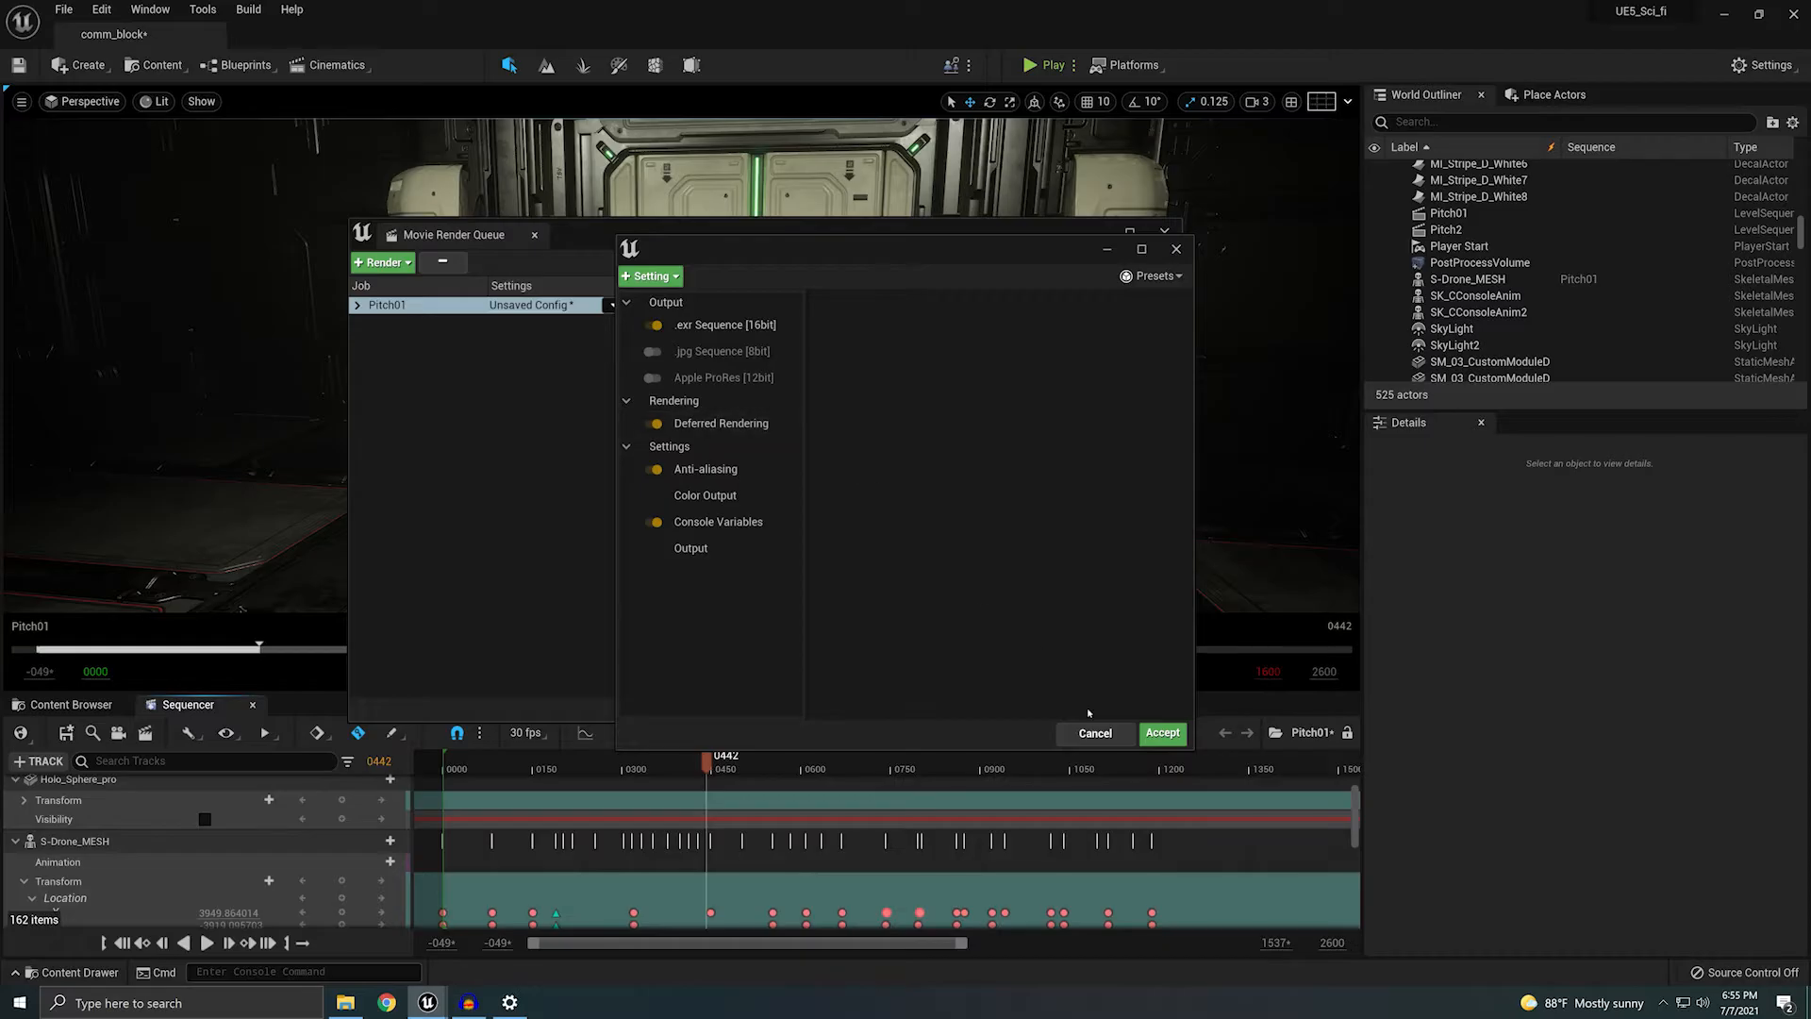
{"action": "left_click", "coordinate": [1105, 738]}
Step: Add an .exr Sequence [16bit] output to the Pitch01 job's render settings and disable the .jpg Sequence [8bit] output
{"action": "left_click", "coordinate": [566, 311]}
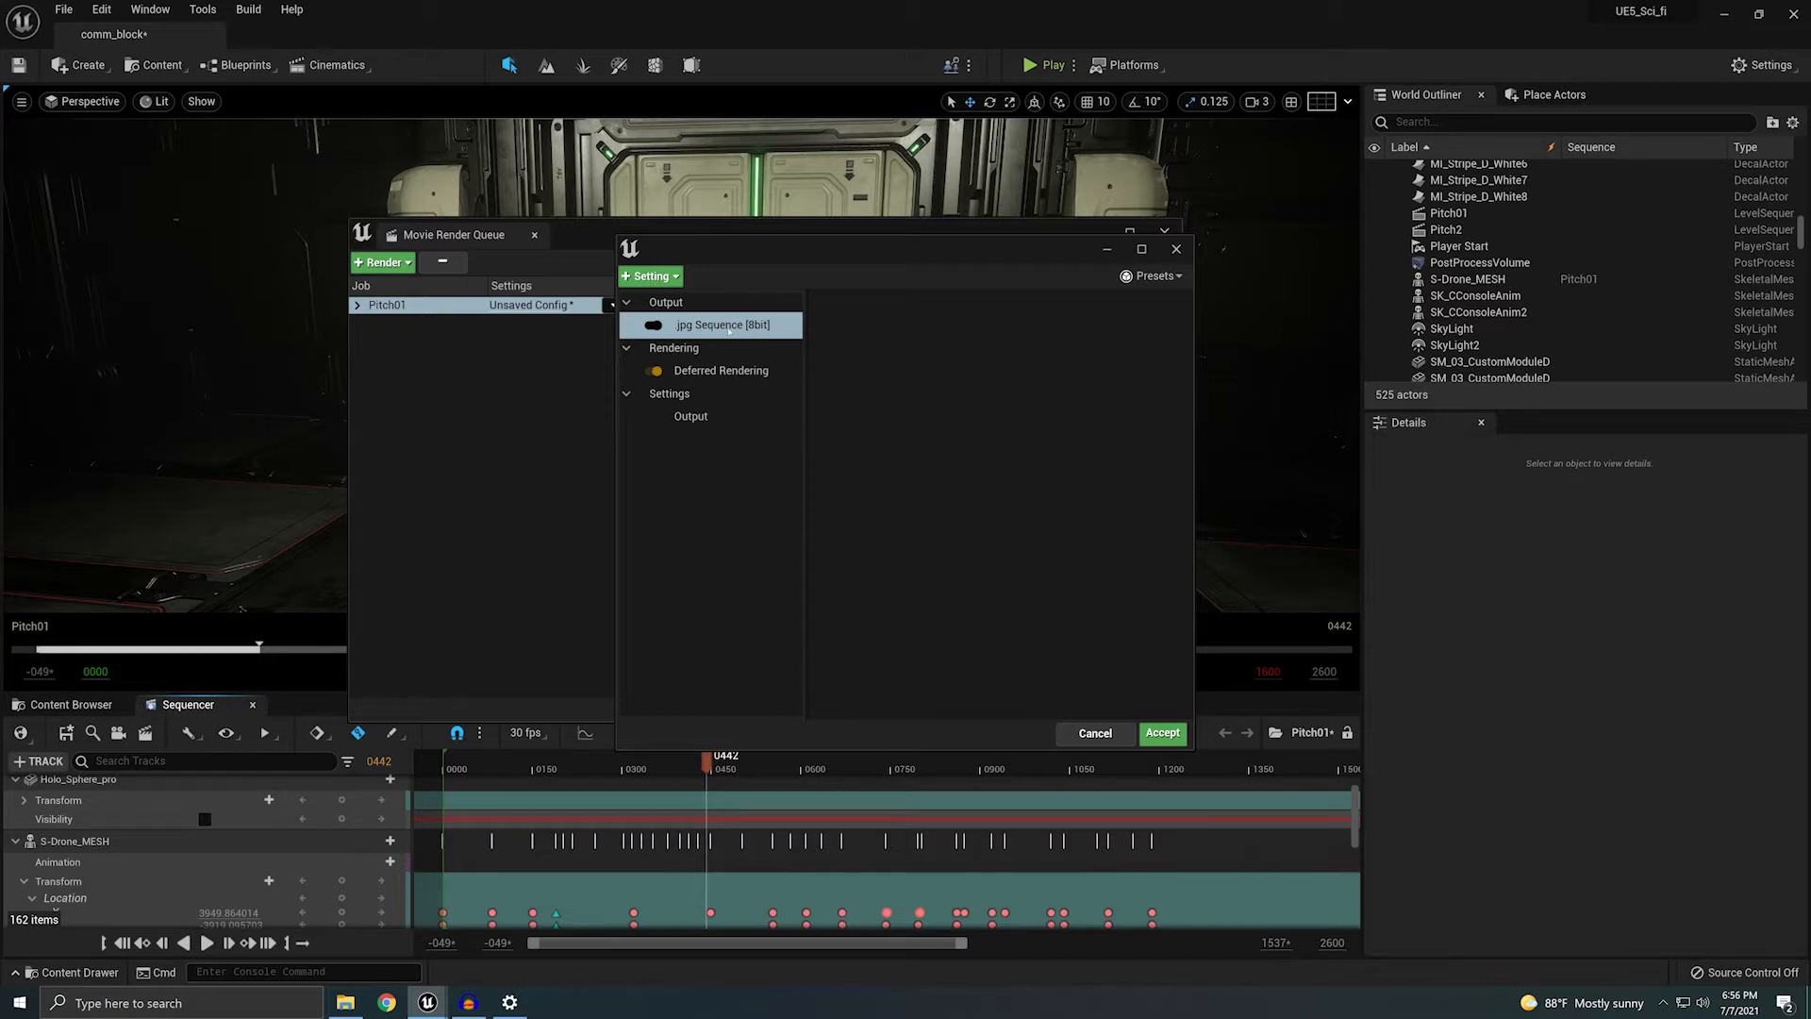
{"action": "left_click", "coordinate": [650, 277]}
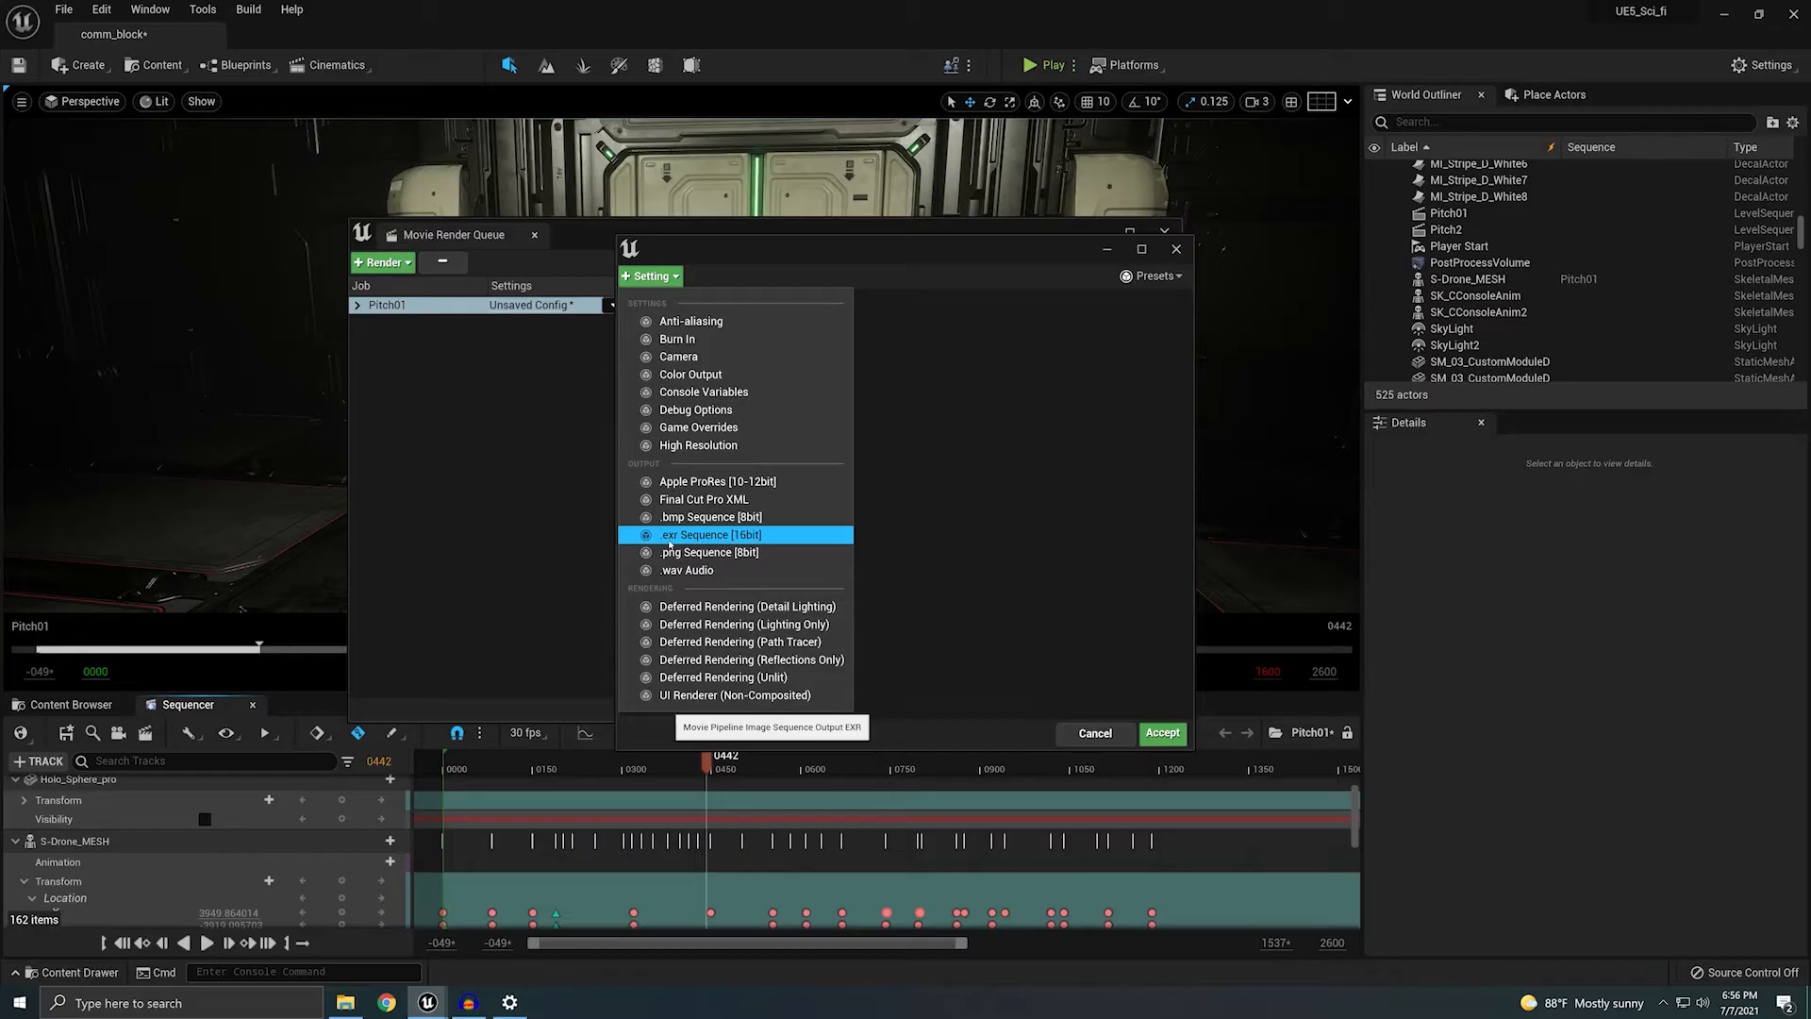
{"action": "left_click", "coordinate": [670, 537]}
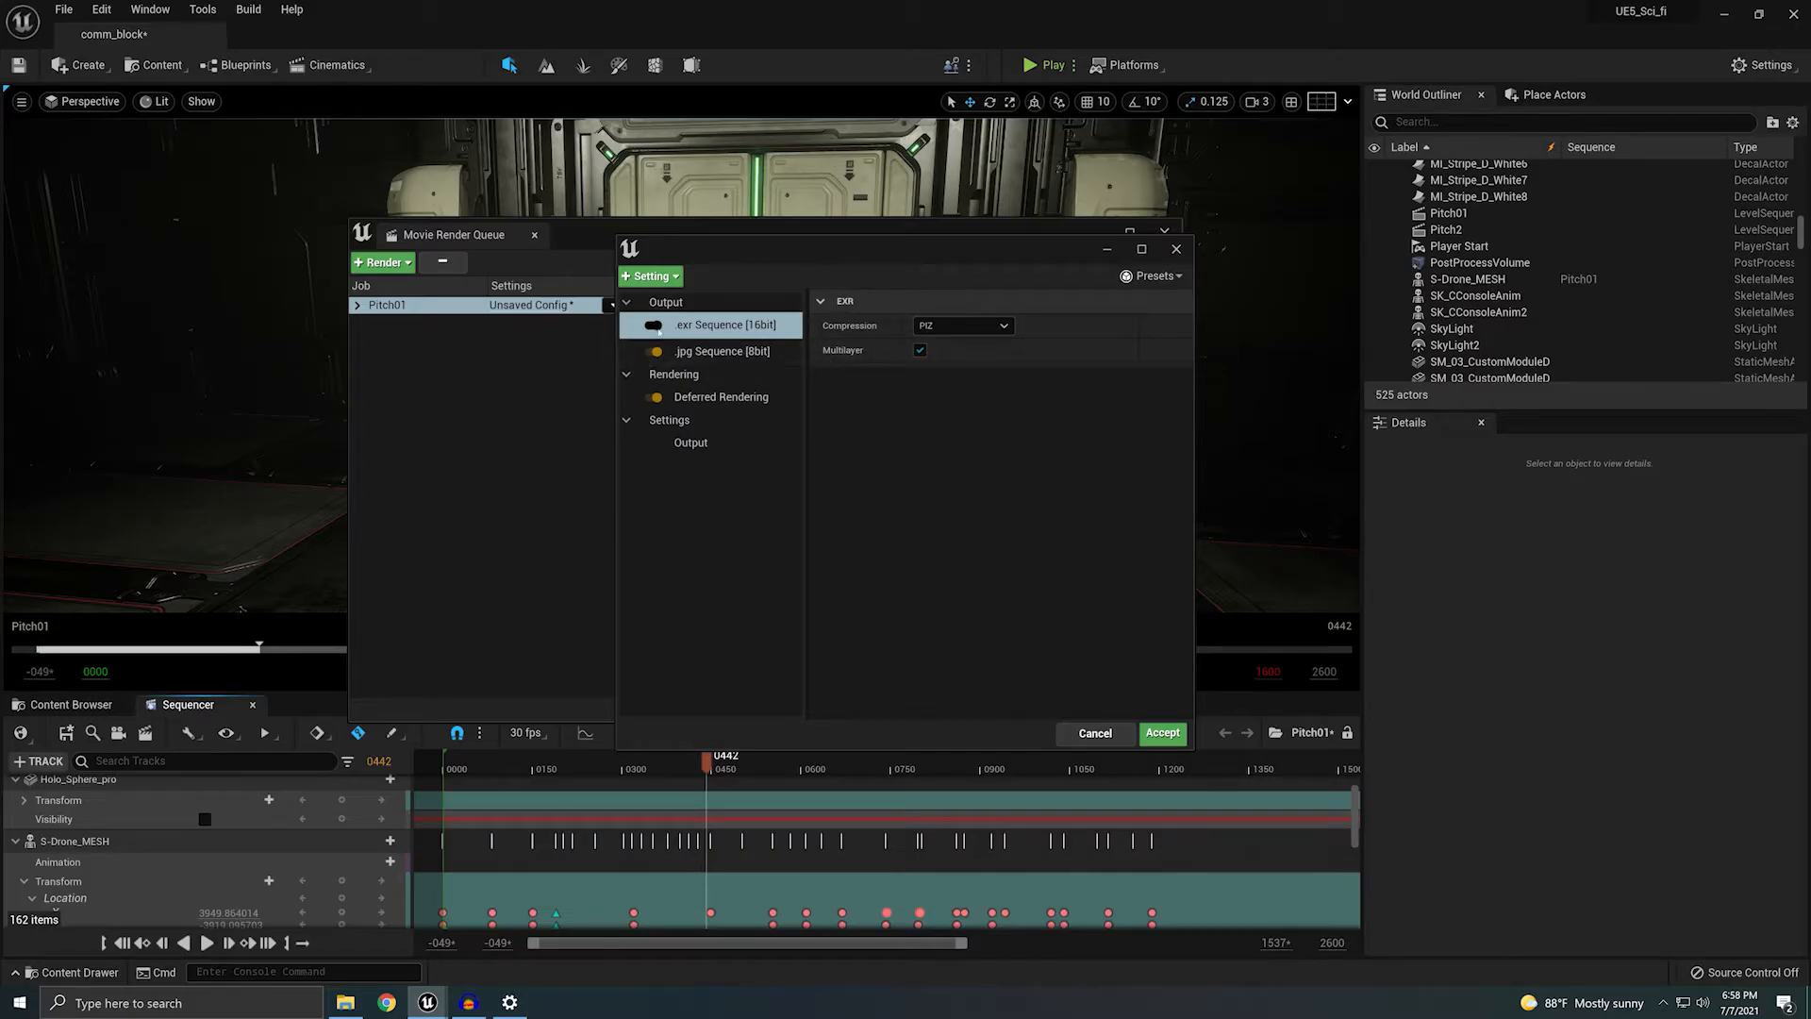
{"action": "left_click", "coordinate": [650, 355]}
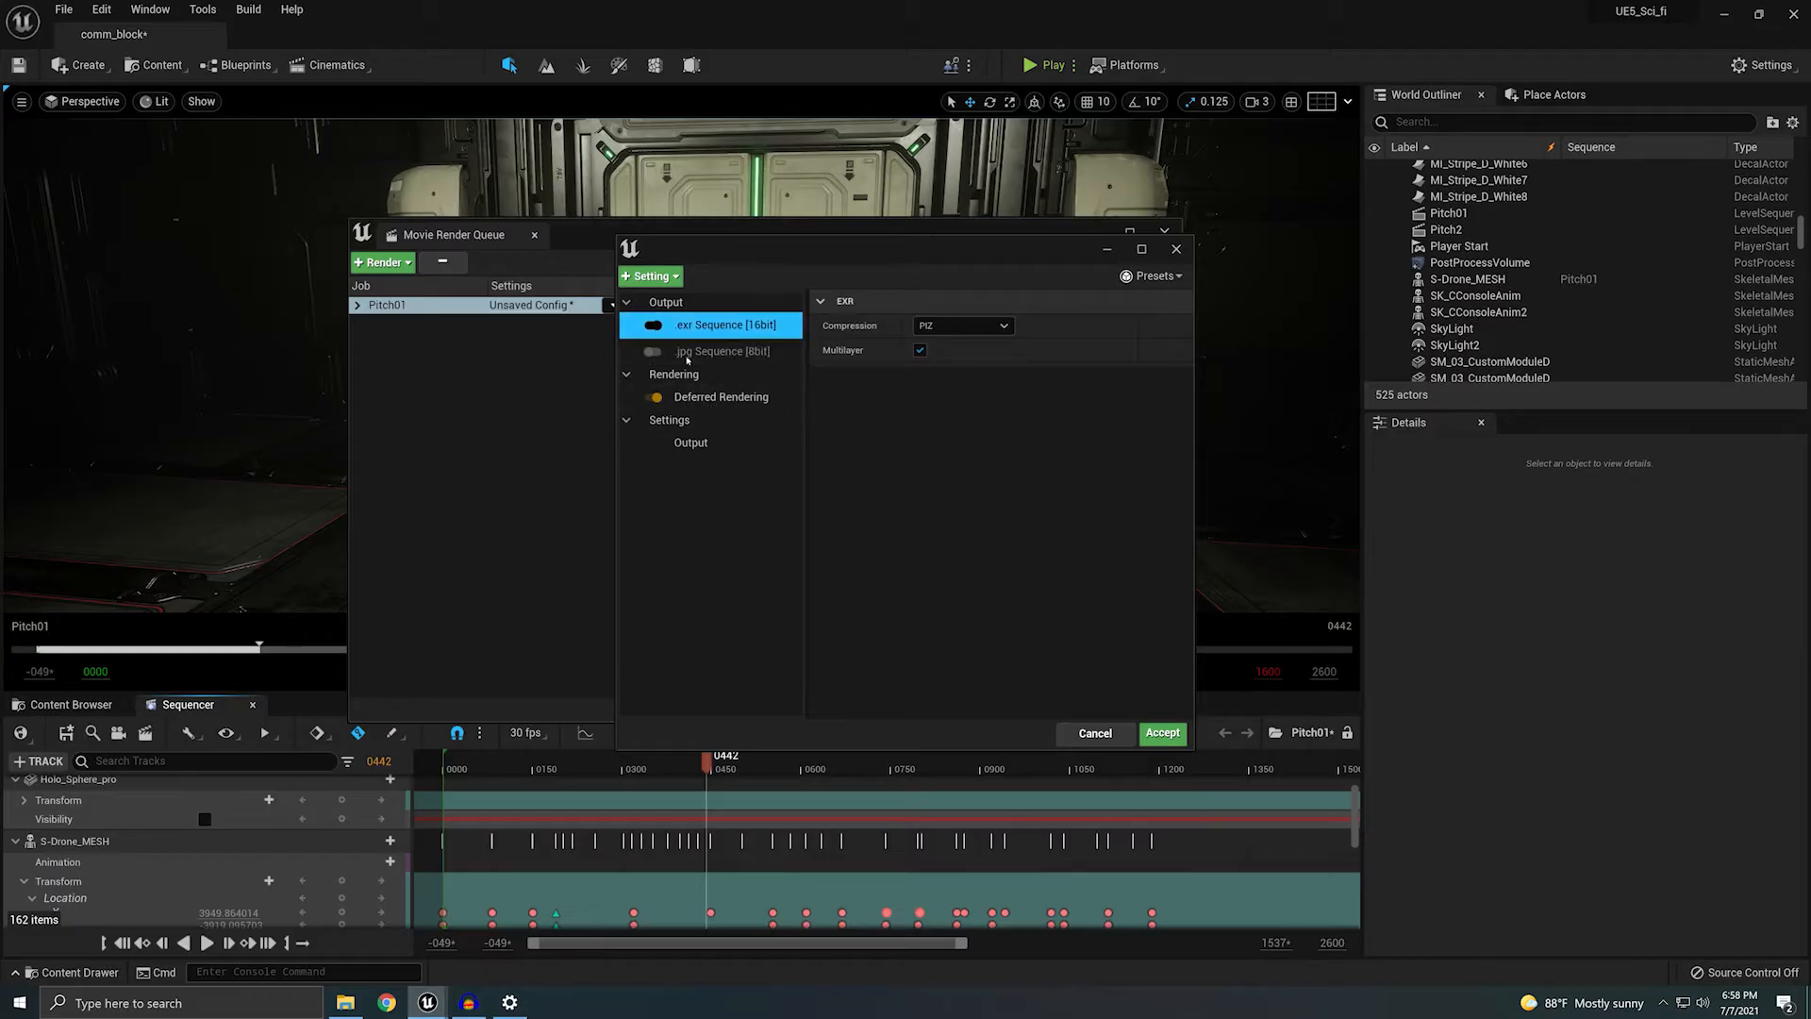
Step: Open the Pitch01 job's Output settings and review the output resolution's X and Y values and the additional settings on offer
{"action": "left_click", "coordinate": [689, 442]}
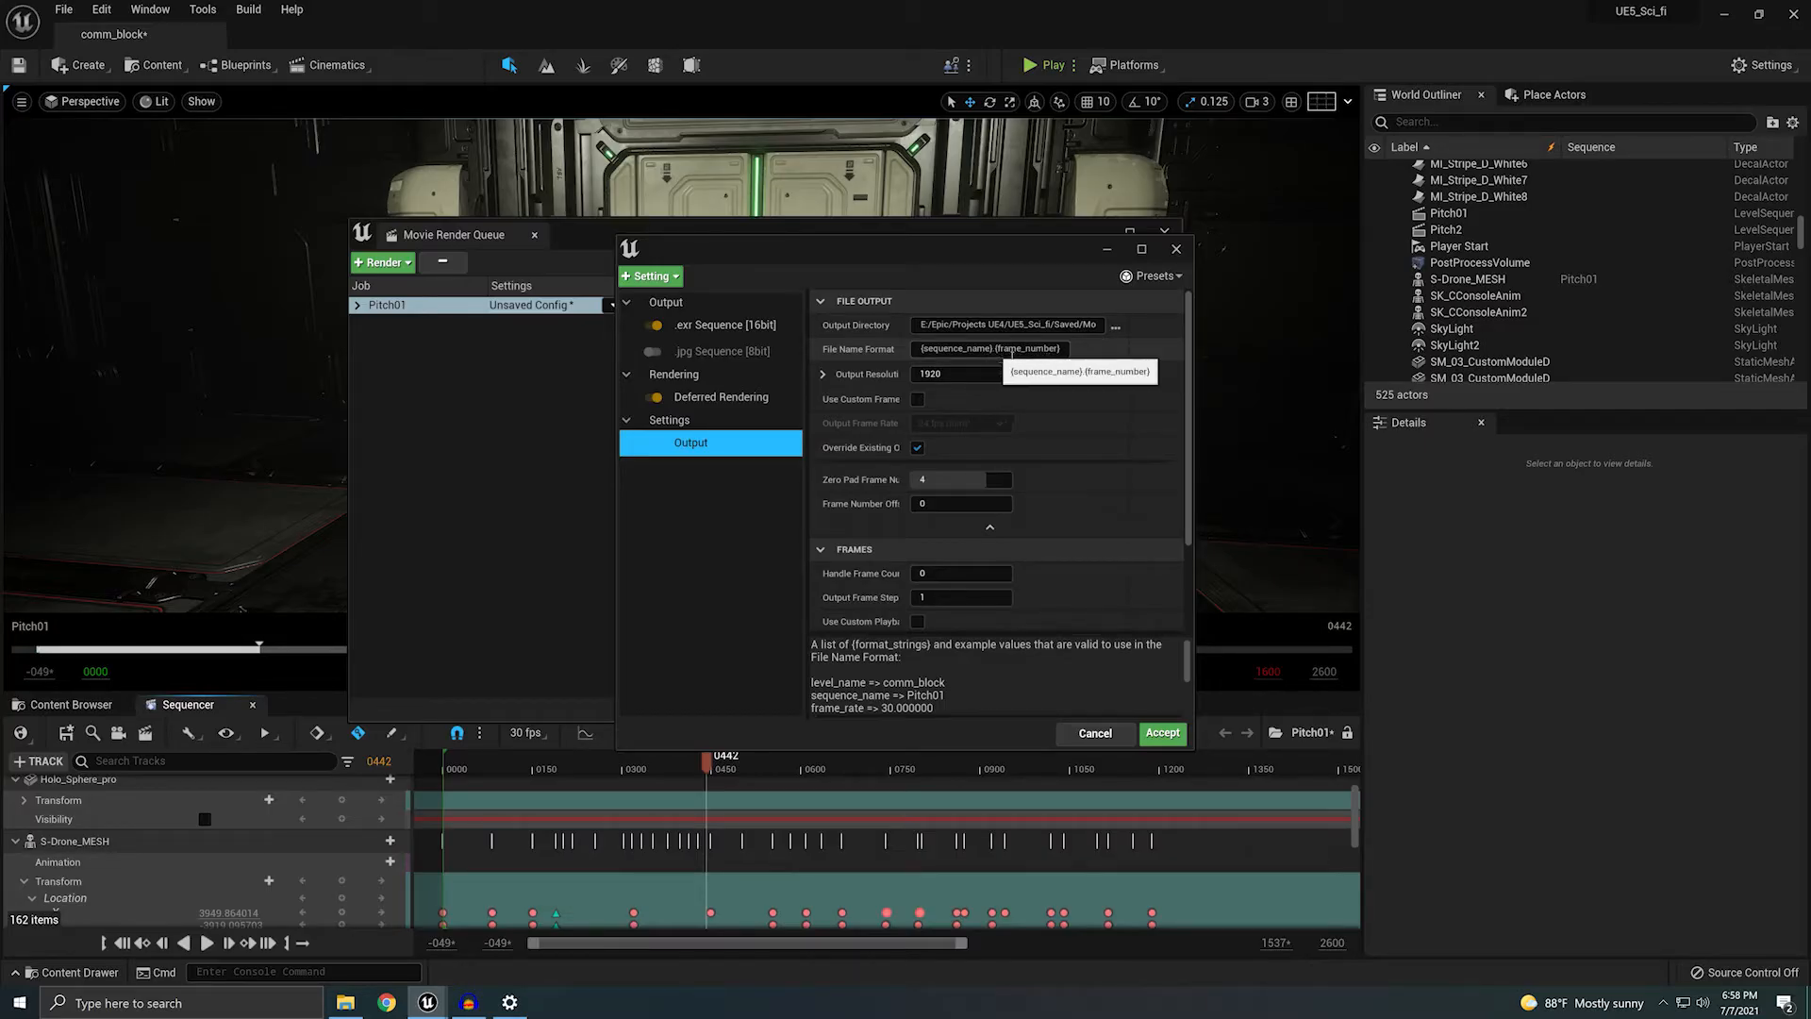
{"action": "left_click", "coordinate": [823, 373]}
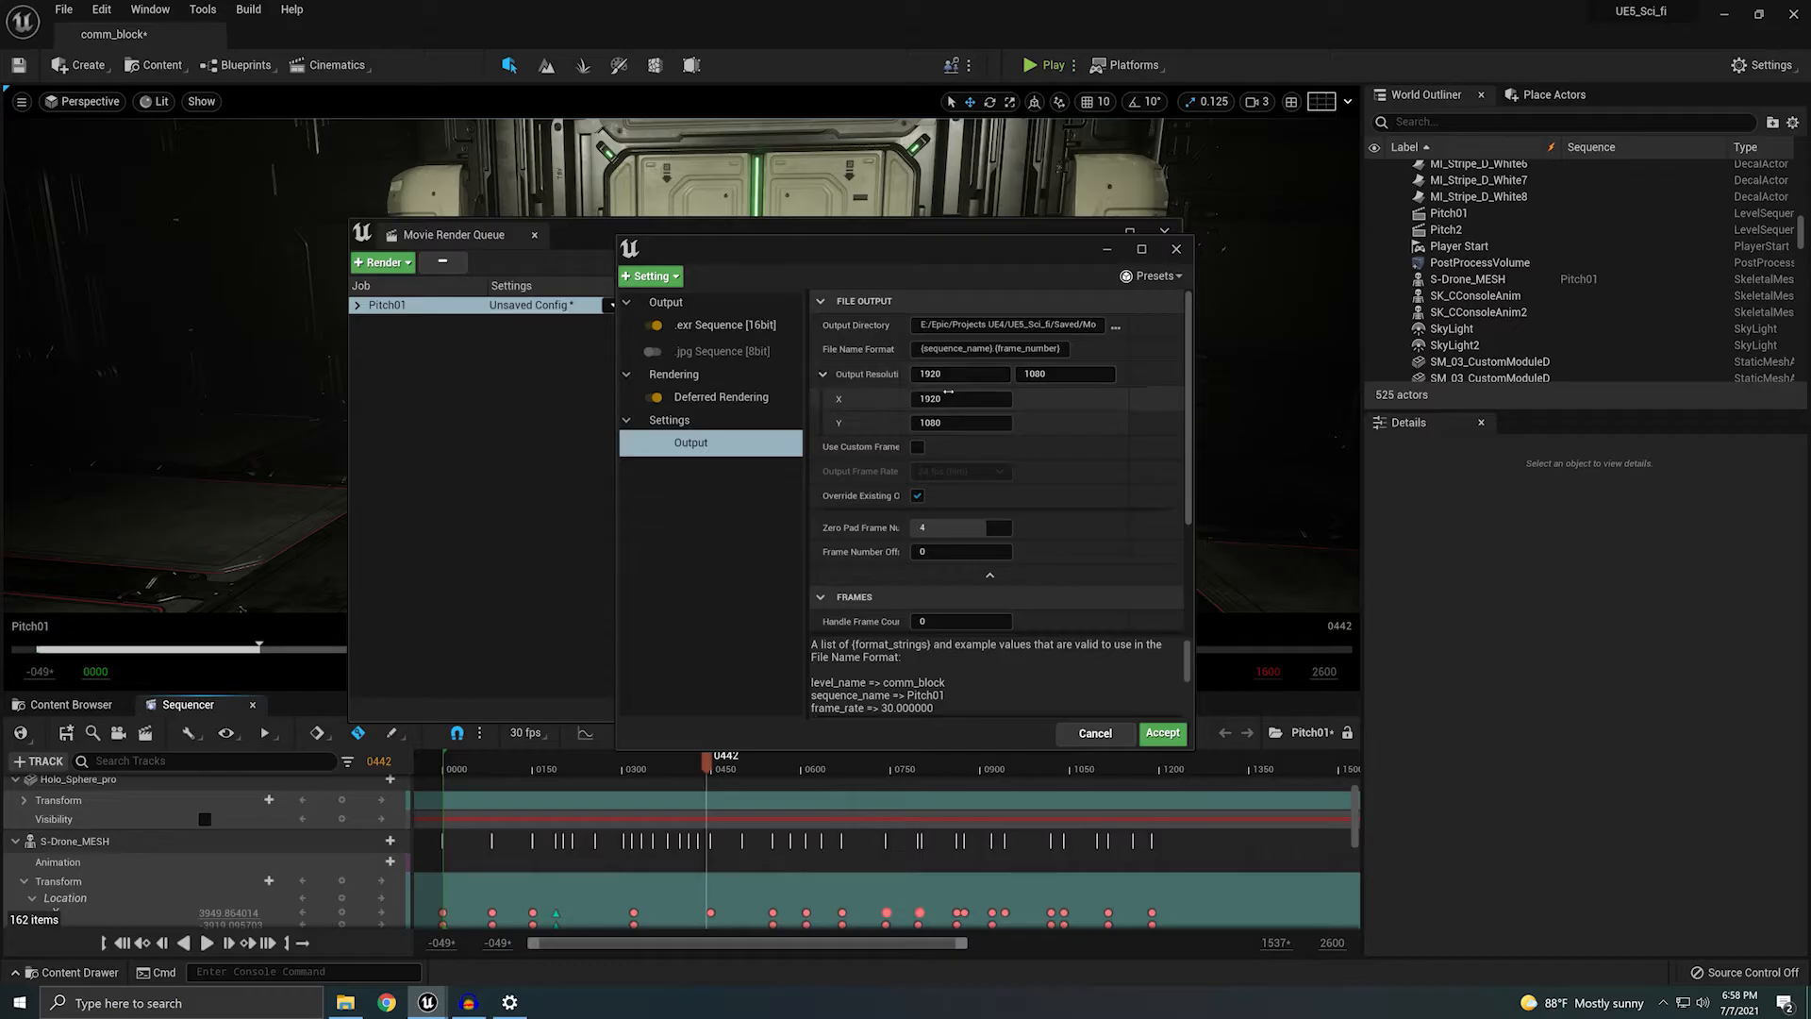
{"action": "left_click", "coordinate": [822, 373]}
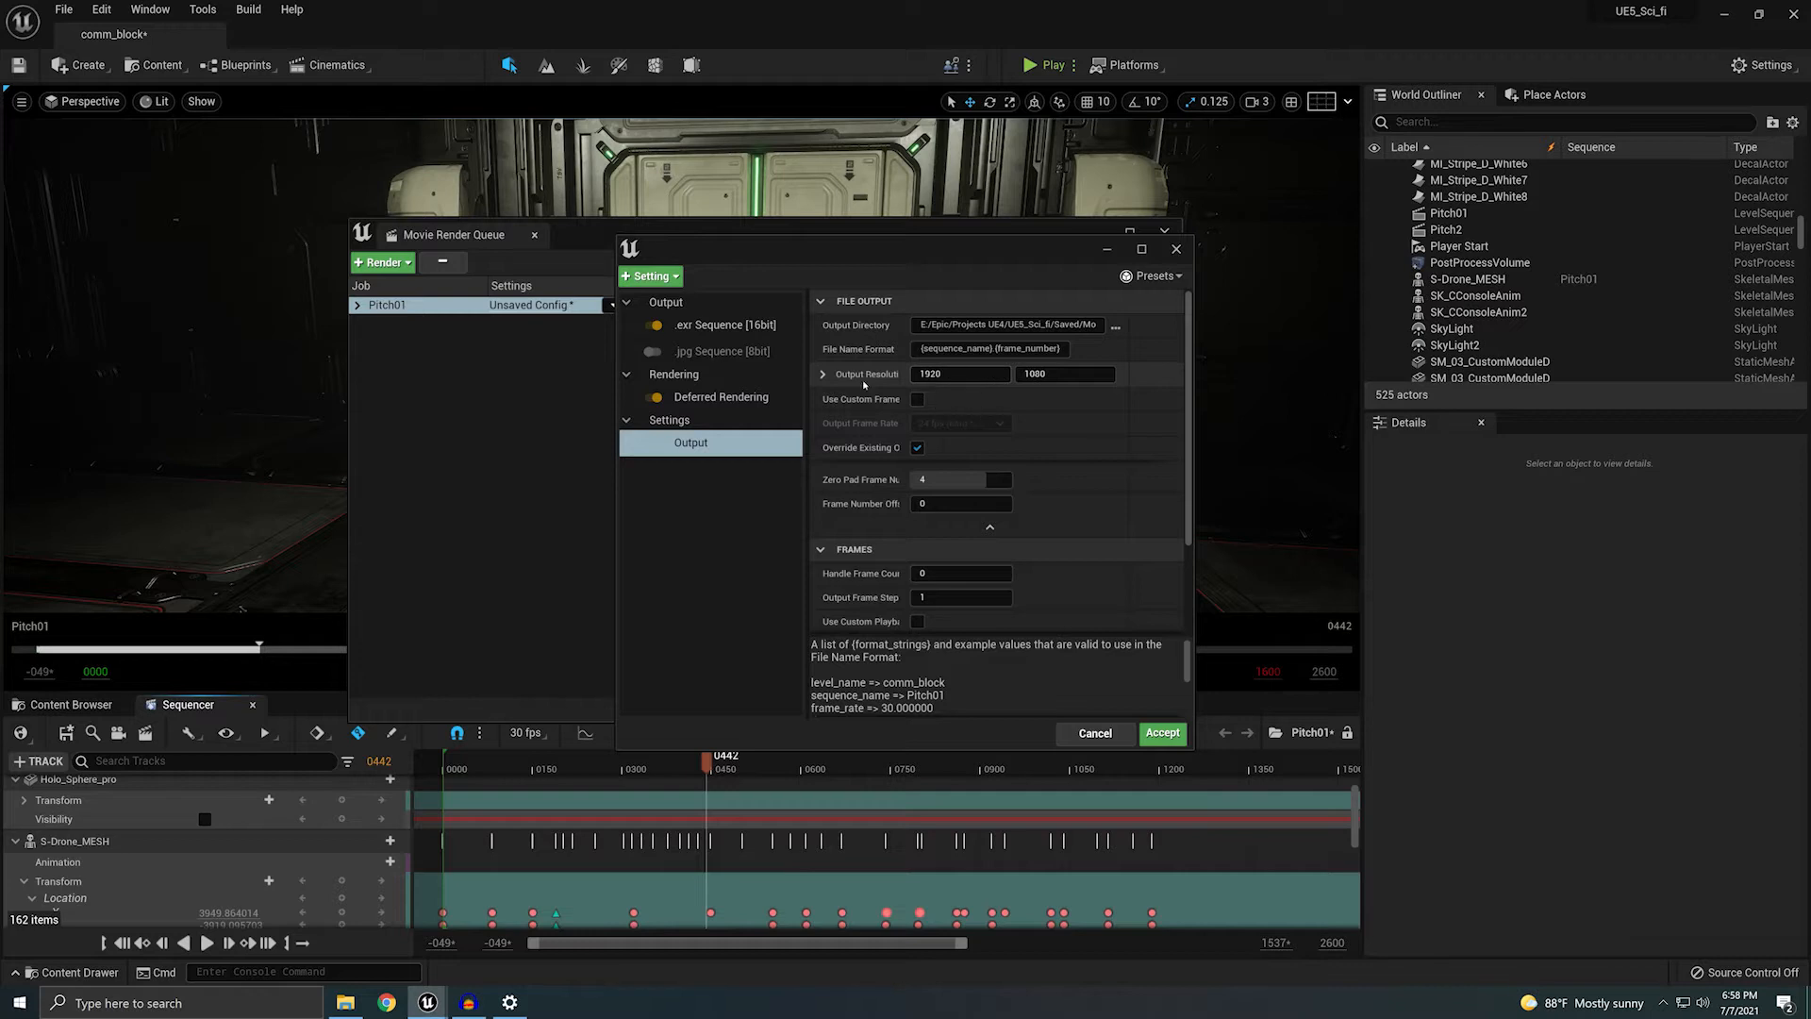
{"action": "left_click", "coordinate": [821, 374]}
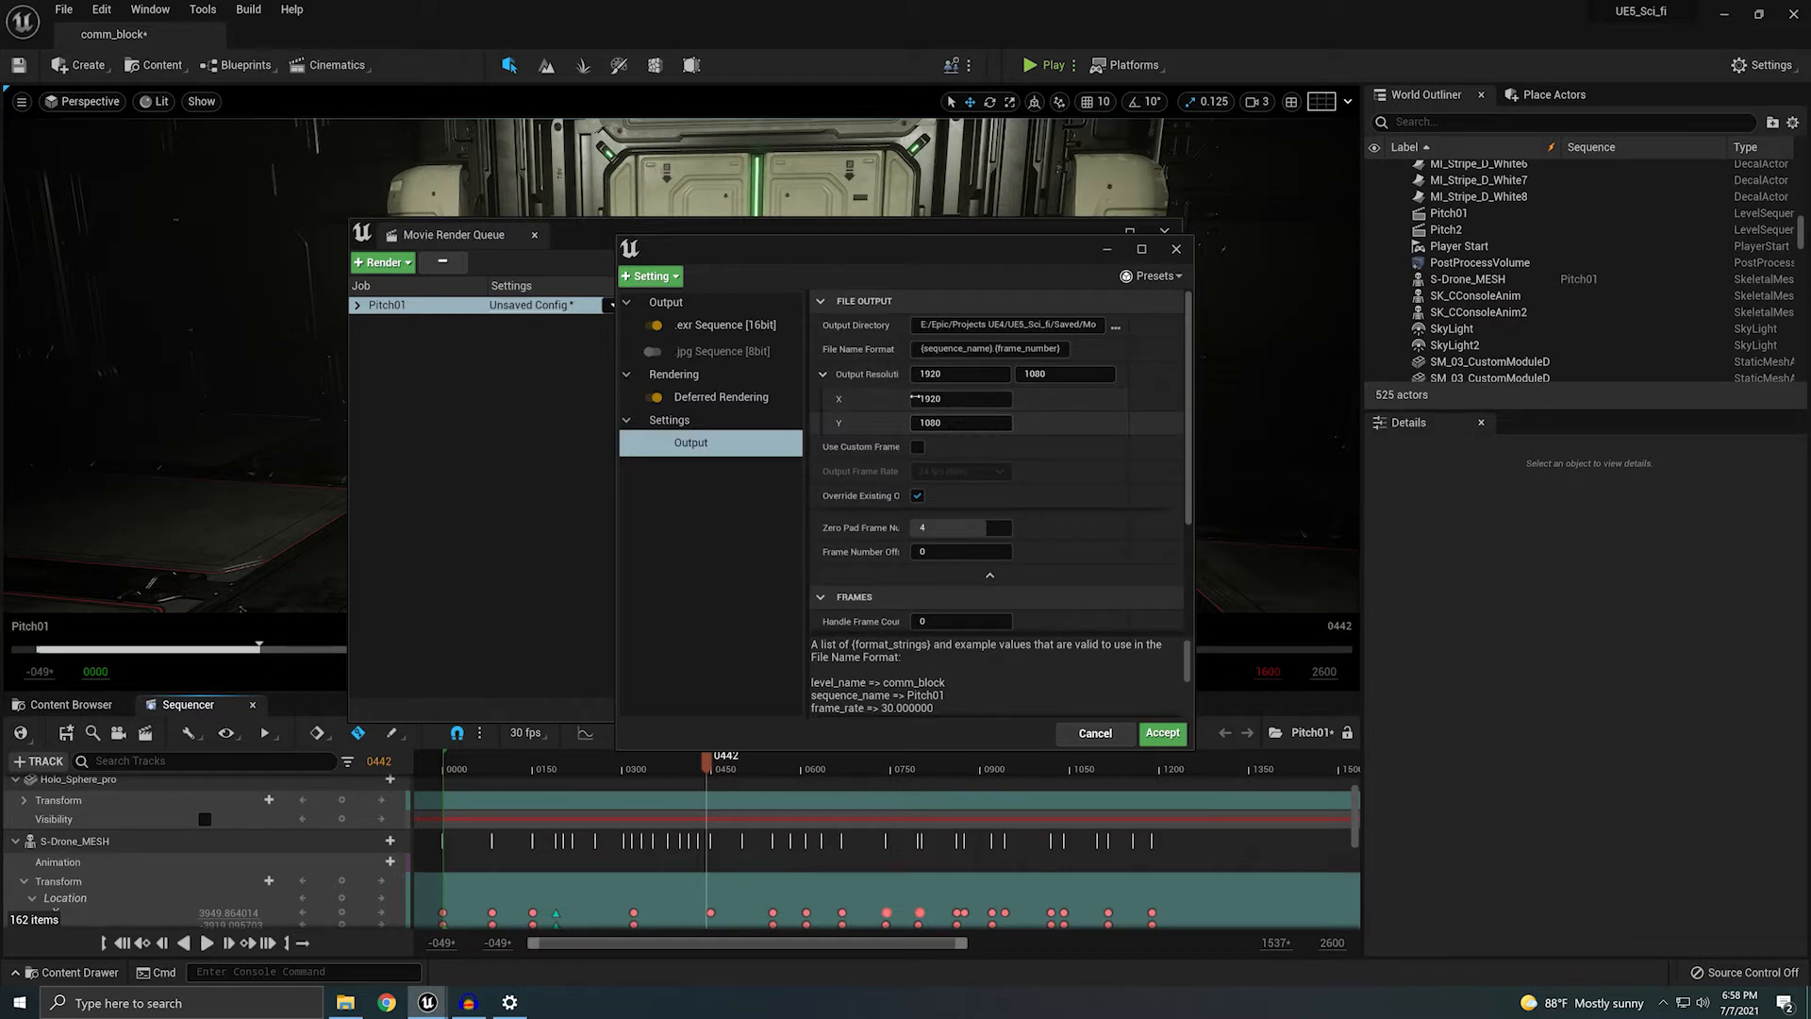
{"action": "left_click", "coordinate": [671, 276]}
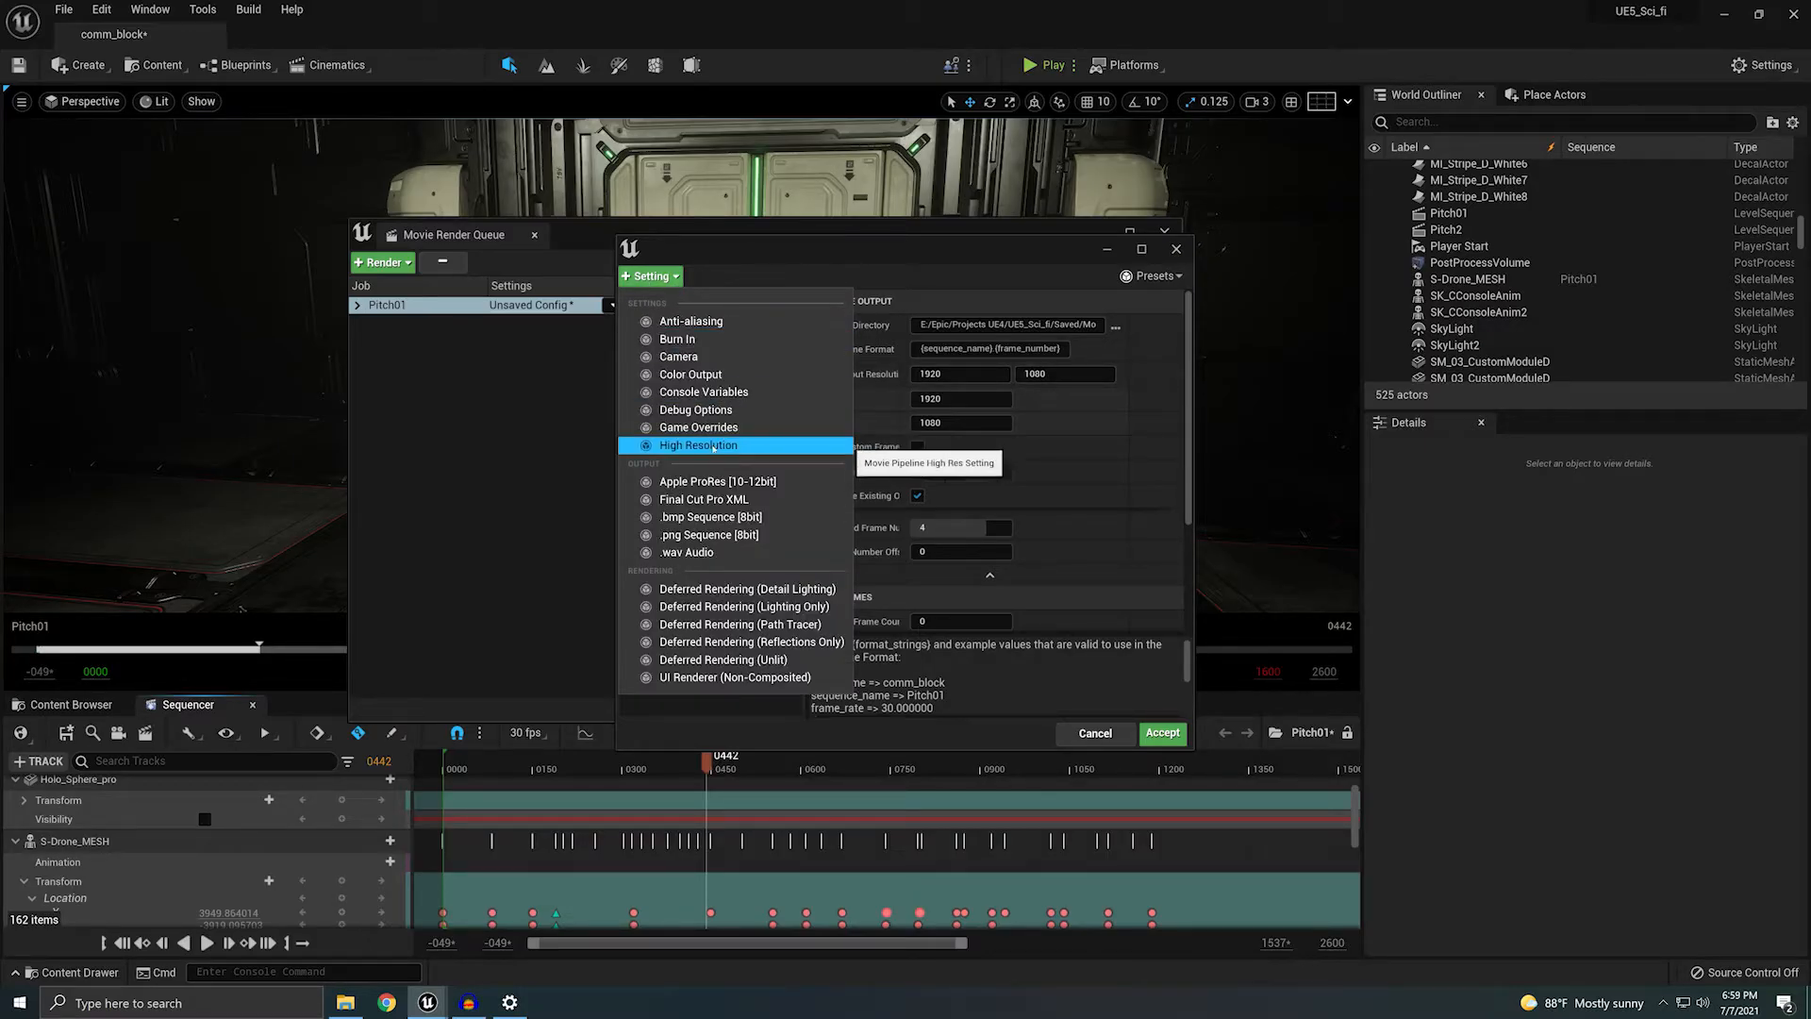
{"action": "left_click", "coordinate": [1191, 424]}
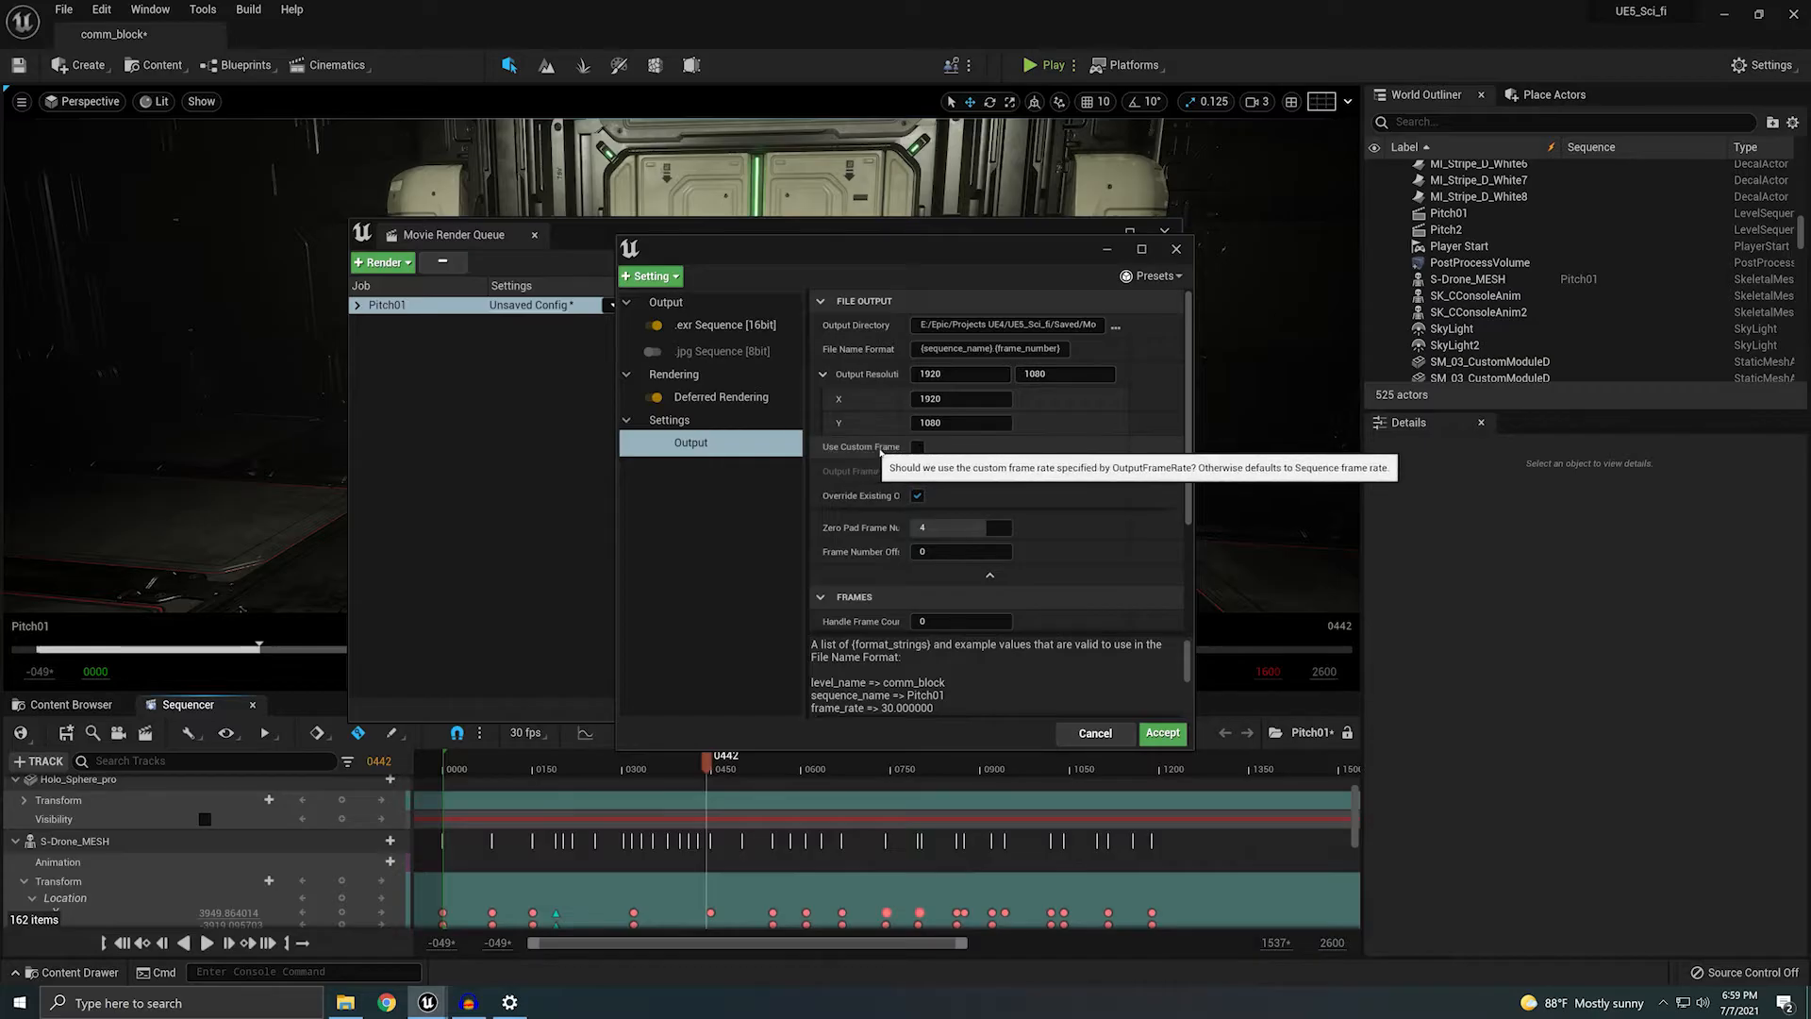
Step: Enable a custom frame rate for the output, set it to 30 fps, and widen the setting-name column
{"action": "left_click", "coordinate": [917, 447]}
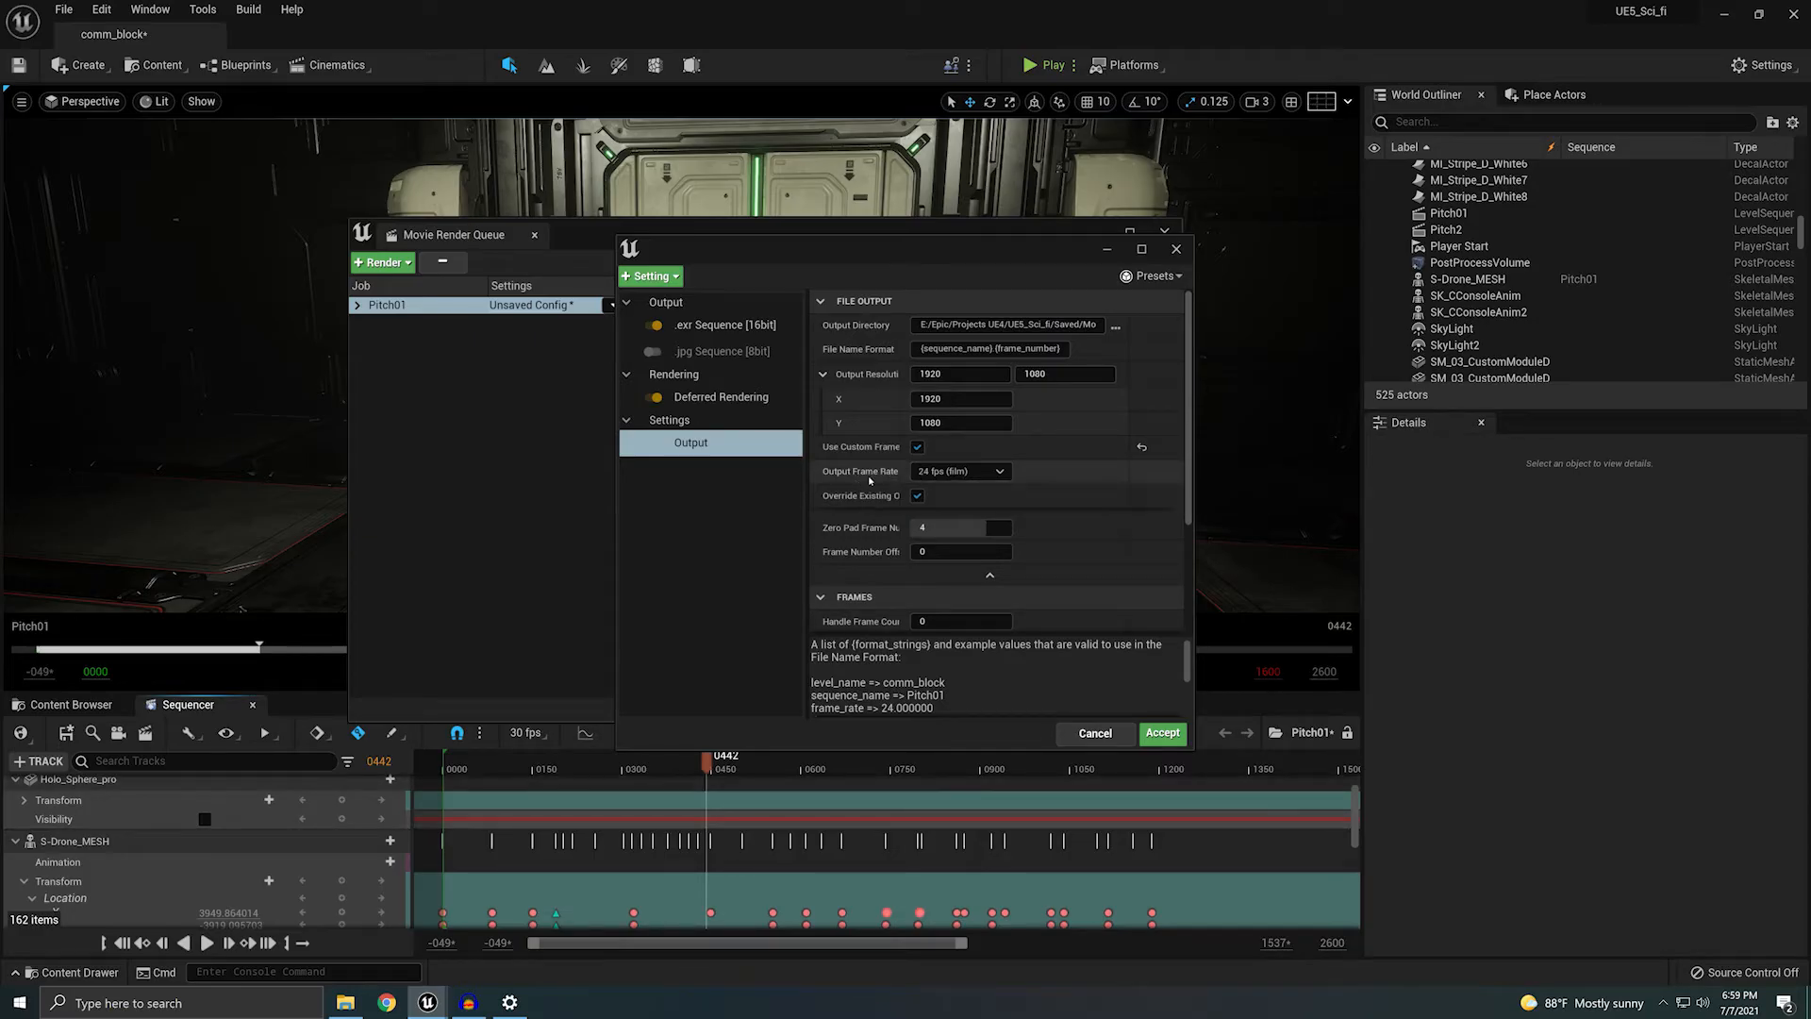
{"action": "left_click", "coordinate": [917, 447]}
{"action": "left_click", "coordinate": [916, 449]}
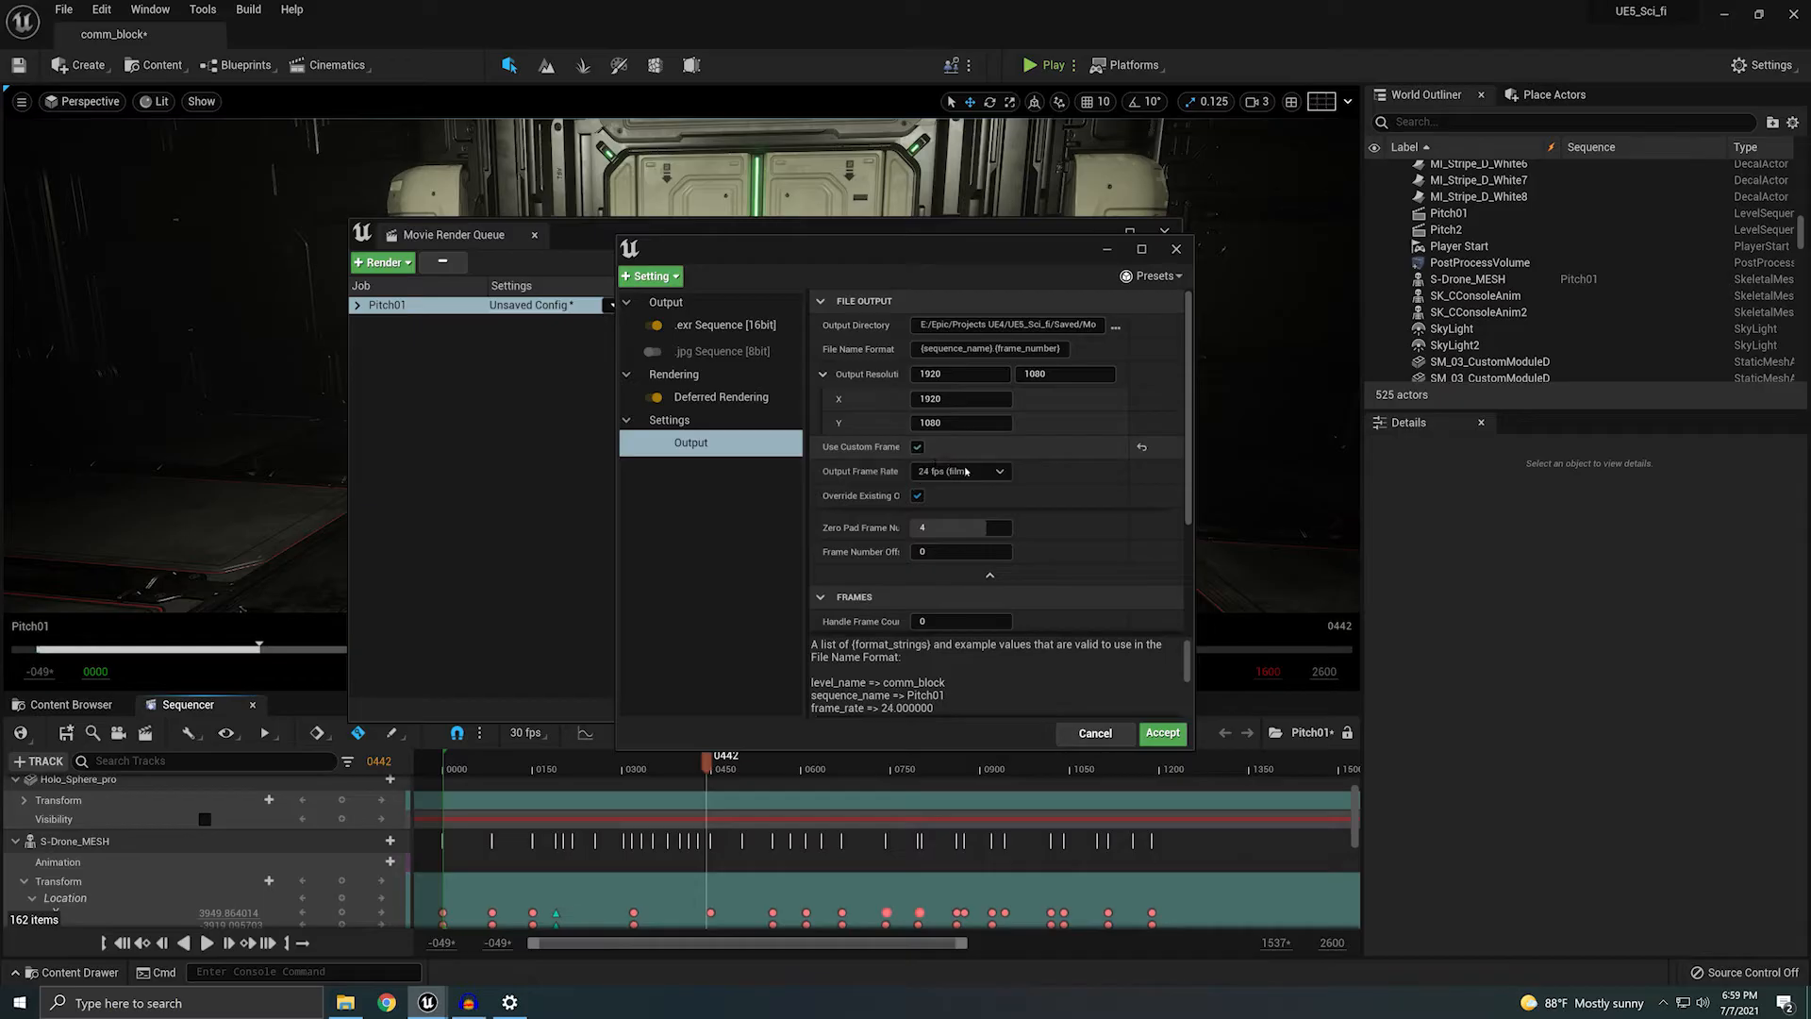
{"action": "left_click", "coordinate": [975, 471]}
{"action": "left_click", "coordinate": [978, 571]}
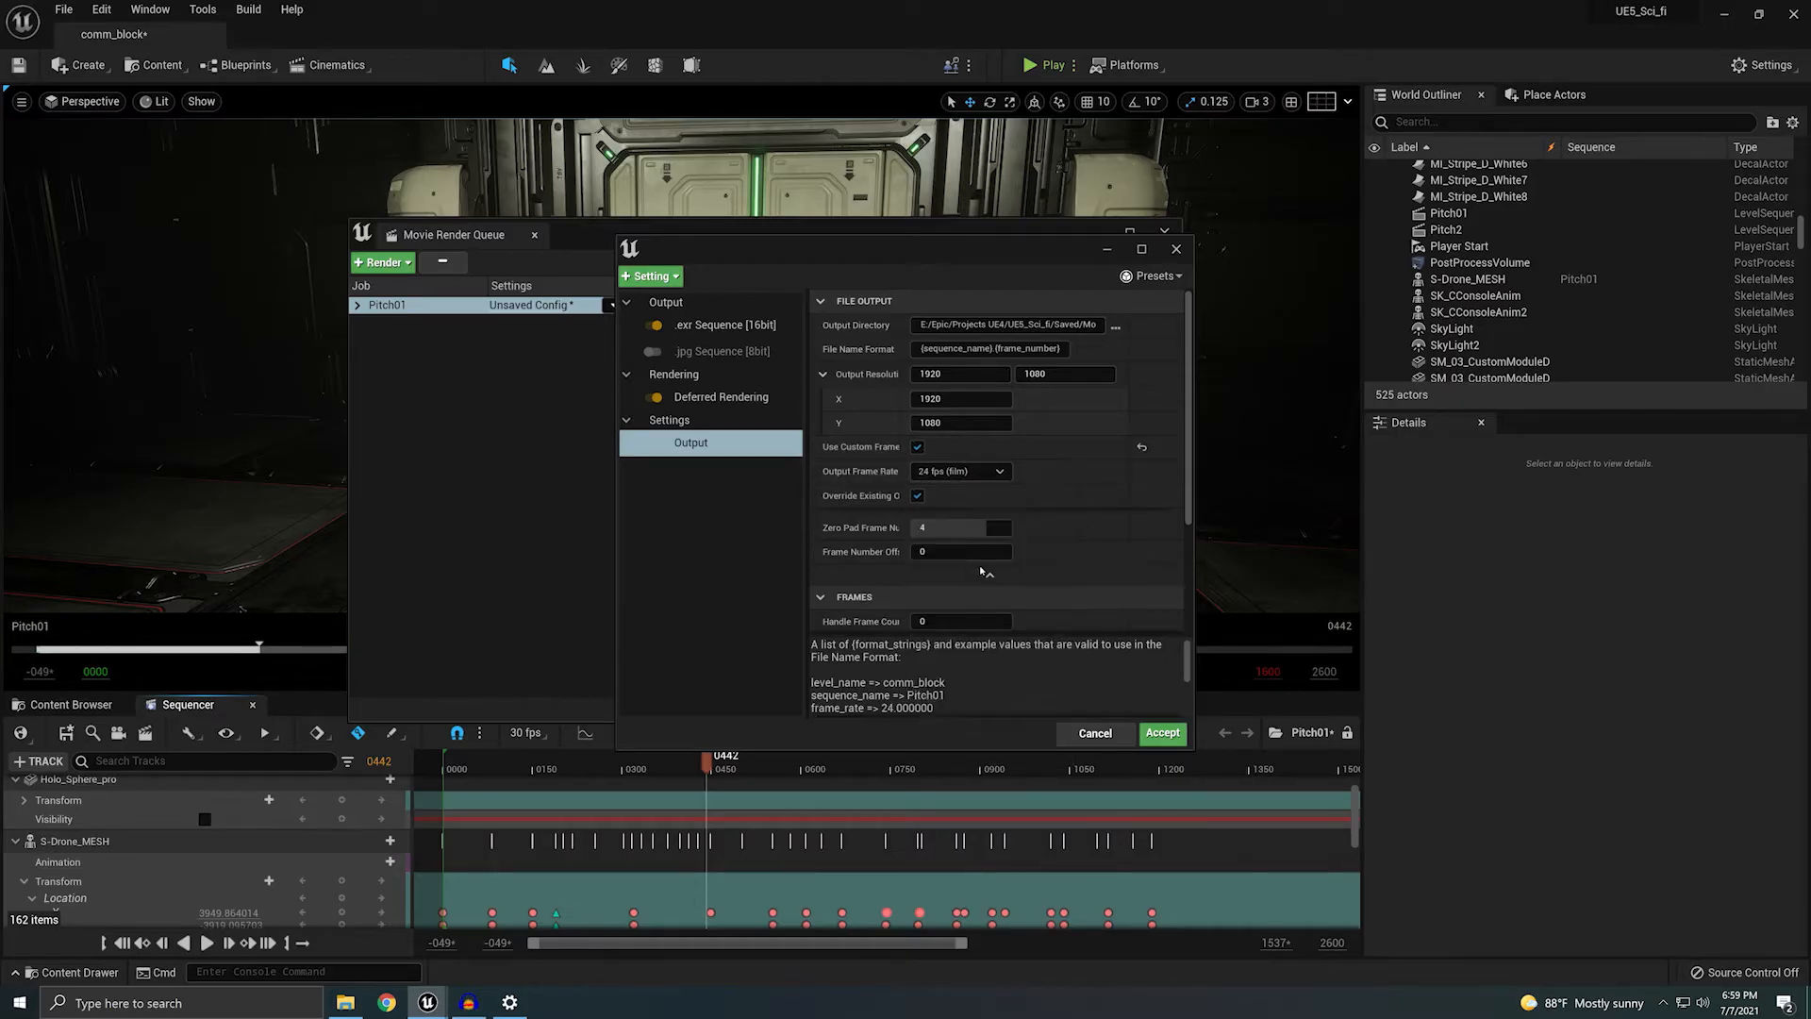
{"action": "scroll", "coordinate": [906, 448], "scroll_direction": "down", "scroll_amount": 2}
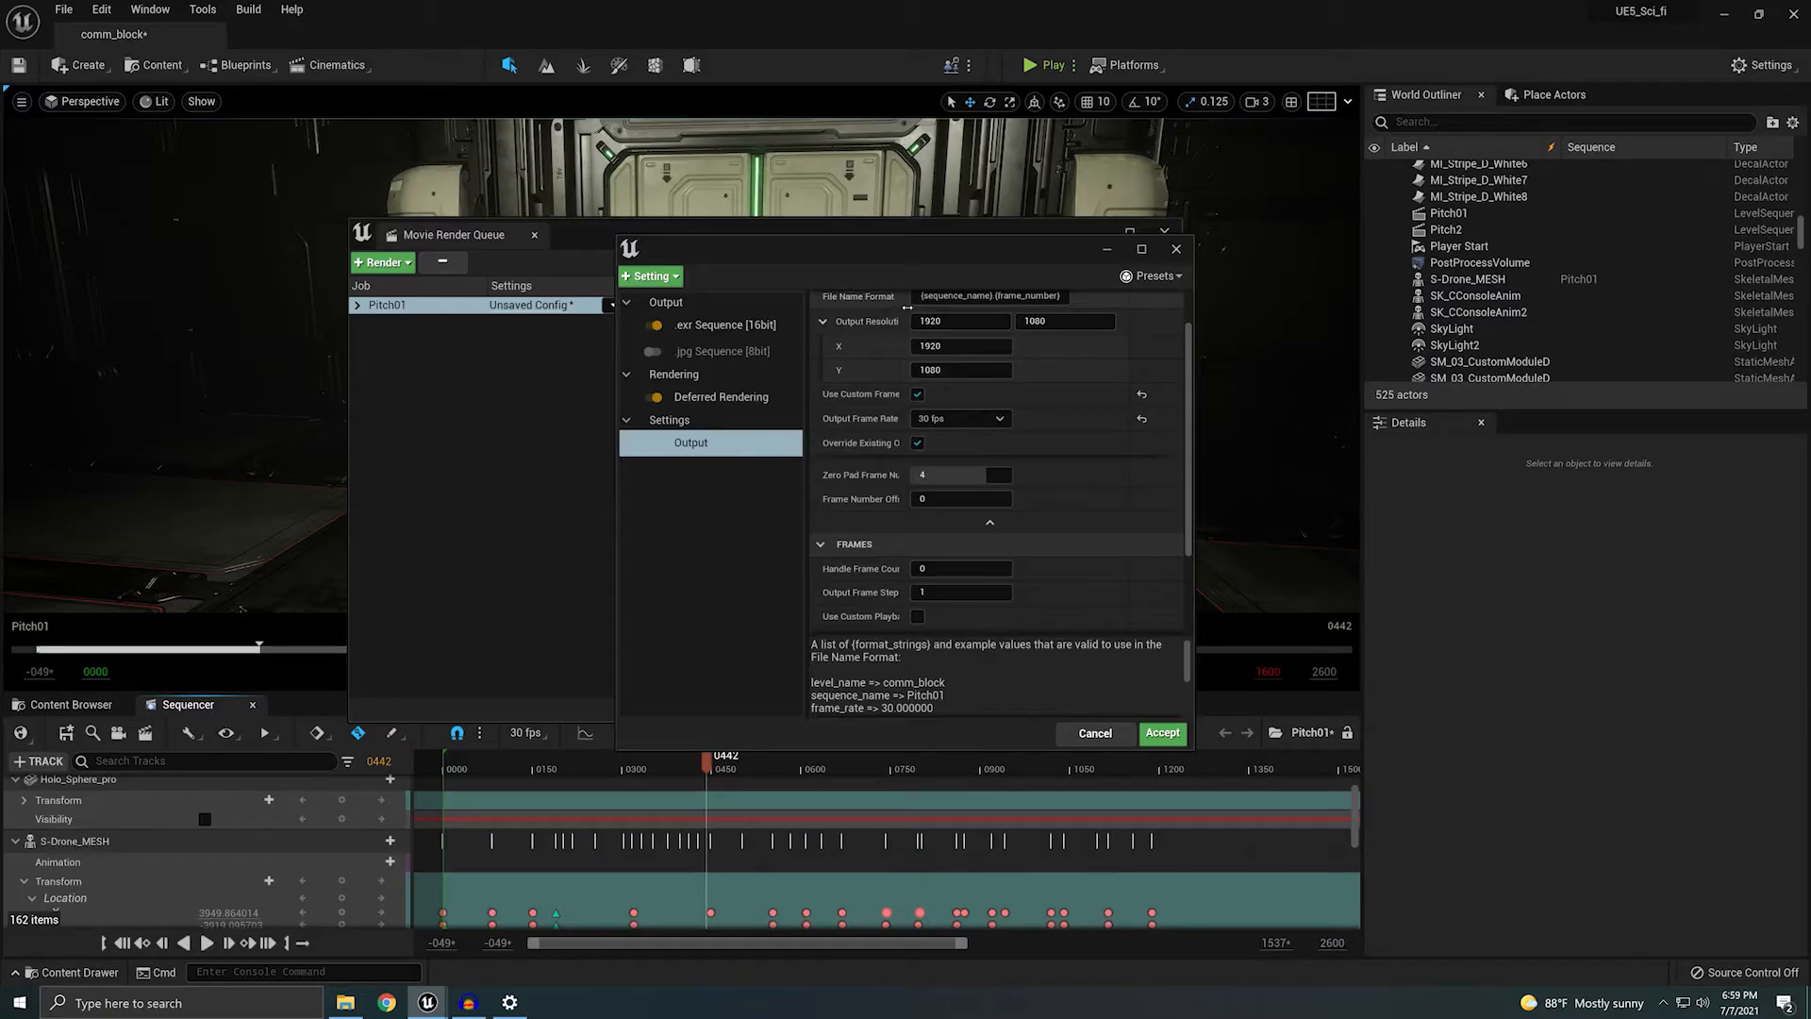
{"action": "left_click_drag", "start_coordinate": [907, 307], "coordinate": [939, 308]}
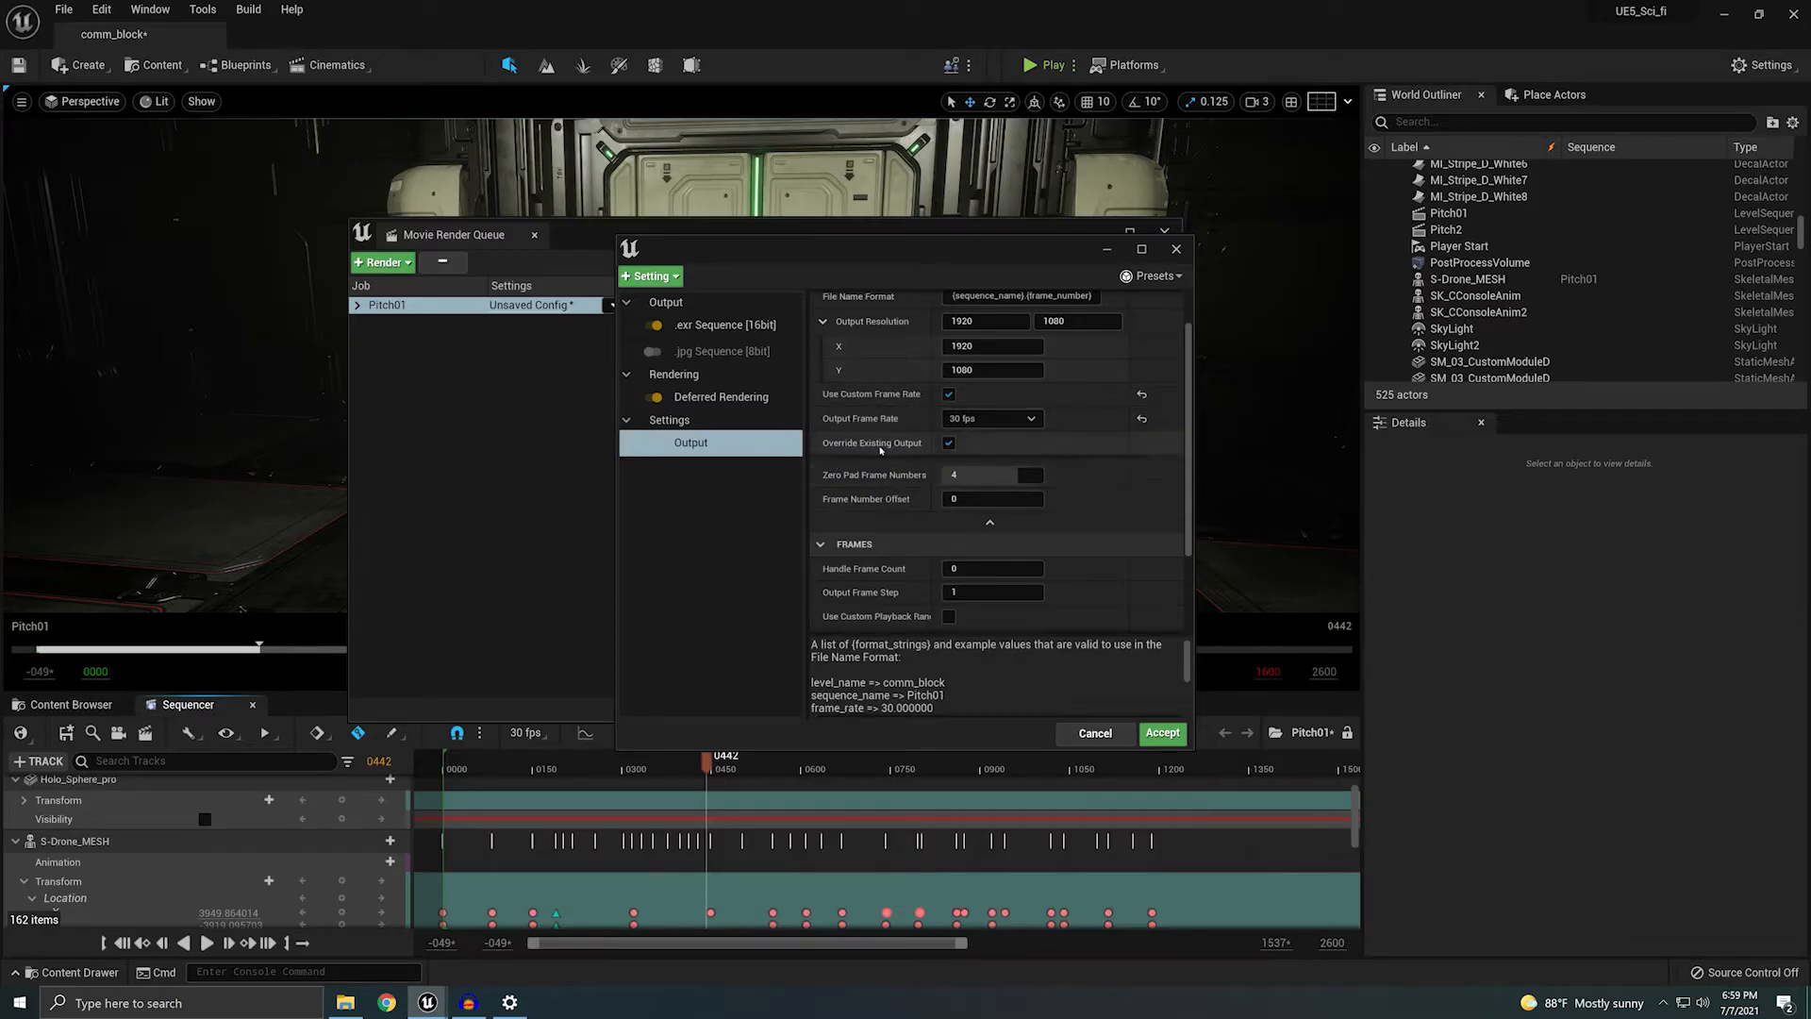
Step: Enable the custom playback range for the output and review the remaining file output, frame and versioning options
{"action": "scroll", "coordinate": [875, 451], "scroll_direction": "down", "scroll_amount": 1}
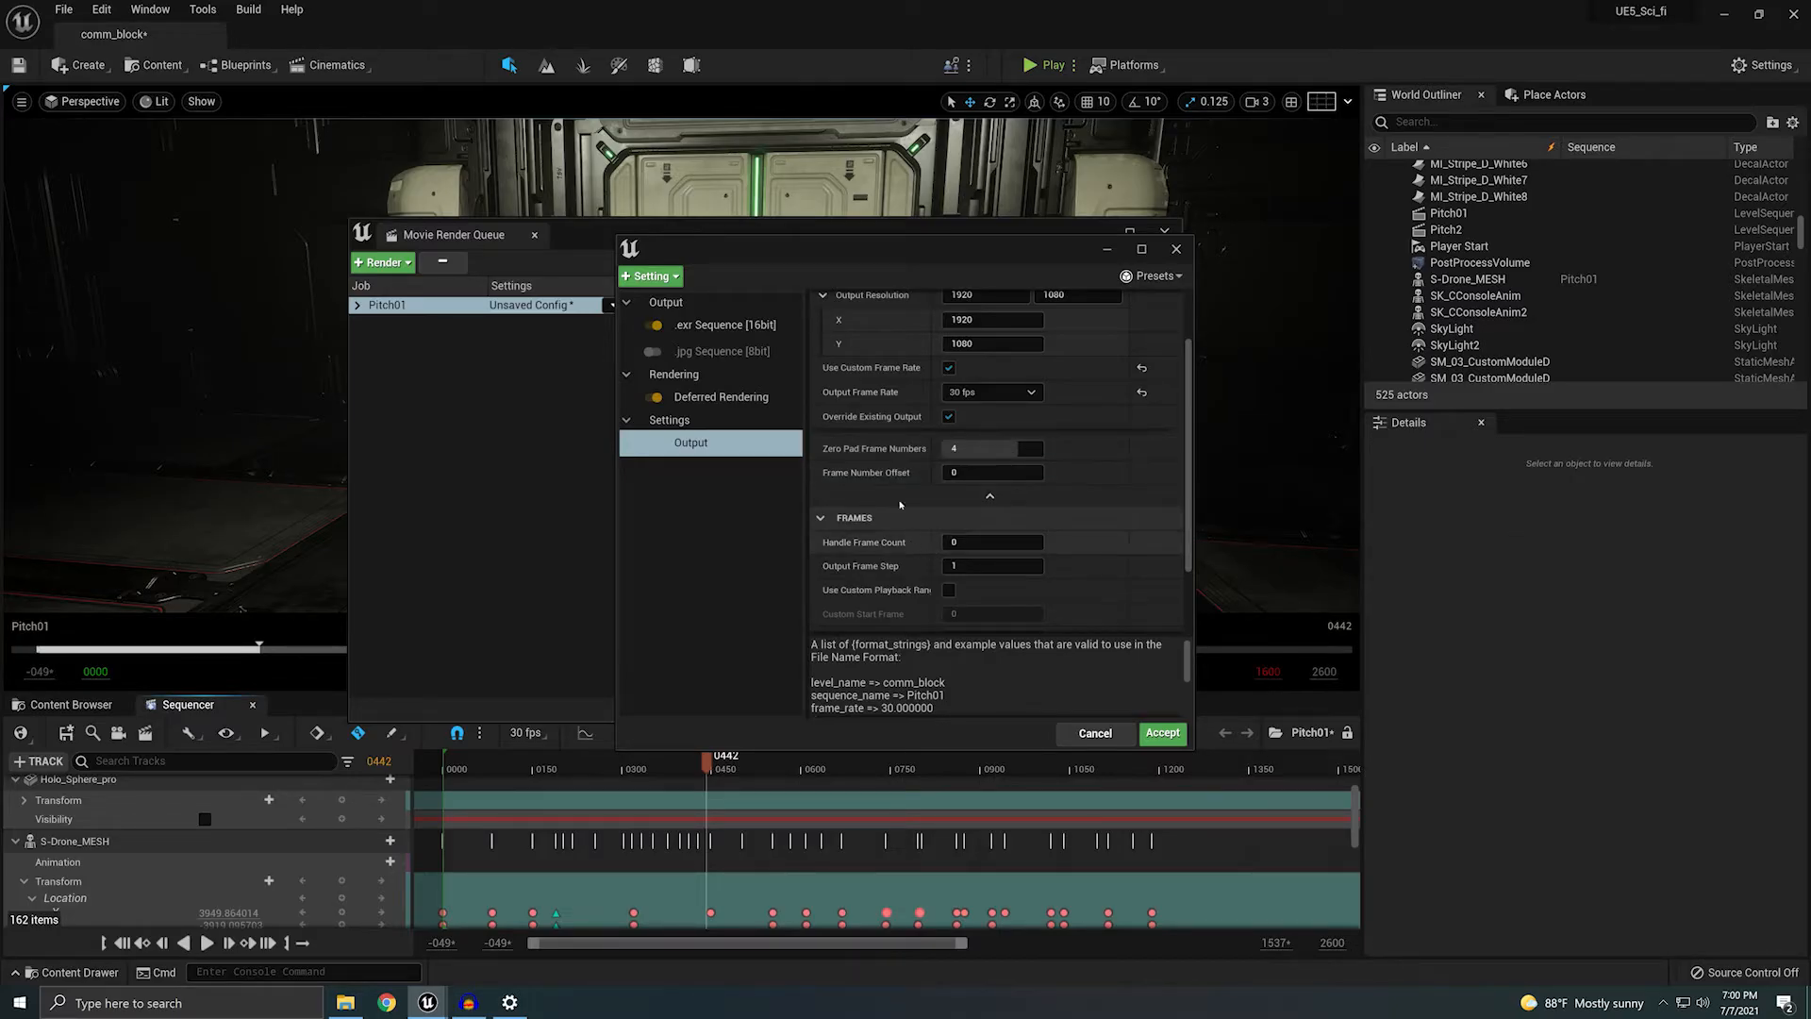
{"action": "mouse_move", "coordinate": [885, 476]}
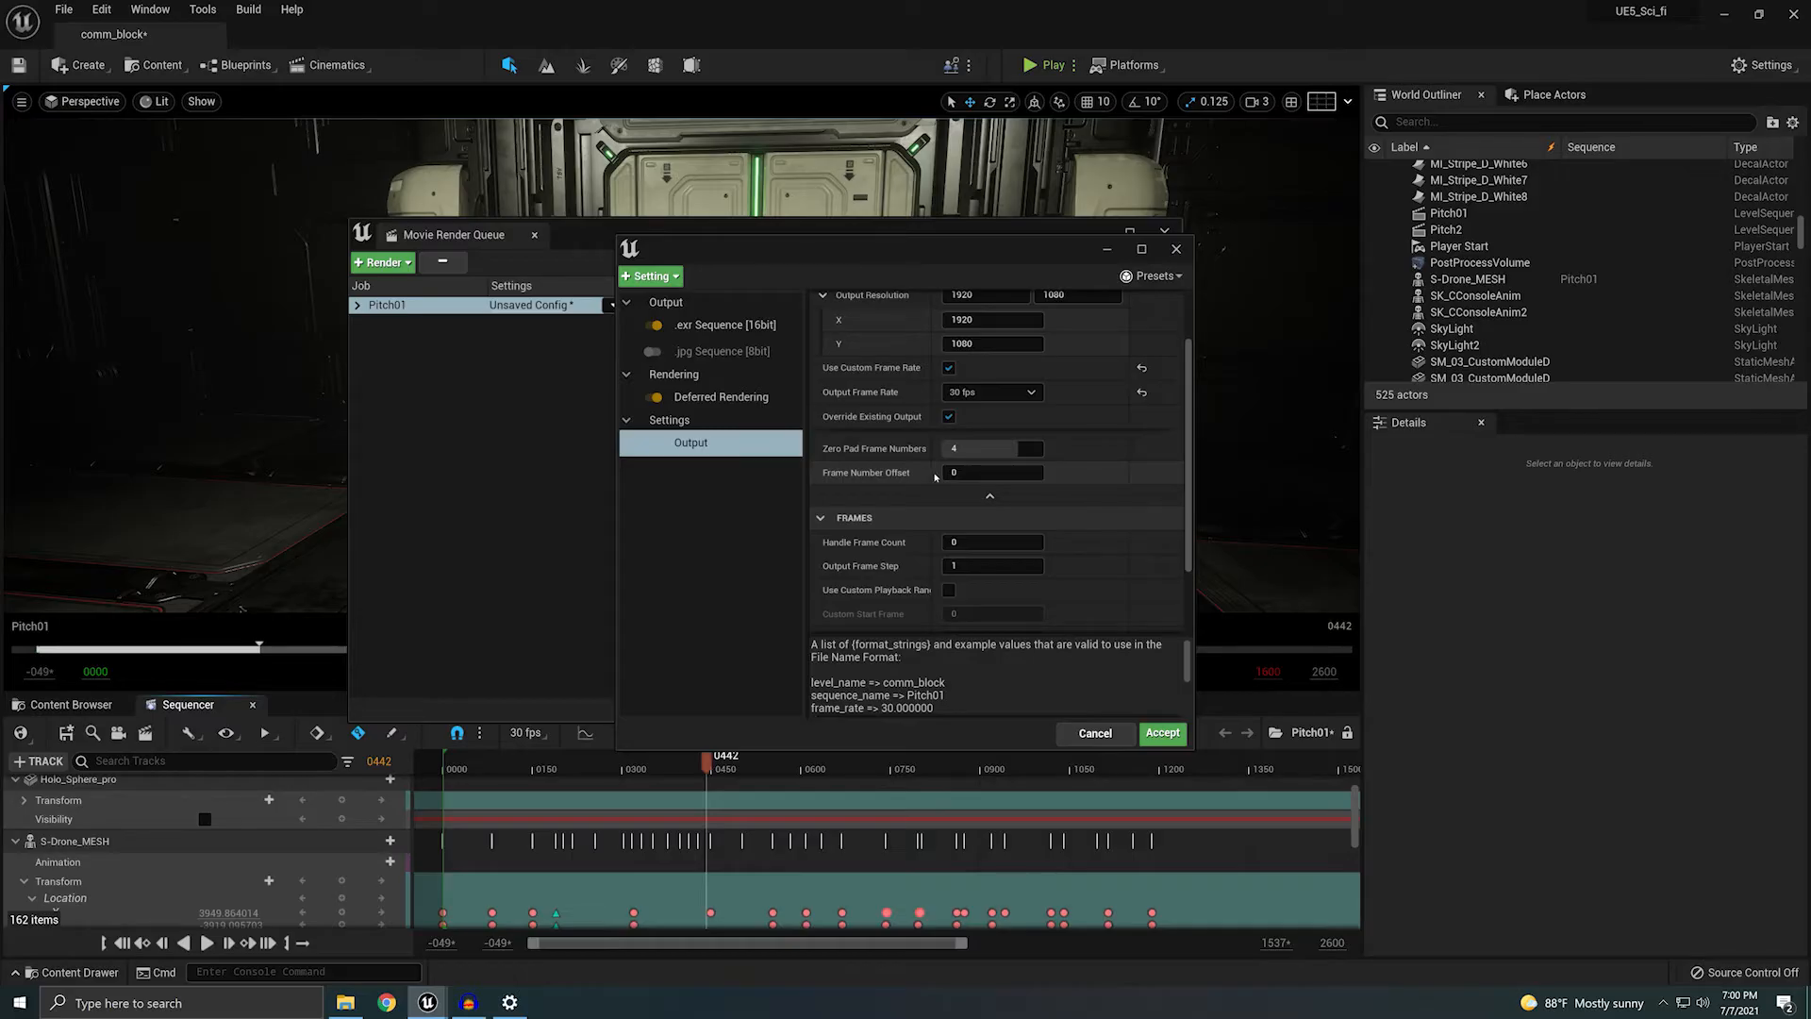
{"action": "scroll", "coordinate": [929, 467], "scroll_direction": "down", "scroll_amount": 2}
{"action": "scroll", "coordinate": [984, 465], "scroll_direction": "down", "scroll_amount": 1}
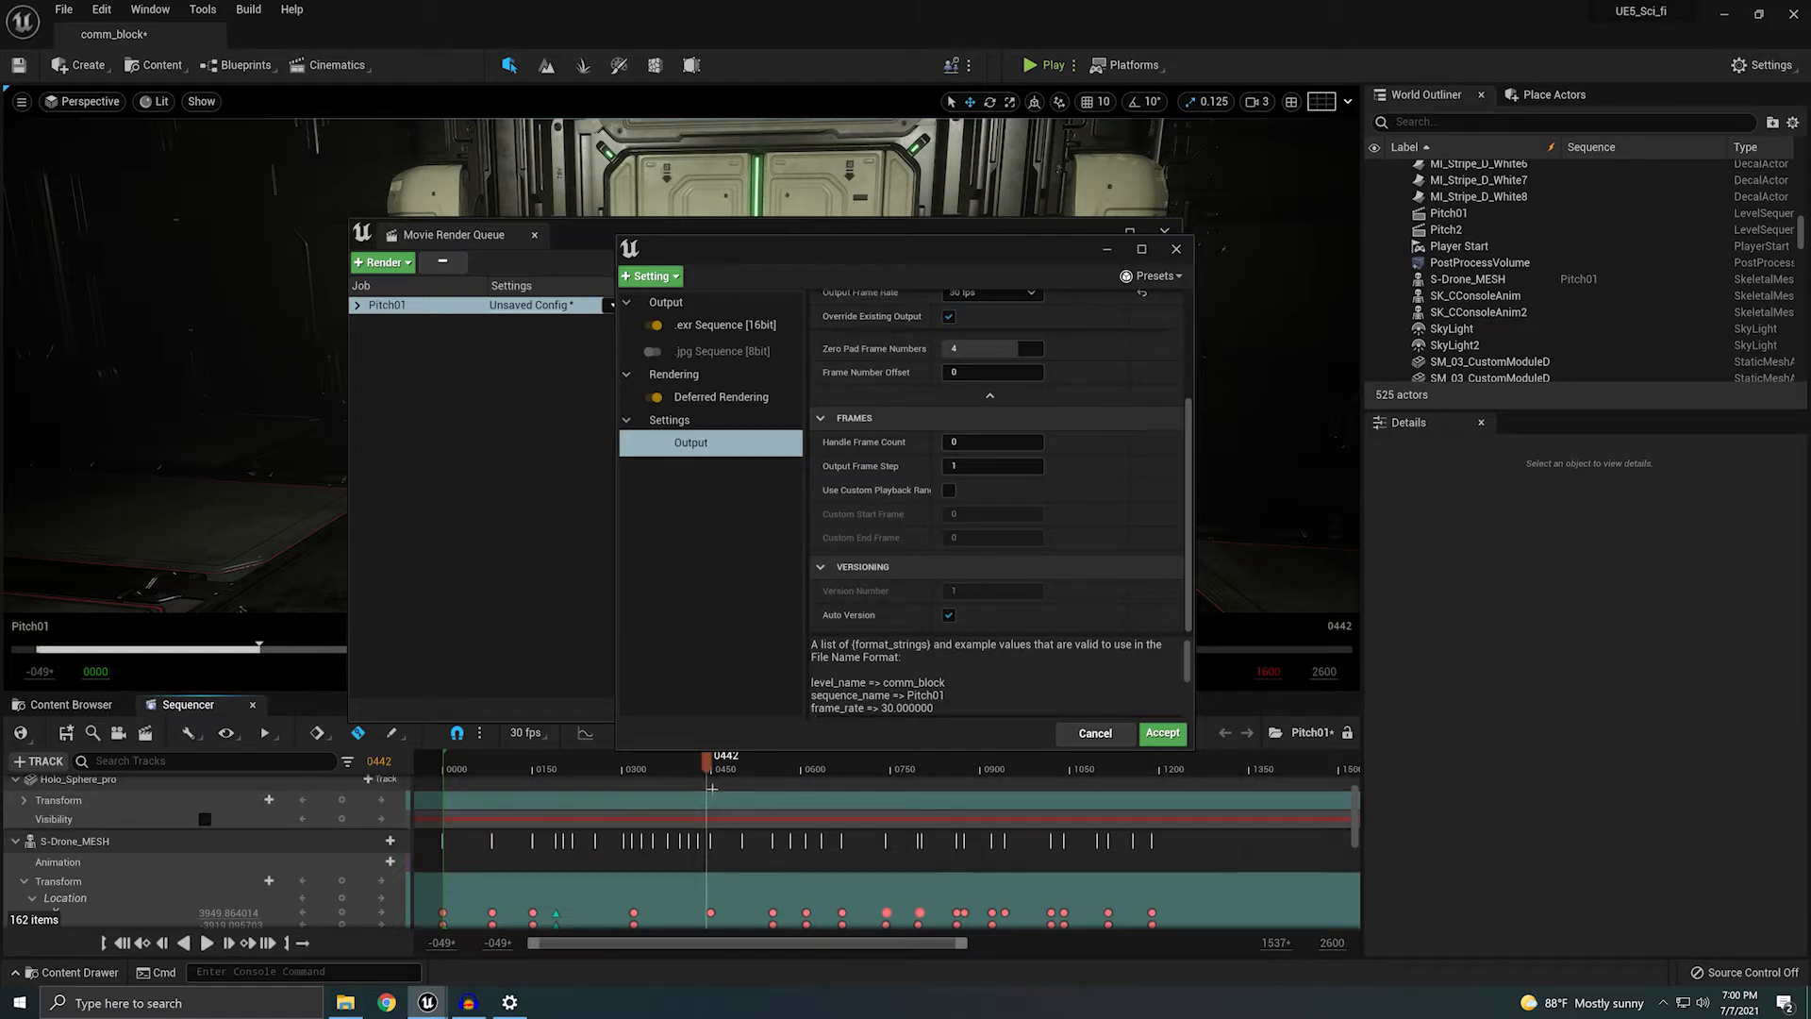
{"action": "left_click", "coordinate": [948, 489]}
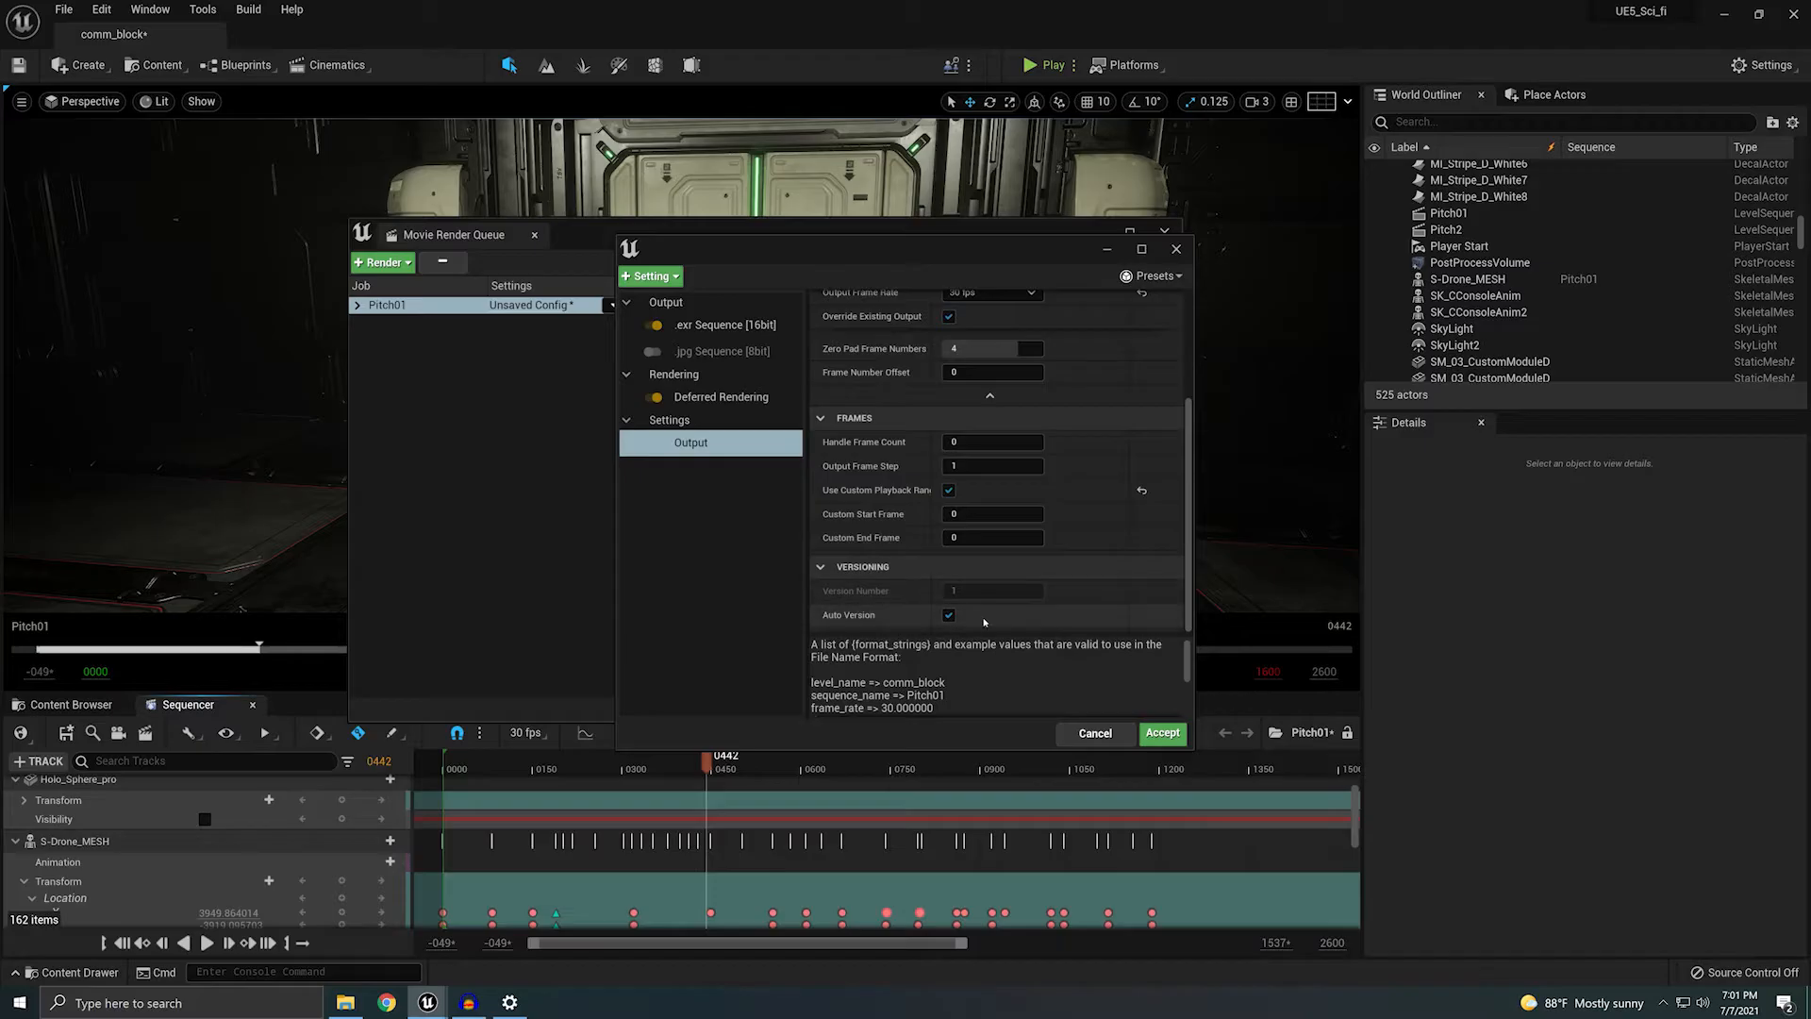
{"action": "scroll", "coordinate": [1009, 607], "scroll_direction": "up", "scroll_amount": 1}
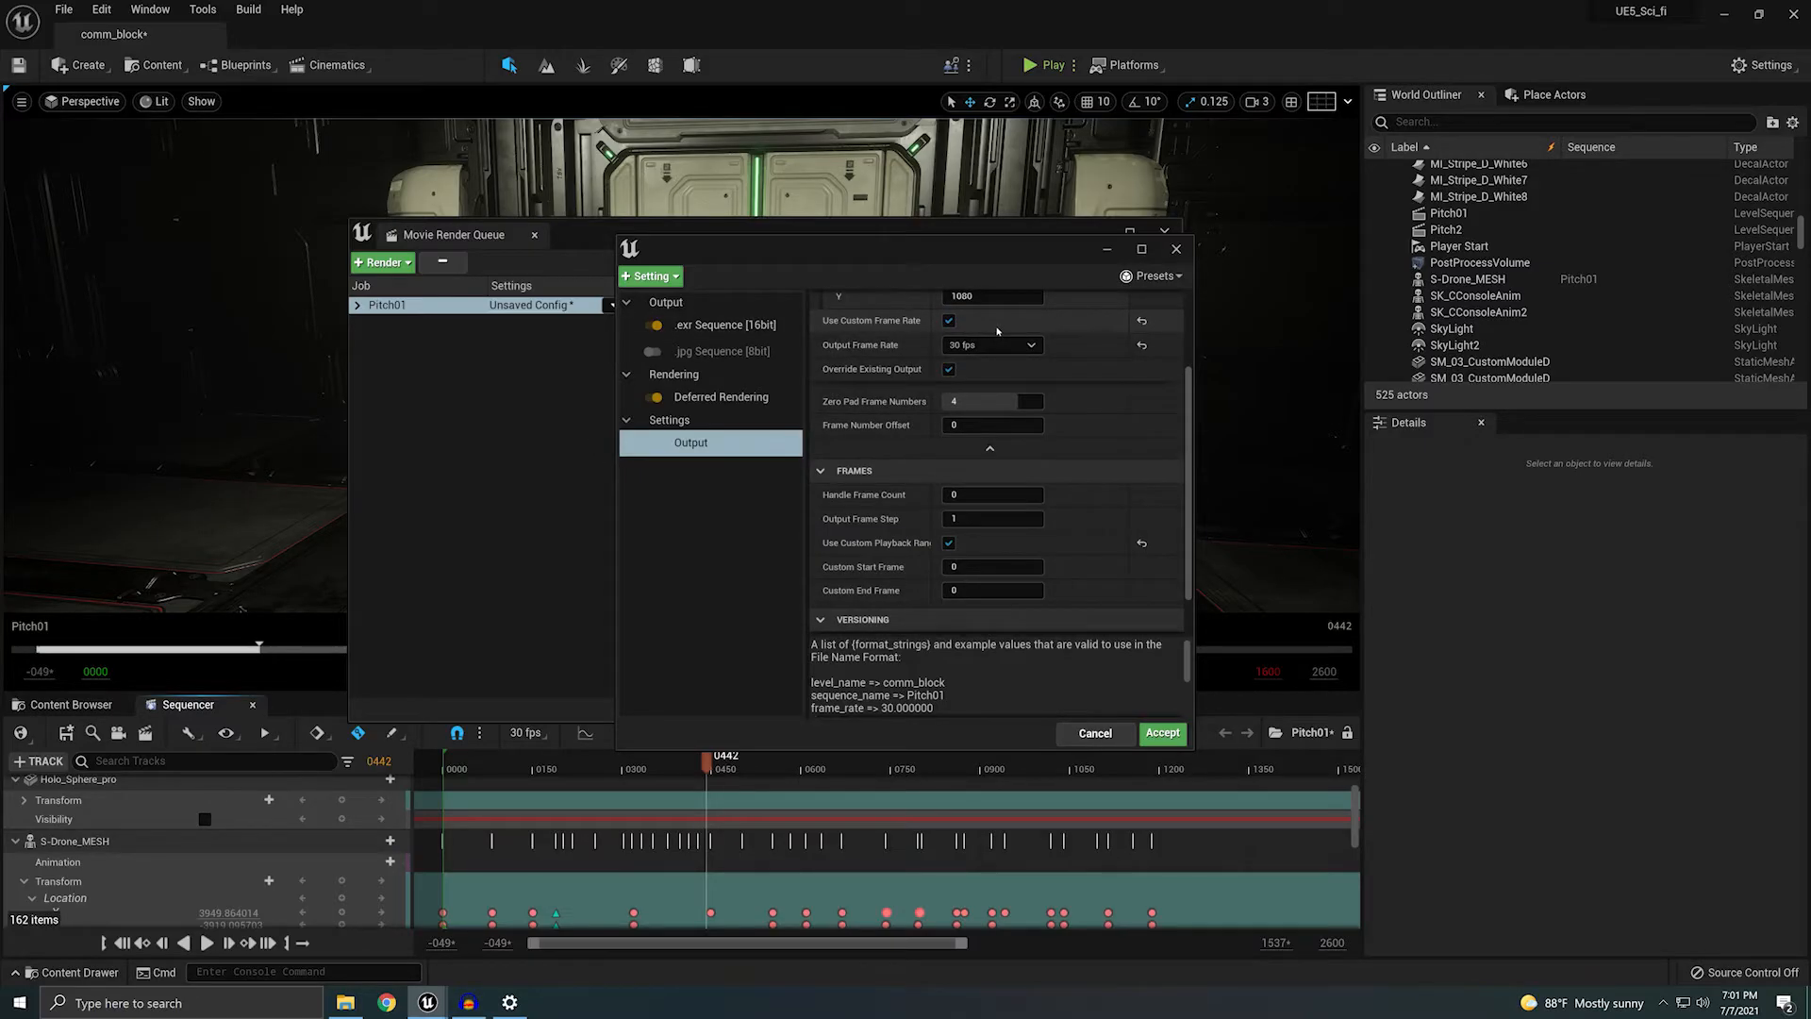
{"action": "scroll", "coordinate": [1094, 477], "scroll_direction": "up", "scroll_amount": 1}
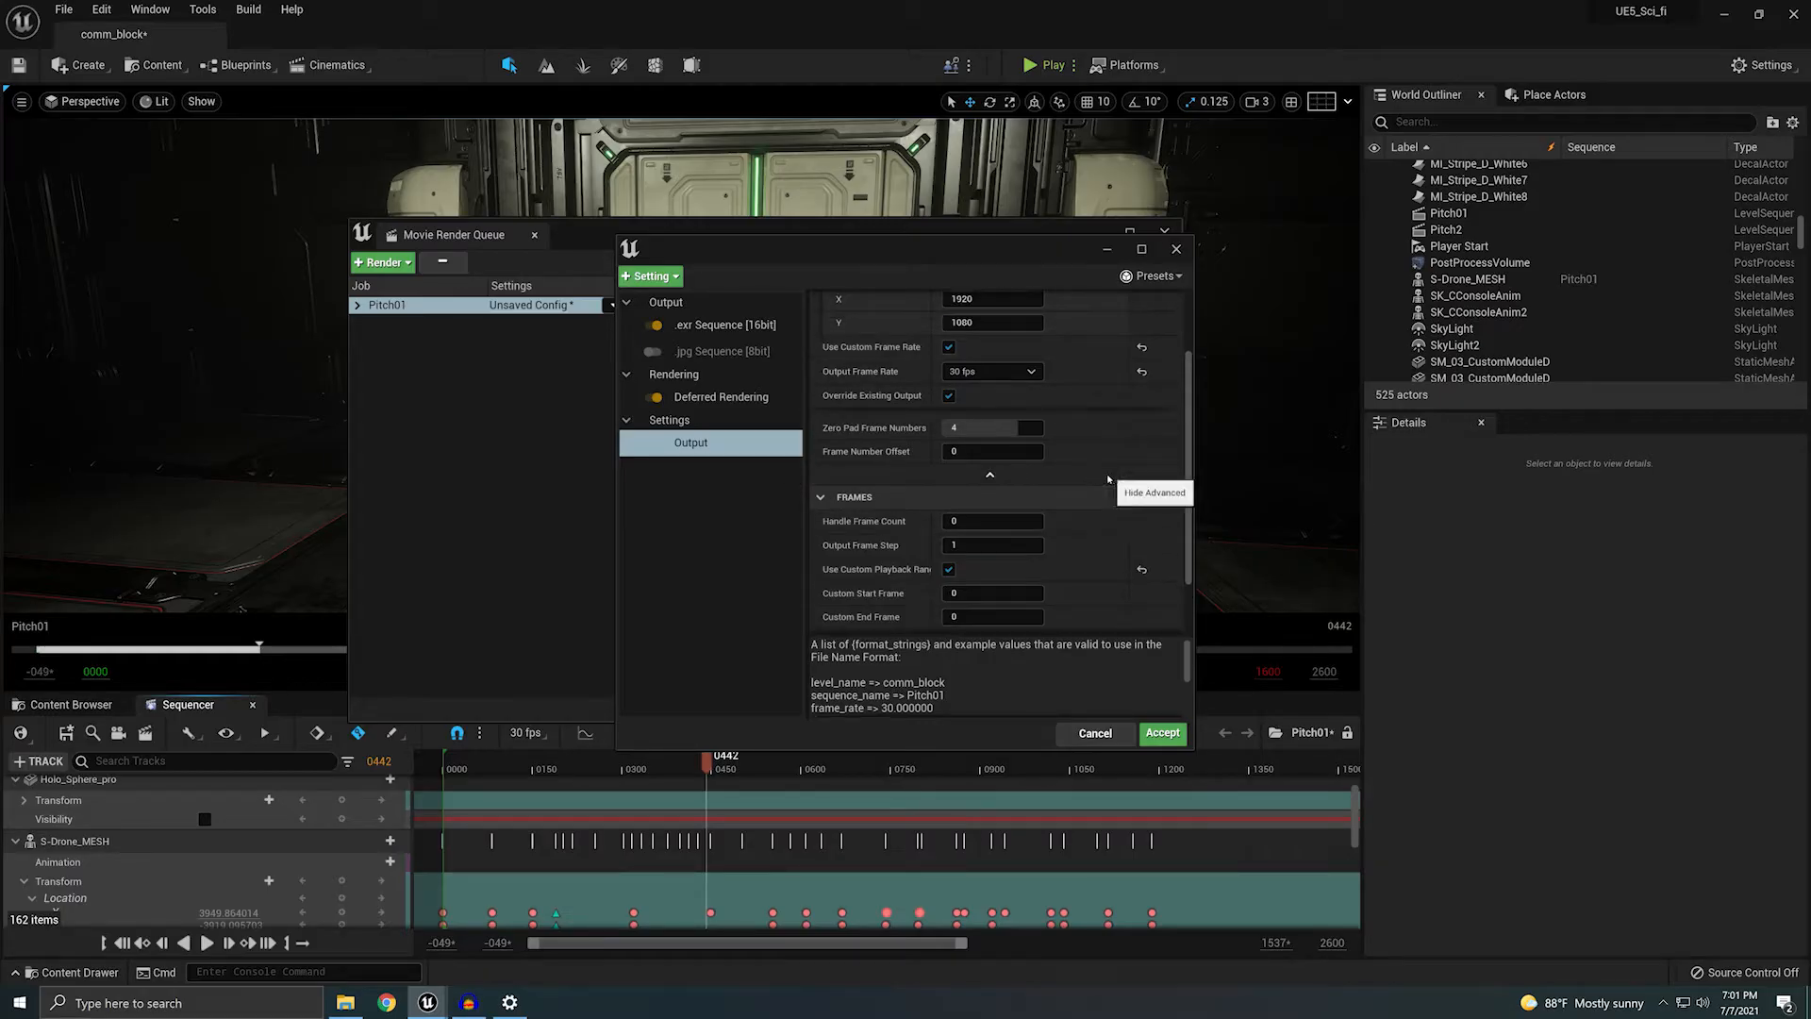
{"action": "scroll", "coordinate": [1094, 476], "scroll_direction": "up", "scroll_amount": 1}
{"action": "scroll", "coordinate": [1094, 477], "scroll_direction": "up", "scroll_amount": 3}
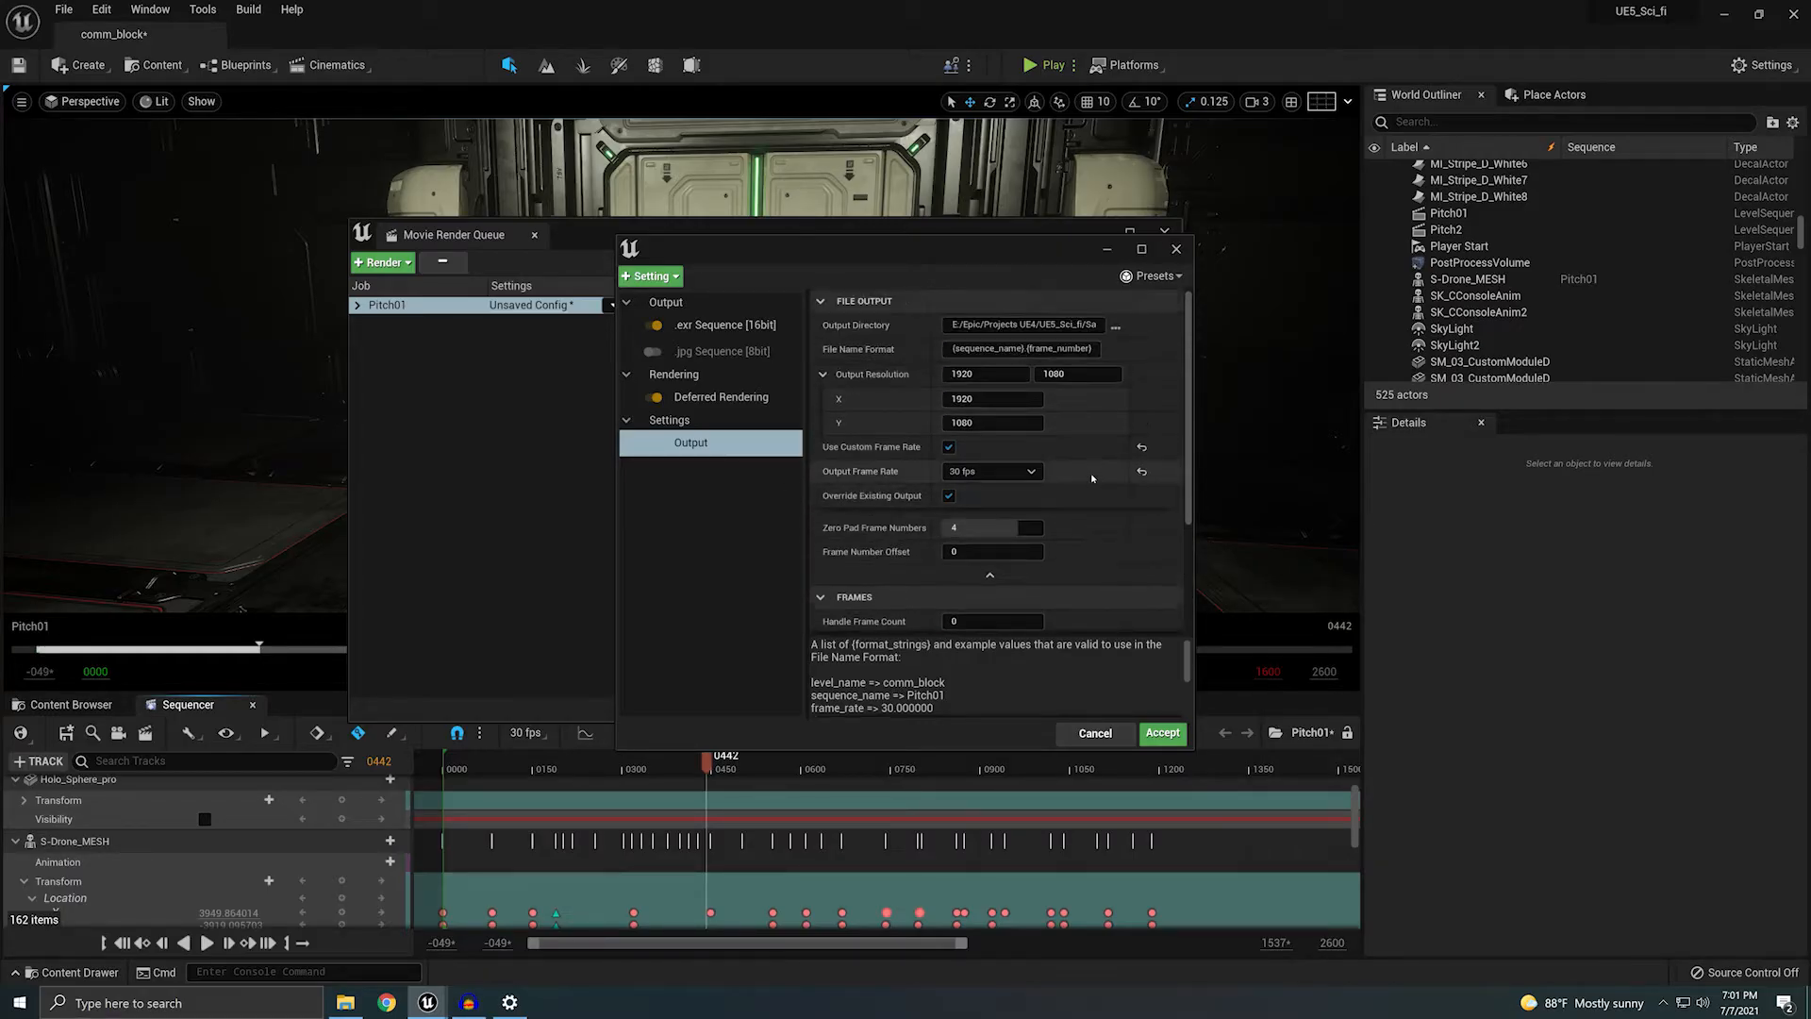
Step: Add an Anti-aliasing setting to the Pitch01 job and widen its setting-name column
{"action": "left_click", "coordinate": [650, 276]}
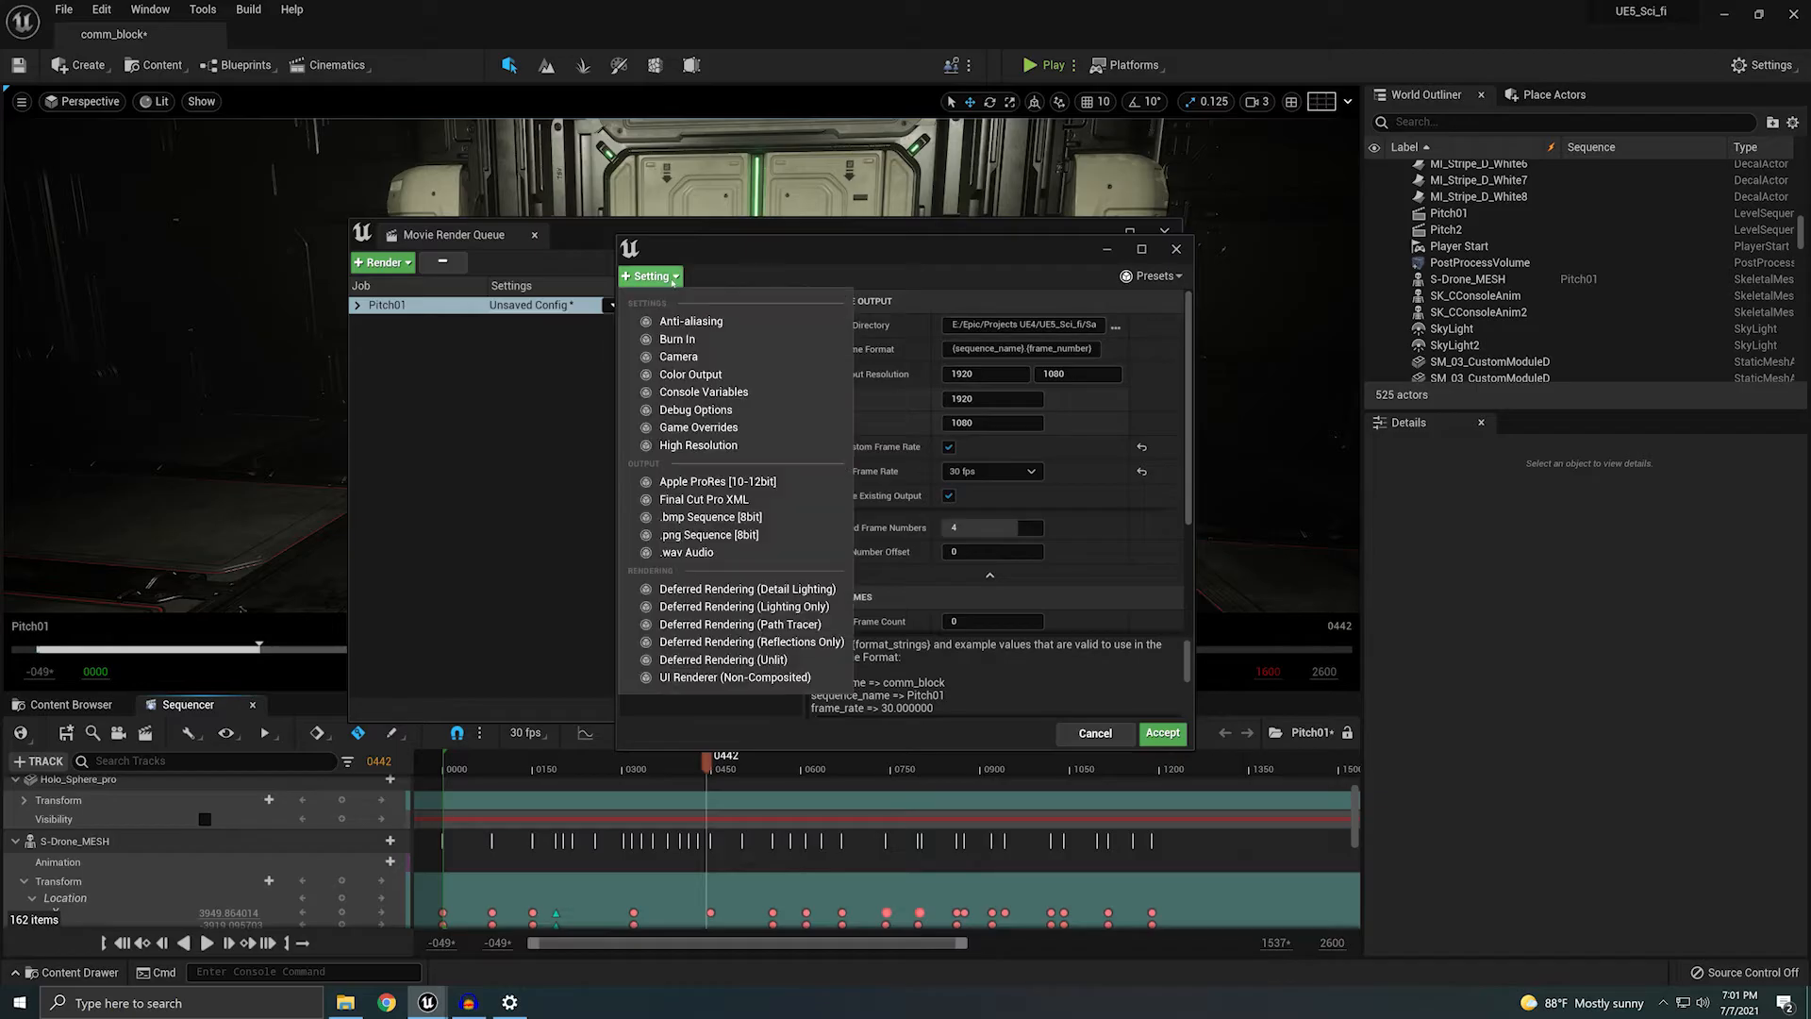
{"action": "left_click", "coordinate": [777, 264]}
{"action": "left_click", "coordinate": [657, 279]}
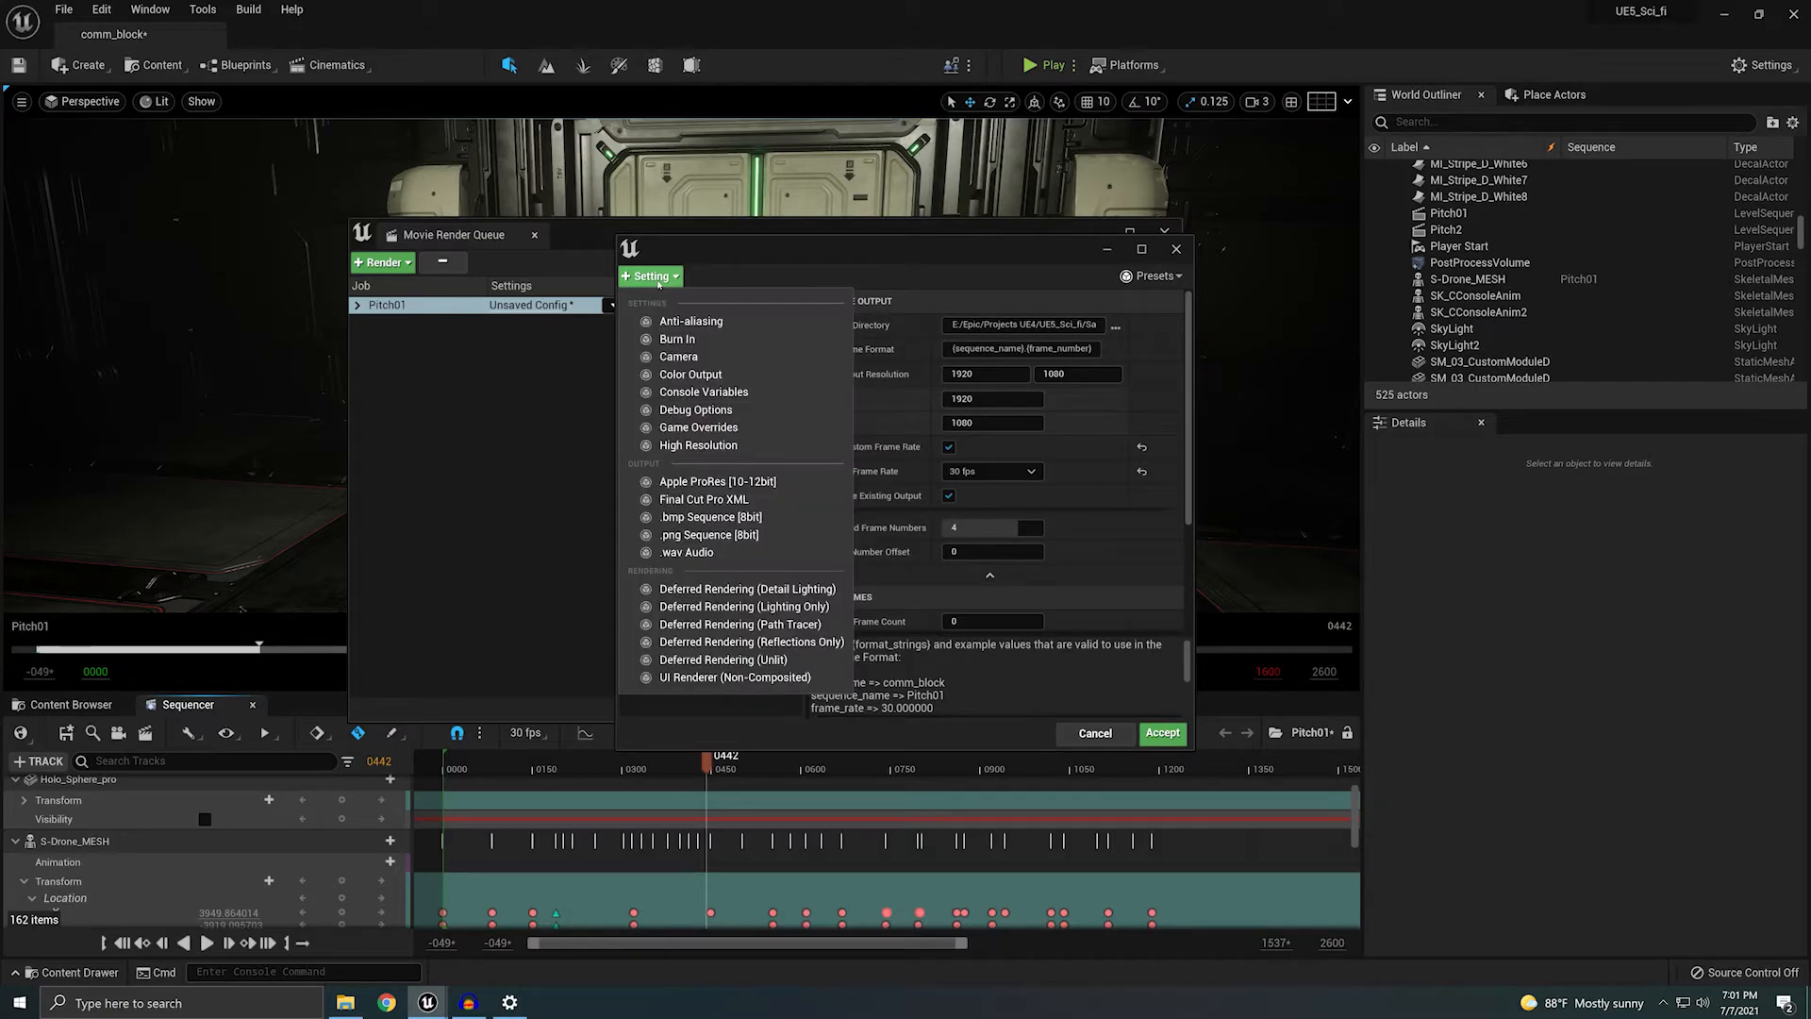
{"action": "left_click", "coordinate": [690, 321]}
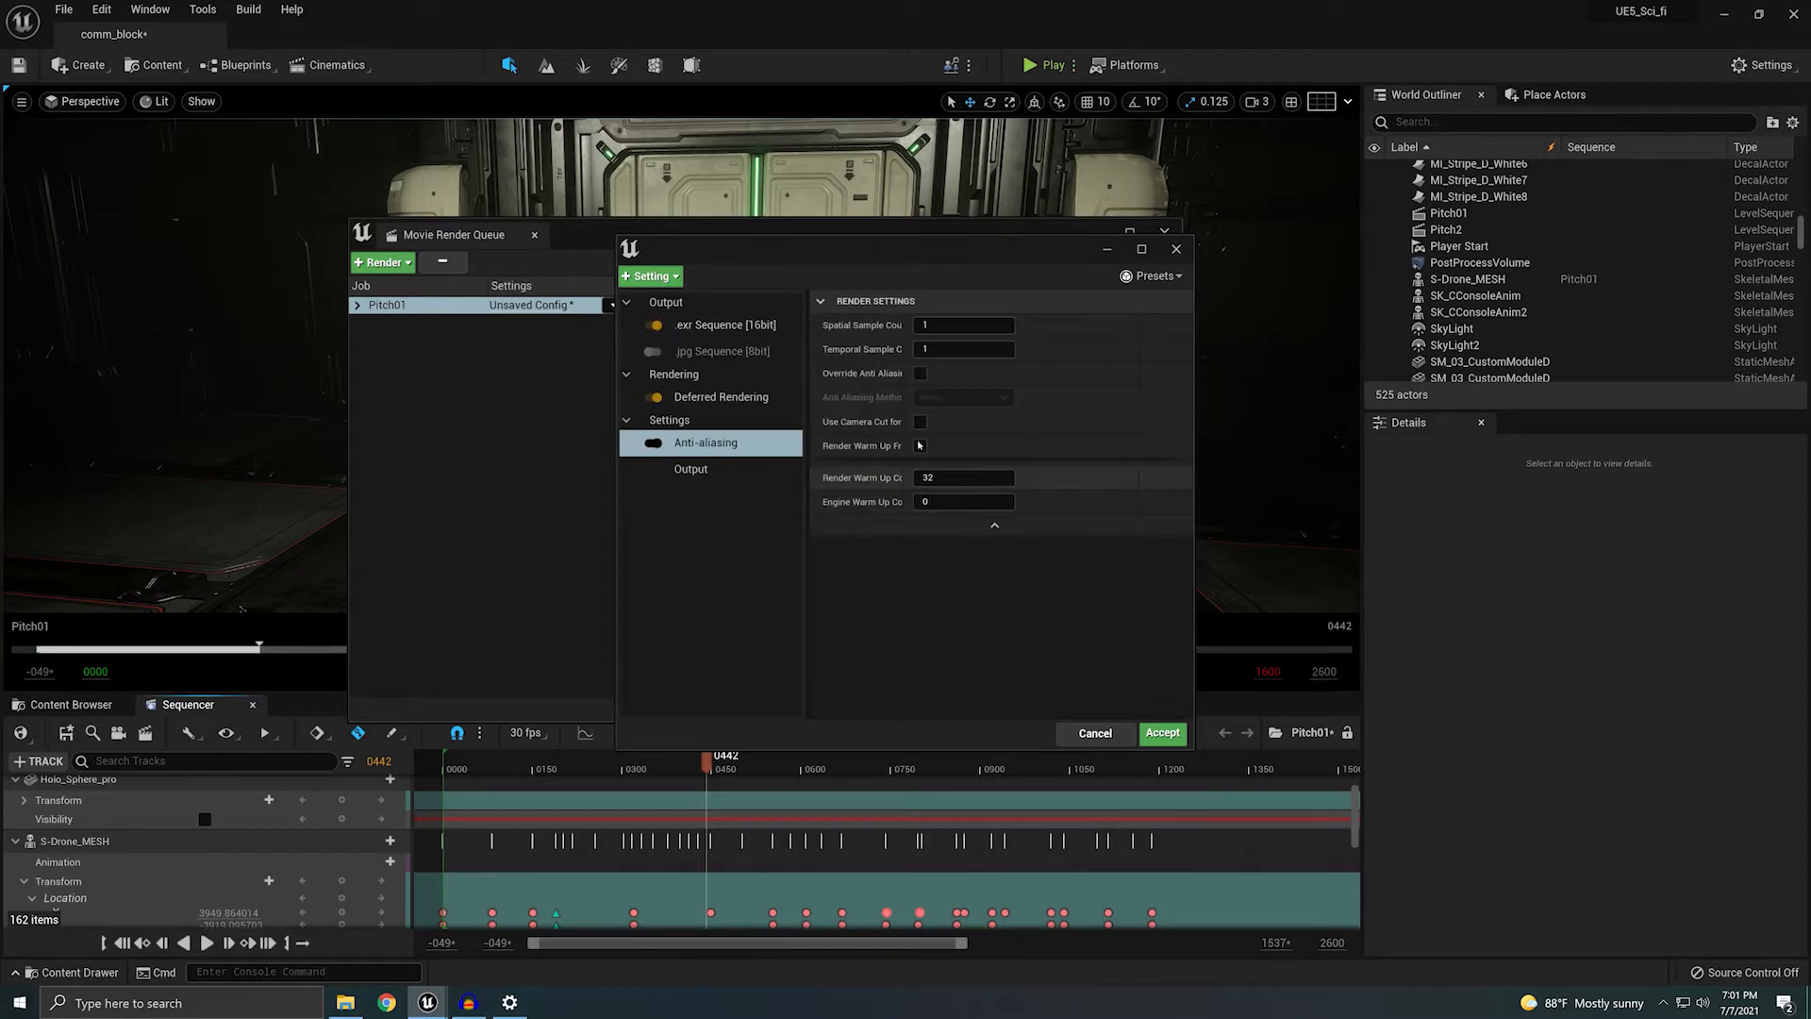
{"action": "left_click_drag", "start_coordinate": [908, 326], "coordinate": [967, 326]}
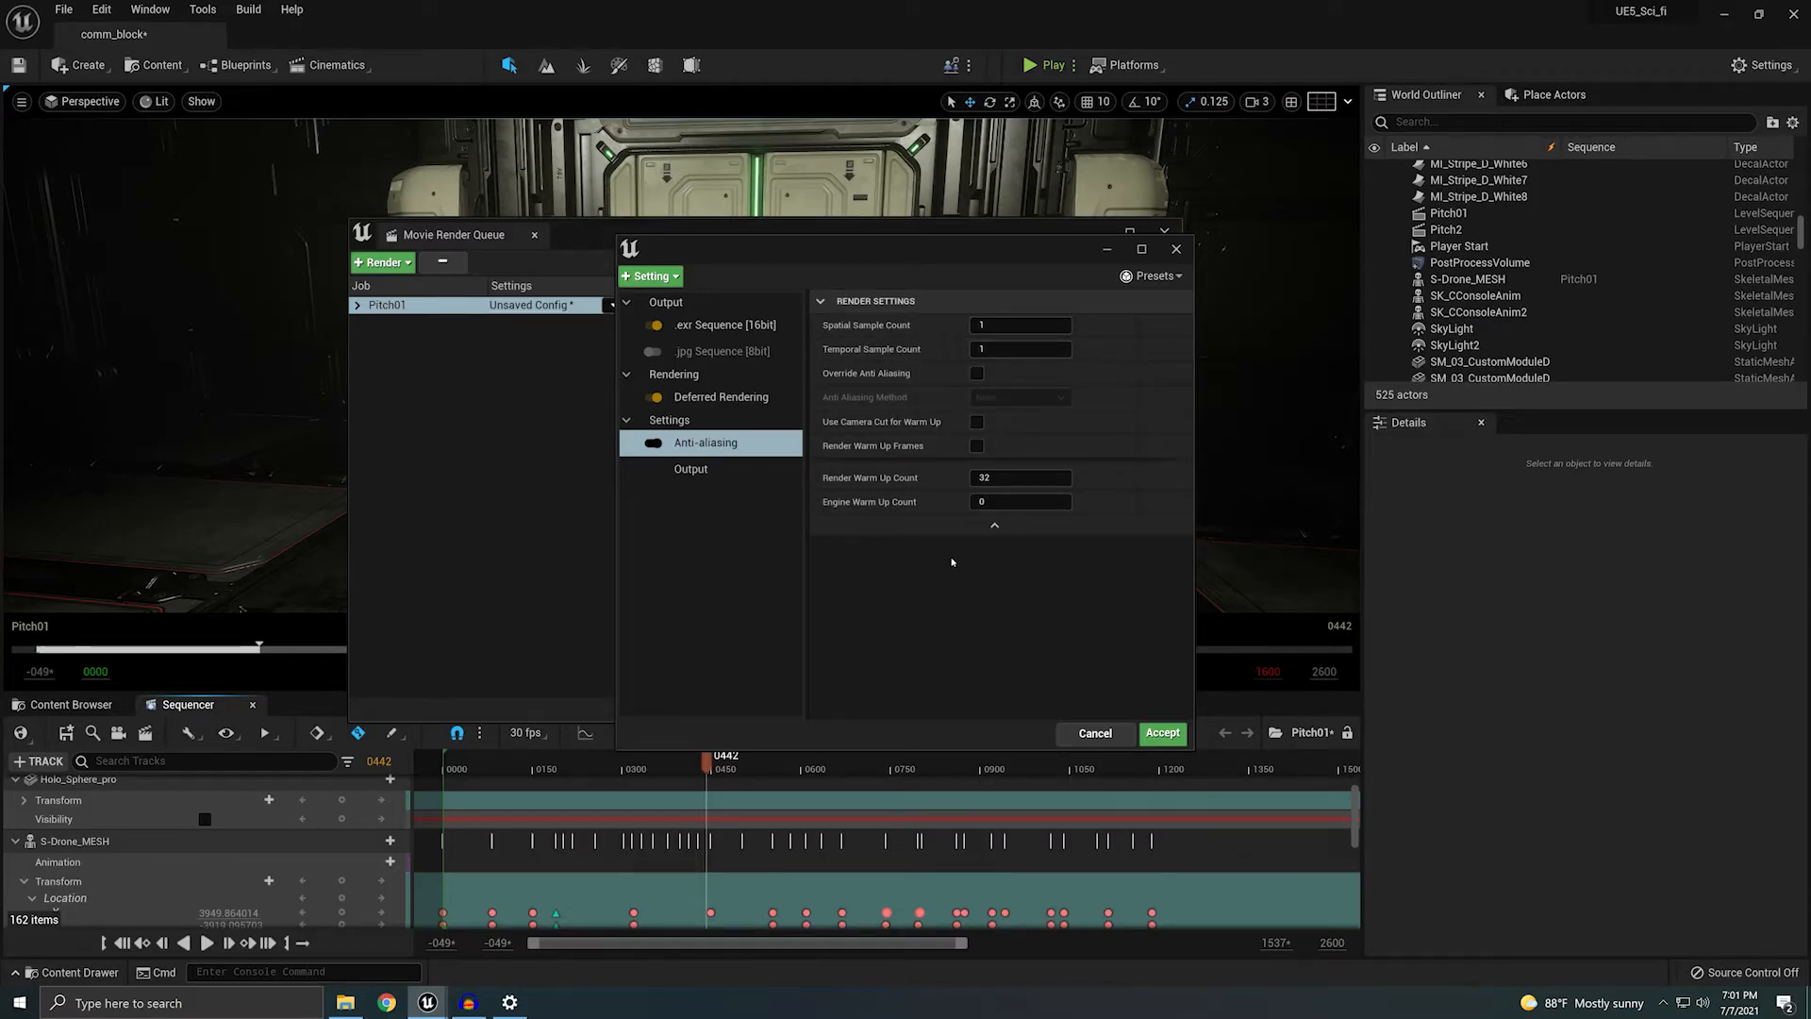
Step: Set the temporal sample count to 12 and override anti-aliasing with the method None
{"action": "left_click", "coordinate": [1008, 350]}
{"action": "type", "text": "12"}
{"action": "key", "text": "BackSpace"}
{"action": "key", "text": "BackSpace"}
{"action": "type", "text": "32"}
{"action": "key", "text": "BackSpace"}
{"action": "key", "text": "BackSpace"}
{"action": "type", "text": "12"}
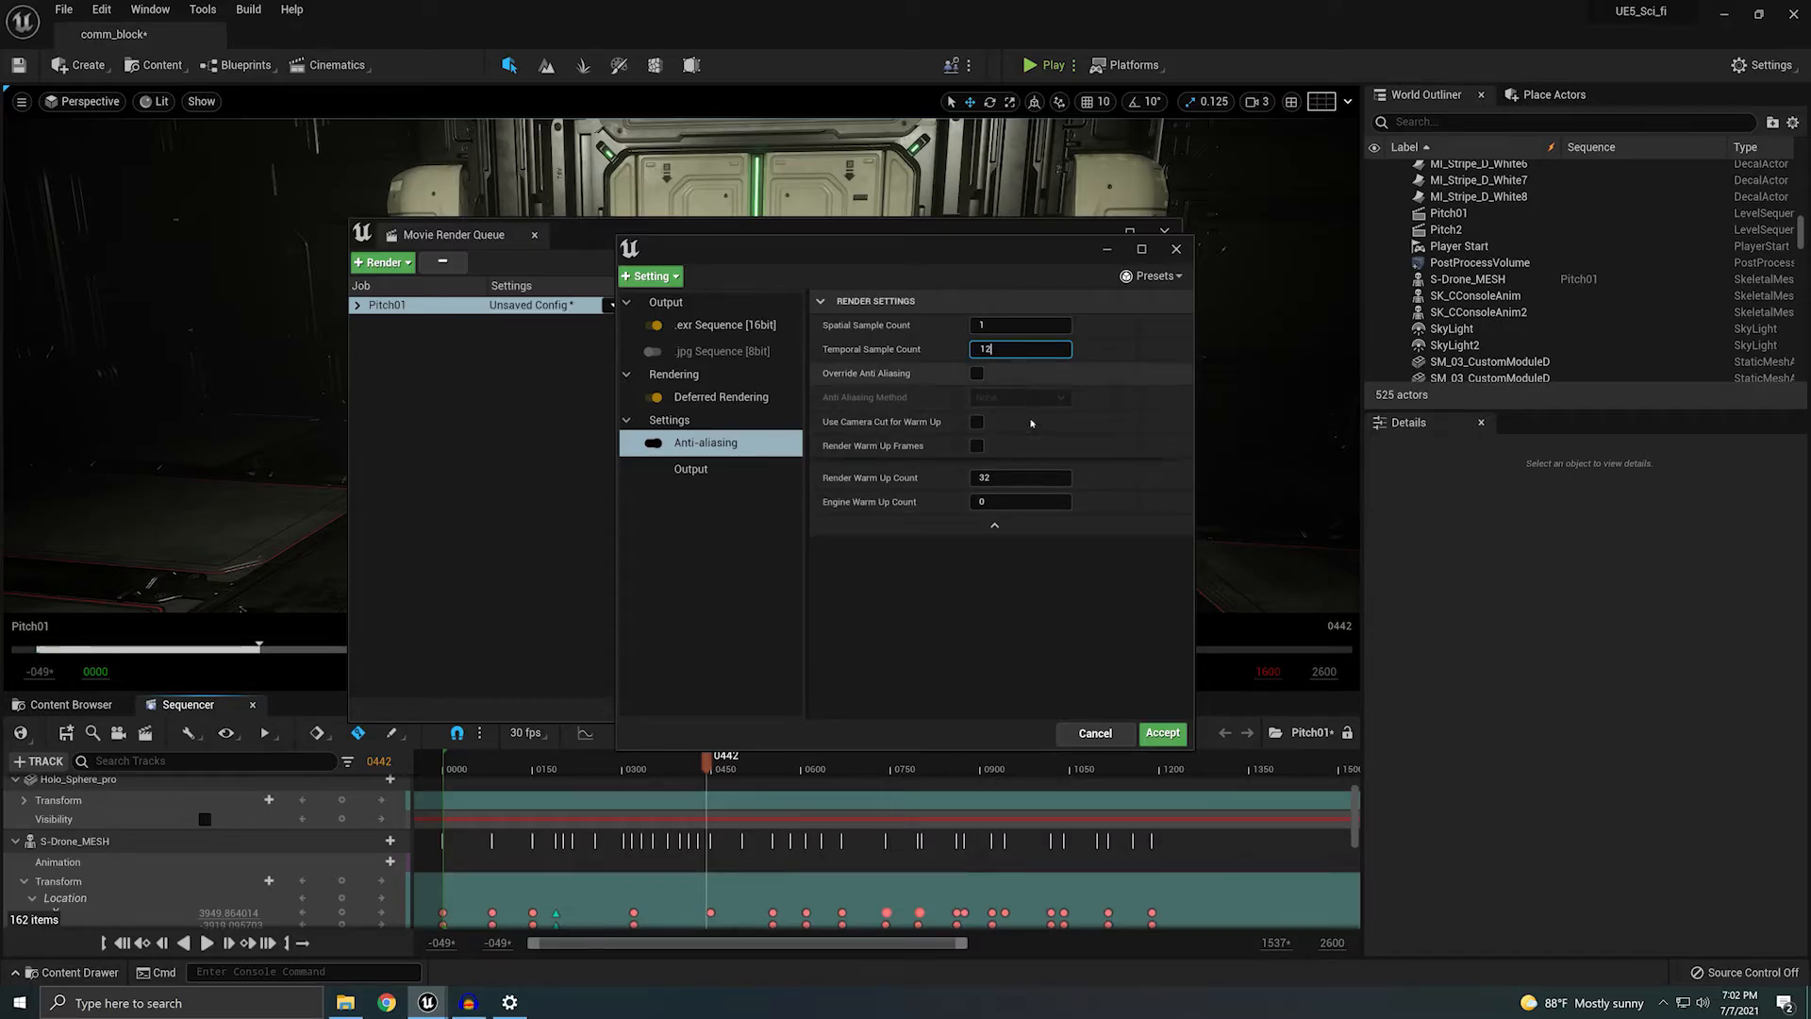
{"action": "left_click", "coordinate": [1021, 595]}
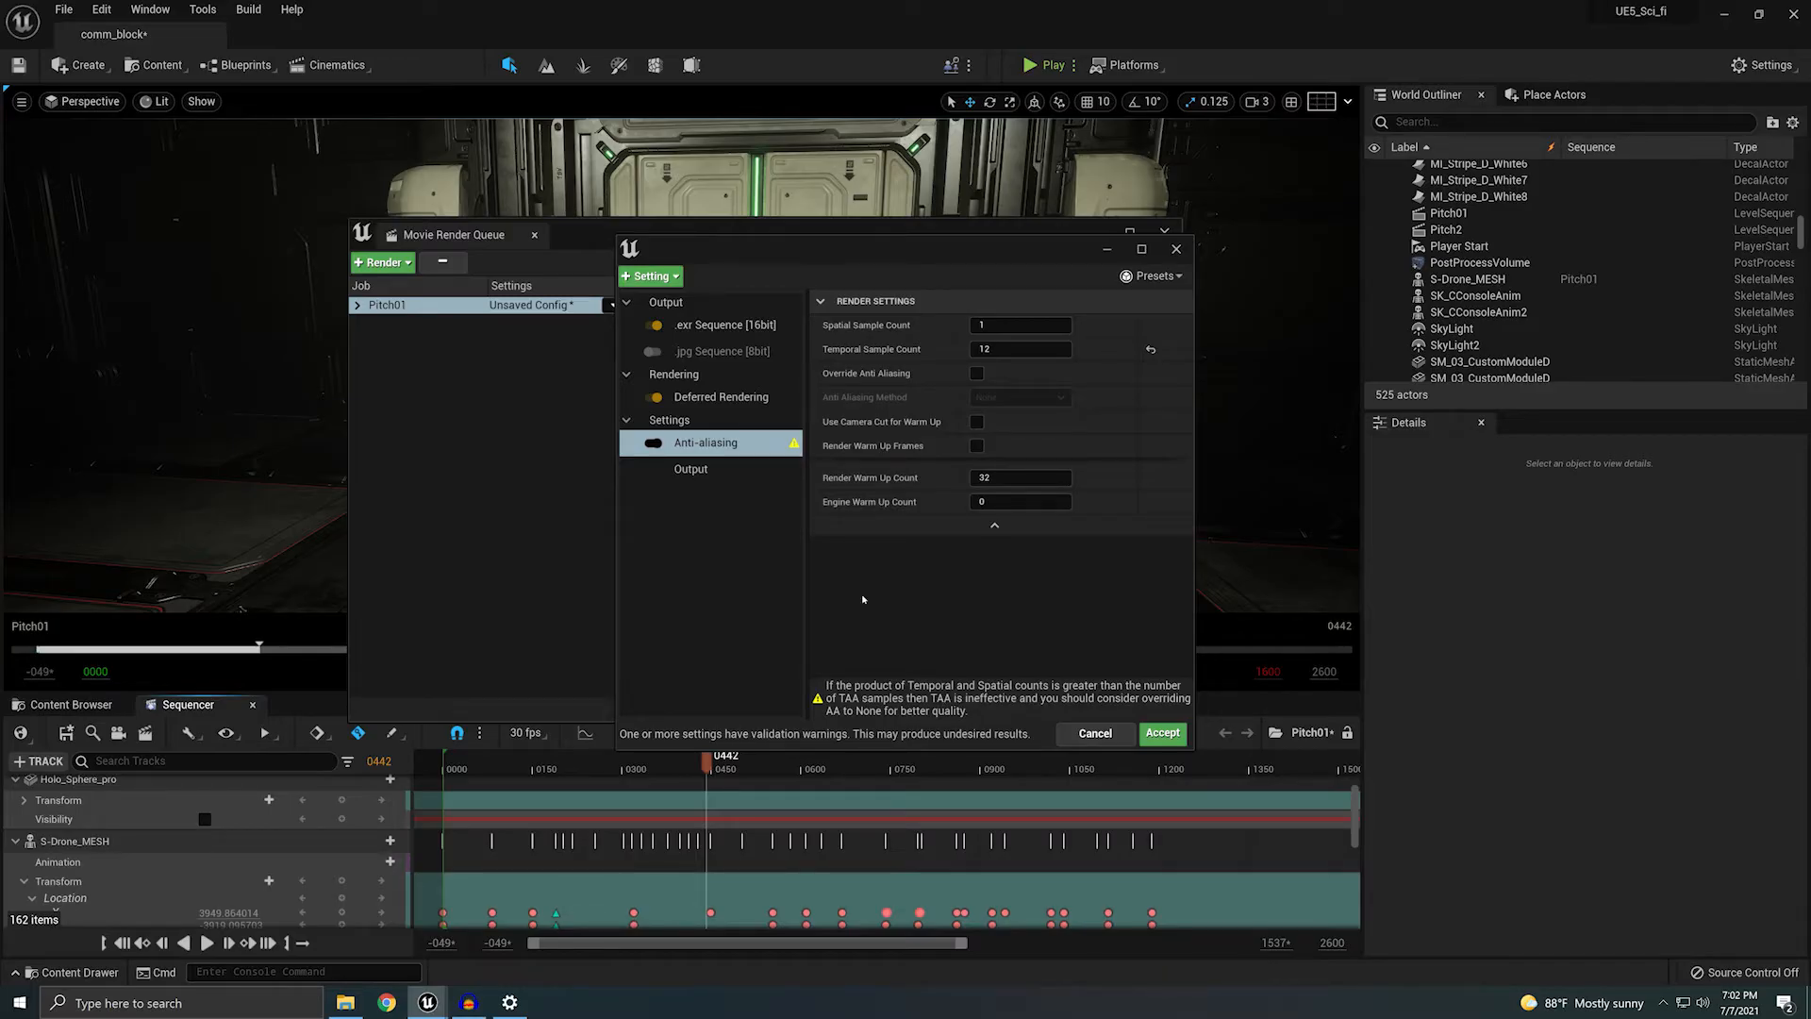
{"action": "left_click", "coordinate": [976, 372]}
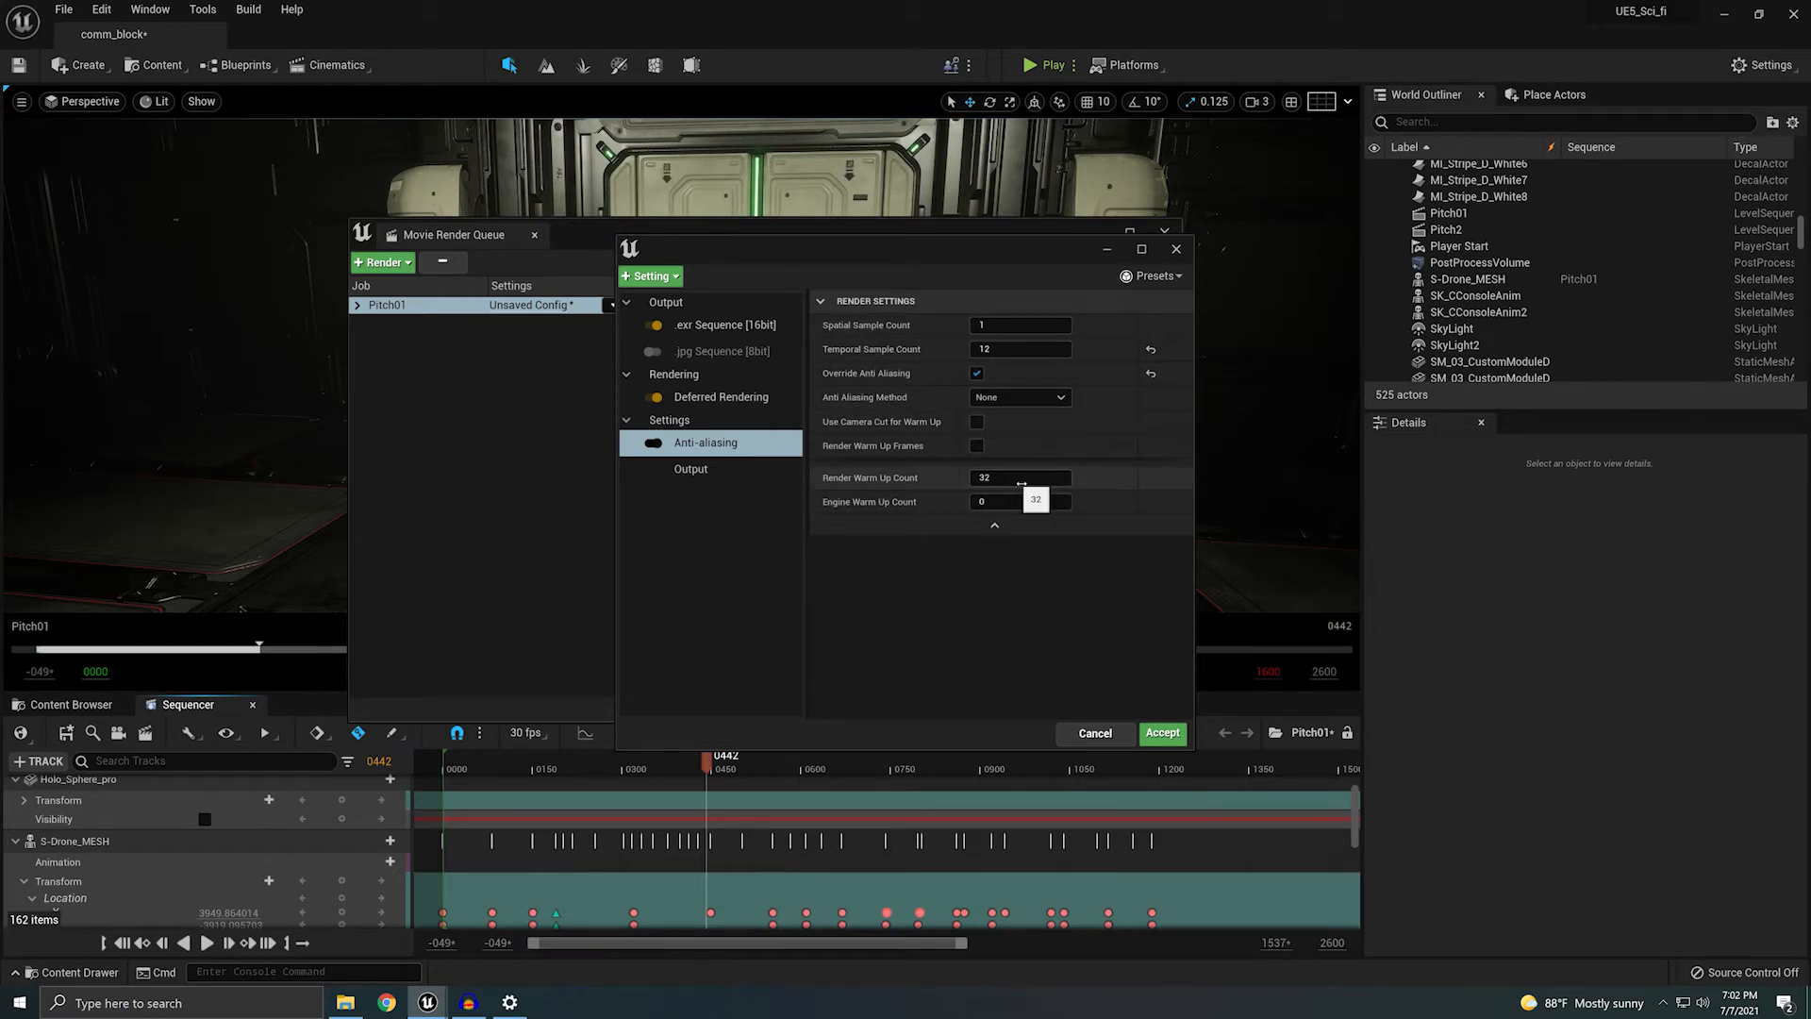
Step: Set both the render warm up count and the engine warm up count to 12
{"action": "mouse_move", "coordinate": [893, 486]}
{"action": "left_click", "coordinate": [993, 486]}
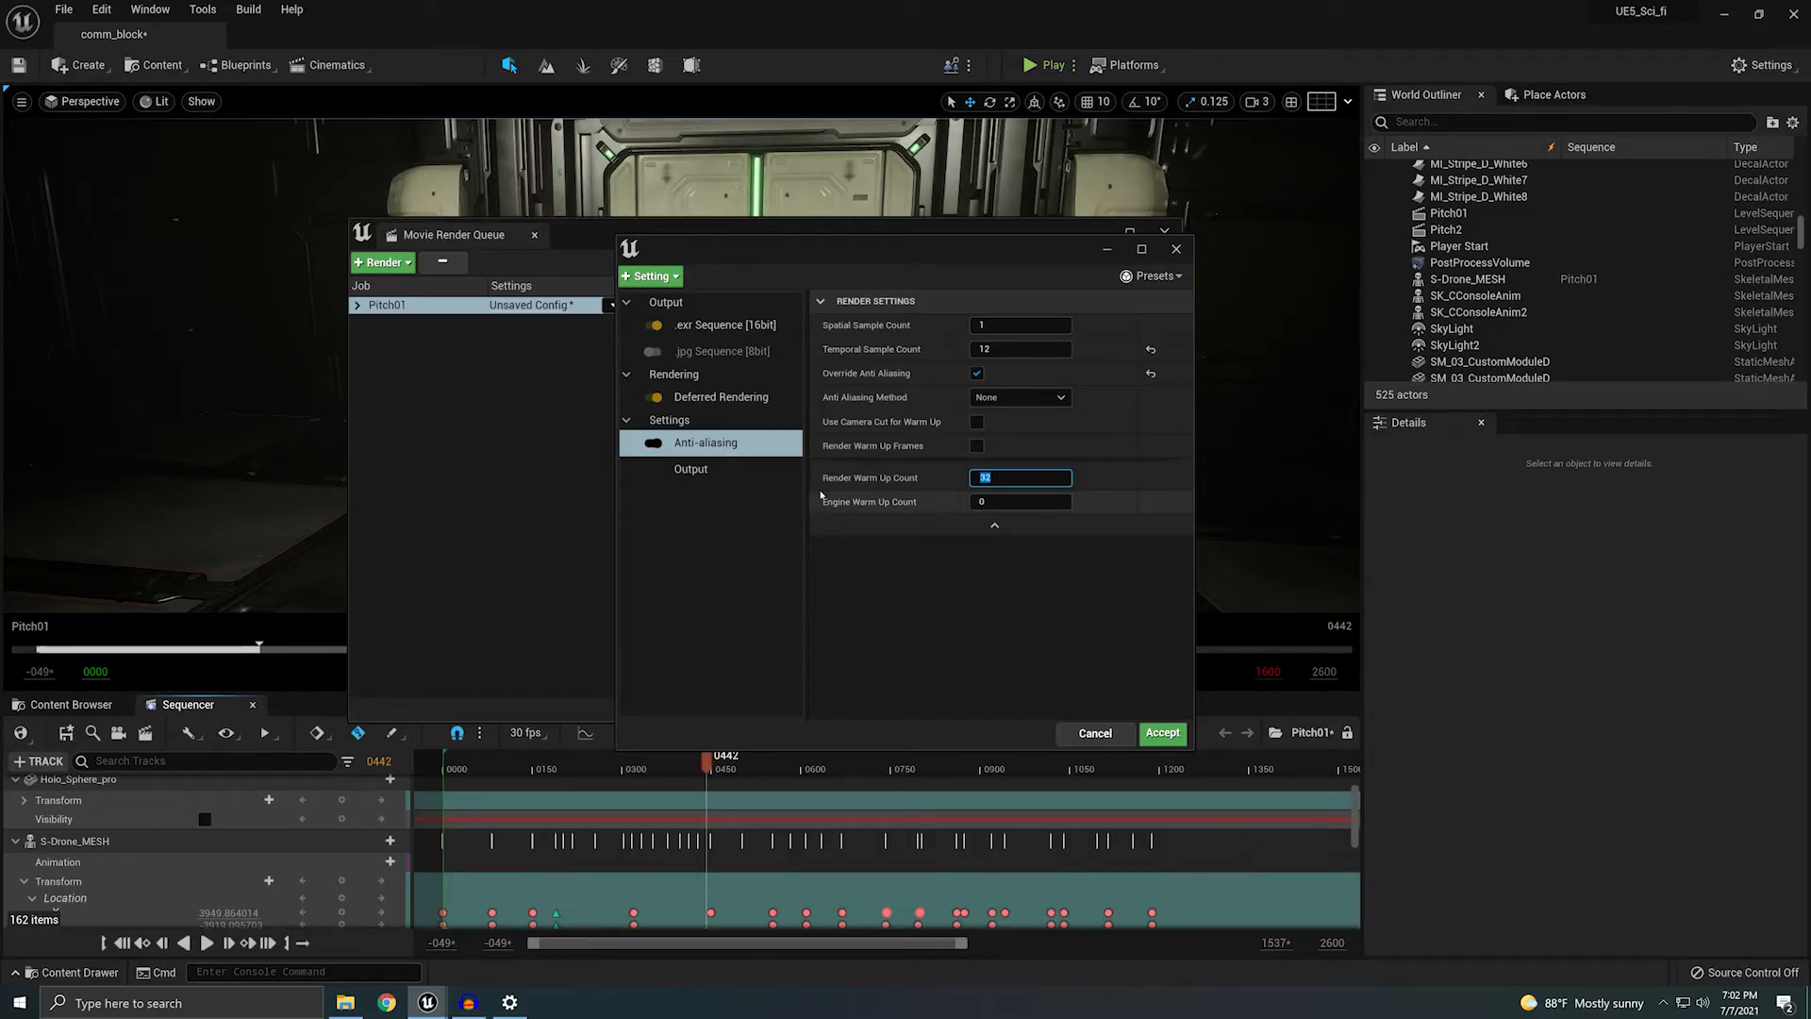
{"action": "type", "text": "12"}
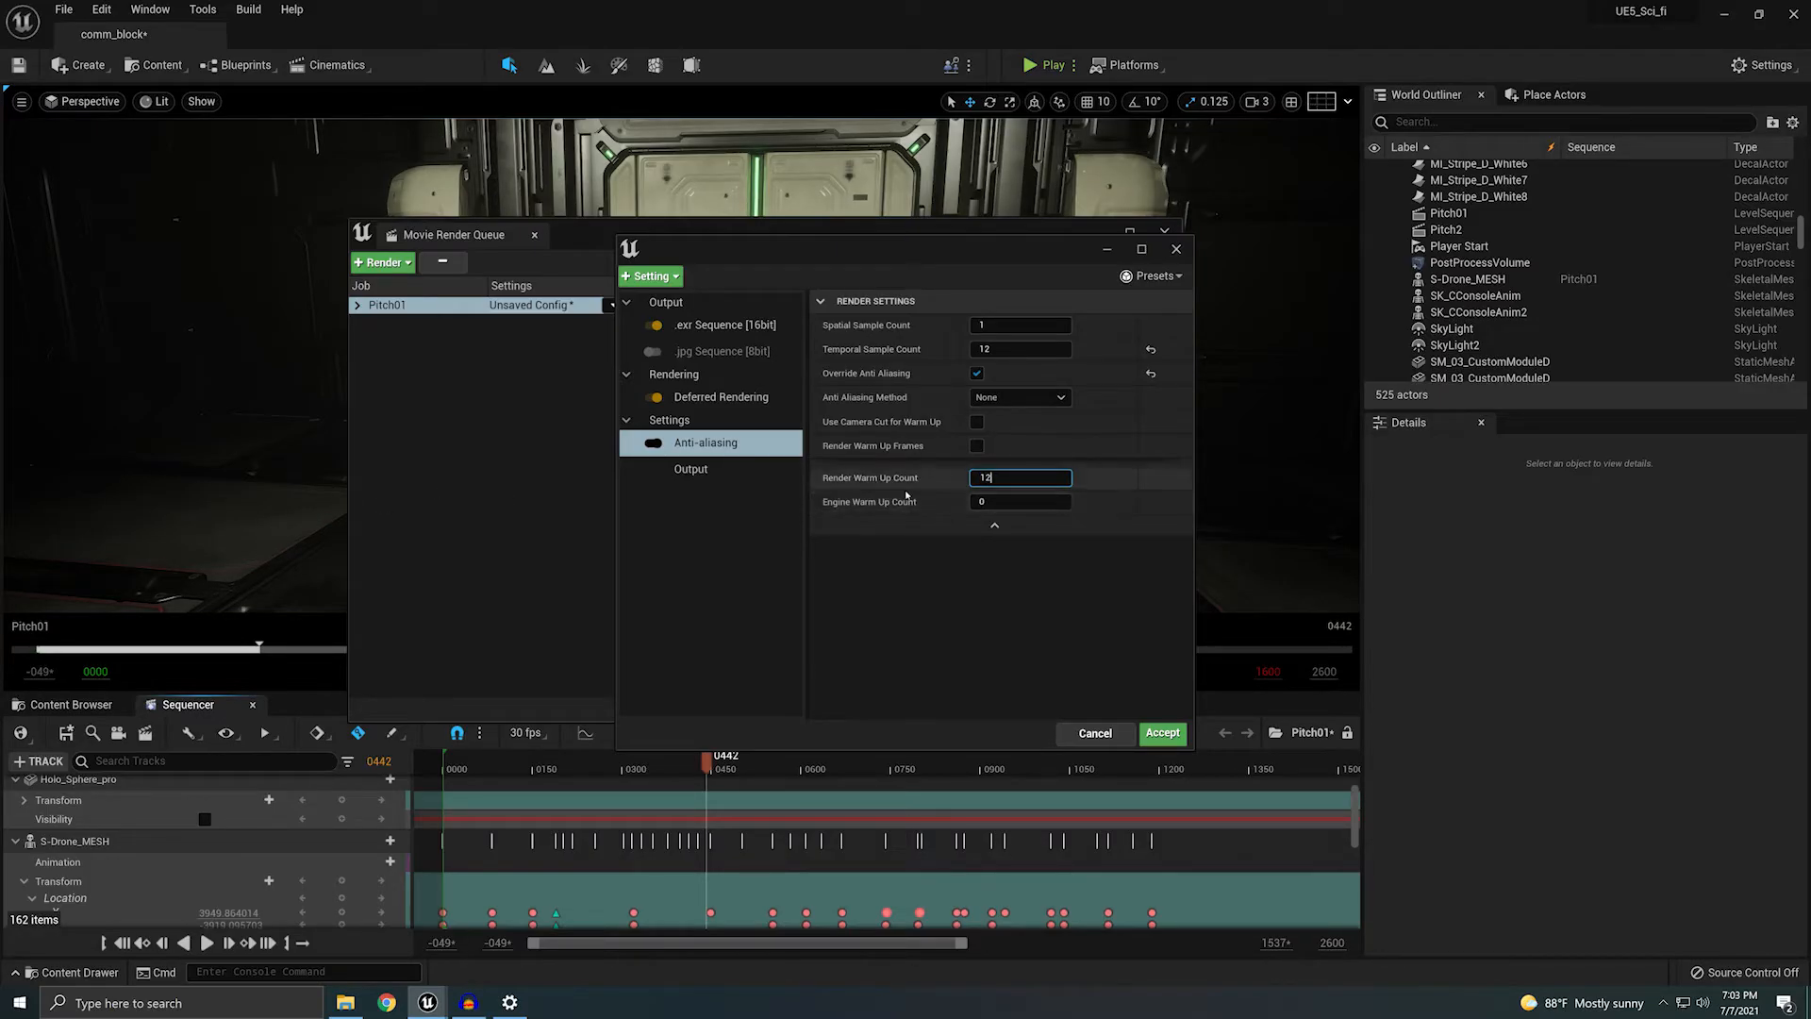
{"action": "left_click", "coordinate": [1012, 503]}
{"action": "type", "text": "12"}
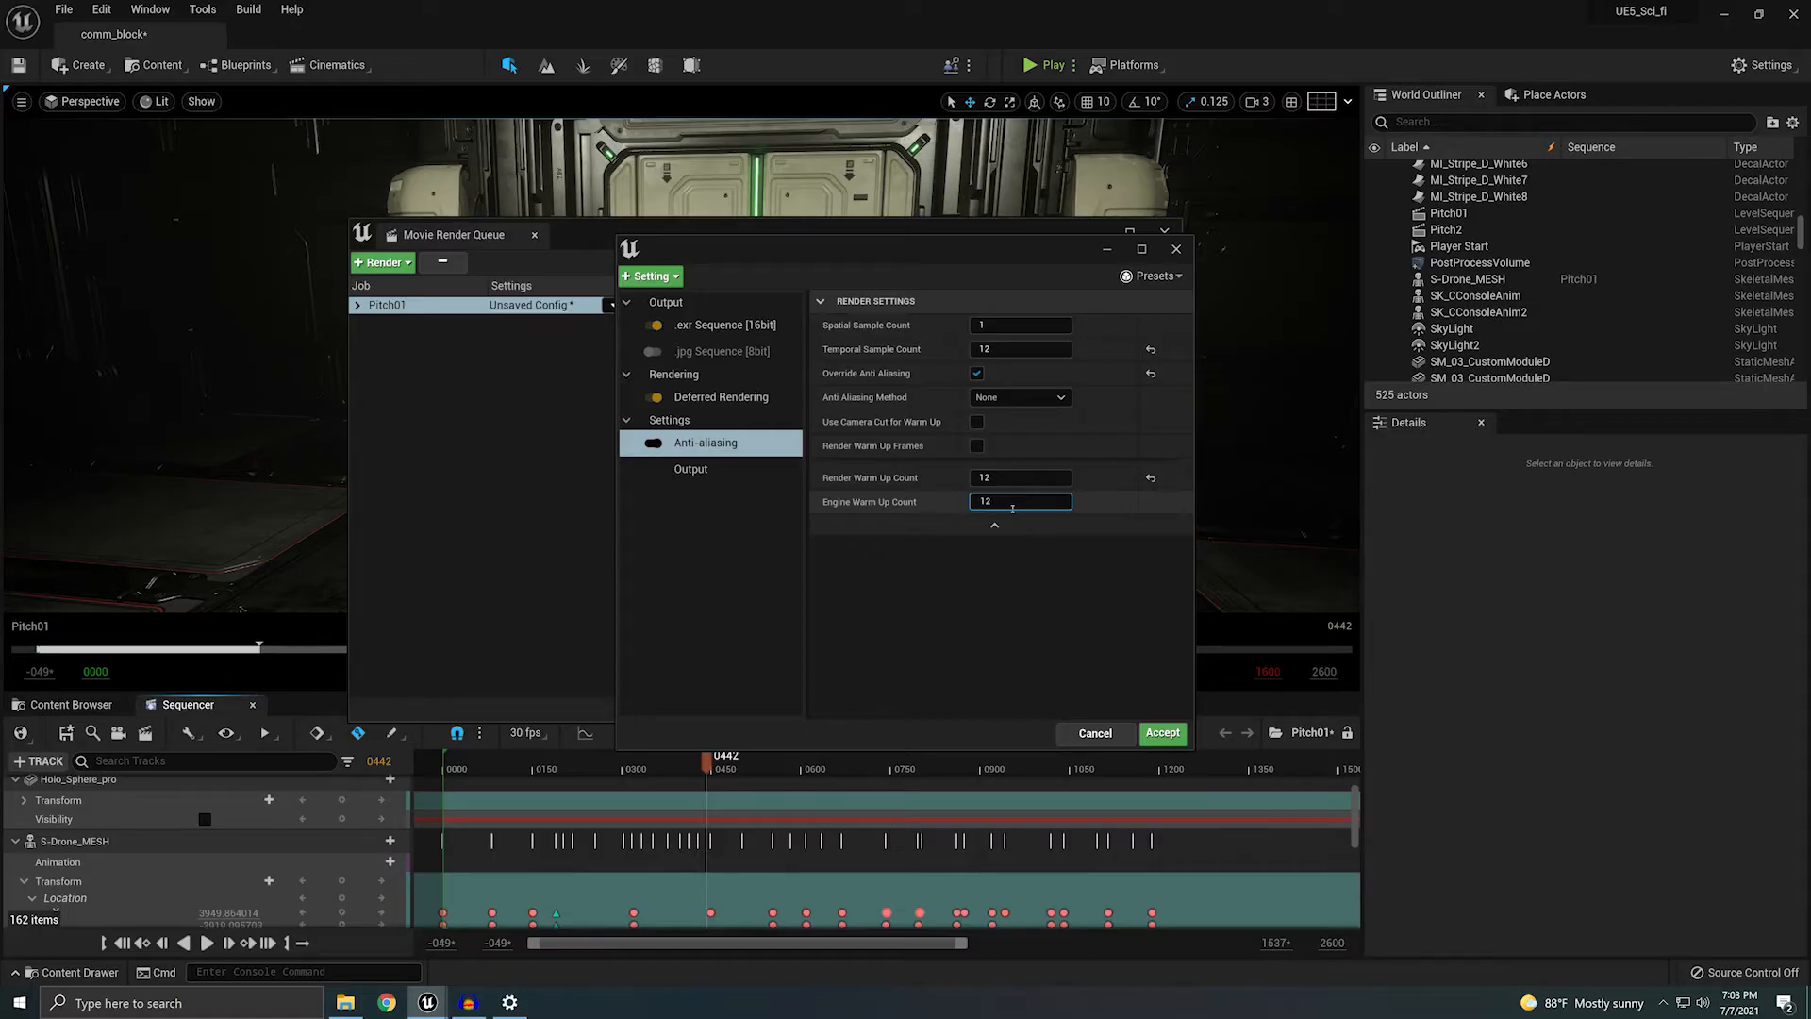
{"action": "left_click", "coordinate": [1661, 945]}
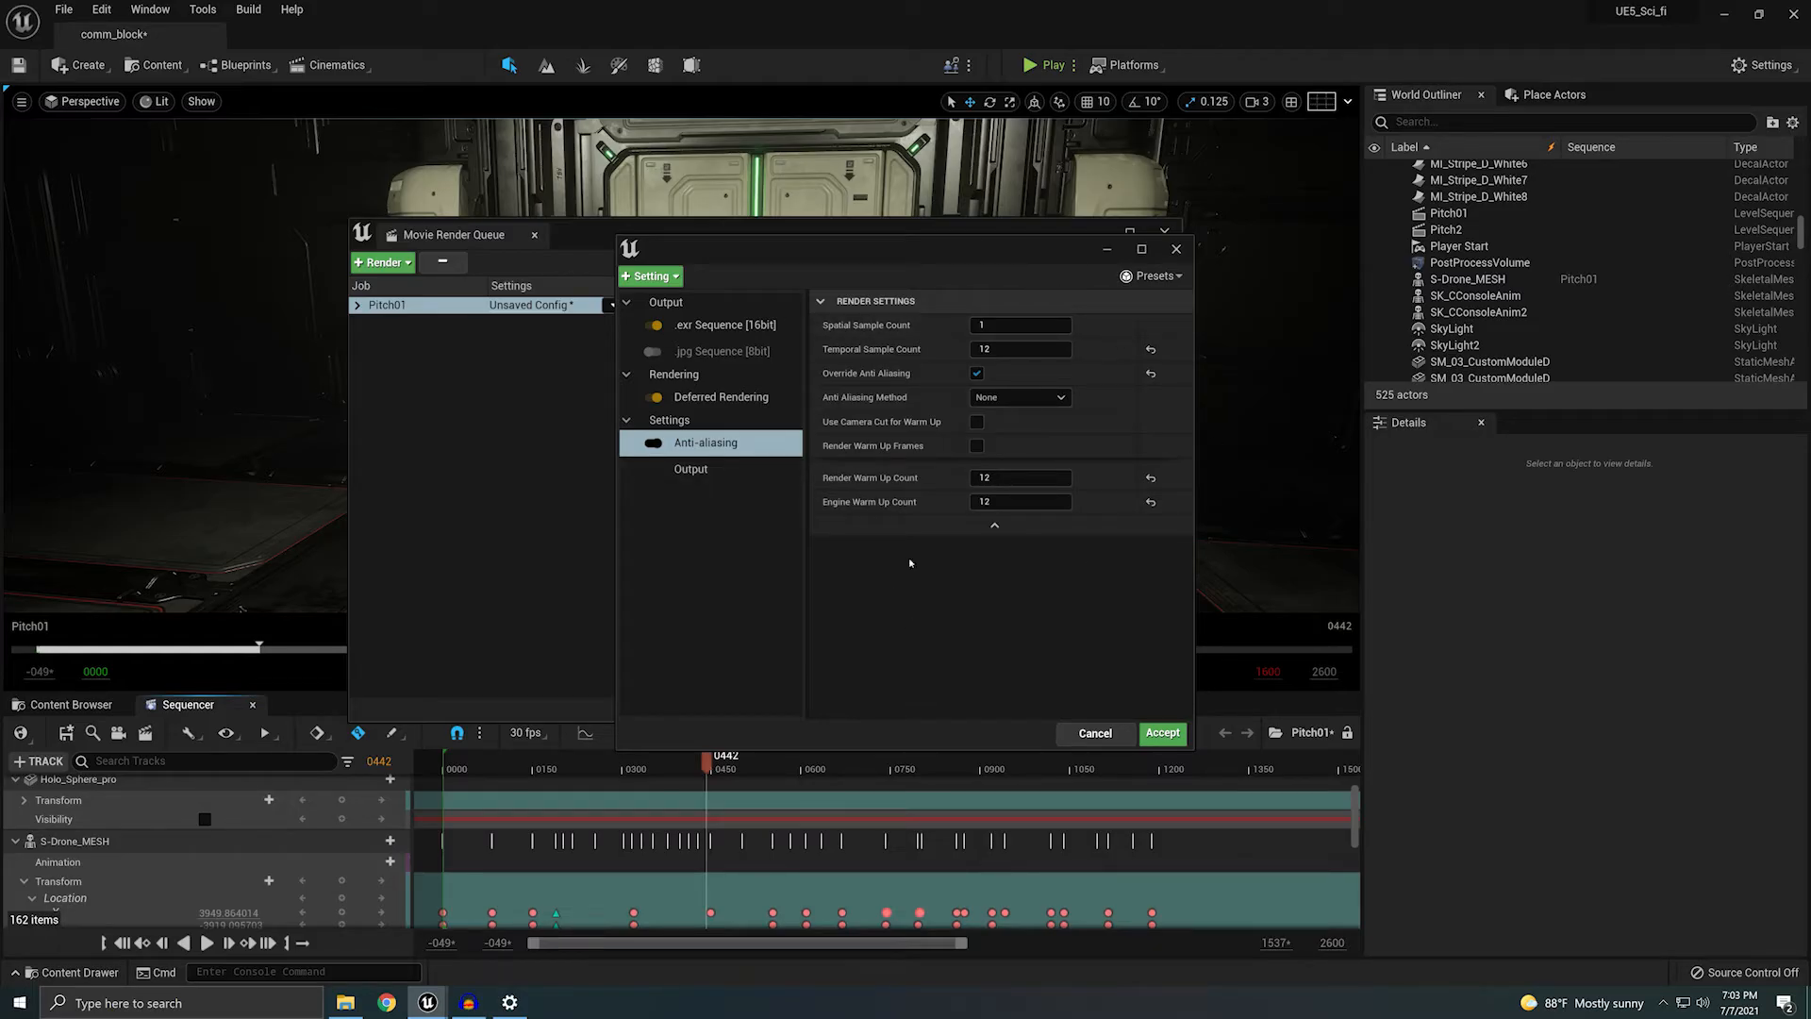
Step: Add a High Resolution setting to the job, set its tile count to 2, and expand its advanced options
{"action": "left_click", "coordinate": [651, 276]}
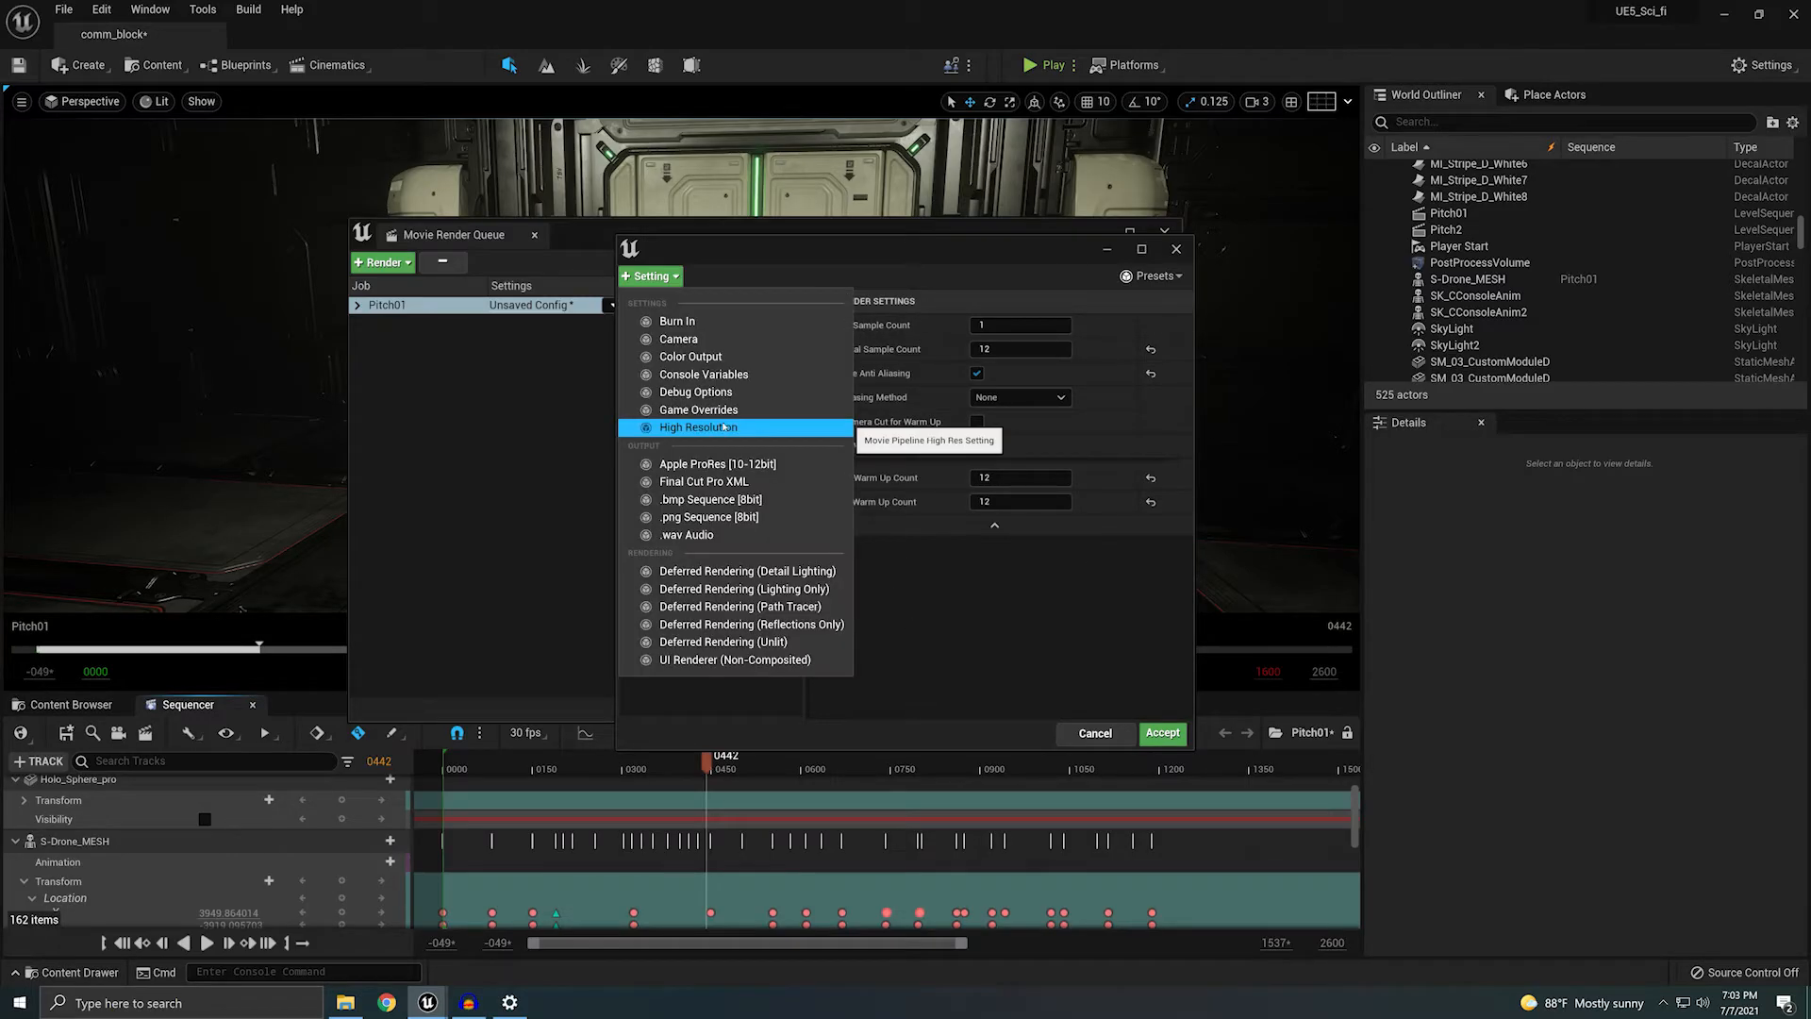
{"action": "left_click", "coordinate": [675, 429]}
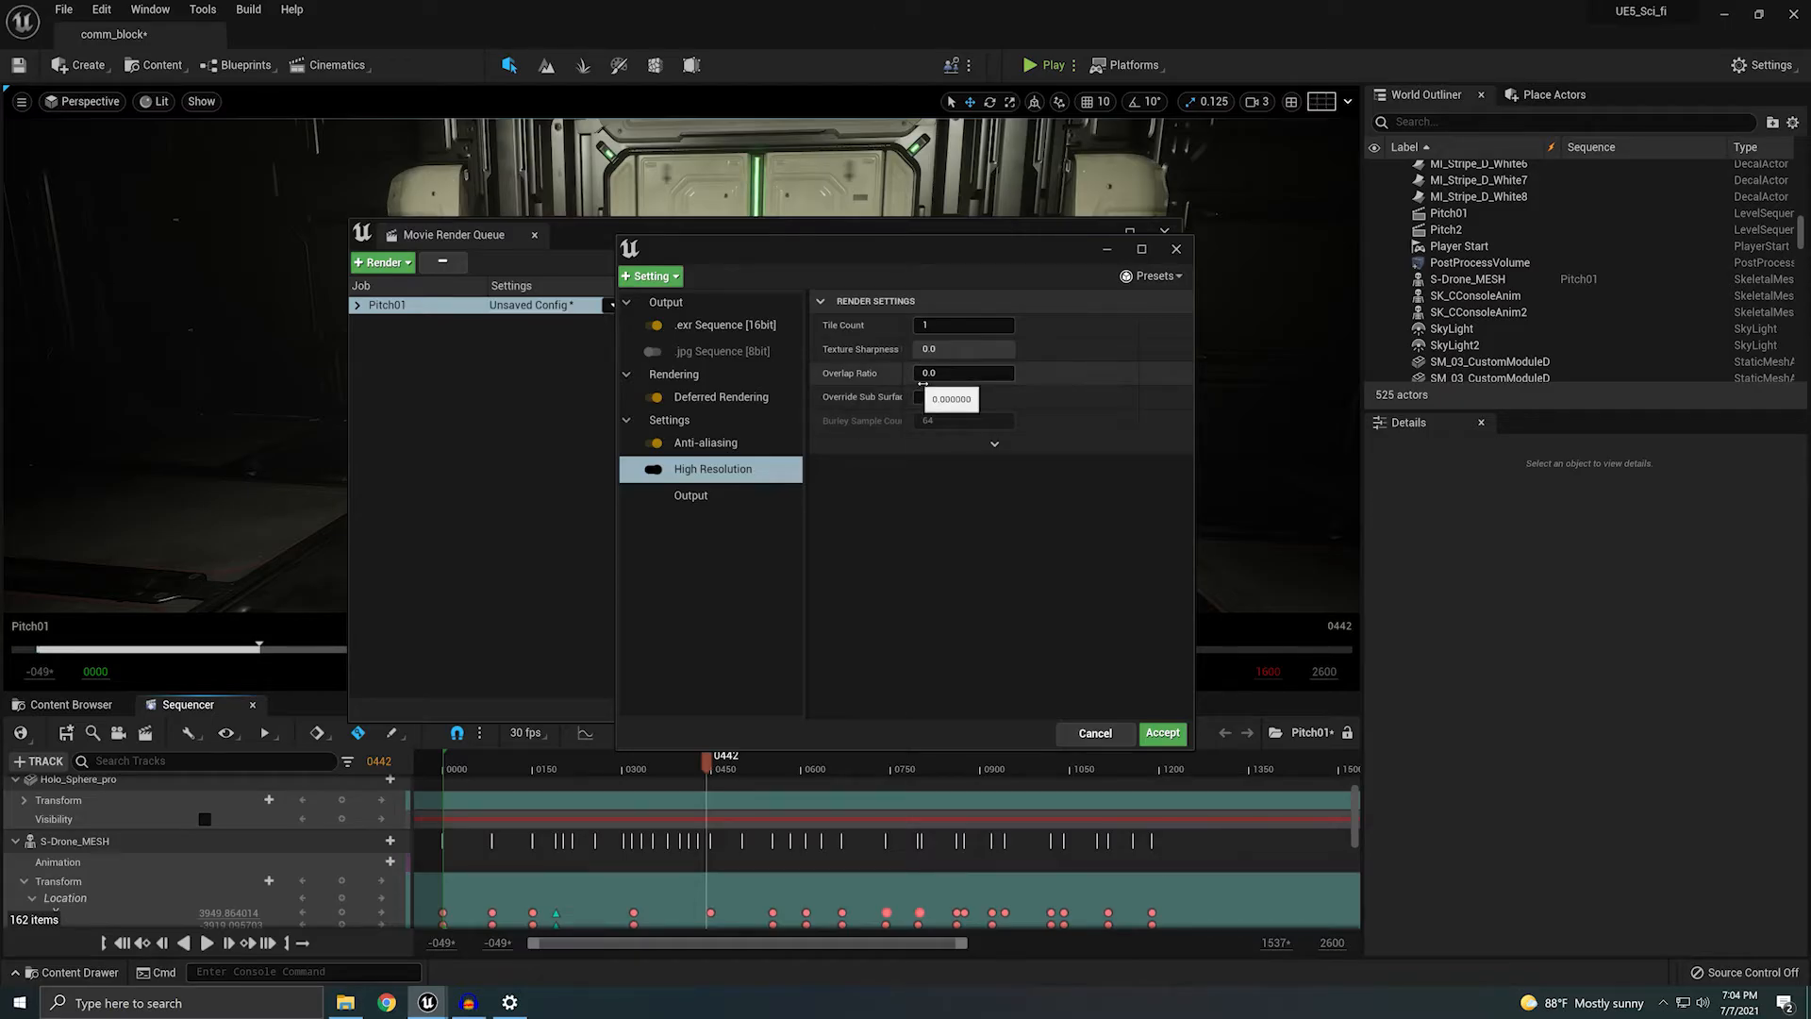
{"action": "left_click", "coordinate": [938, 323]}
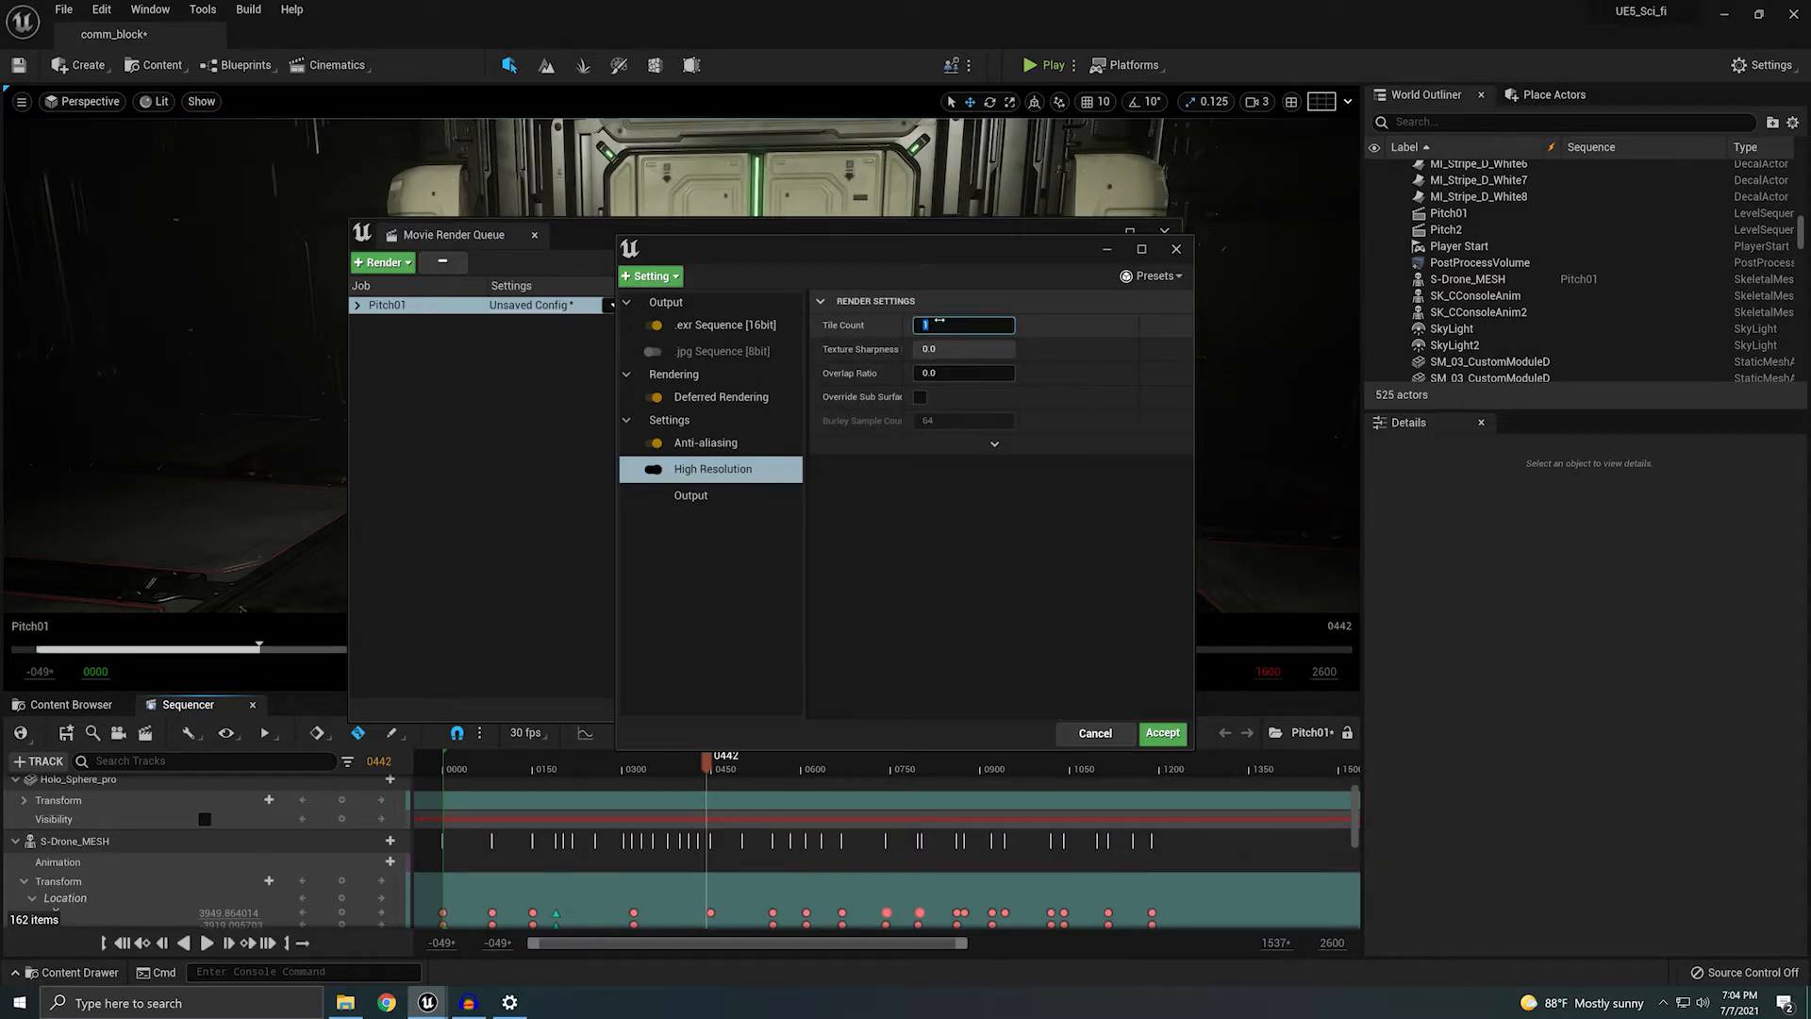
{"action": "type", "text": "2"}
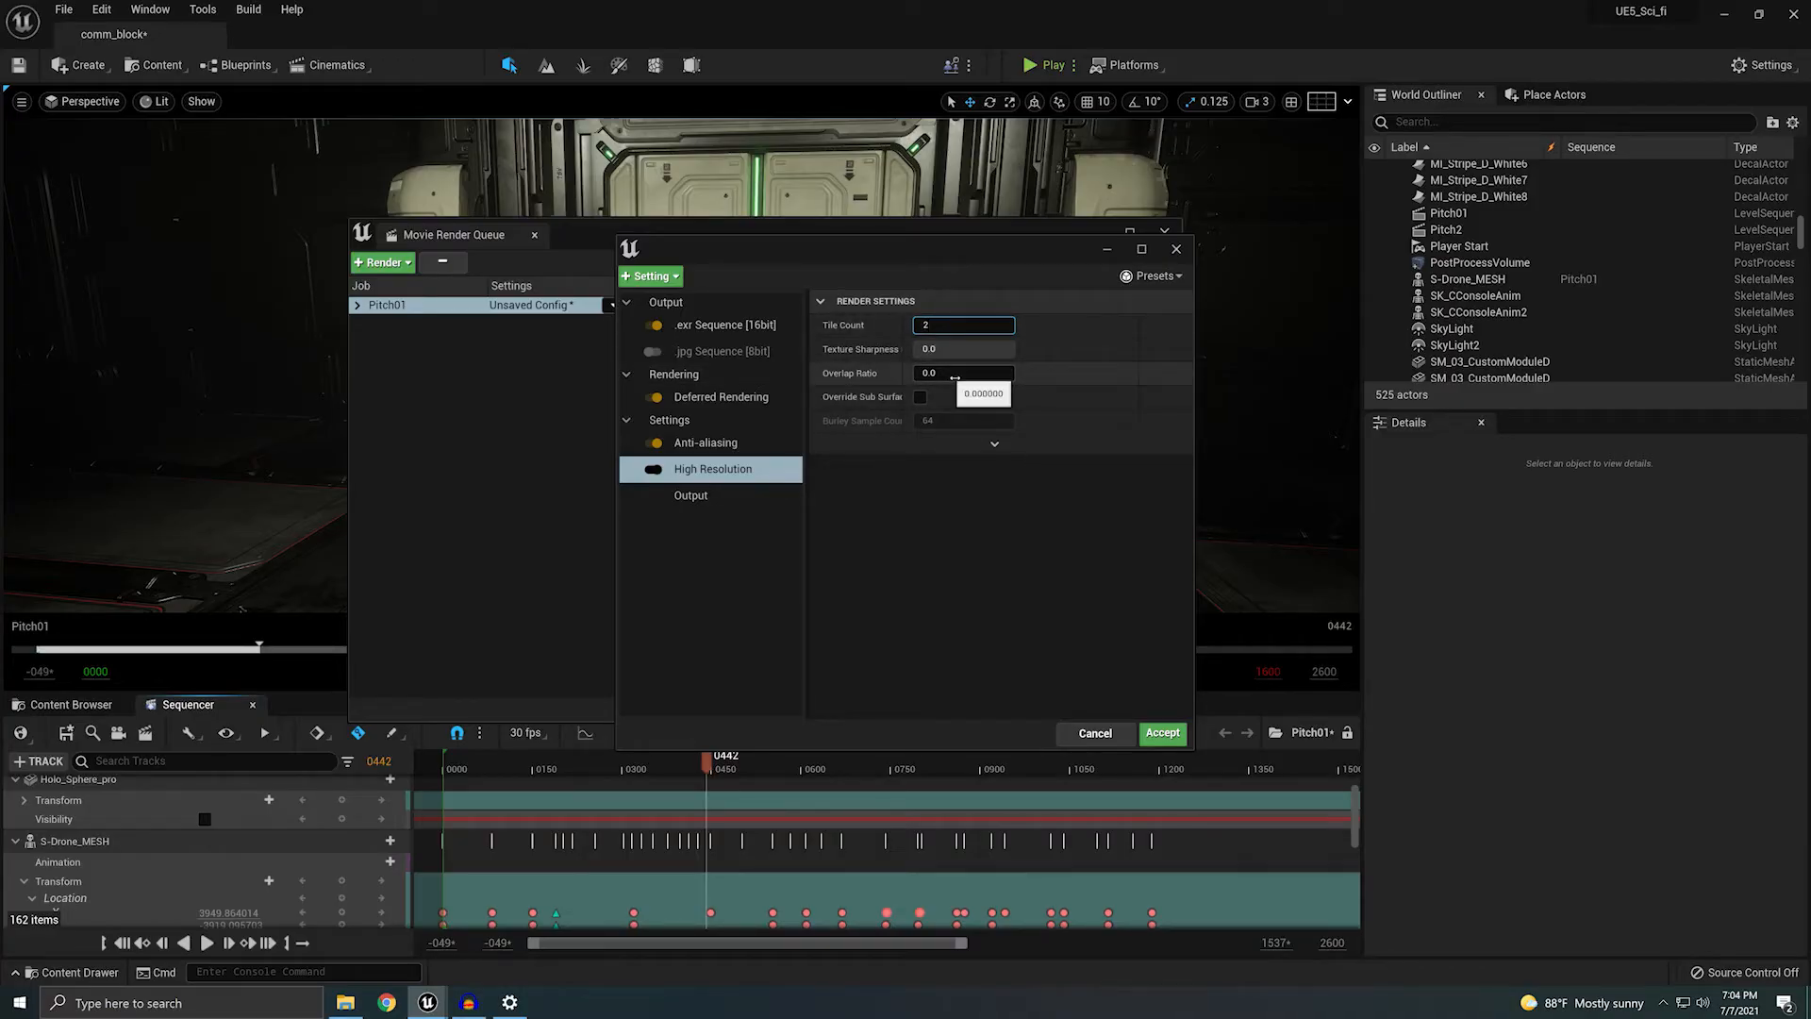
{"action": "mouse_move", "coordinate": [858, 377]}
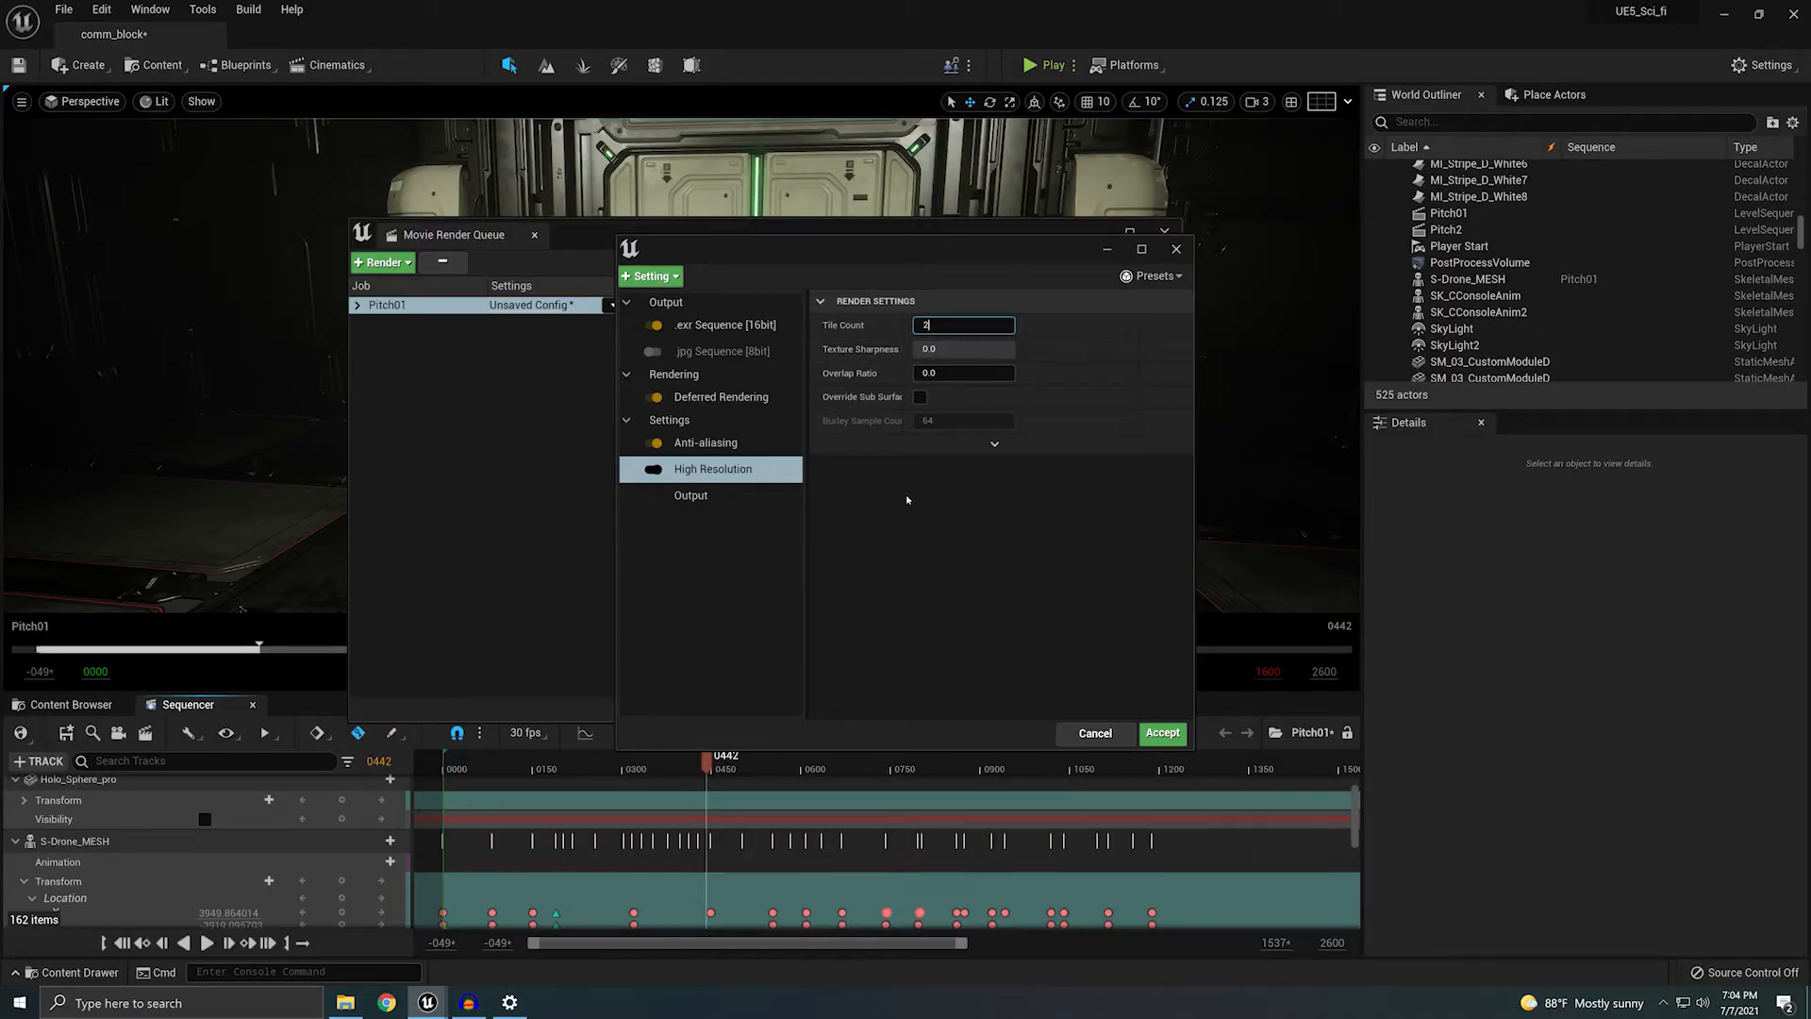
{"action": "left_click", "coordinate": [992, 445]}
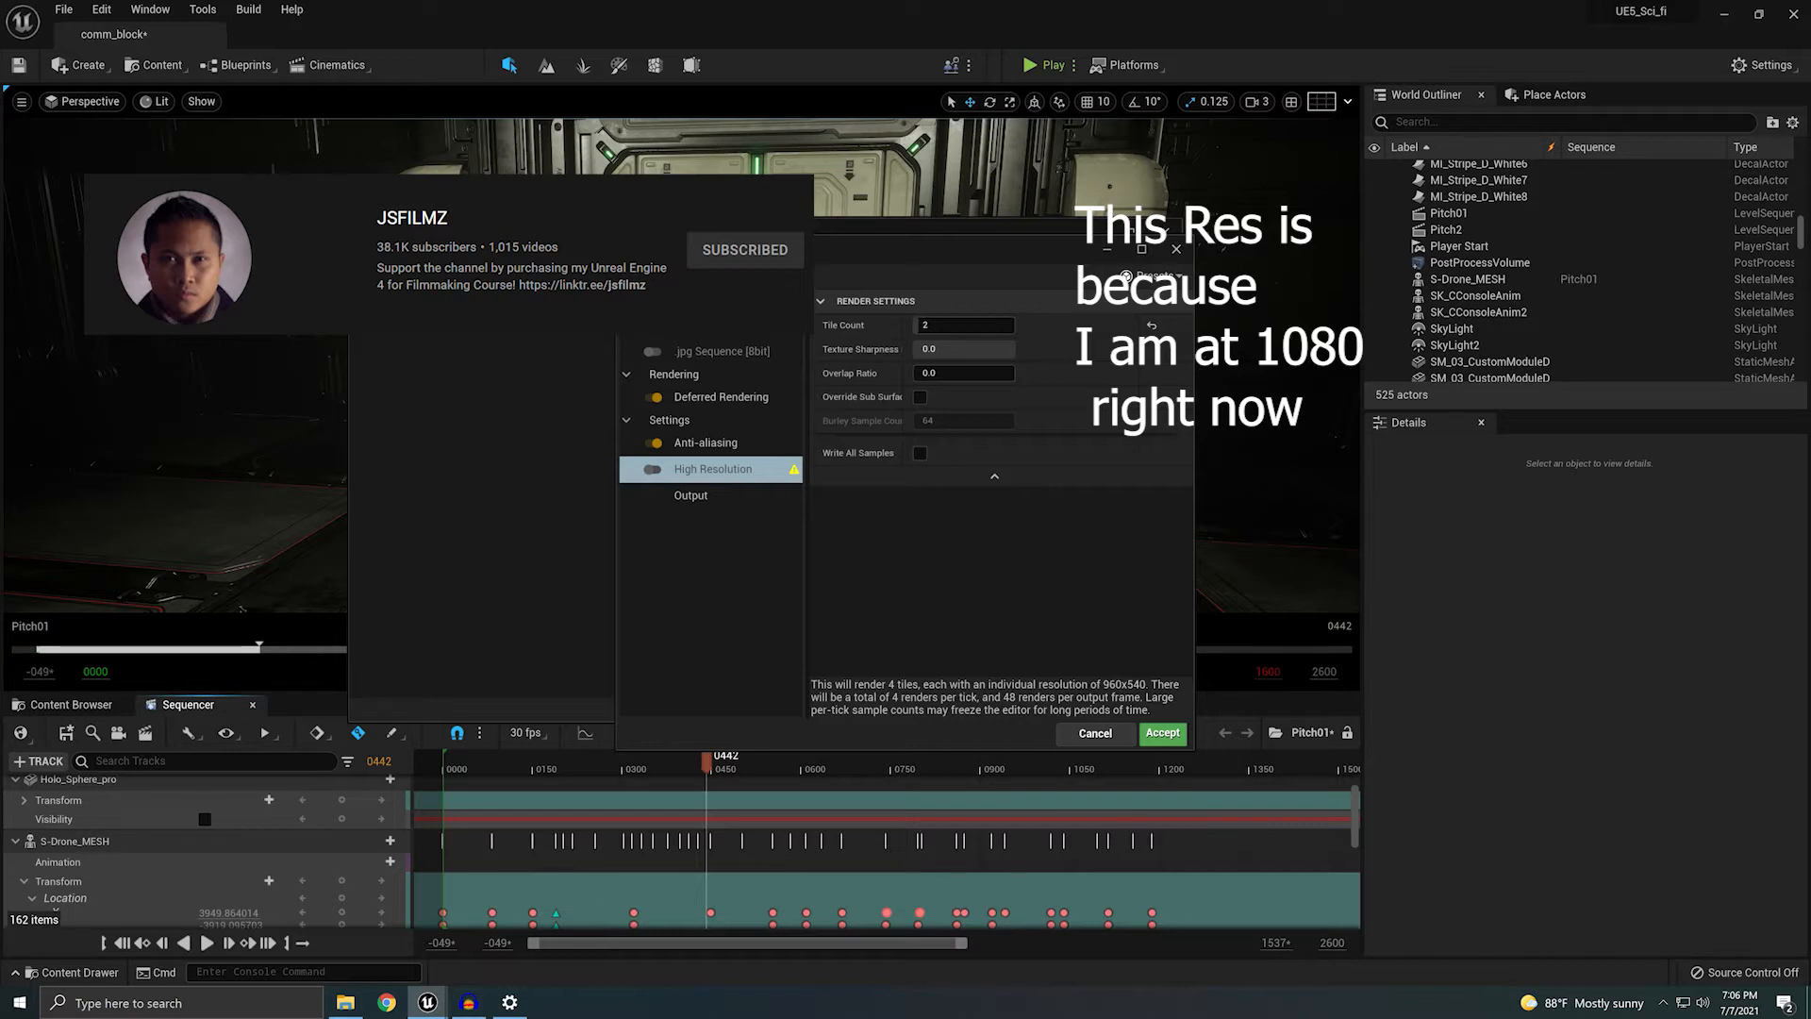
Step: Add a Color Output setting to the Pitch01 job's configuration
{"action": "left_click", "coordinate": [664, 276]}
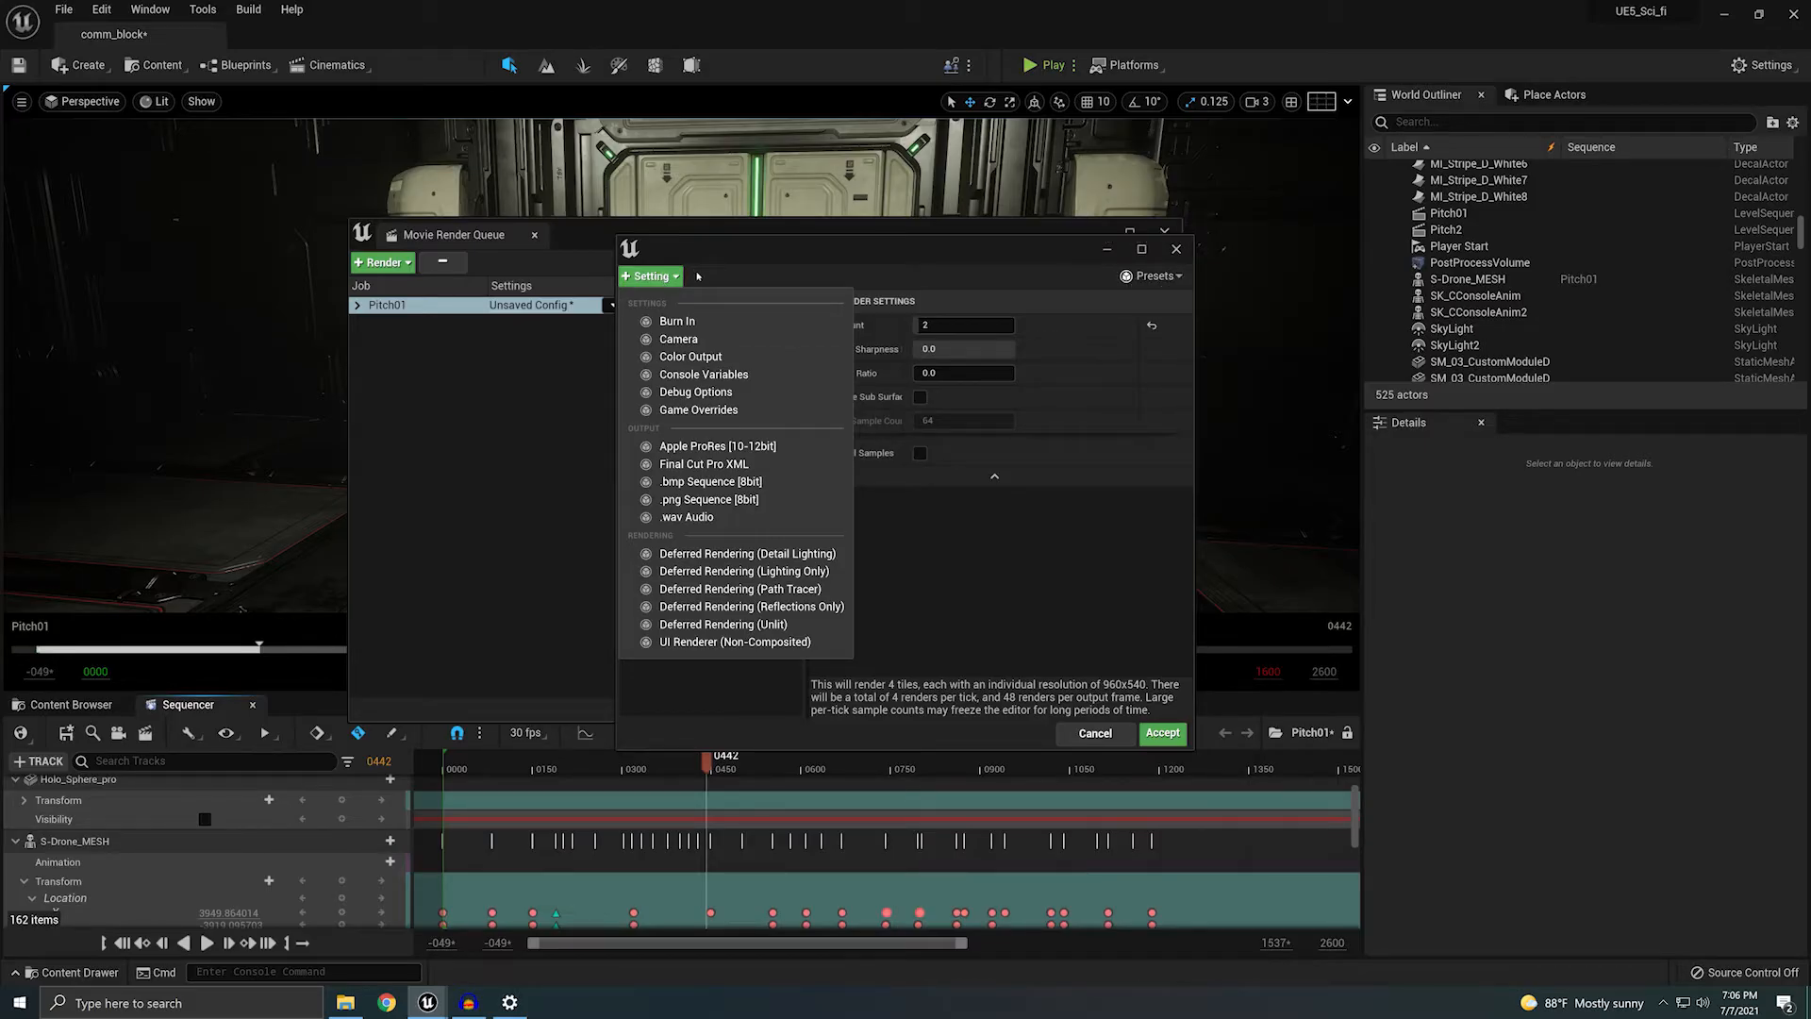
{"action": "left_click", "coordinate": [1013, 523]}
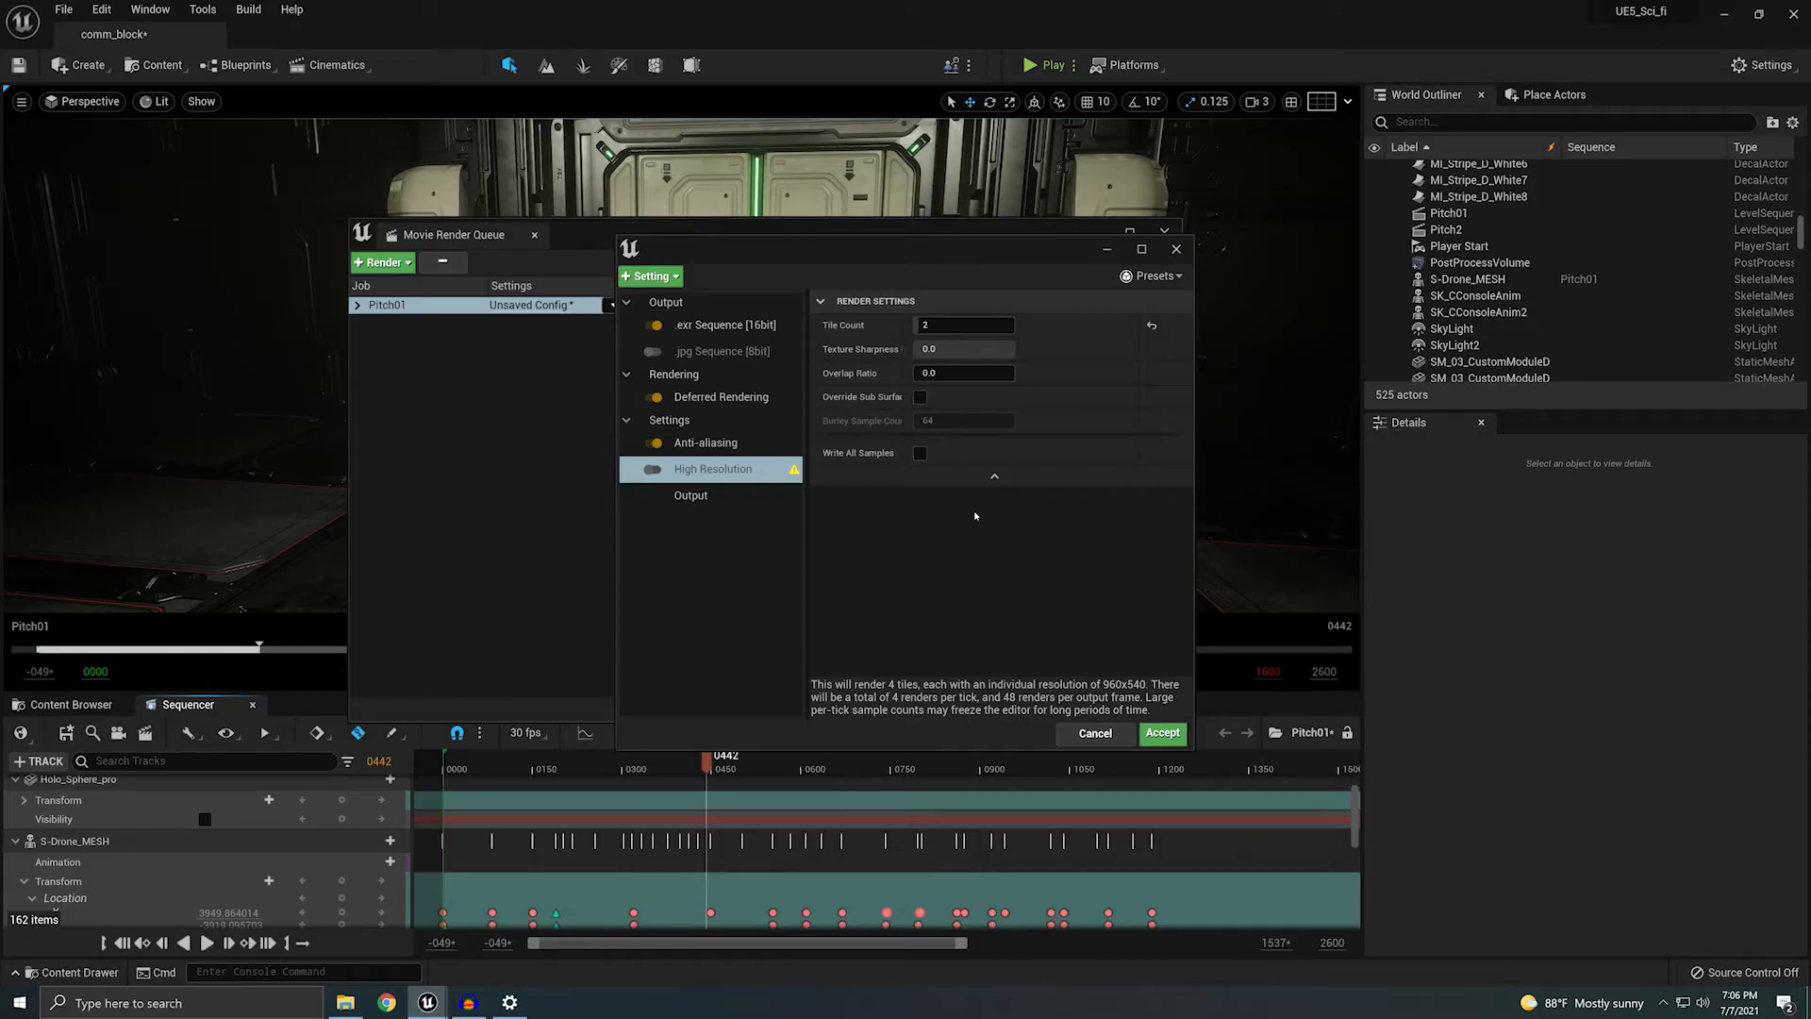
{"action": "left_click", "coordinate": [666, 277]}
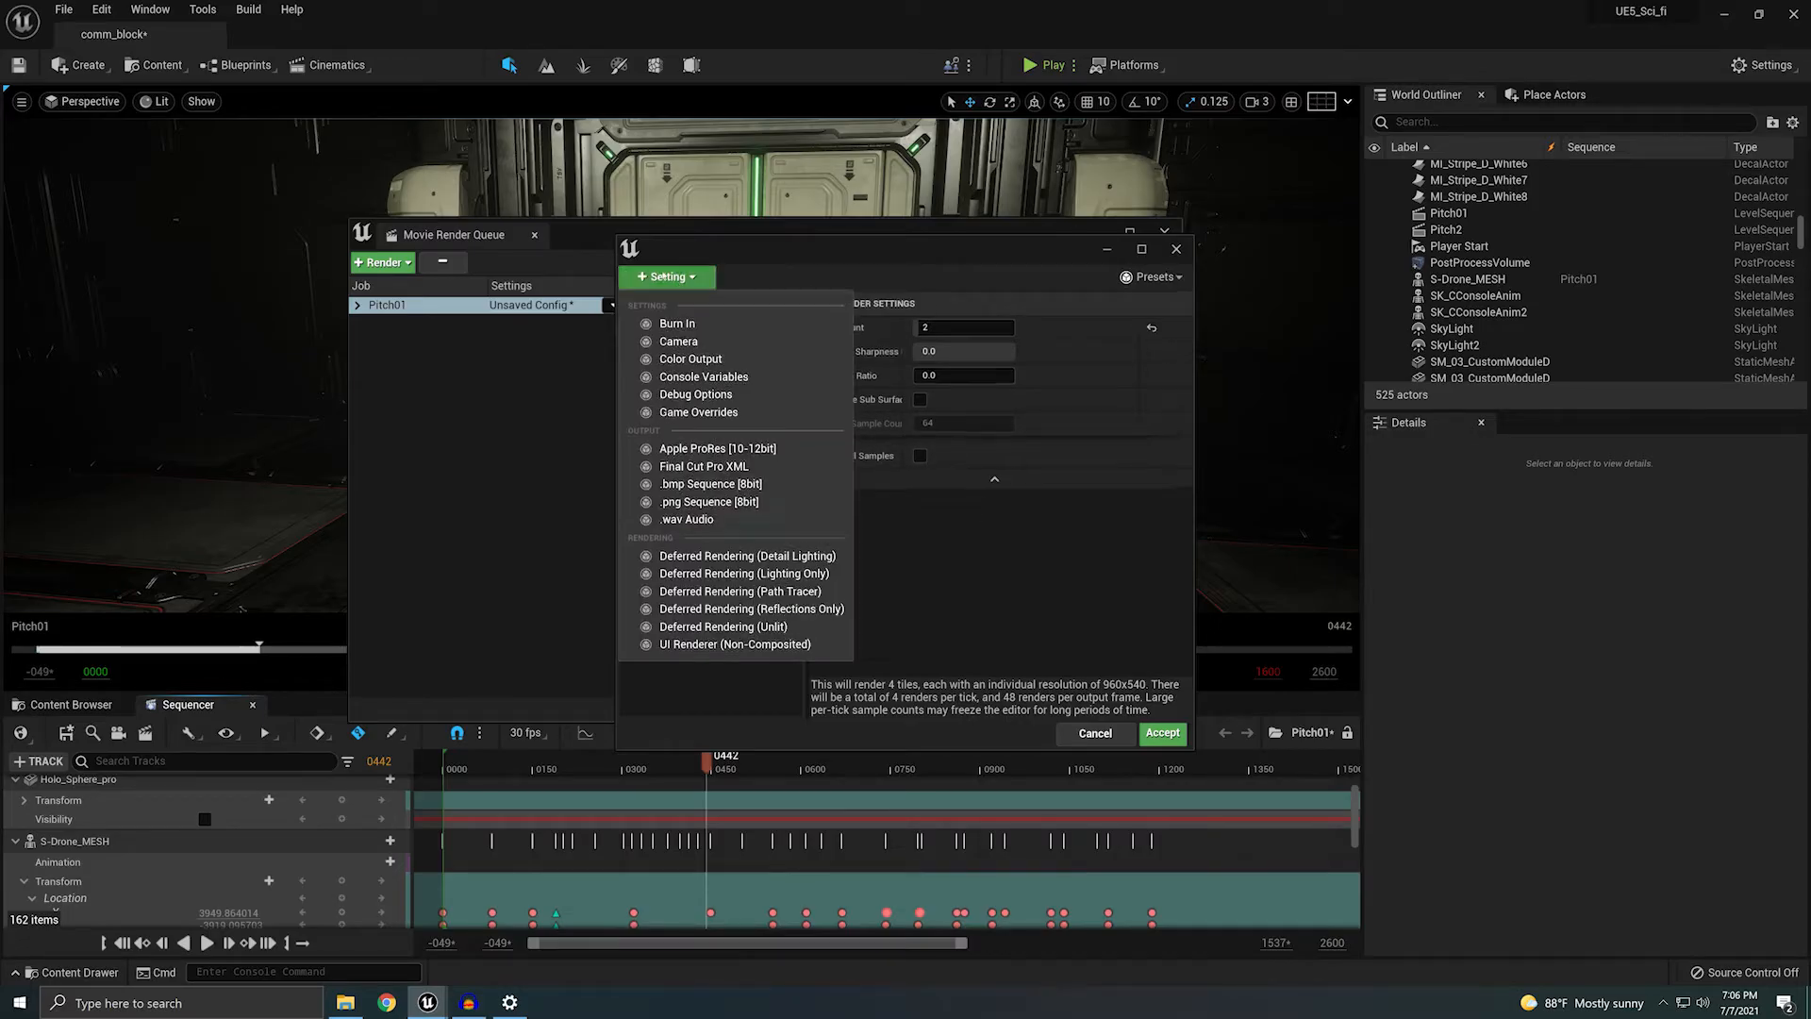
{"action": "left_click", "coordinate": [720, 359]}
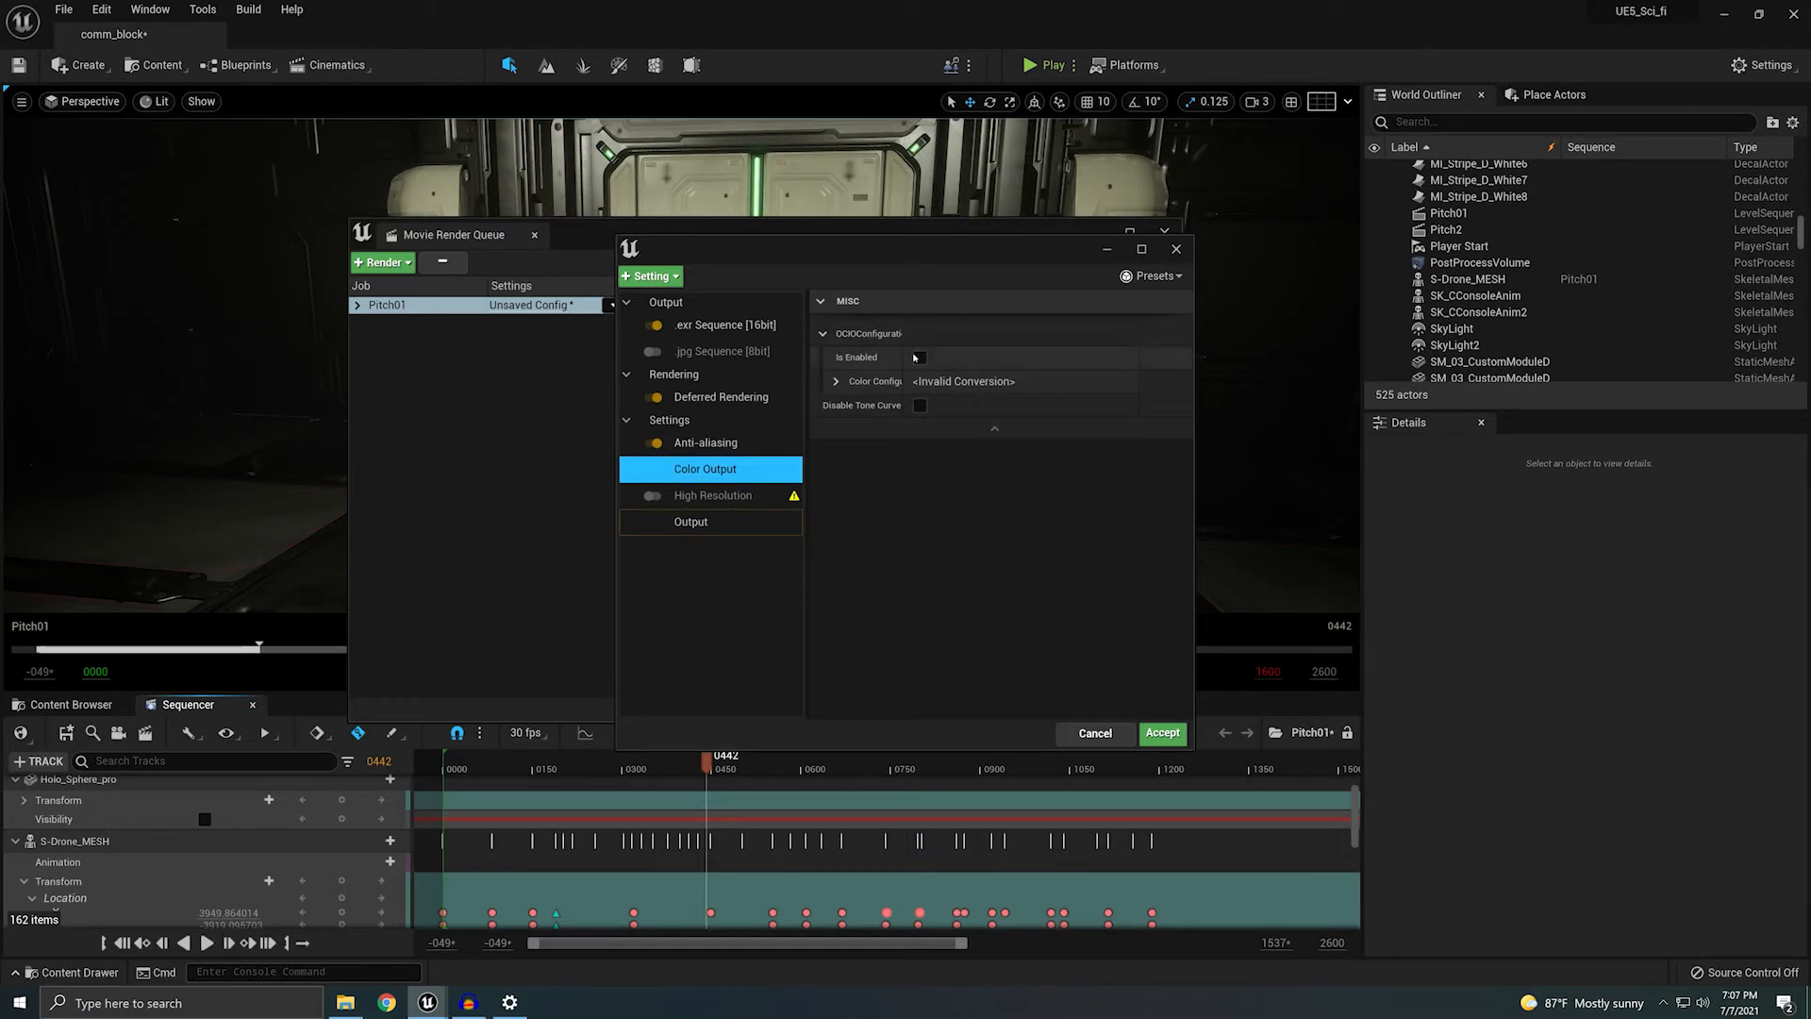
Step: View the save dialog for configuration presets, cancel it, and accept the Pitch01 job's settings
{"action": "left_click", "coordinate": [1149, 276]}
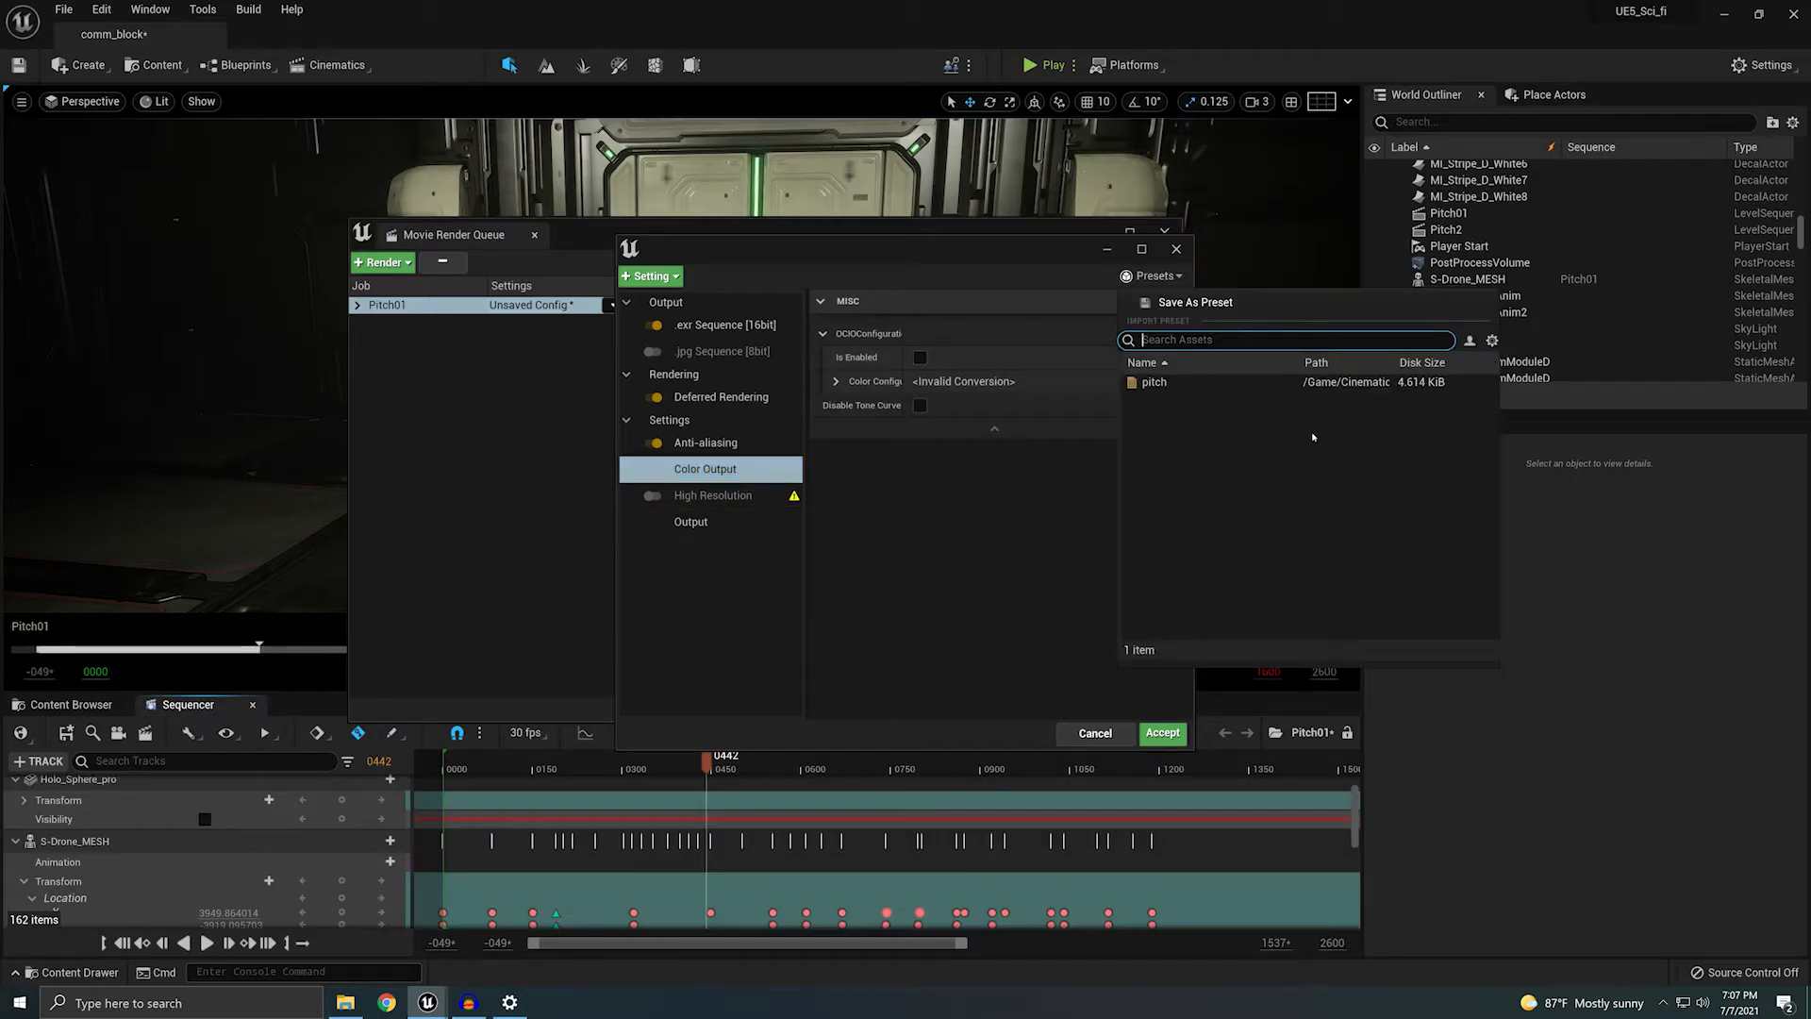
{"action": "left_click", "coordinate": [1191, 302]}
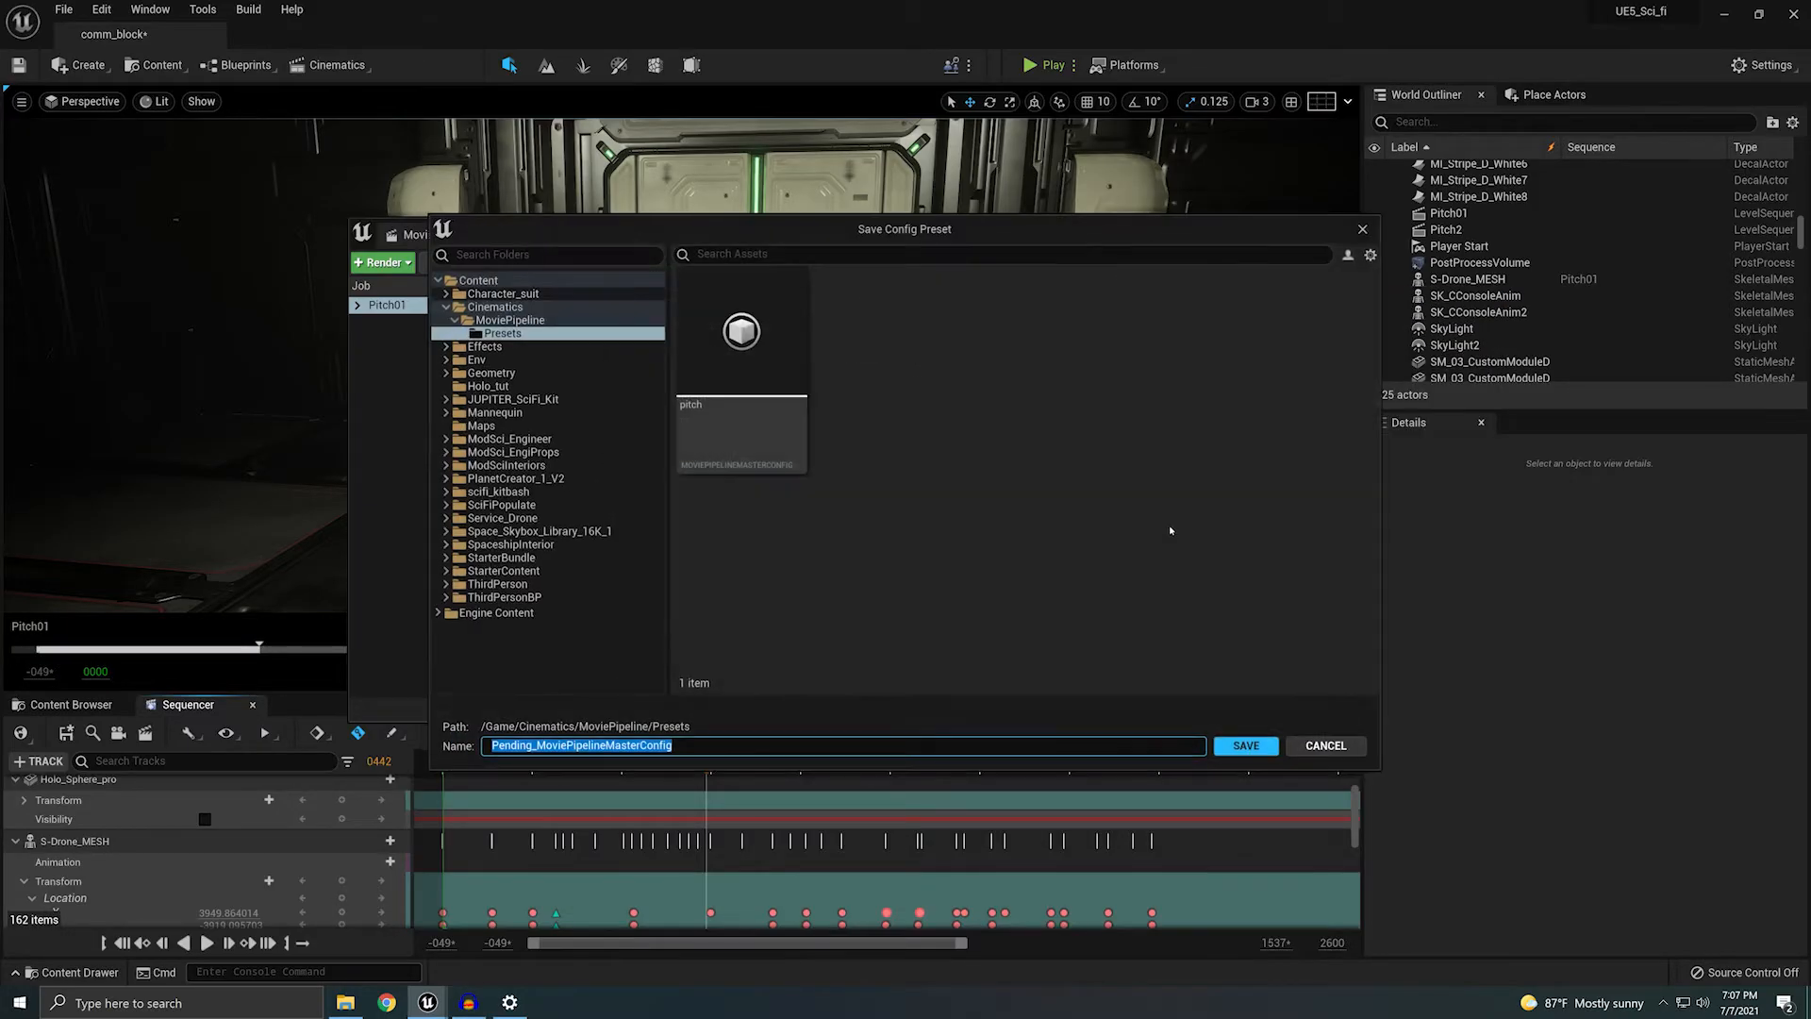
{"action": "left_click", "coordinate": [1327, 747]}
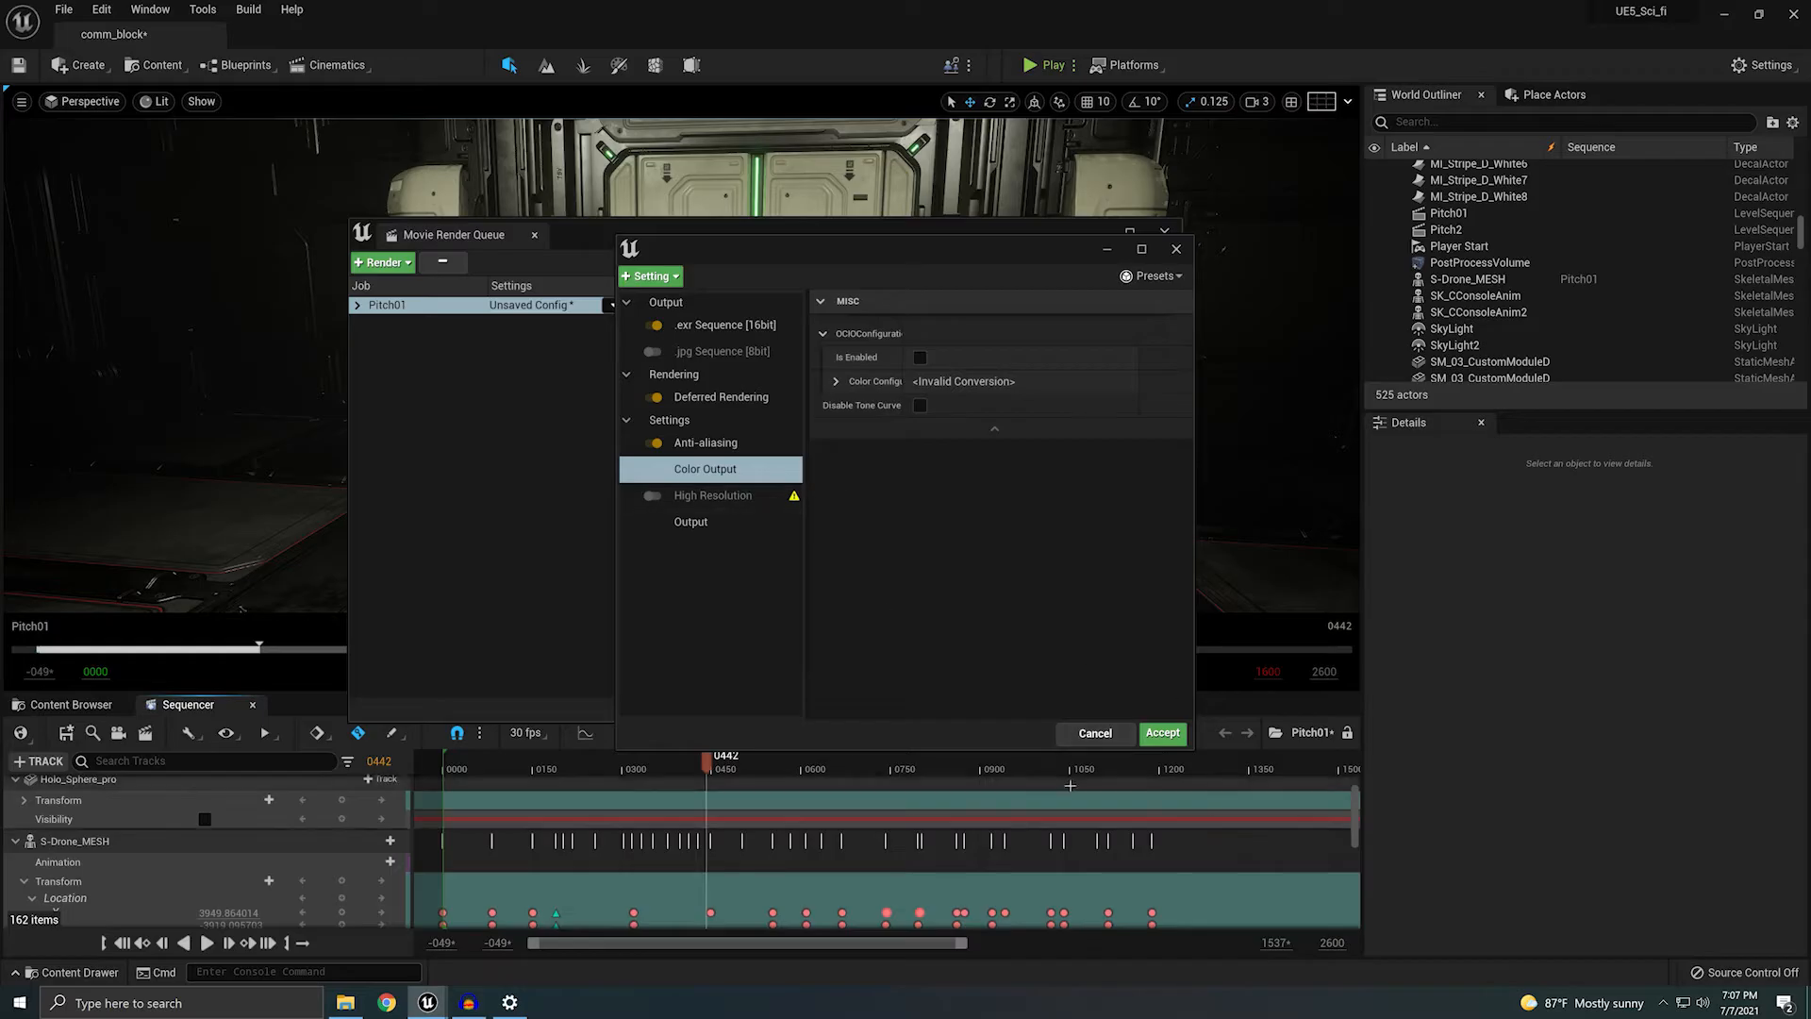
{"action": "left_click", "coordinate": [1162, 732]}
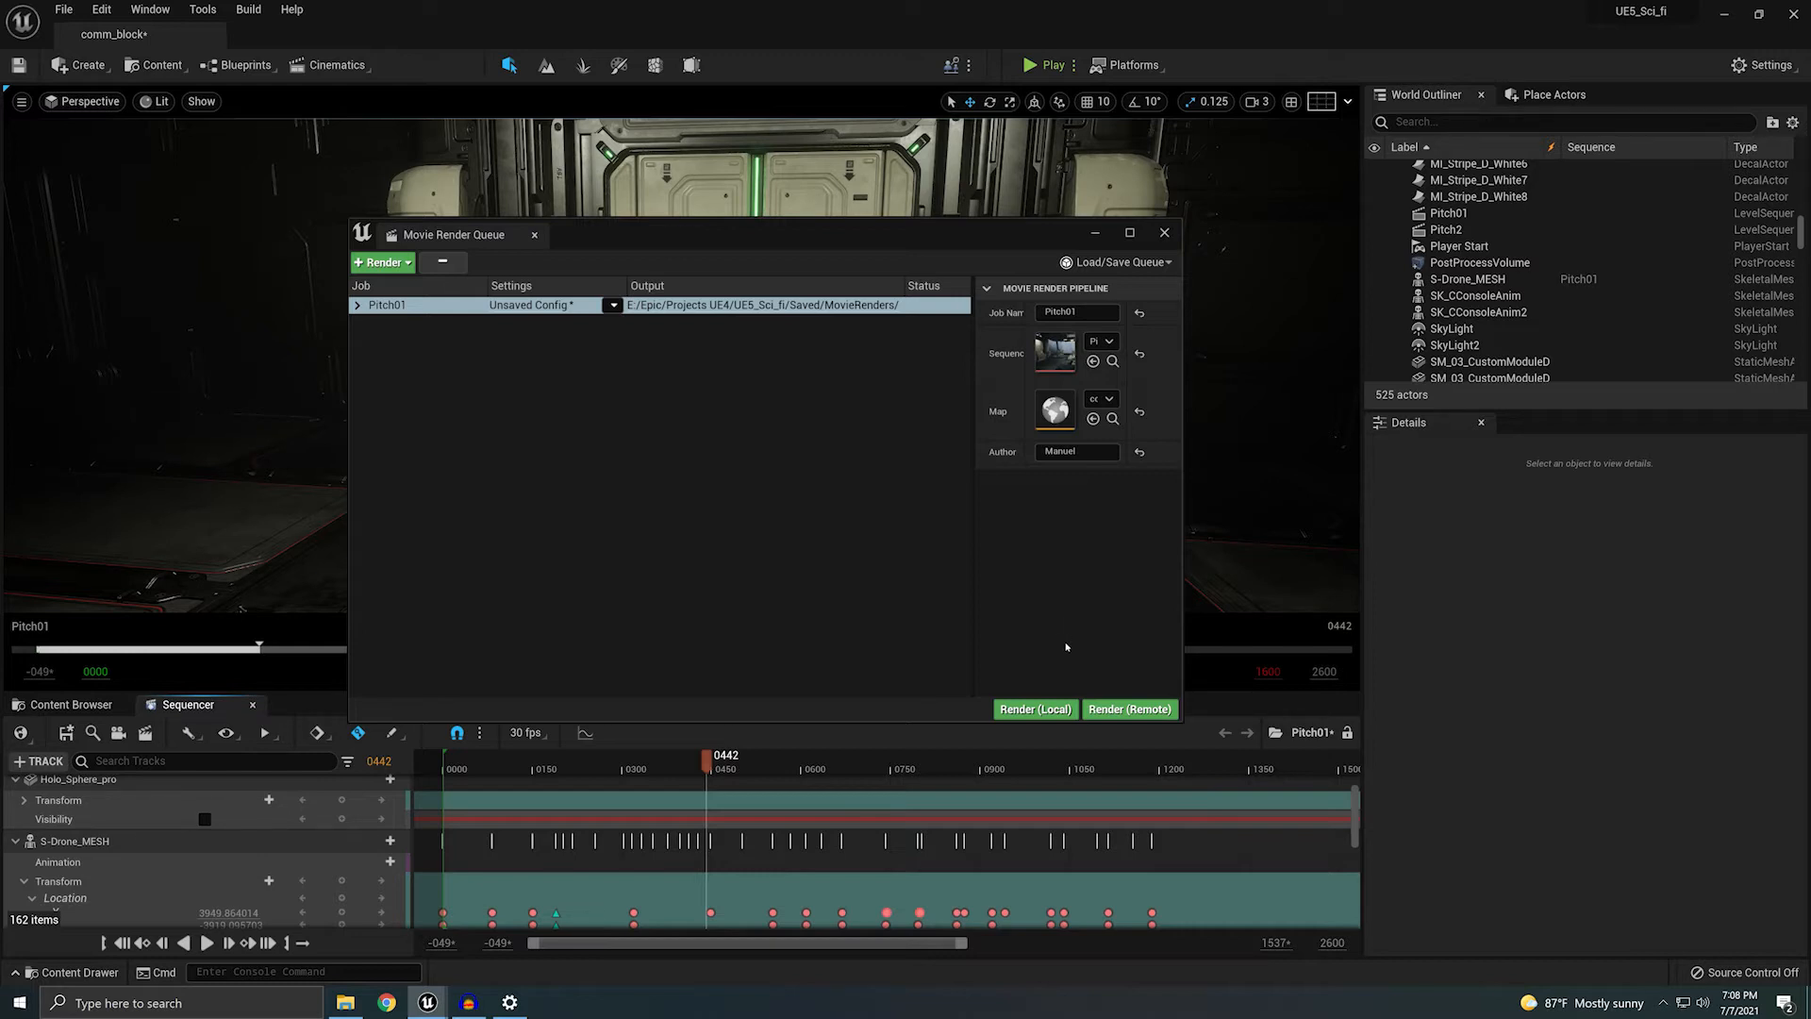
Step: Import the saved pitch preset into the Pitch01 job's configuration to review its settings, and discard the change
{"action": "left_click", "coordinate": [533, 305]}
{"action": "left_click", "coordinate": [1151, 275]}
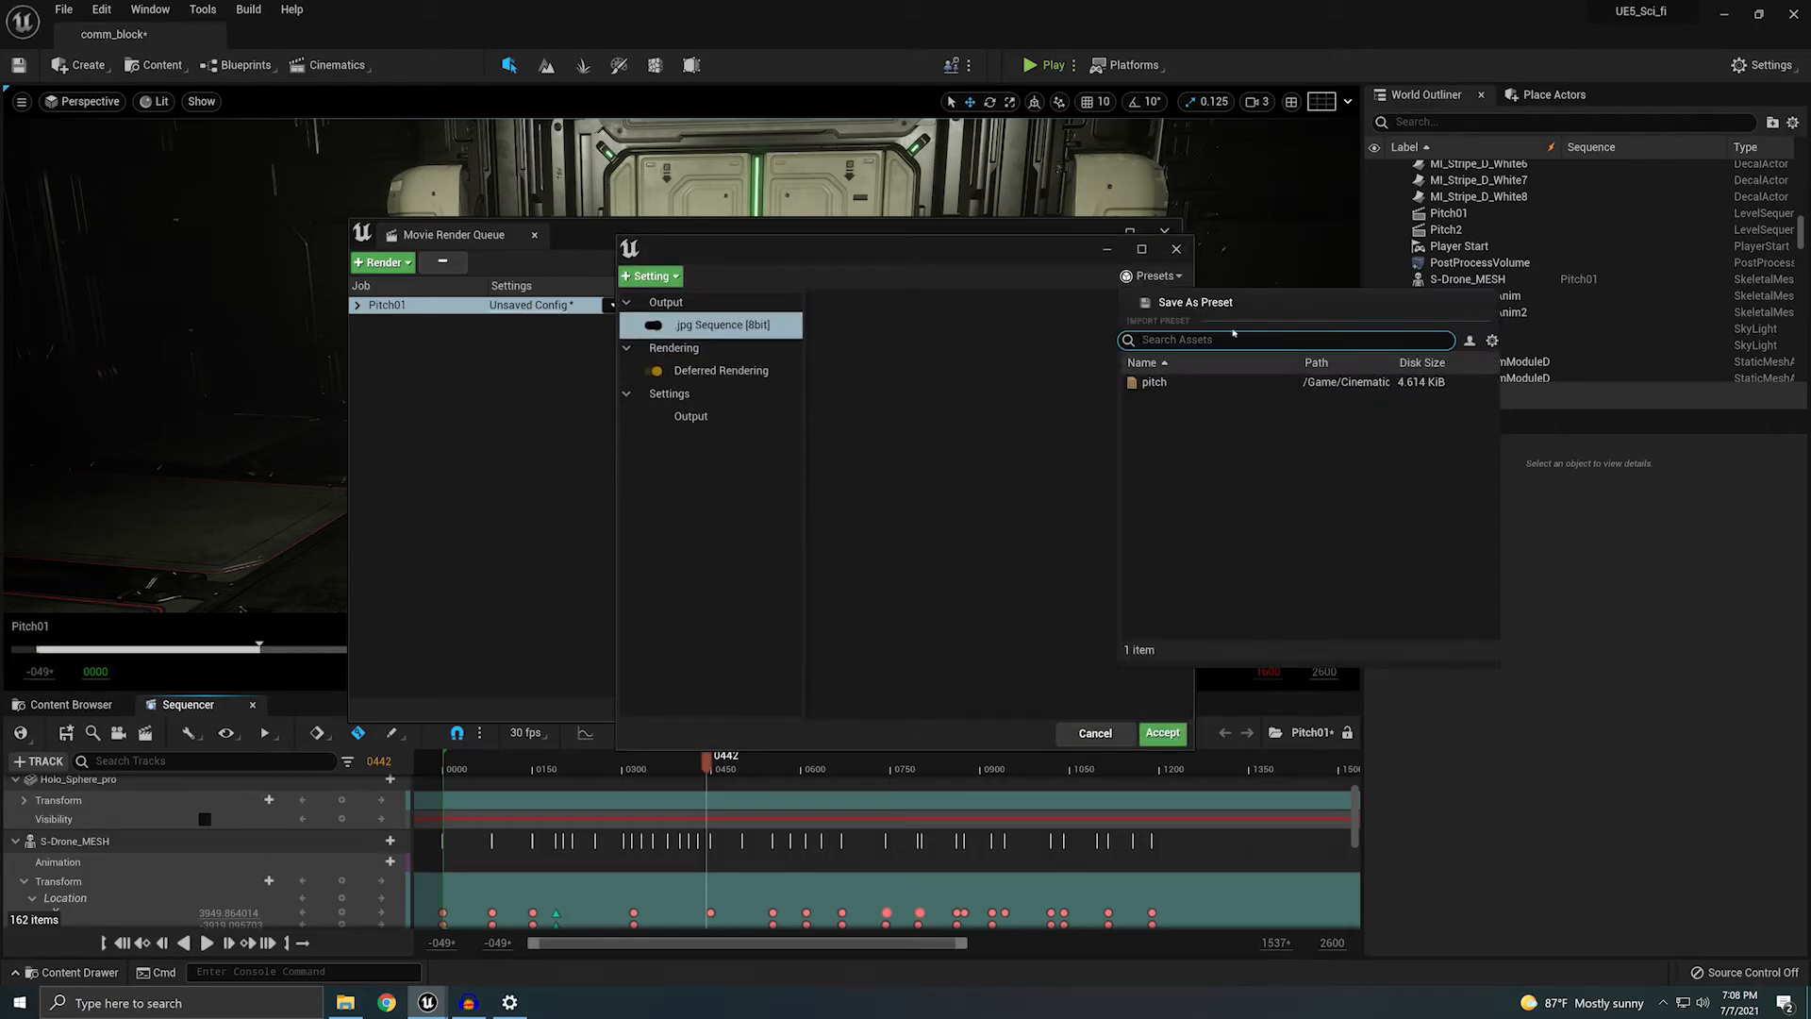
{"action": "left_click", "coordinate": [1179, 383]}
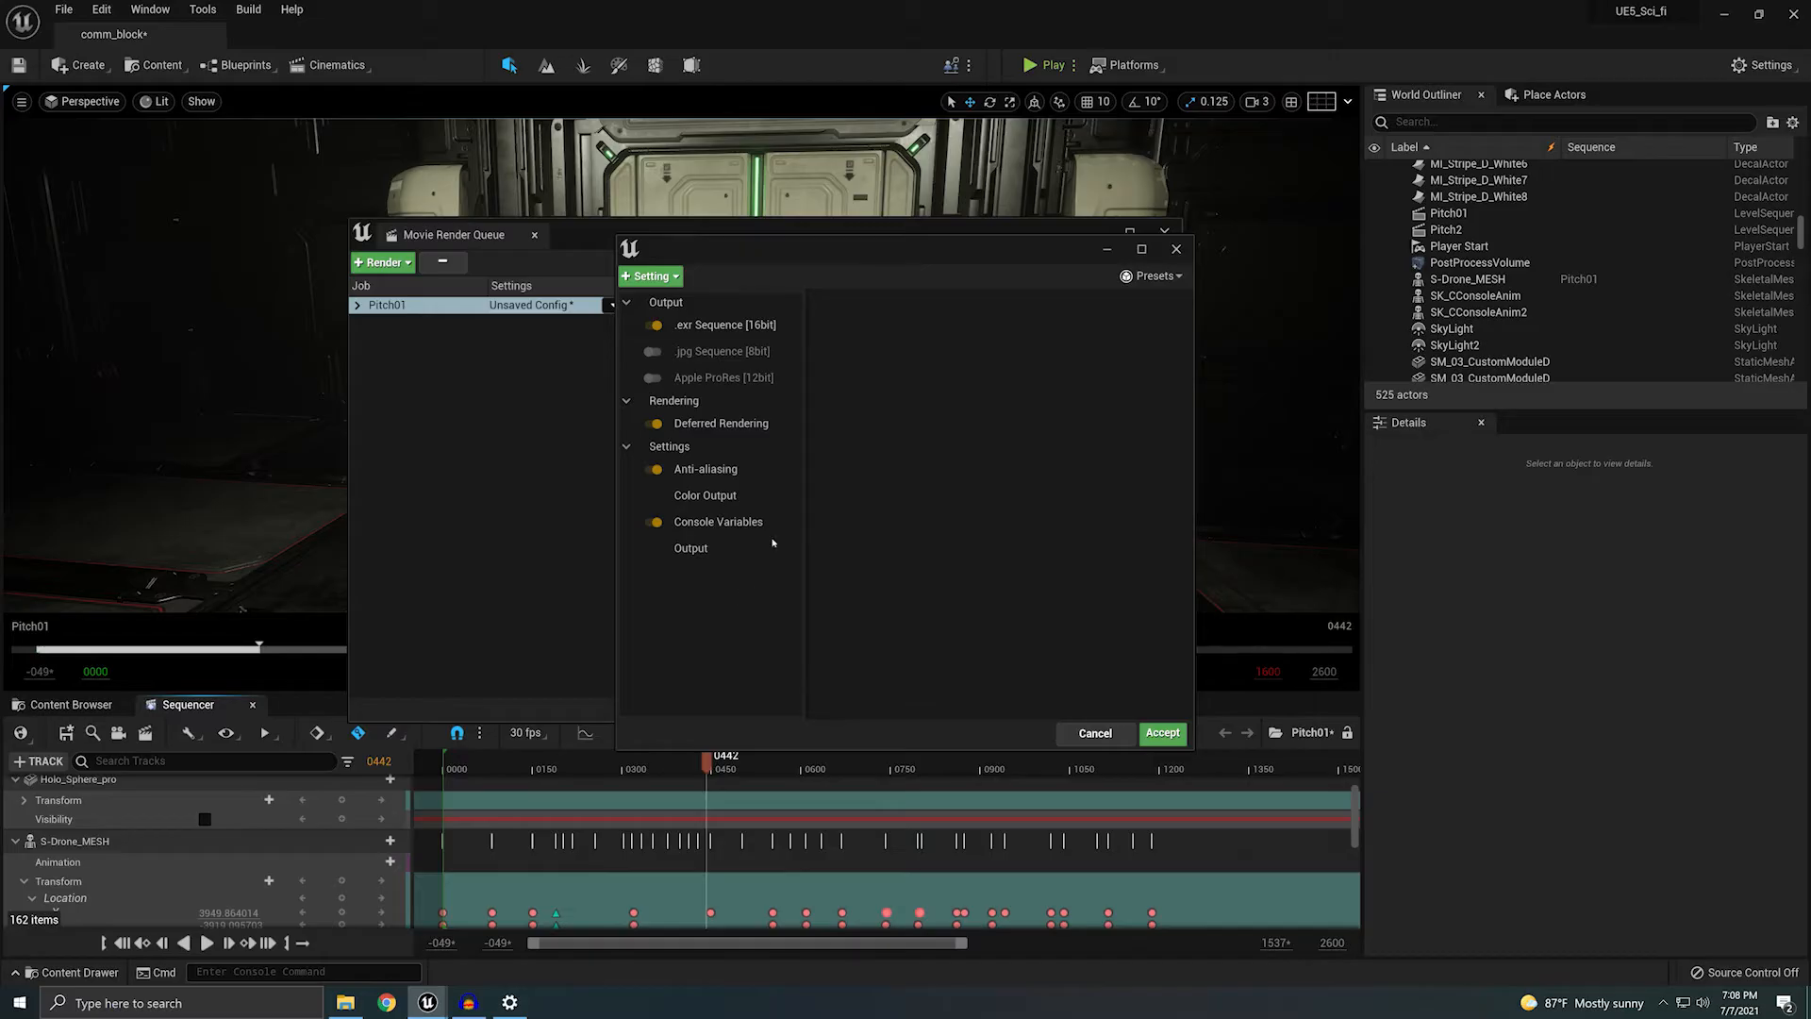
{"action": "left_click", "coordinate": [1085, 733]}
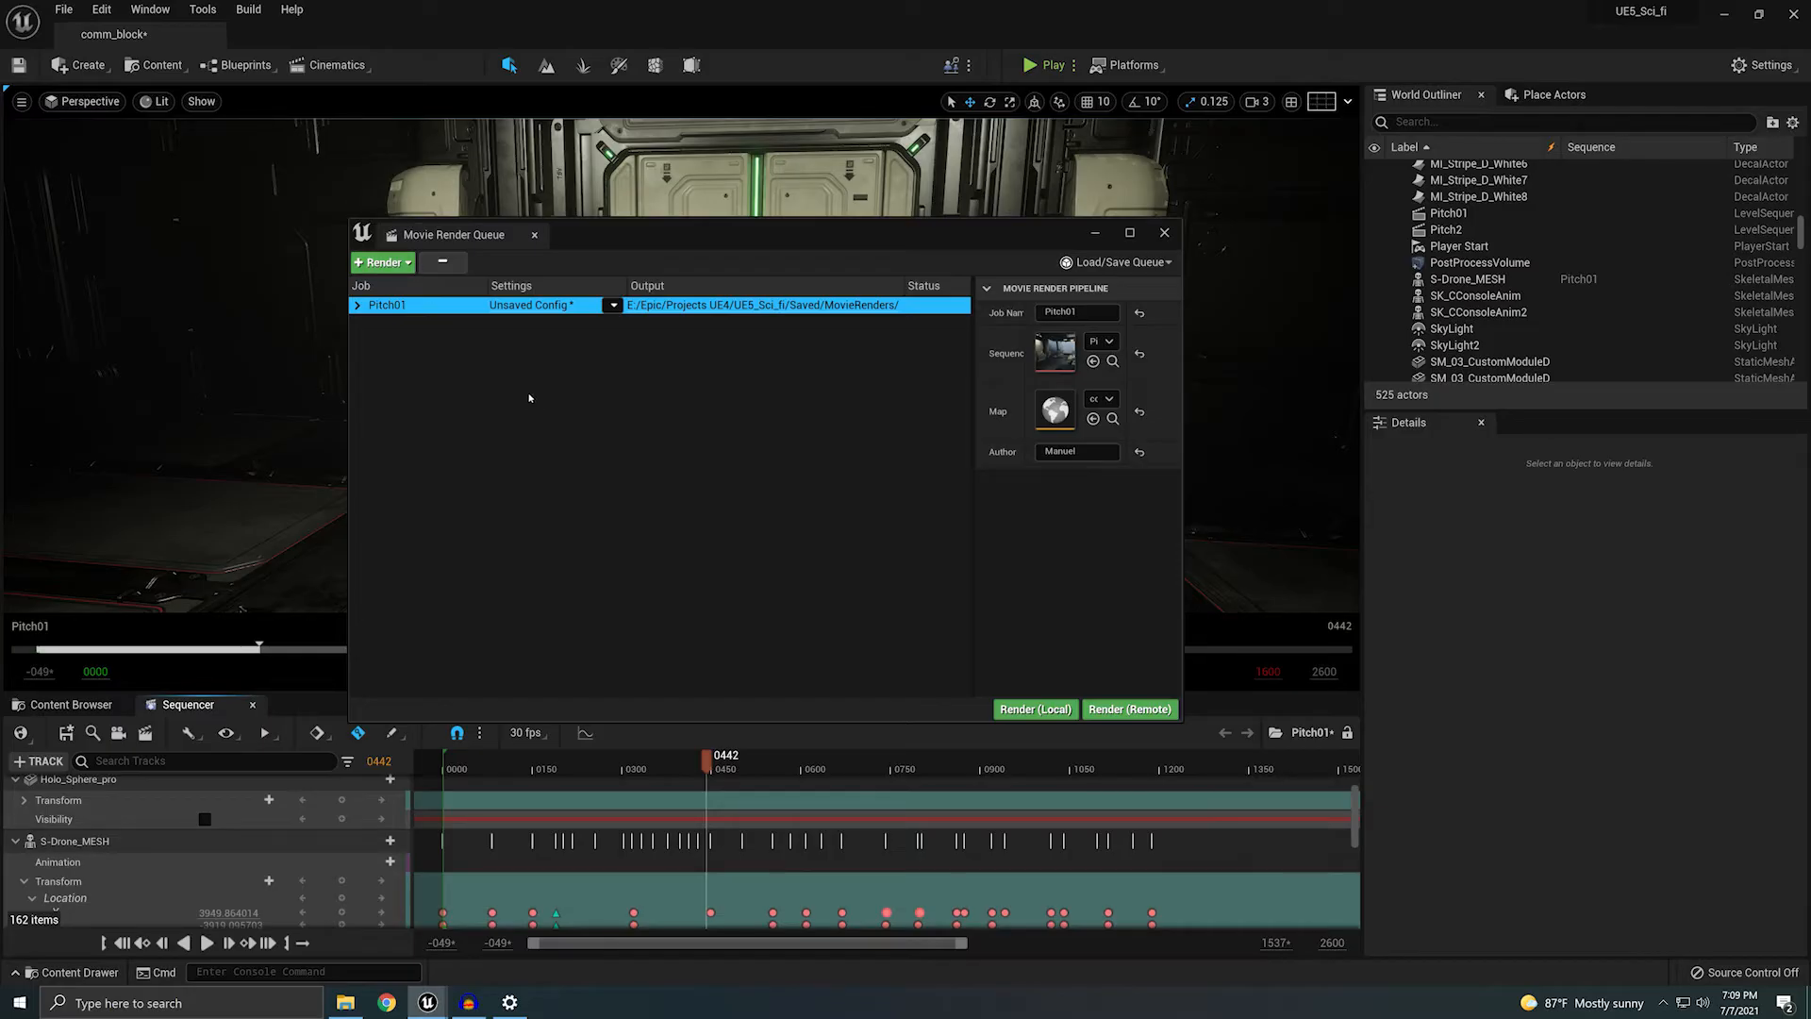
{"action": "left_click", "coordinate": [613, 305]}
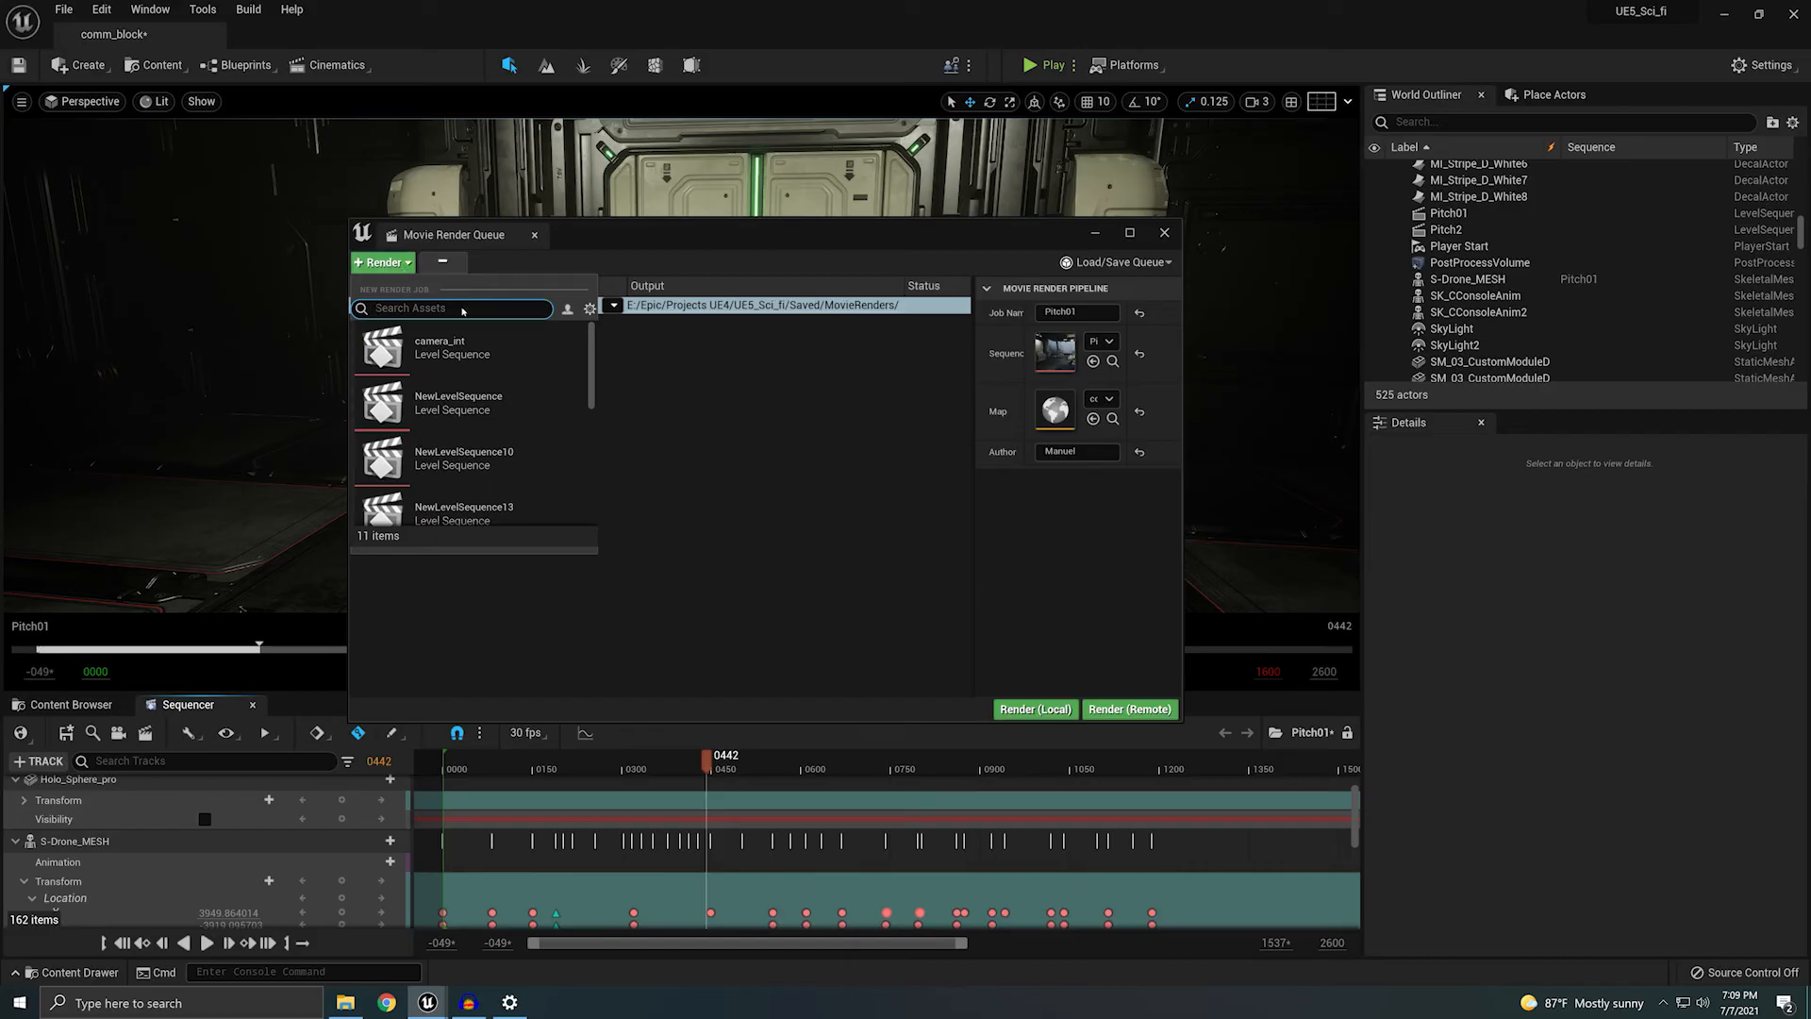
{"action": "left_click", "coordinate": [524, 309]}
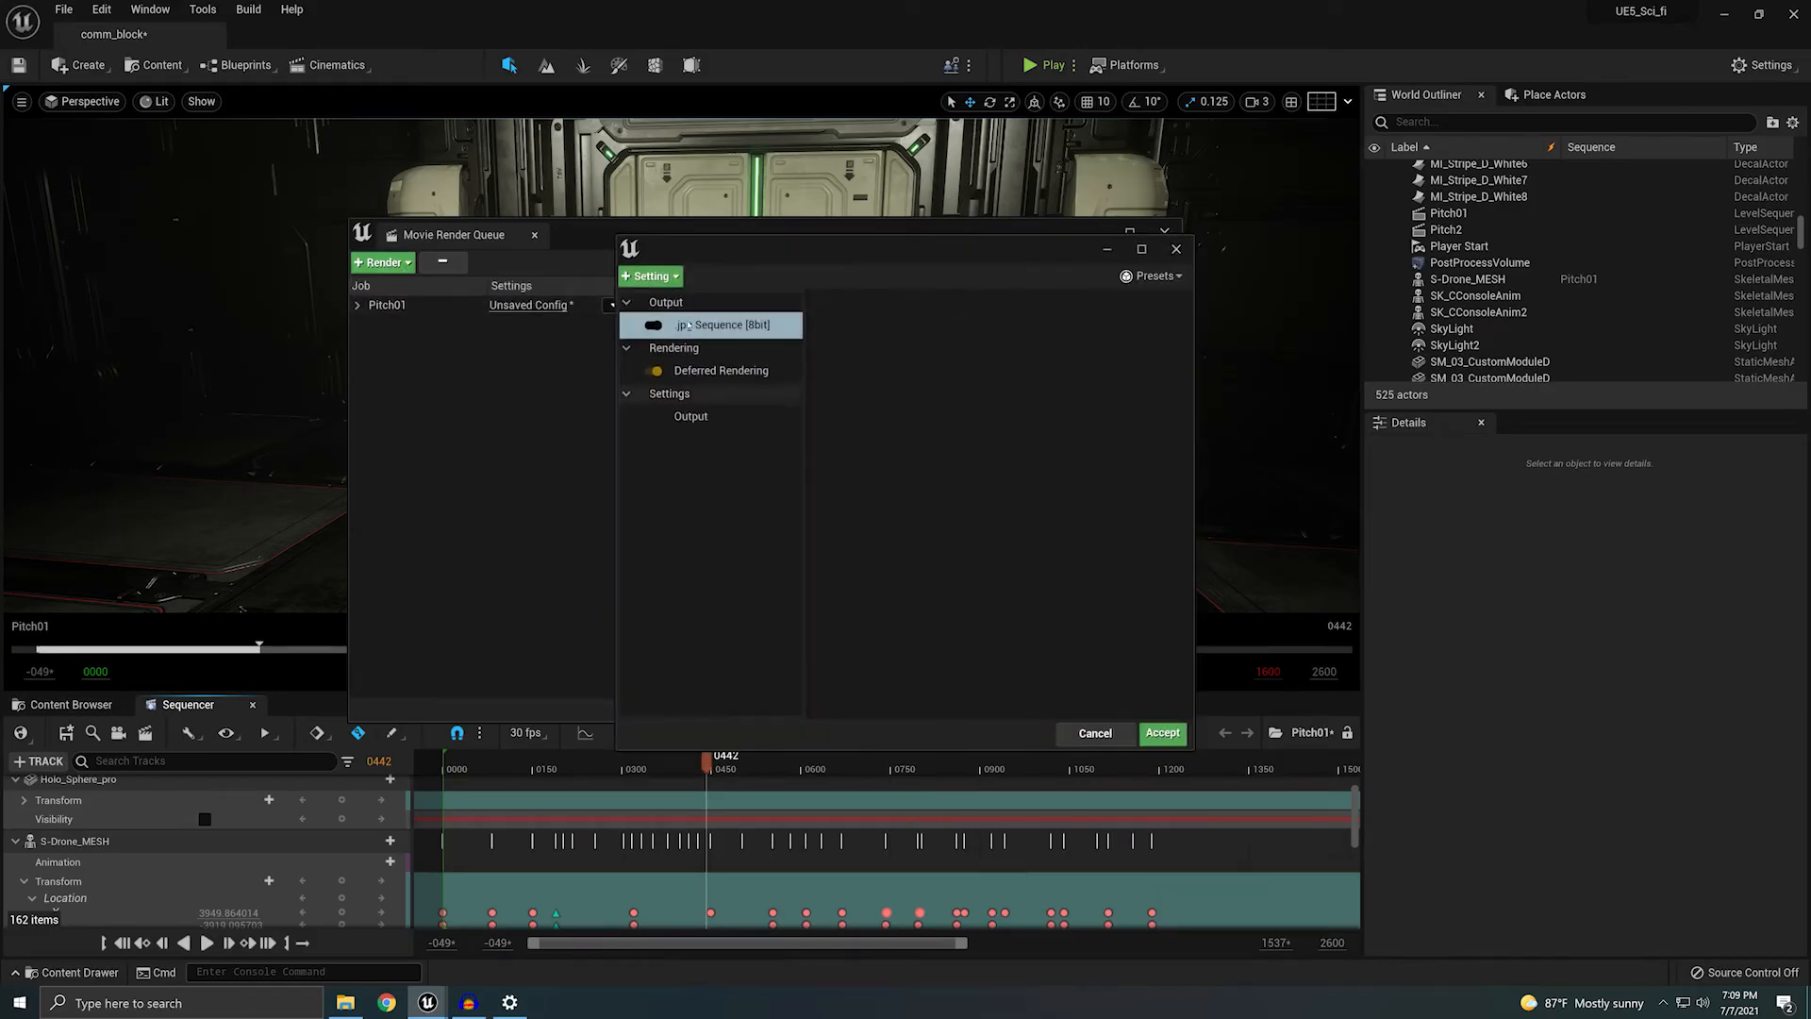
{"action": "left_click", "coordinate": [650, 276]}
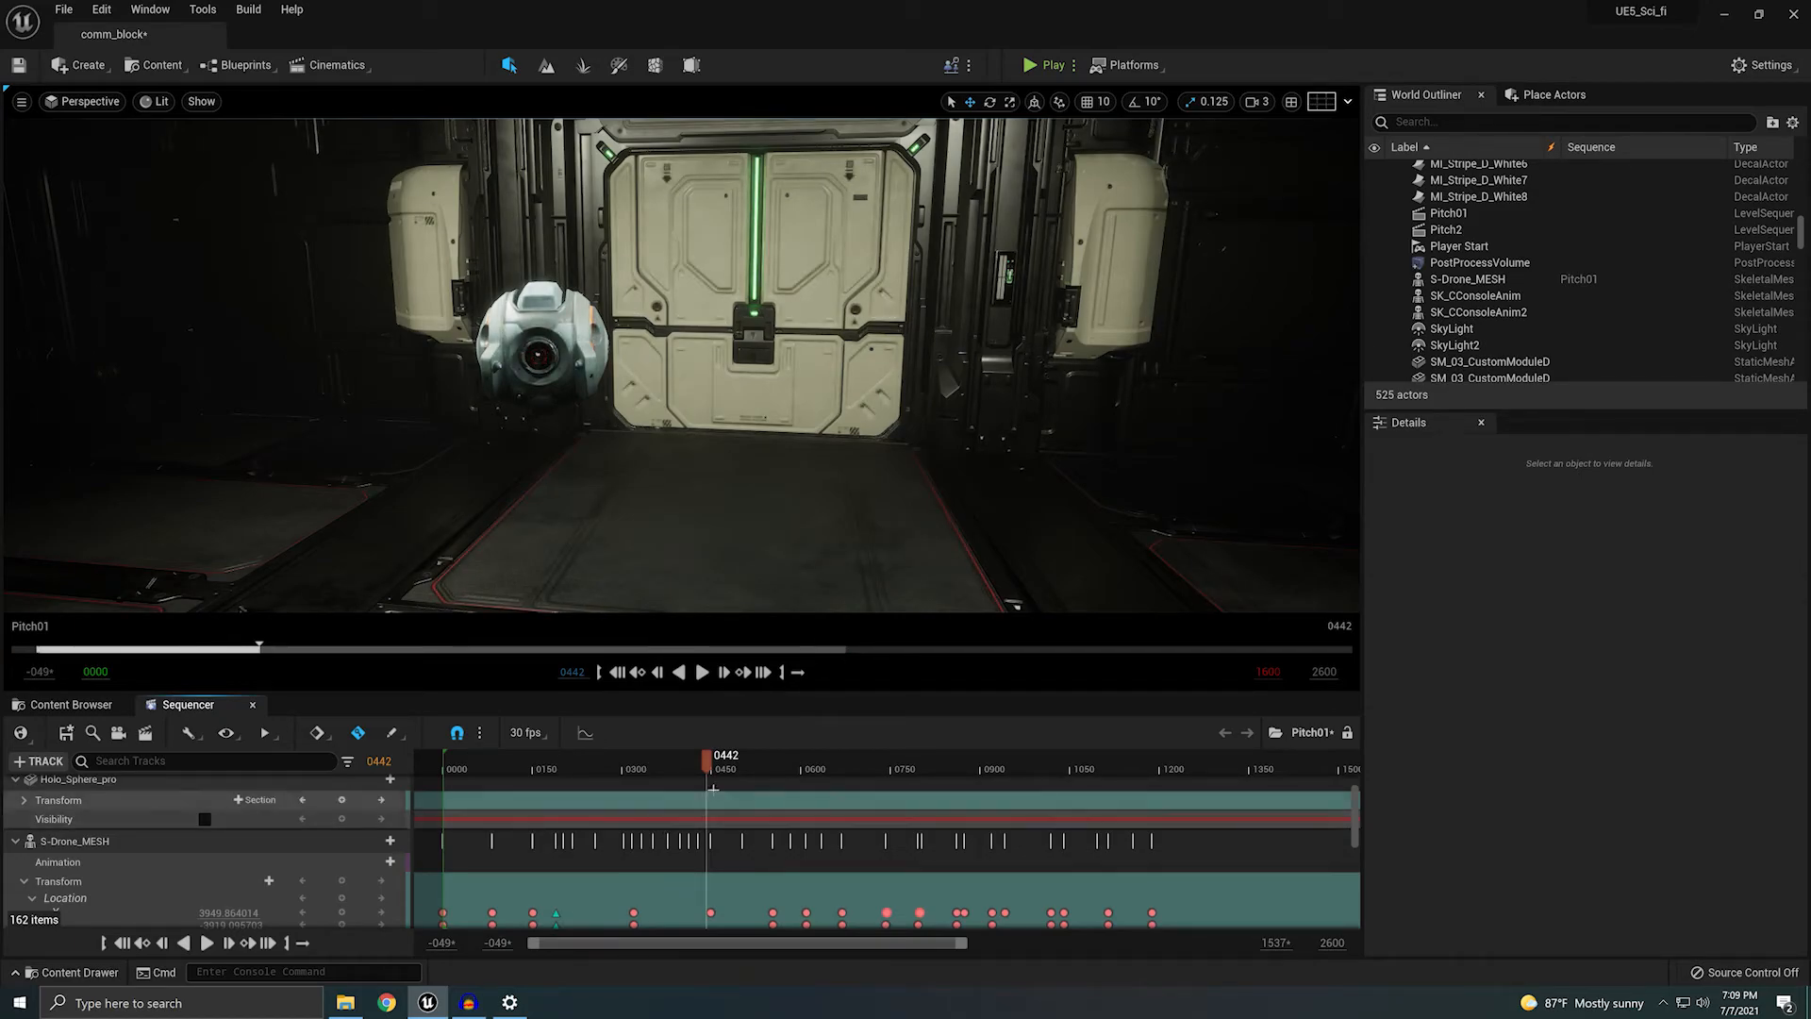
Step: Scrub the sequence to frame 287, select the lower door panel, and inspect the door transform keyframes at frame 1018
{"action": "left_click_drag", "start_coordinate": [709, 763], "coordinate": [604, 875]}
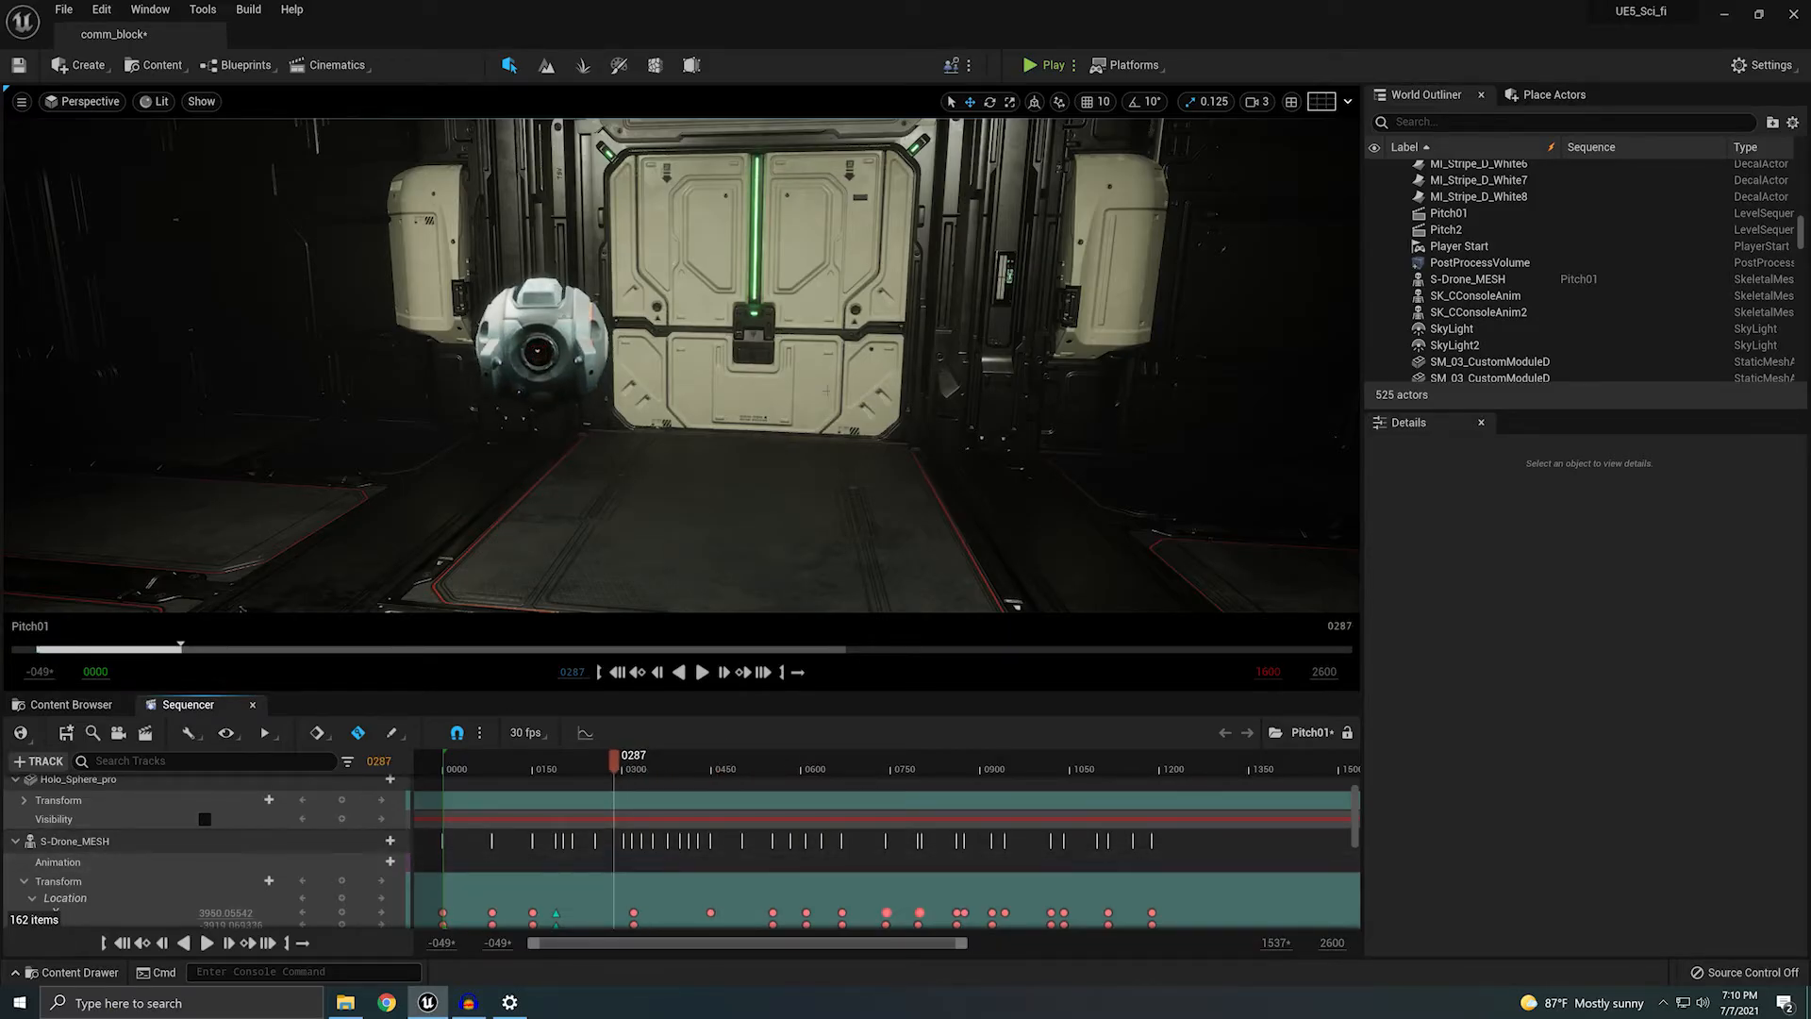
{"action": "left_click", "coordinate": [828, 390]}
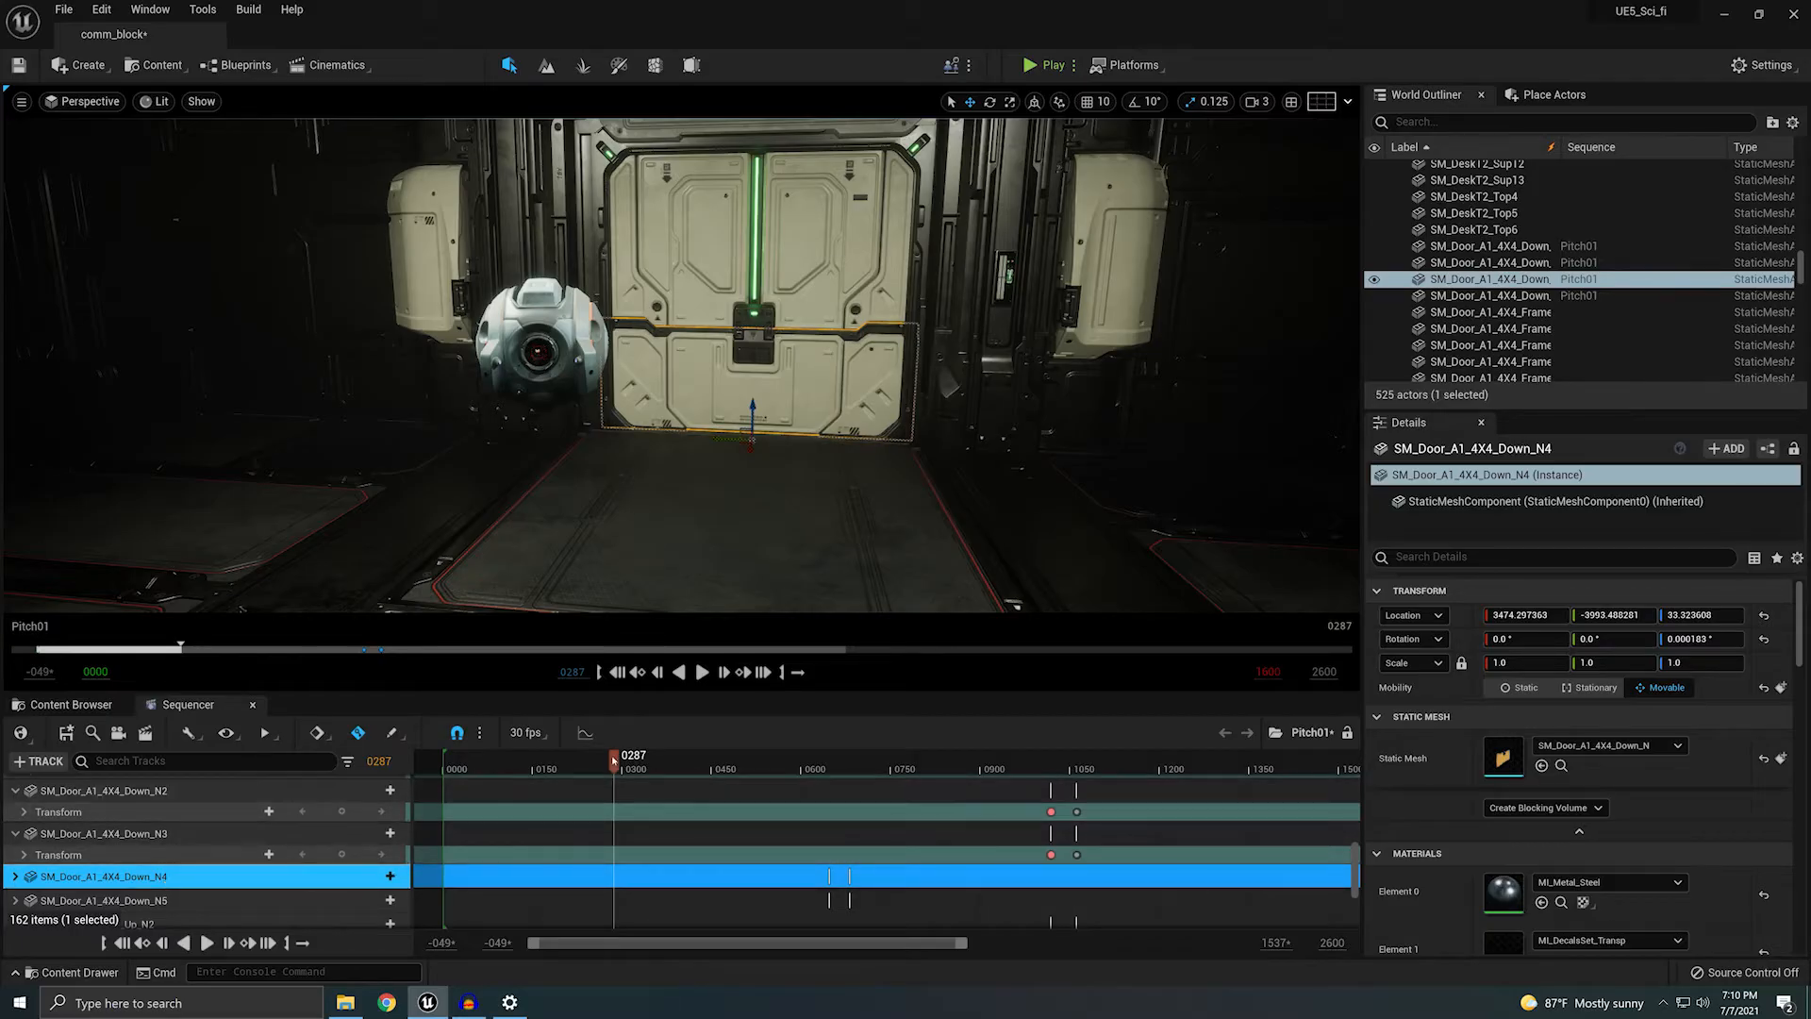
{"action": "left_click_drag", "start_coordinate": [614, 759], "coordinate": [1051, 800]}
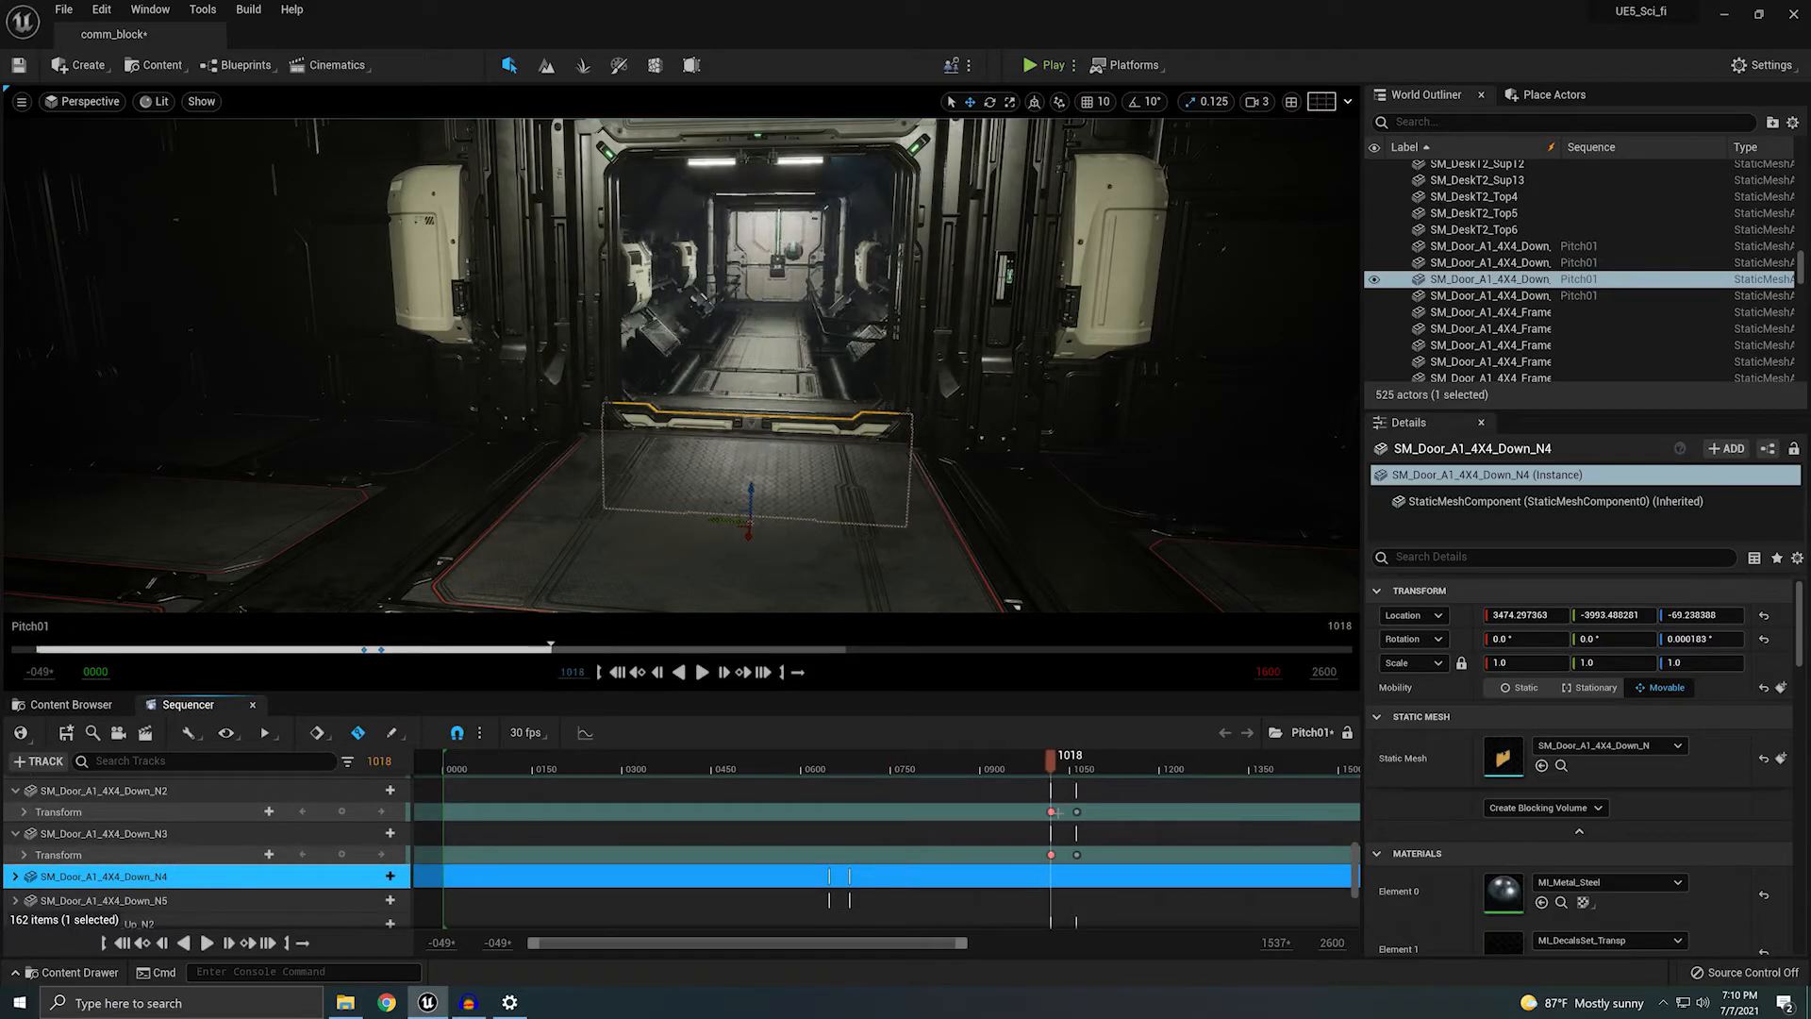
{"action": "left_click", "coordinate": [1051, 811]}
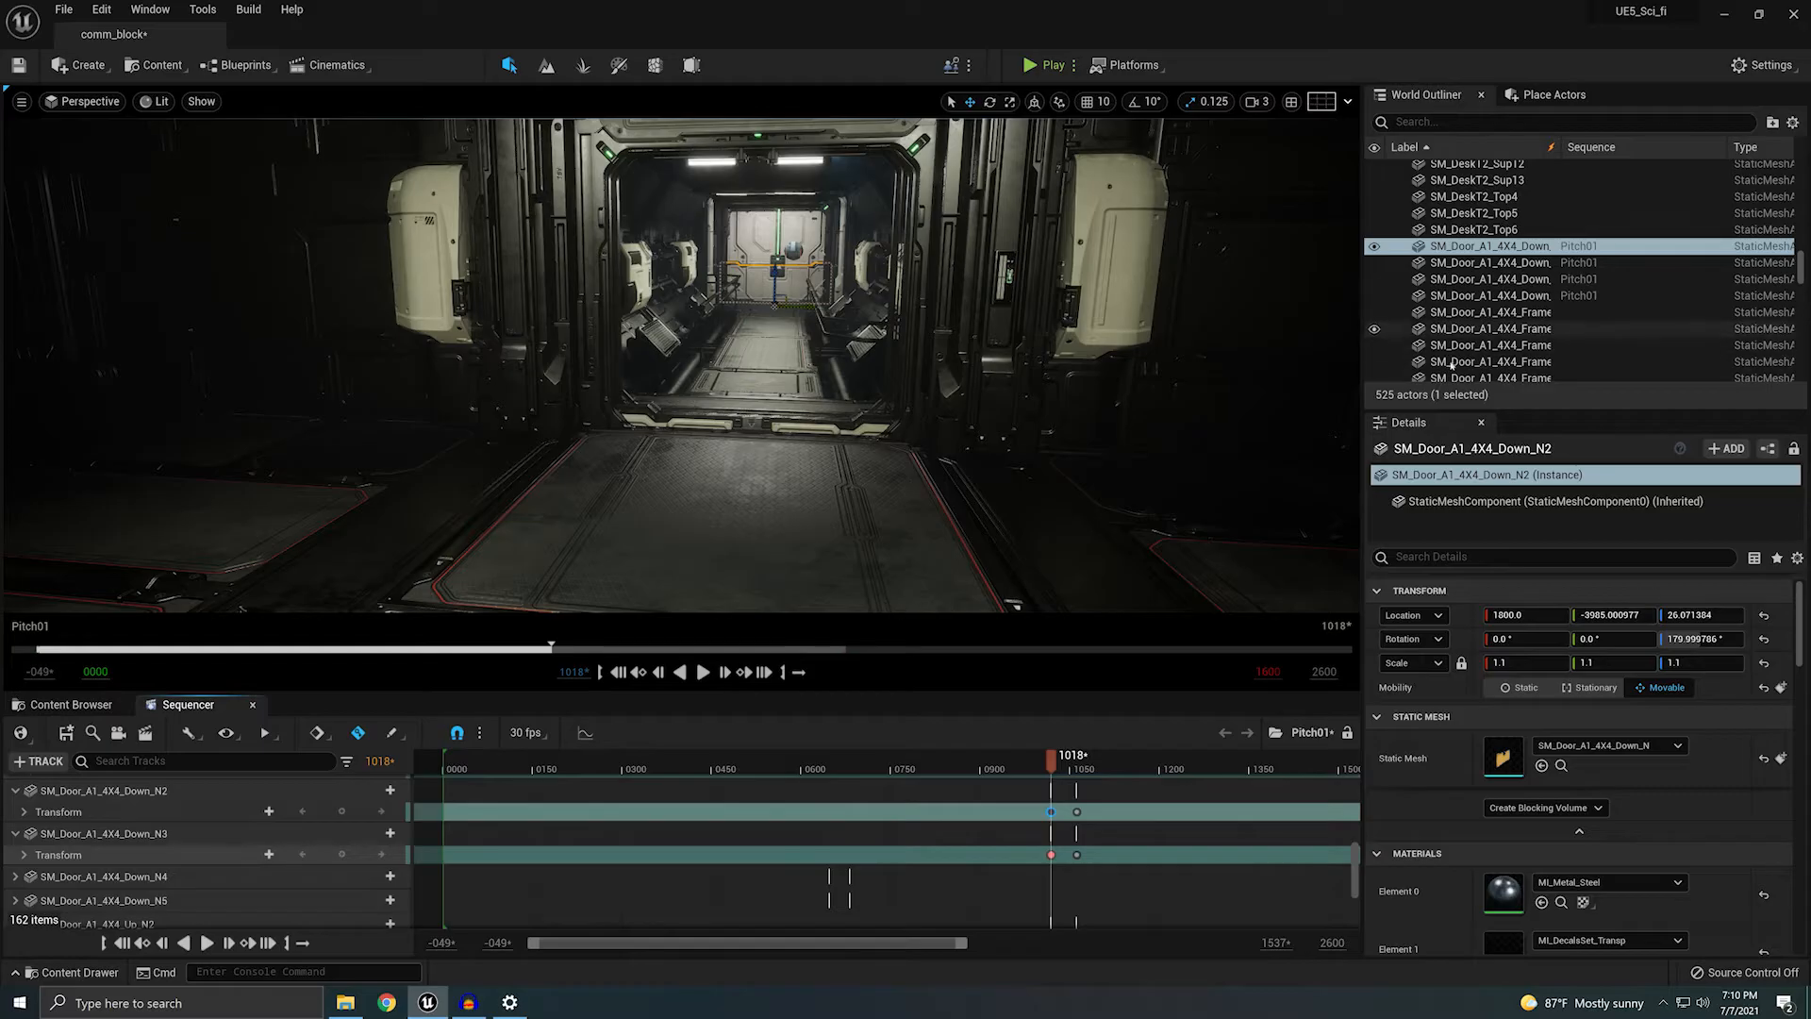
Step: Try raising SM_Door_A1_4X4_Down_N4 at frame 1018 without keying it, and scrub back to frame 715
{"action": "left_click", "coordinate": [135, 877]}
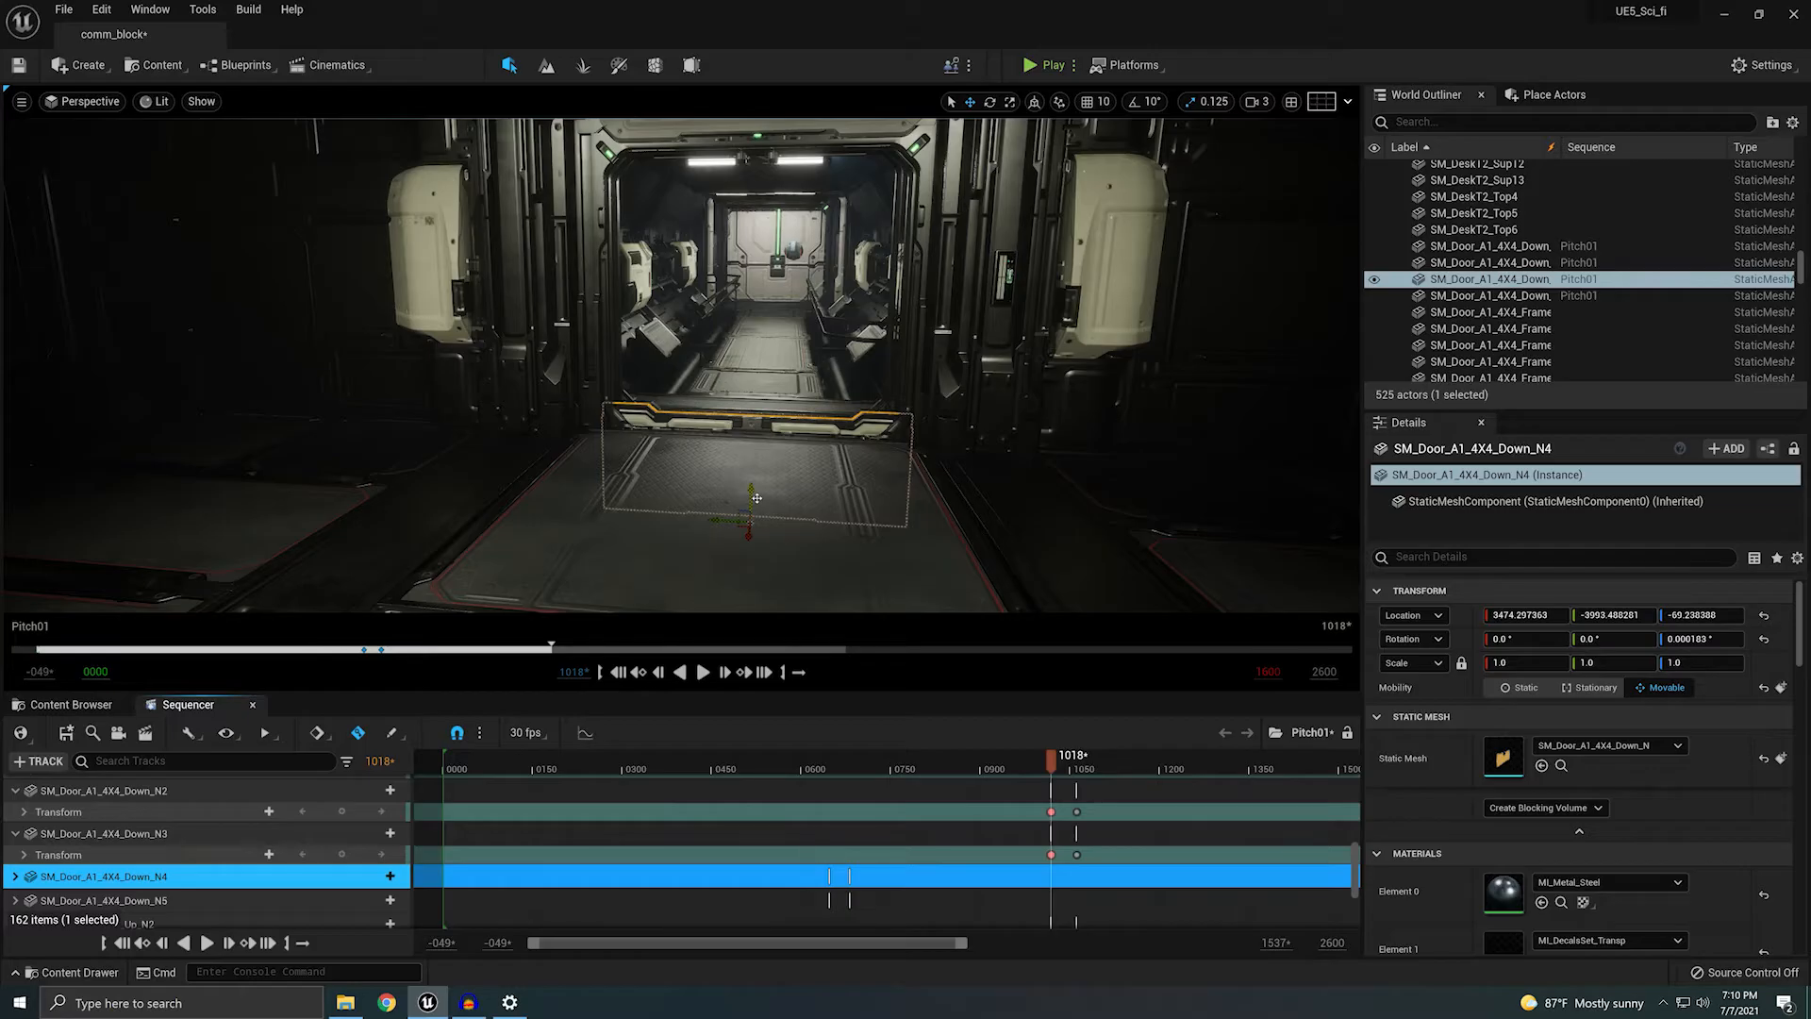
{"action": "left_click_drag", "start_coordinate": [752, 490], "coordinate": [752, 432]}
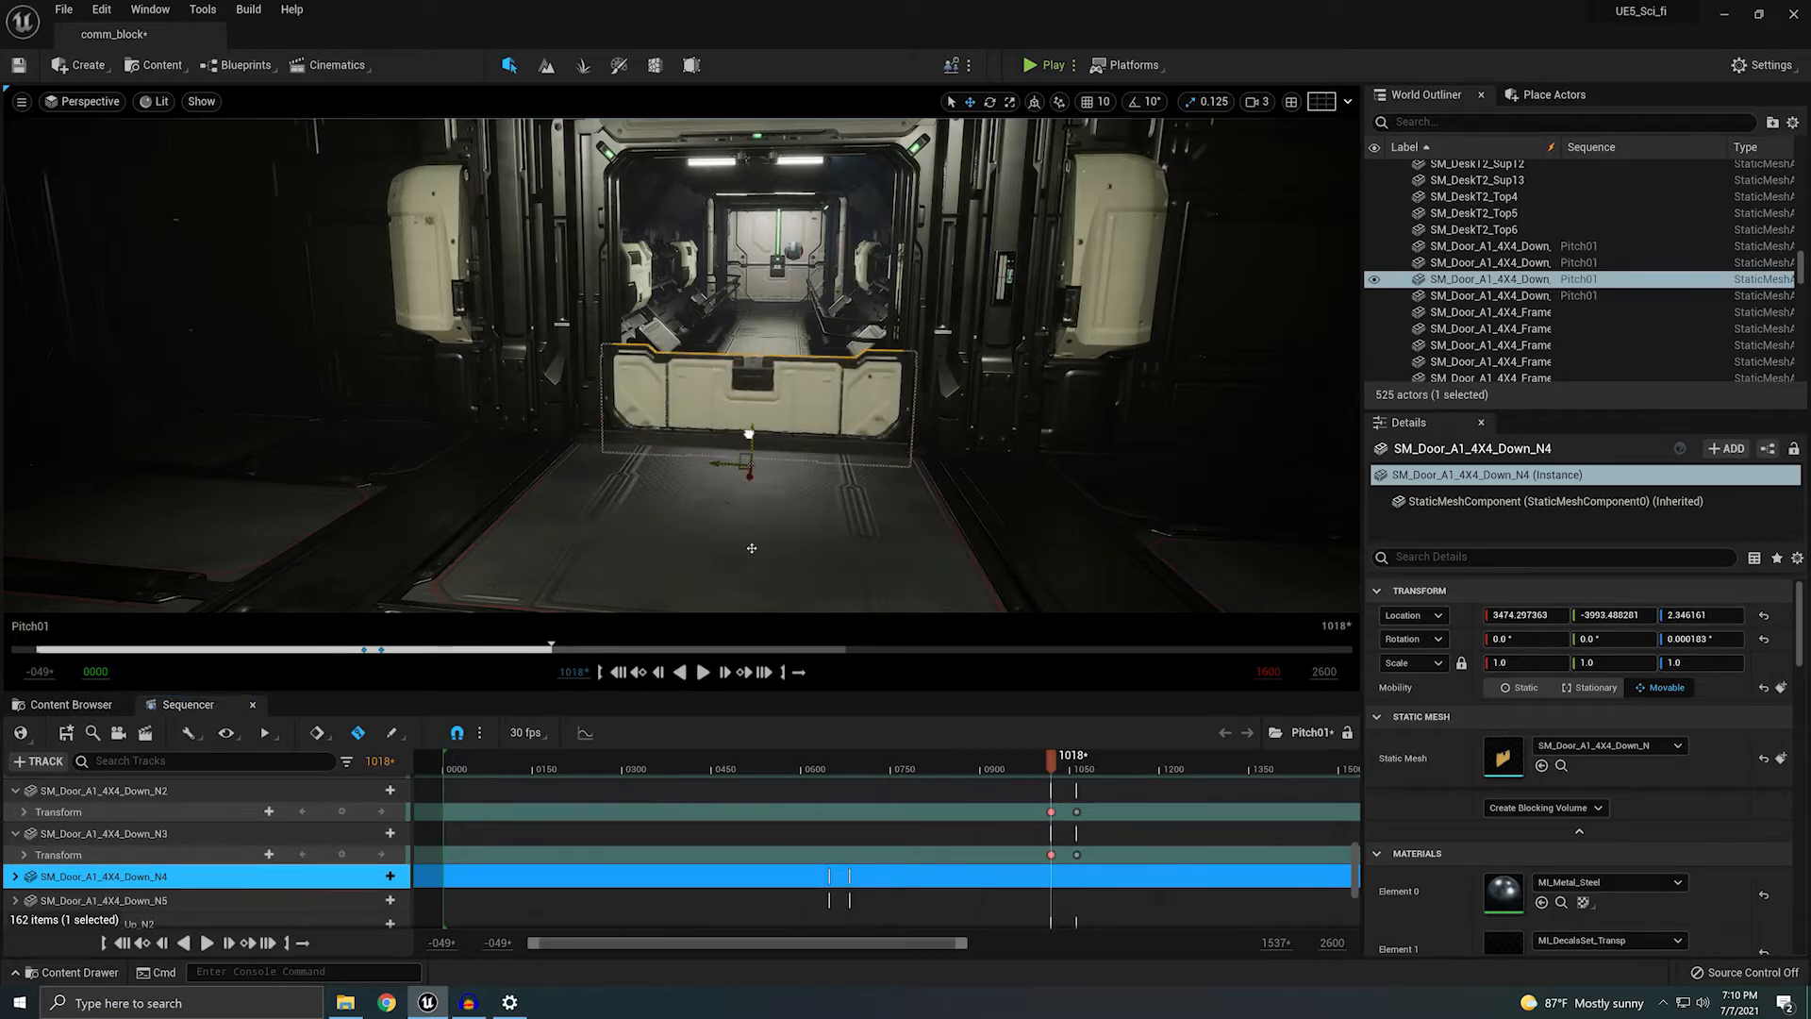
{"action": "left_click_drag", "start_coordinate": [1051, 767], "coordinate": [943, 786]}
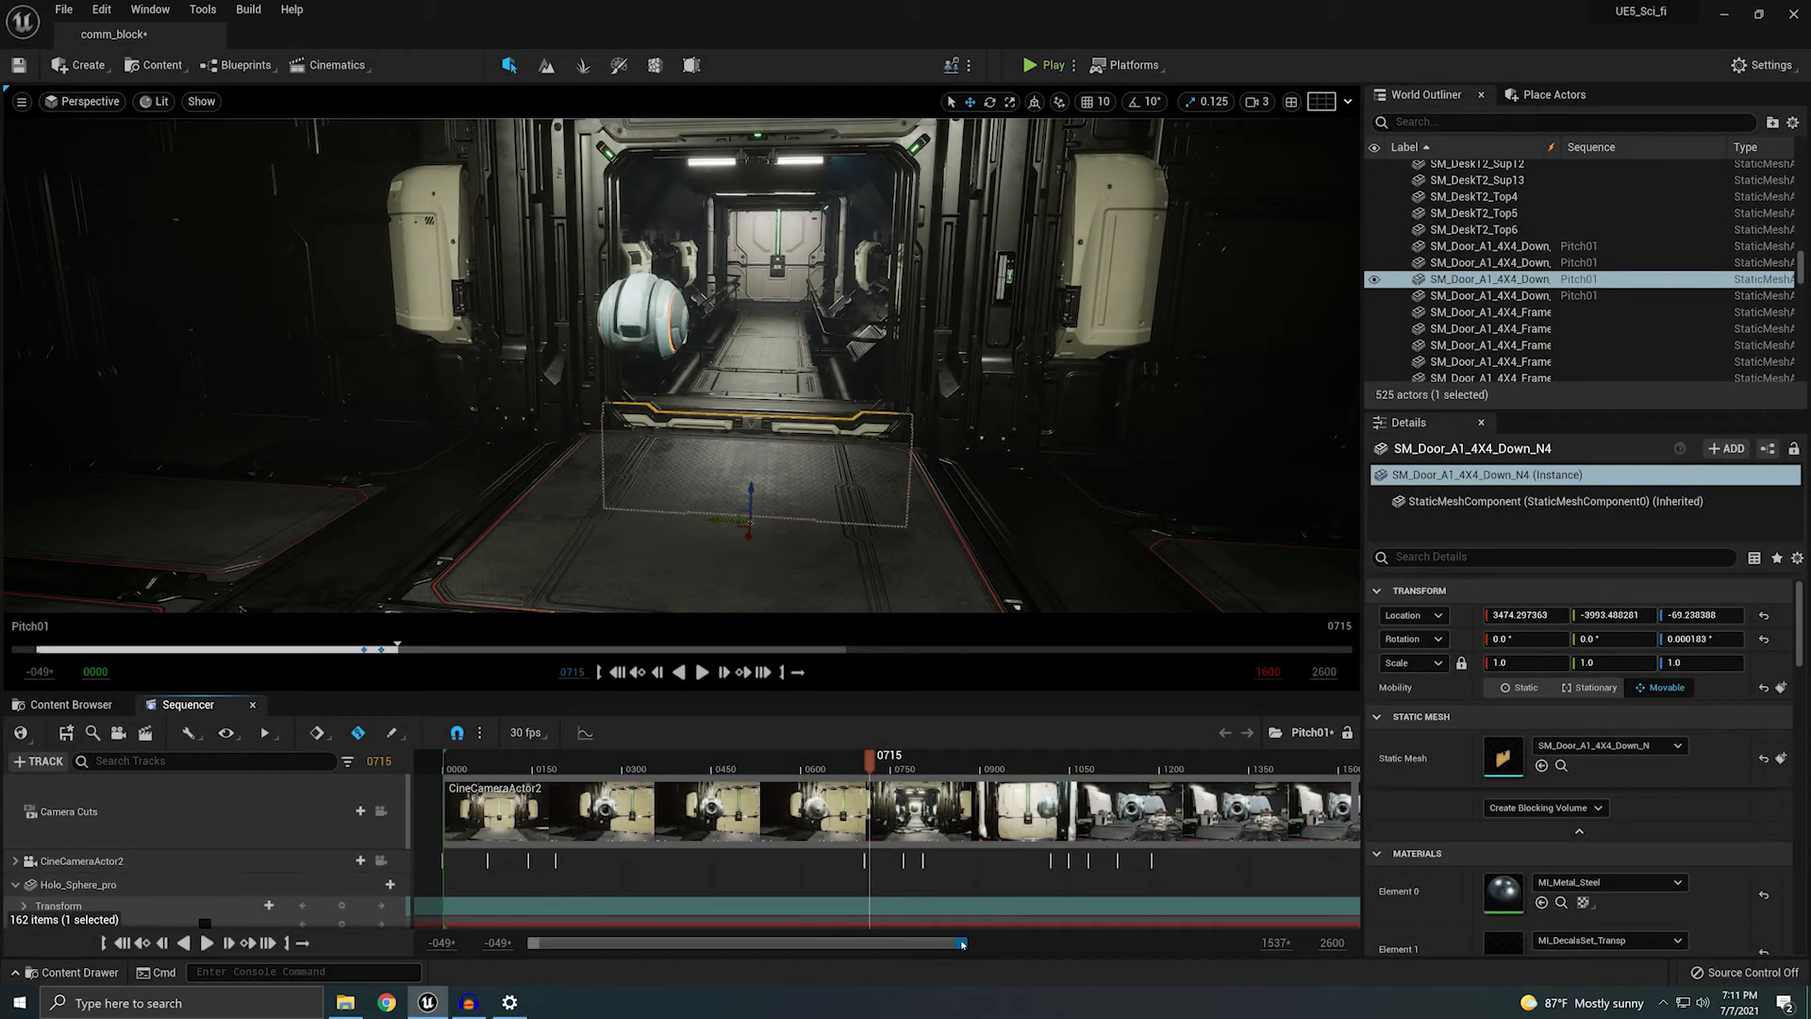
Step: Widen the visible timeline range to frame 2600 and trim the CineCameraActor2 camera cut to end at frame 1600
{"action": "left_click_drag", "start_coordinate": [961, 943], "coordinate": [1260, 928]}
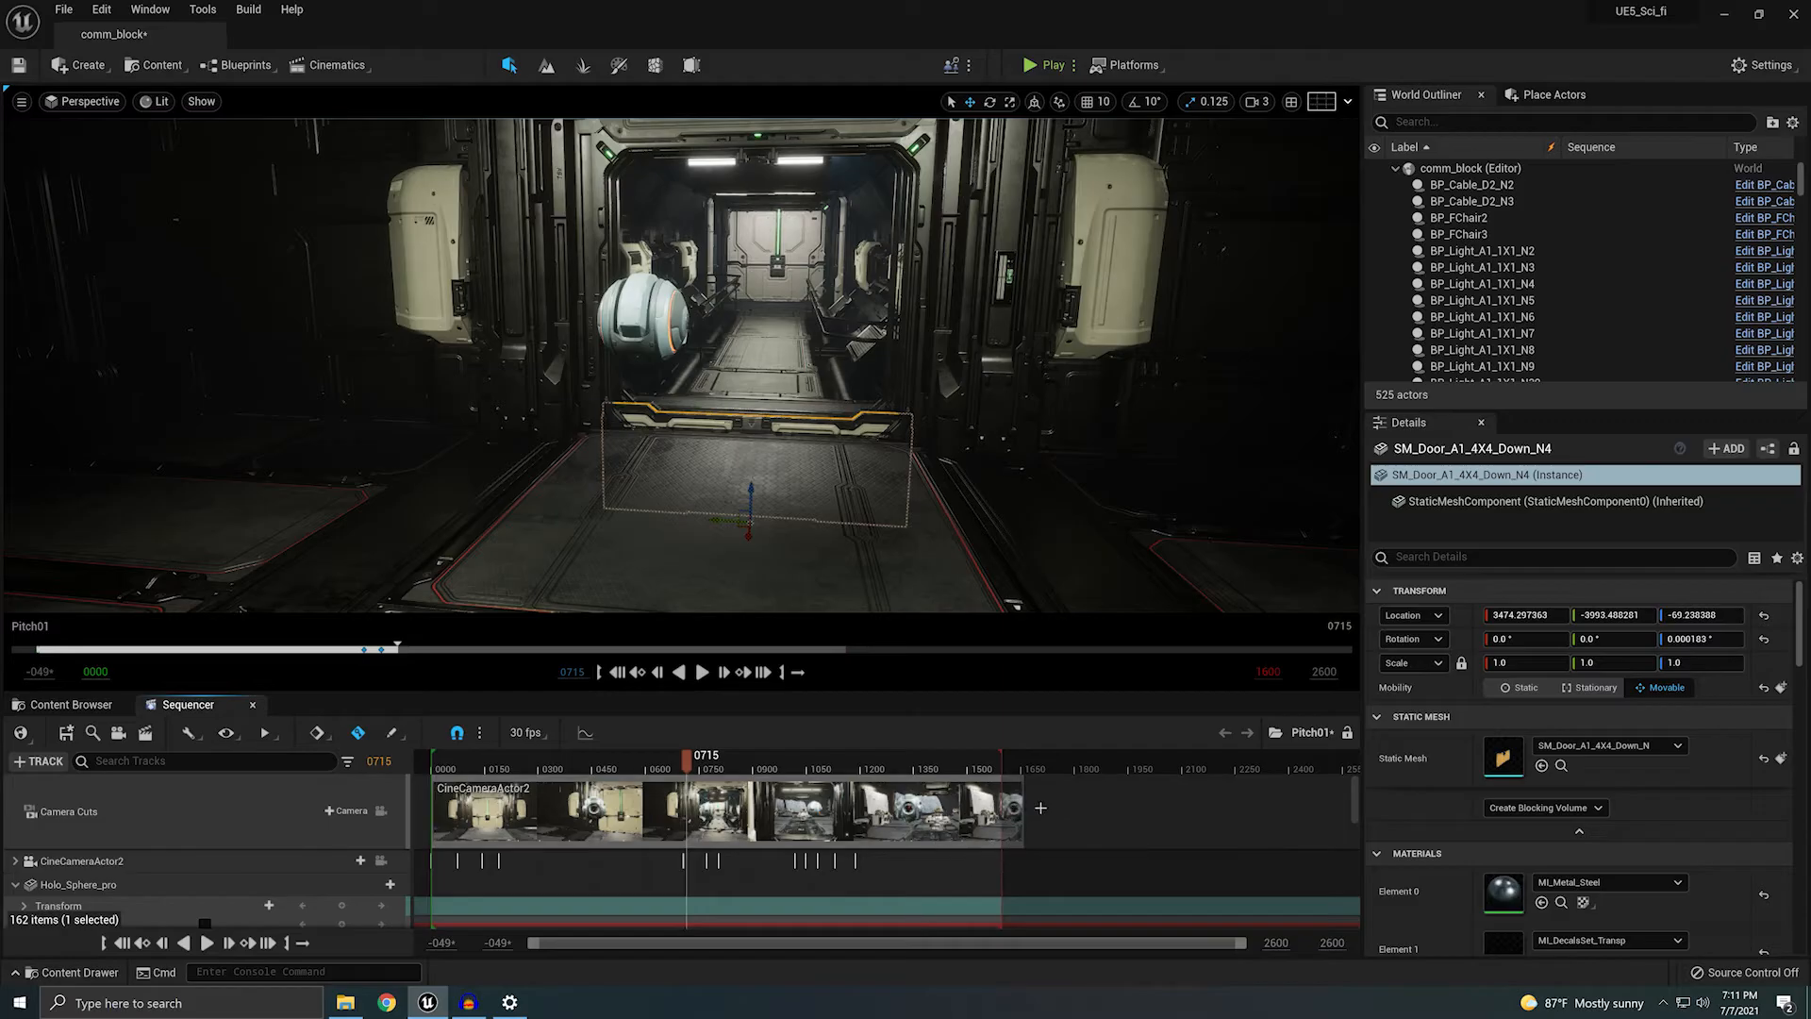
{"action": "left_click", "coordinate": [1026, 802]}
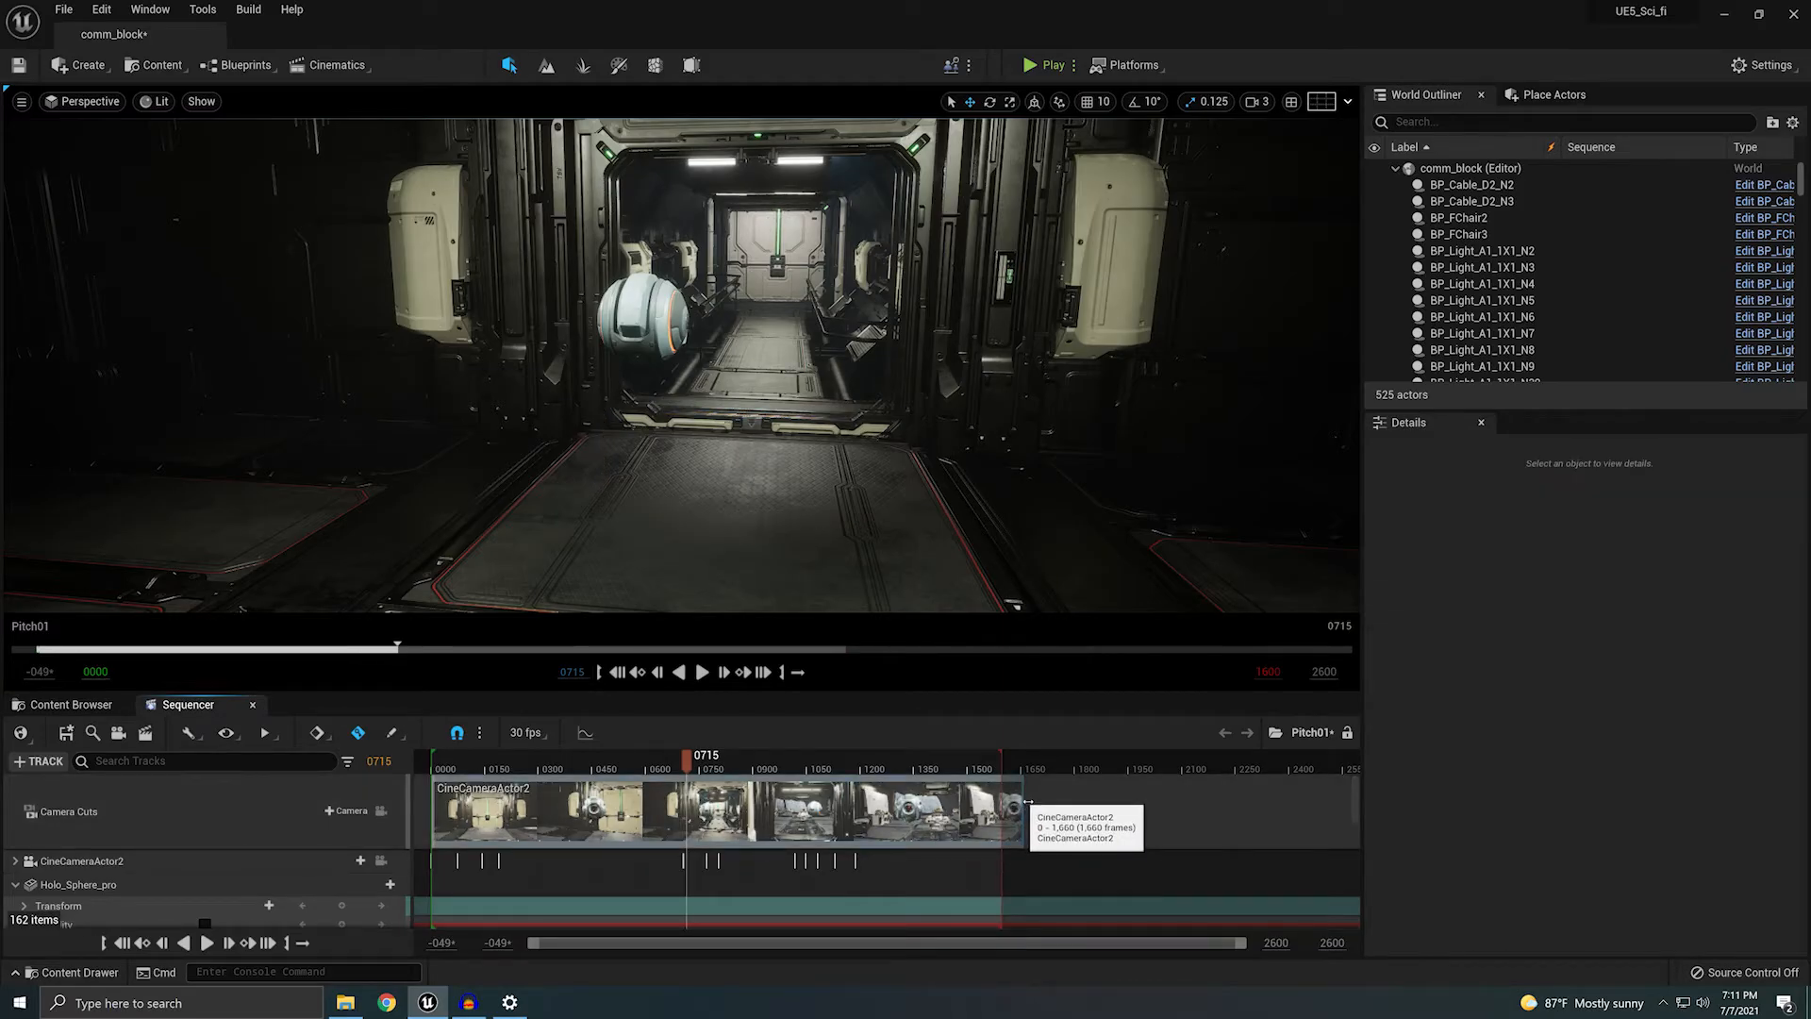
{"action": "mouse_move", "coordinate": [1028, 802]}
{"action": "left_mouse_down"}
{"action": "mouse_move", "coordinate": [842, 802]}
{"action": "mouse_move", "coordinate": [1006, 800]}
{"action": "left_mouse_up"}
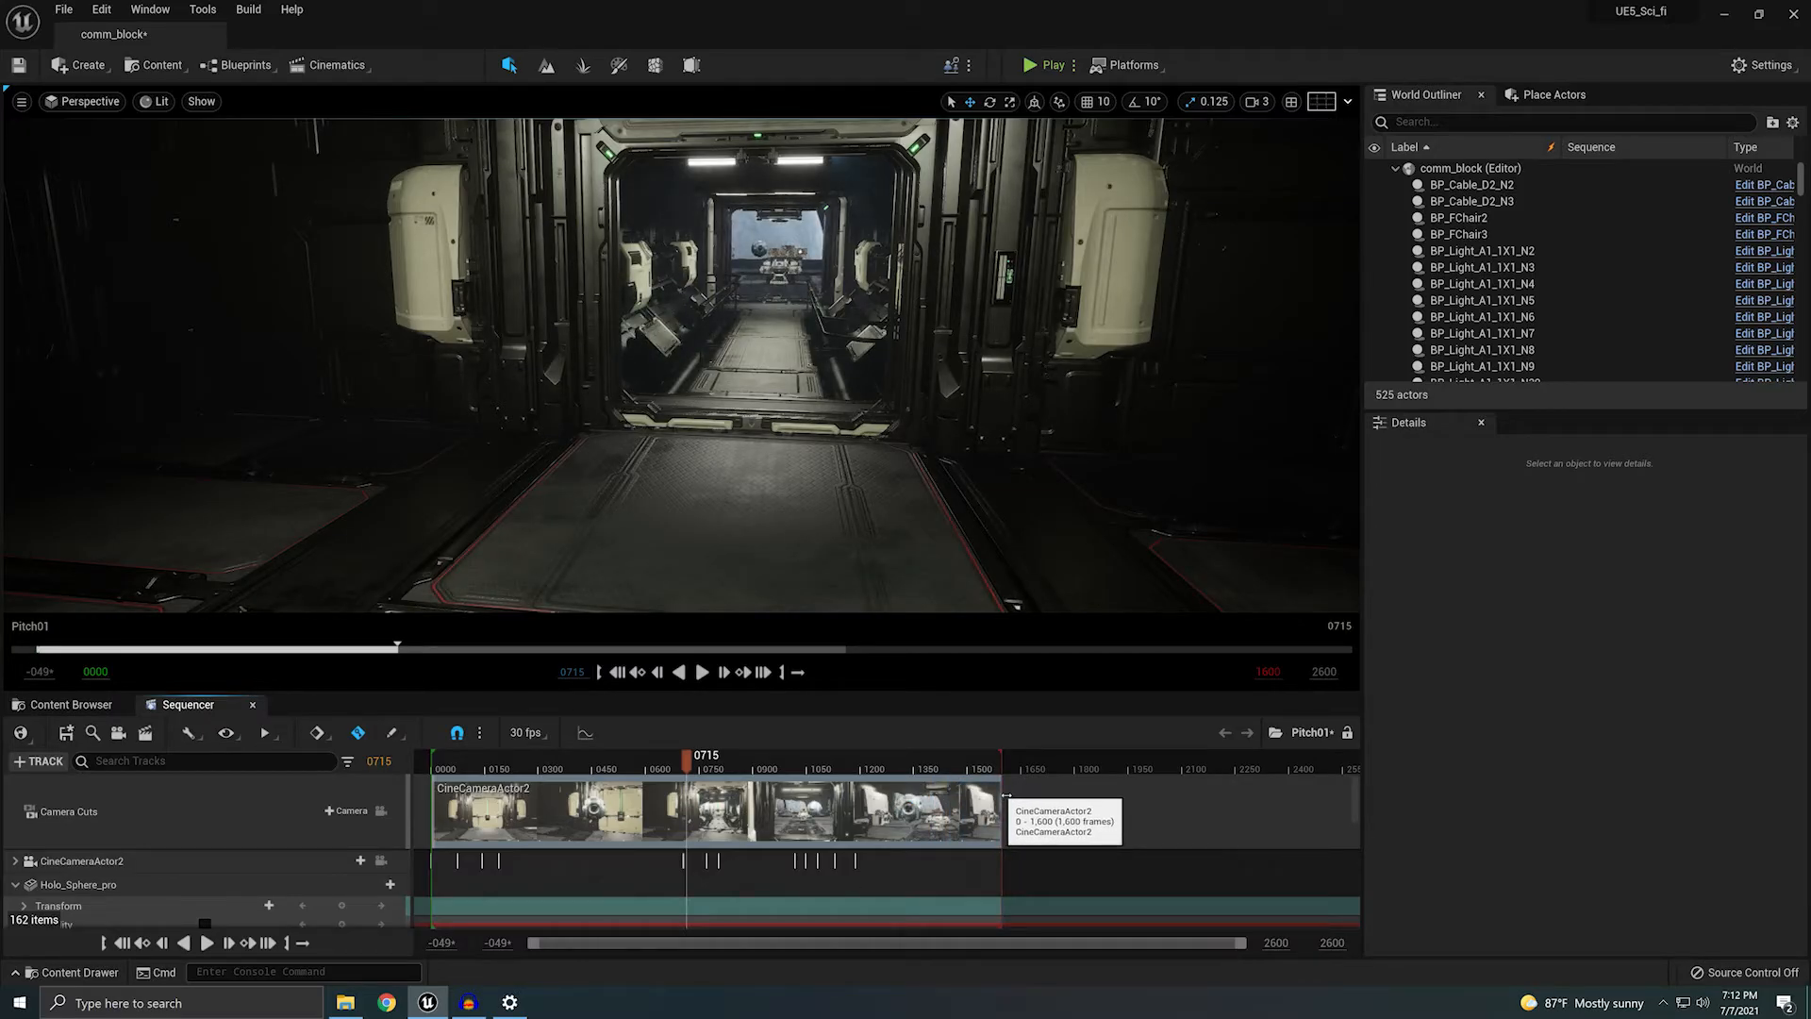
{"action": "left_click_drag", "start_coordinate": [1007, 797], "coordinate": [872, 808]}
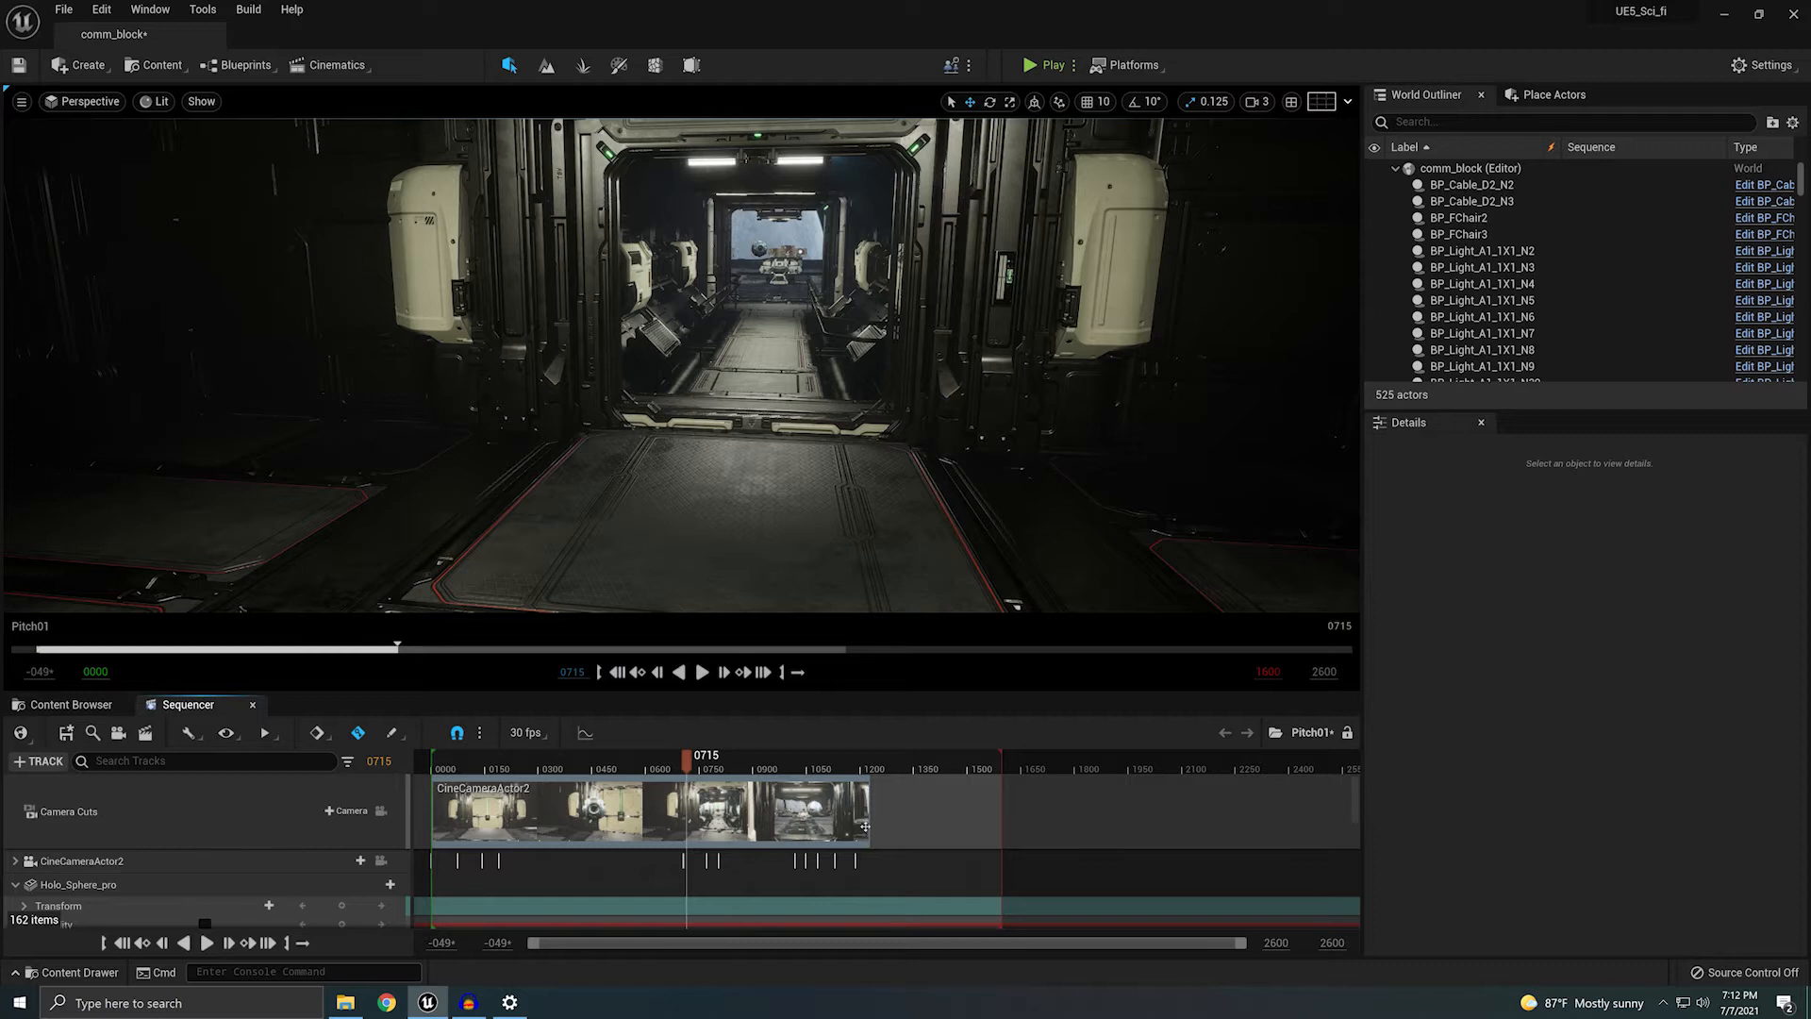
{"action": "left_click_drag", "start_coordinate": [869, 815], "coordinate": [1000, 816]}
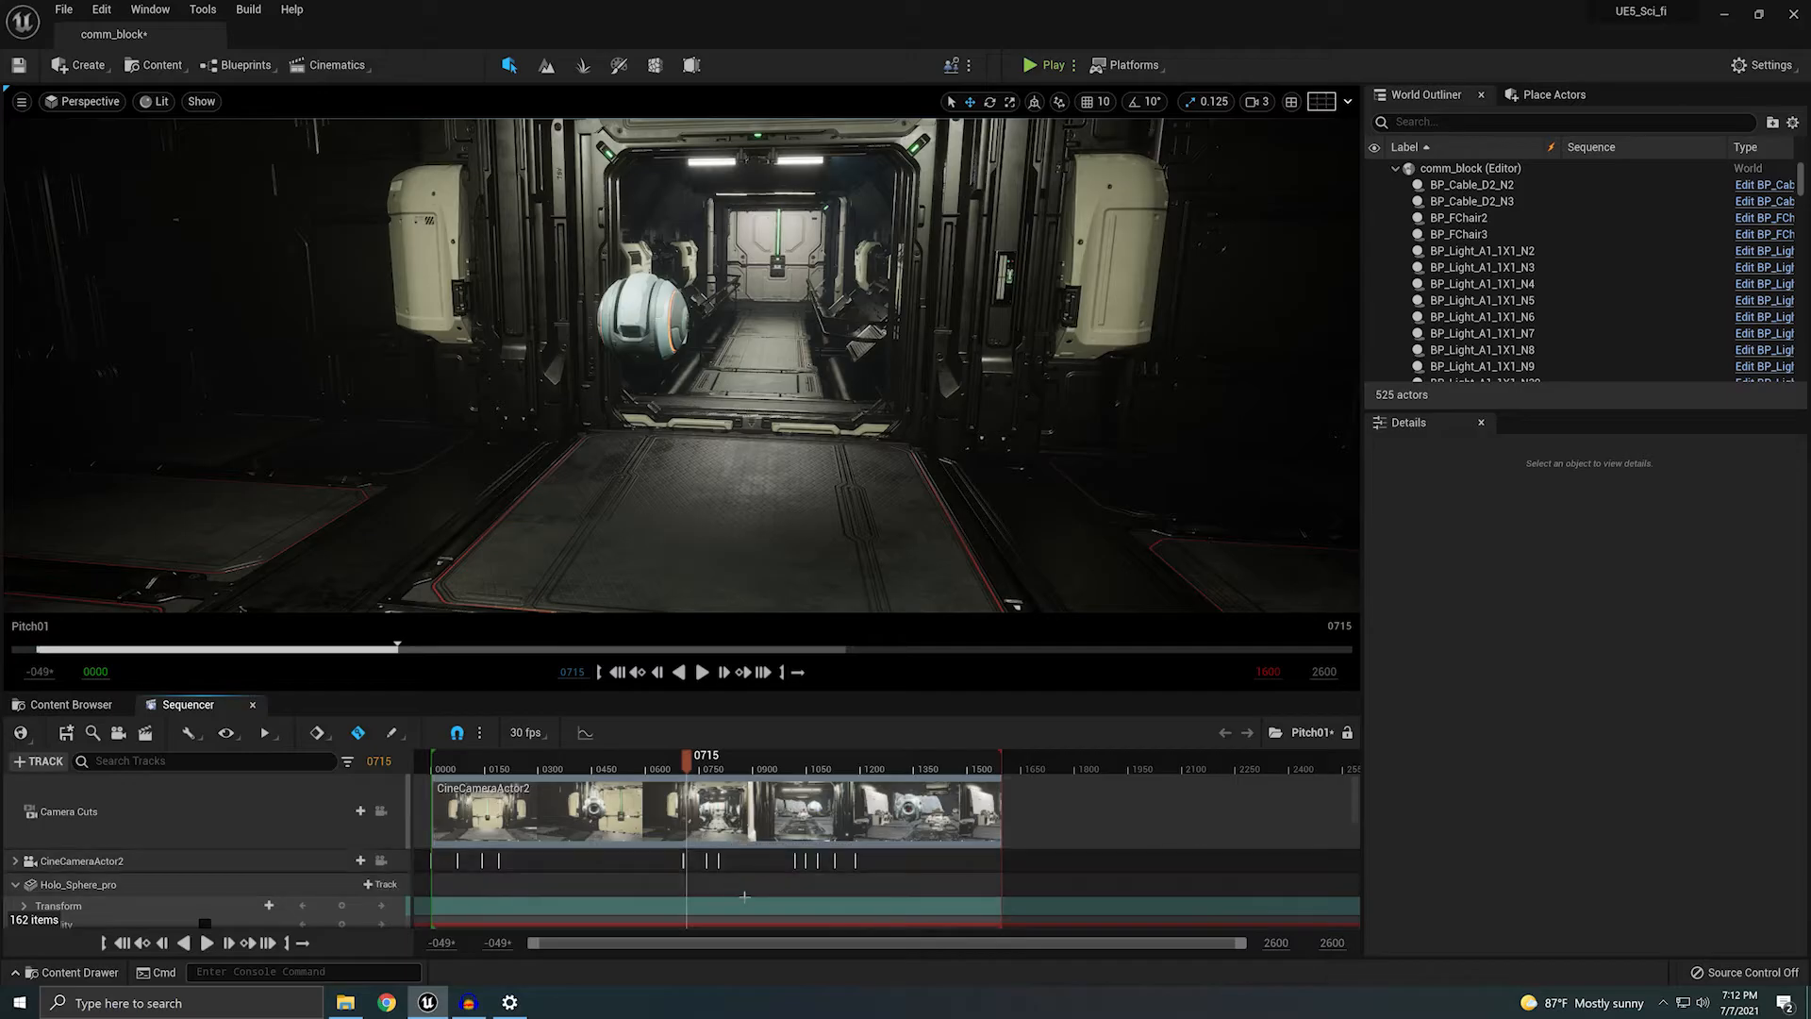
Step: Choose Cinematic Viewport as the viewport type and move the playhead to frame 821
{"action": "left_click", "coordinate": [104, 102]}
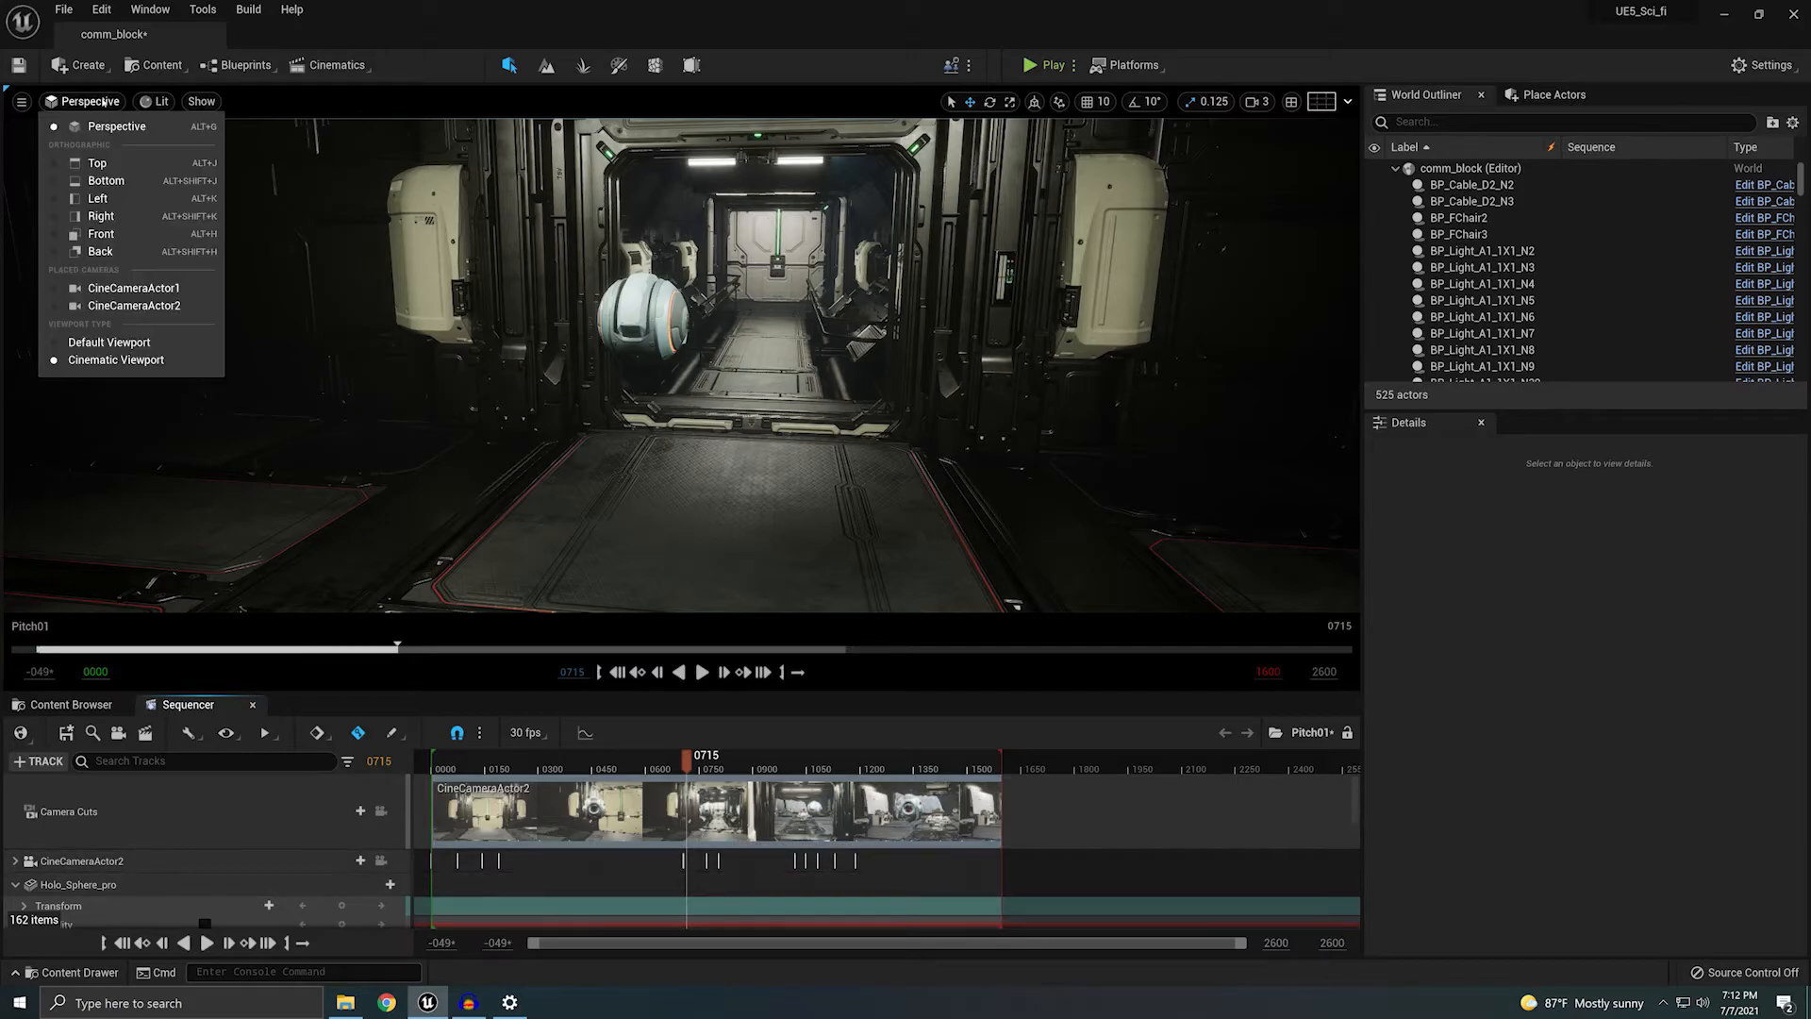
{"action": "left_click", "coordinate": [116, 359]}
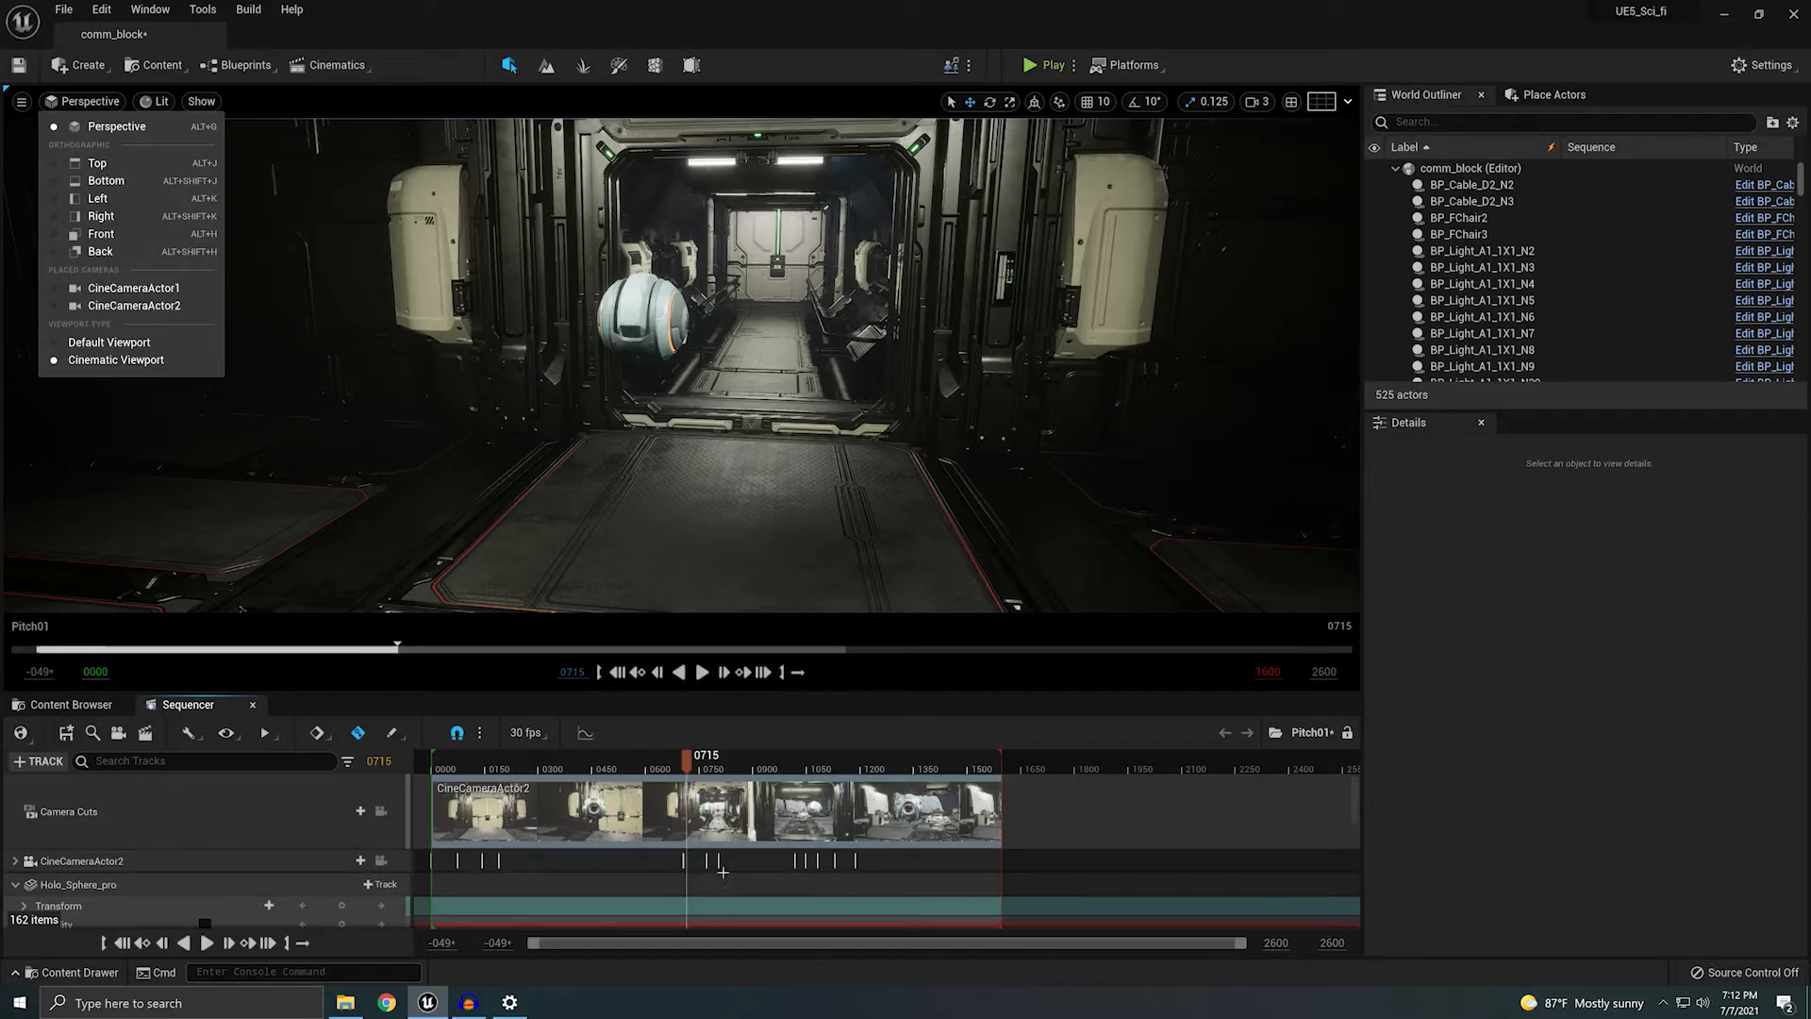
{"action": "left_click", "coordinate": [692, 760]}
{"action": "left_click", "coordinate": [723, 769]}
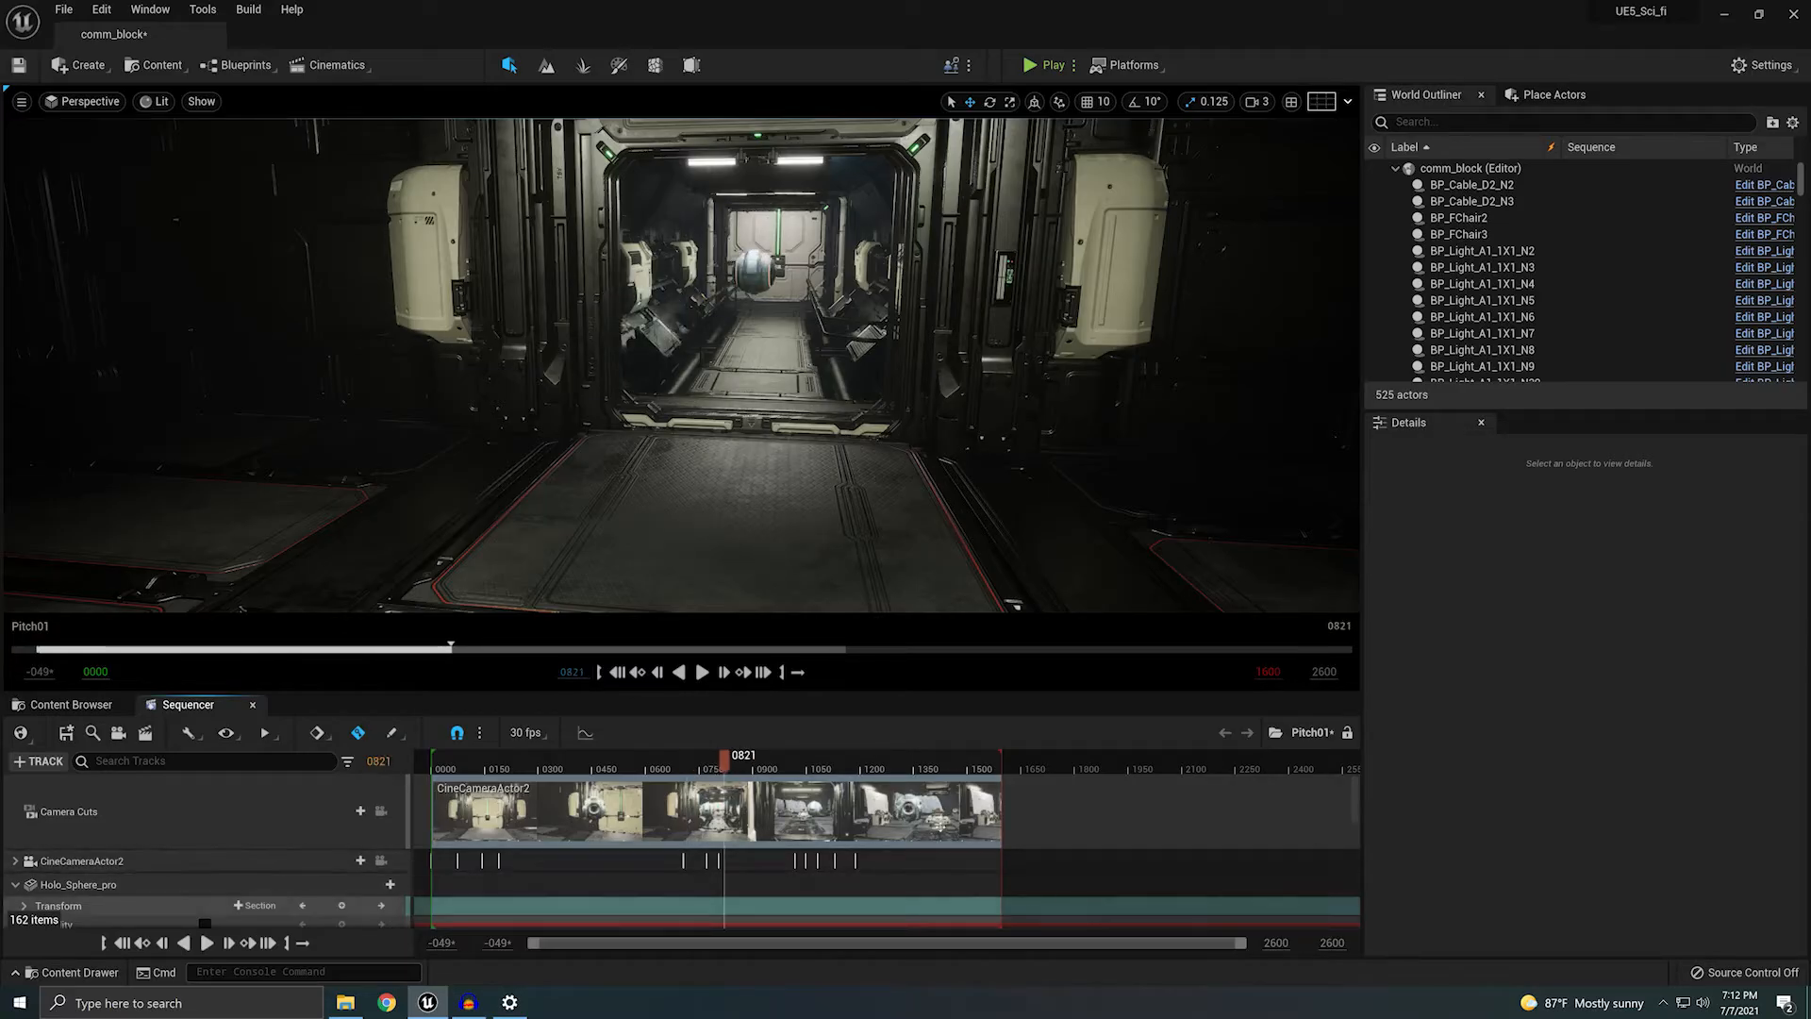
Step: Set the playback range stop time to 2250, and return it to 1600
{"action": "left_click", "coordinate": [1270, 672]}
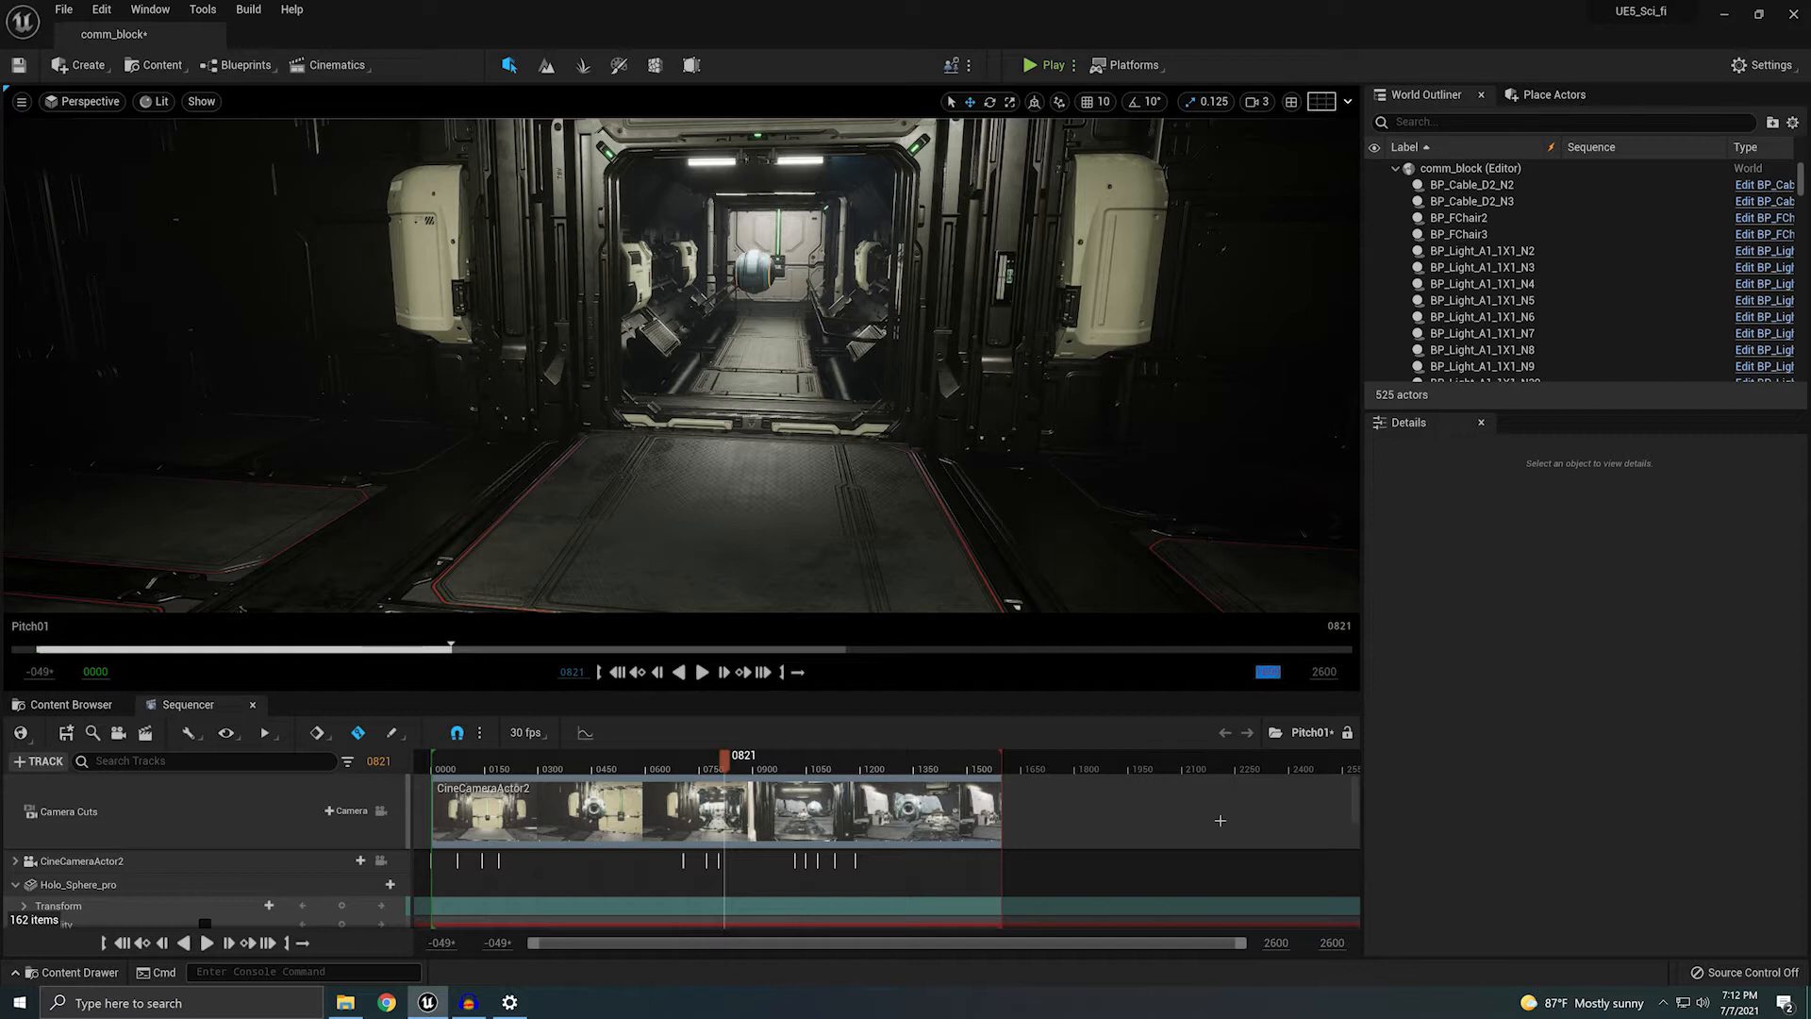
{"action": "type", "text": "2250"}
{"action": "key", "text": "Return"}
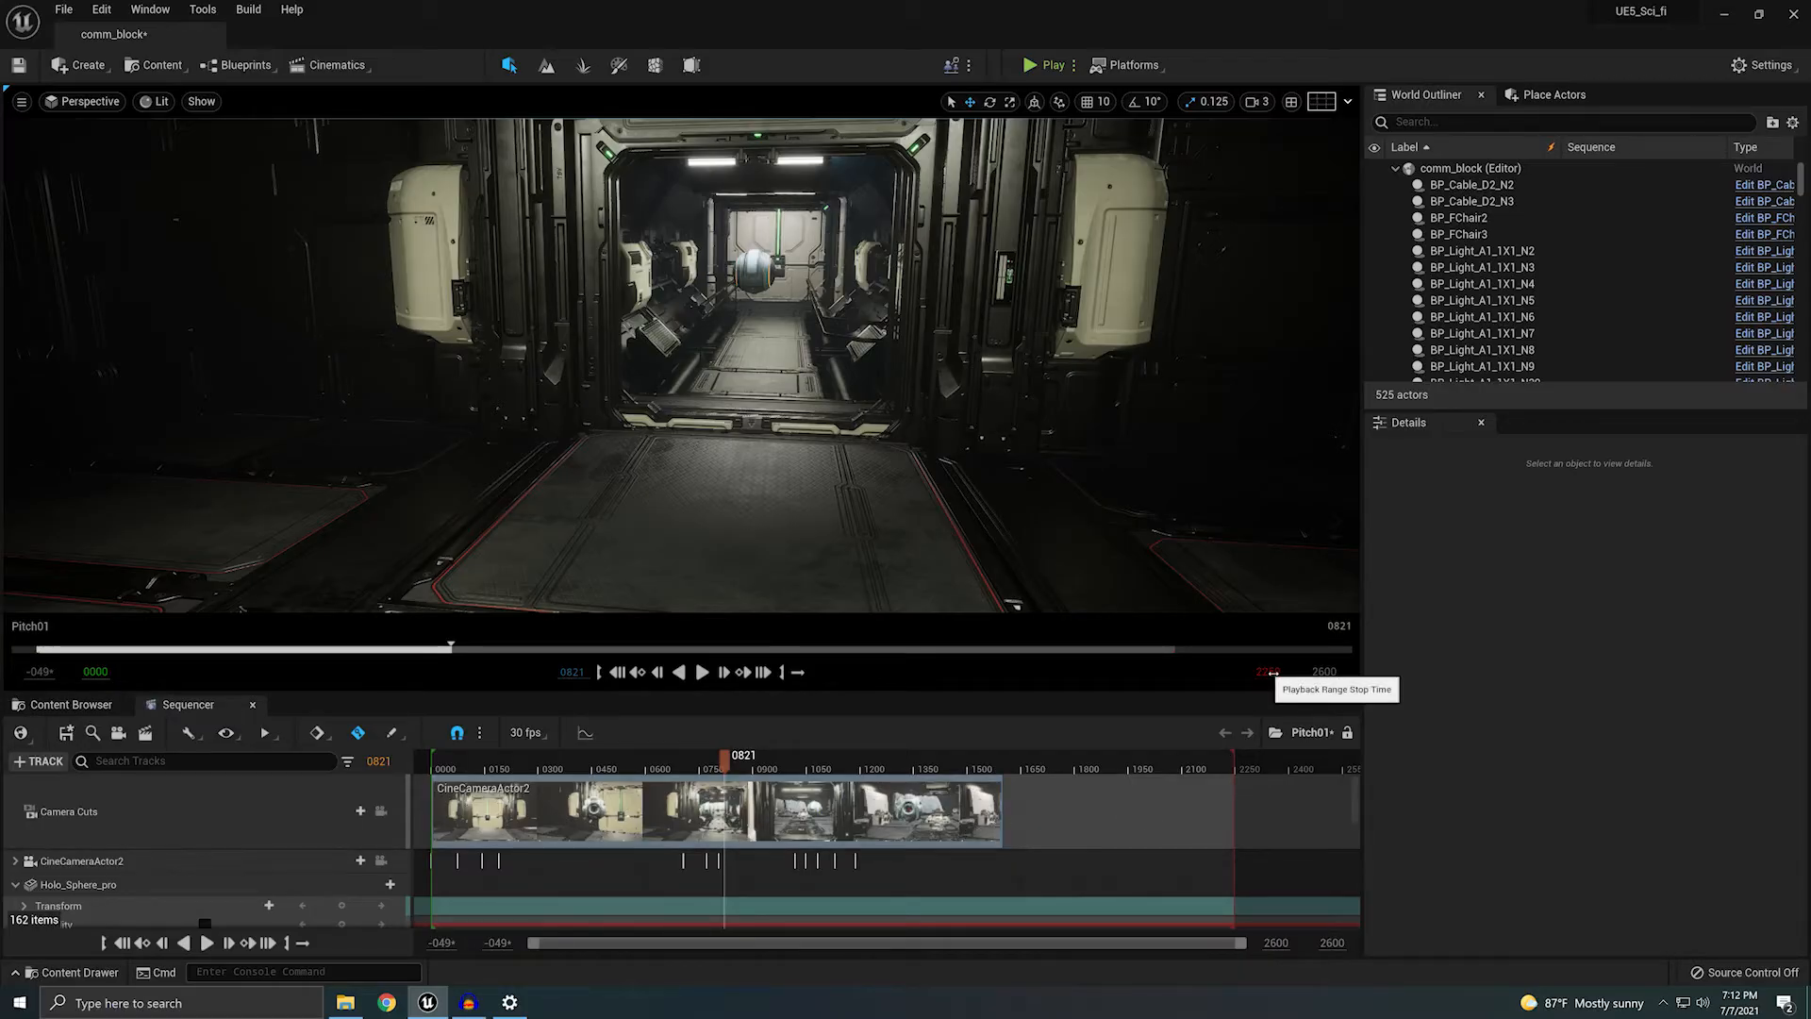
{"action": "left_click", "coordinate": [1268, 672]}
{"action": "type", "text": "1600"}
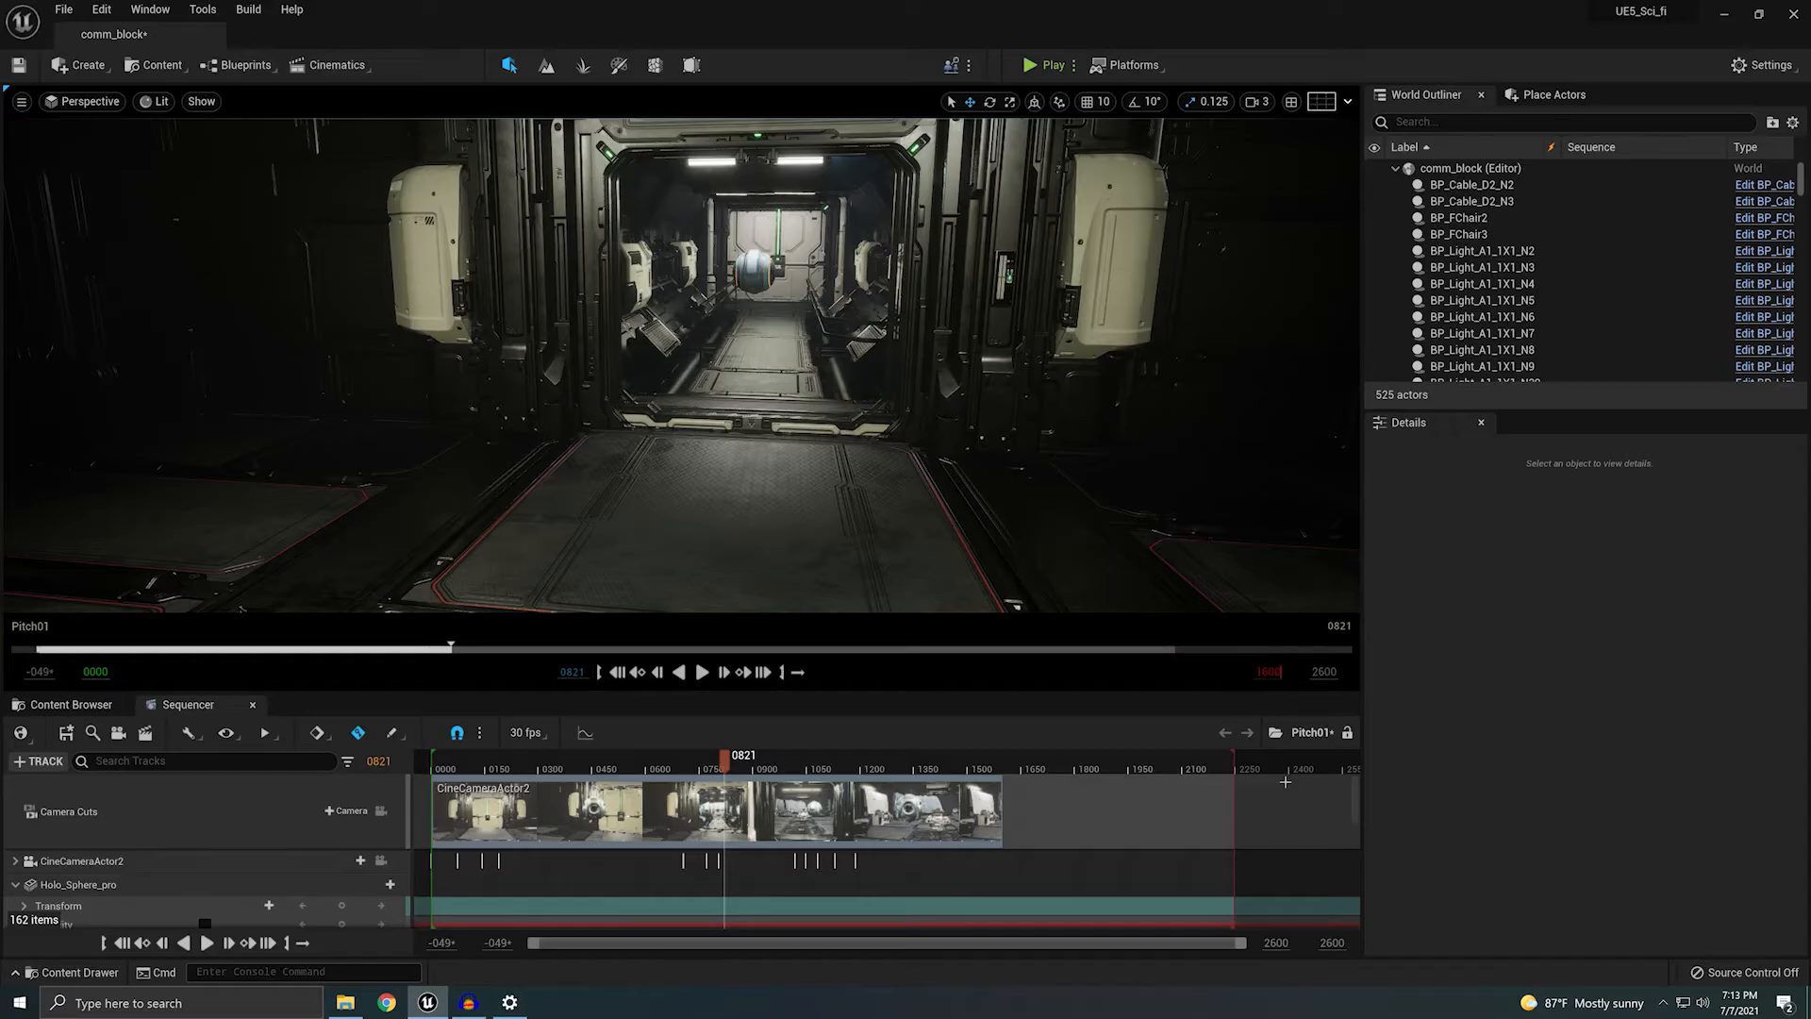
{"action": "key", "text": "Return"}
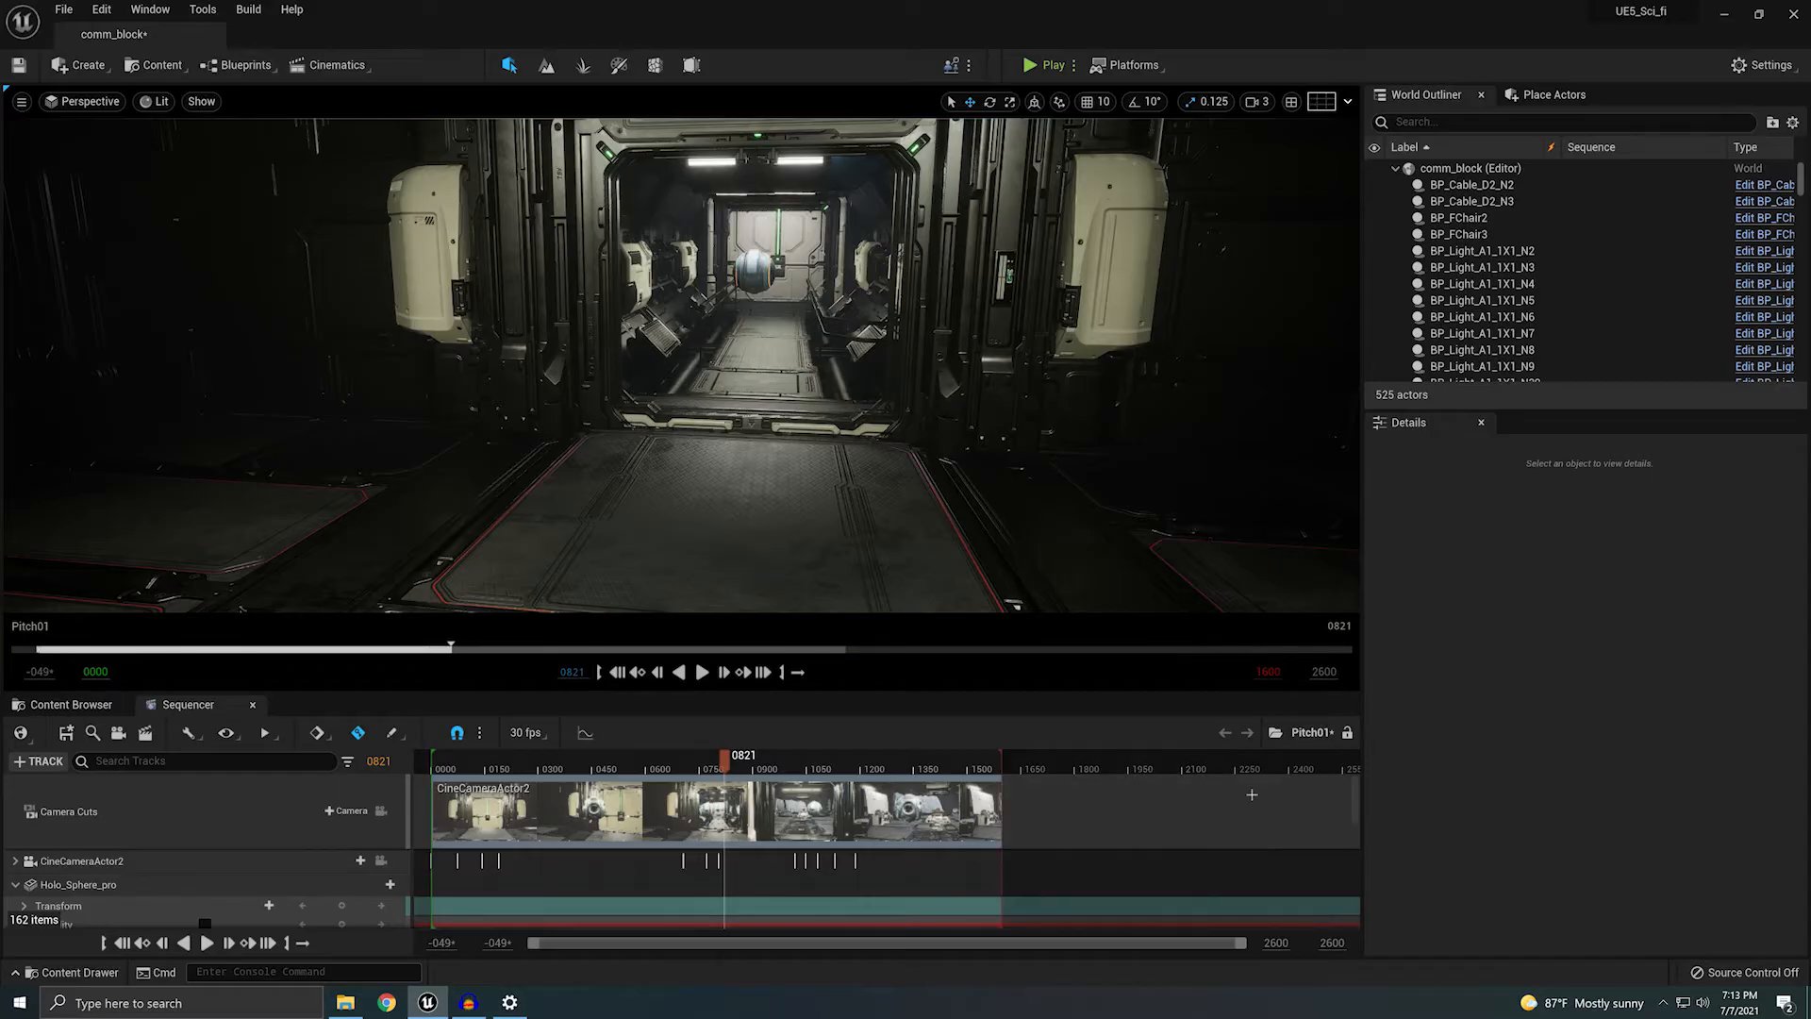
Step: Try extending the playback end marker on the timeline, undo it, and set the timeline's working range end to 1600
{"action": "mouse_move", "coordinate": [1002, 760]}
{"action": "left_mouse_down"}
{"action": "mouse_move", "coordinate": [1247, 769]}
{"action": "mouse_move", "coordinate": [1106, 792]}
{"action": "left_mouse_up"}
{"action": "key", "text": "ctrl+z"}
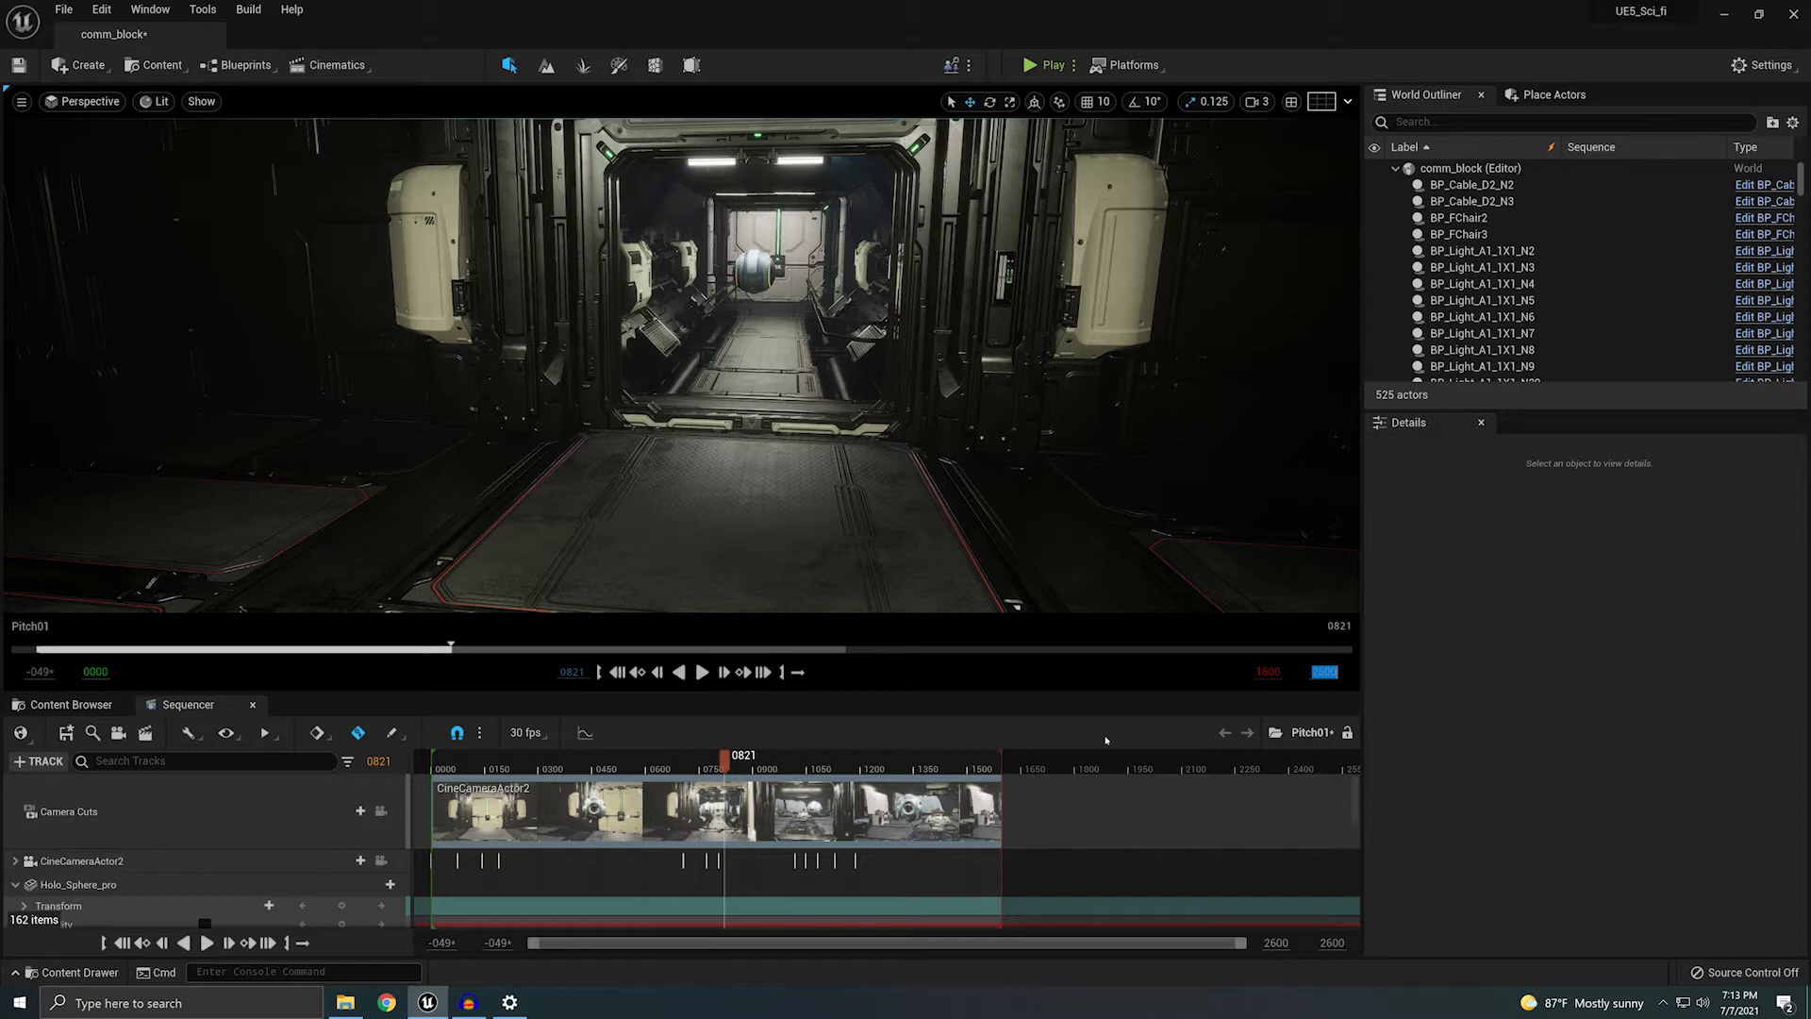
{"action": "type", "text": "1600"}
{"action": "key", "text": "Return"}
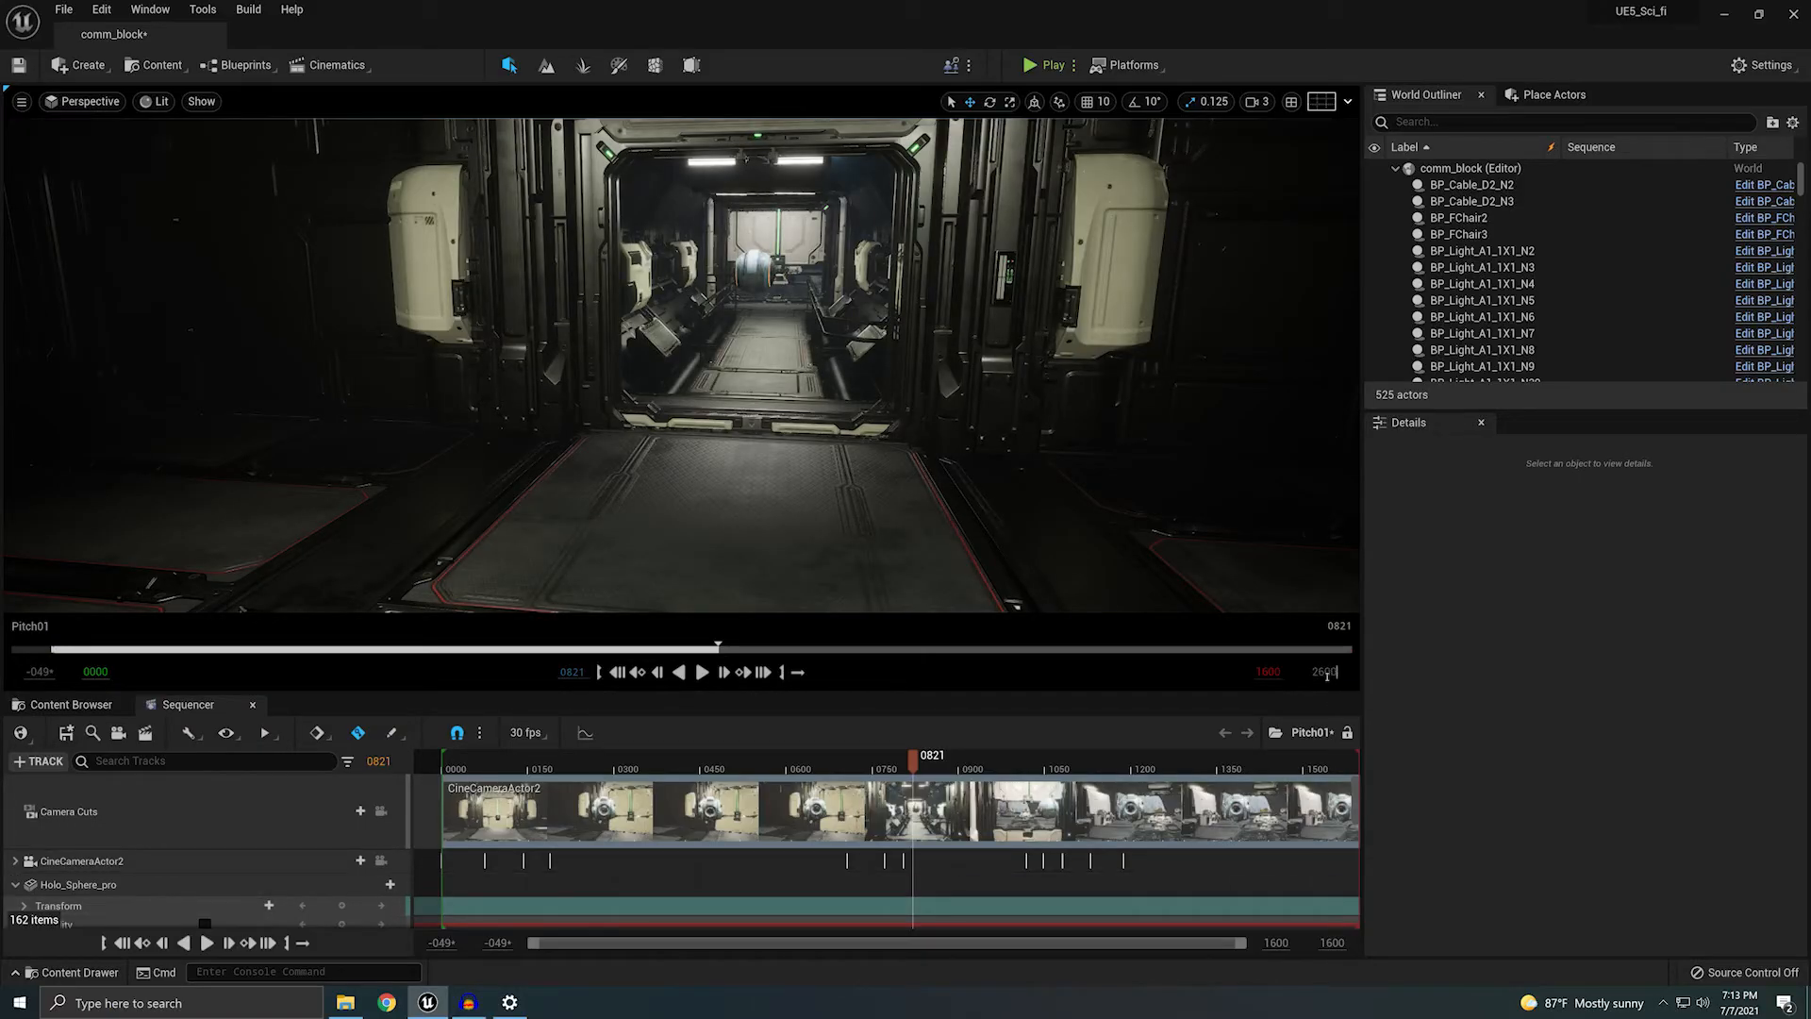
Step: Set the timeline's working range end to 2600 and scrub the playhead to frame 1067
{"action": "left_click", "coordinate": [1327, 672]}
{"action": "type", "text": "2600"}
{"action": "key", "text": "Return"}
{"action": "scroll", "coordinate": [1077, 849], "scroll_direction": "down", "scroll_amount": 5, "text": "ctrl"}
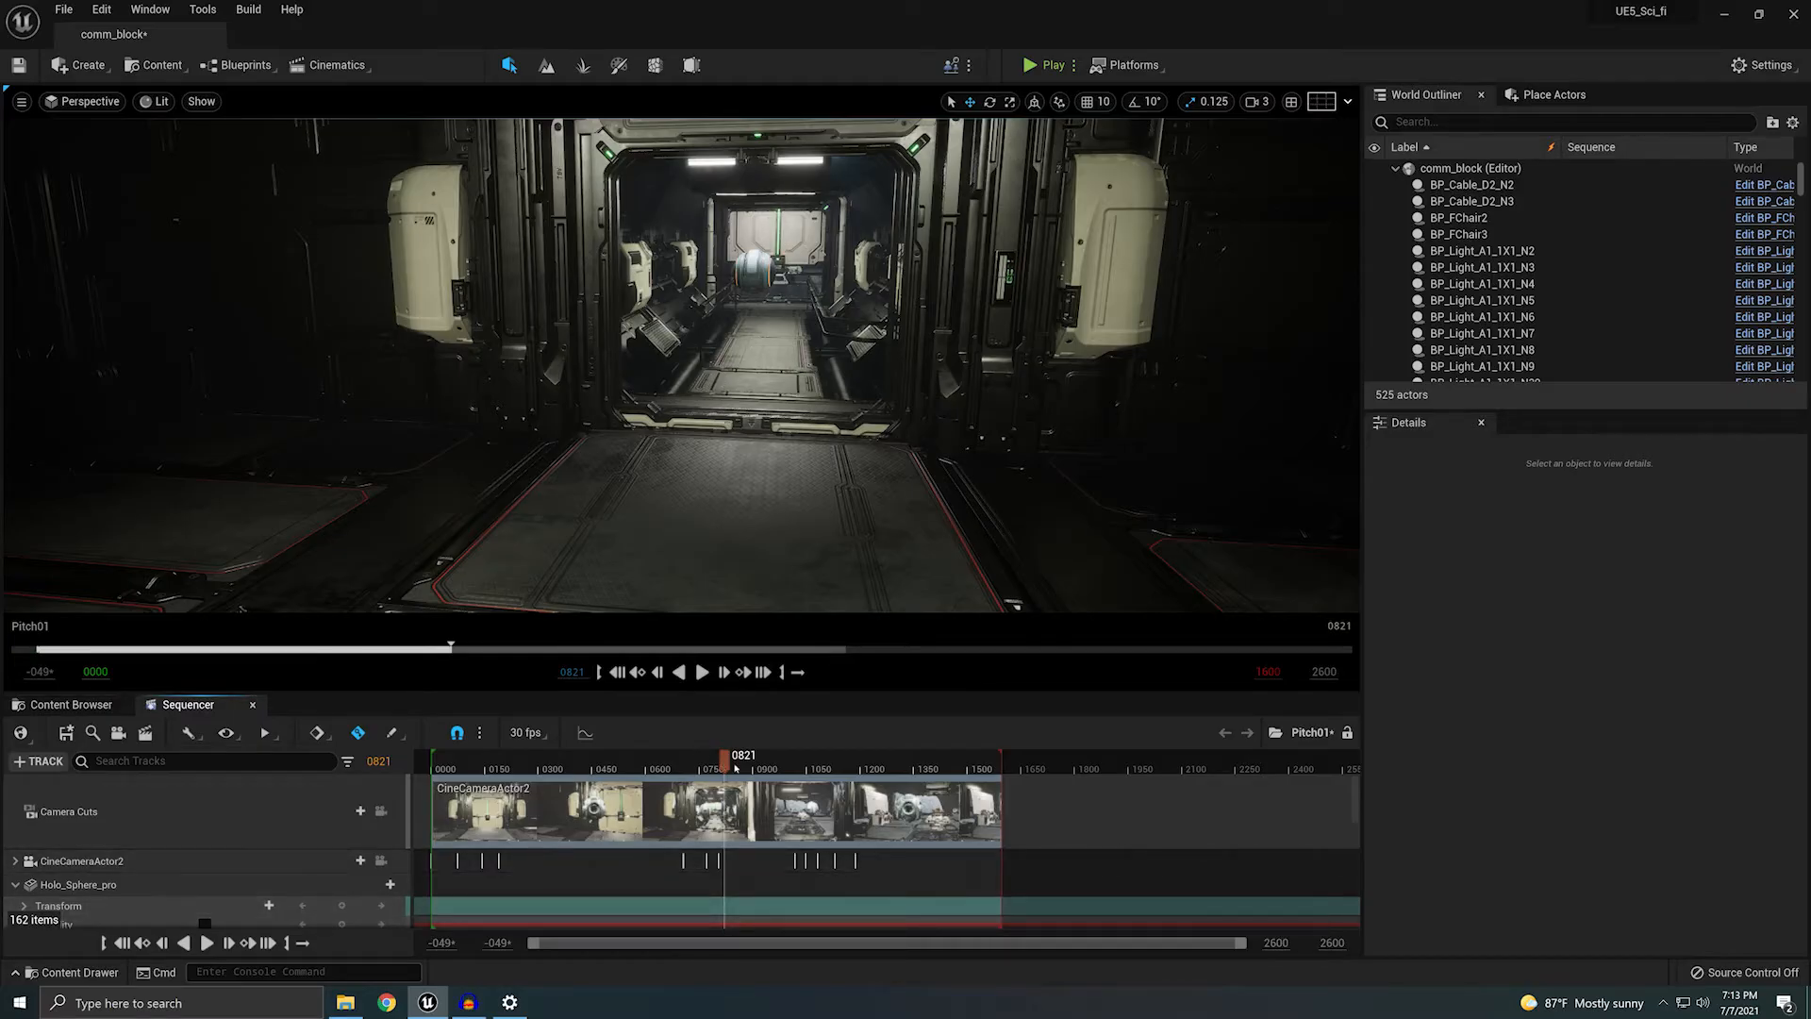
{"action": "left_click_drag", "start_coordinate": [736, 767], "coordinate": [813, 765]}
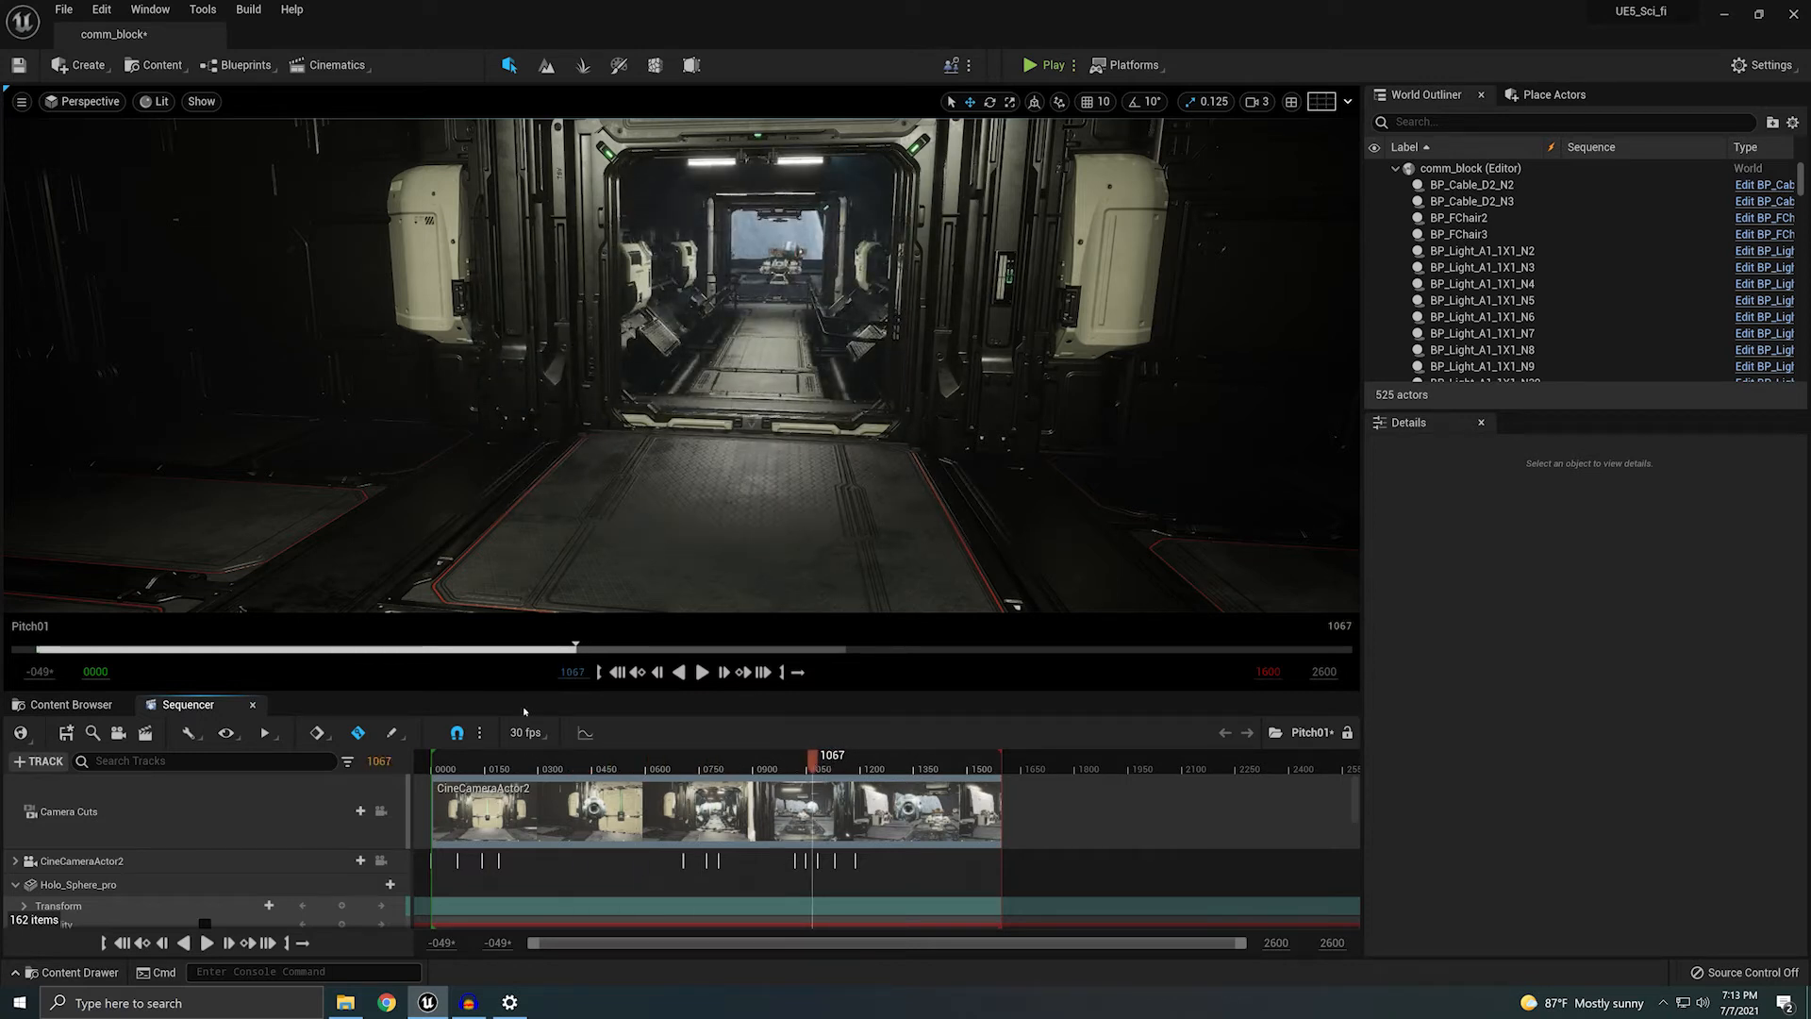
Step: Jump the playhead to frame 750, to frame 900, and scrub it on to frame 1093
{"action": "left_click", "coordinate": [572, 671]}
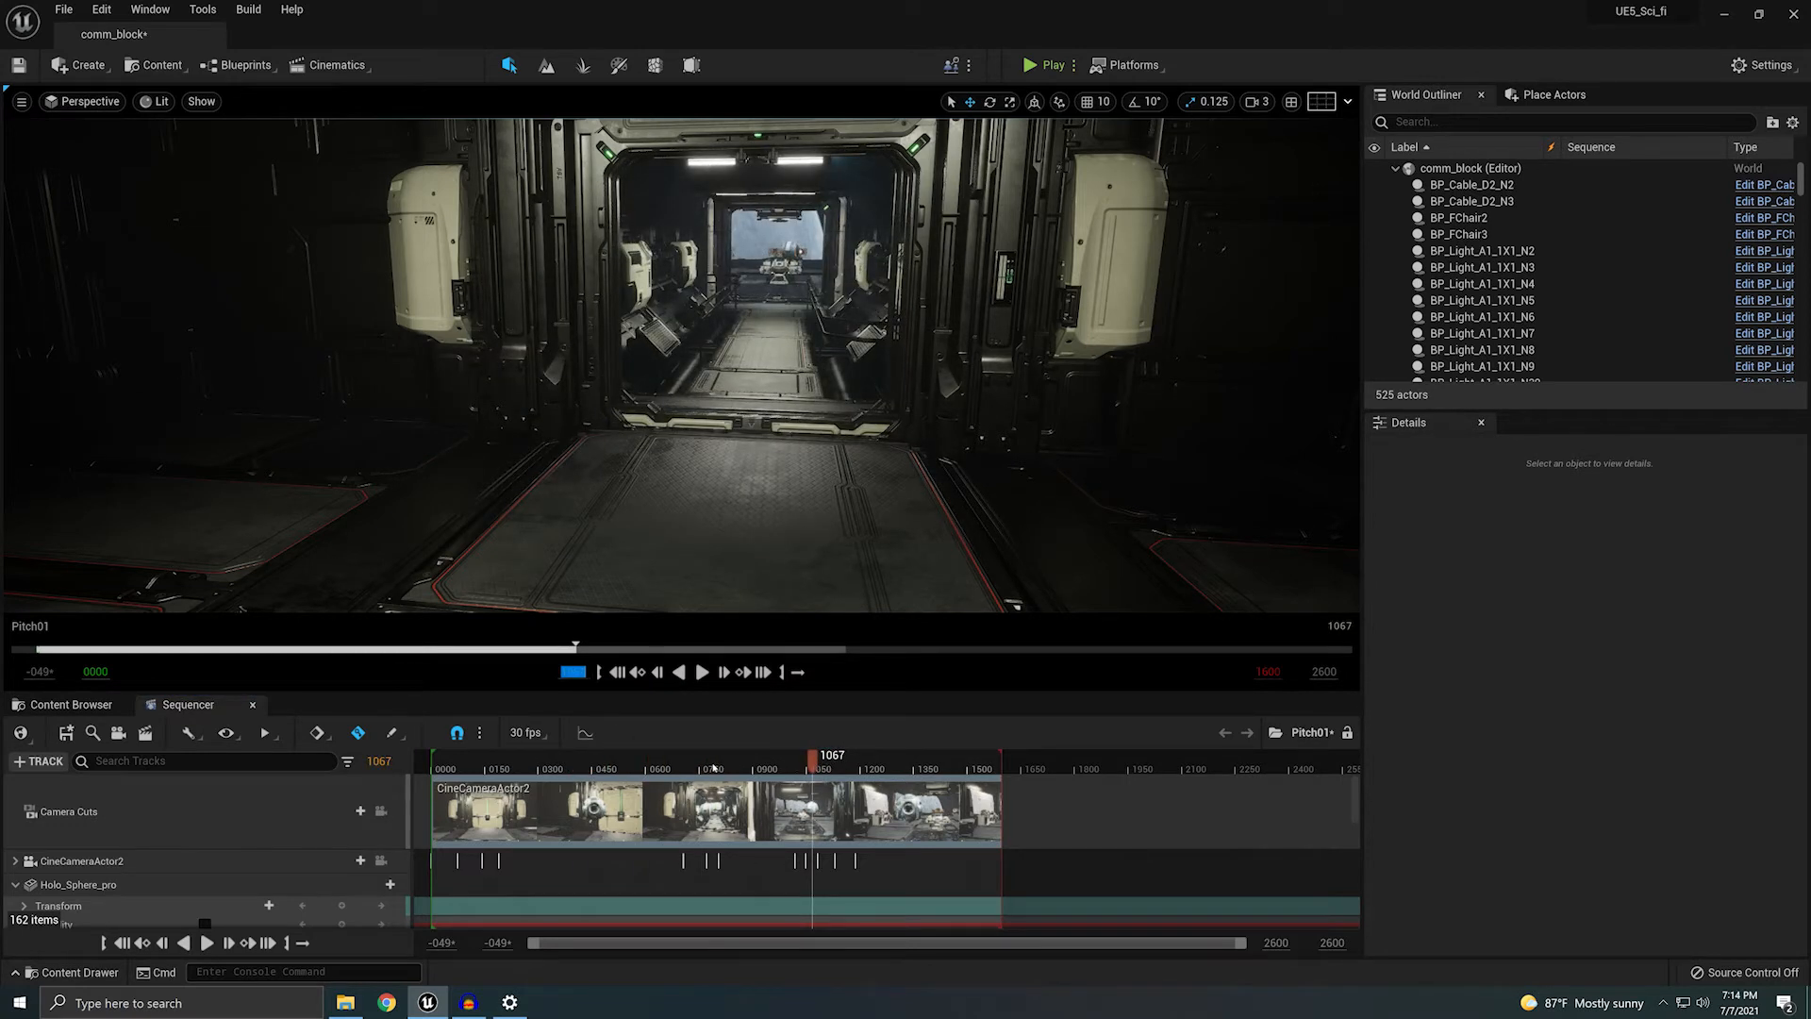
{"action": "type", "text": "750"}
{"action": "key", "text": "Return"}
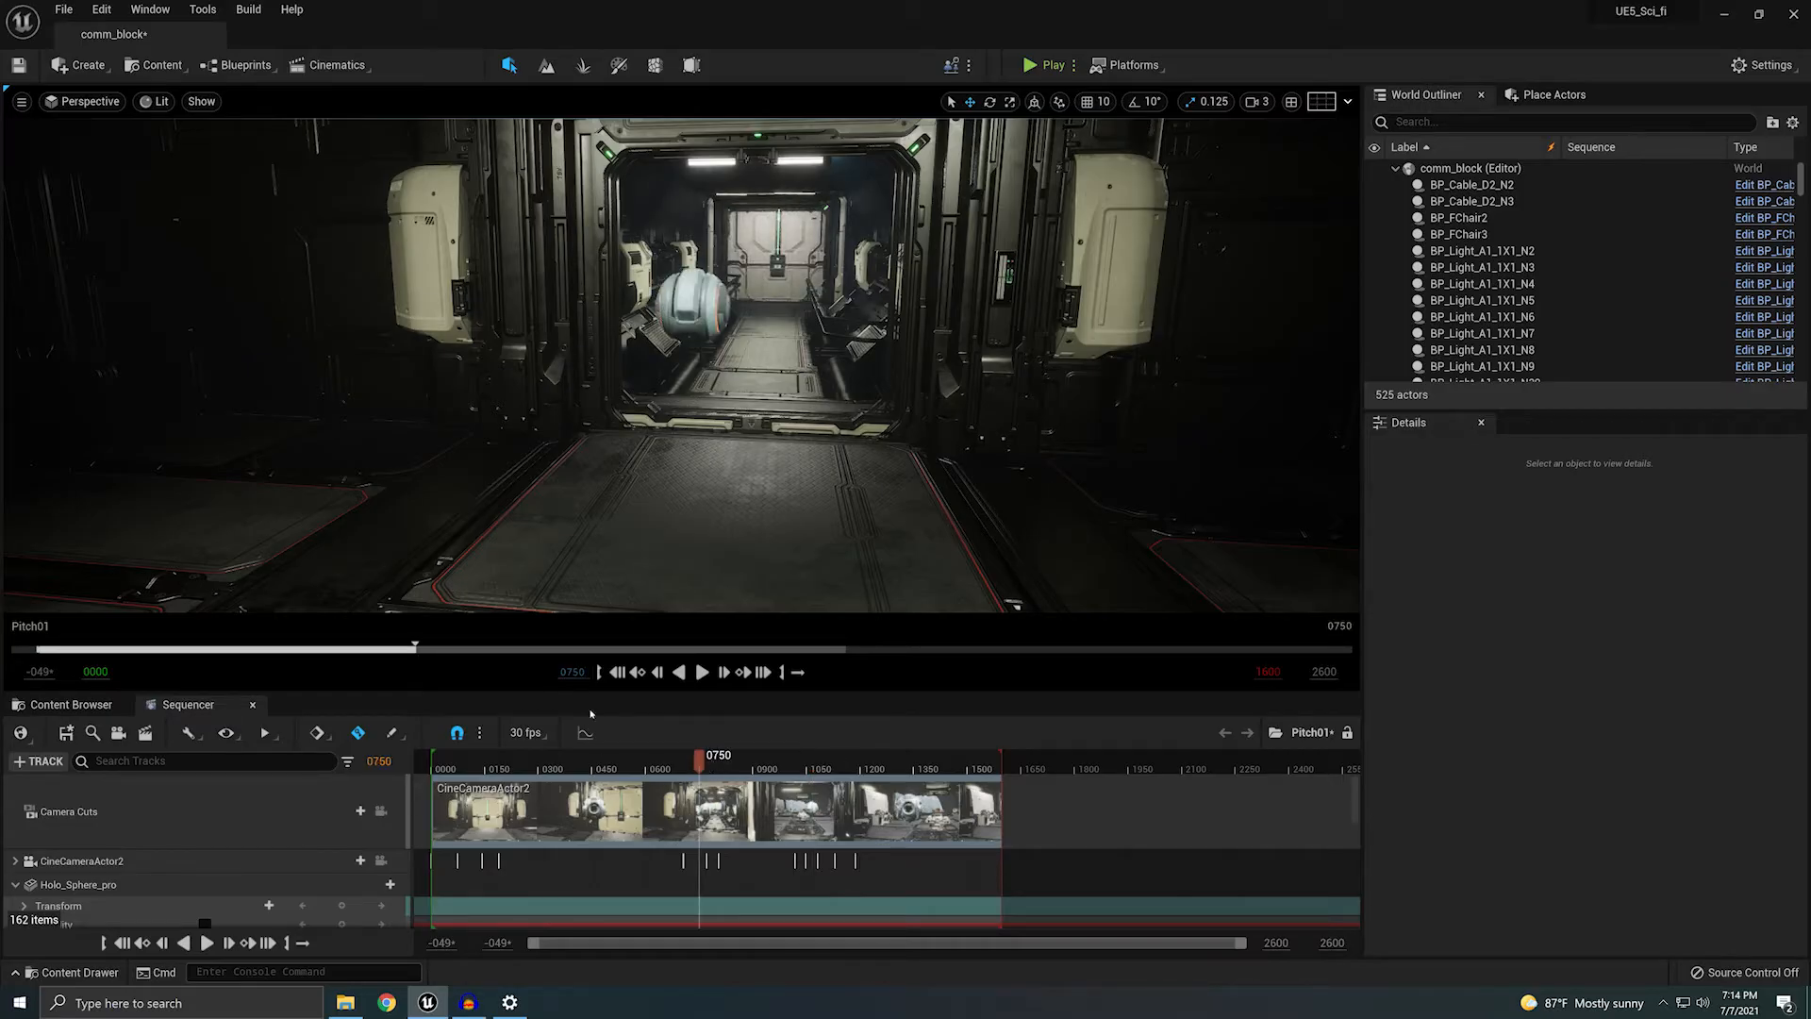
{"action": "left_click", "coordinate": [573, 671]}
{"action": "type", "text": "900"}
{"action": "key", "text": "Return"}
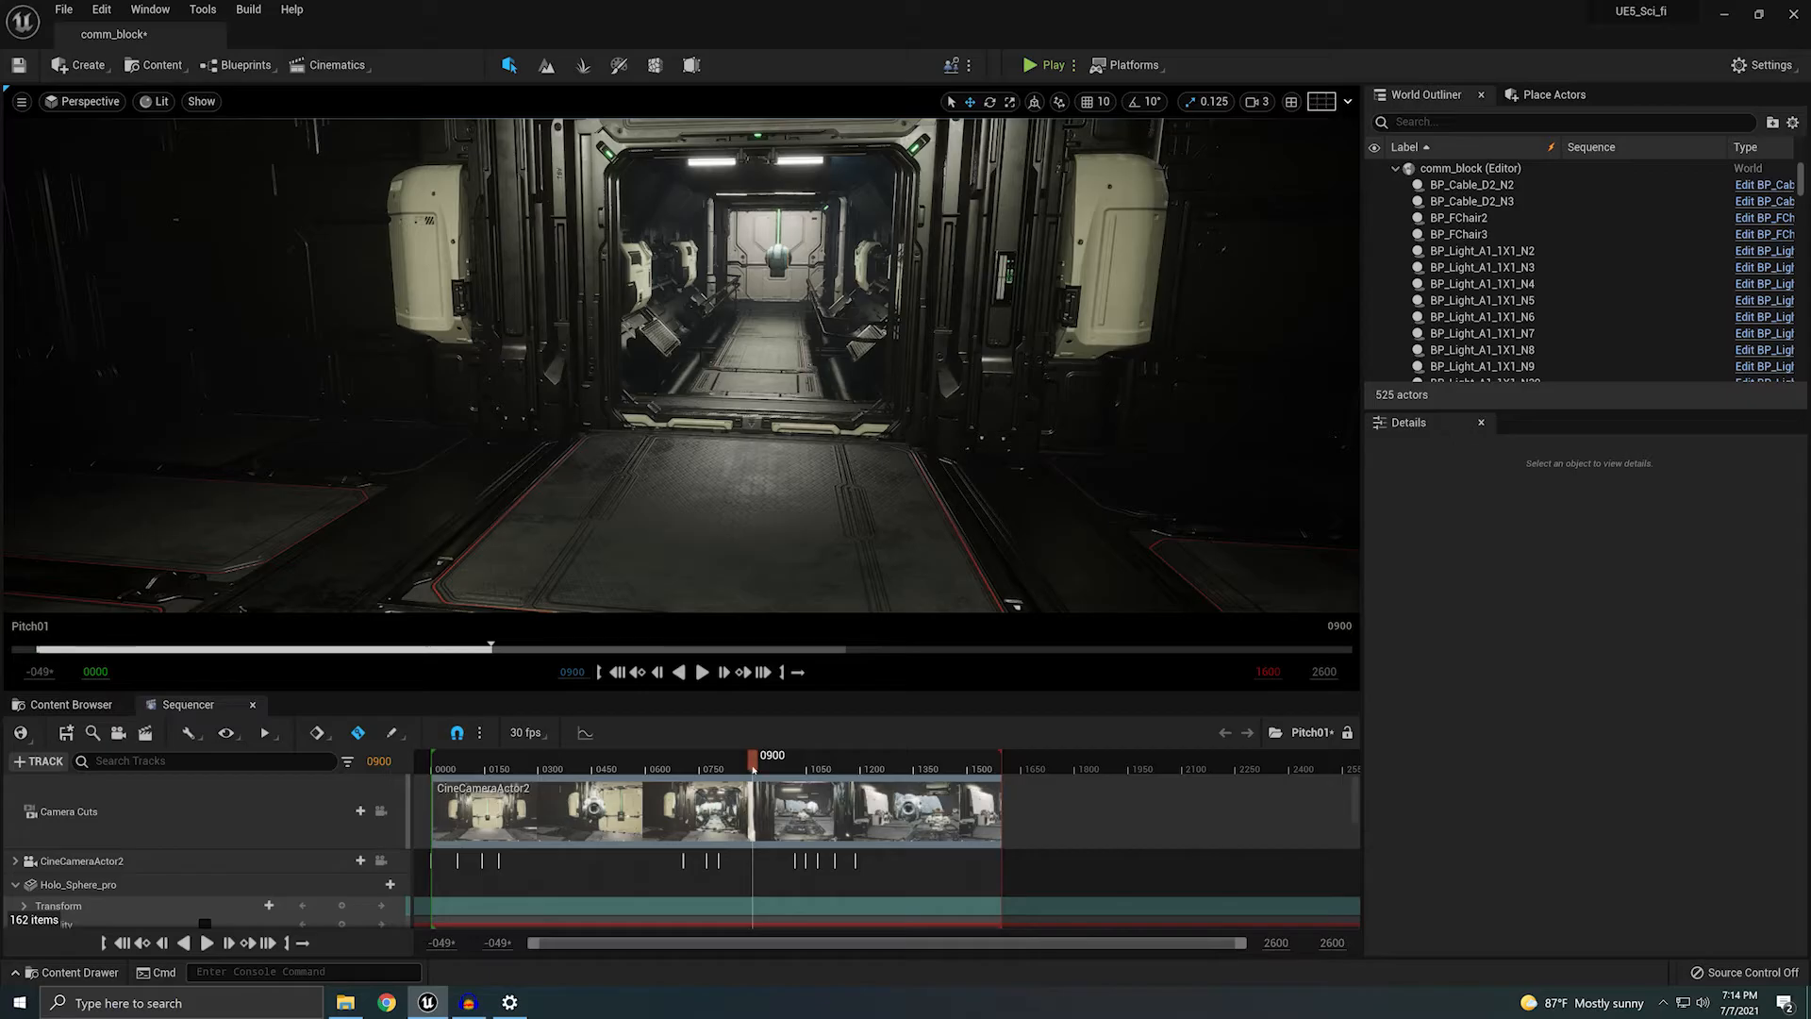
{"action": "left_click_drag", "start_coordinate": [753, 760], "coordinate": [822, 822]}
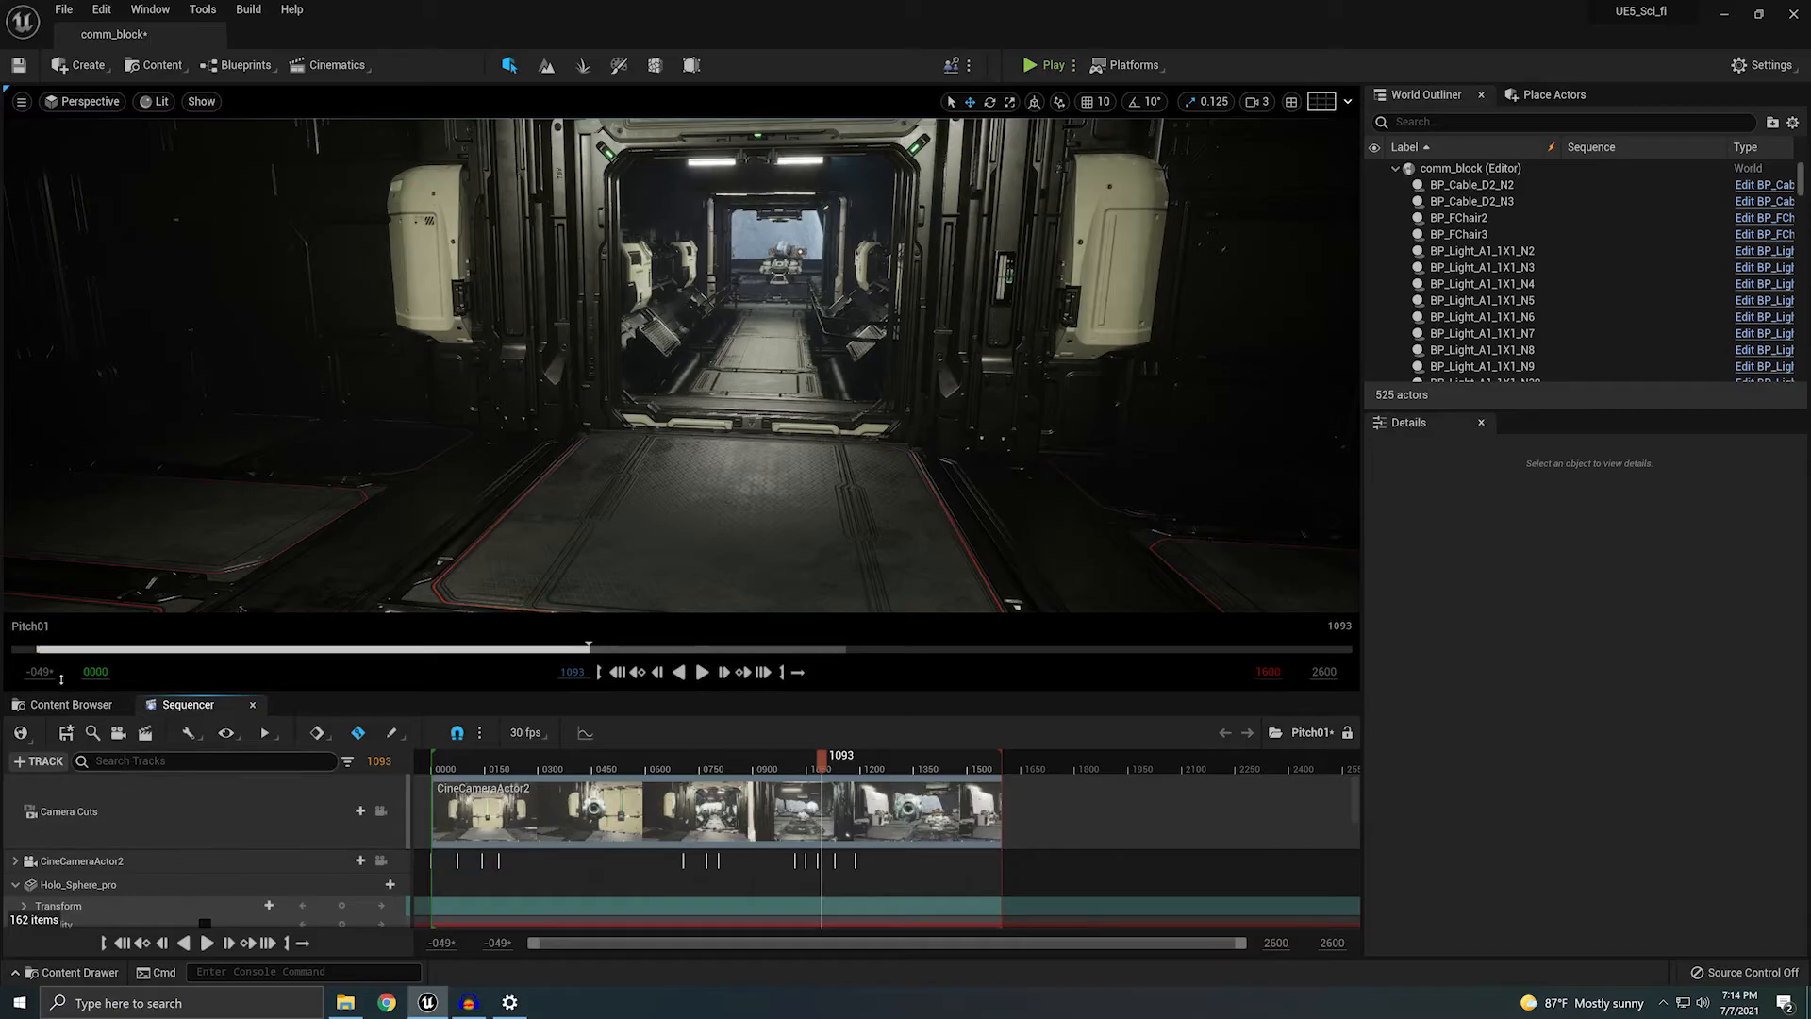
Step: Set the timeline's working range start to frame 0
{"action": "left_click", "coordinate": [41, 674]}
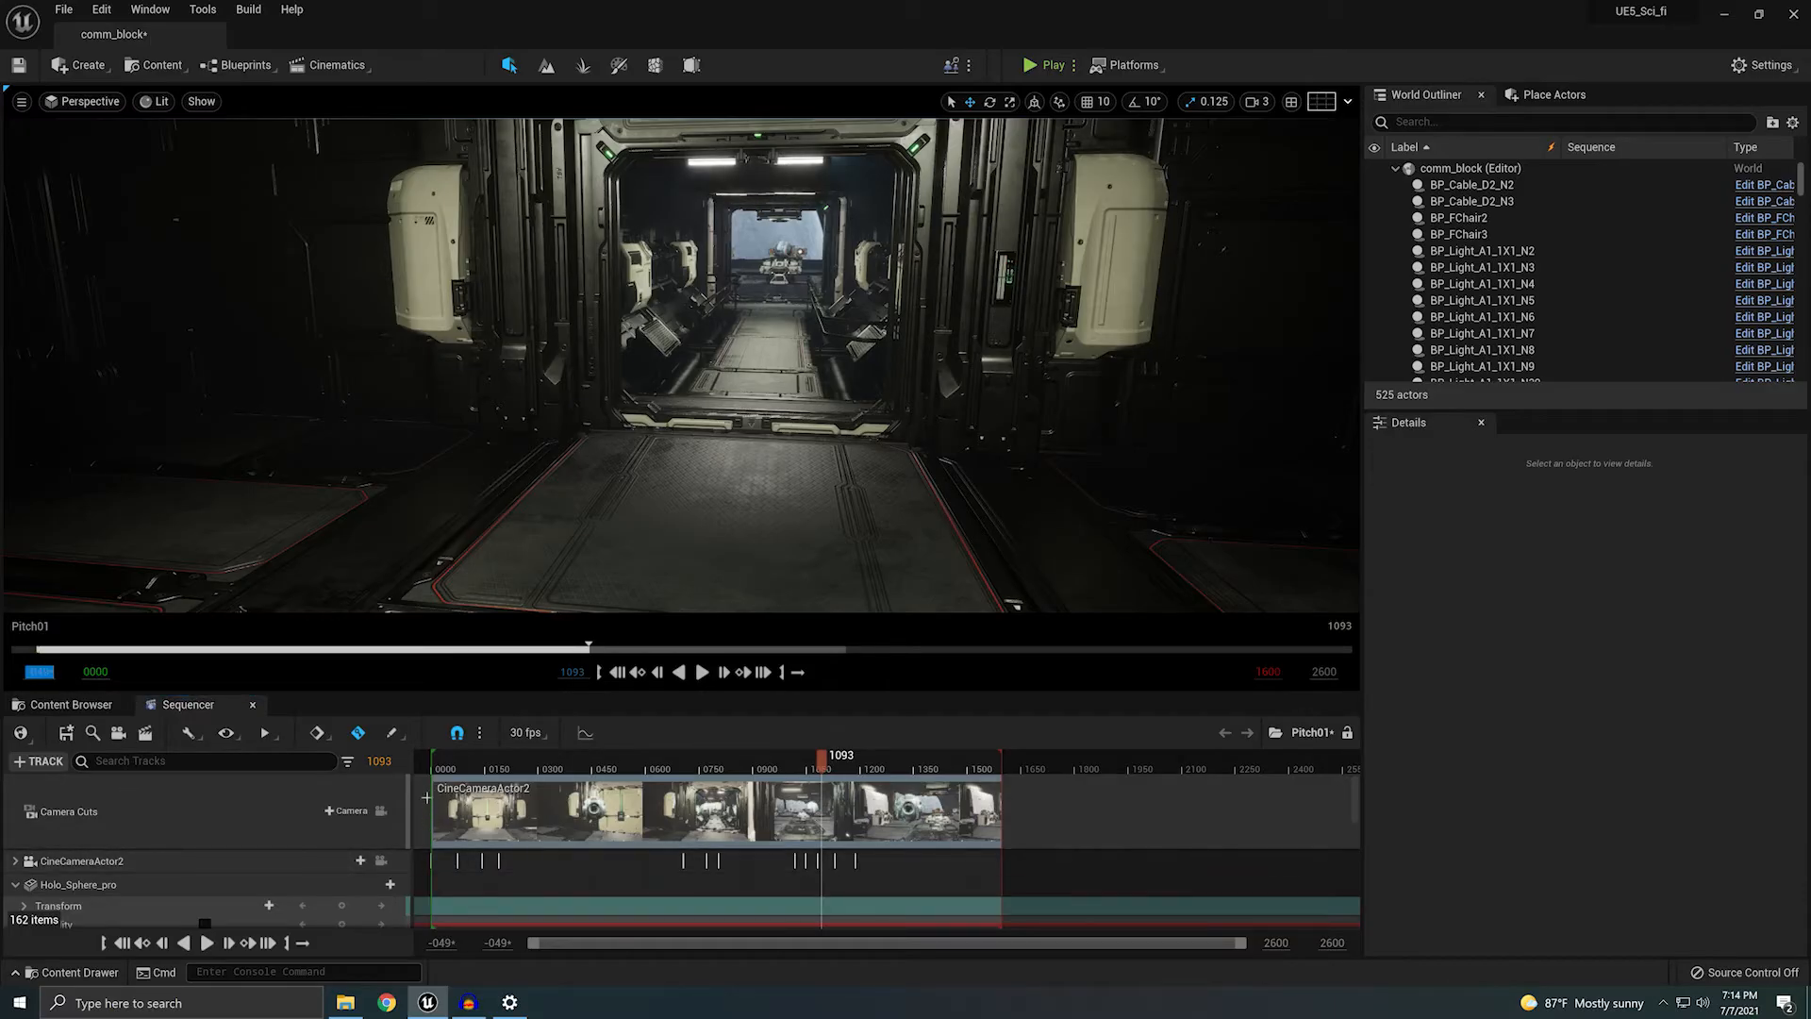
{"action": "type", "text": "0"}
{"action": "key", "text": "Return"}
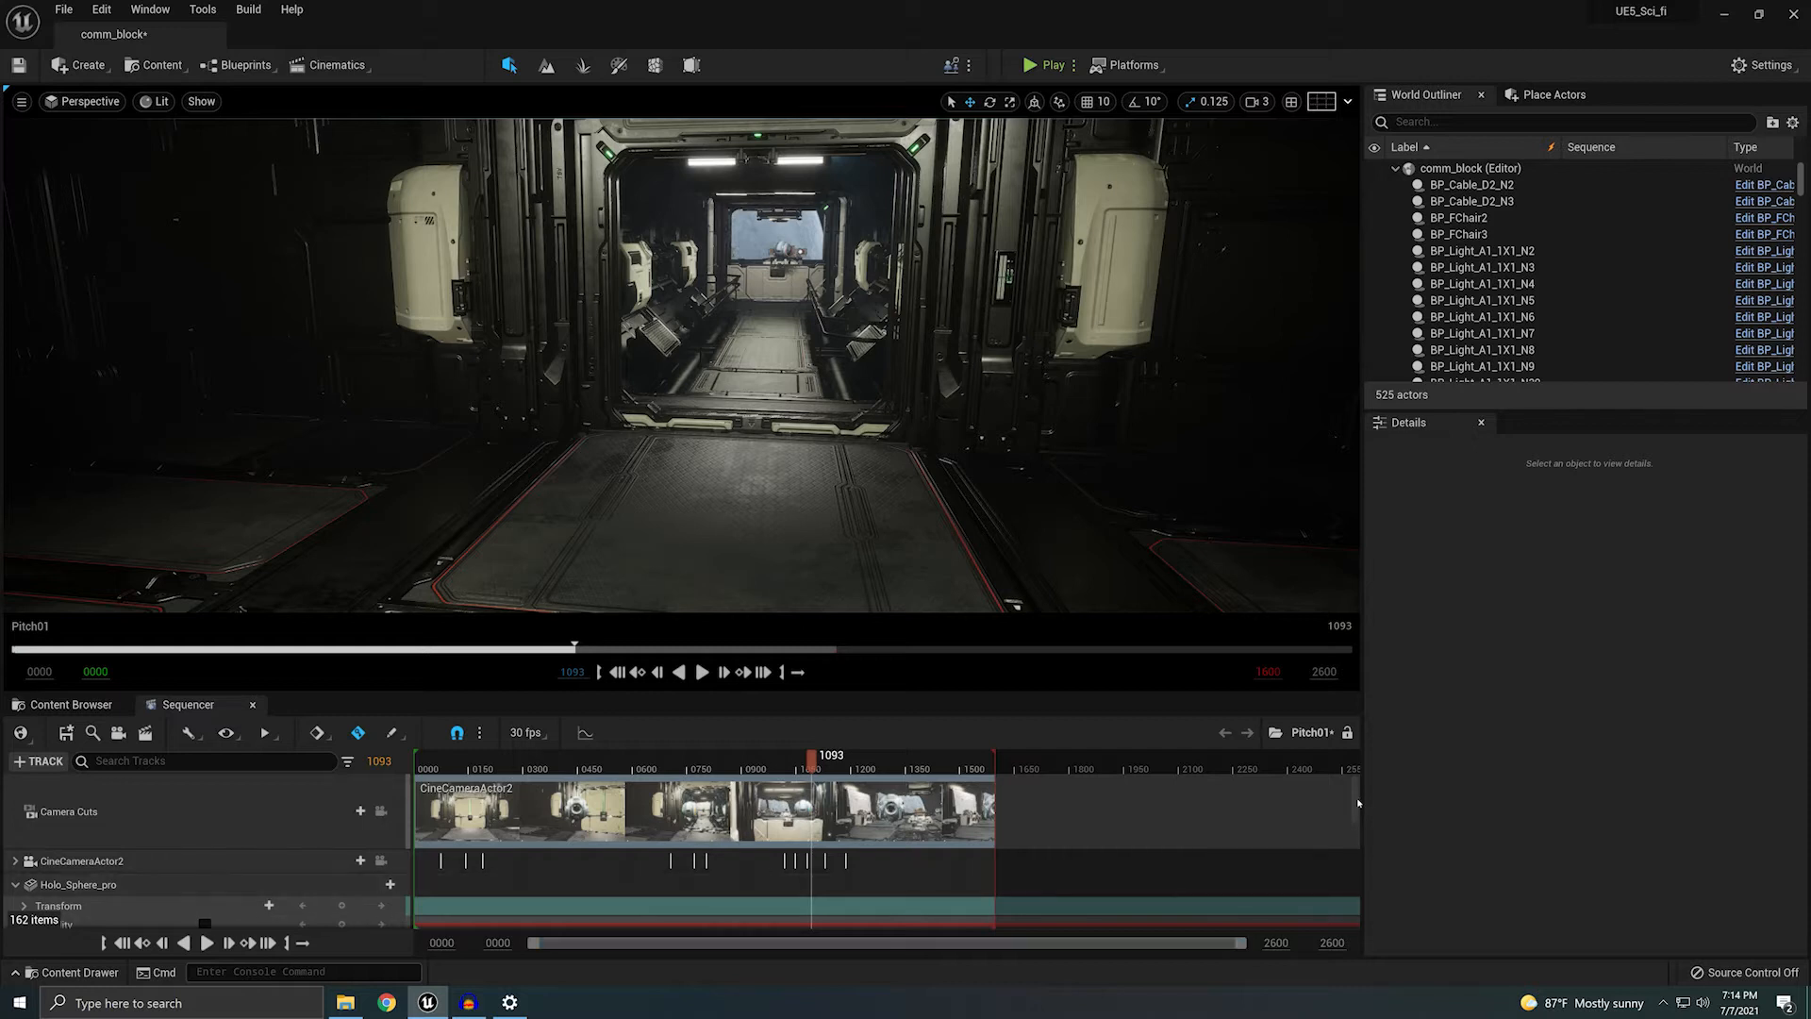
Step: Examine the drone's transform keys around frame 790 and select its Location X key at frame 796
{"action": "scroll", "coordinate": [1352, 827], "scroll_direction": "down", "scroll_amount": 5}
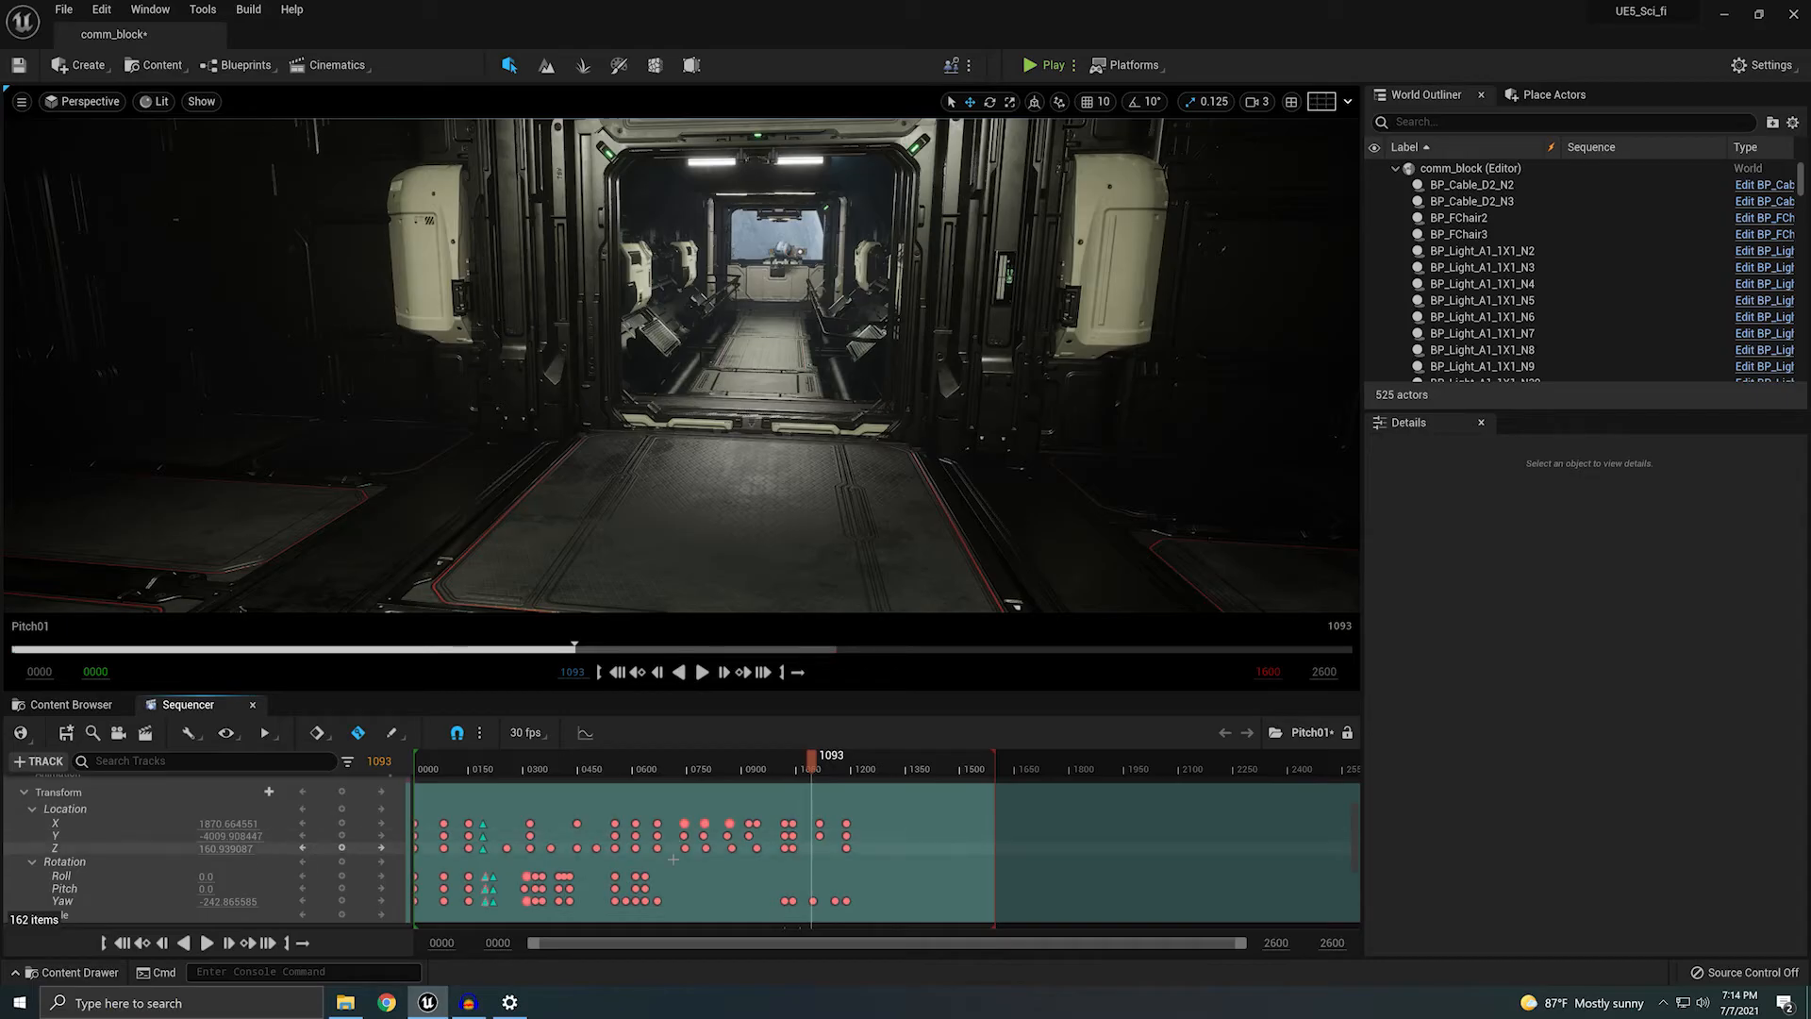
{"action": "left_click_drag", "start_coordinate": [813, 762], "coordinate": [701, 791]}
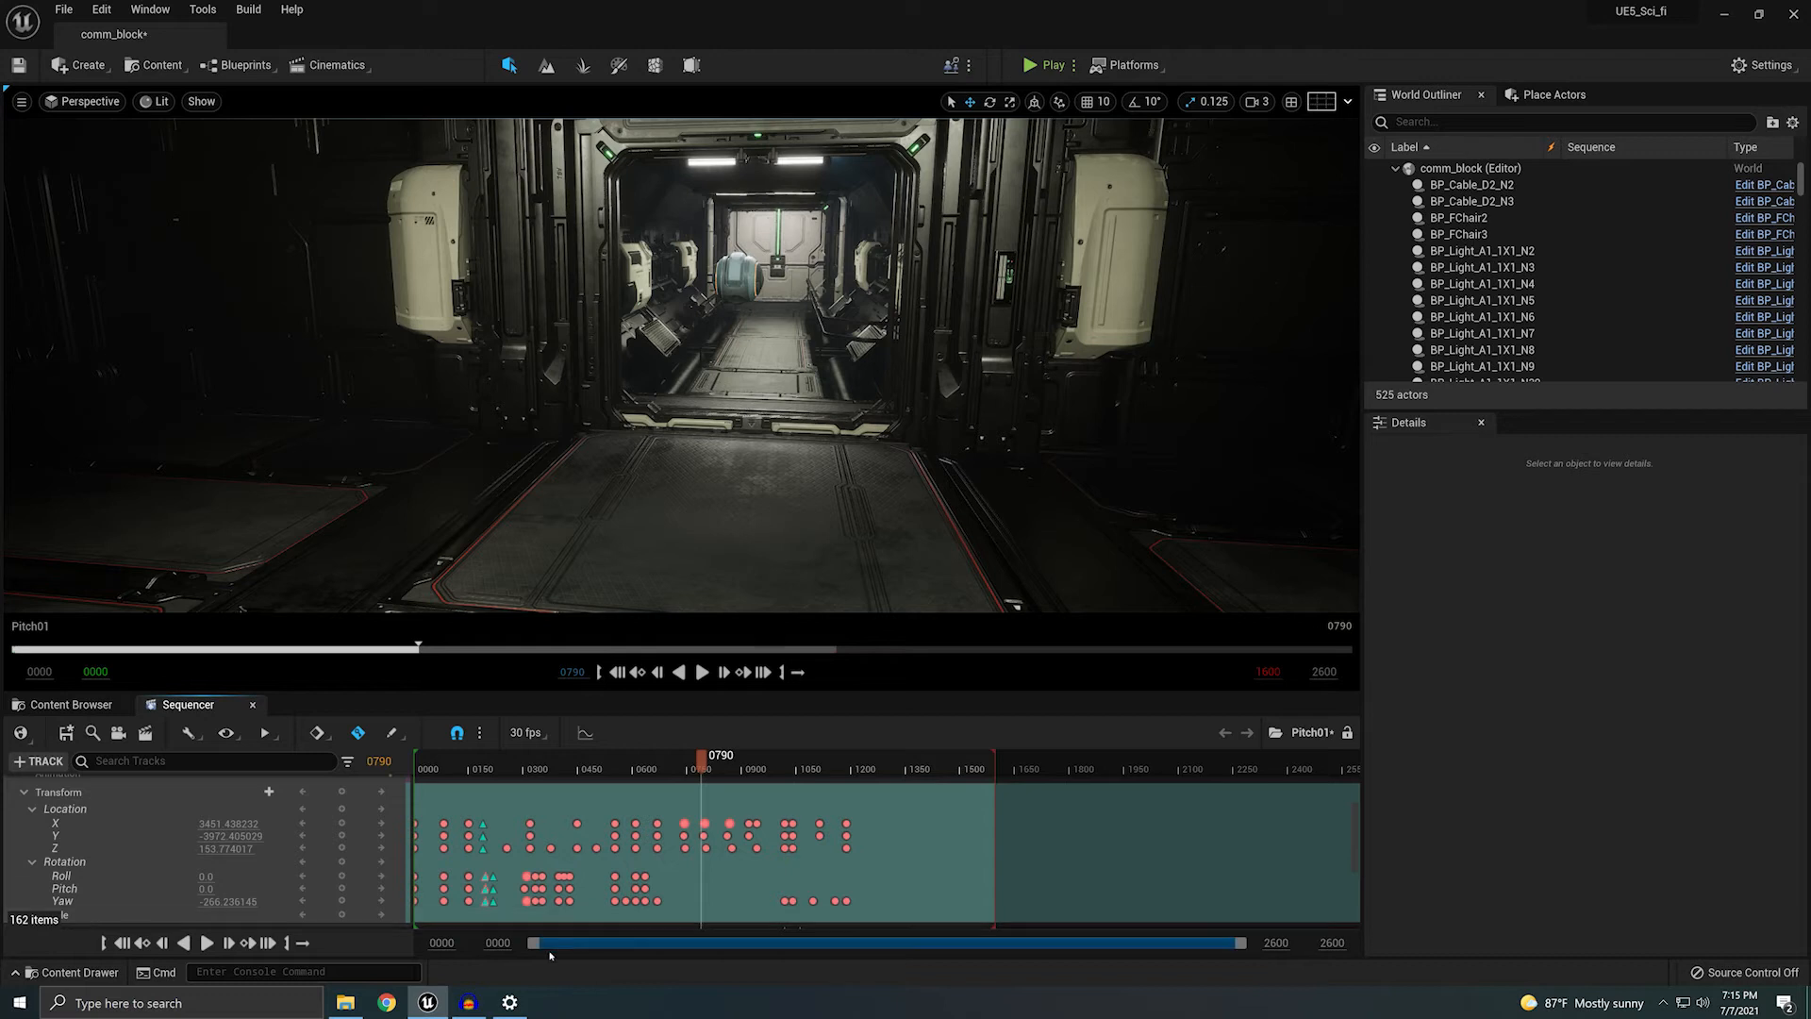
{"action": "left_click_drag", "start_coordinate": [534, 943], "coordinate": [838, 942]}
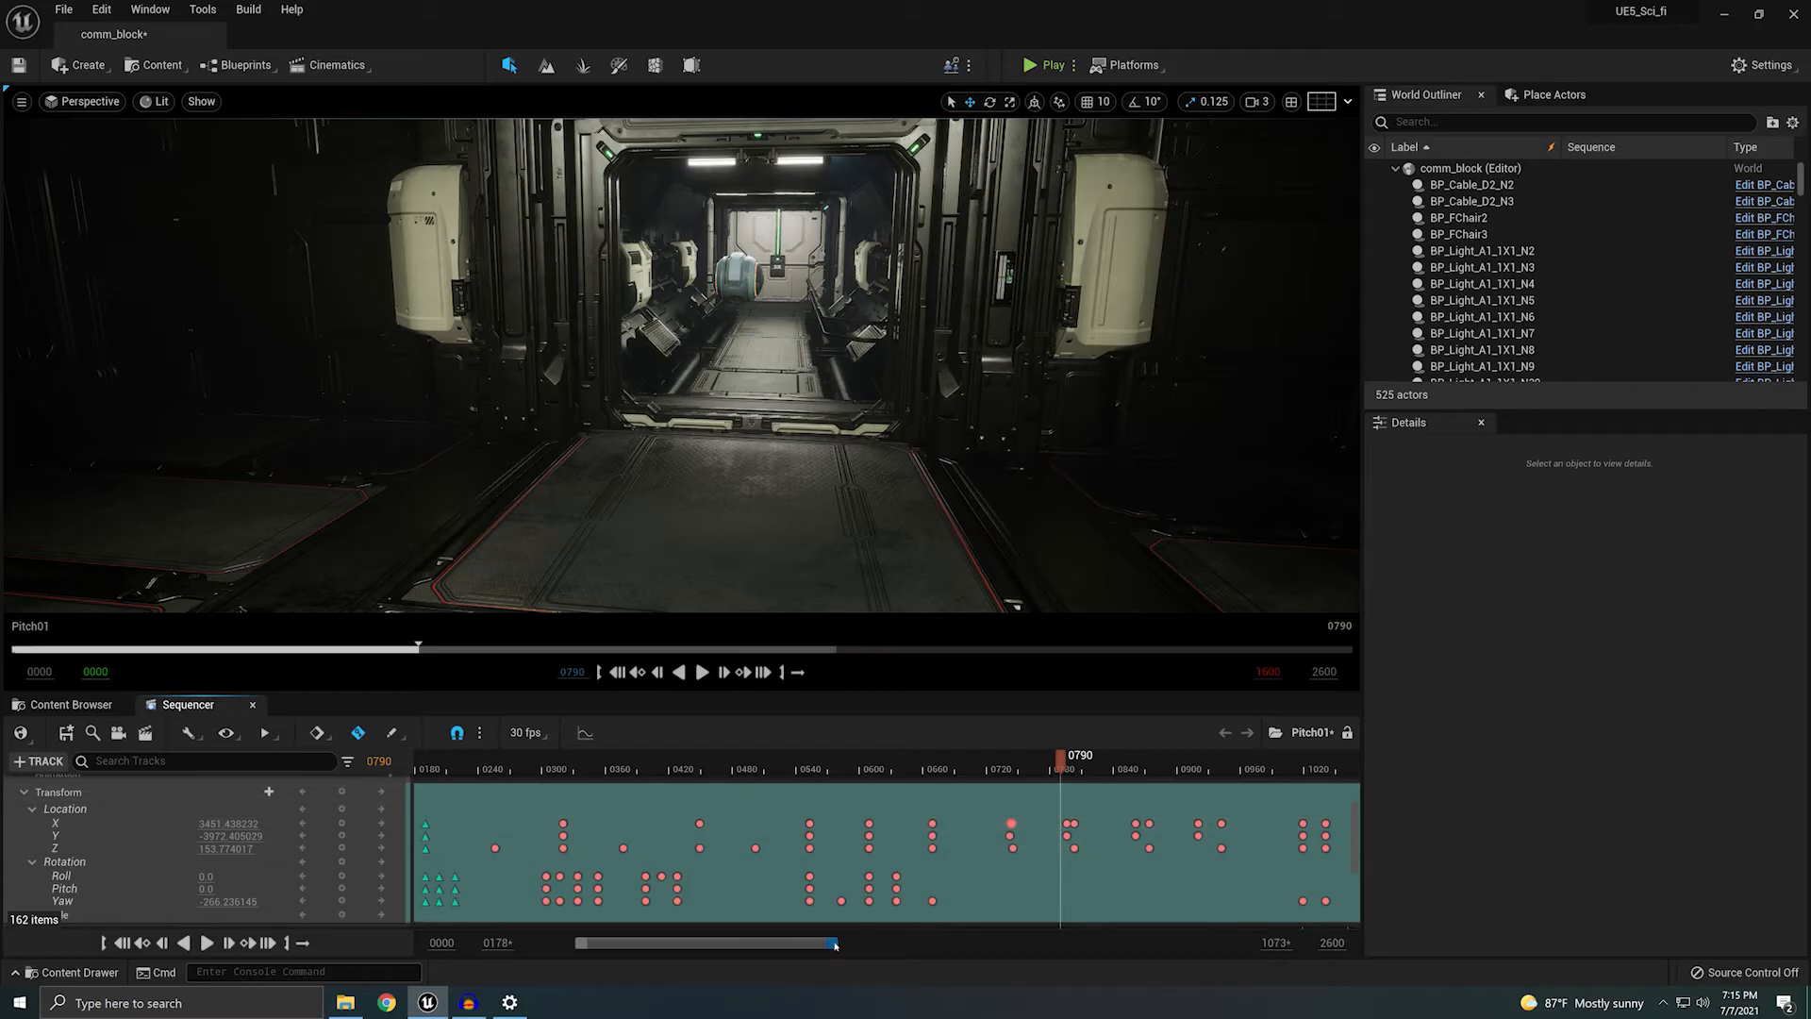
{"action": "left_click_drag", "start_coordinate": [836, 942], "coordinate": [905, 942]}
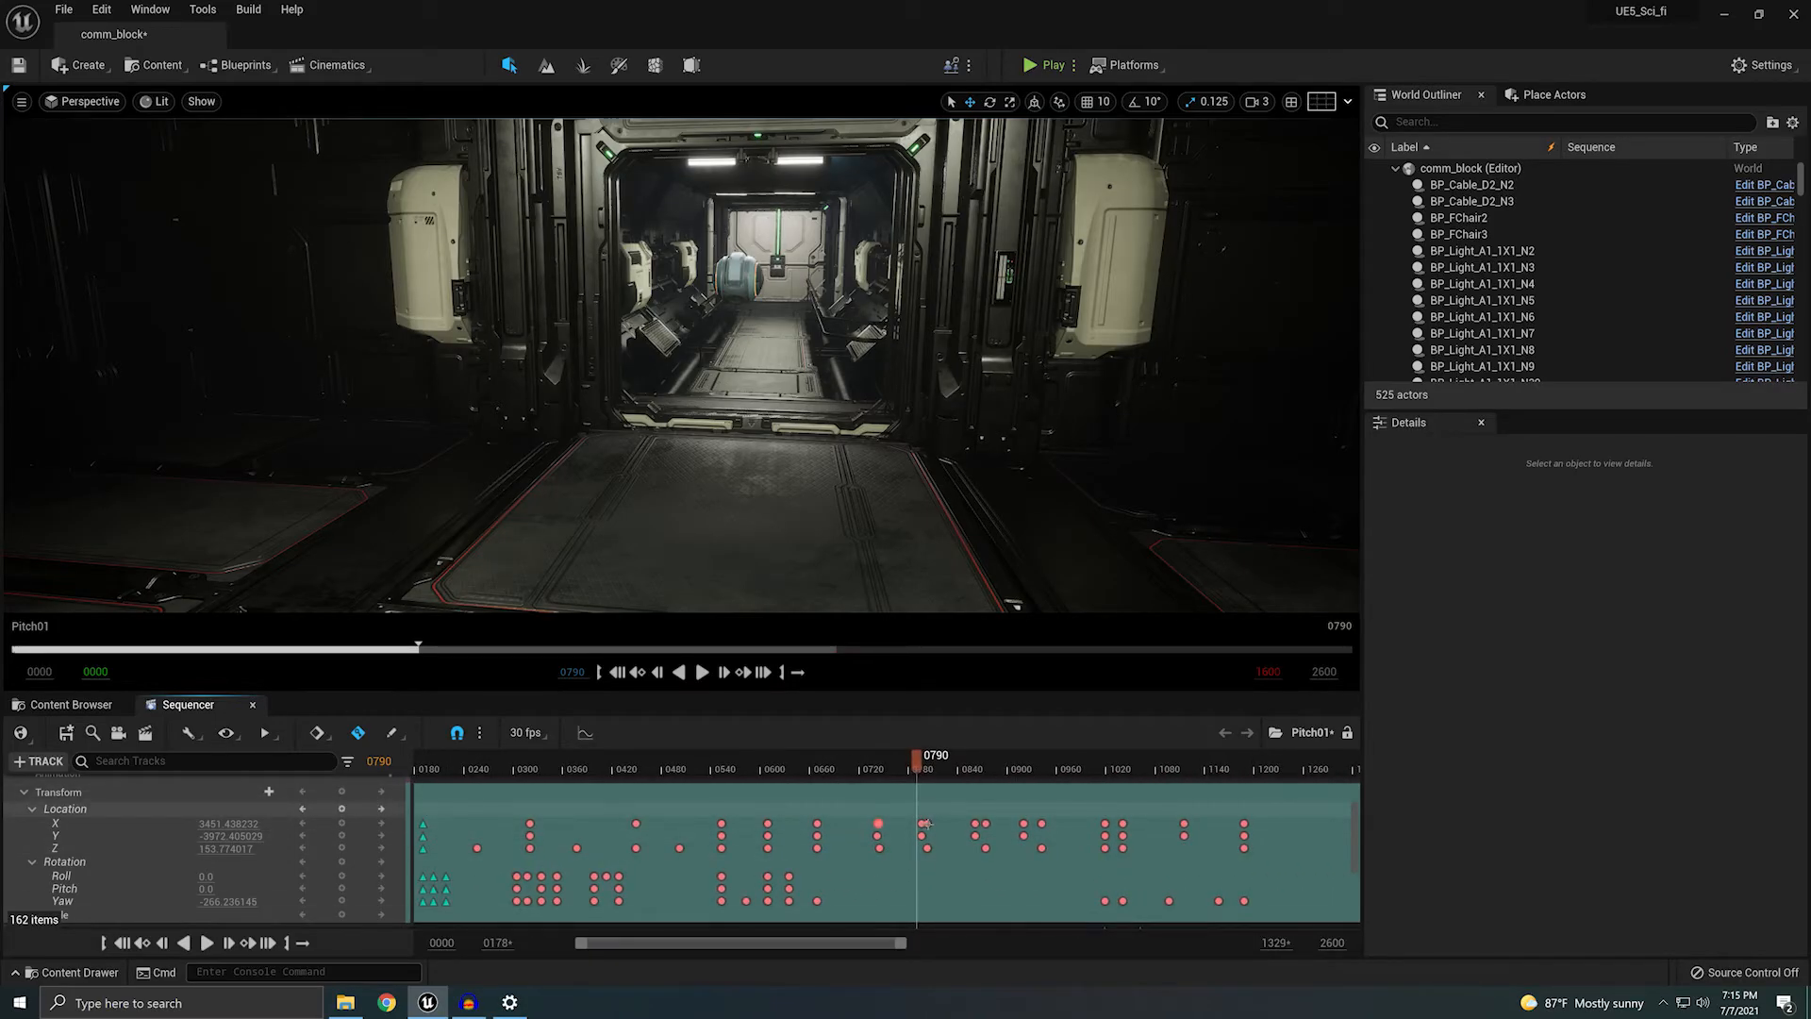
{"action": "left_click", "coordinate": [923, 823]}
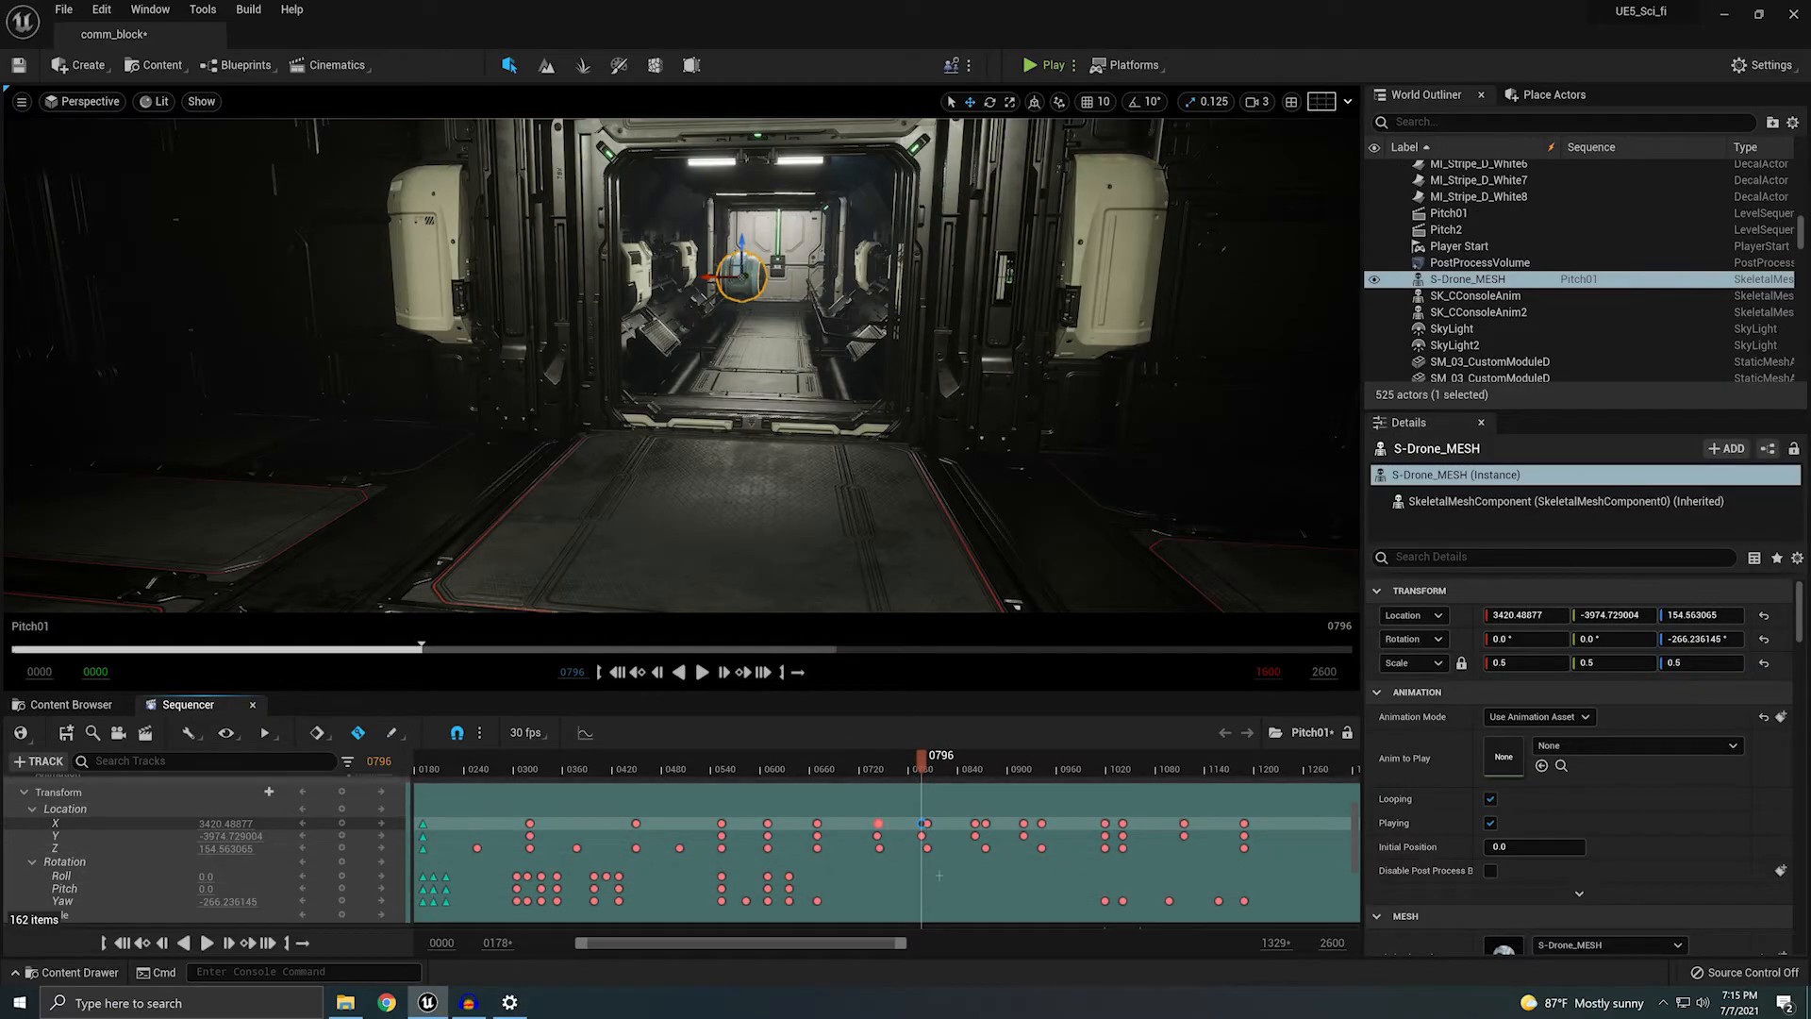
Step: Review the S-Drone_MESH keys around frame 276 and the neighbouring sequence tracks, and save the level
{"action": "left_click_drag", "start_coordinate": [885, 942], "coordinate": [1215, 941]}
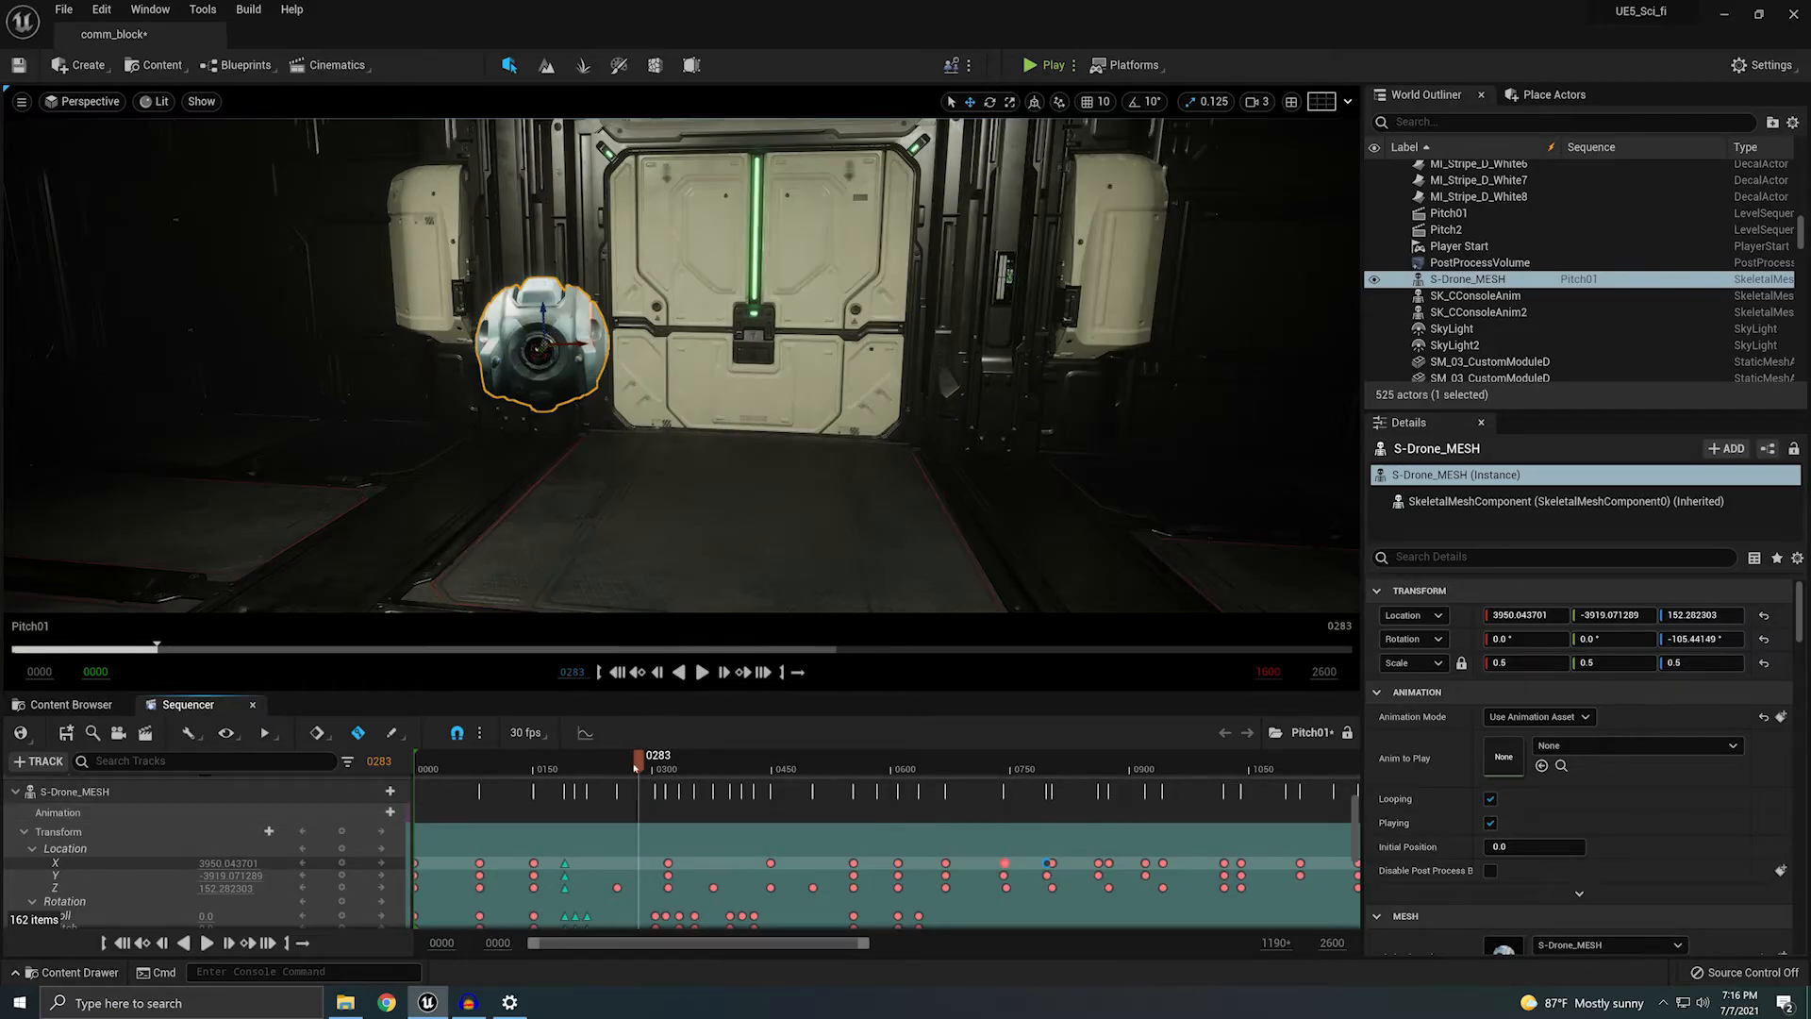
{"action": "left_click_drag", "start_coordinate": [597, 769], "coordinate": [633, 782]}
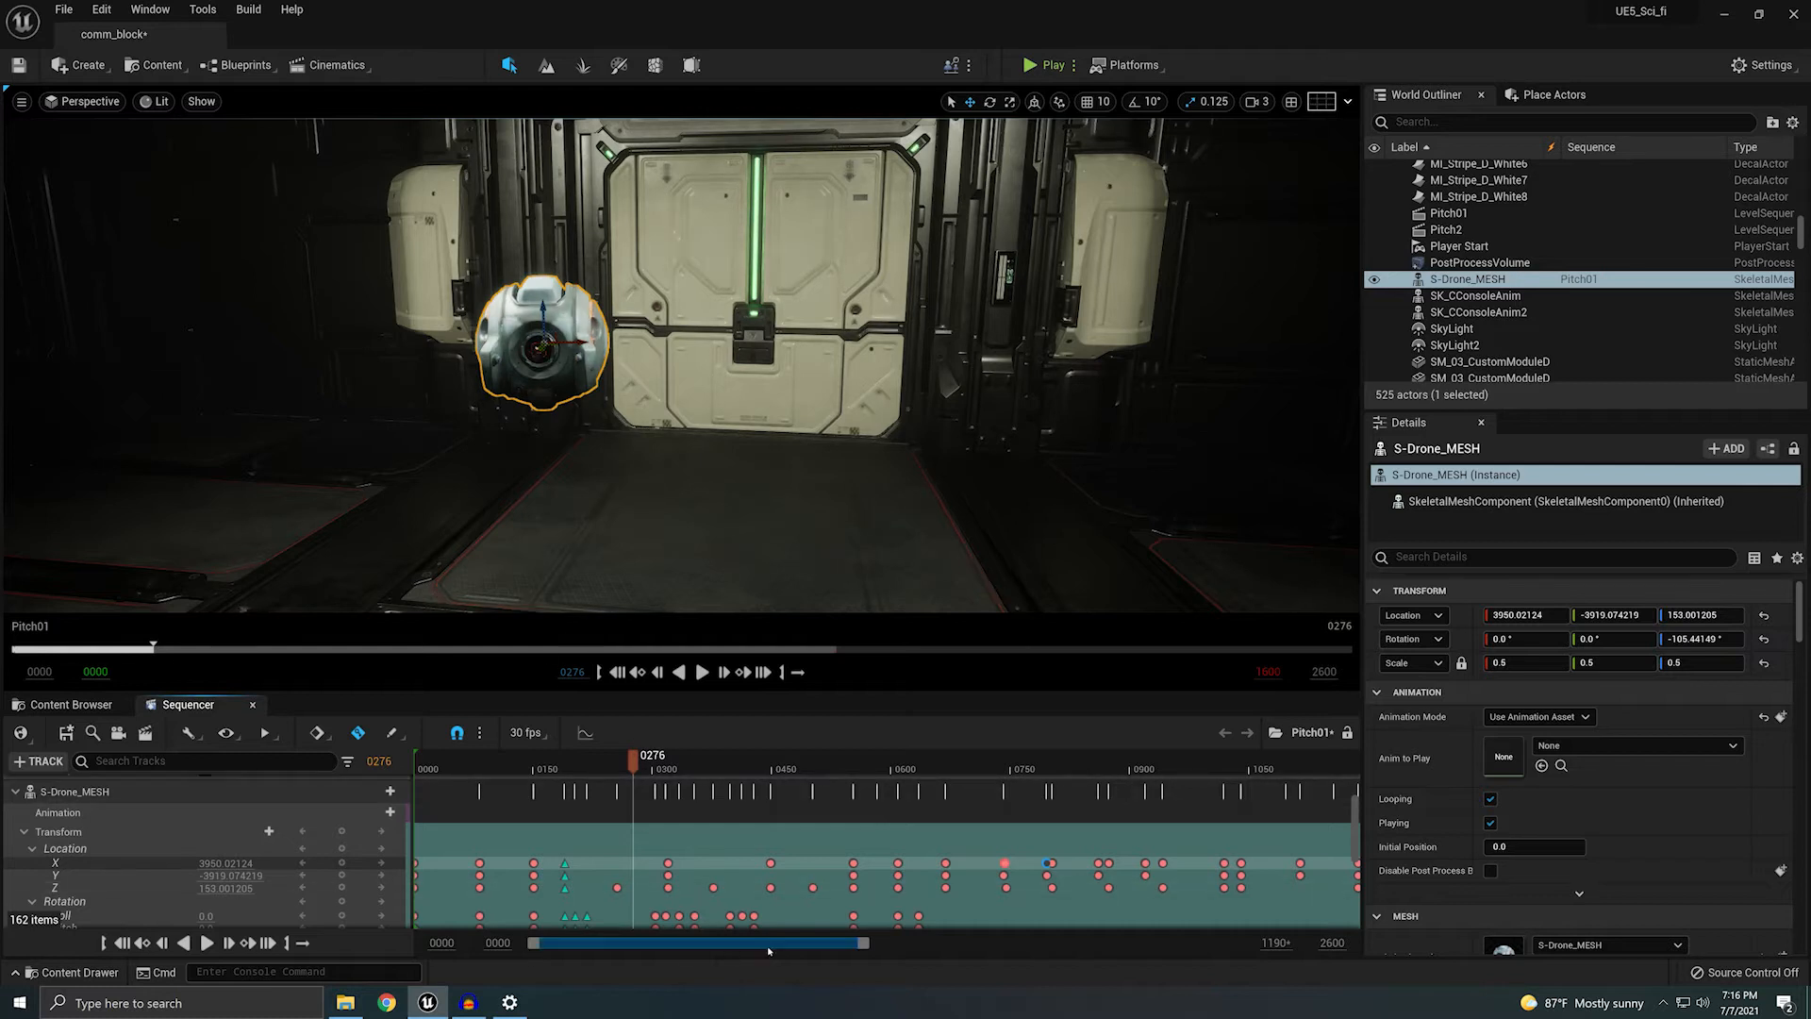
{"action": "left_click_drag", "start_coordinate": [864, 943], "coordinate": [729, 943]}
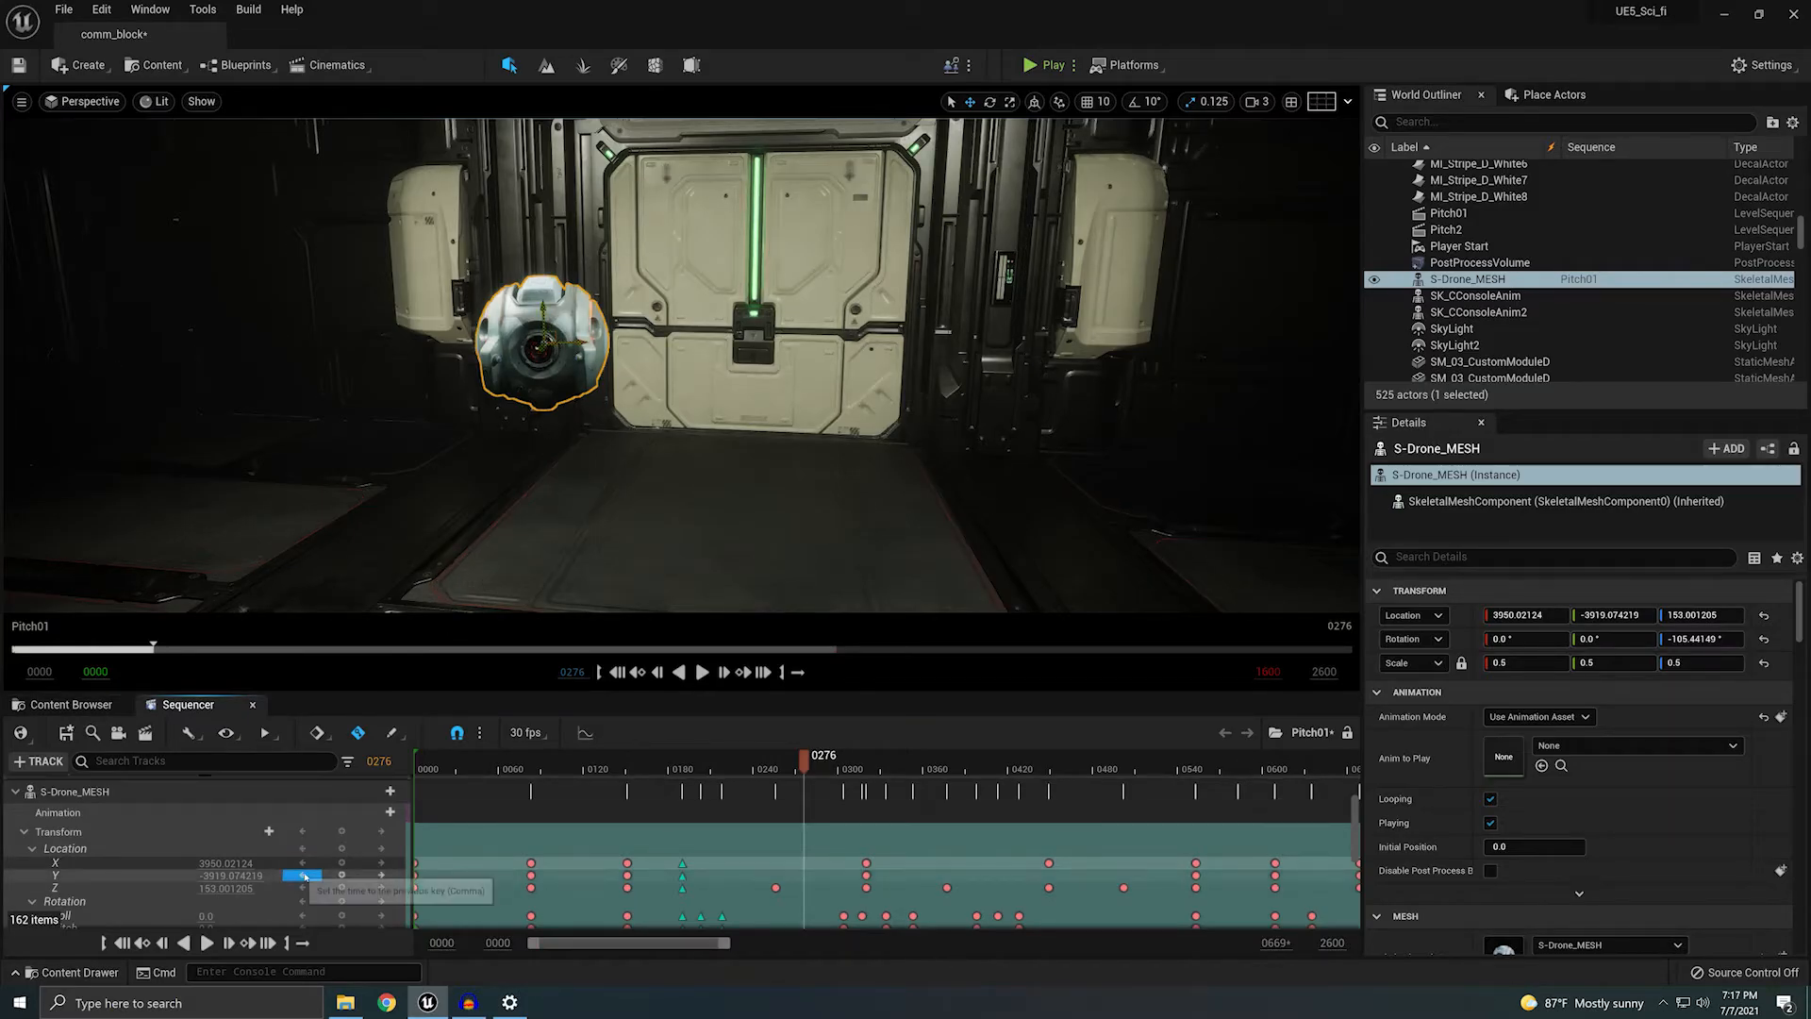
{"action": "scroll", "coordinate": [310, 871], "scroll_direction": "down", "scroll_amount": 3}
{"action": "scroll", "coordinate": [310, 872], "scroll_direction": "down", "scroll_amount": 3}
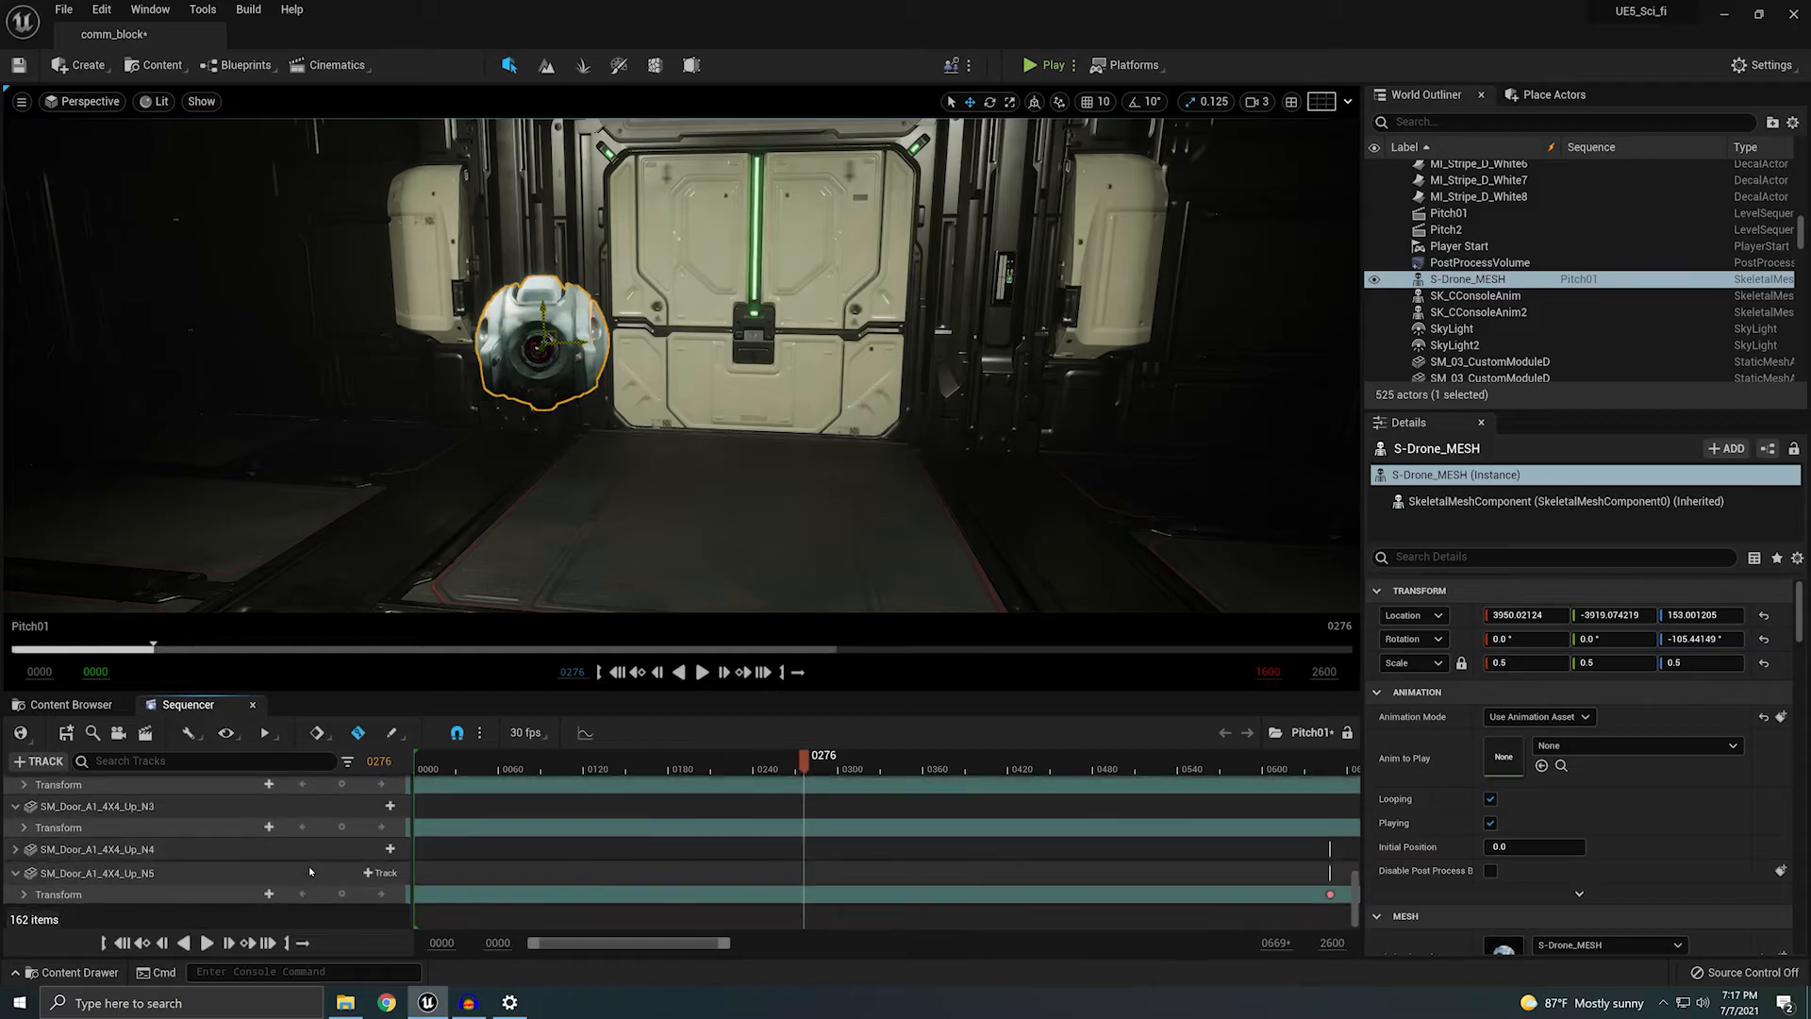
{"action": "scroll", "coordinate": [310, 872], "scroll_direction": "up", "scroll_amount": 6}
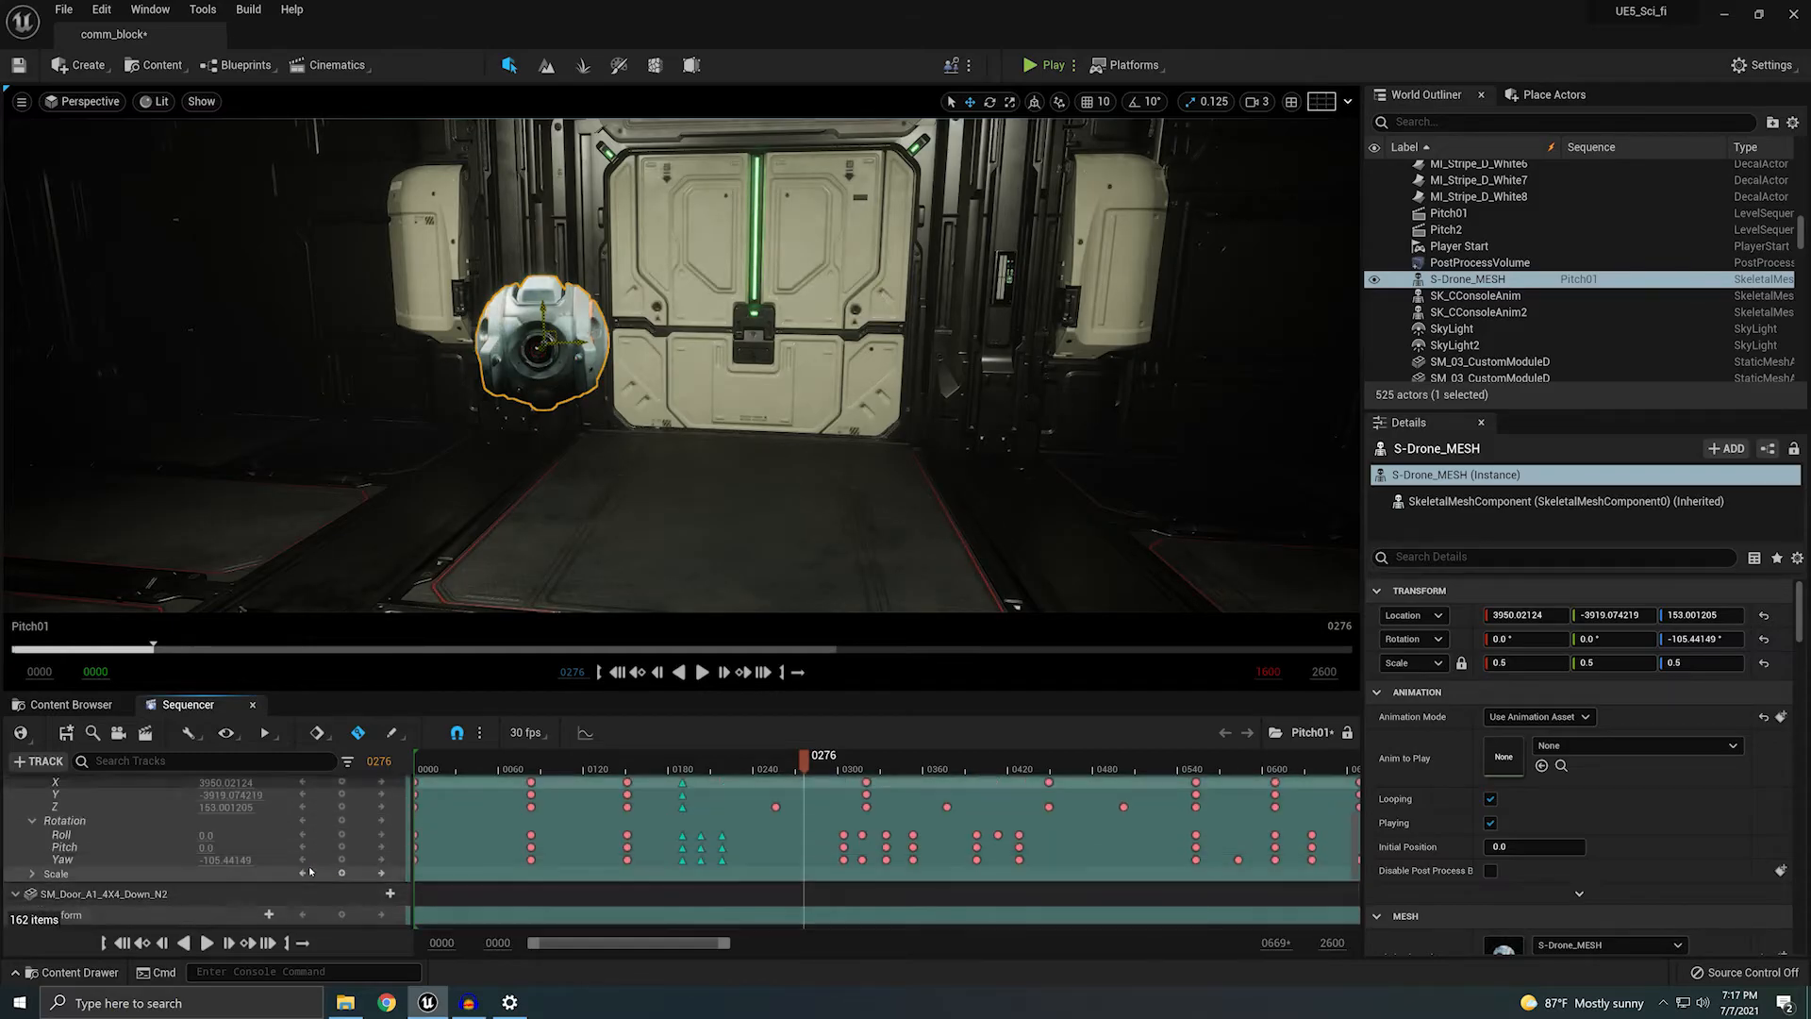
{"action": "scroll", "coordinate": [310, 872], "scroll_direction": "up", "scroll_amount": 1}
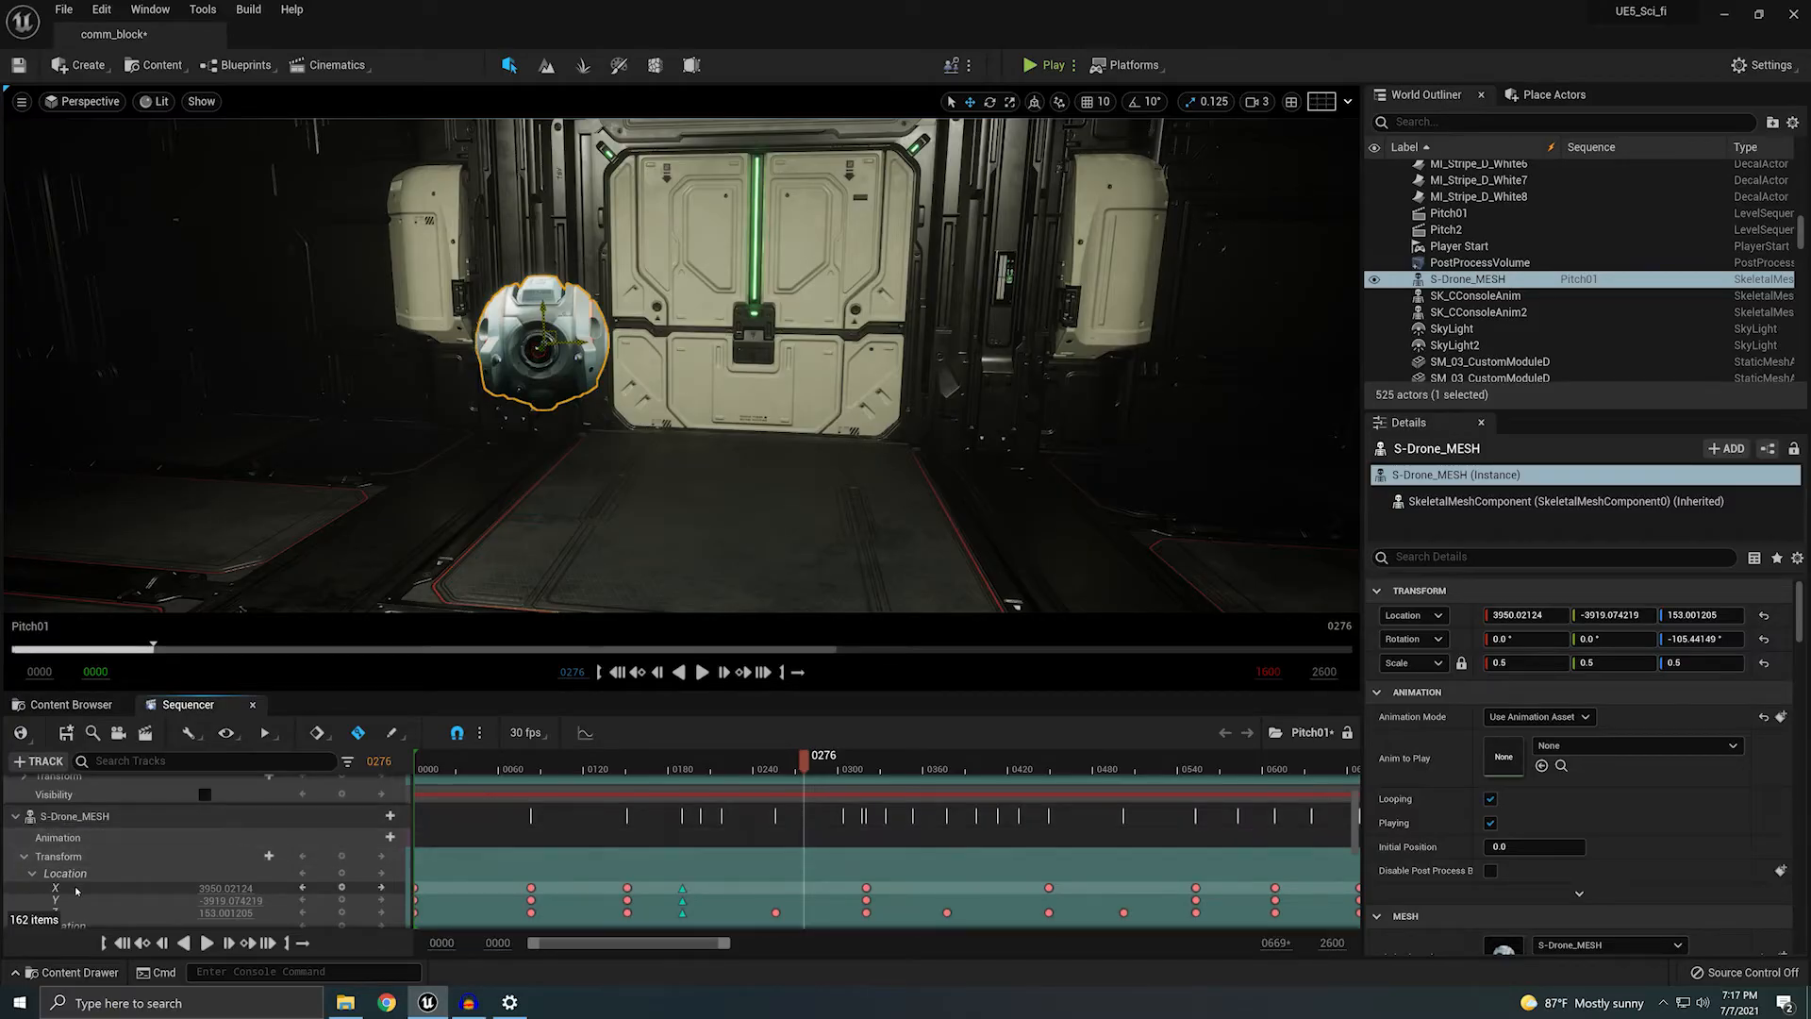
{"action": "scroll", "coordinate": [29, 819], "scroll_direction": "up", "scroll_amount": 1}
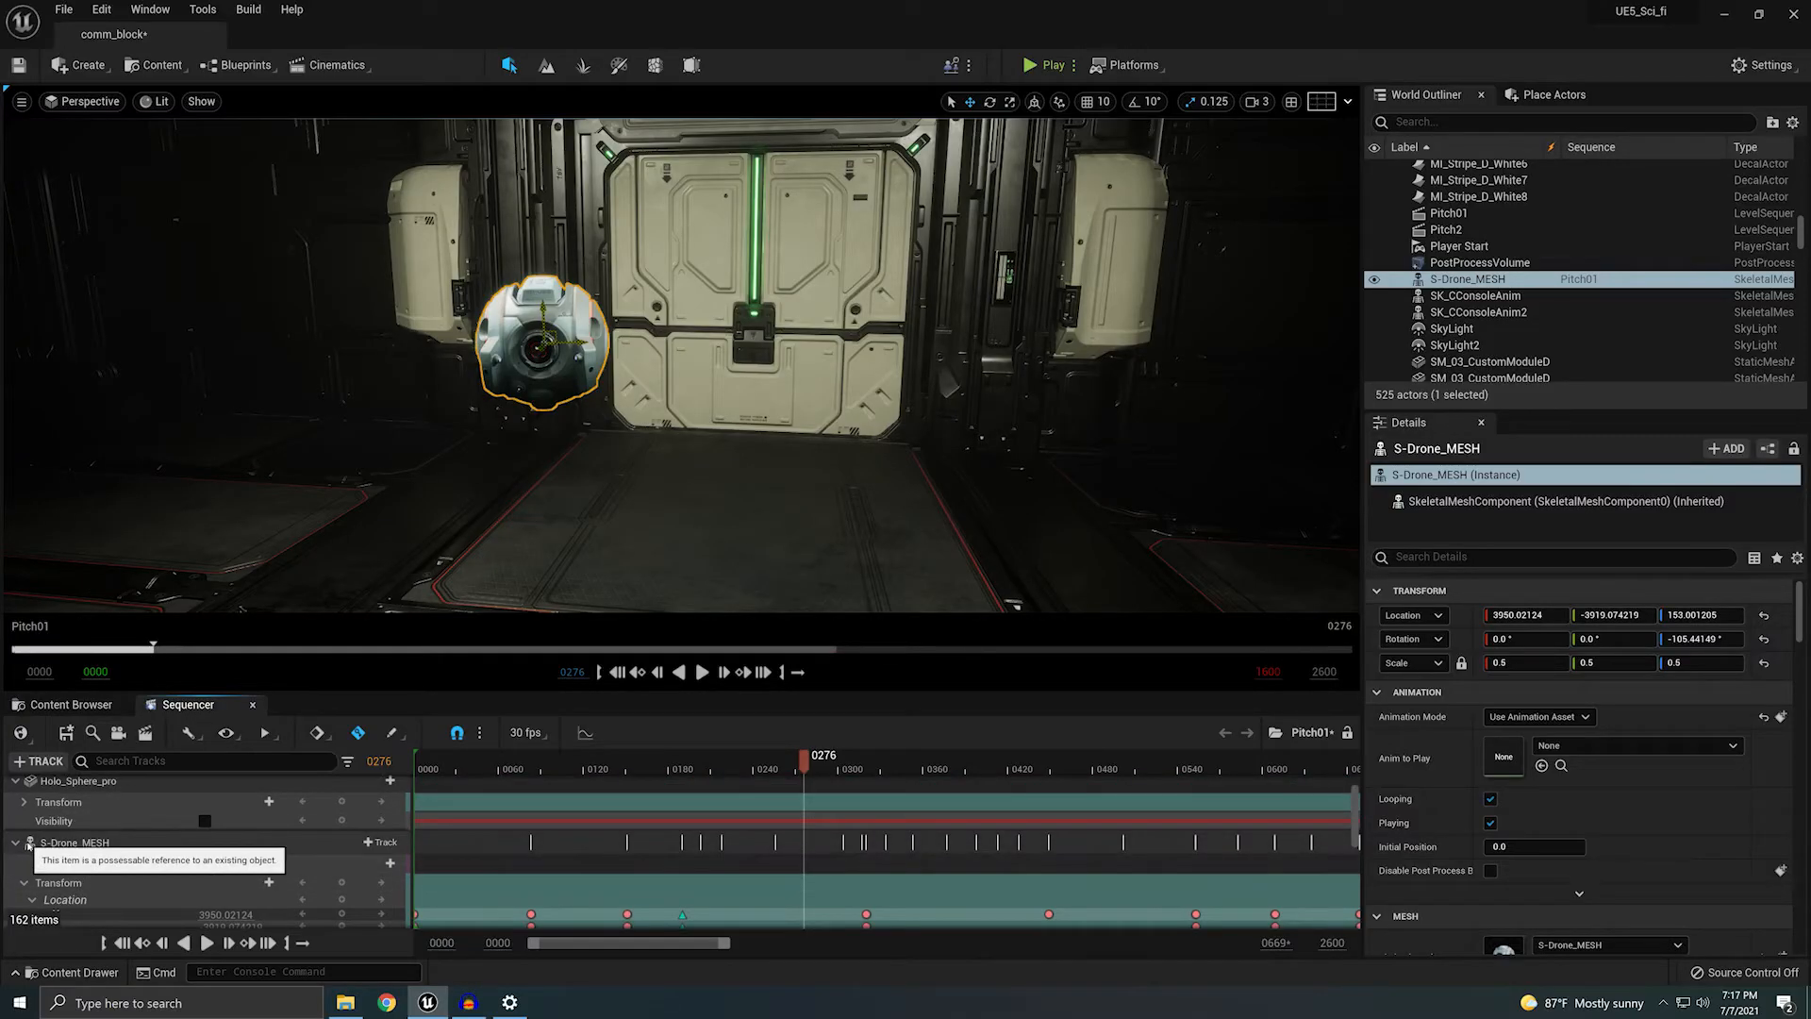
{"action": "scroll", "coordinate": [28, 845], "scroll_direction": "up", "scroll_amount": 2}
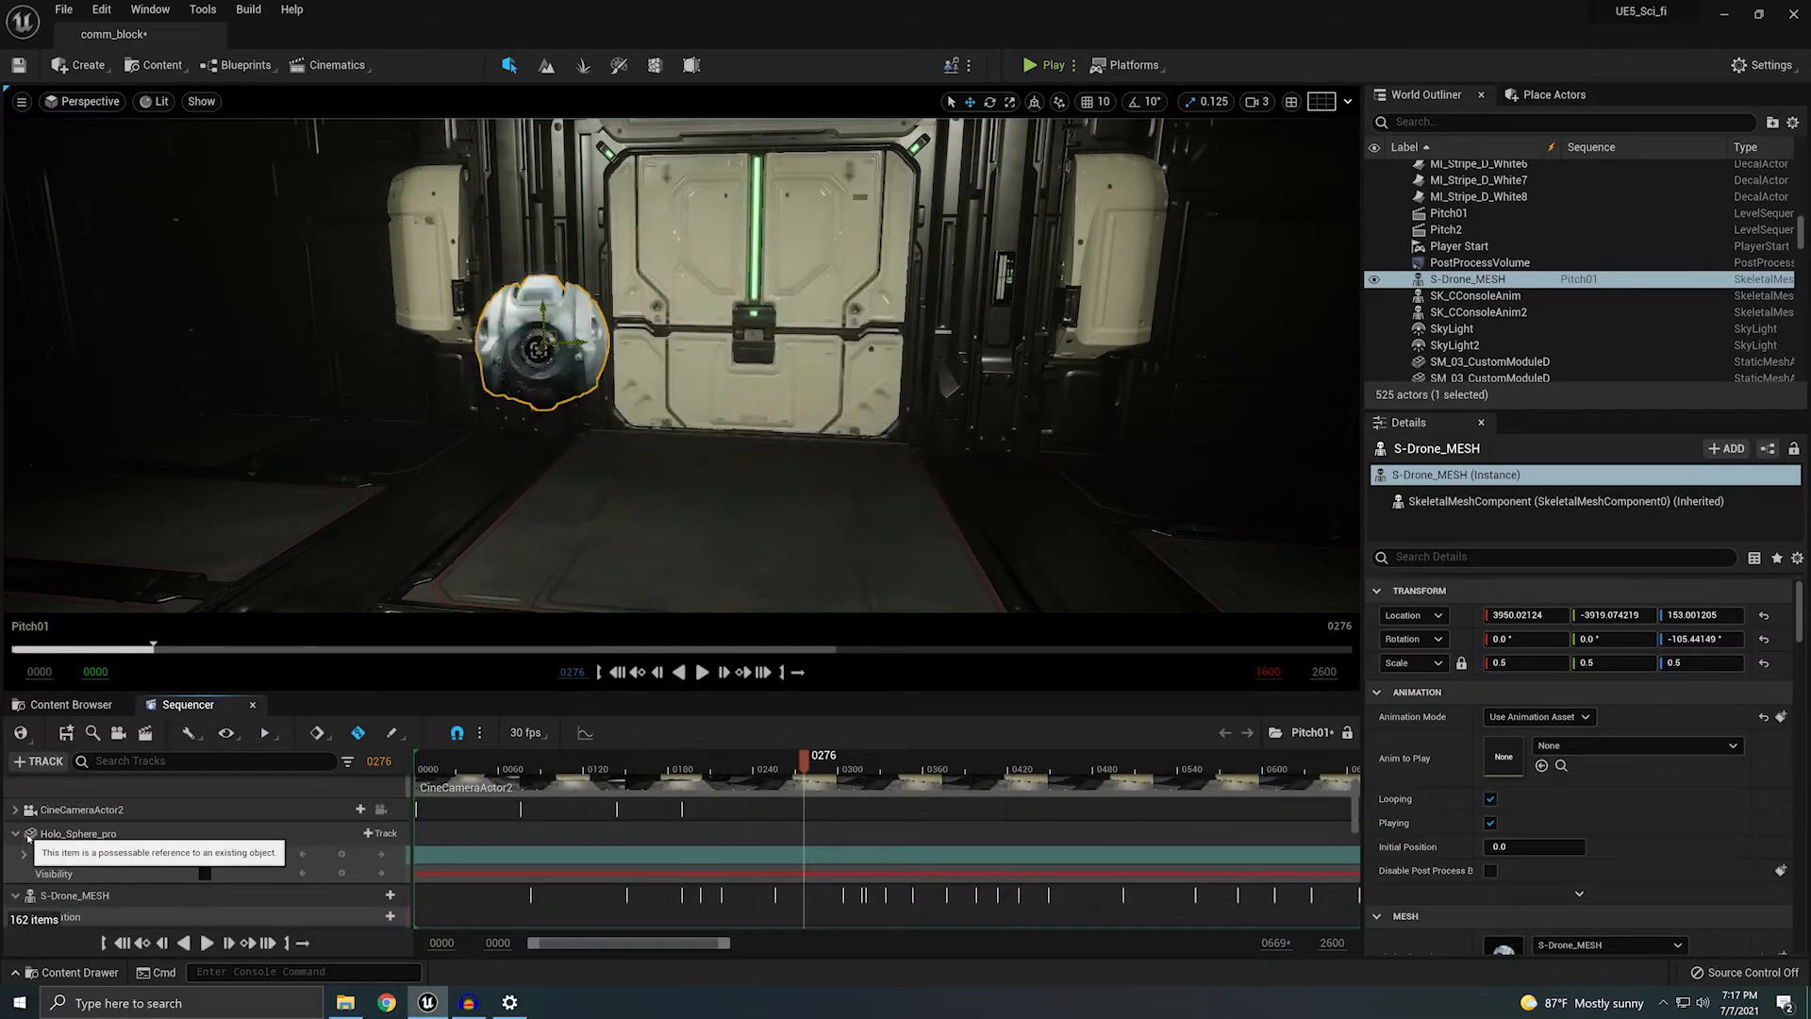
{"action": "key", "text": "ctrl+s"}
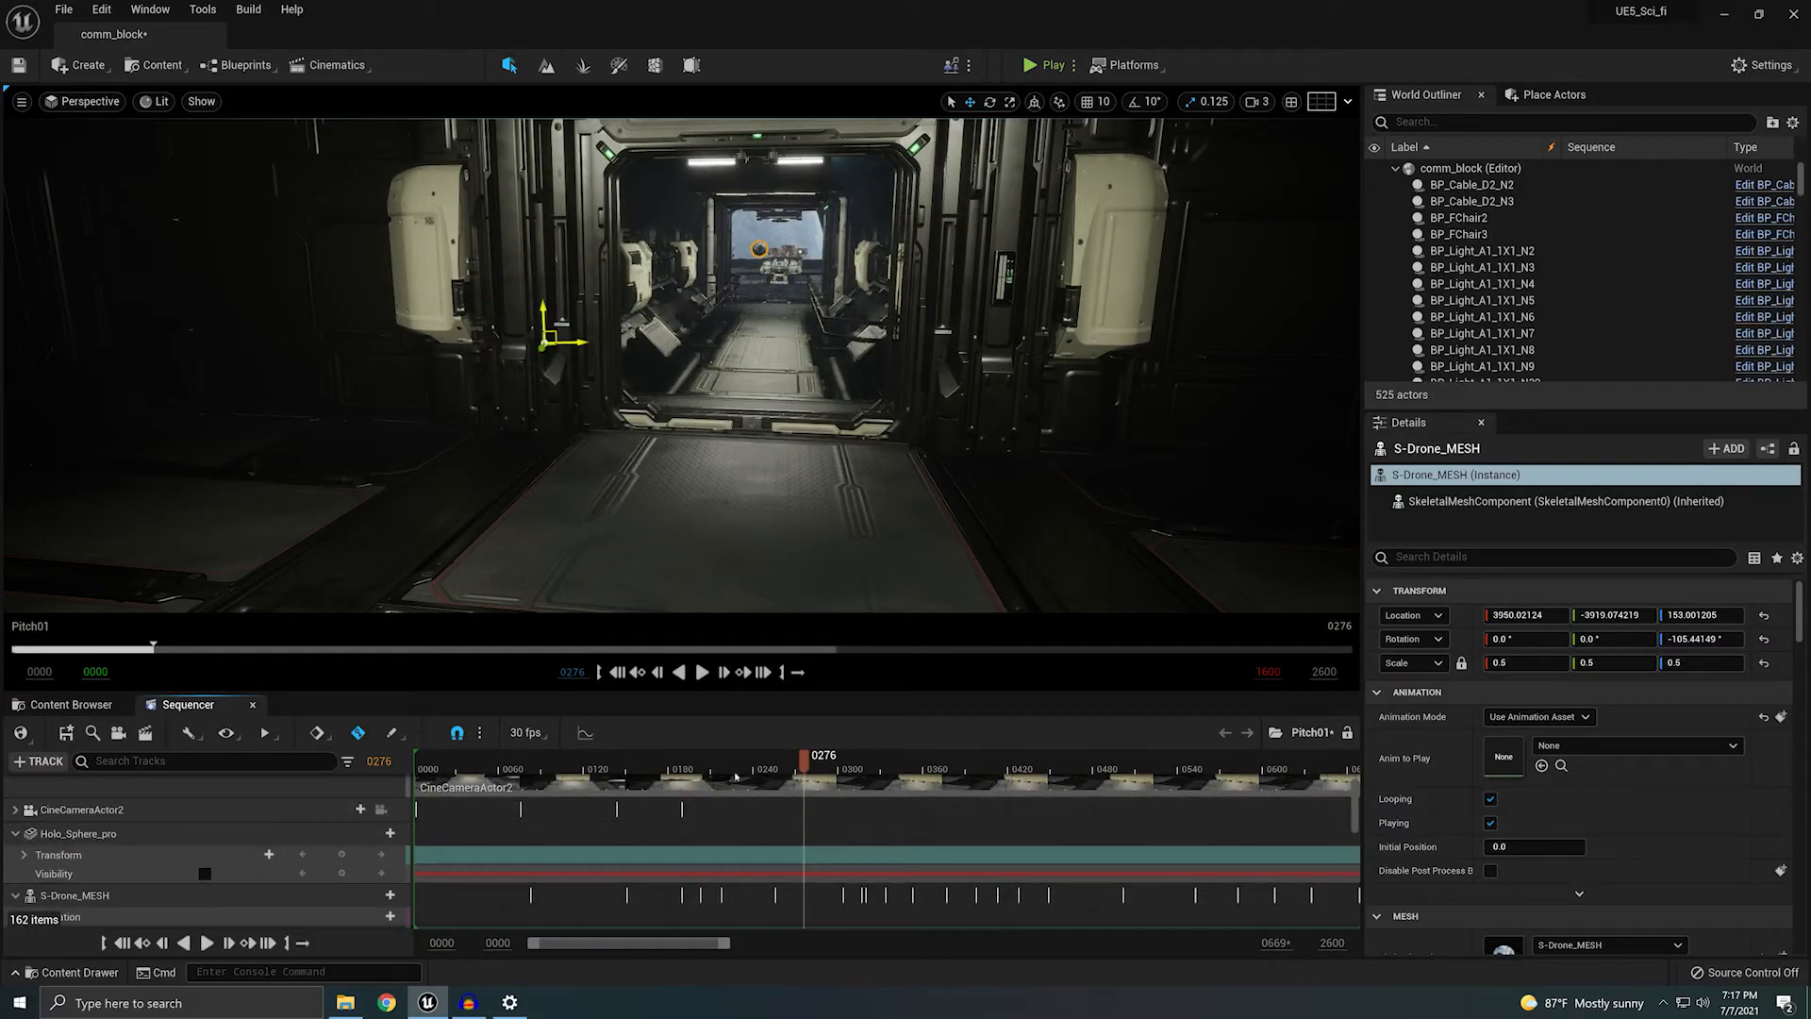
Step: Add the S-Drone_Idle_Flying_ANIM clip to S-Drone_MESH's animation track at frame 71
{"action": "left_click_drag", "start_coordinate": [803, 762], "coordinate": [514, 766]}
{"action": "scroll", "coordinate": [55, 836], "scroll_direction": "down", "scroll_amount": 3}
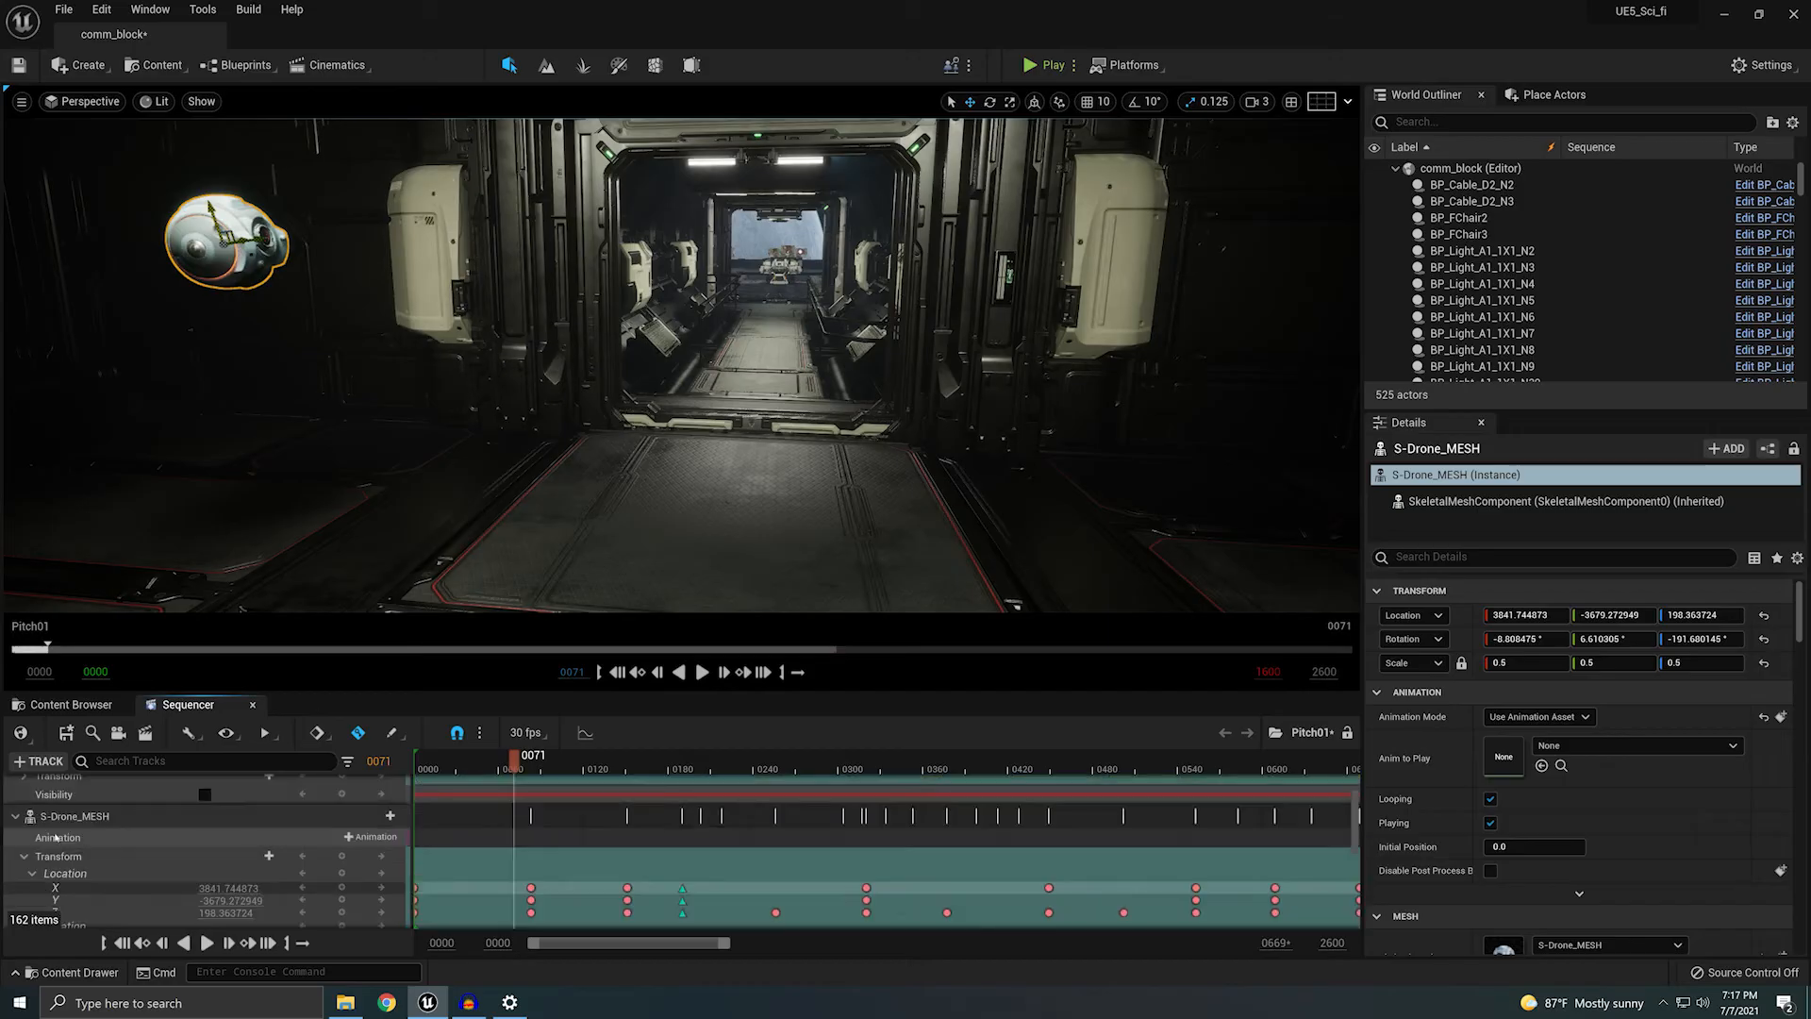
{"action": "left_click", "coordinate": [369, 836]}
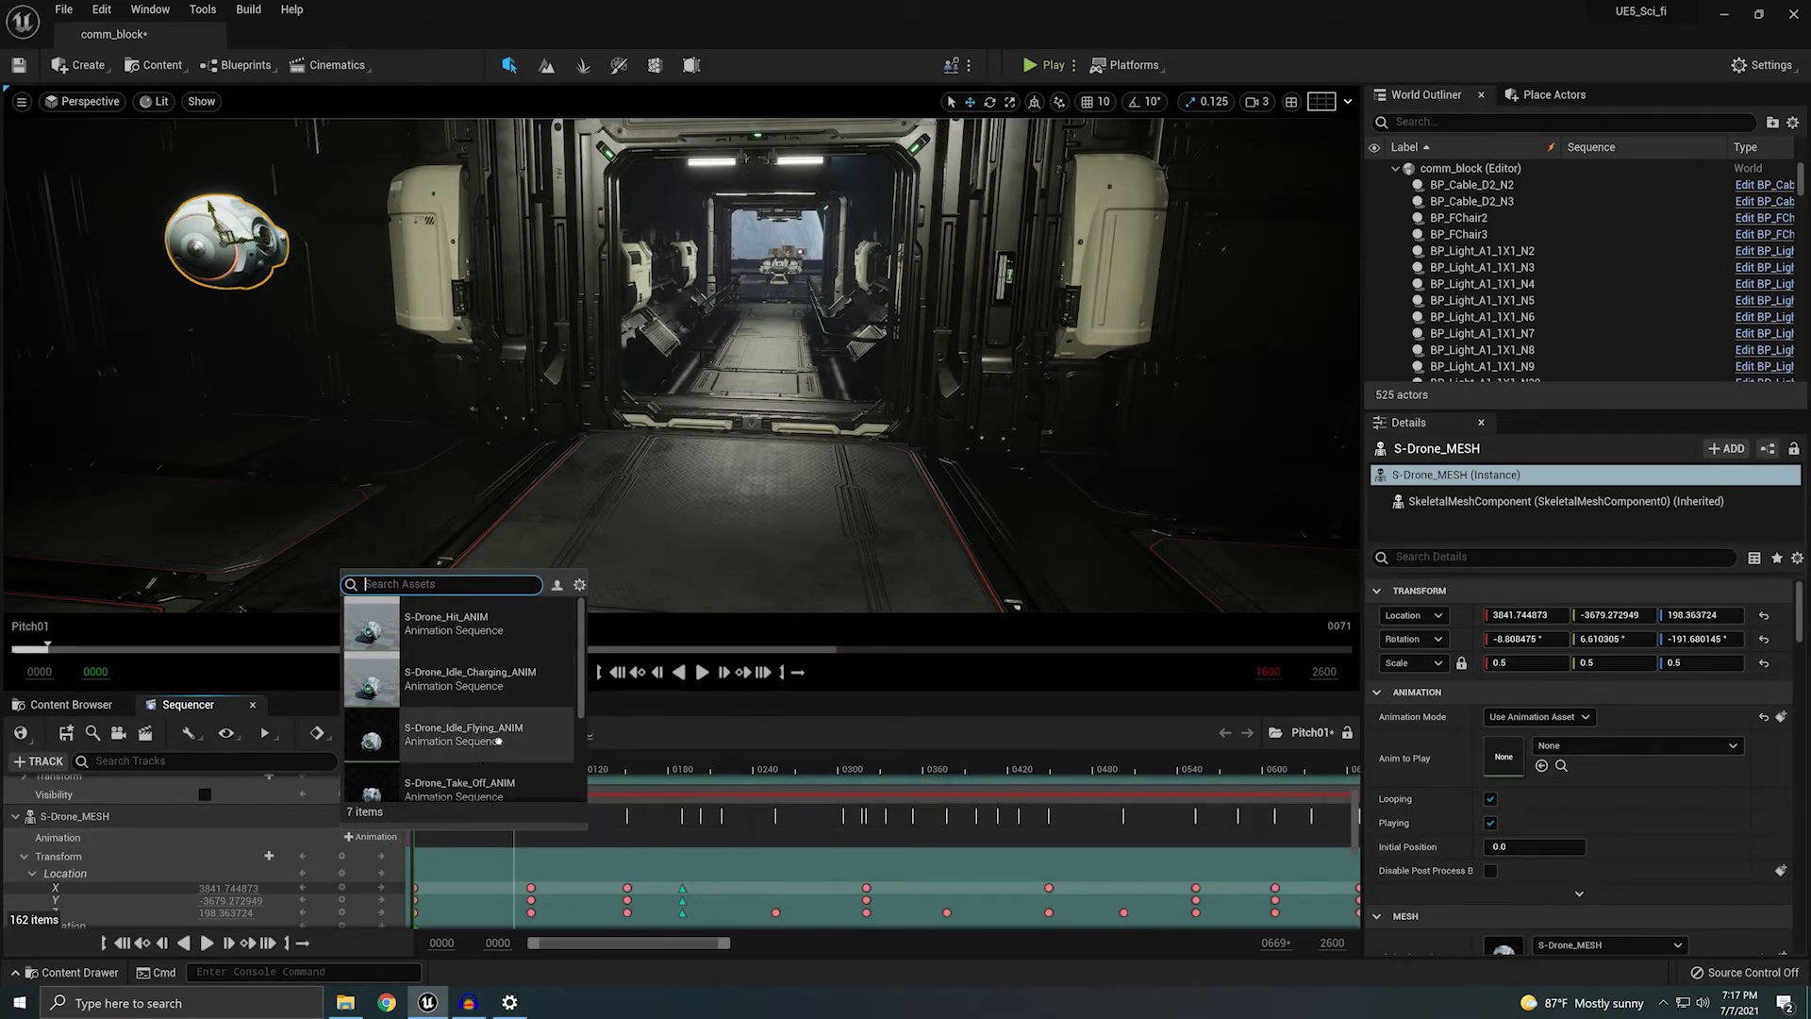
{"action": "mouse_move", "coordinate": [500, 701]}
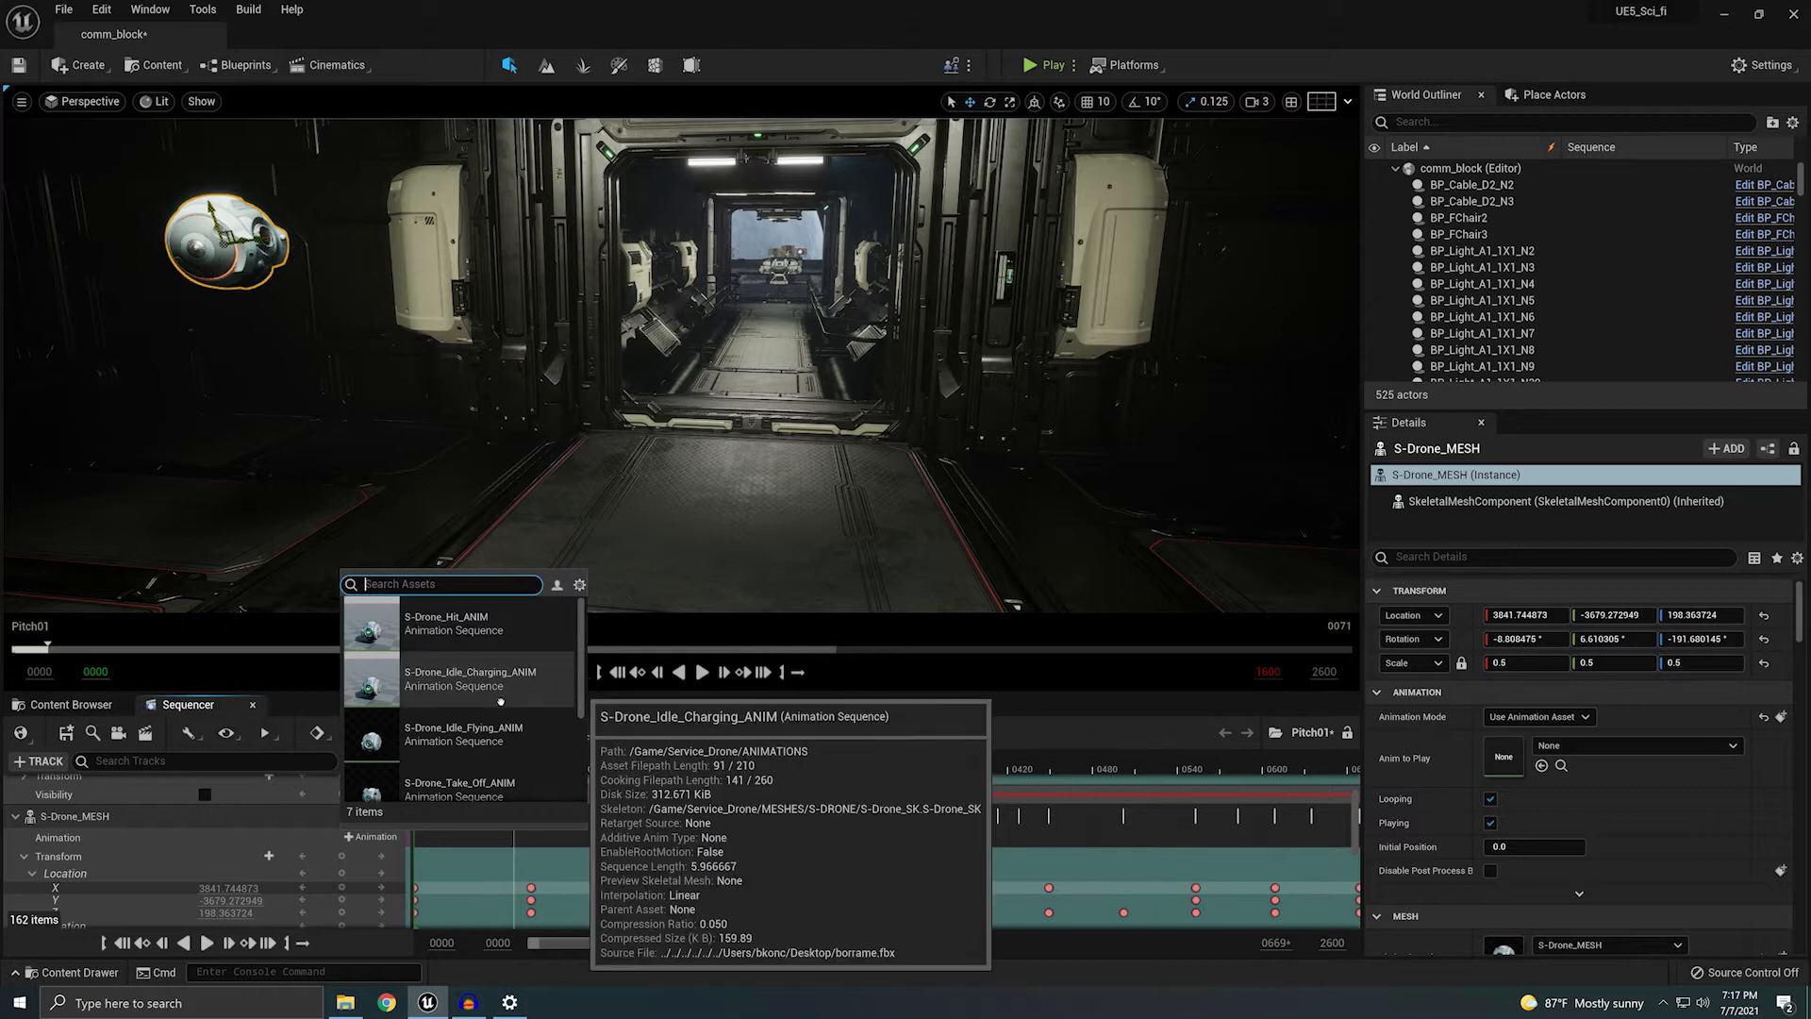
{"action": "scroll", "coordinate": [491, 707], "scroll_direction": "down", "scroll_amount": 1}
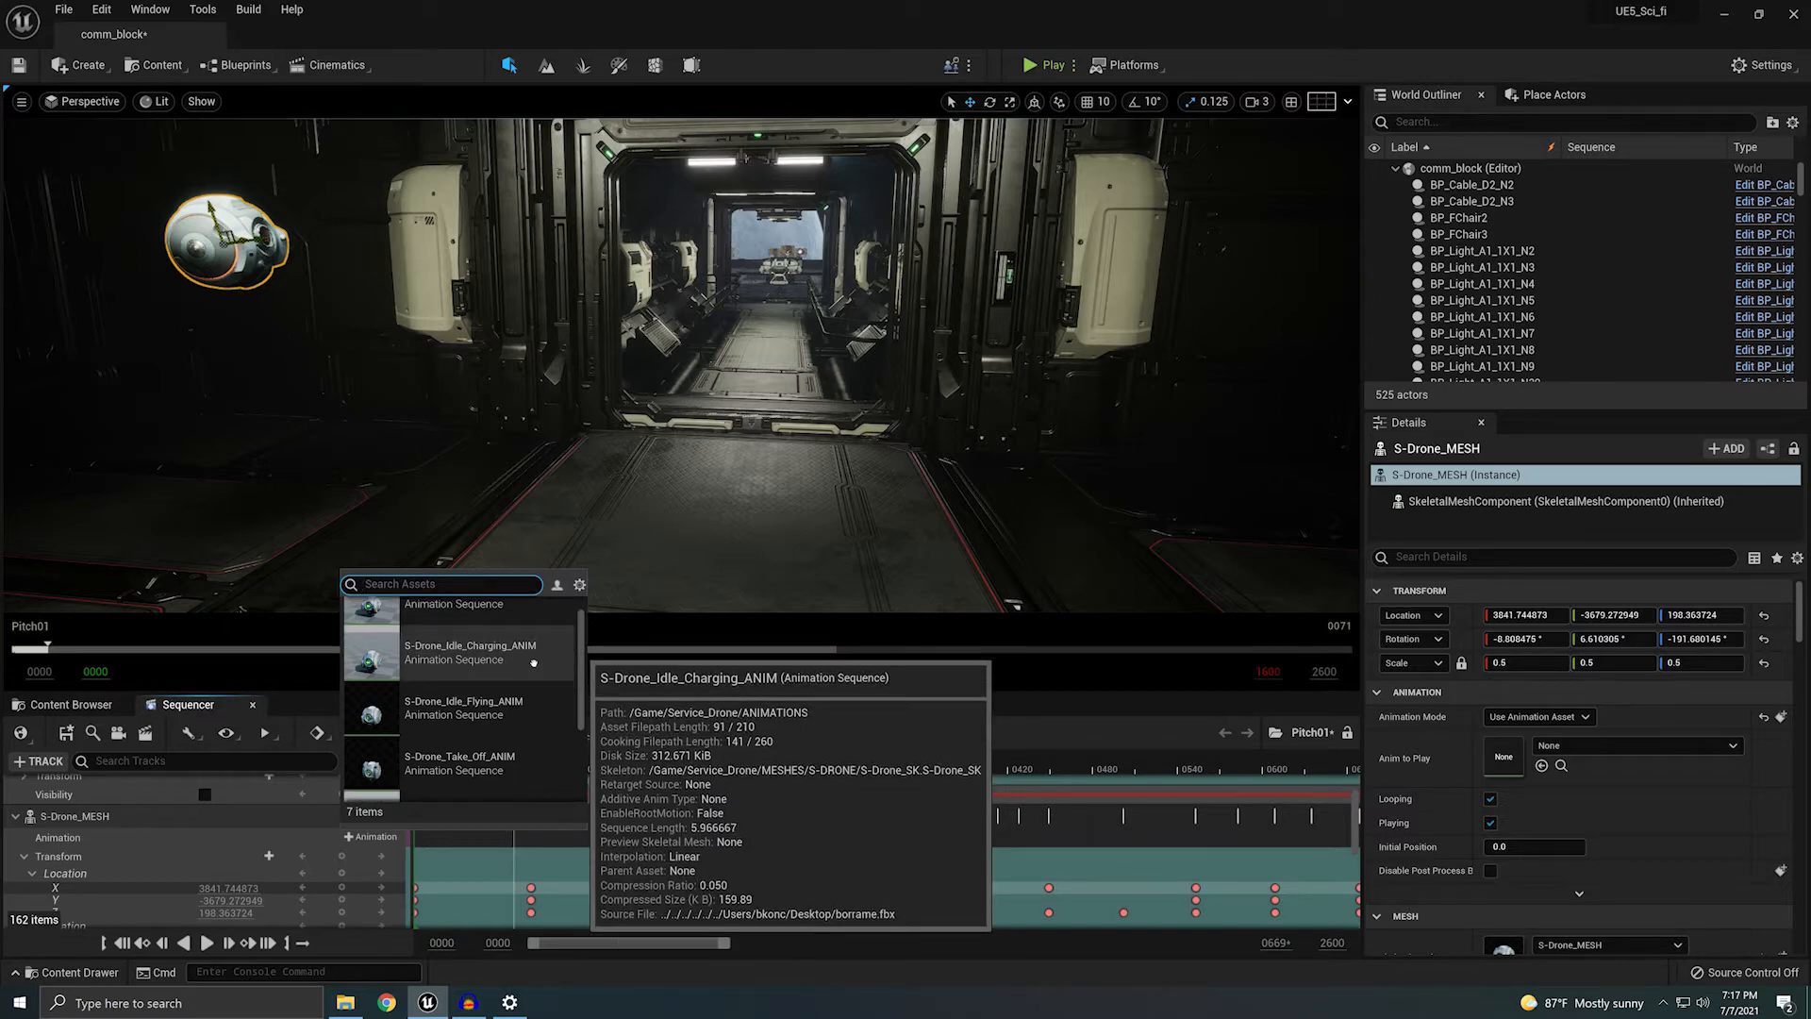
{"action": "left_click", "coordinate": [490, 727]}
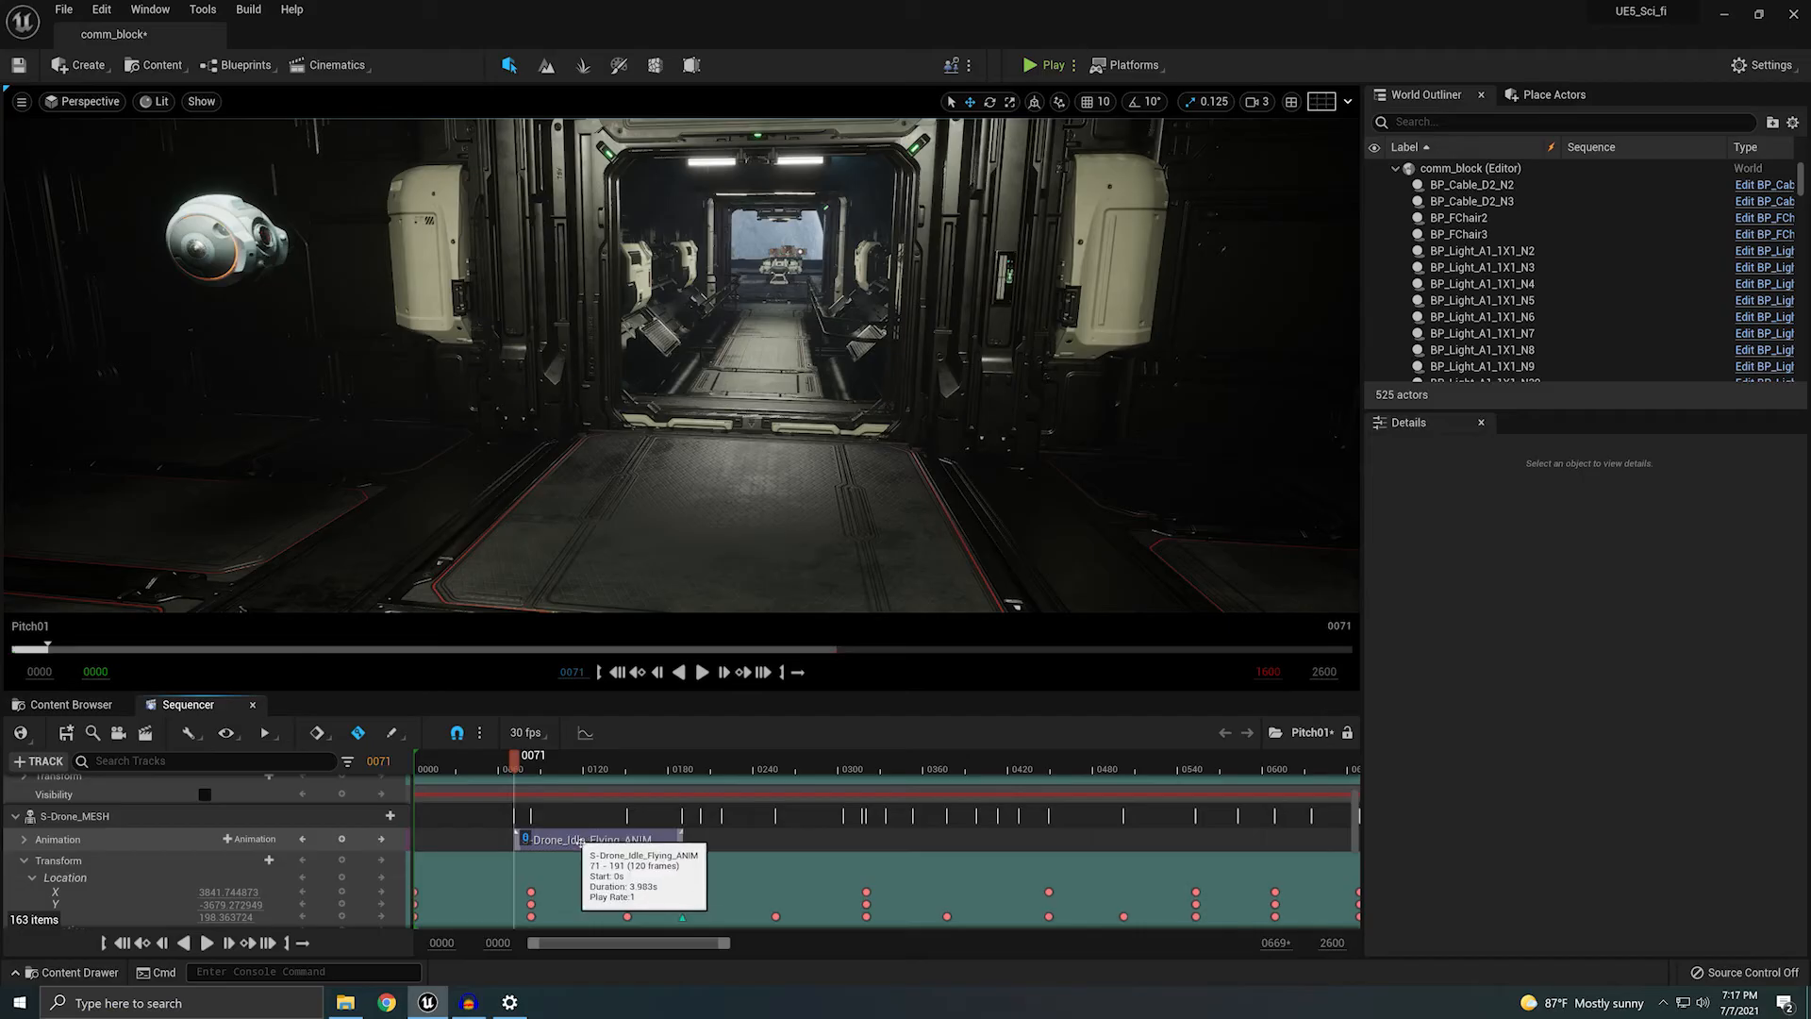
Step: Move the S-Drone_Idle_Flying_ANIM clip to start at frame 0 and extend it to the playback end at frame 1600
{"action": "left_click_drag", "start_coordinate": [581, 841], "coordinate": [481, 846]}
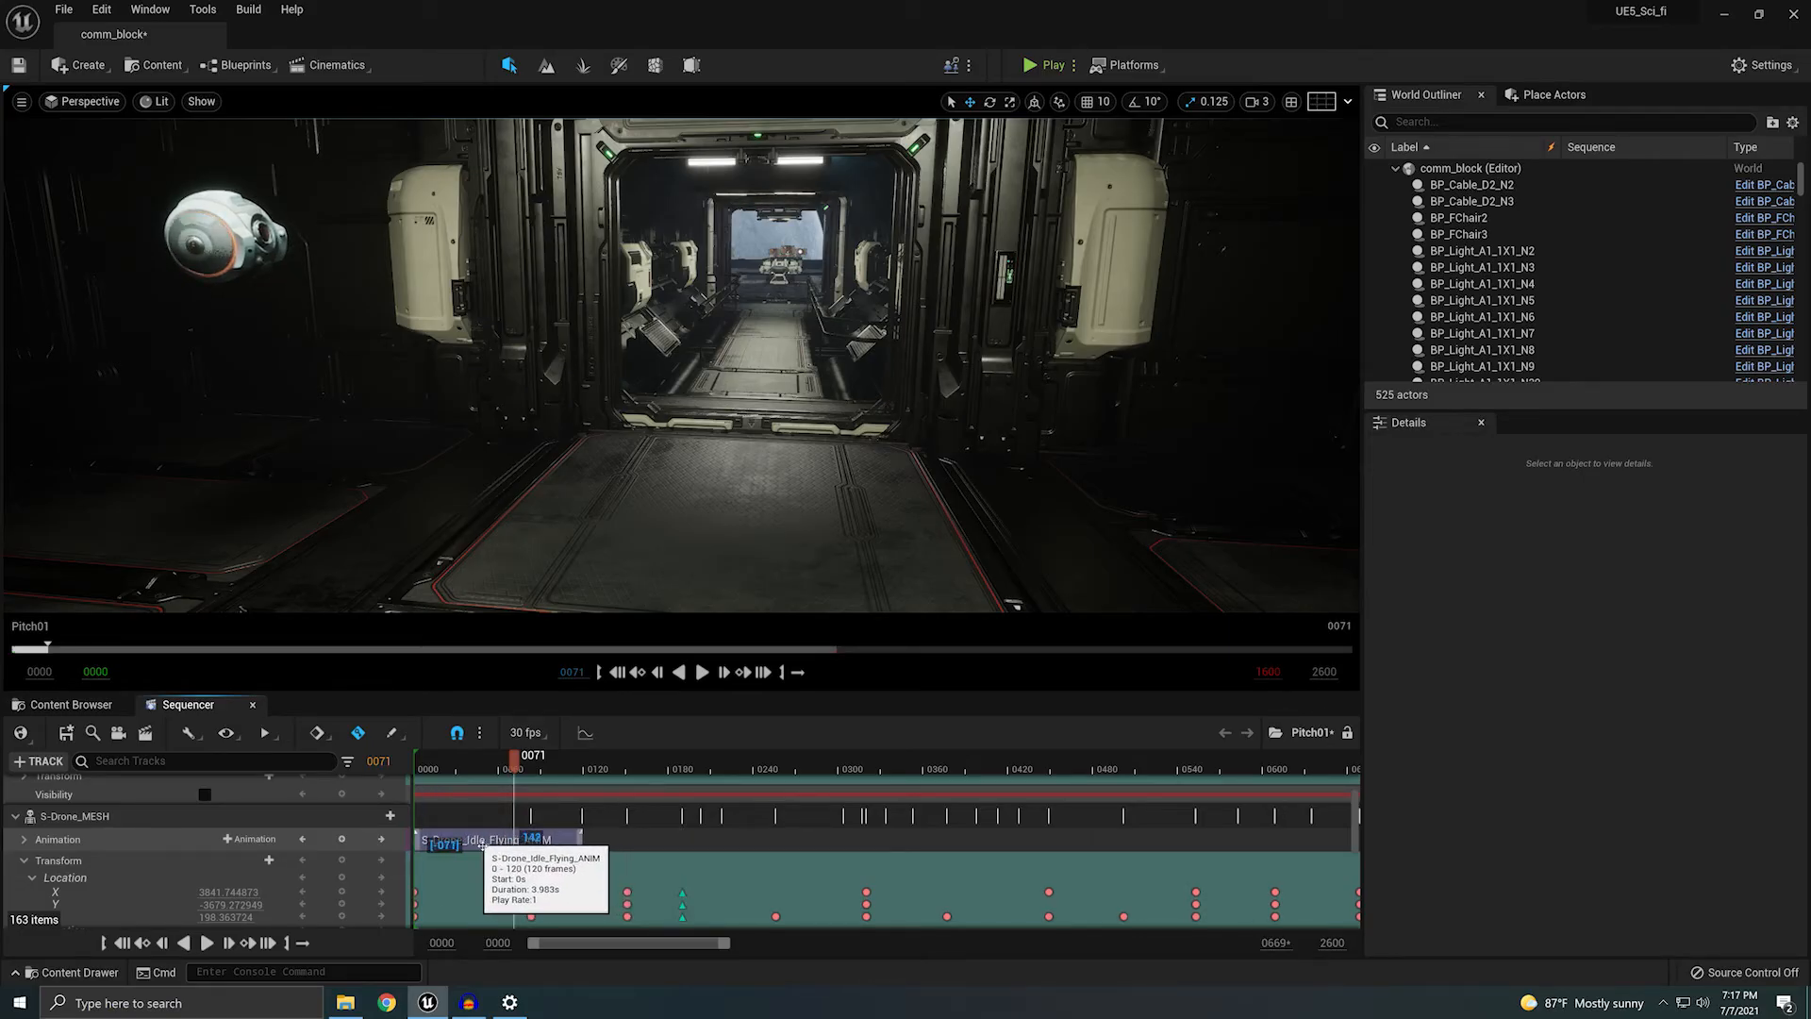
{"action": "left_click_drag", "start_coordinate": [725, 943], "coordinate": [1245, 943]}
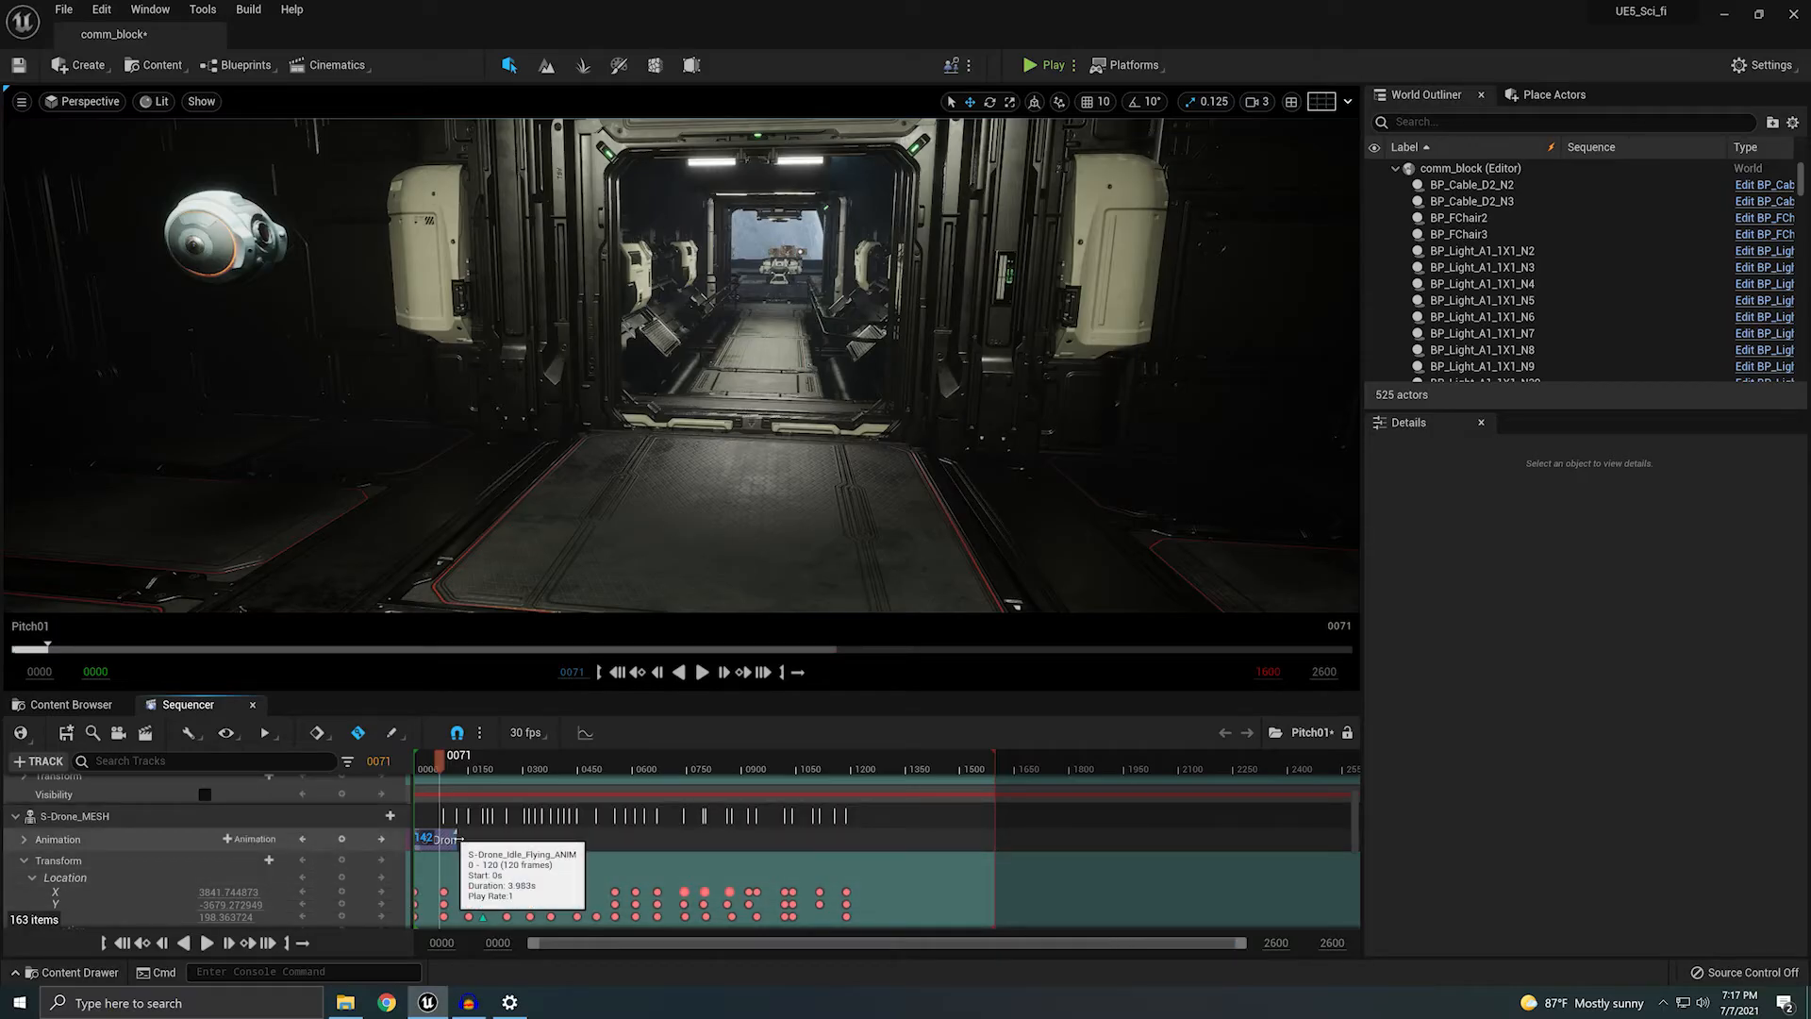
{"action": "left_click_drag", "start_coordinate": [460, 840], "coordinate": [484, 838]}
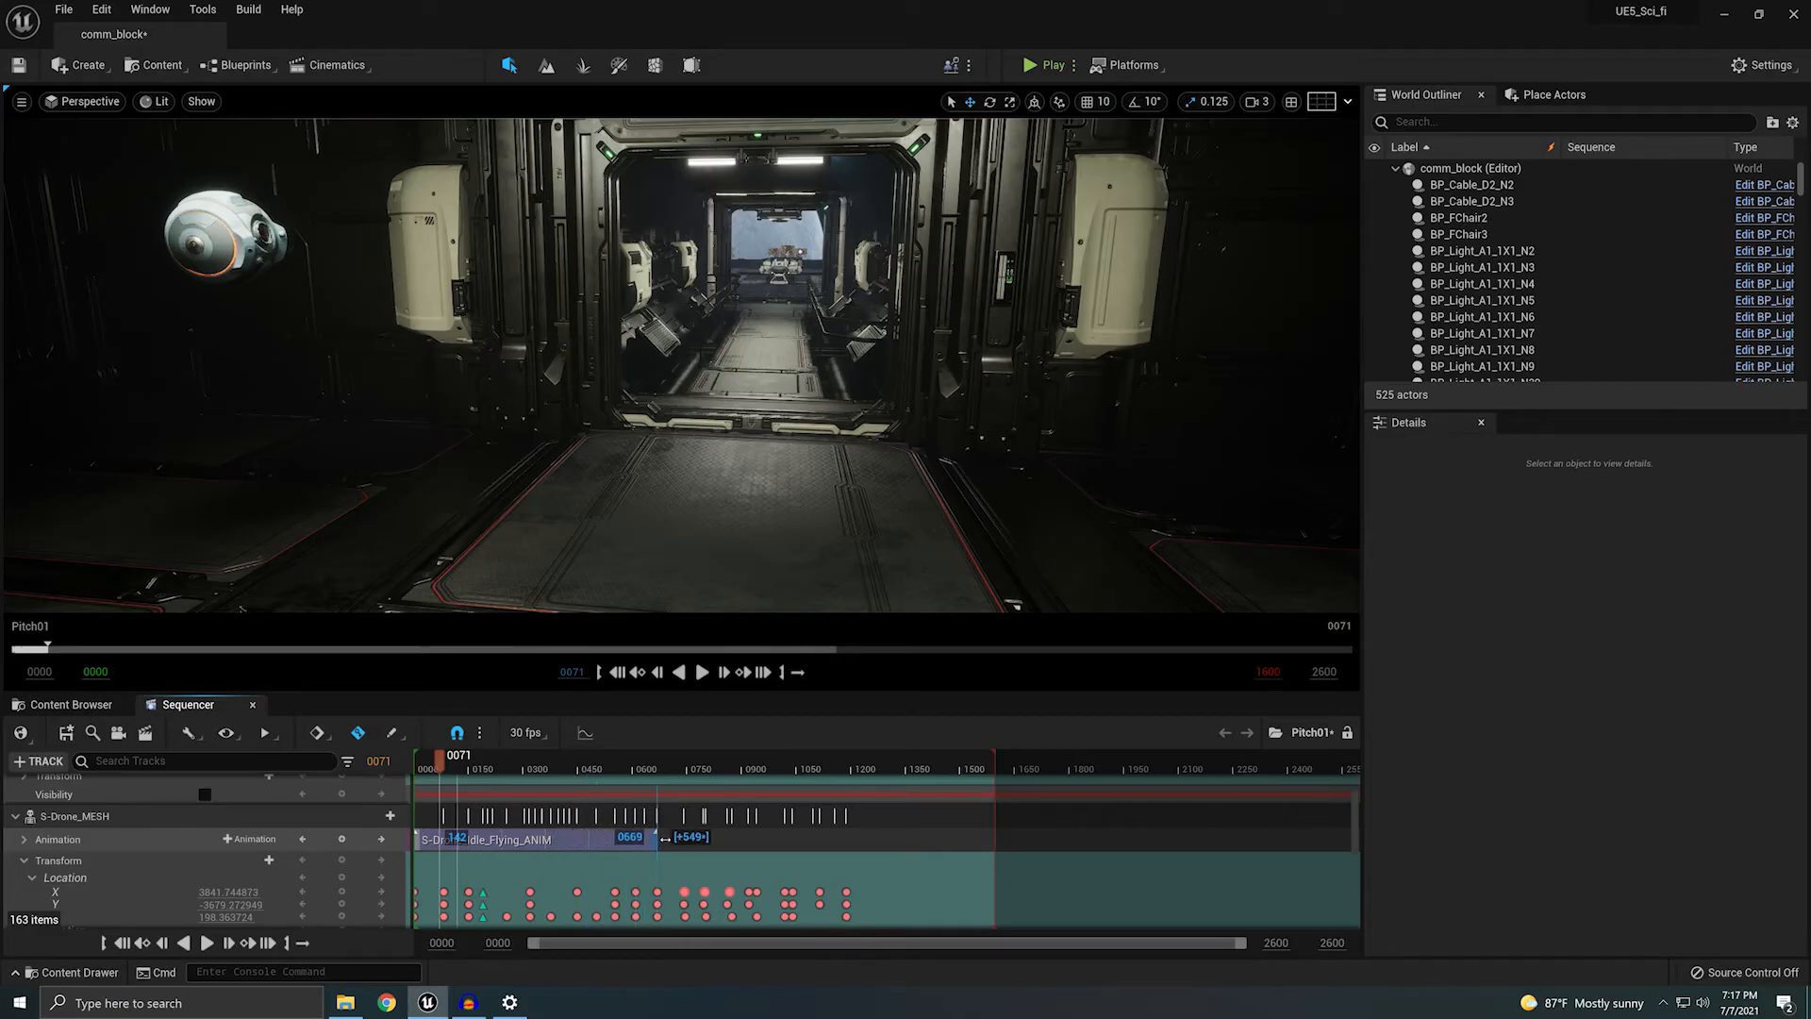
{"action": "left_click_drag", "start_coordinate": [665, 838], "coordinate": [996, 840]}
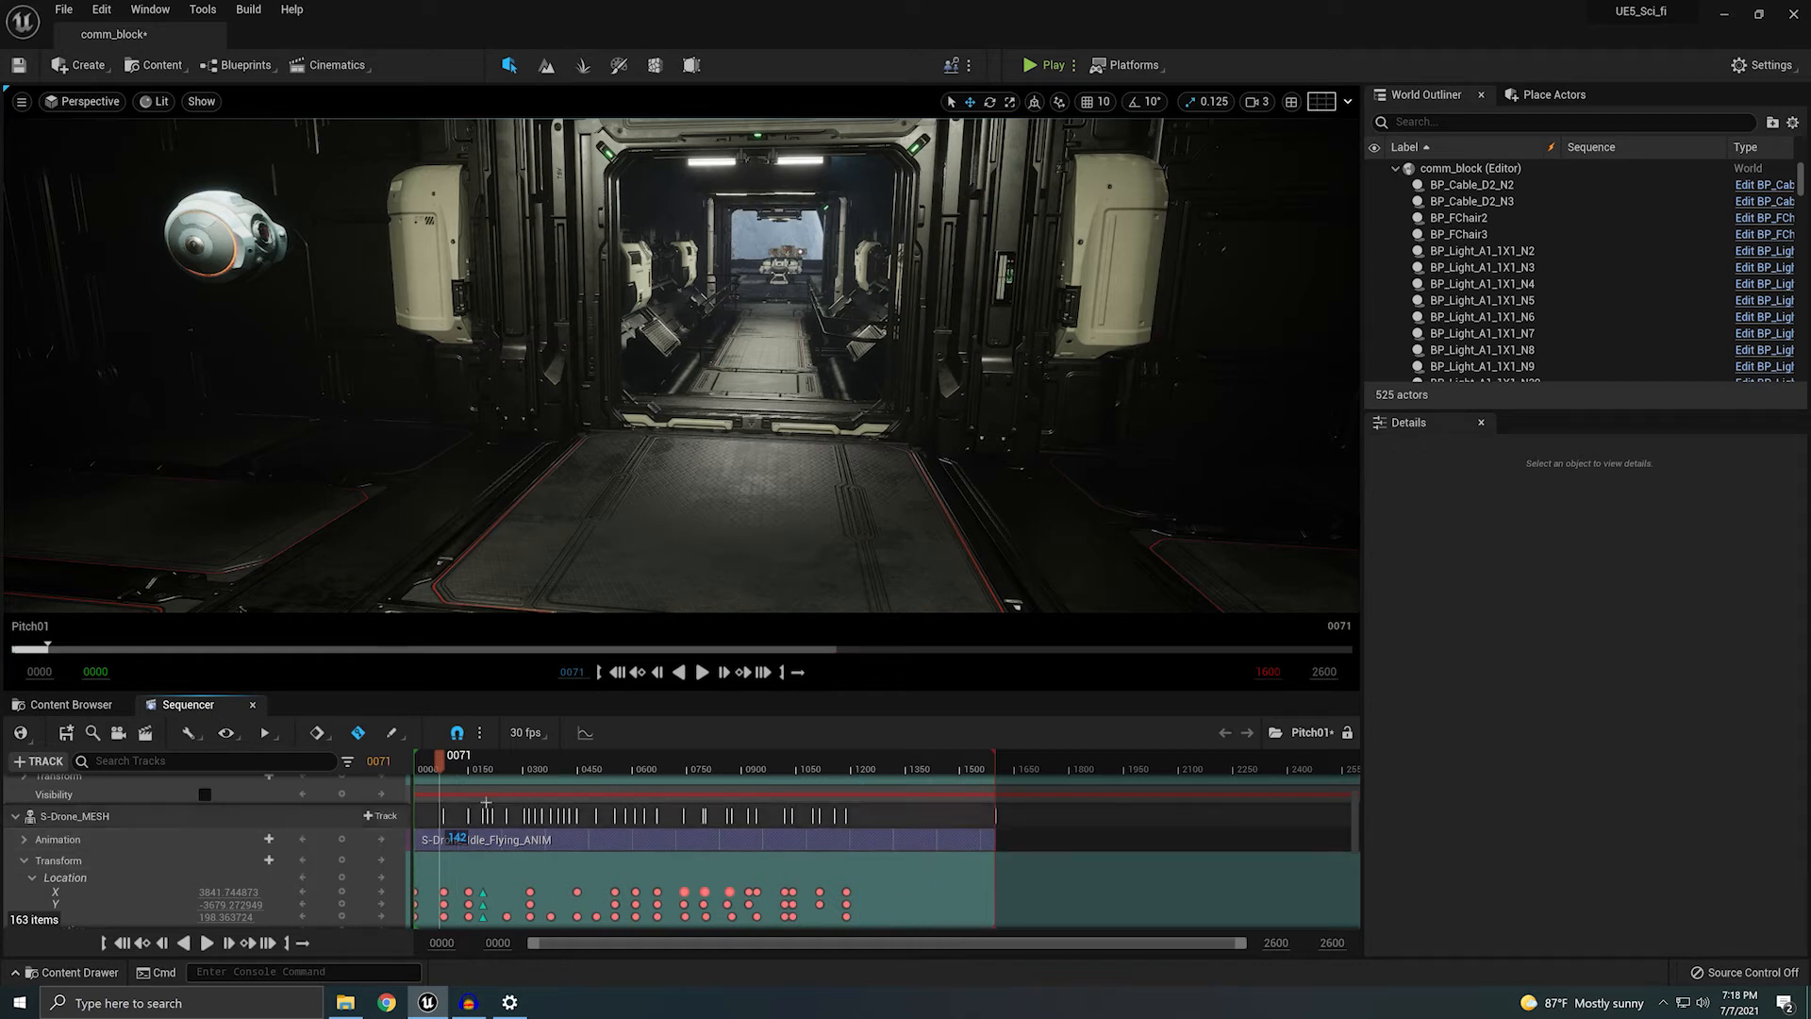
Step: Return the playhead to frame 0 and view the scene through CineCameraActor2
{"action": "left_click", "coordinate": [415, 760]}
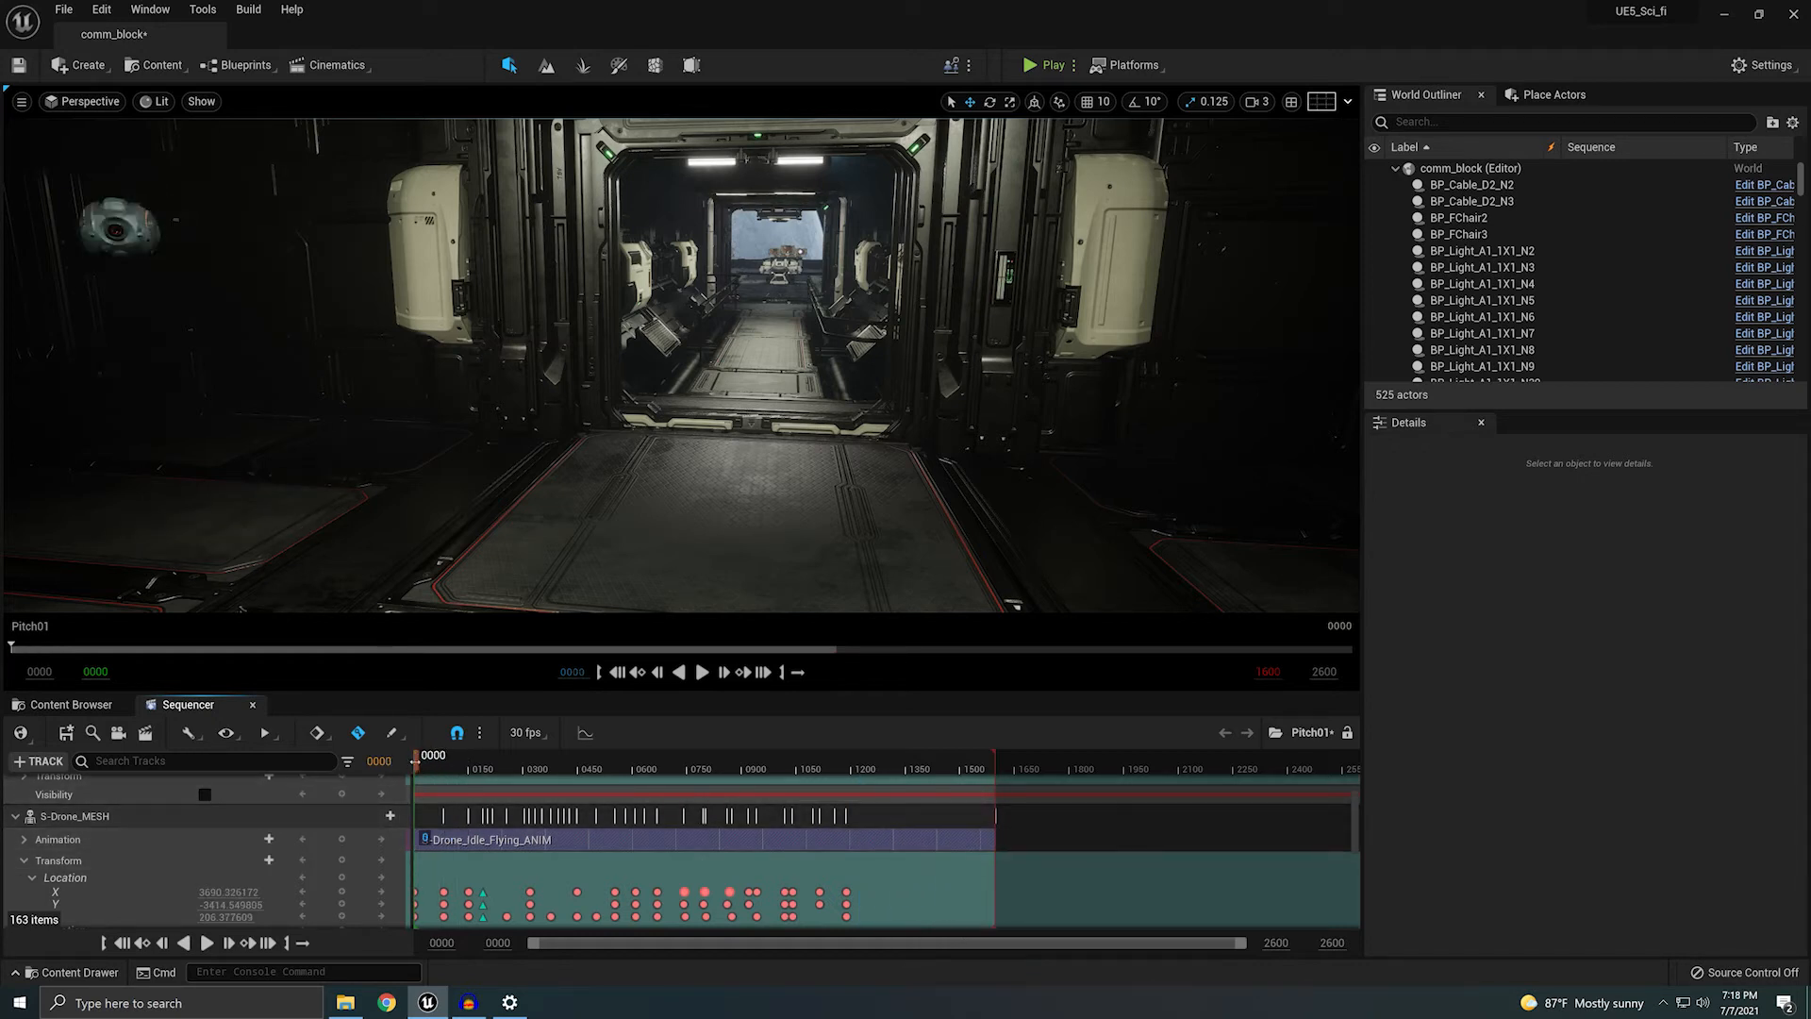
{"action": "left_click", "coordinate": [76, 100]}
{"action": "left_click", "coordinate": [104, 307]}
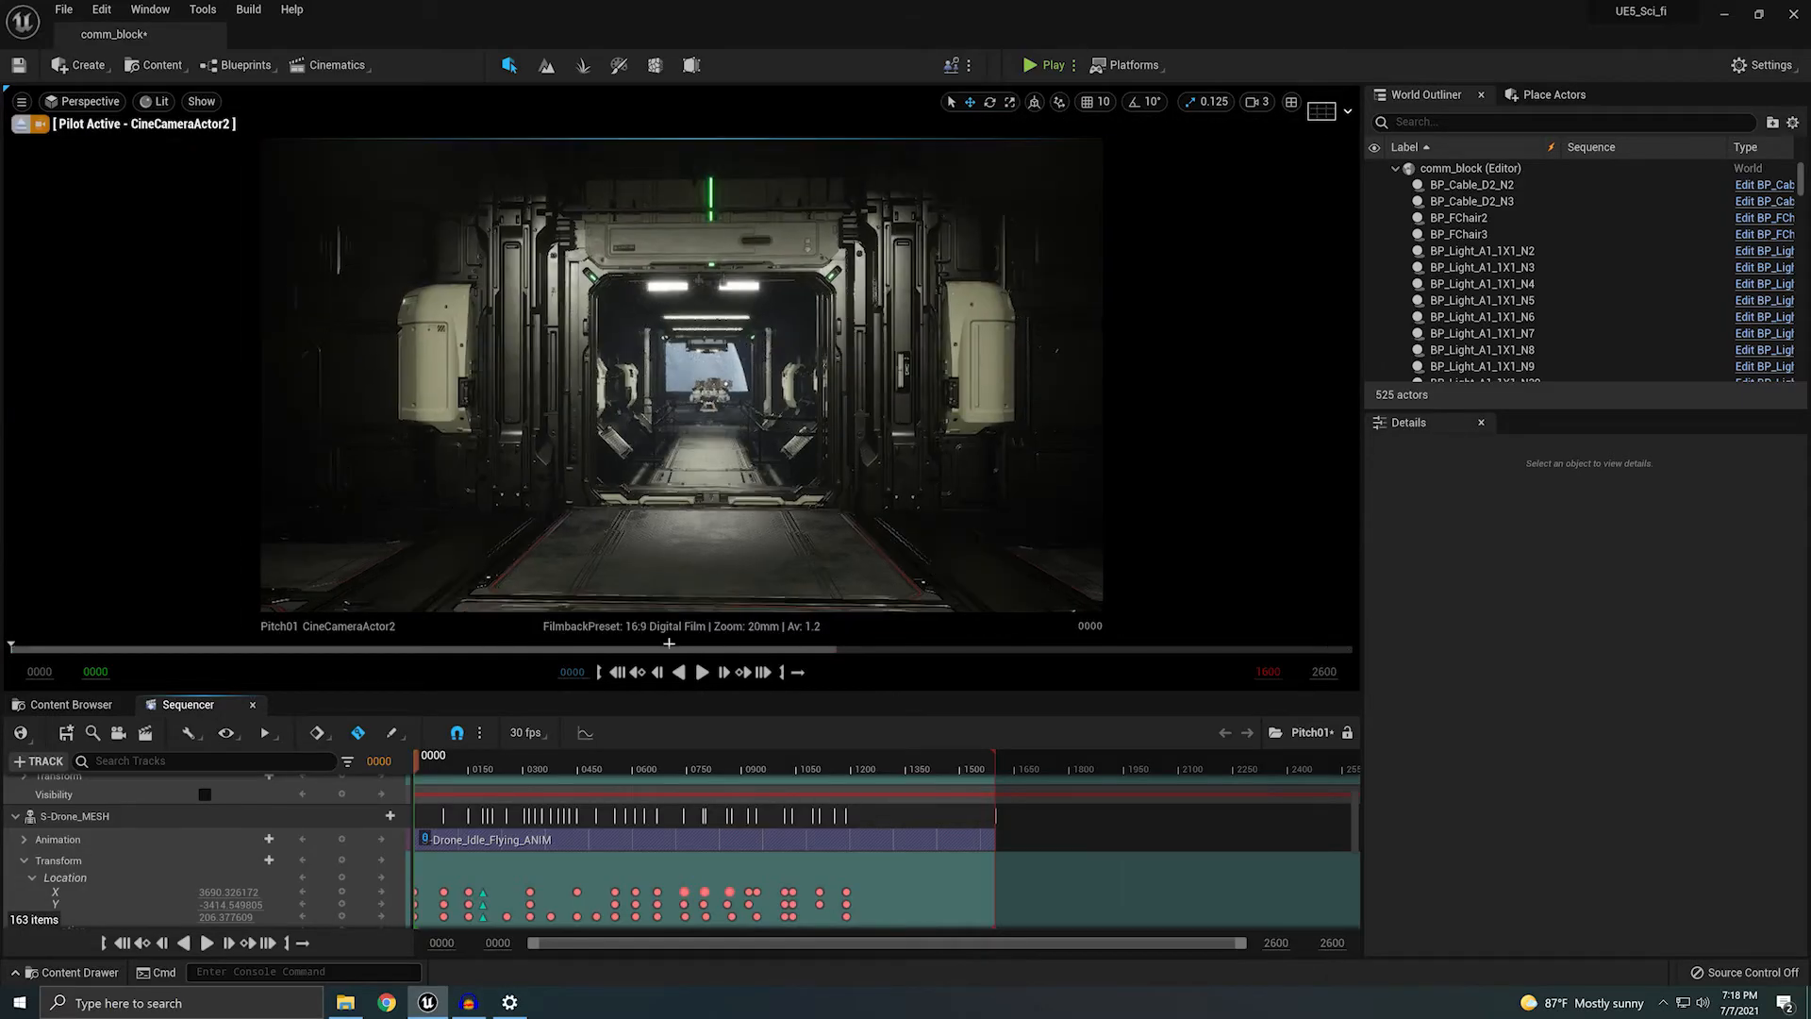
Step: Play the sequence to check the drone's flying animation, stop playback, and scrub to frame 1215
{"action": "left_click", "coordinate": [703, 672]}
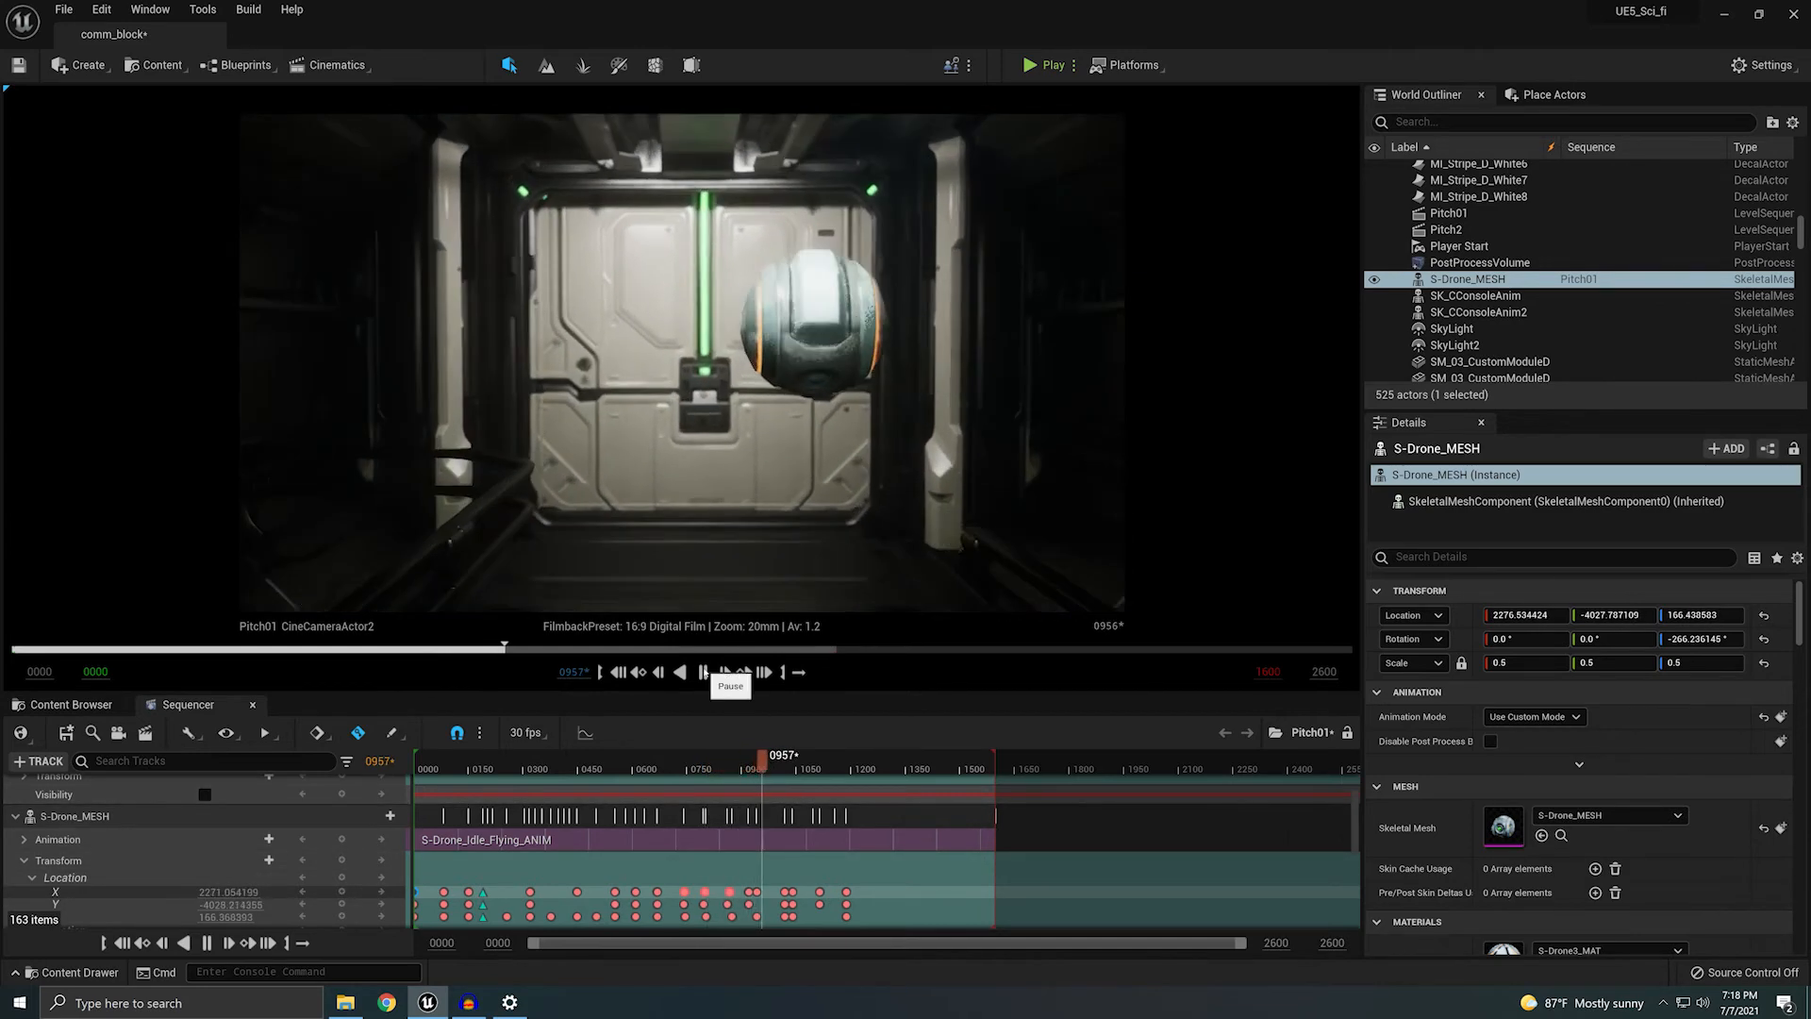
{"action": "left_click", "coordinate": [703, 672]}
{"action": "left_click", "coordinate": [846, 766]}
{"action": "mouse_move", "coordinate": [846, 765]}
{"action": "left_mouse_down"}
{"action": "mouse_move", "coordinate": [798, 773]}
{"action": "mouse_move", "coordinate": [858, 790]}
{"action": "left_mouse_up"}
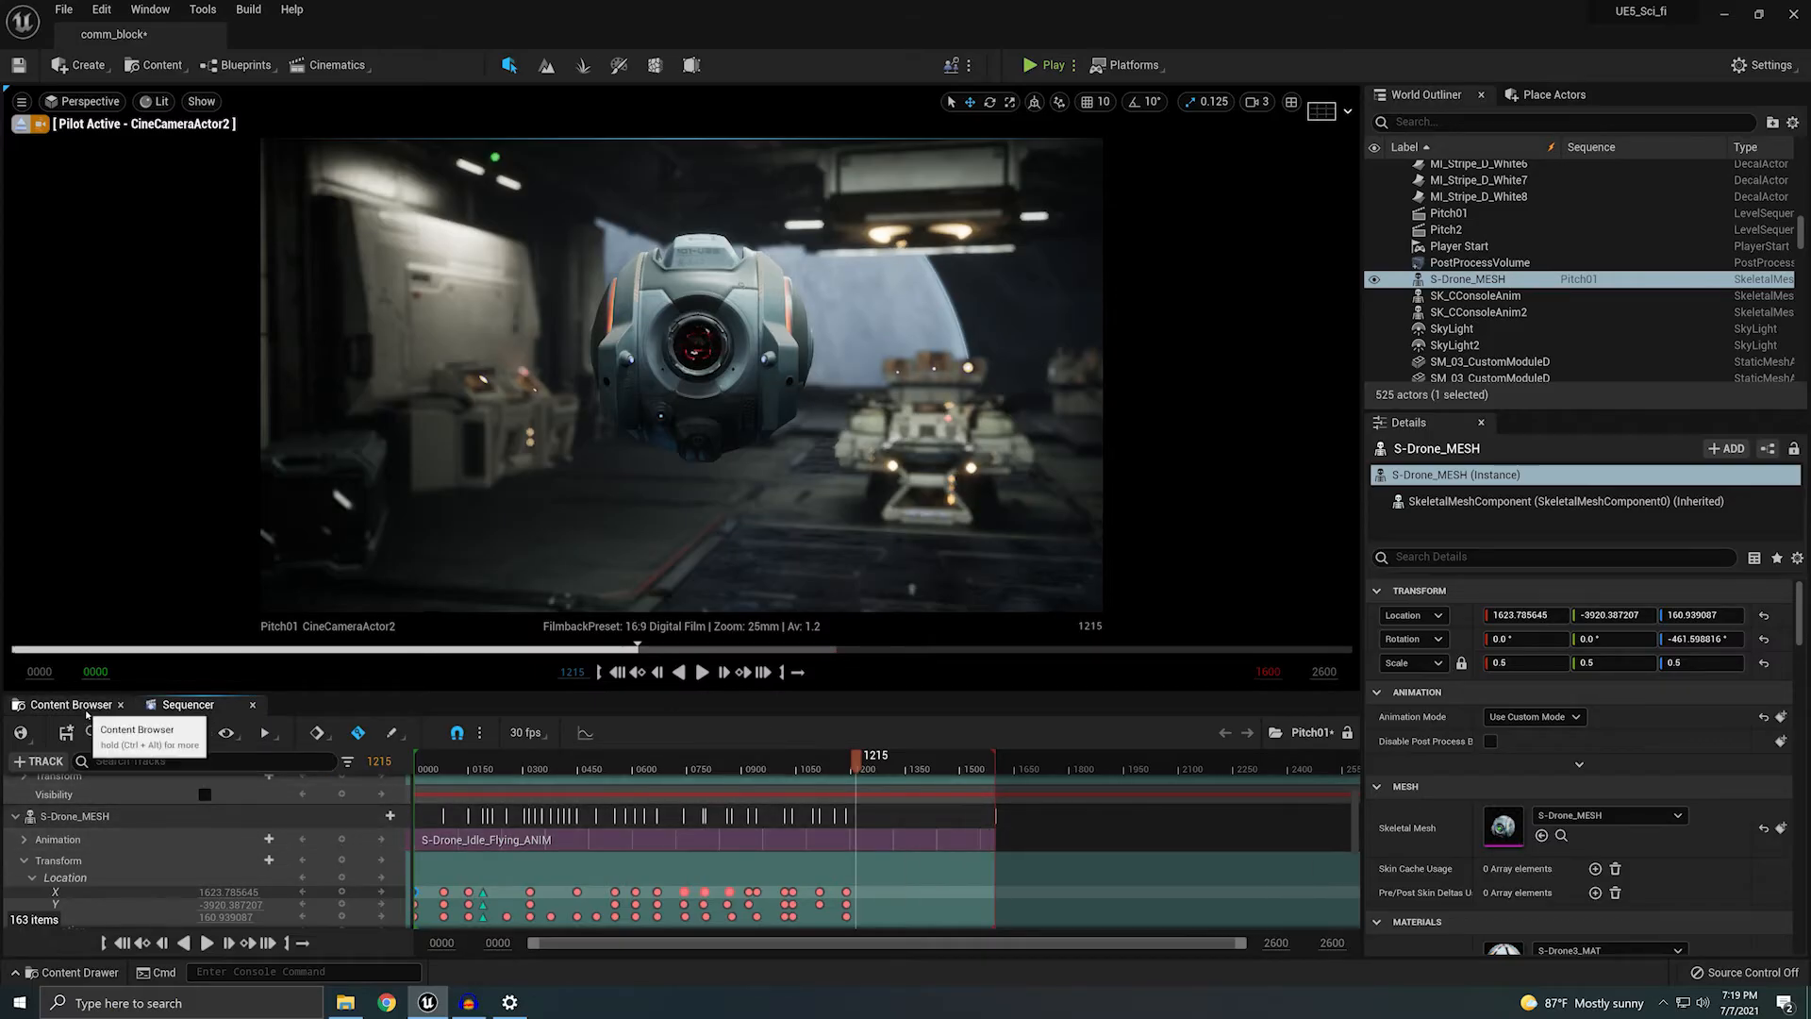
Step: Import the robottuto02 voice file from the Voice folder into Content > Maps and add it to the Pitch01 sequence as an audio track
{"action": "left_click", "coordinate": [71, 704]}
{"action": "left_click", "coordinate": [349, 1004]}
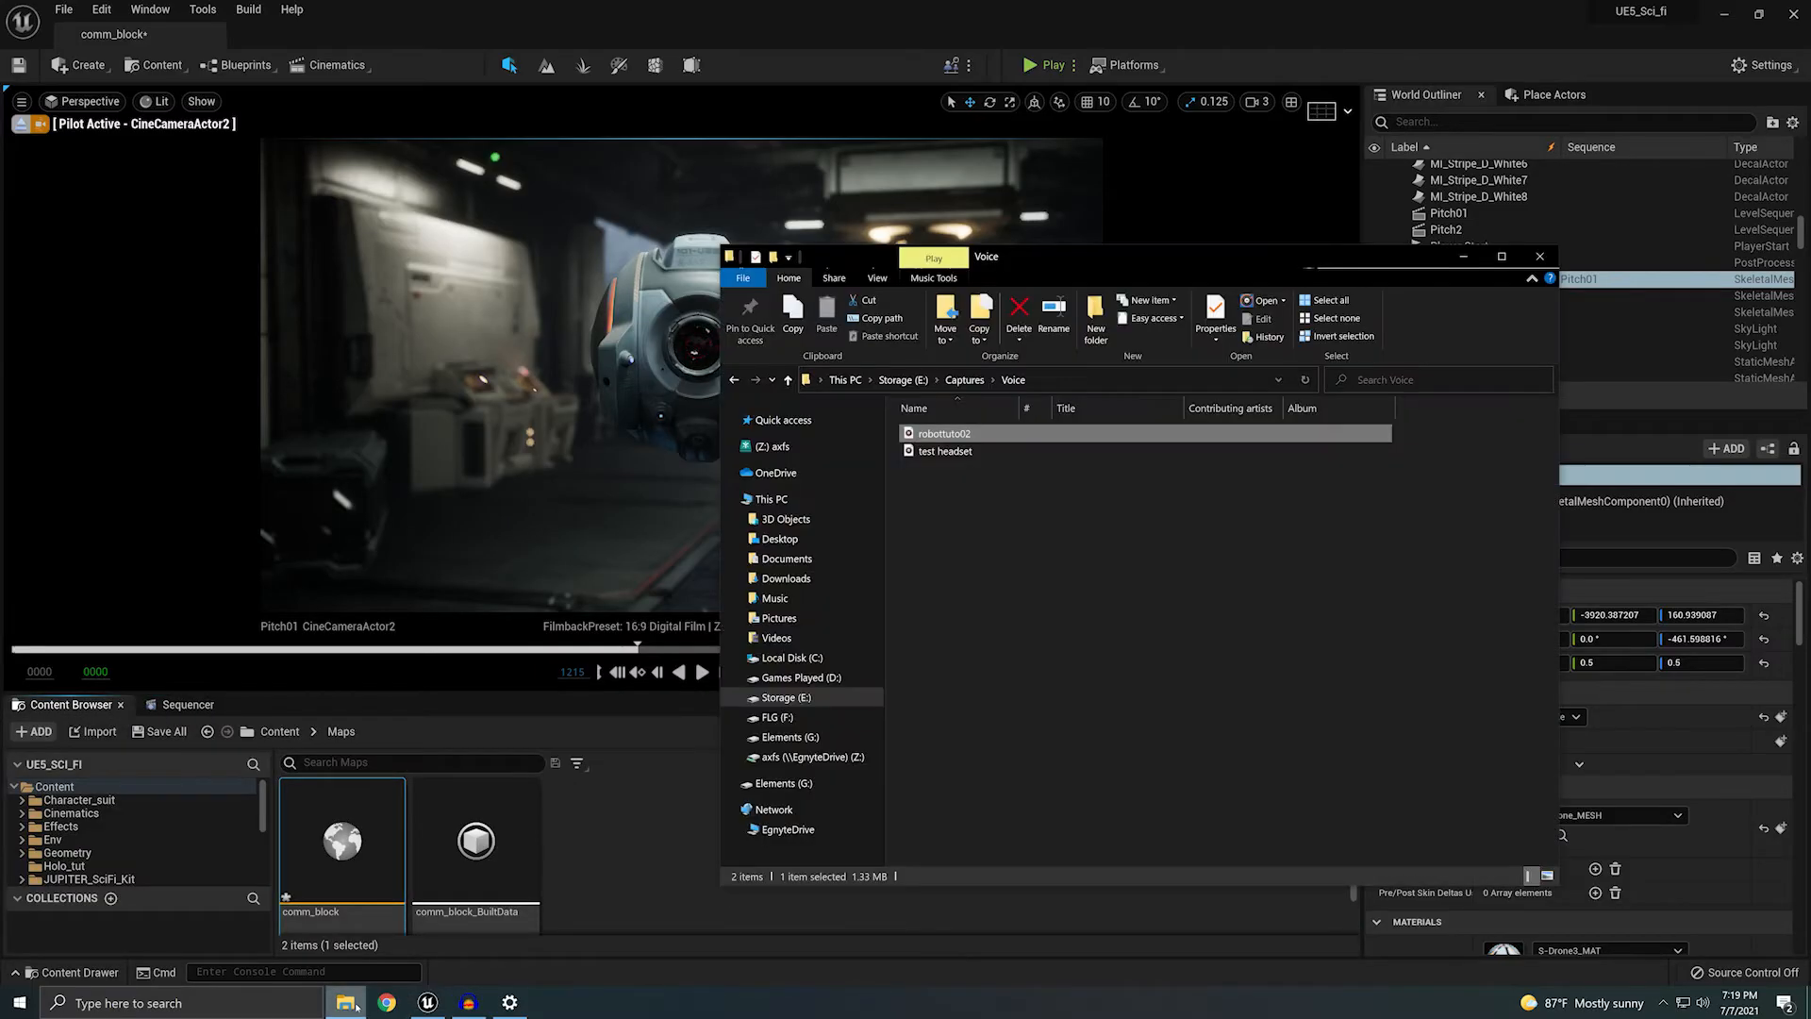
{"action": "left_click_drag", "start_coordinate": [1113, 434], "coordinate": [613, 844]}
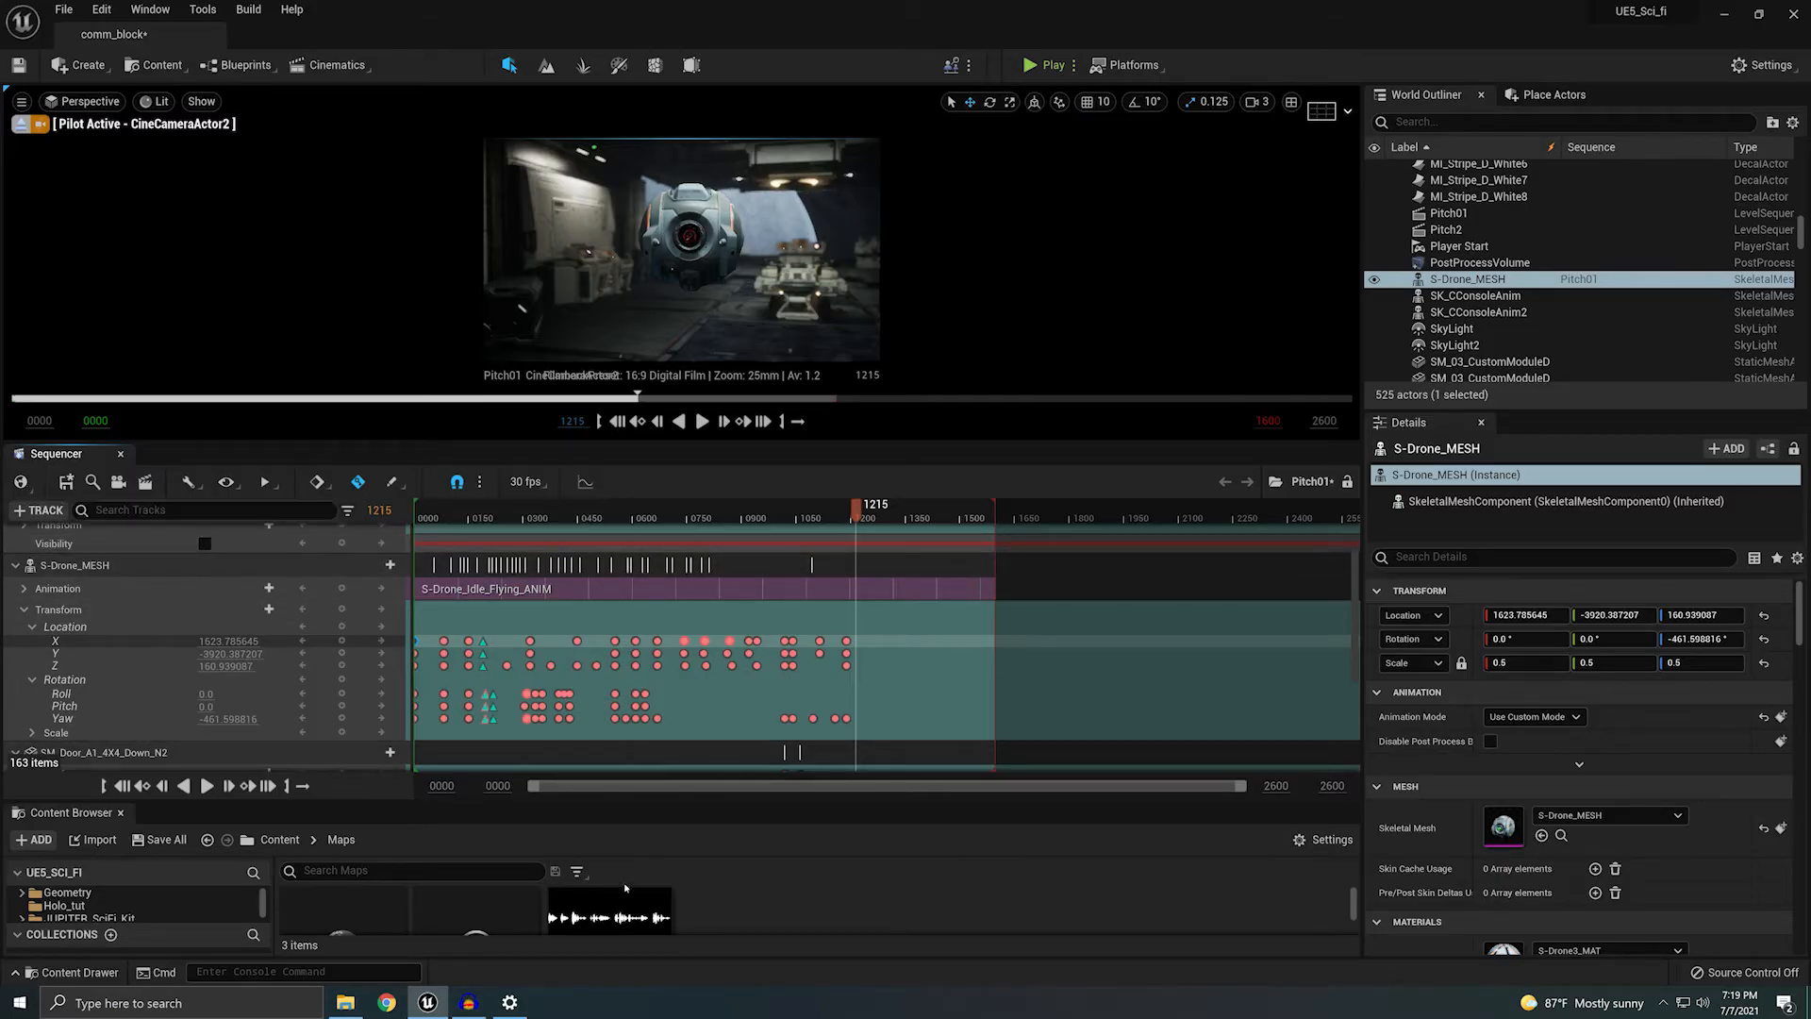
{"action": "left_click_drag", "start_coordinate": [609, 910], "coordinate": [234, 608]}
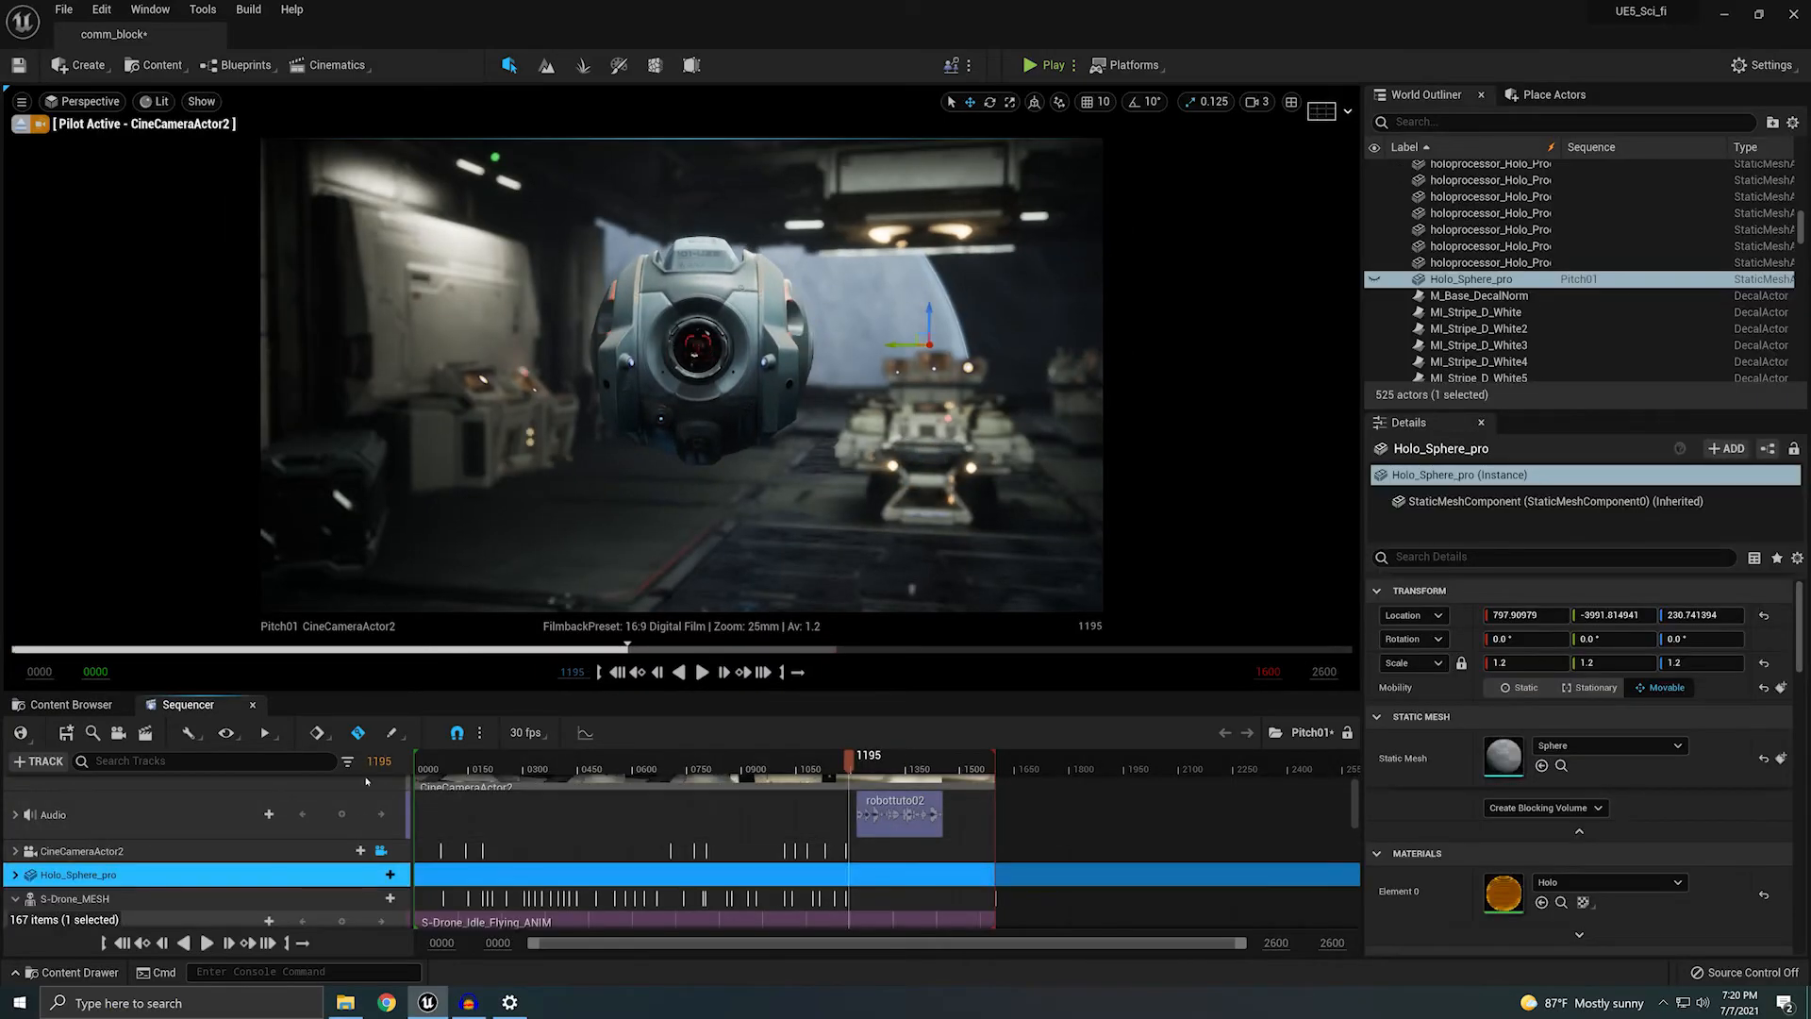
Step: Move the Audio track directly above the S-Drone_MESH track and enlarge the Sequencer area to show more tracks
{"action": "left_click_drag", "start_coordinate": [97, 812], "coordinate": [101, 895]}
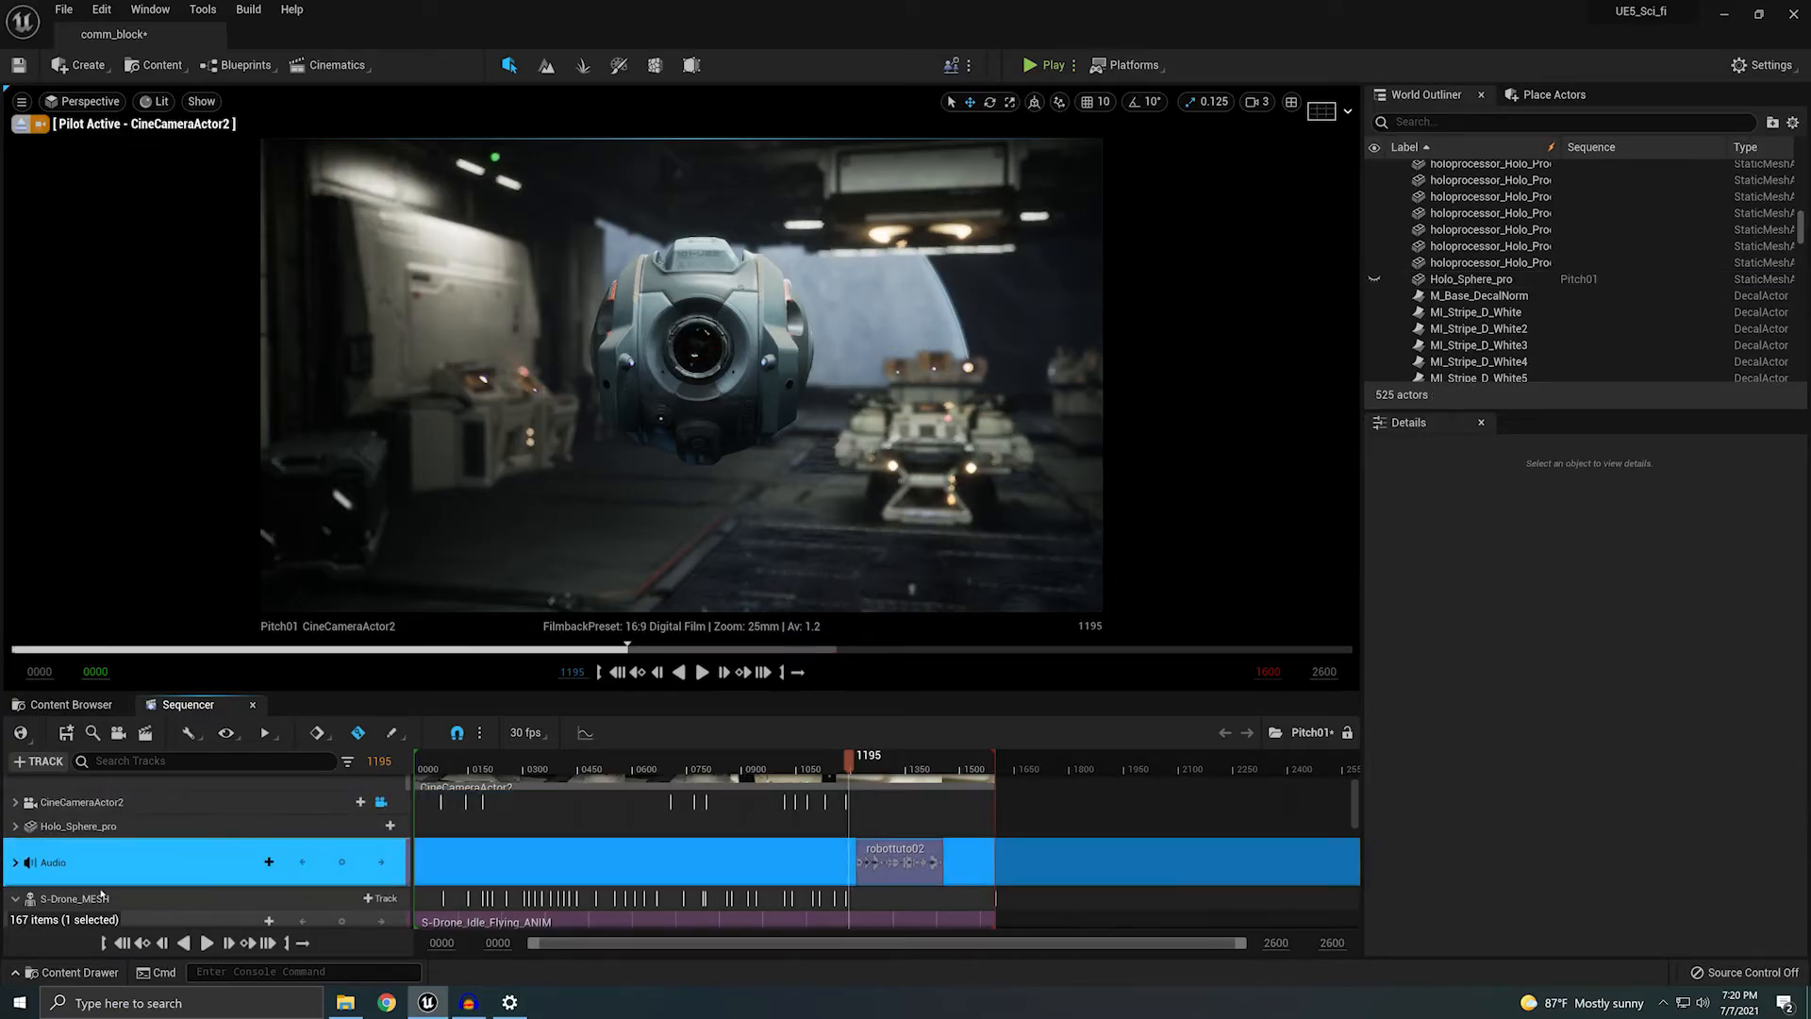
{"action": "scroll", "coordinate": [1065, 867], "scroll_direction": "down", "scroll_amount": 1}
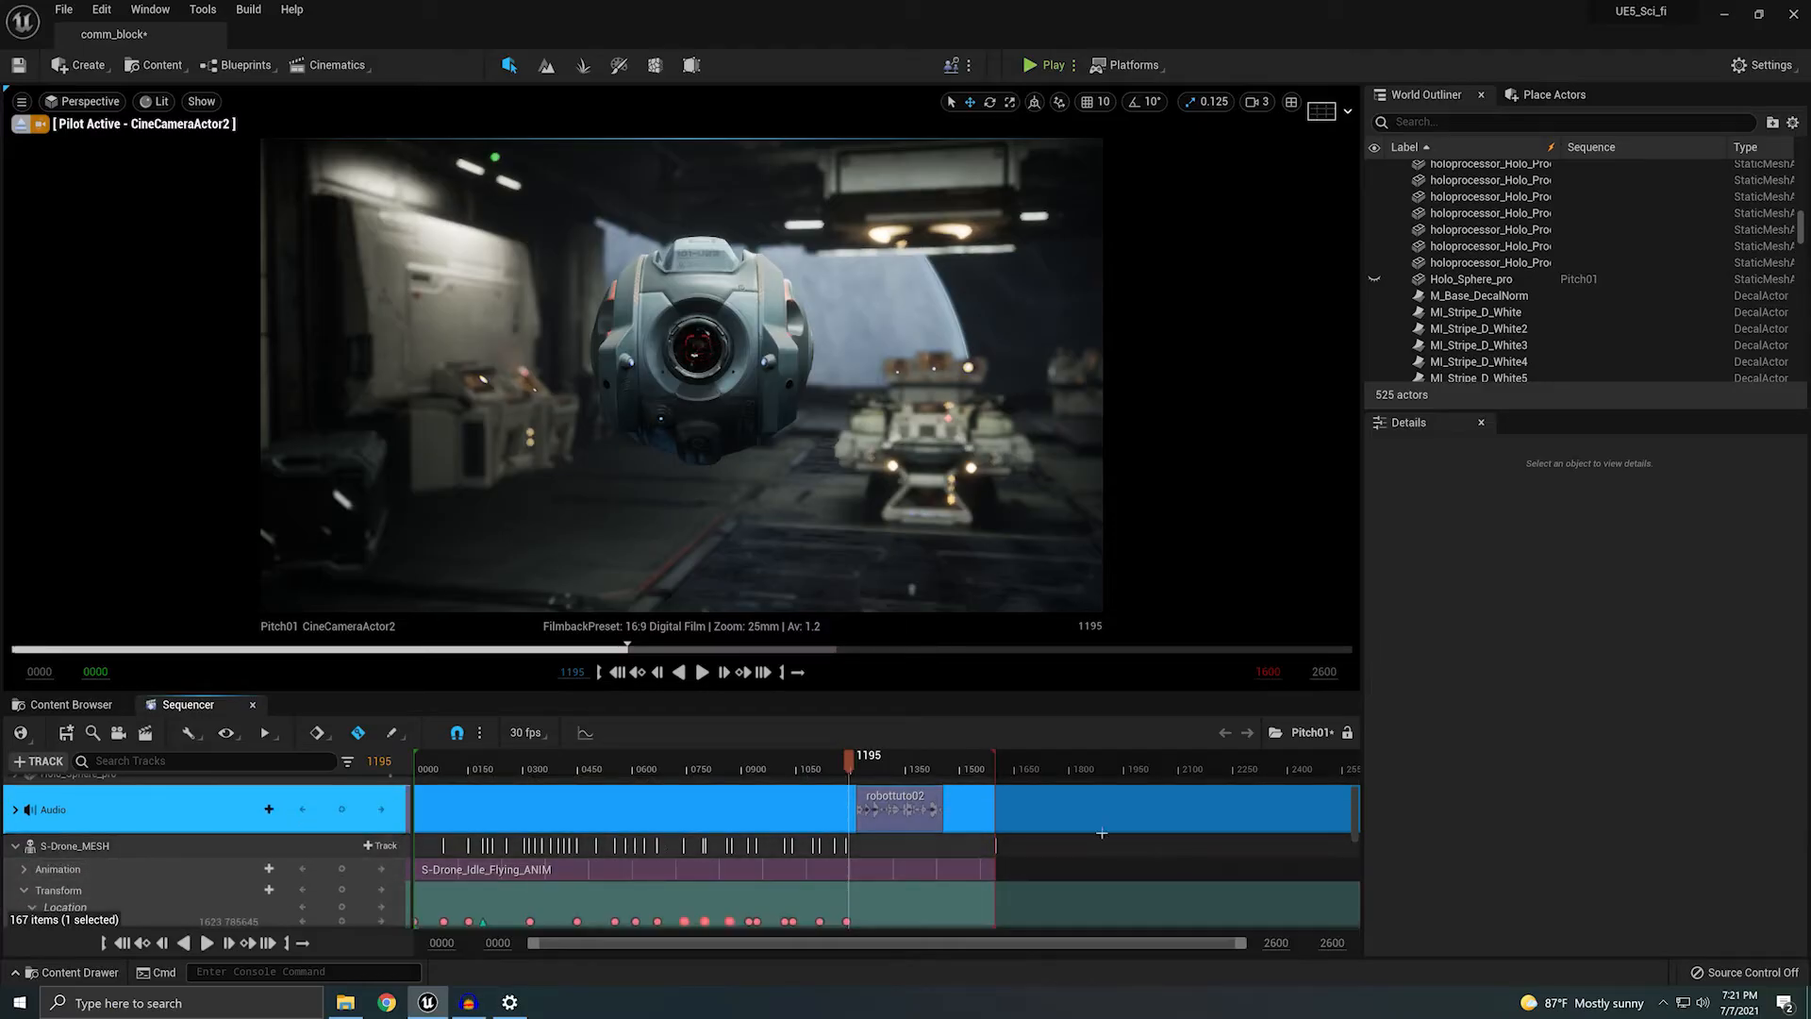
{"action": "left_click_drag", "start_coordinate": [851, 694], "coordinate": [850, 583]}
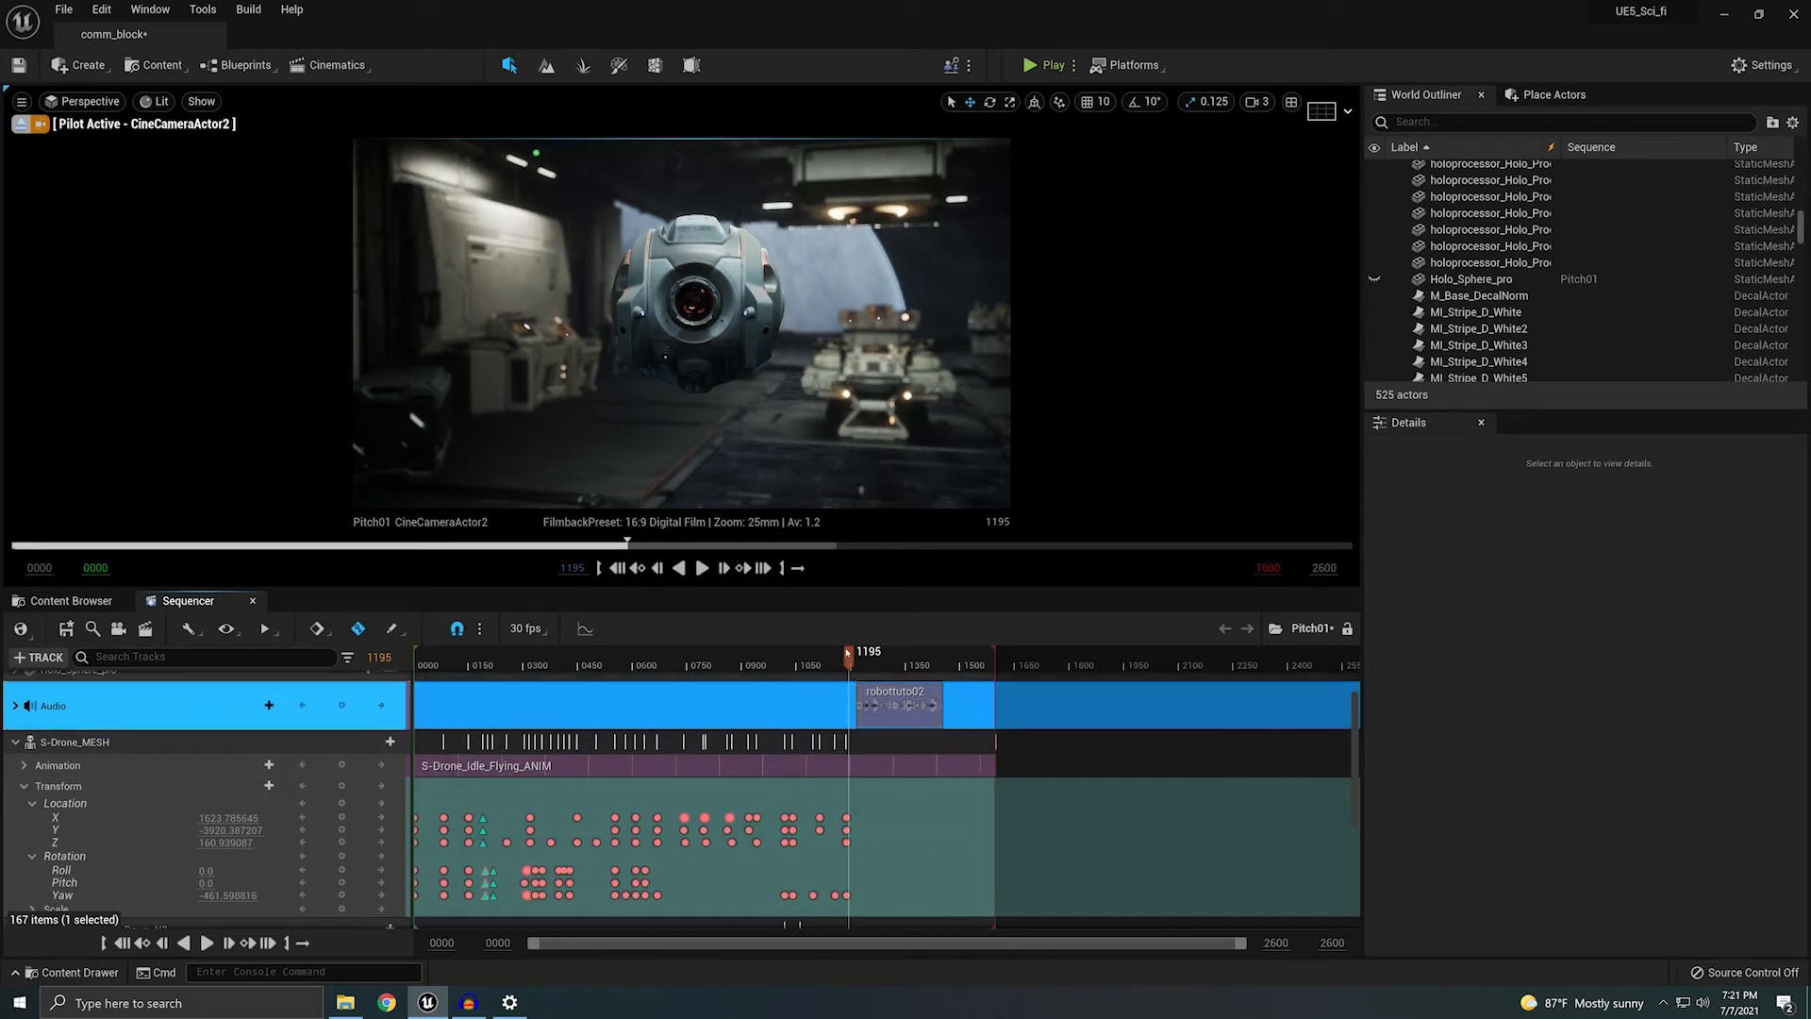
Step: Align the start of the robottuto02 audio clip with the drone's last location key at frame 1188
{"action": "left_click_drag", "start_coordinate": [846, 651], "coordinate": [865, 650]}
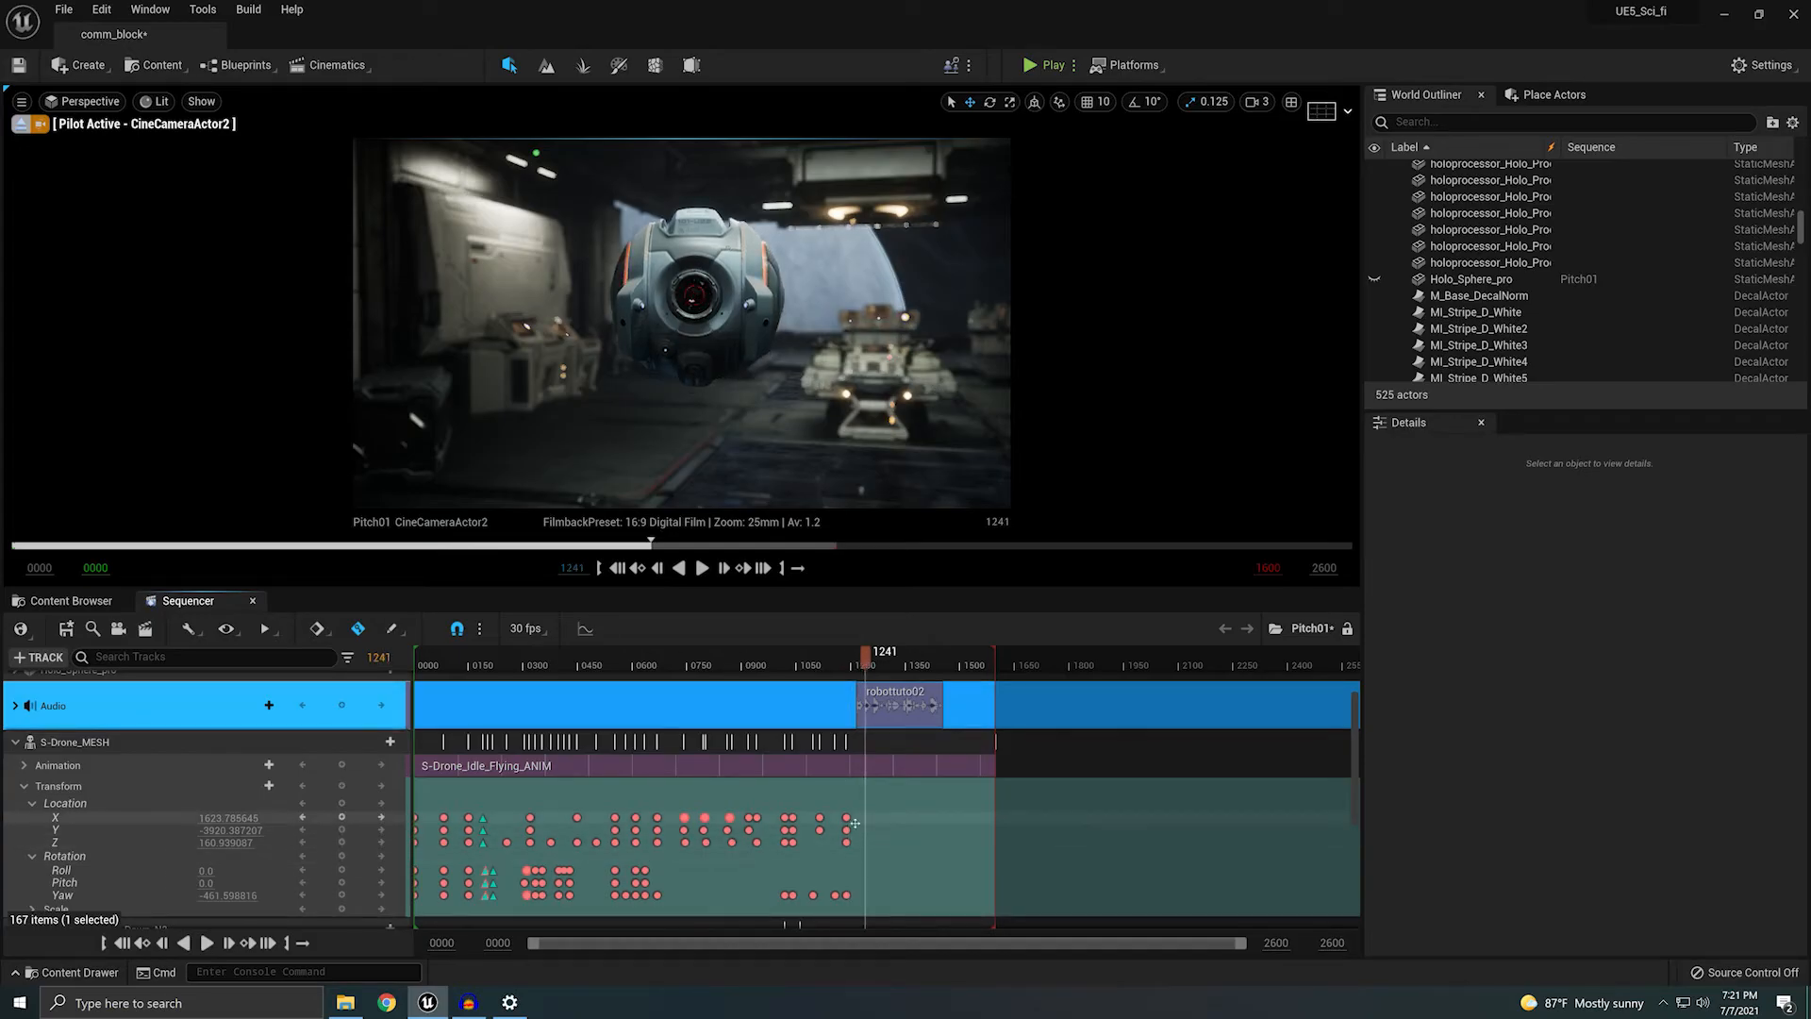
{"action": "left_click_drag", "start_coordinate": [534, 944], "coordinate": [771, 926]}
{"action": "left_click_drag", "start_coordinate": [1036, 944], "coordinate": [902, 931]}
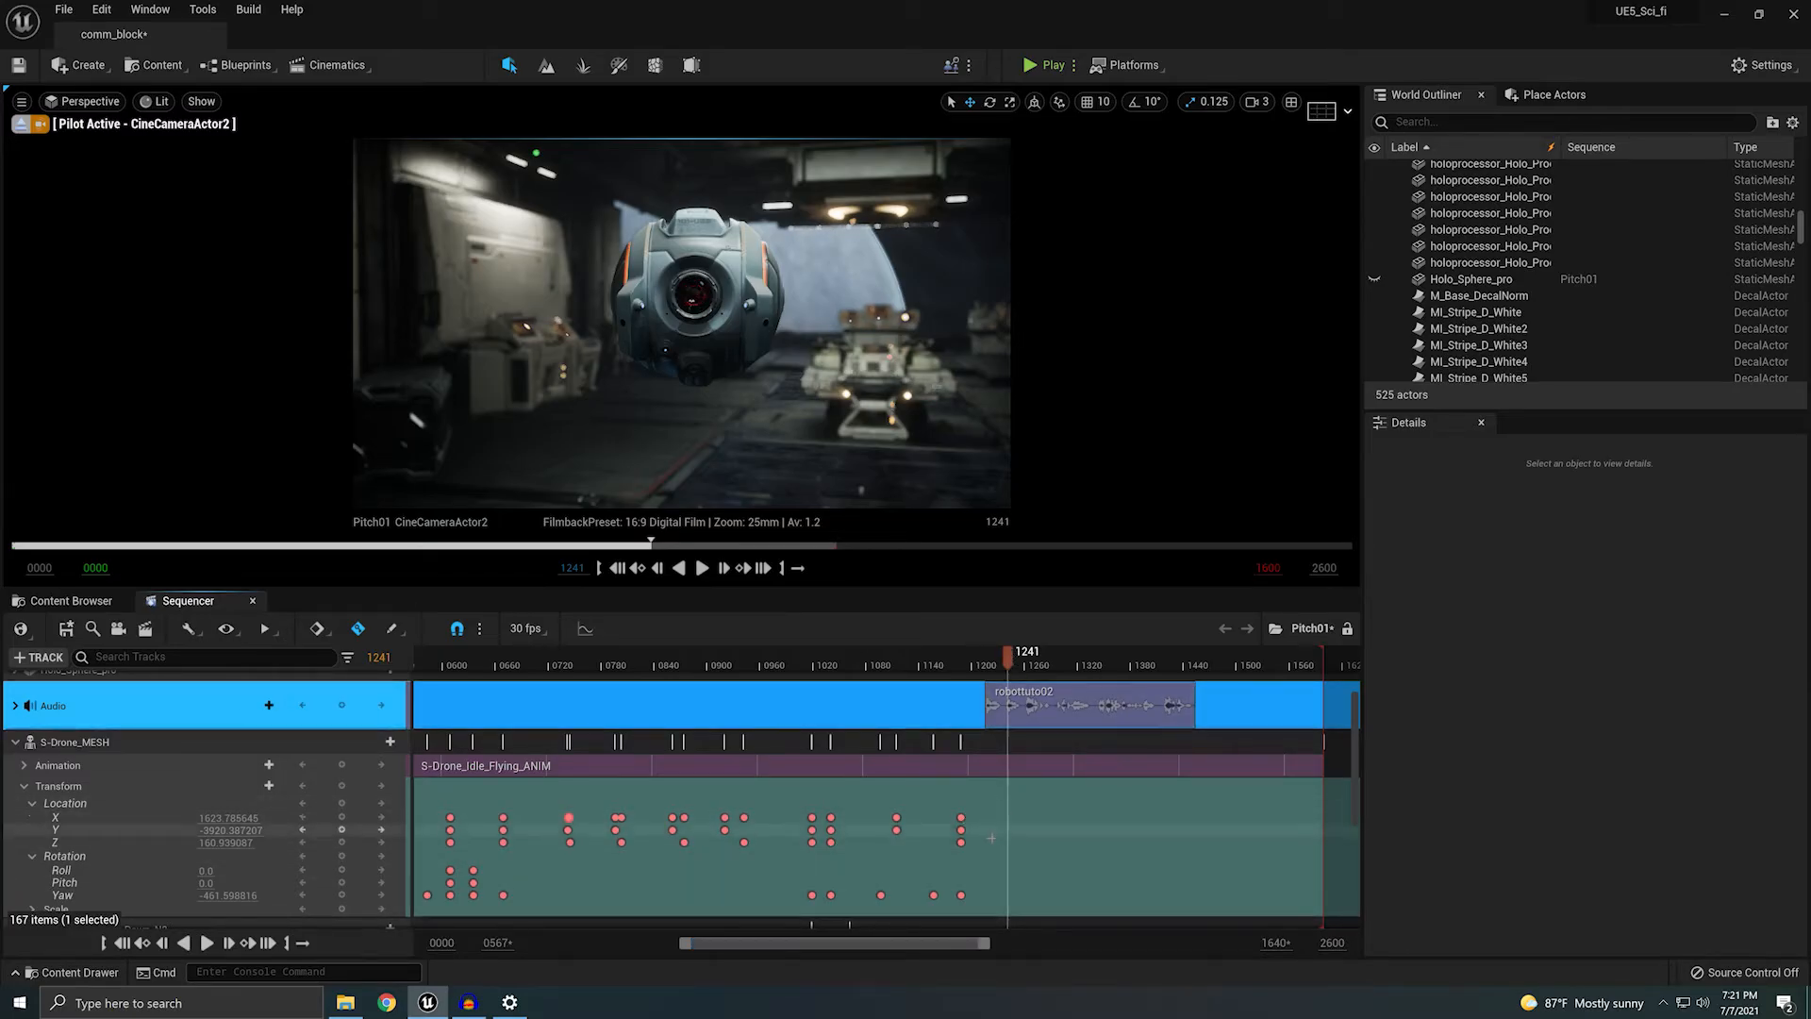
{"action": "left_click", "coordinate": [961, 819]}
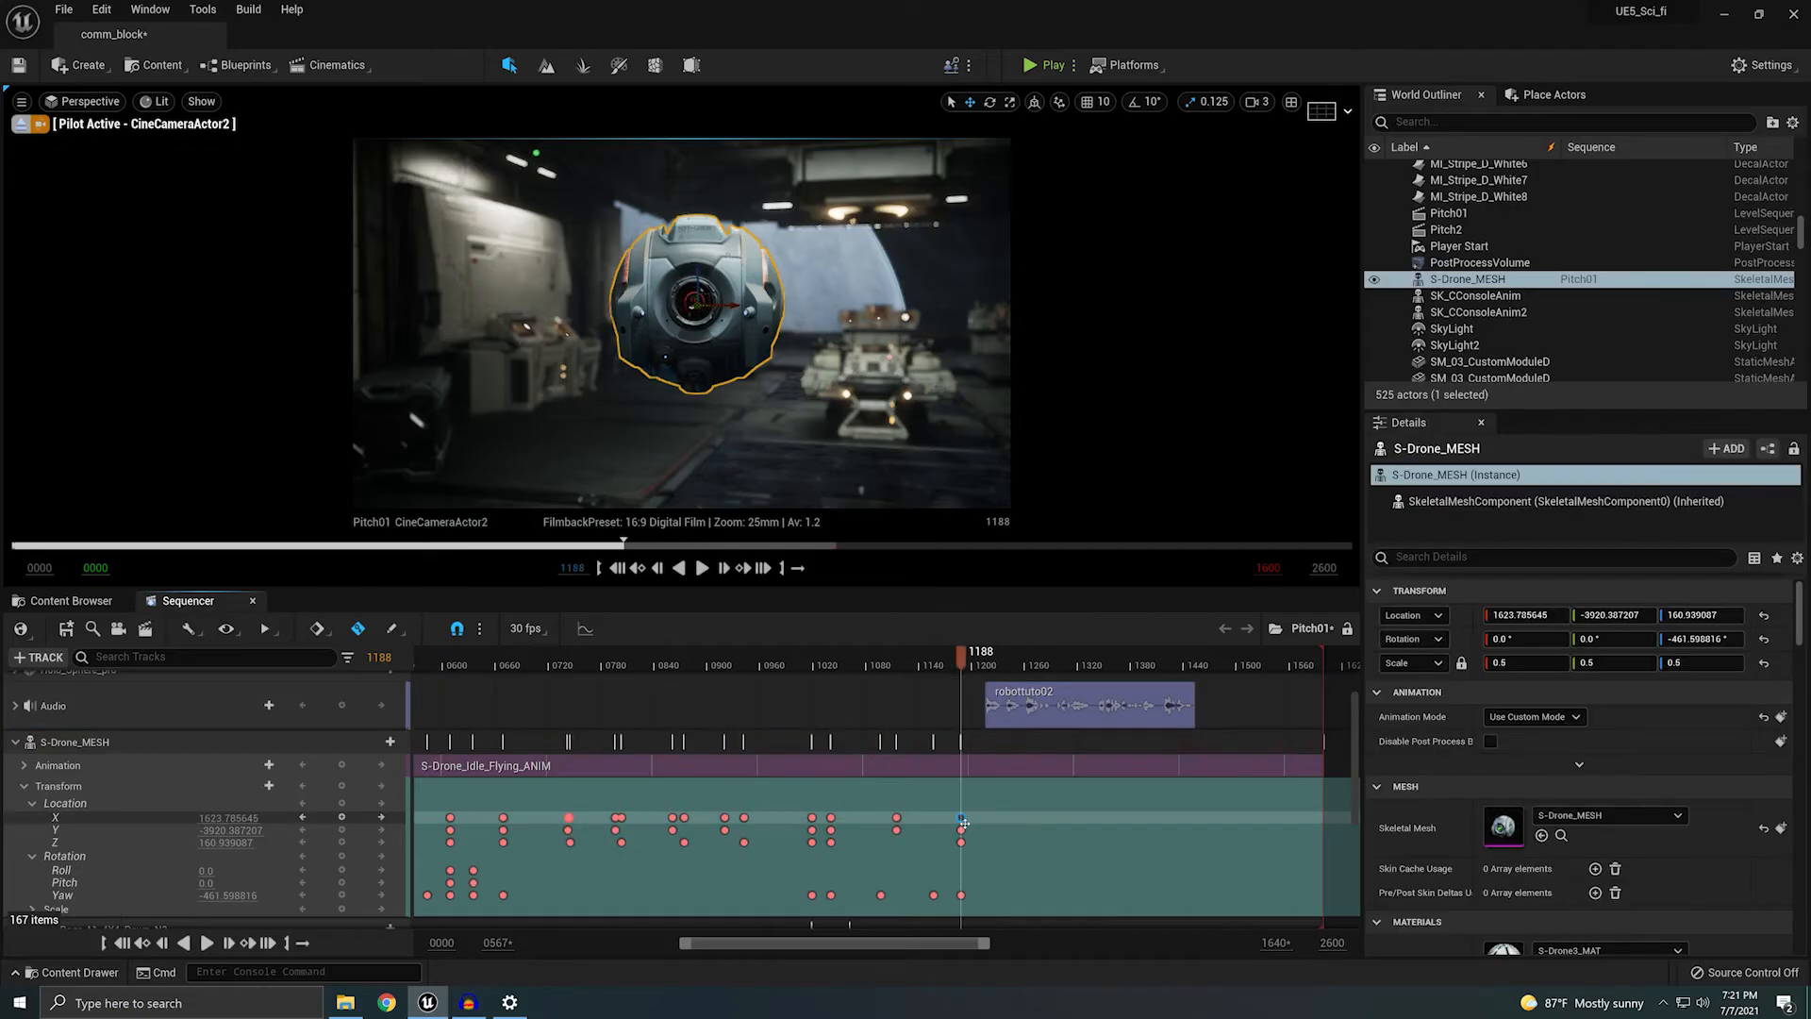
{"action": "left_click_drag", "start_coordinate": [1038, 715], "coordinate": [1012, 714]}
Step: Play the sequence from frame 1123 to hear the voice clip, stop playback, and return the playhead to frame 1188
{"action": "left_click_drag", "start_coordinate": [962, 655], "coordinate": [904, 655]}
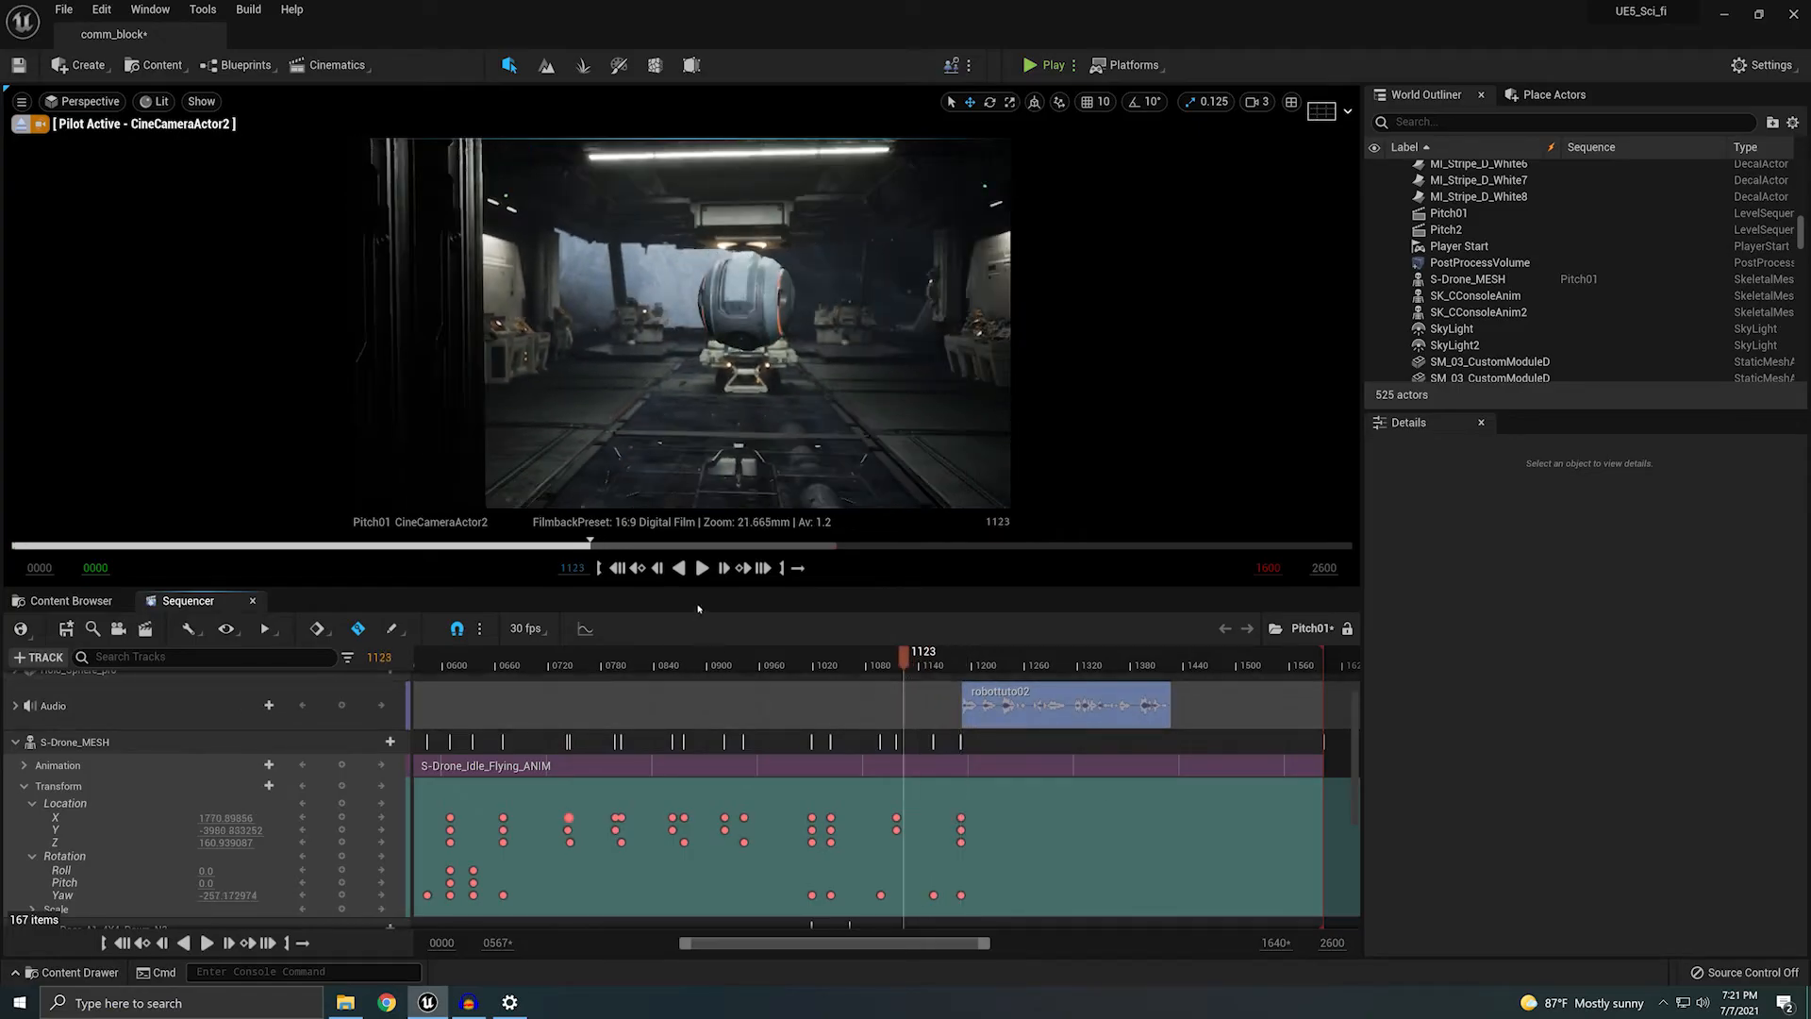
{"action": "key", "text": "space"}
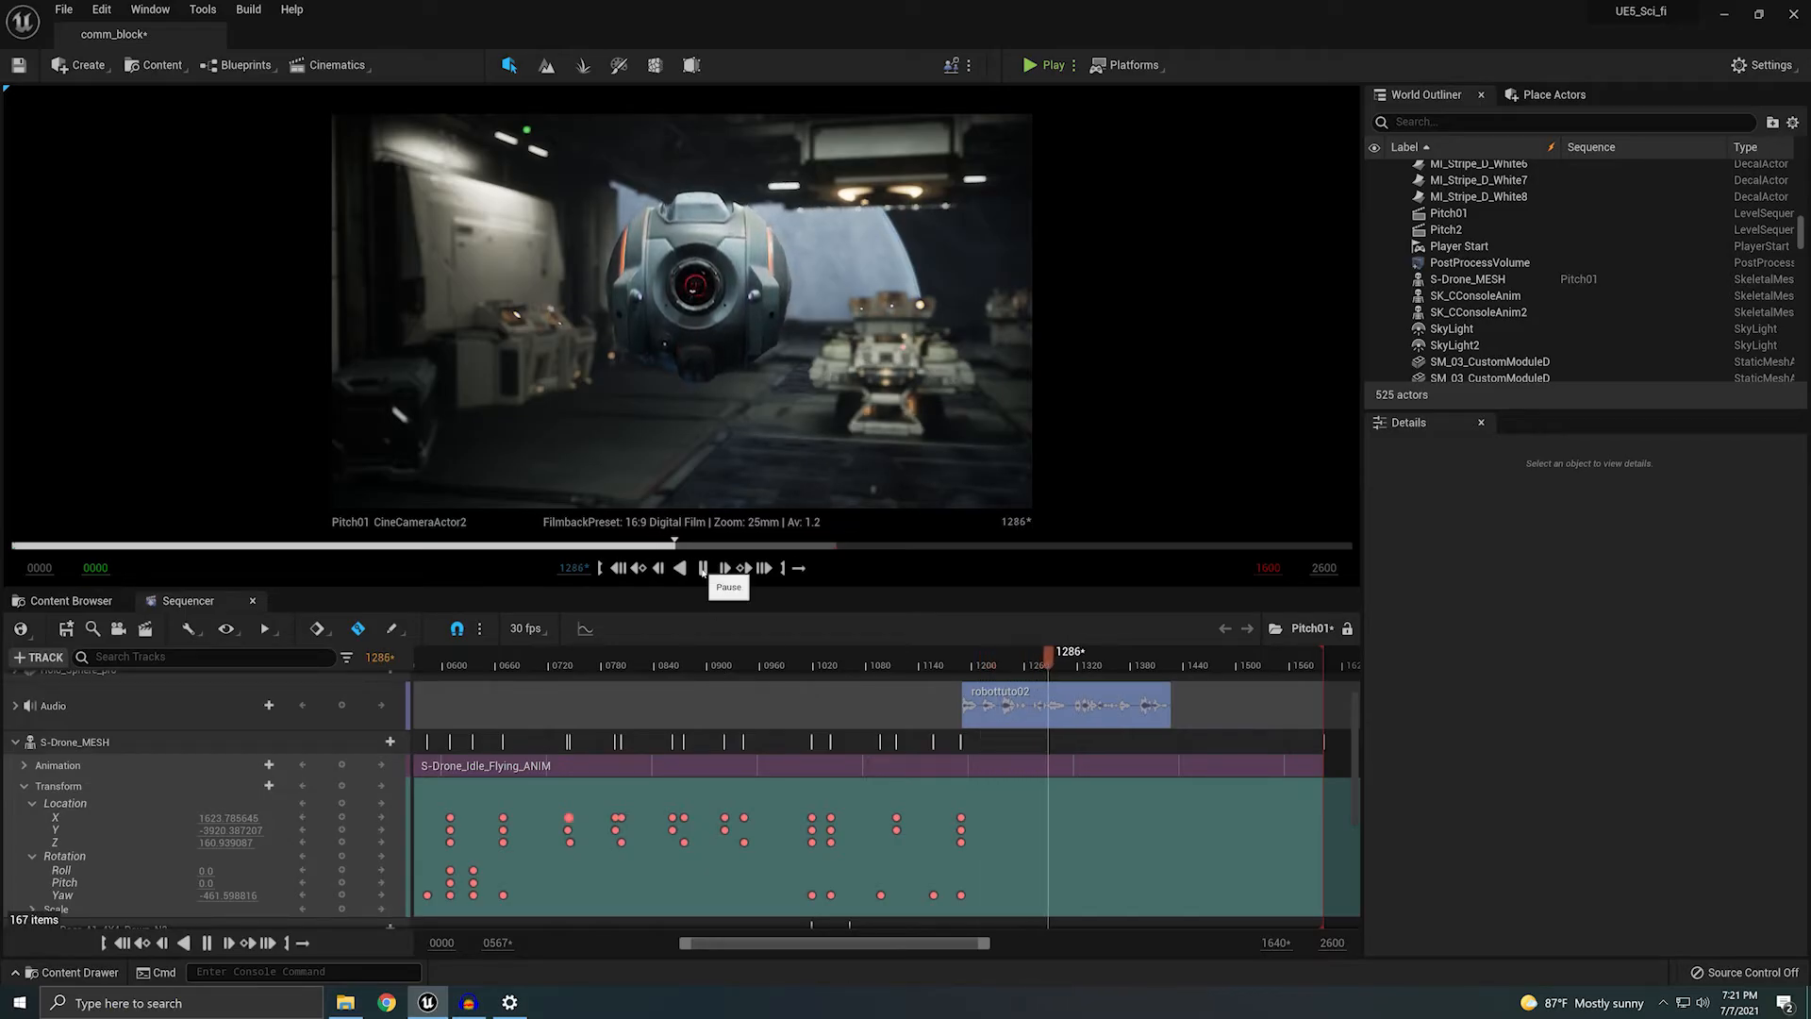
{"action": "left_click", "coordinate": [703, 568]}
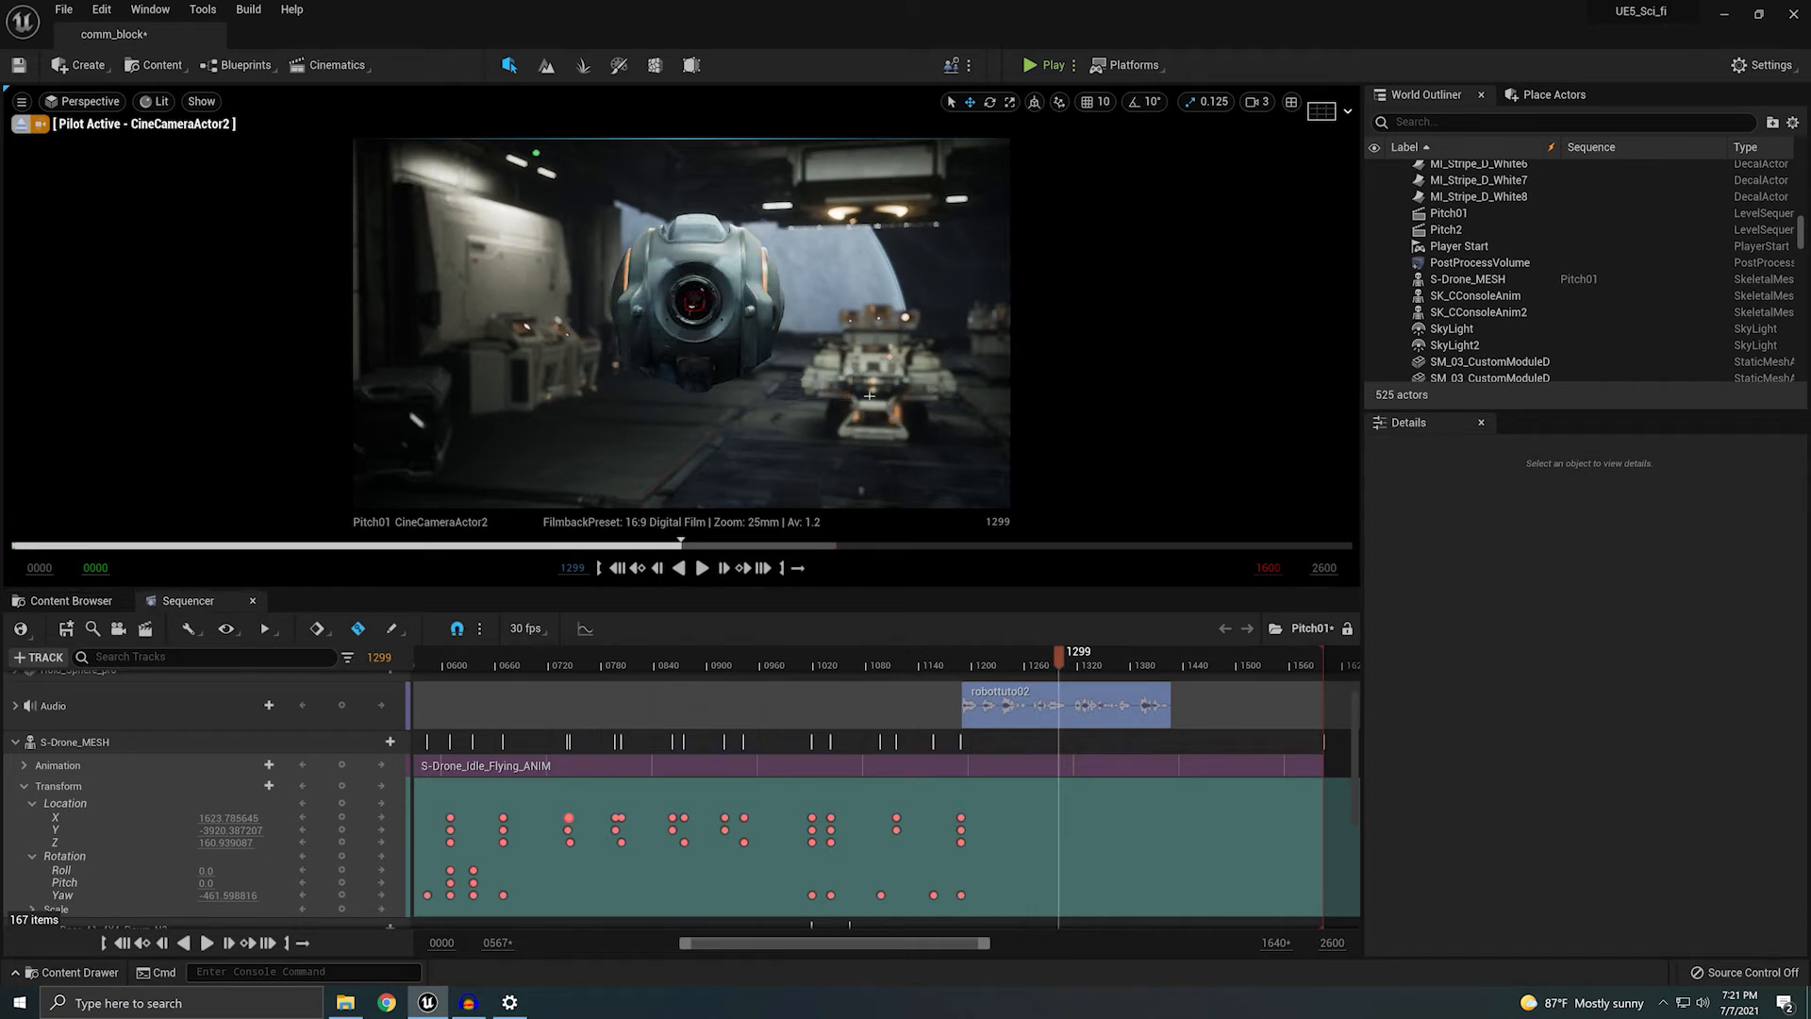
{"action": "left_click_drag", "start_coordinate": [1058, 664], "coordinate": [1032, 668]}
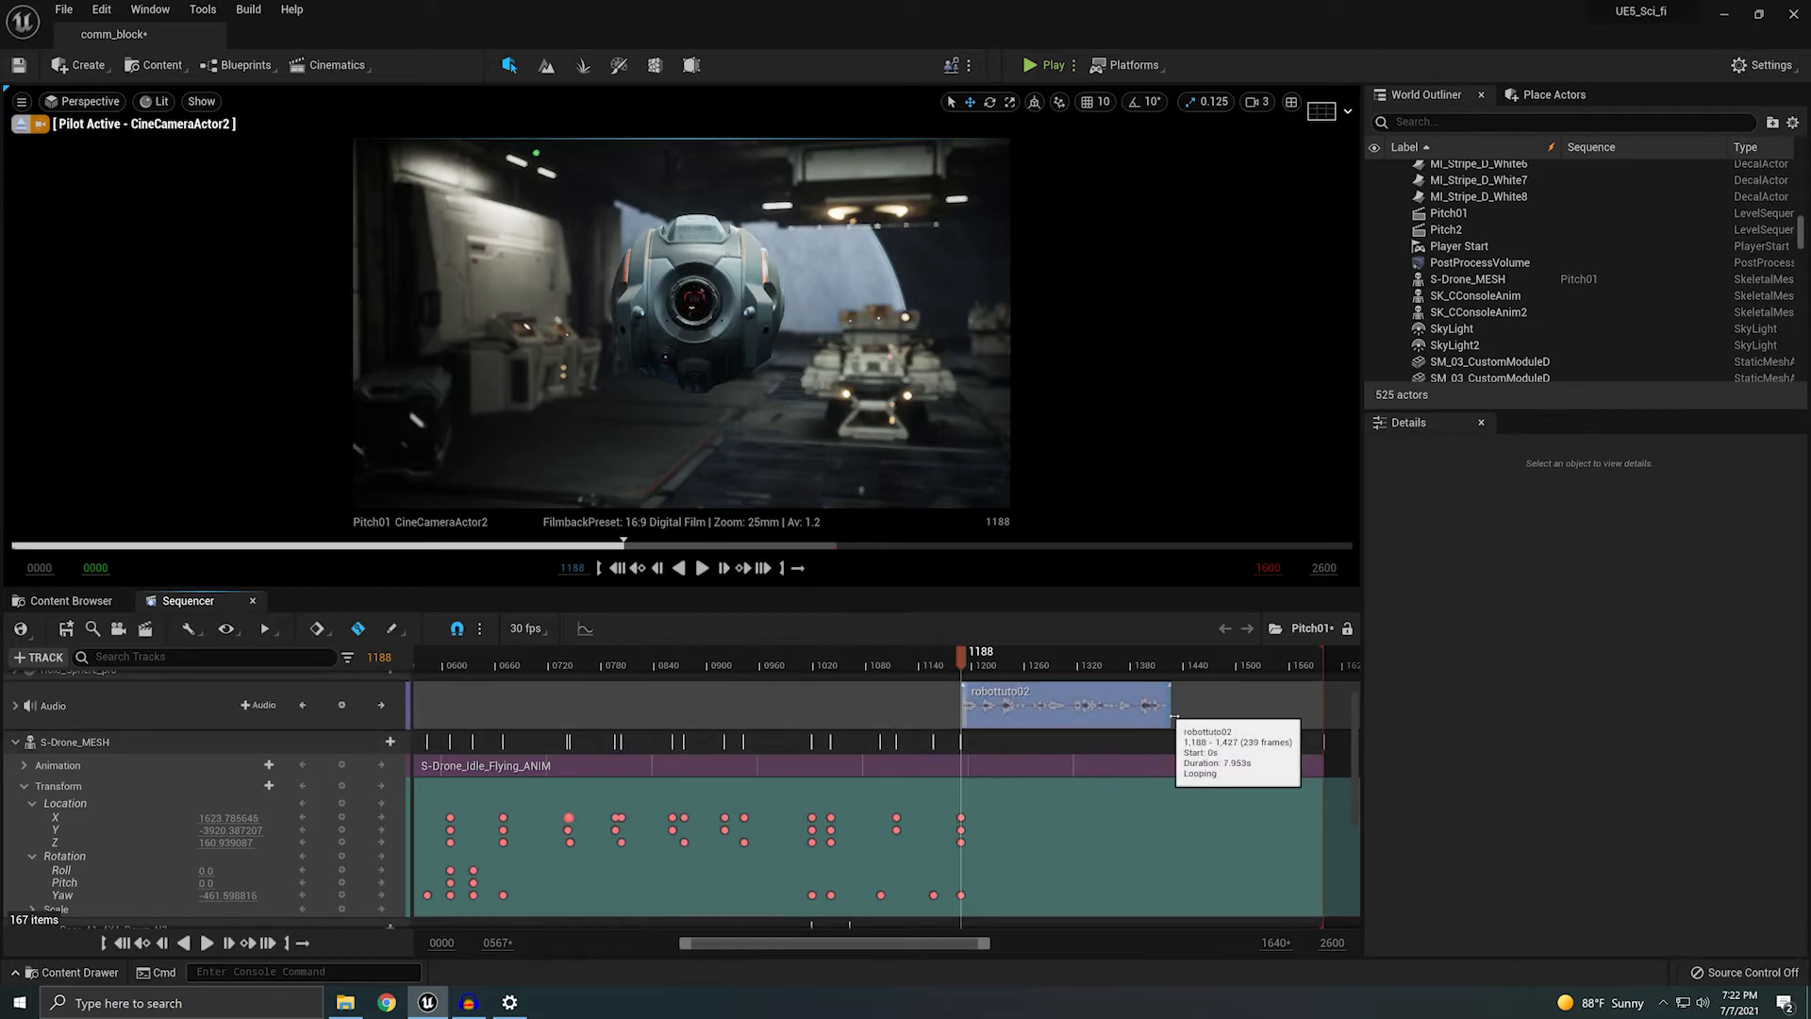
Step: Trim the robottuto02 clip to end at frame 1206 and place a longer copy of it from frame 1241 to 1381
{"action": "left_click_drag", "start_coordinate": [1174, 717], "coordinate": [981, 755]}
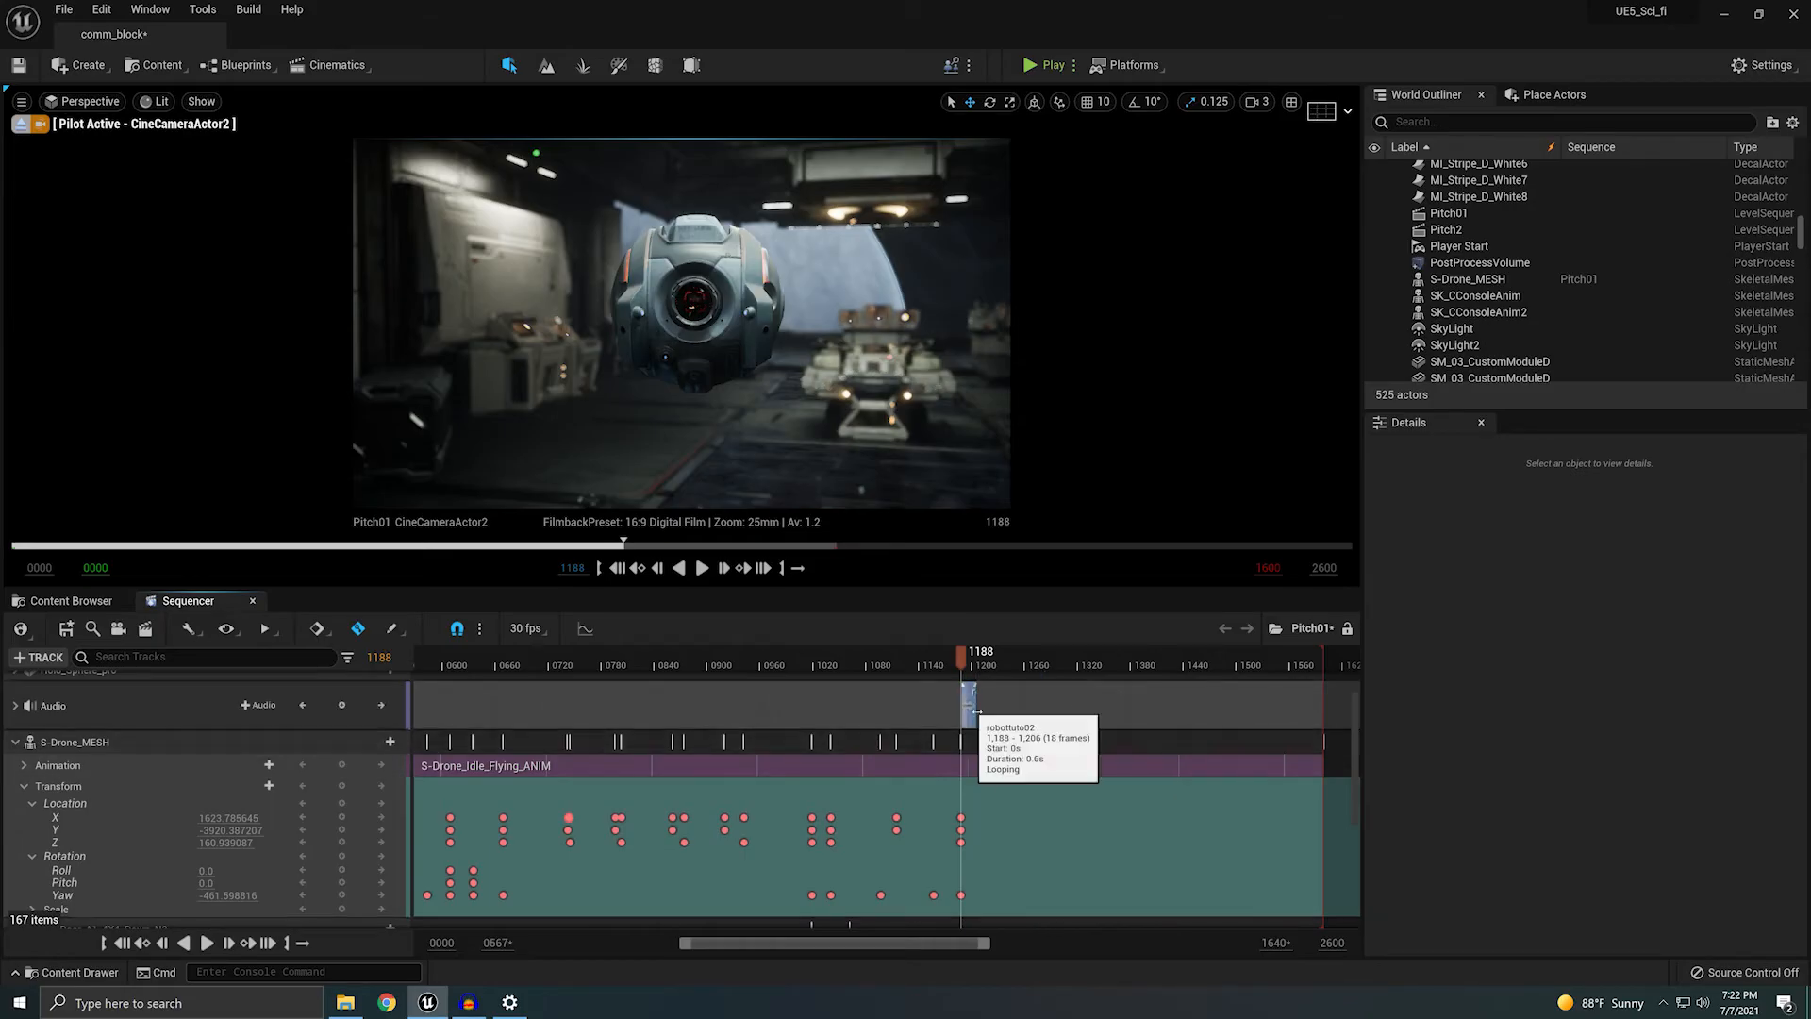
{"action": "left_click_drag", "start_coordinate": [681, 943], "coordinate": [836, 943]}
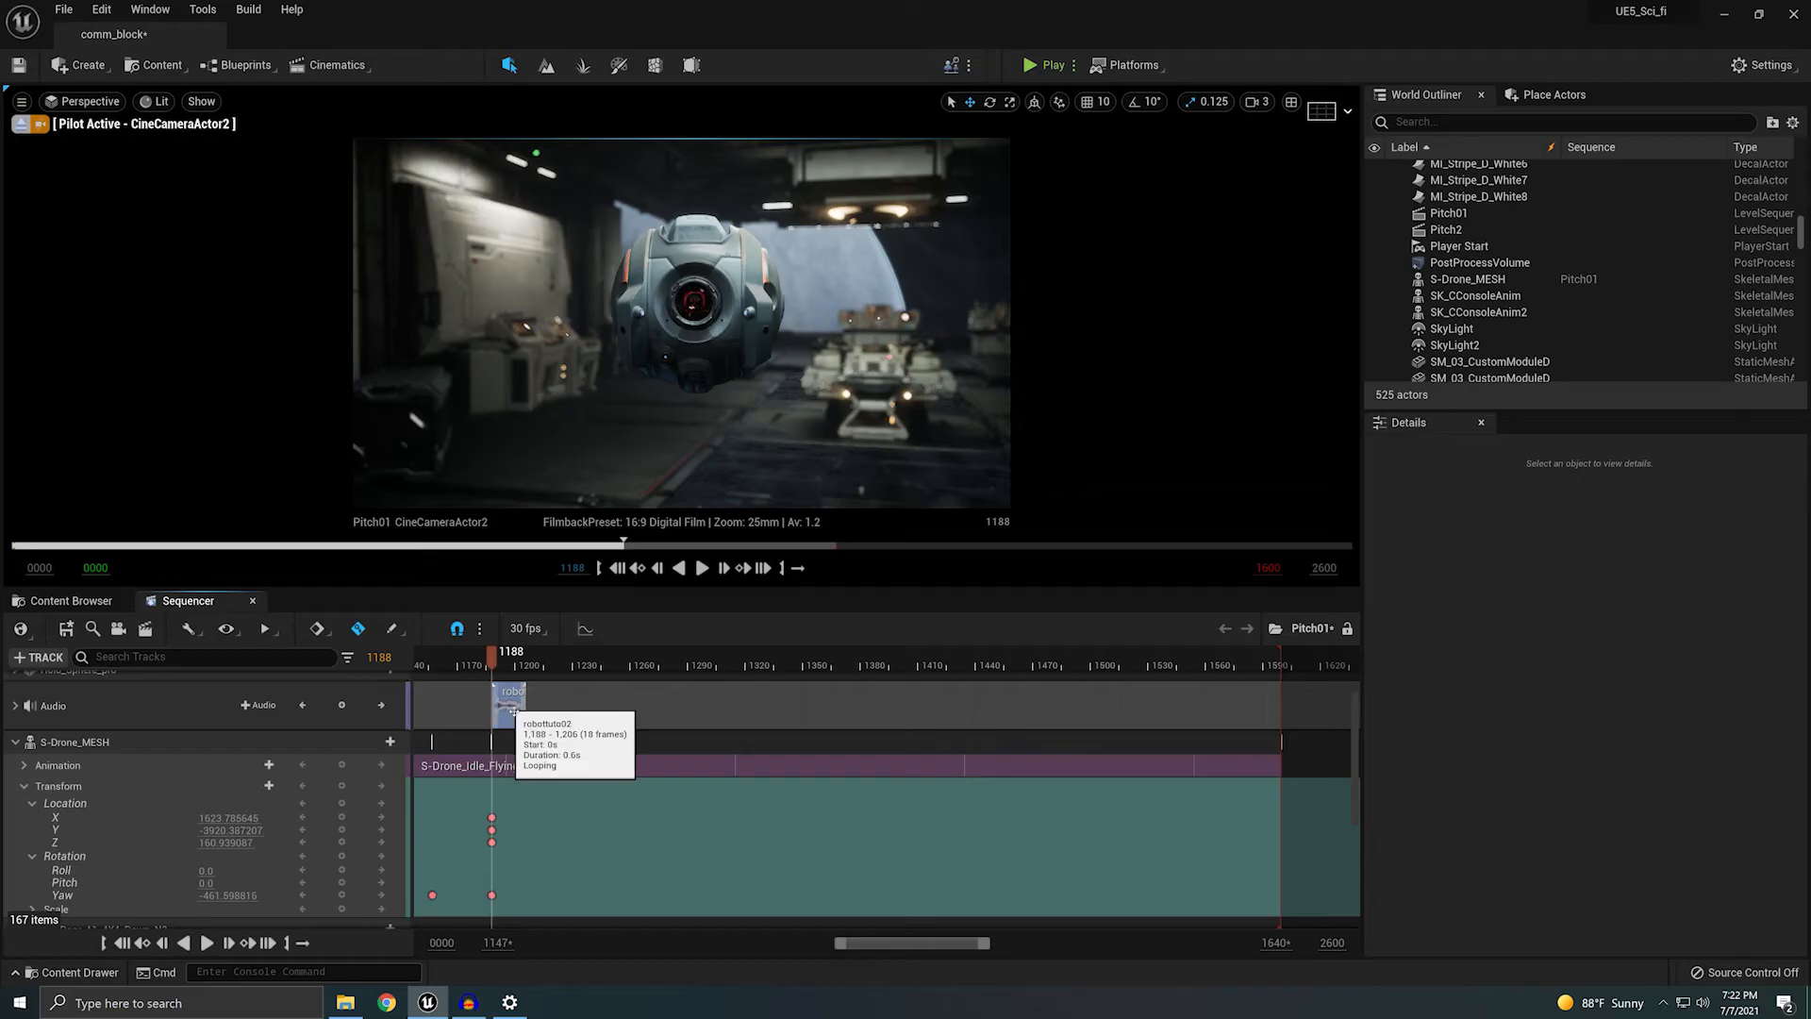
{"action": "left_click_drag", "start_coordinate": [512, 709], "coordinate": [864, 709], "text": "alt"}
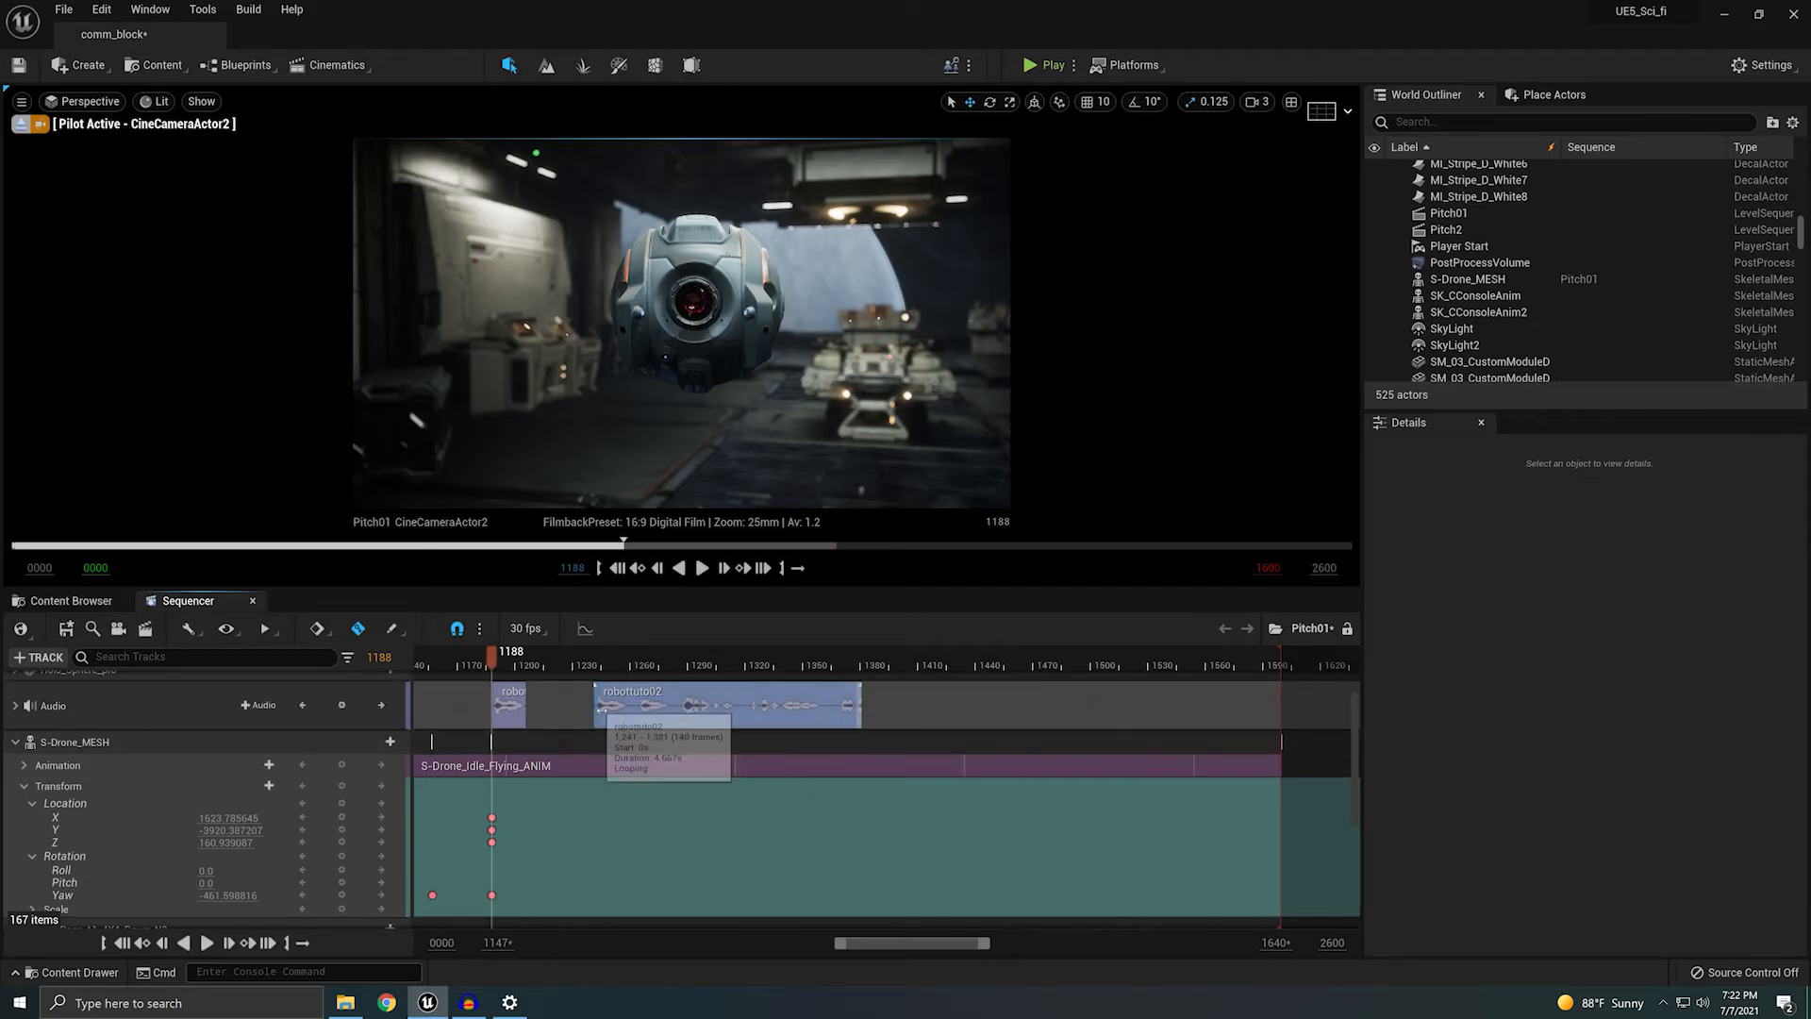
Step: Trim both ends of the copied robottuto02 clip to a short phrase and move it to start at about frame 1214
{"action": "left_click_drag", "start_coordinate": [604, 717], "coordinate": [646, 723]}
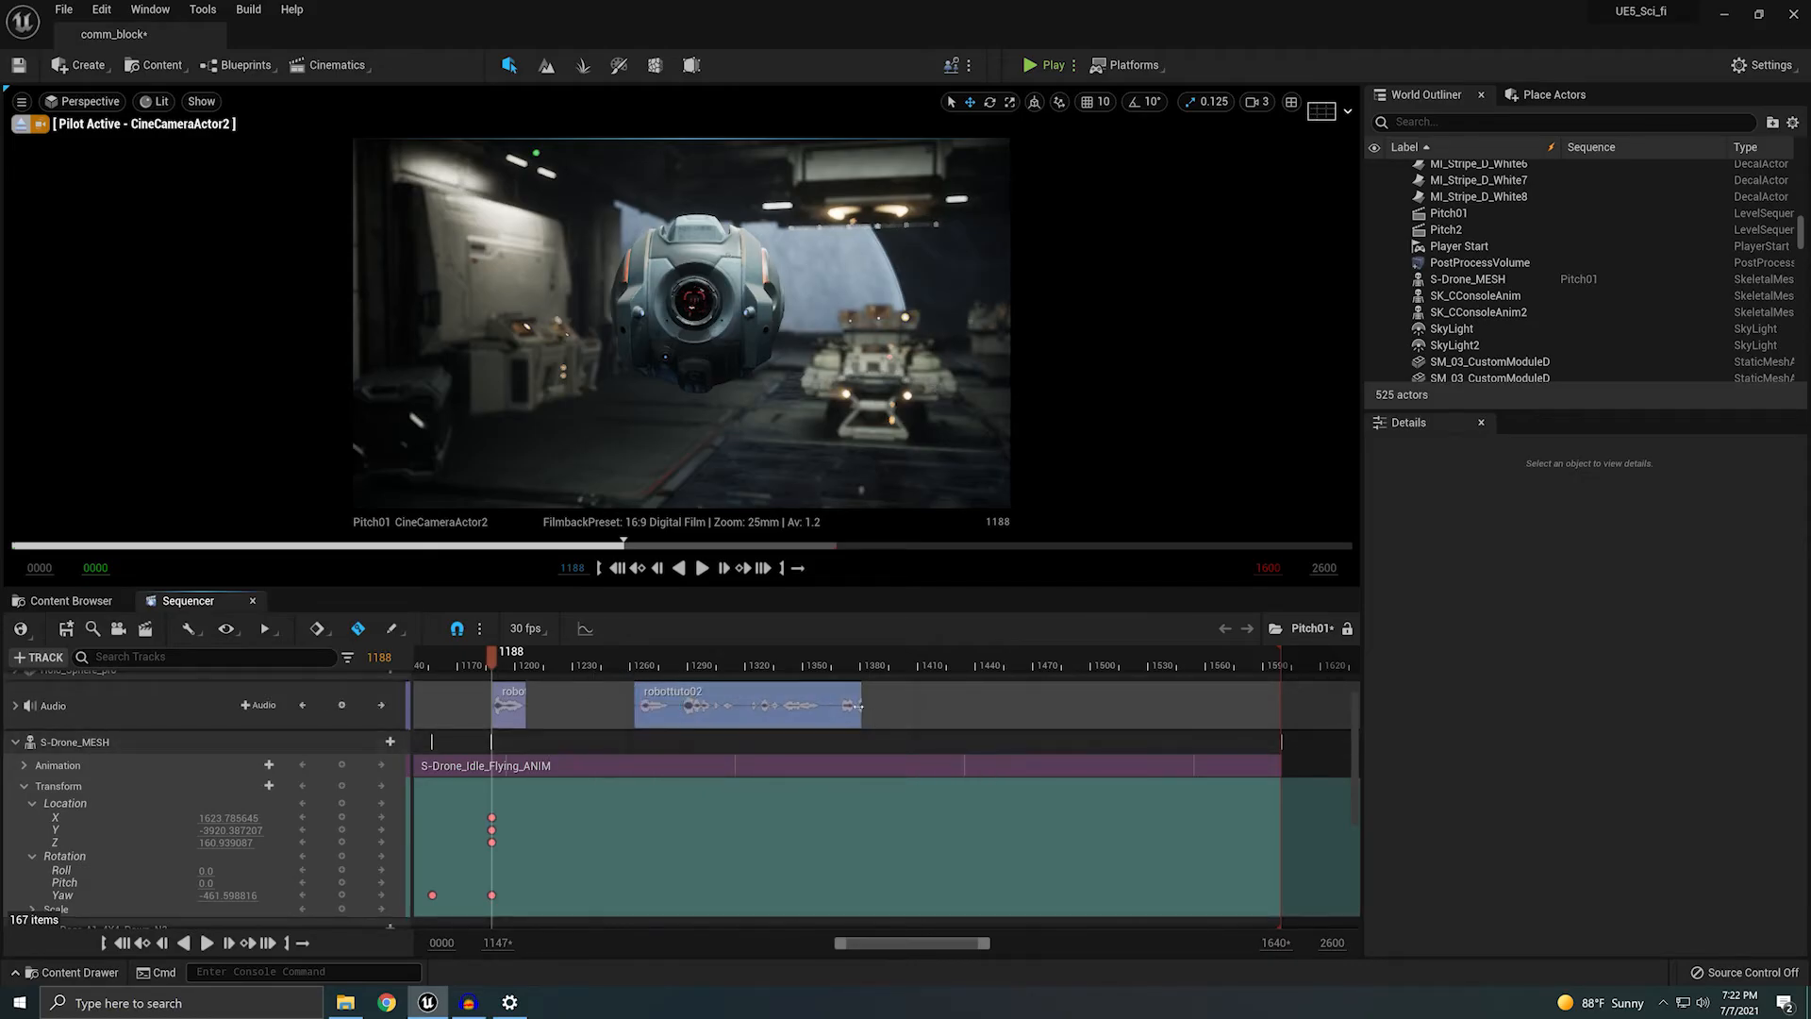
{"action": "left_click_drag", "start_coordinate": [867, 709], "coordinate": [670, 750]}
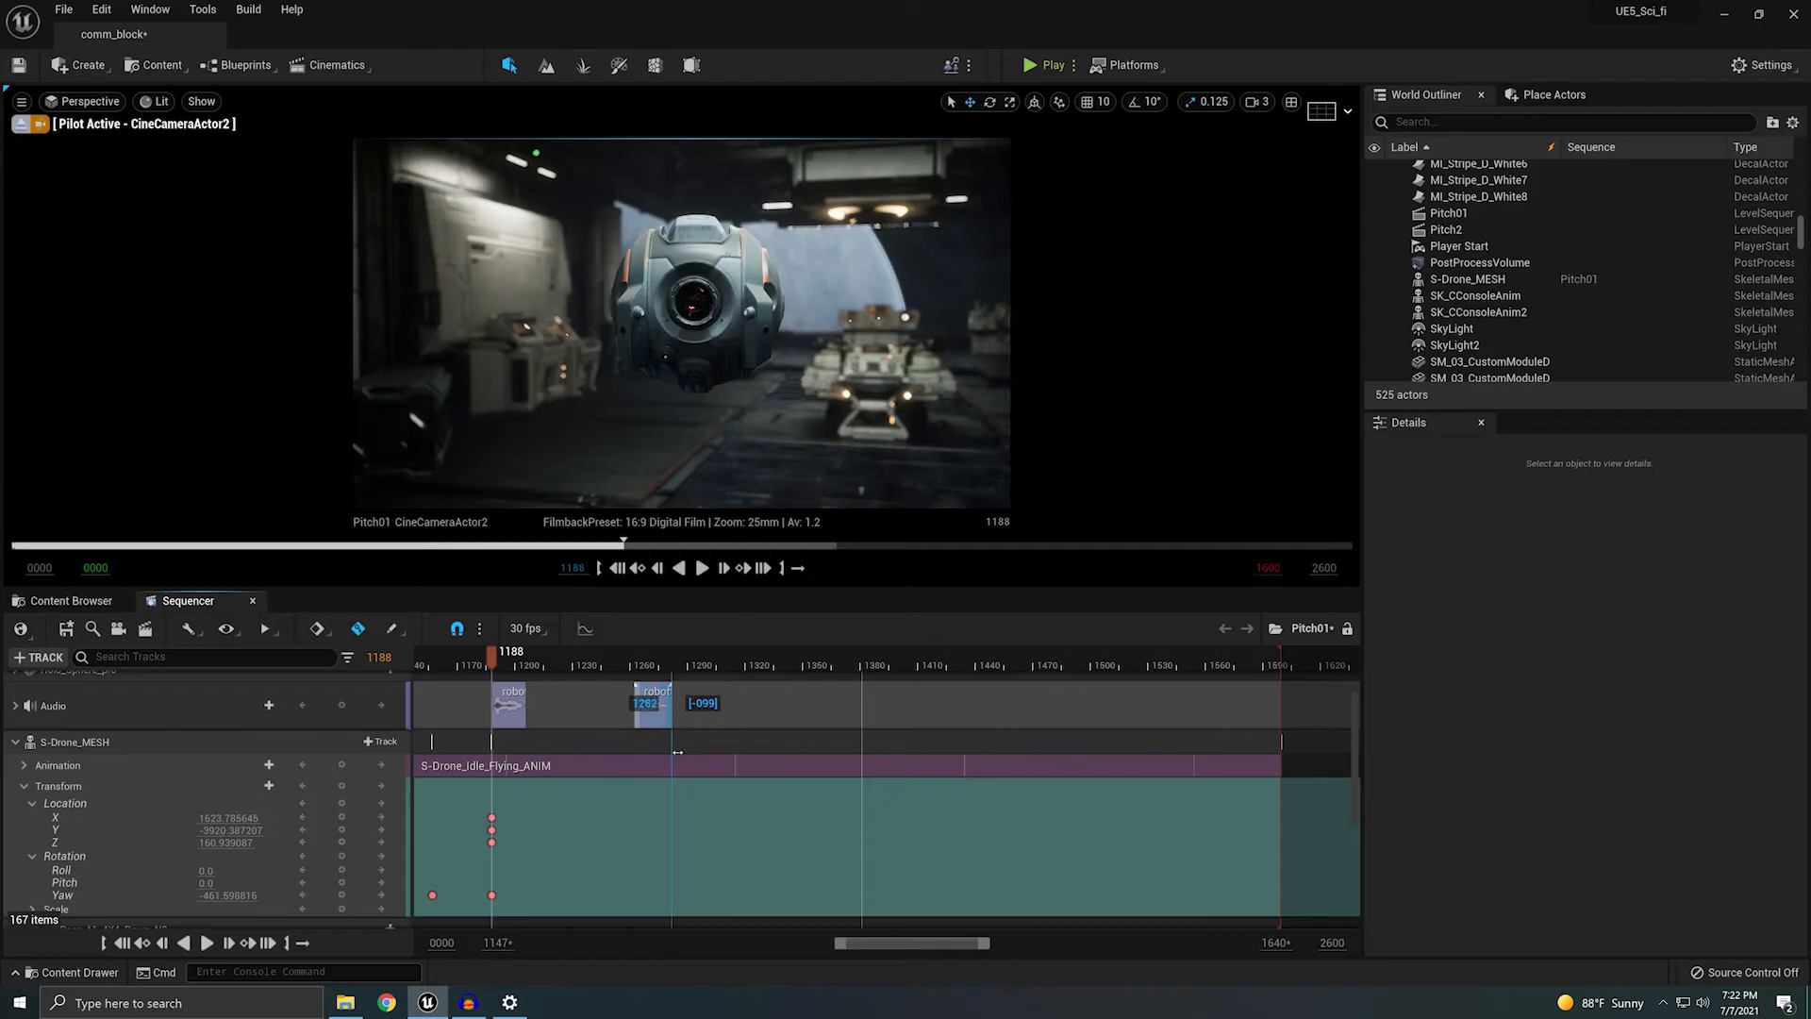
{"action": "left_click_drag", "start_coordinate": [677, 752], "coordinate": [679, 751]}
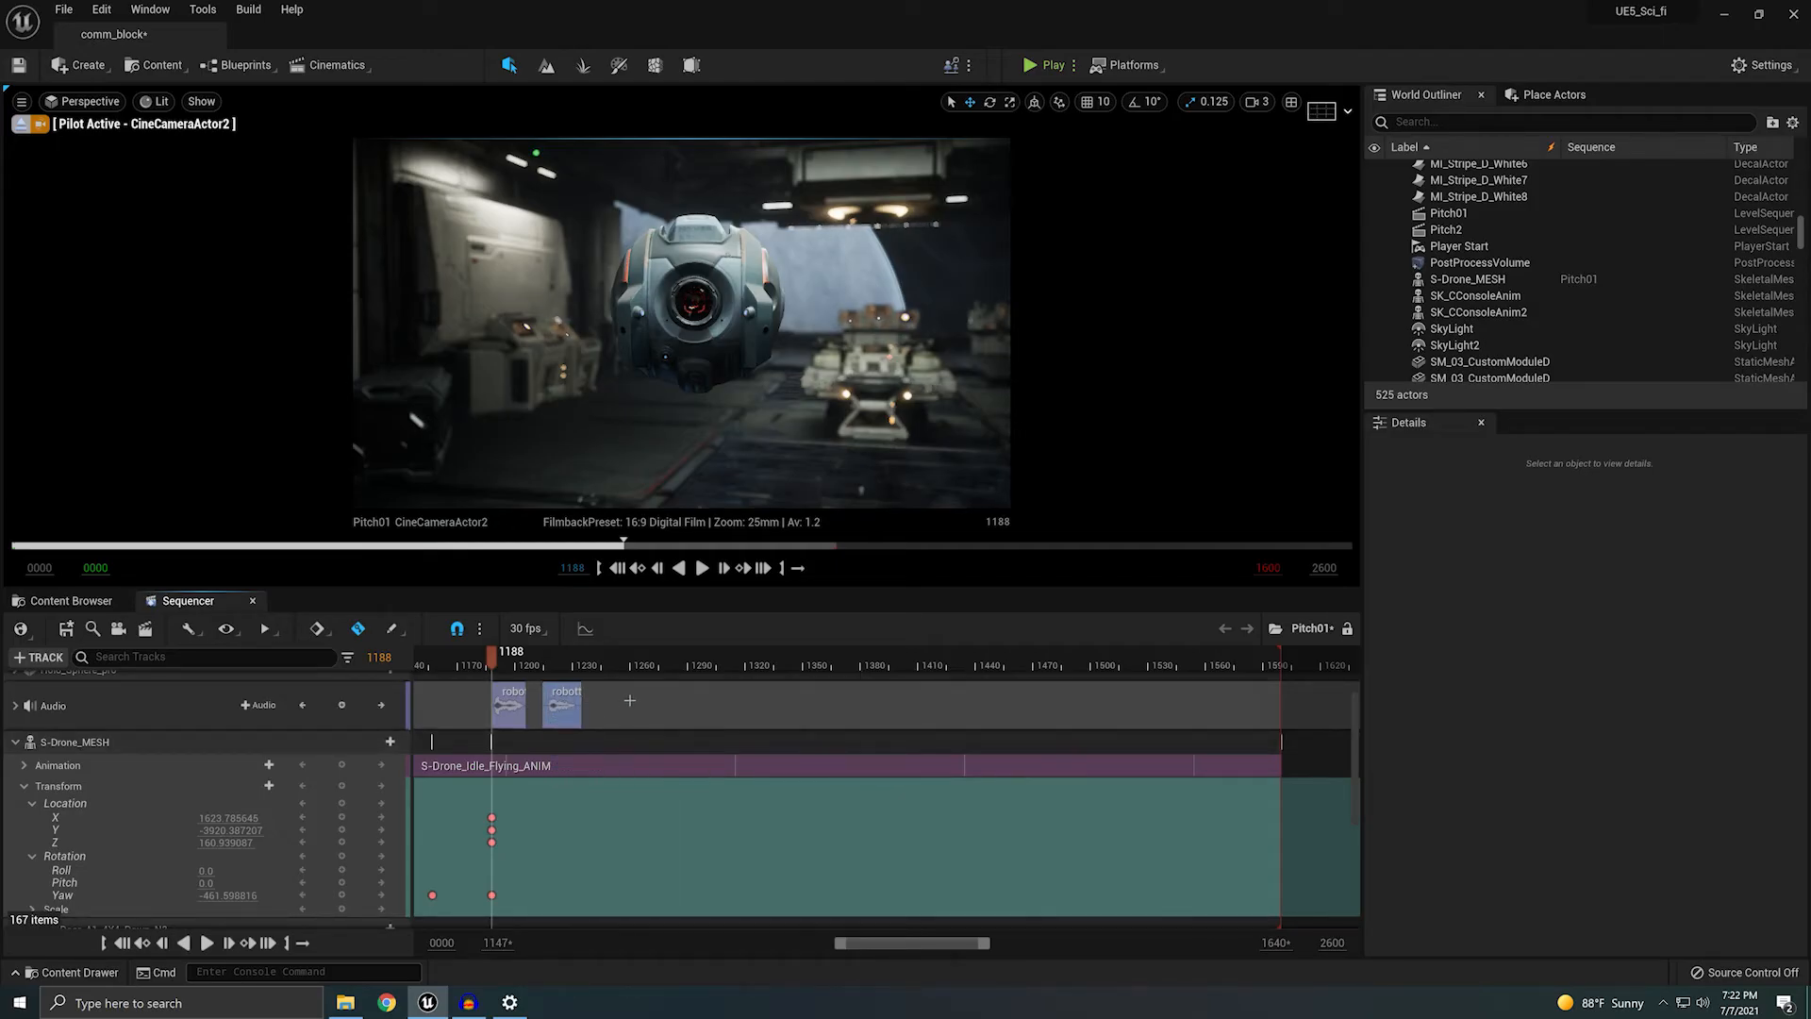
Step: Extend the second robottuto02 clip to about frame 1337 and play the sequence to hear its phrases
{"action": "left_click_drag", "start_coordinate": [586, 717], "coordinate": [779, 717]}
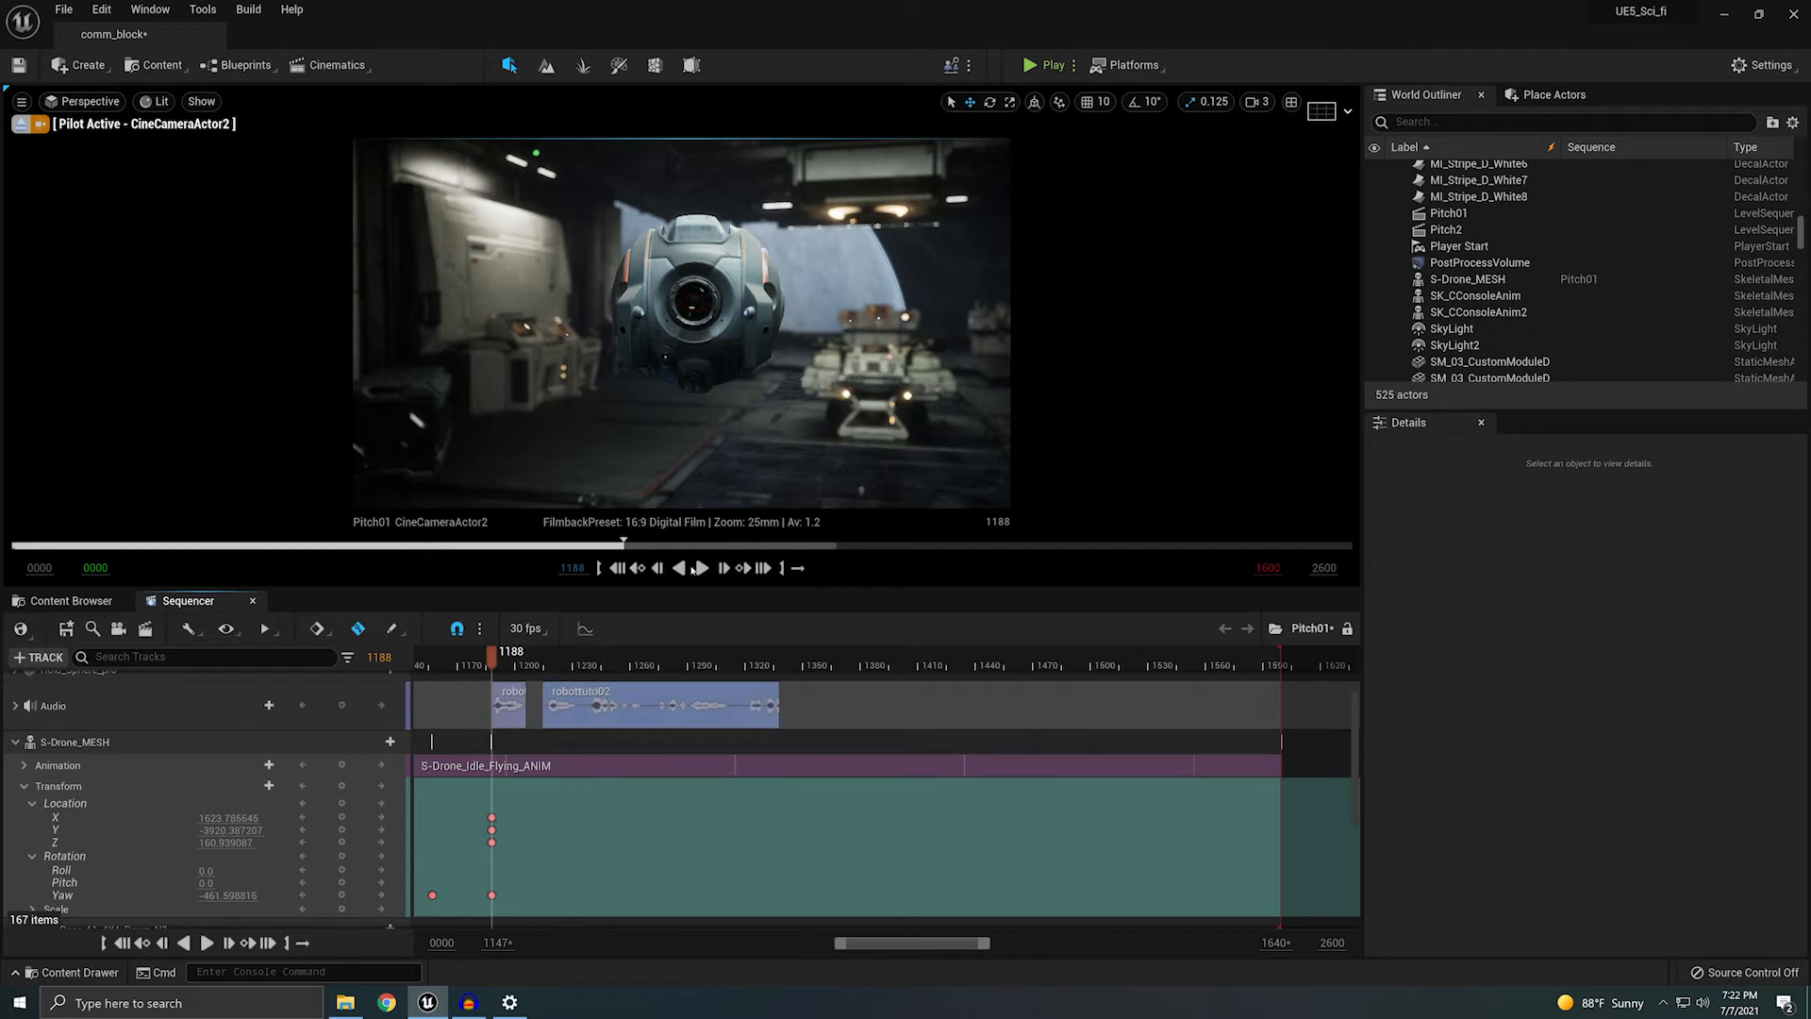
{"action": "left_click", "coordinate": [698, 568]}
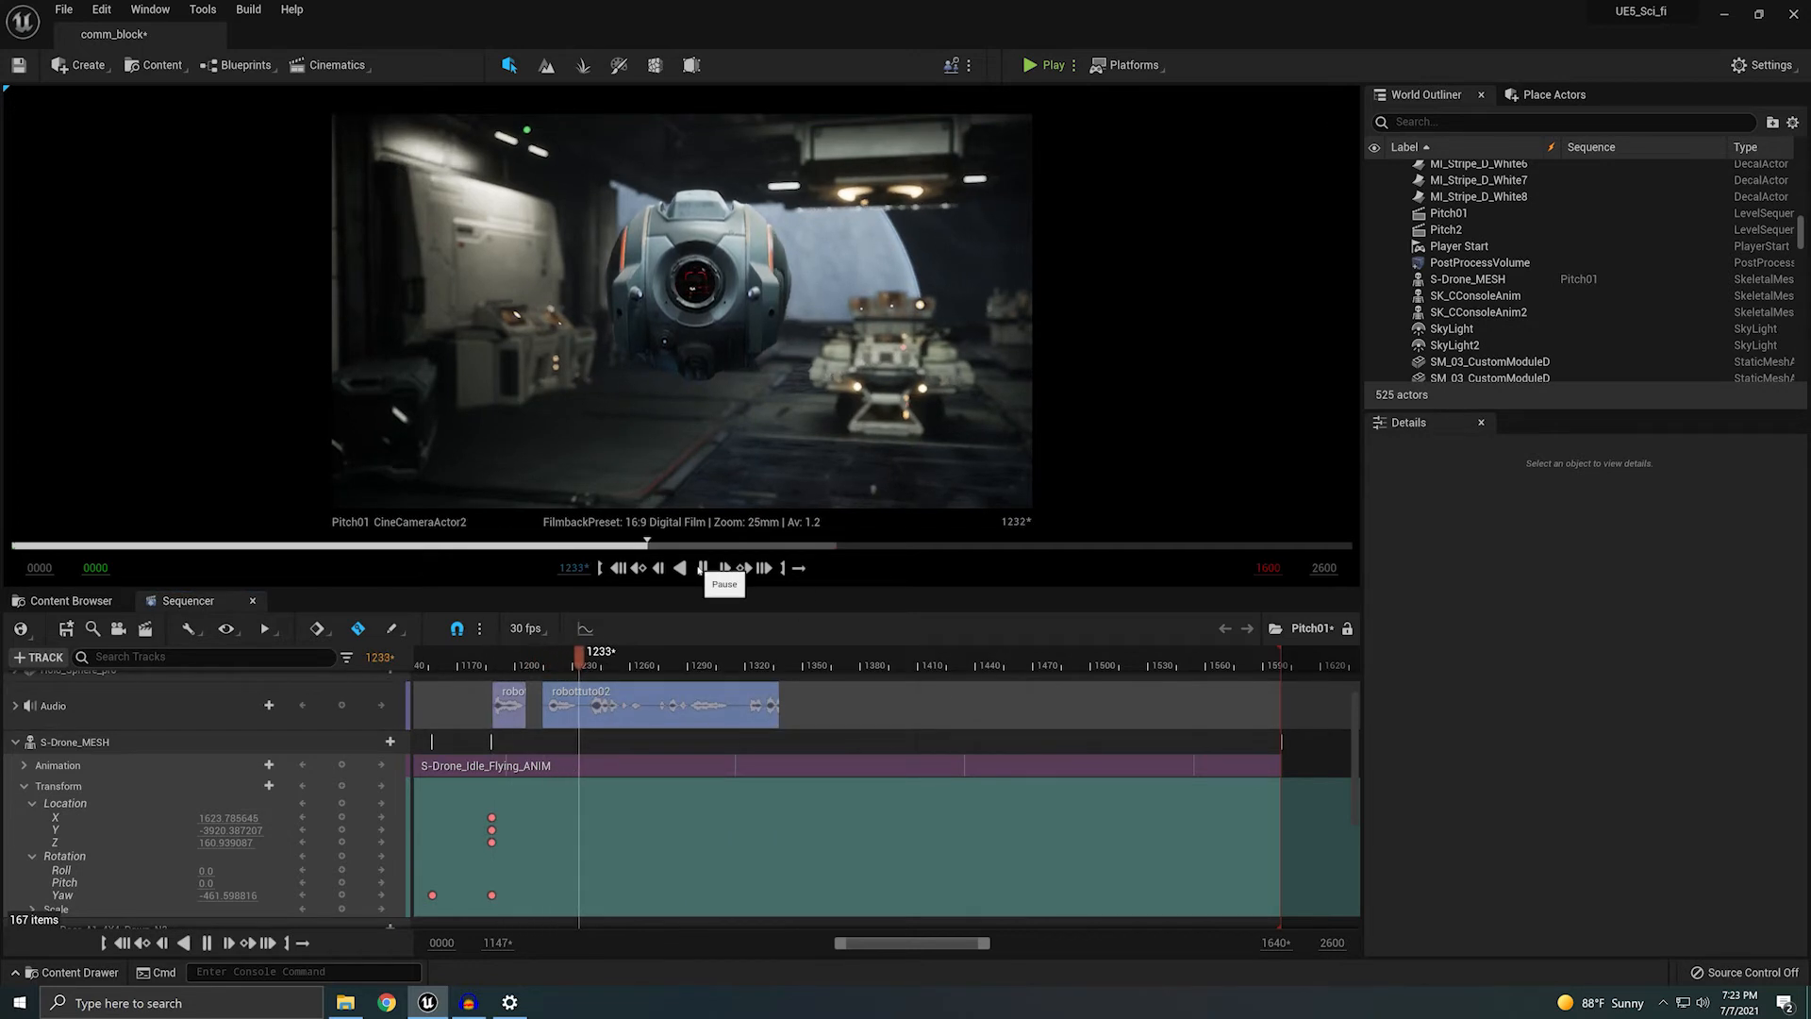
{"action": "left_click", "coordinate": [702, 567]}
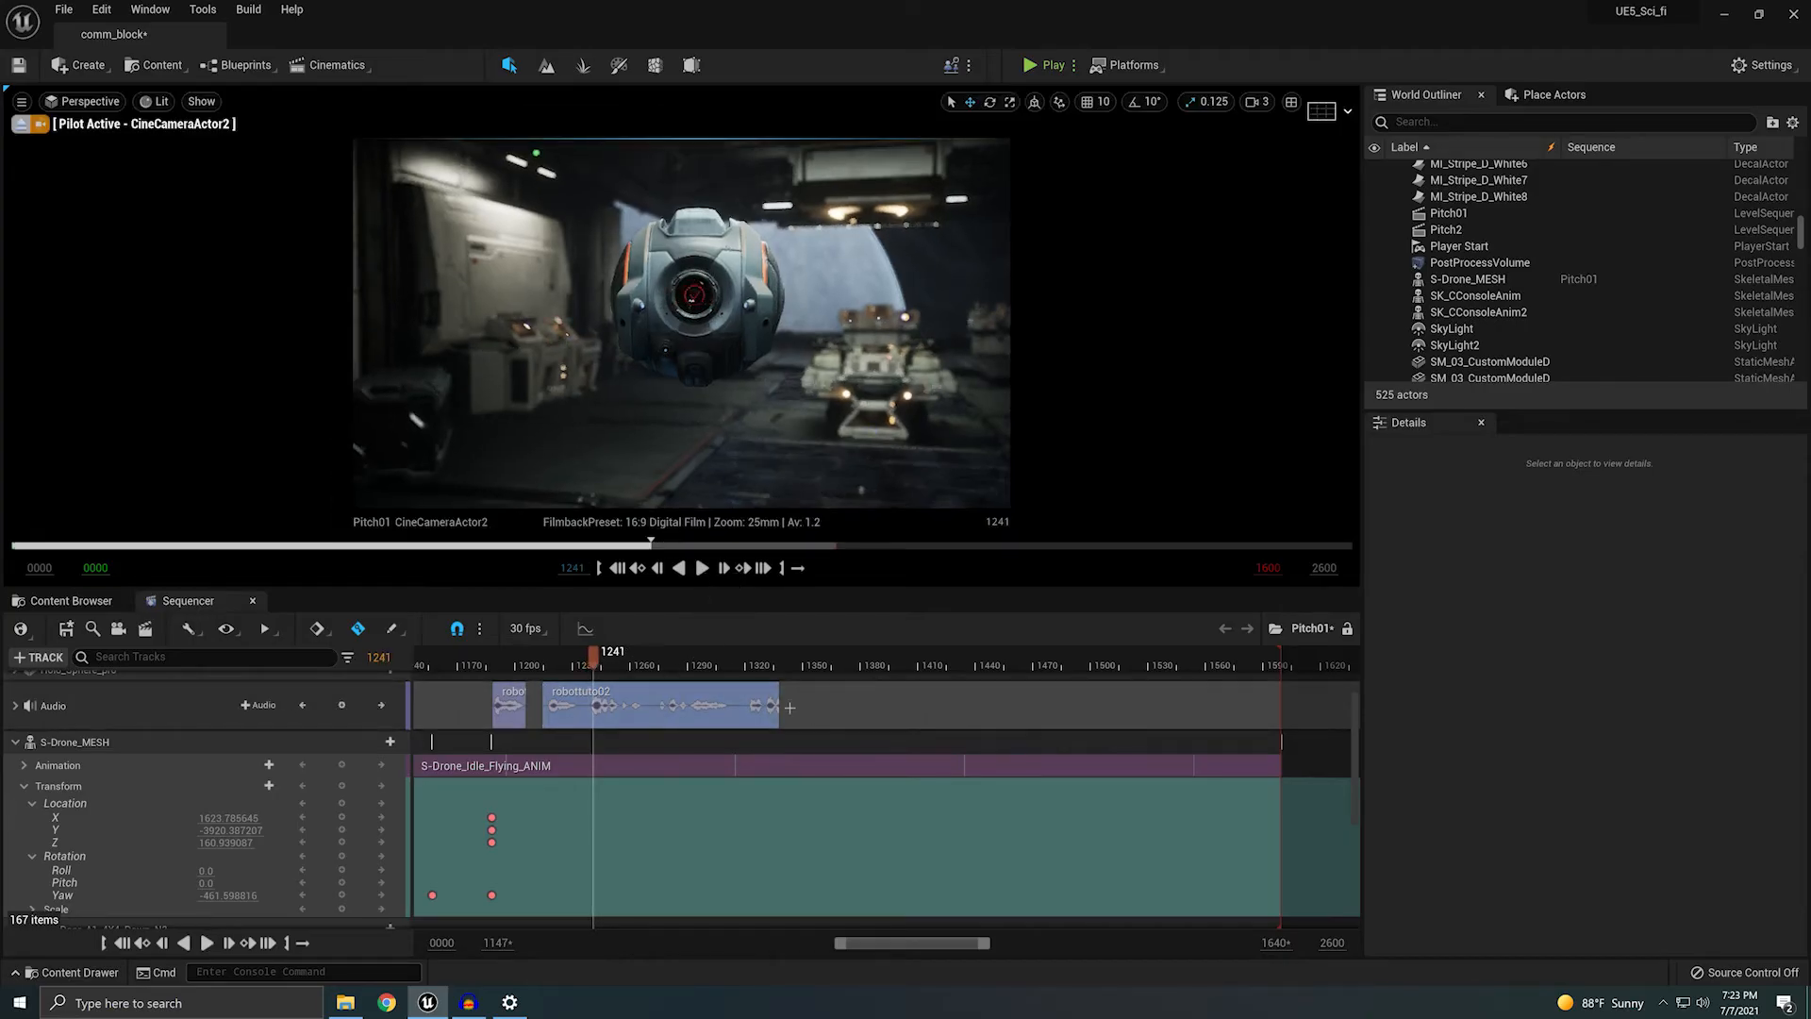
Step: Trim the second voice clip to end at about frame 1235 and place a third robottuto02 clip from frame 1298 to 1379
{"action": "left_click_drag", "start_coordinate": [789, 706], "coordinate": [639, 653]}
{"action": "left_click_drag", "start_coordinate": [596, 710], "coordinate": [717, 741]}
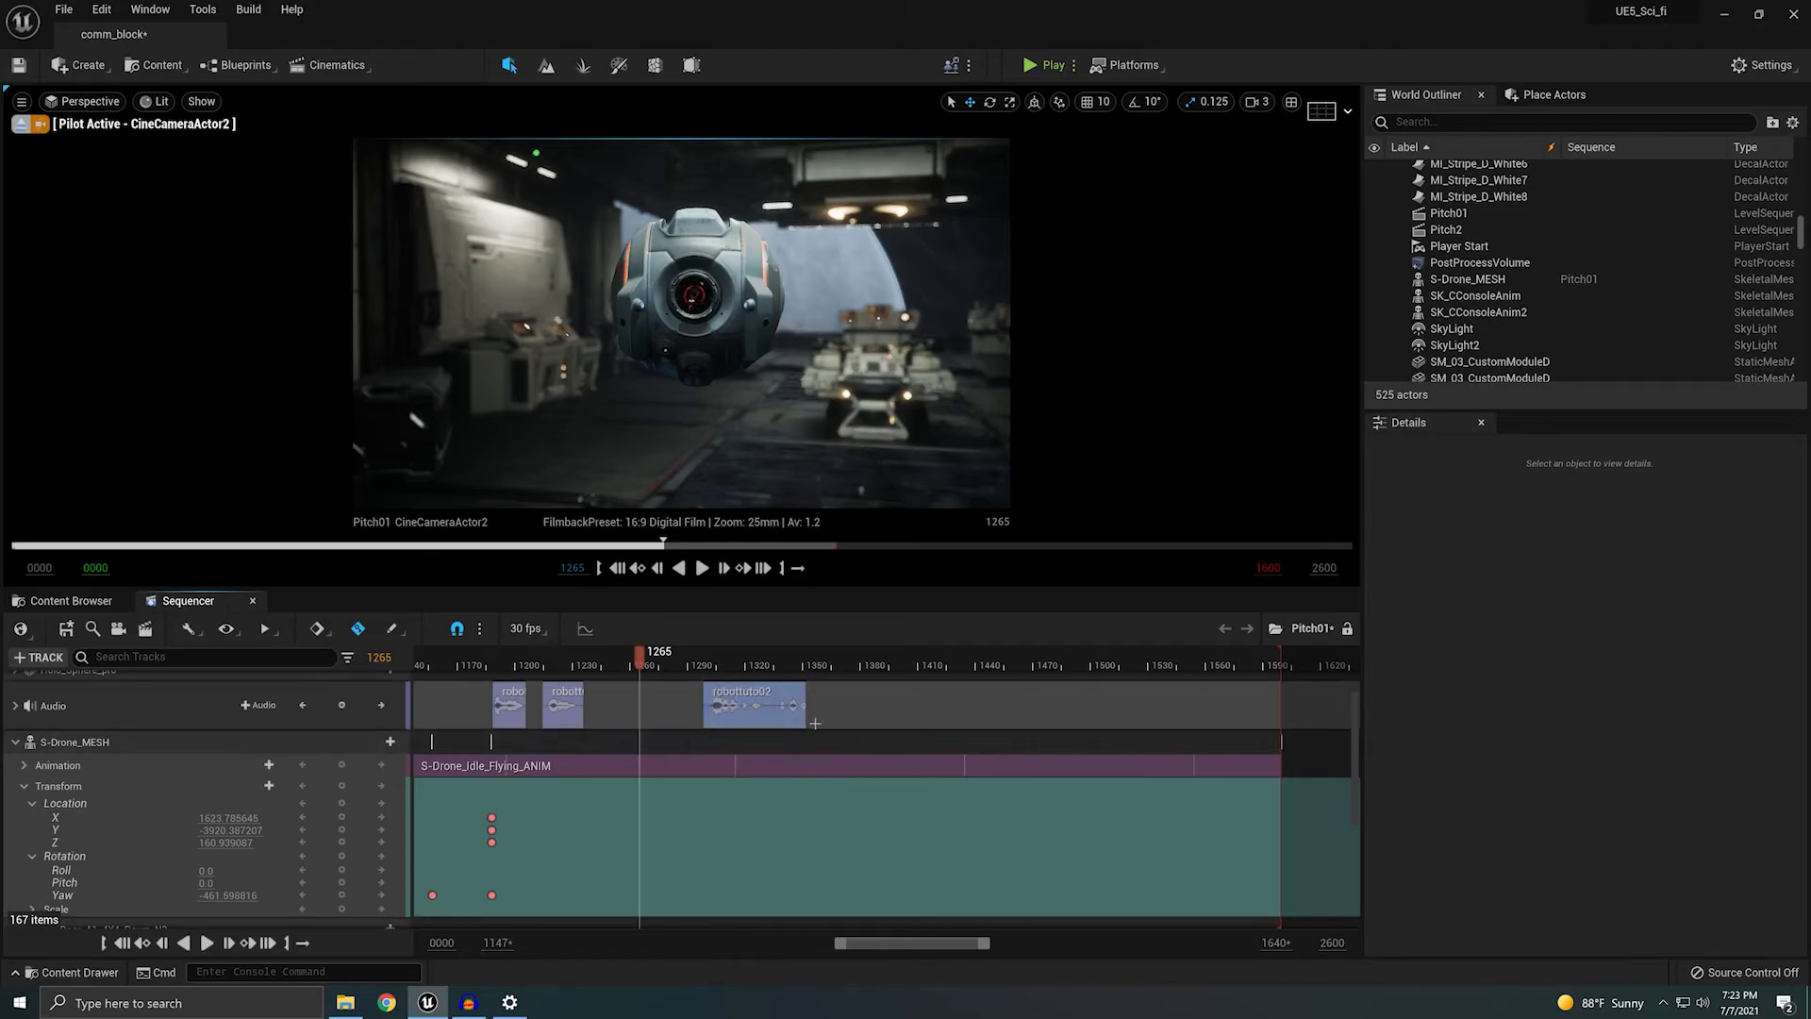
{"action": "left_click_drag", "start_coordinate": [641, 665], "coordinate": [702, 675]}
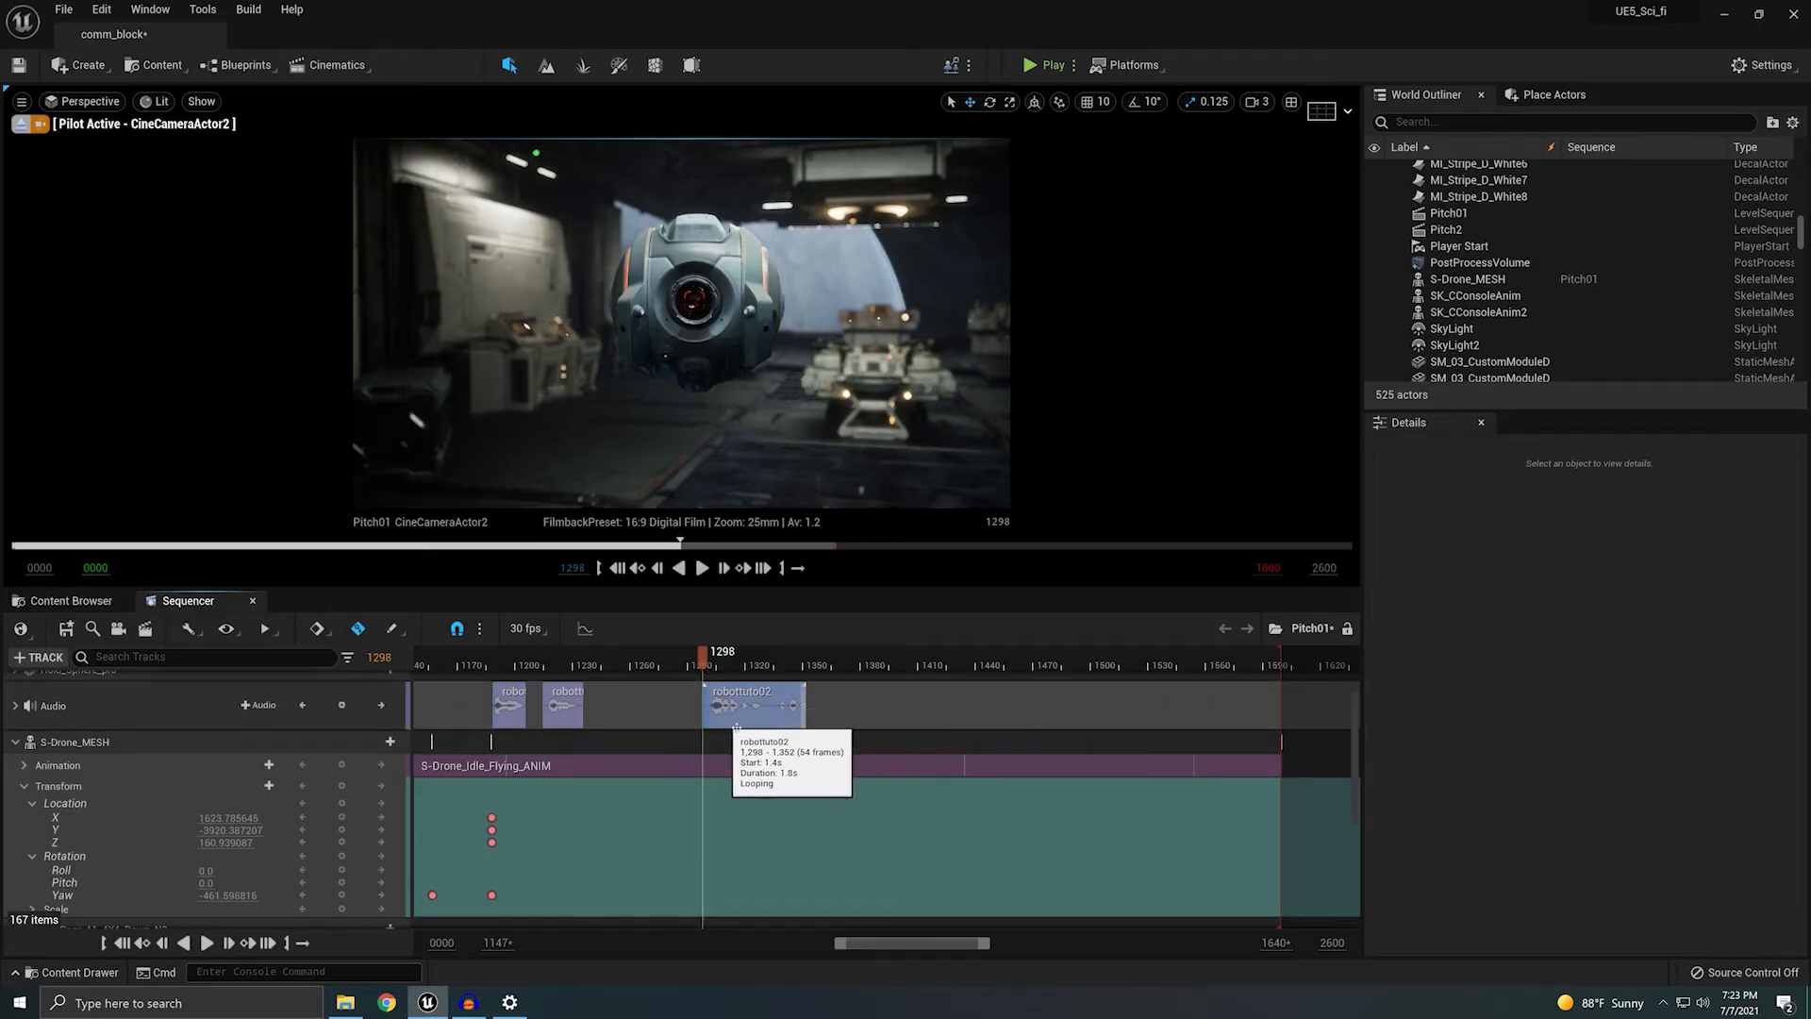
{"action": "left_click_drag", "start_coordinate": [808, 708], "coordinate": [862, 717]}
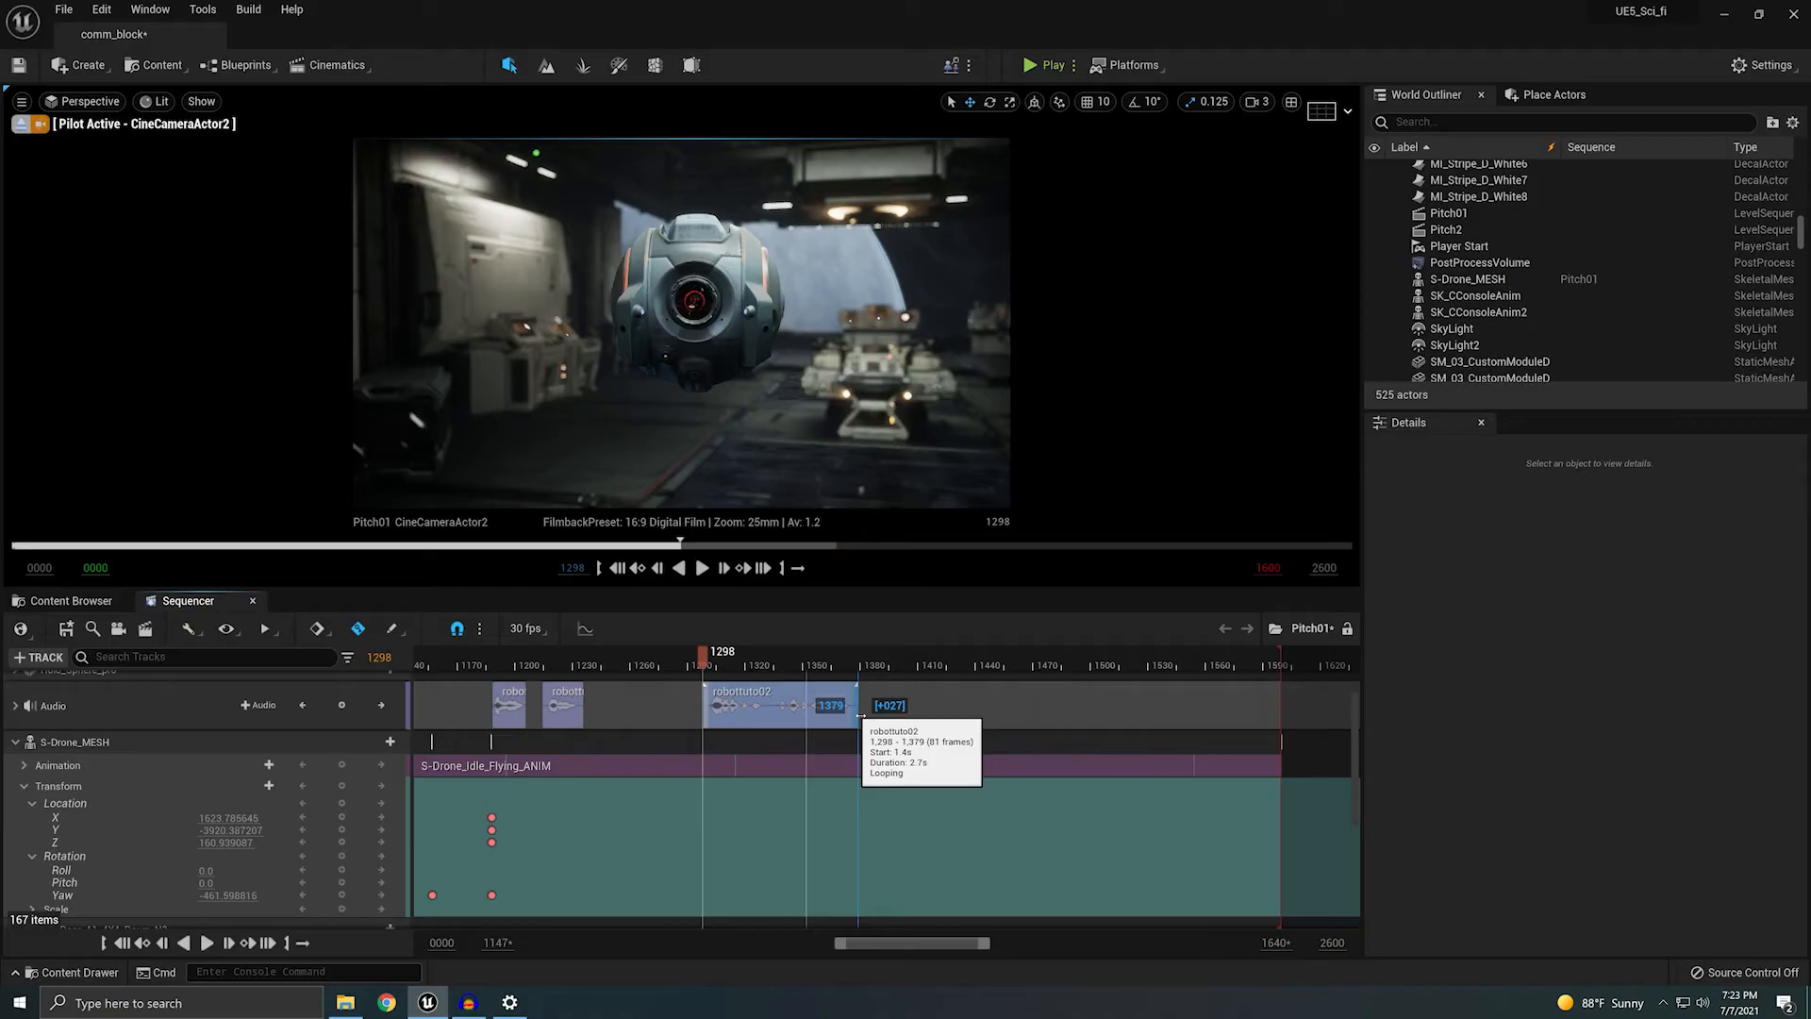
Step: Play the third voice clip to check its content, stop playback, and move the clip to start at about frame 1247
{"action": "left_click", "coordinate": [702, 568]}
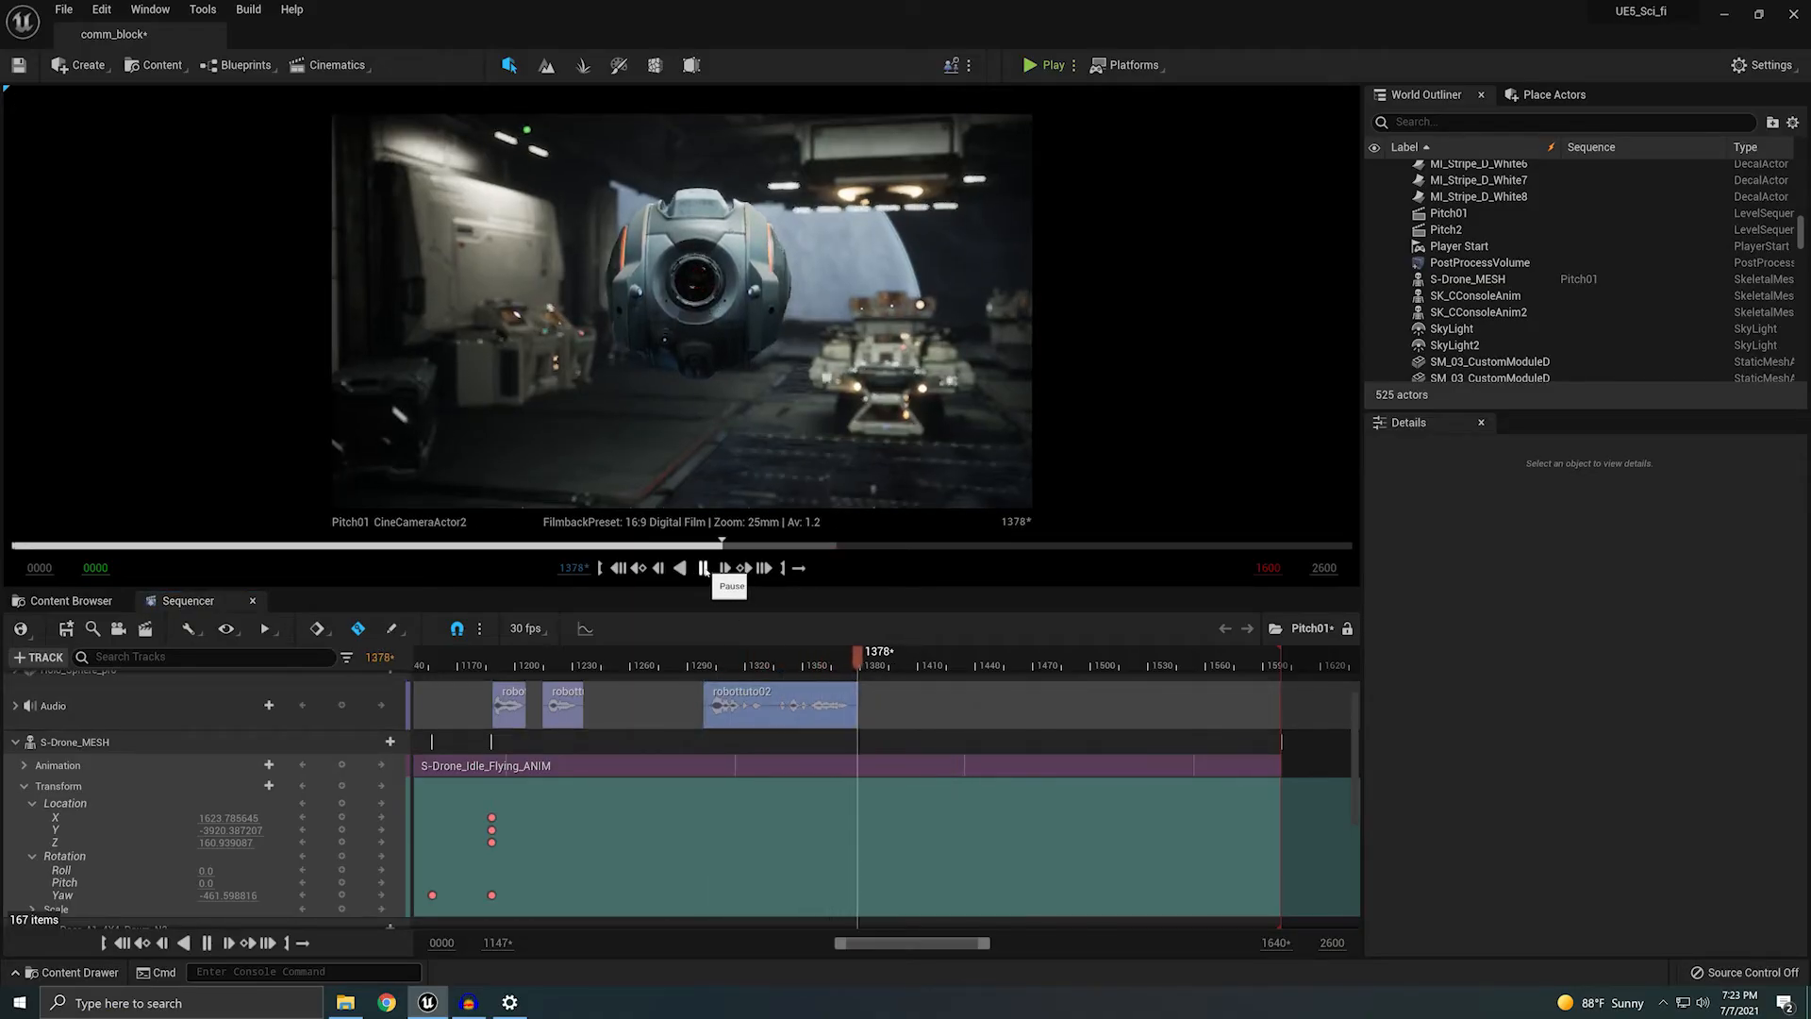
{"action": "left_click", "coordinate": [704, 568]}
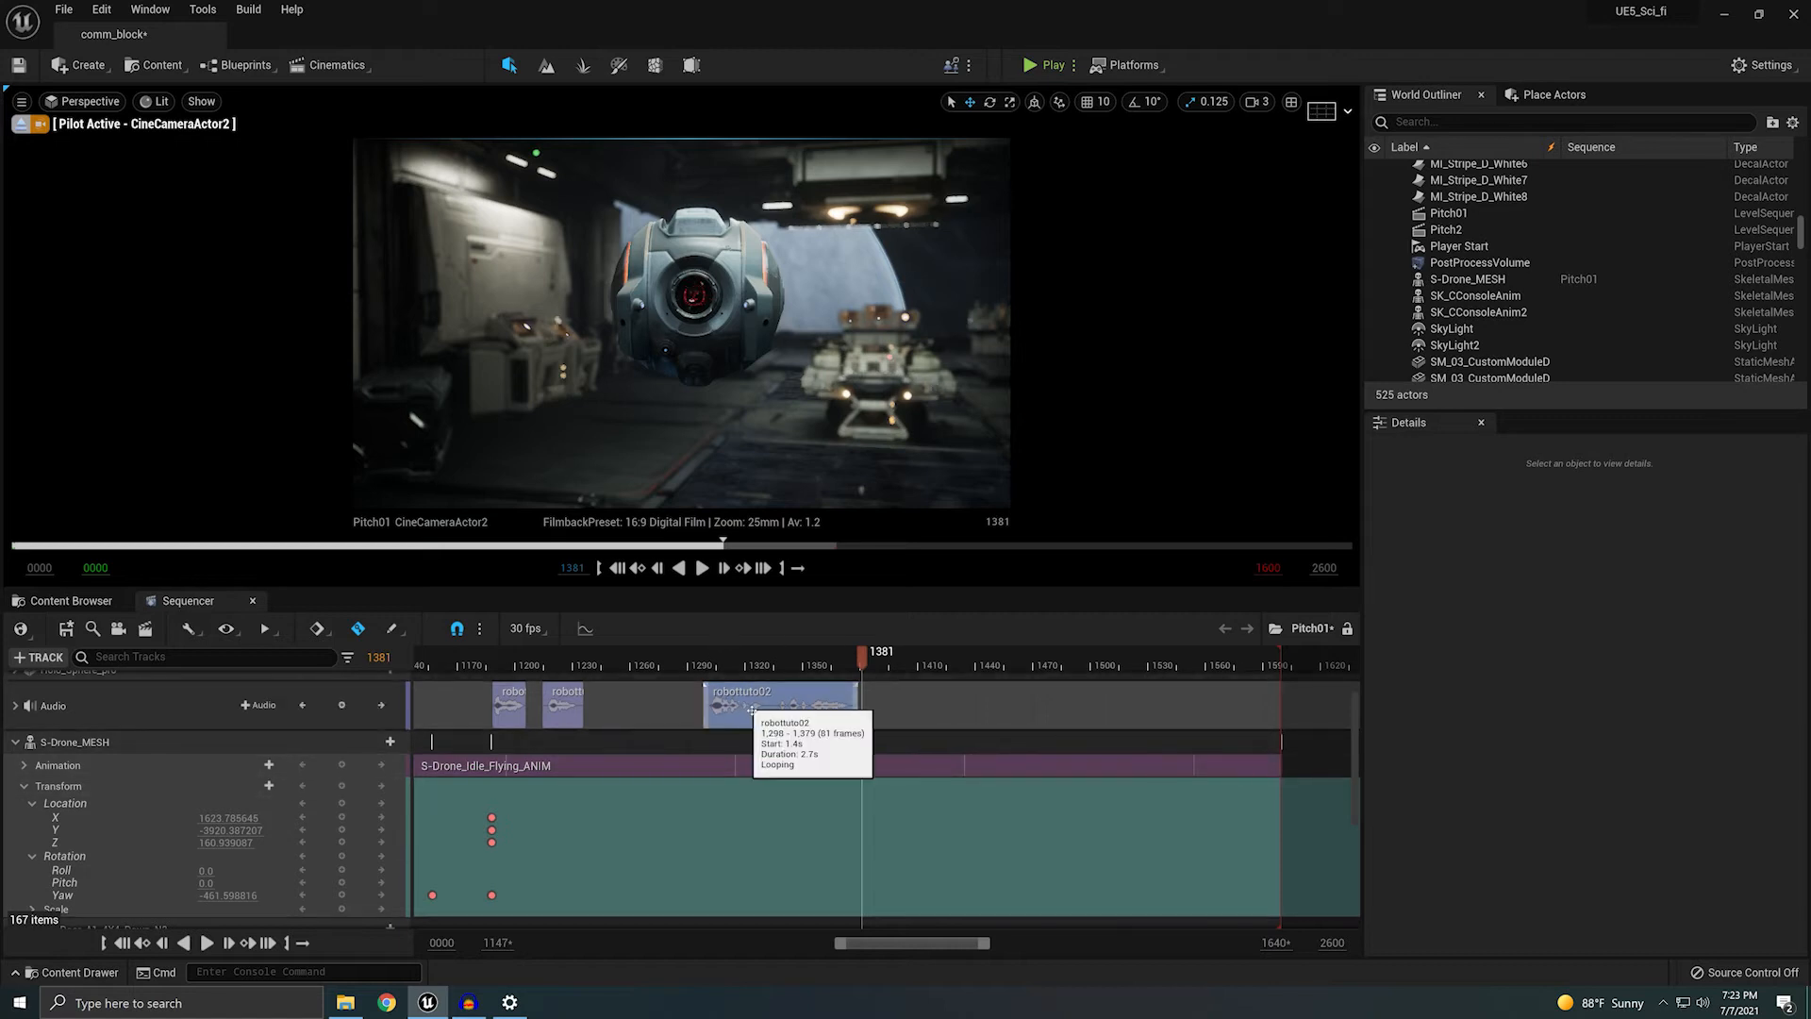
{"action": "left_click_drag", "start_coordinate": [751, 709], "coordinate": [681, 707]}
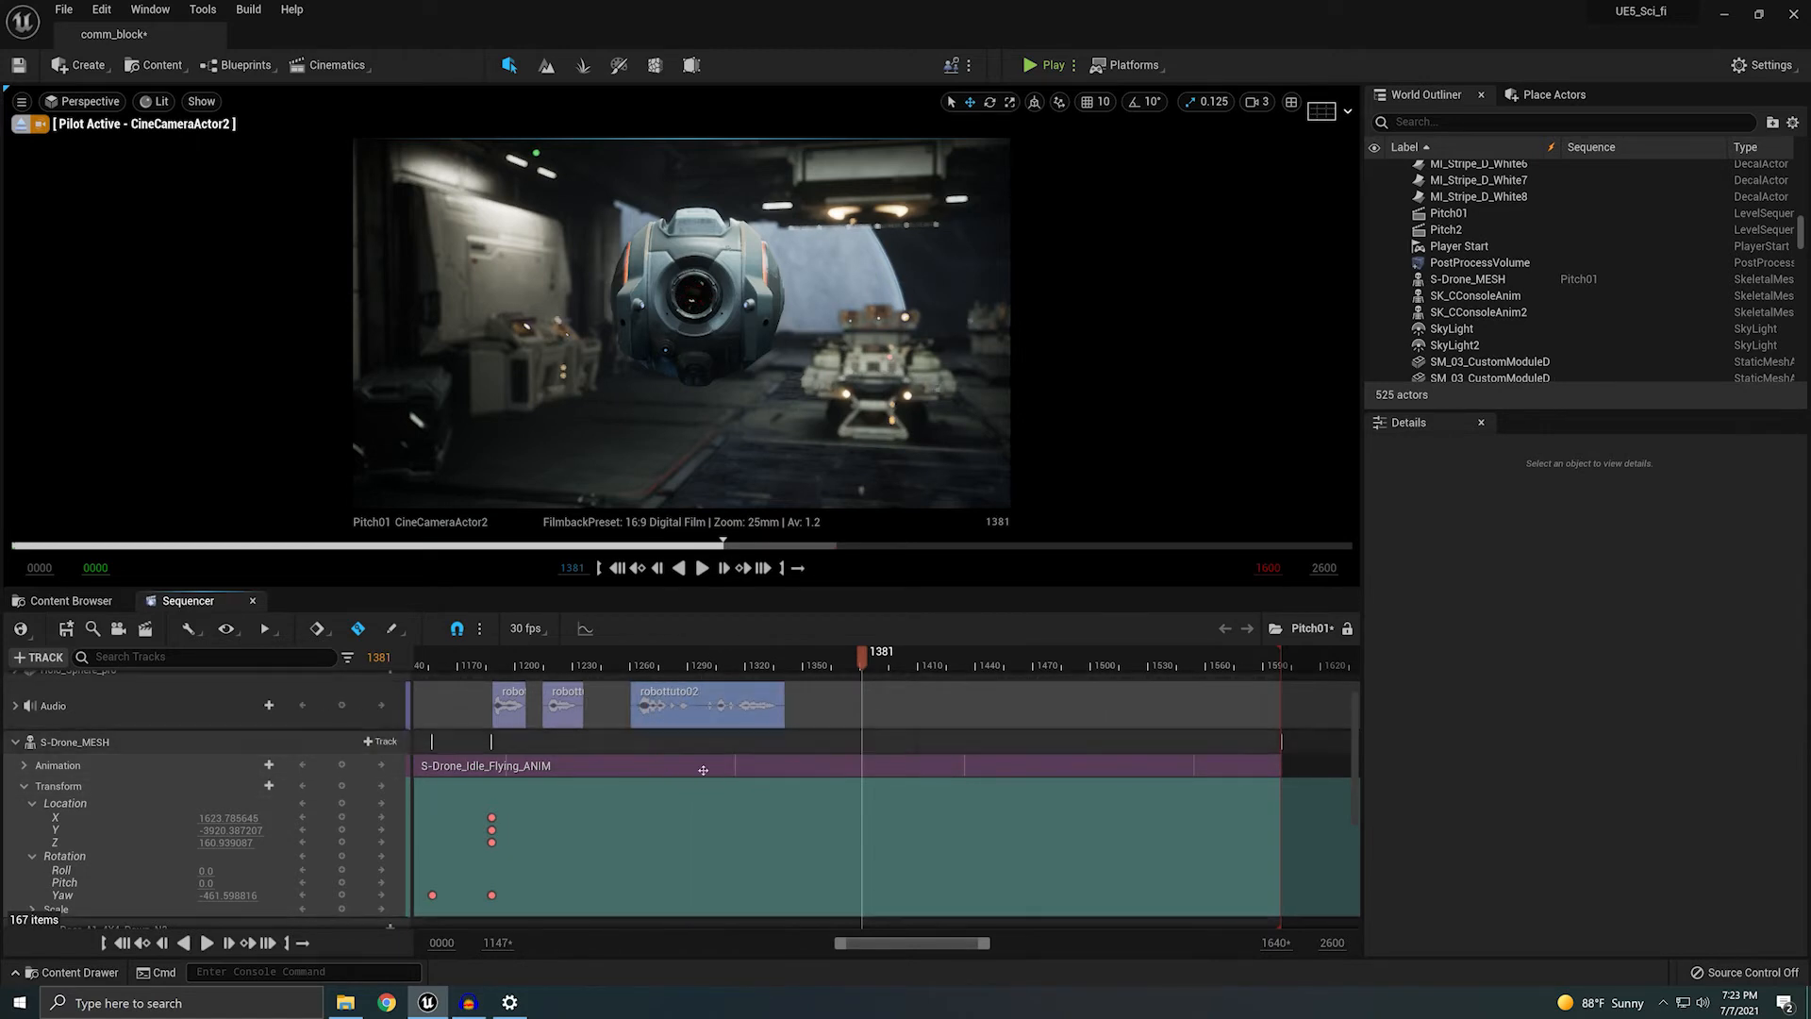
{"action": "left_click_drag", "start_coordinate": [847, 662], "coordinate": [635, 706]}
Step: Play the sequence from just before the first voice clip to check the spacing of the three clips, and stop playback
{"action": "left_click", "coordinate": [491, 818]}
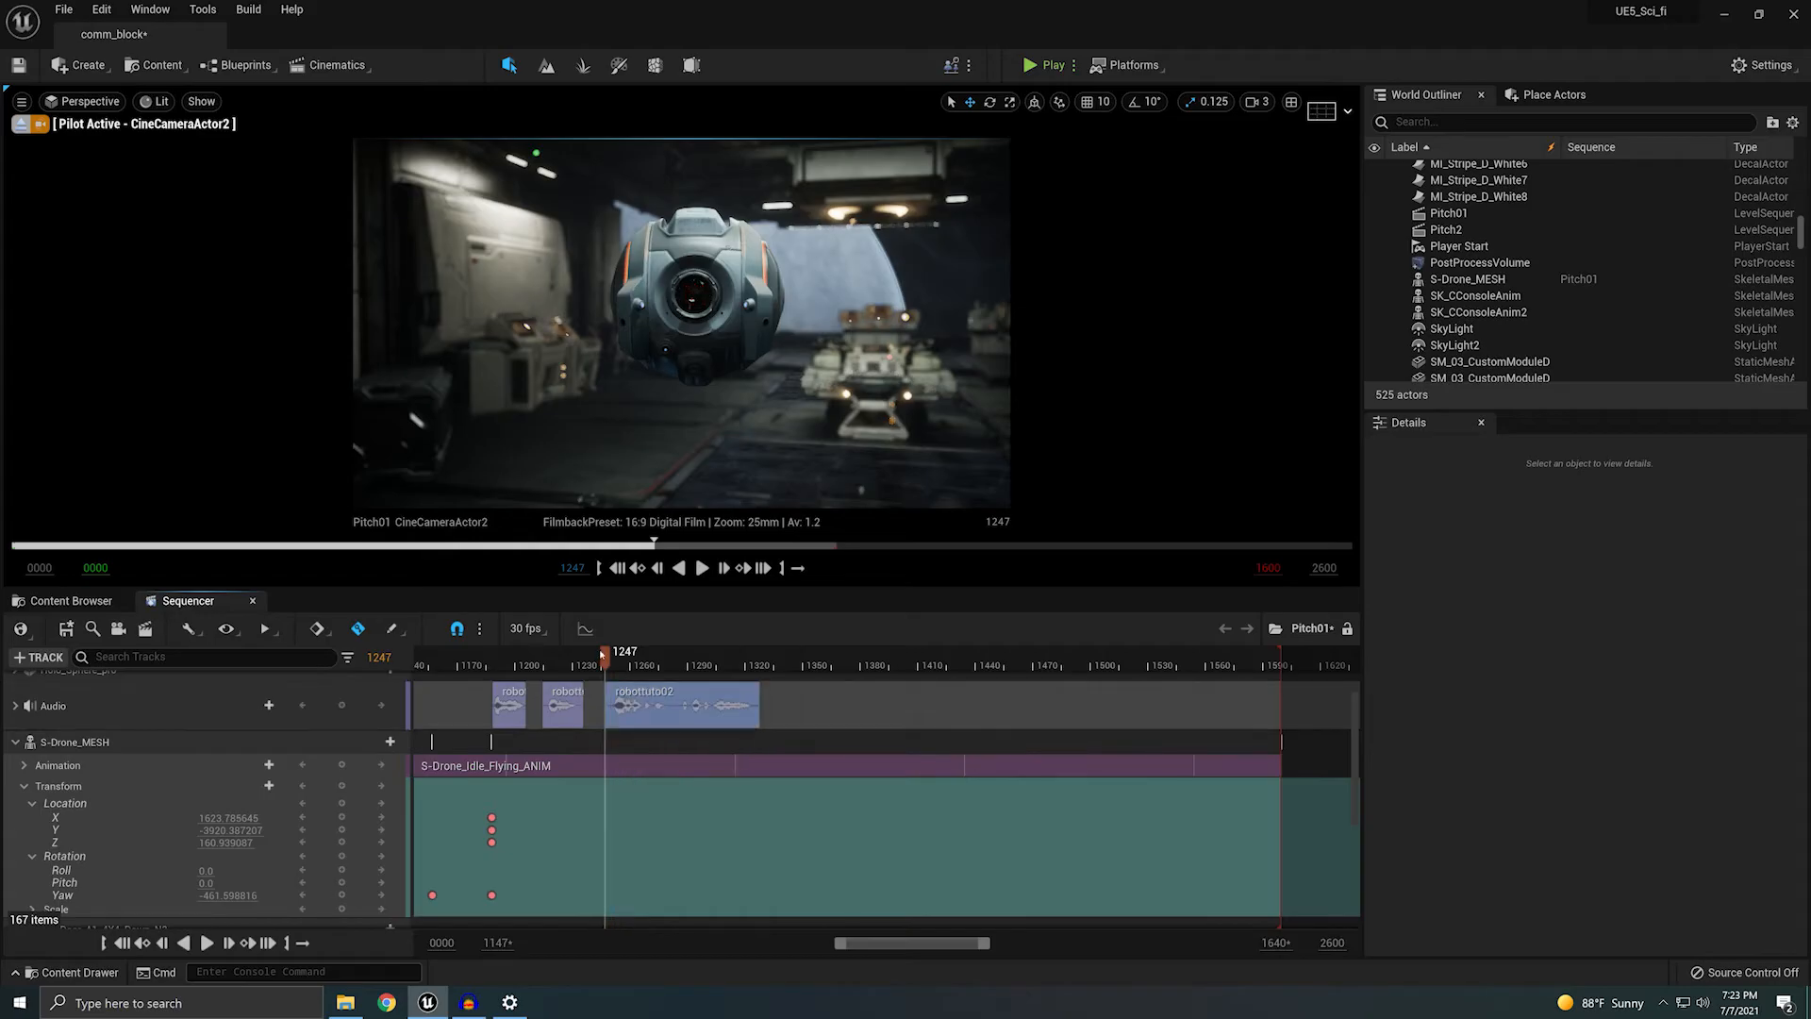
{"action": "left_click_drag", "start_coordinate": [494, 670], "coordinate": [465, 671]}
{"action": "left_click", "coordinate": [701, 567]}
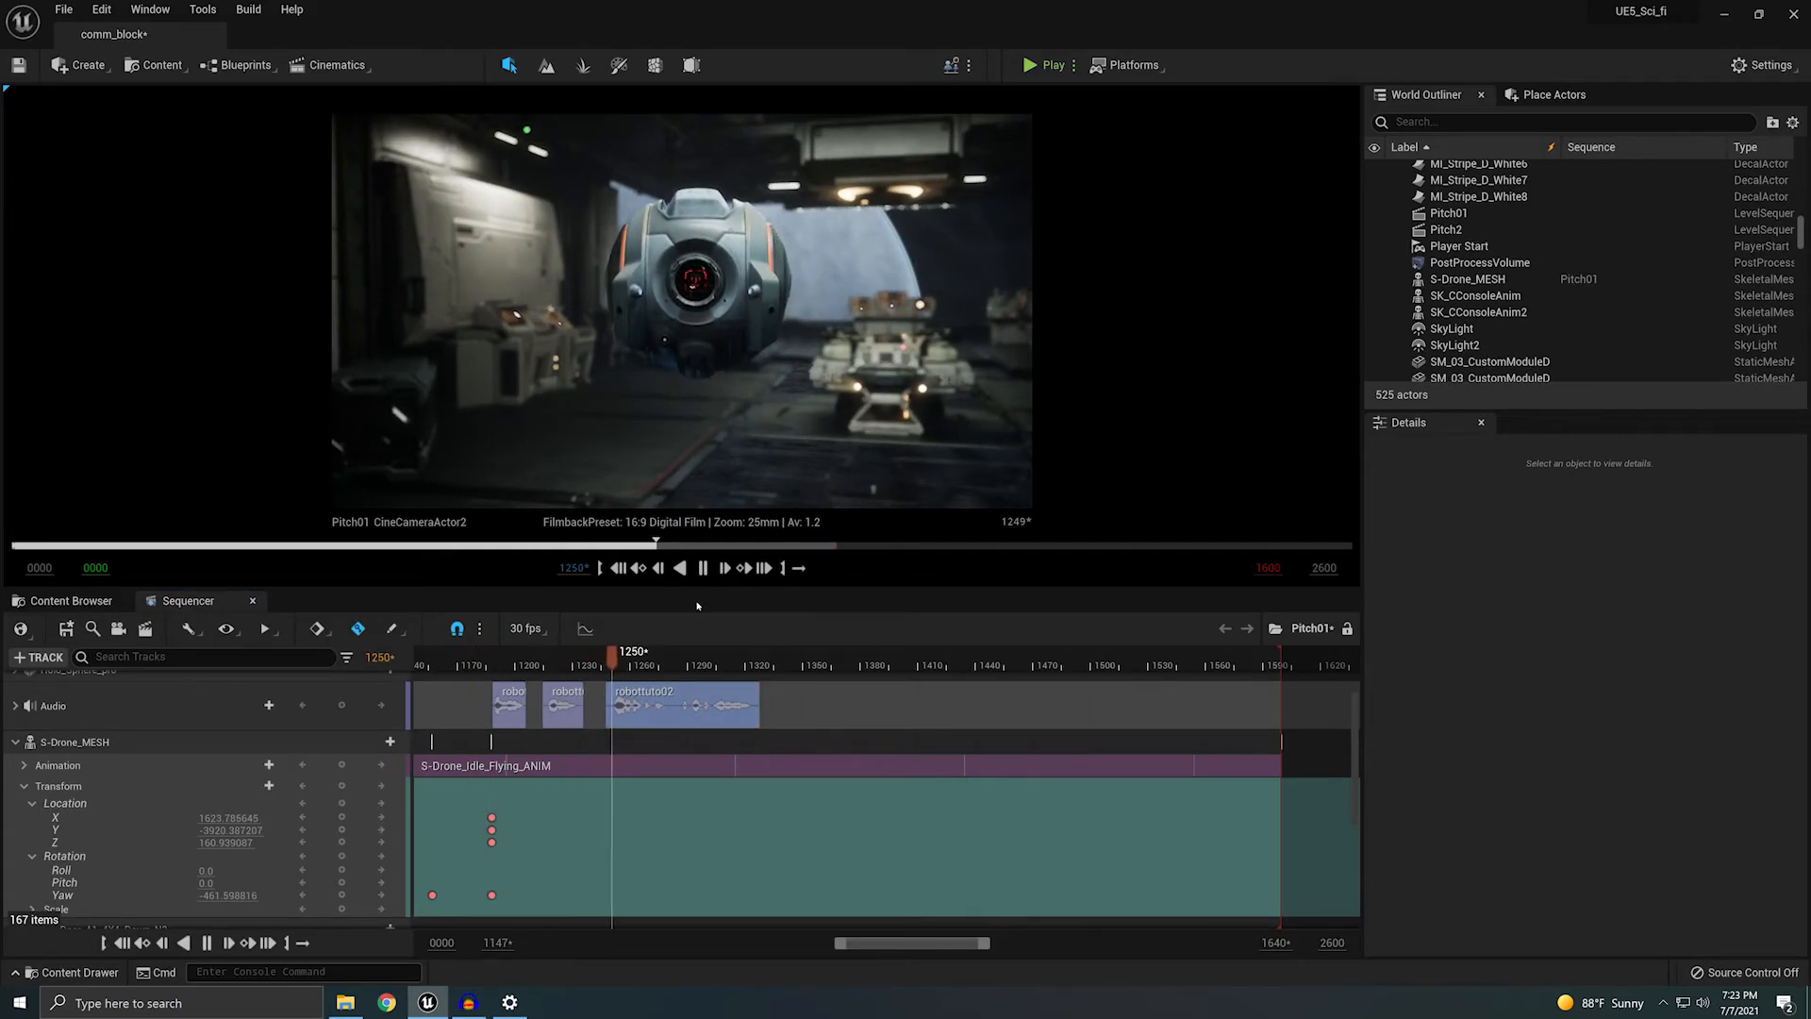
{"action": "left_click", "coordinate": [702, 568]}
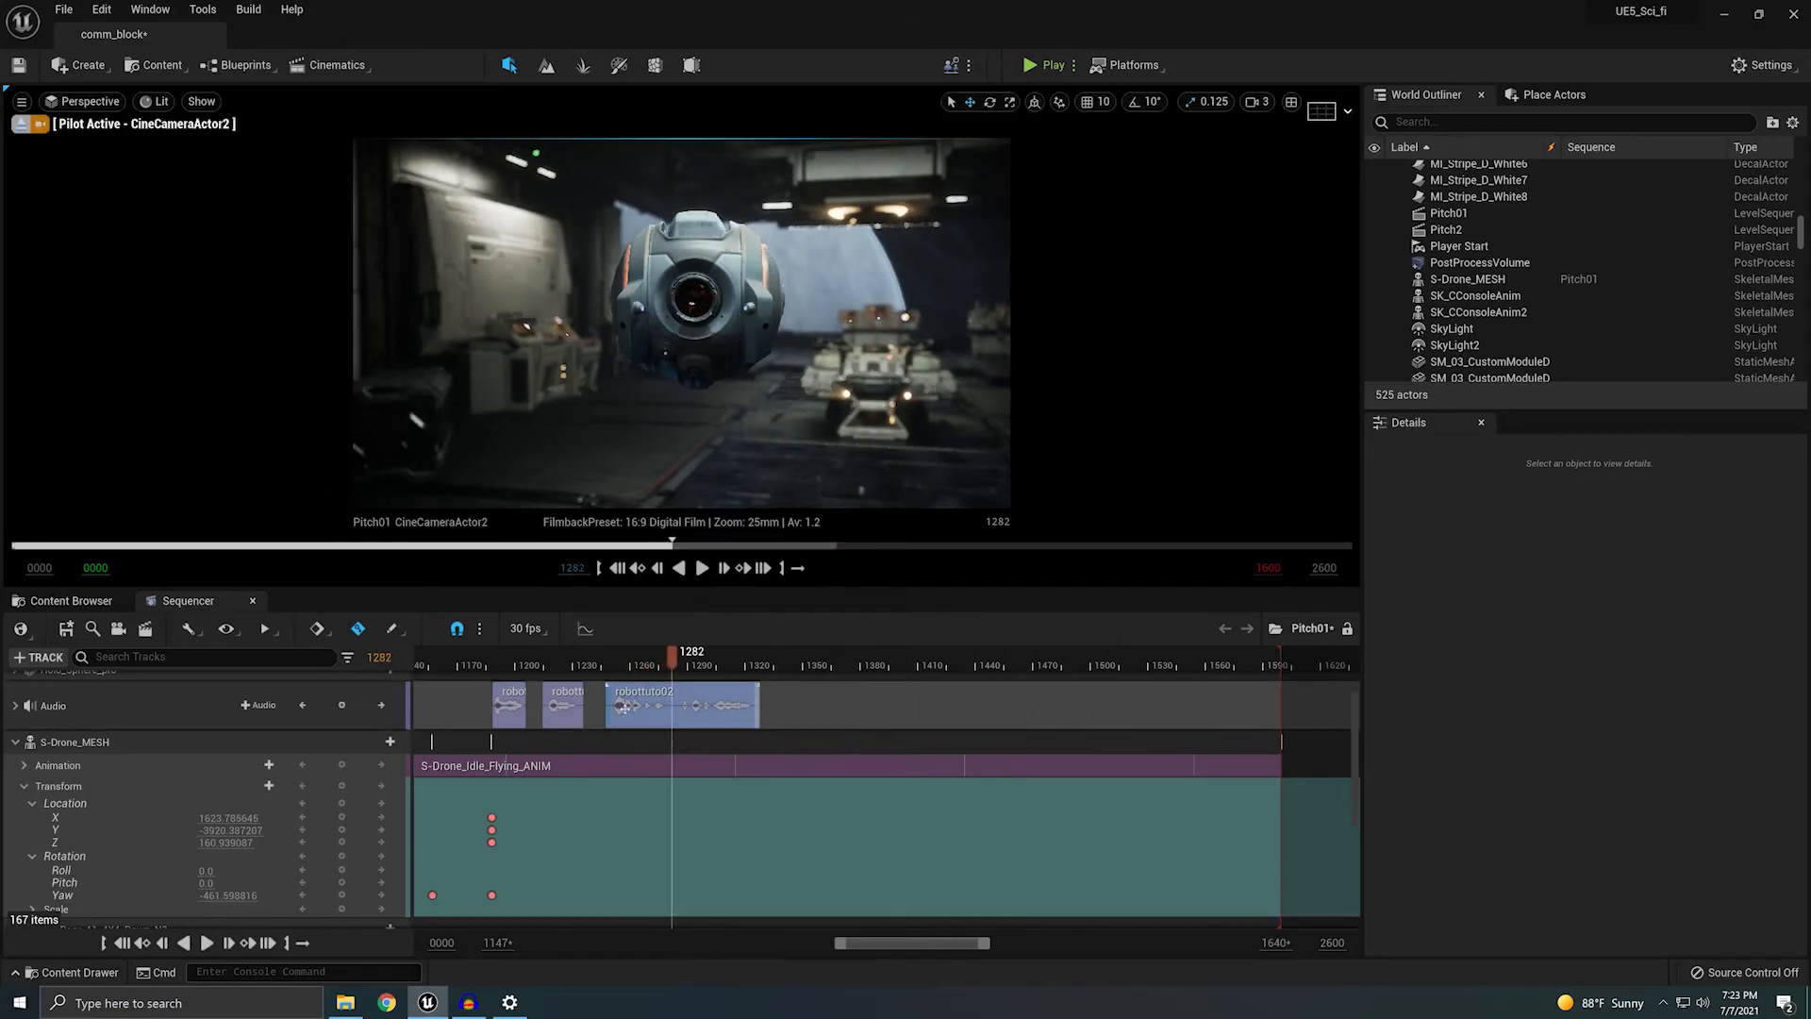
Step: Move the third voice clip earlier to start at about frame 1242 and play the sequence to check the timing
{"action": "left_click_drag", "start_coordinate": [622, 705], "coordinate": [542, 688]}
{"action": "left_click", "coordinate": [703, 568]}
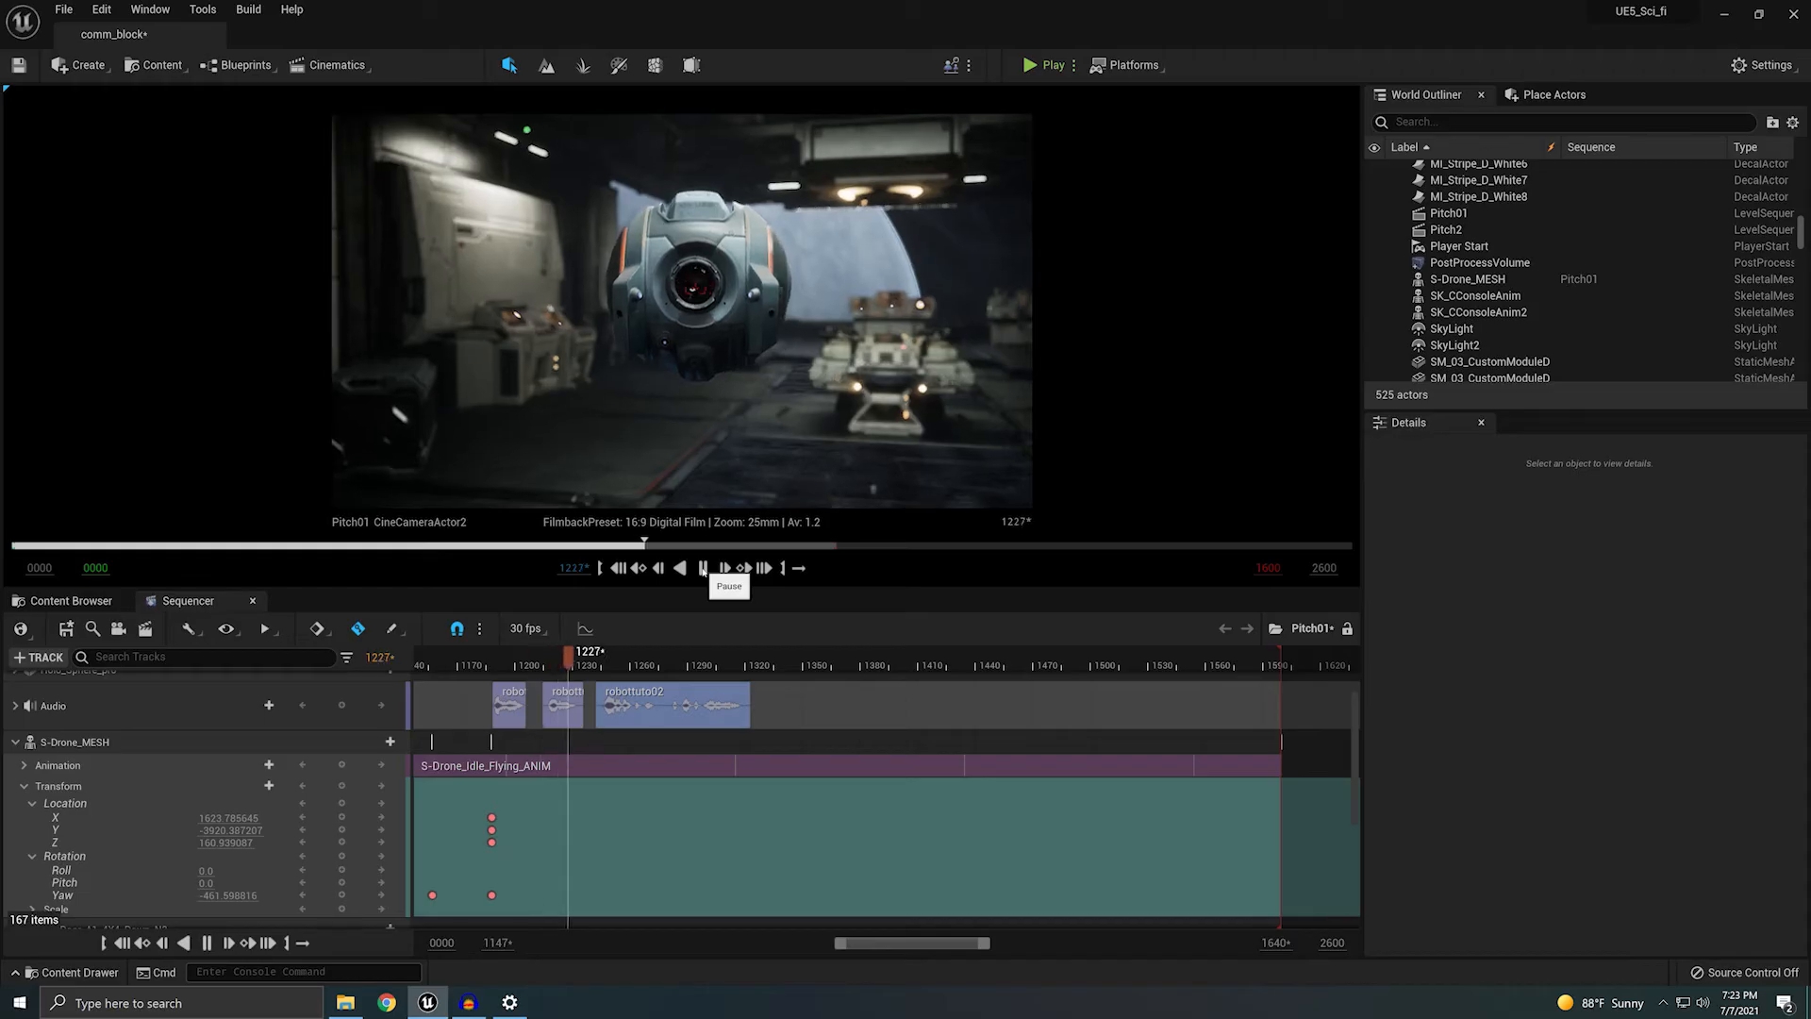
{"action": "left_click", "coordinate": [702, 569]}
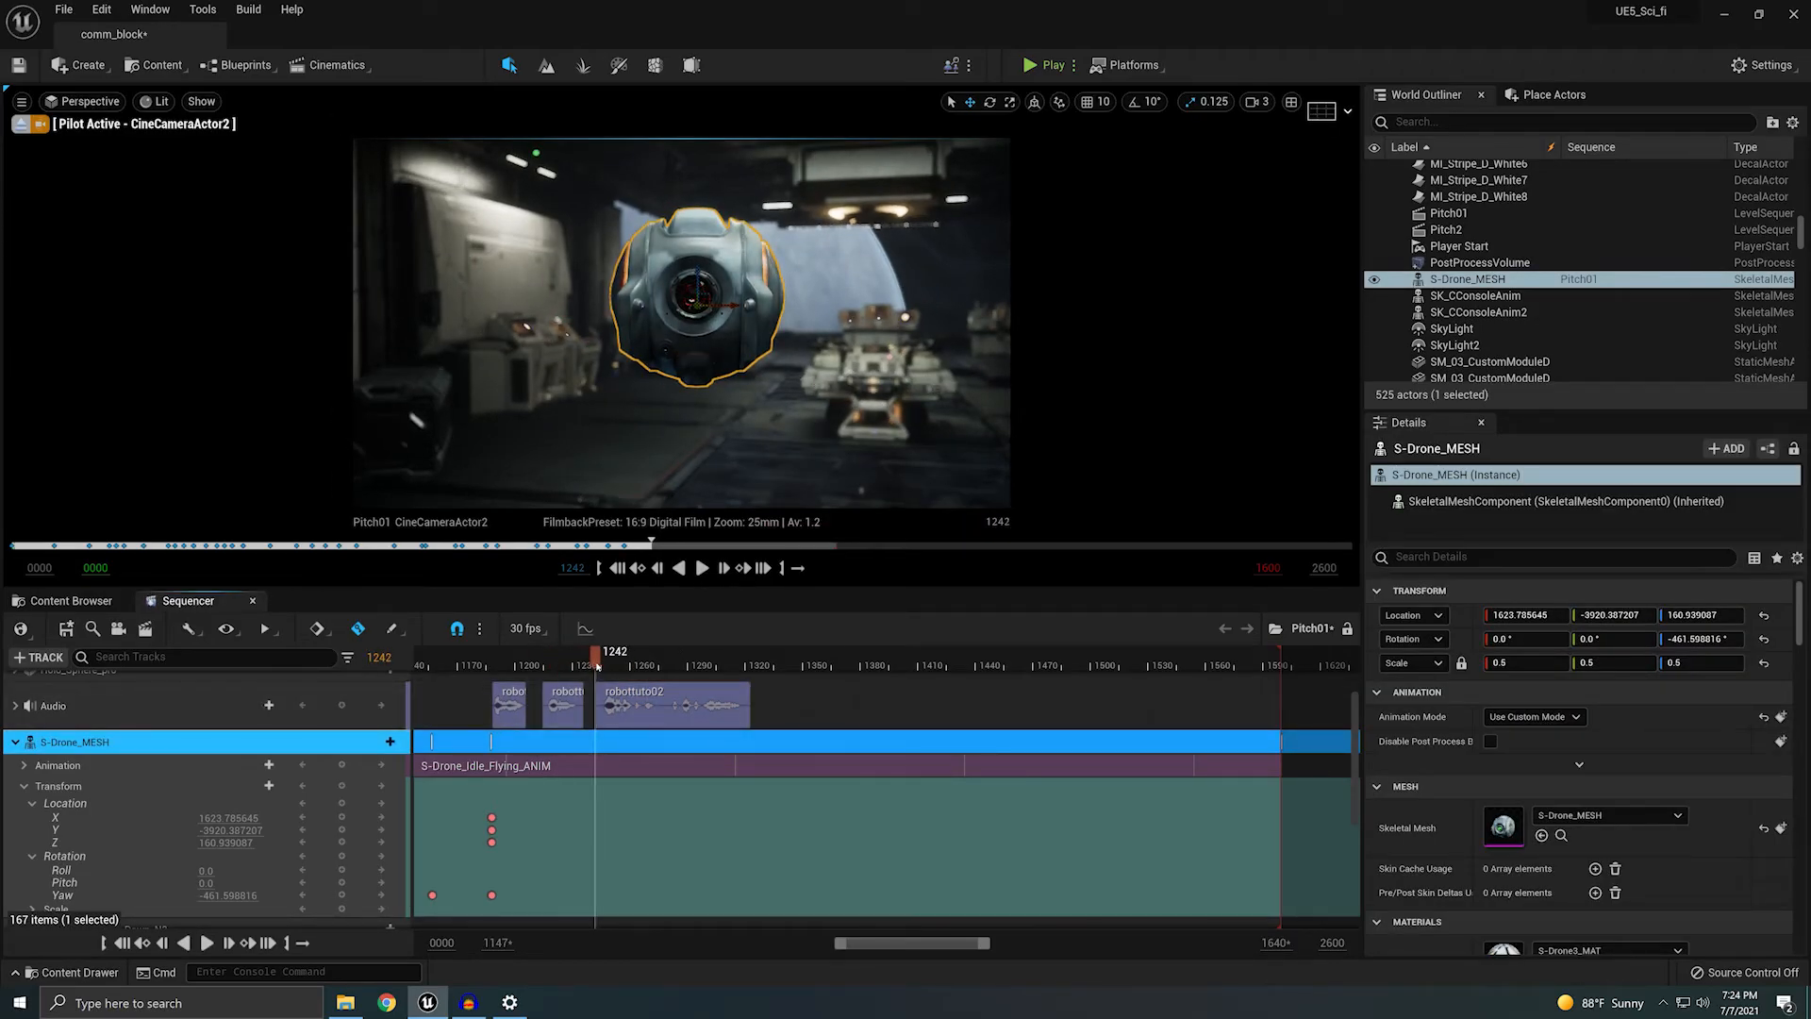
Step: Copy the drone's Yaw key from frame 1188 to frame 1242, where the third voice clip starts
{"action": "left_click_drag", "start_coordinate": [597, 666], "coordinate": [592, 666]}
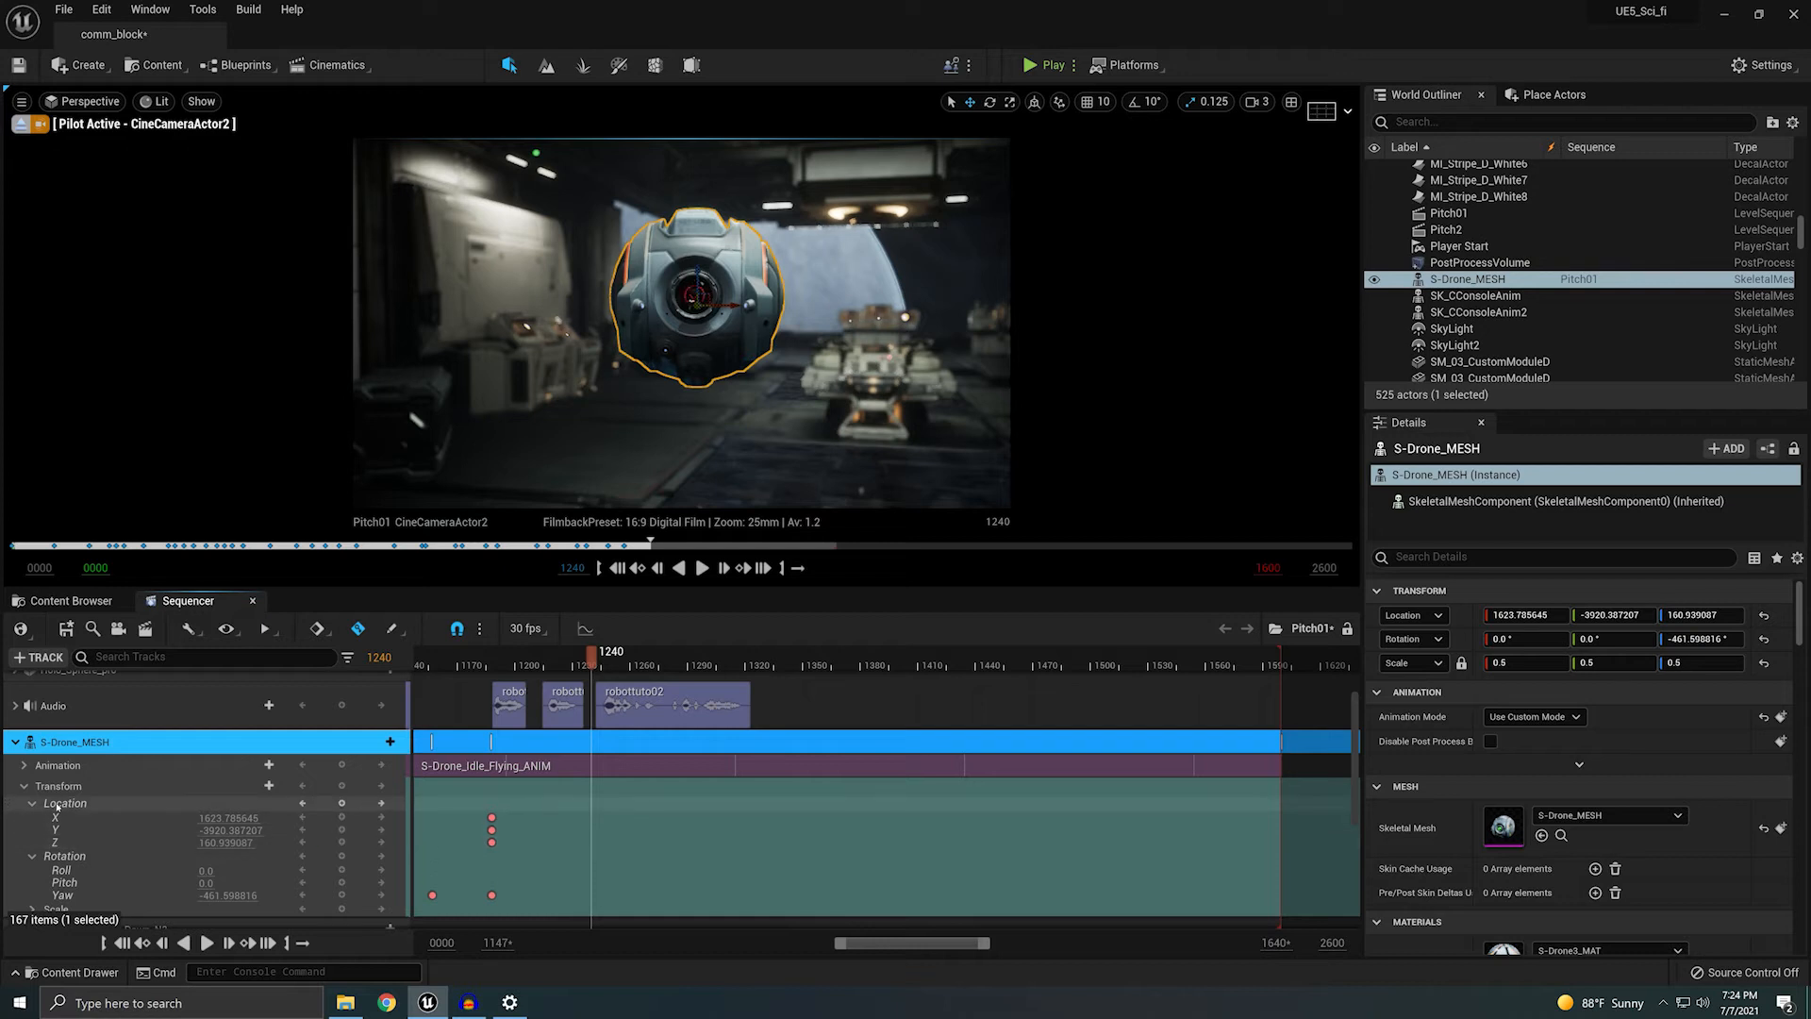
{"action": "scroll", "coordinate": [76, 811], "scroll_direction": "down", "scroll_amount": 1}
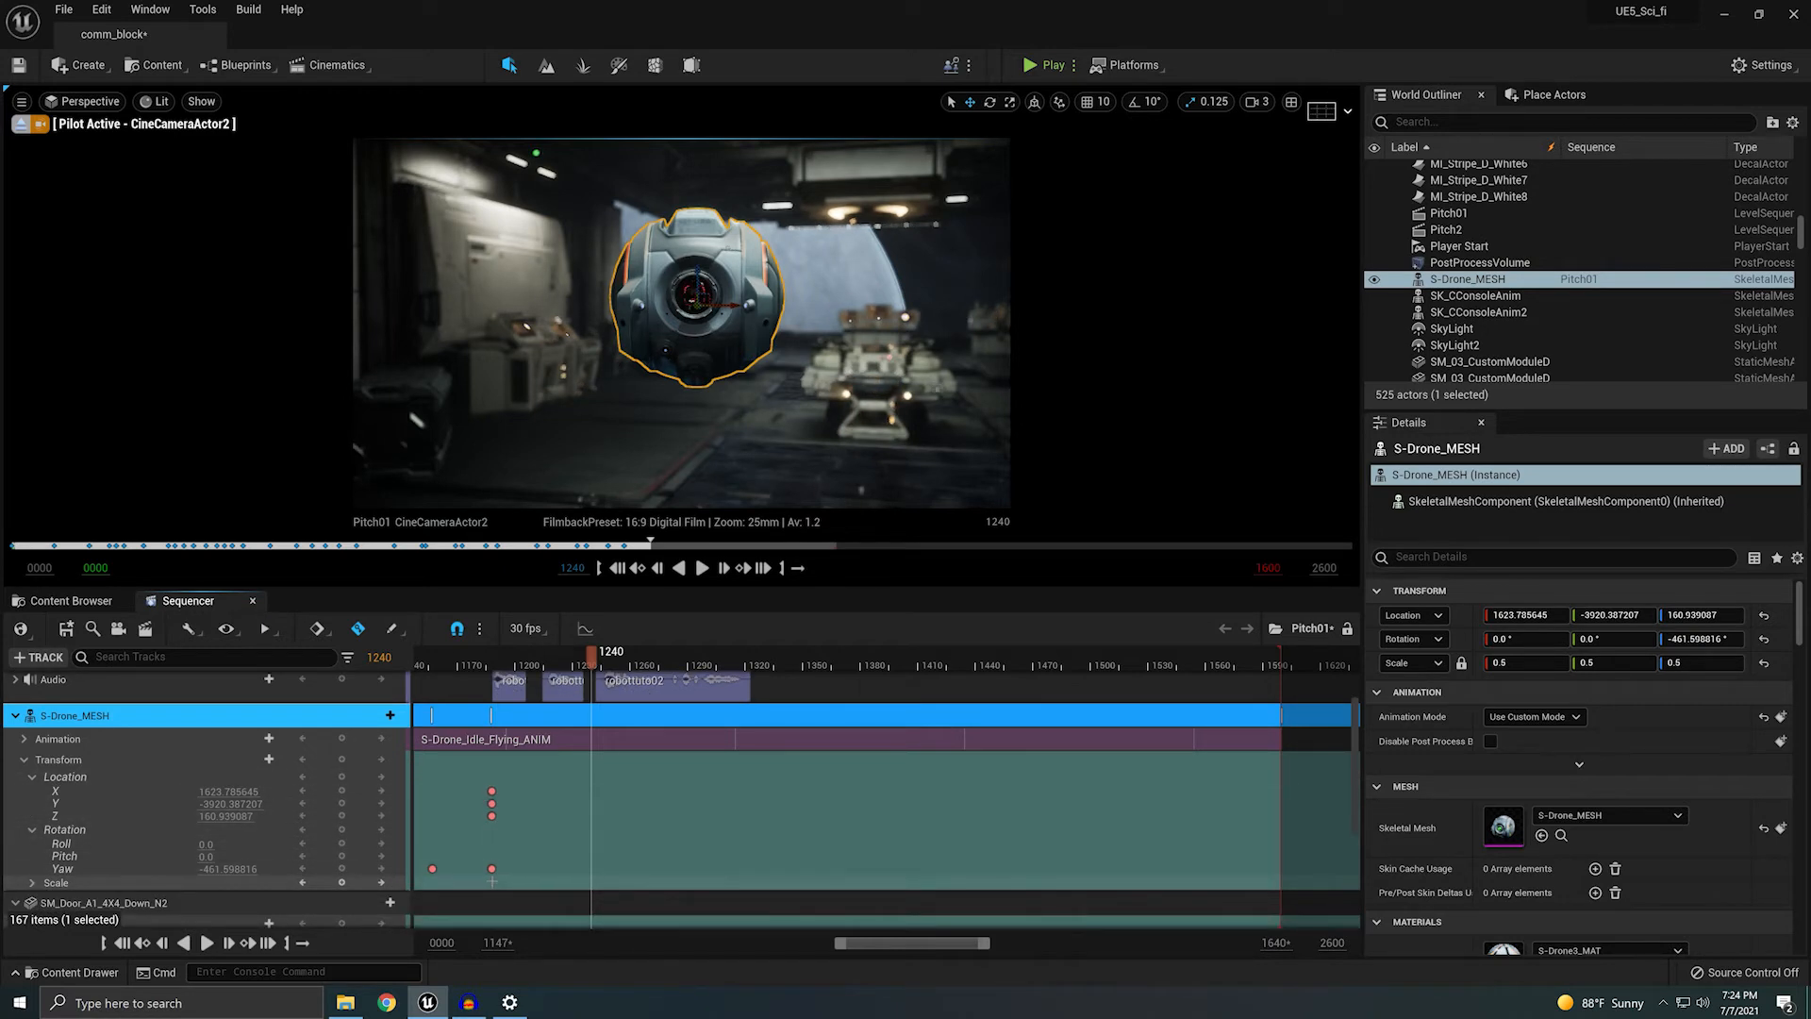
{"action": "key", "text": "comma"}
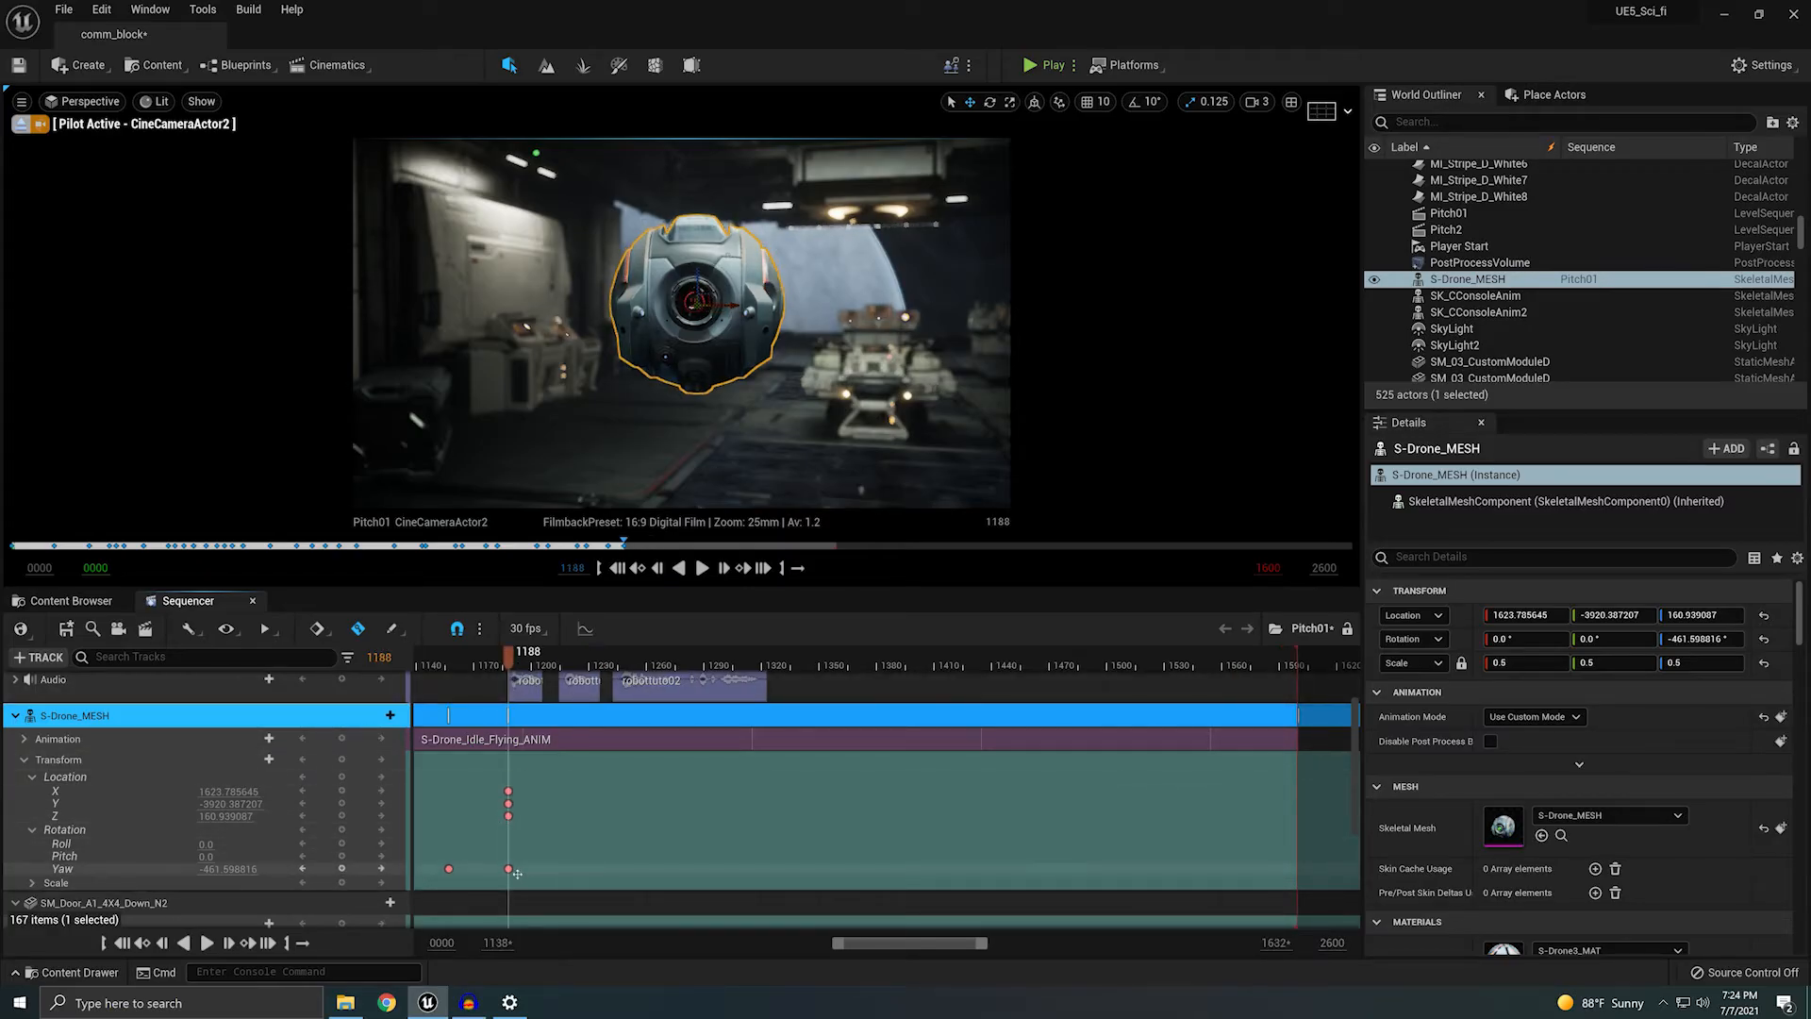
{"action": "left_click_drag", "start_coordinate": [516, 873], "coordinate": [603, 867]}
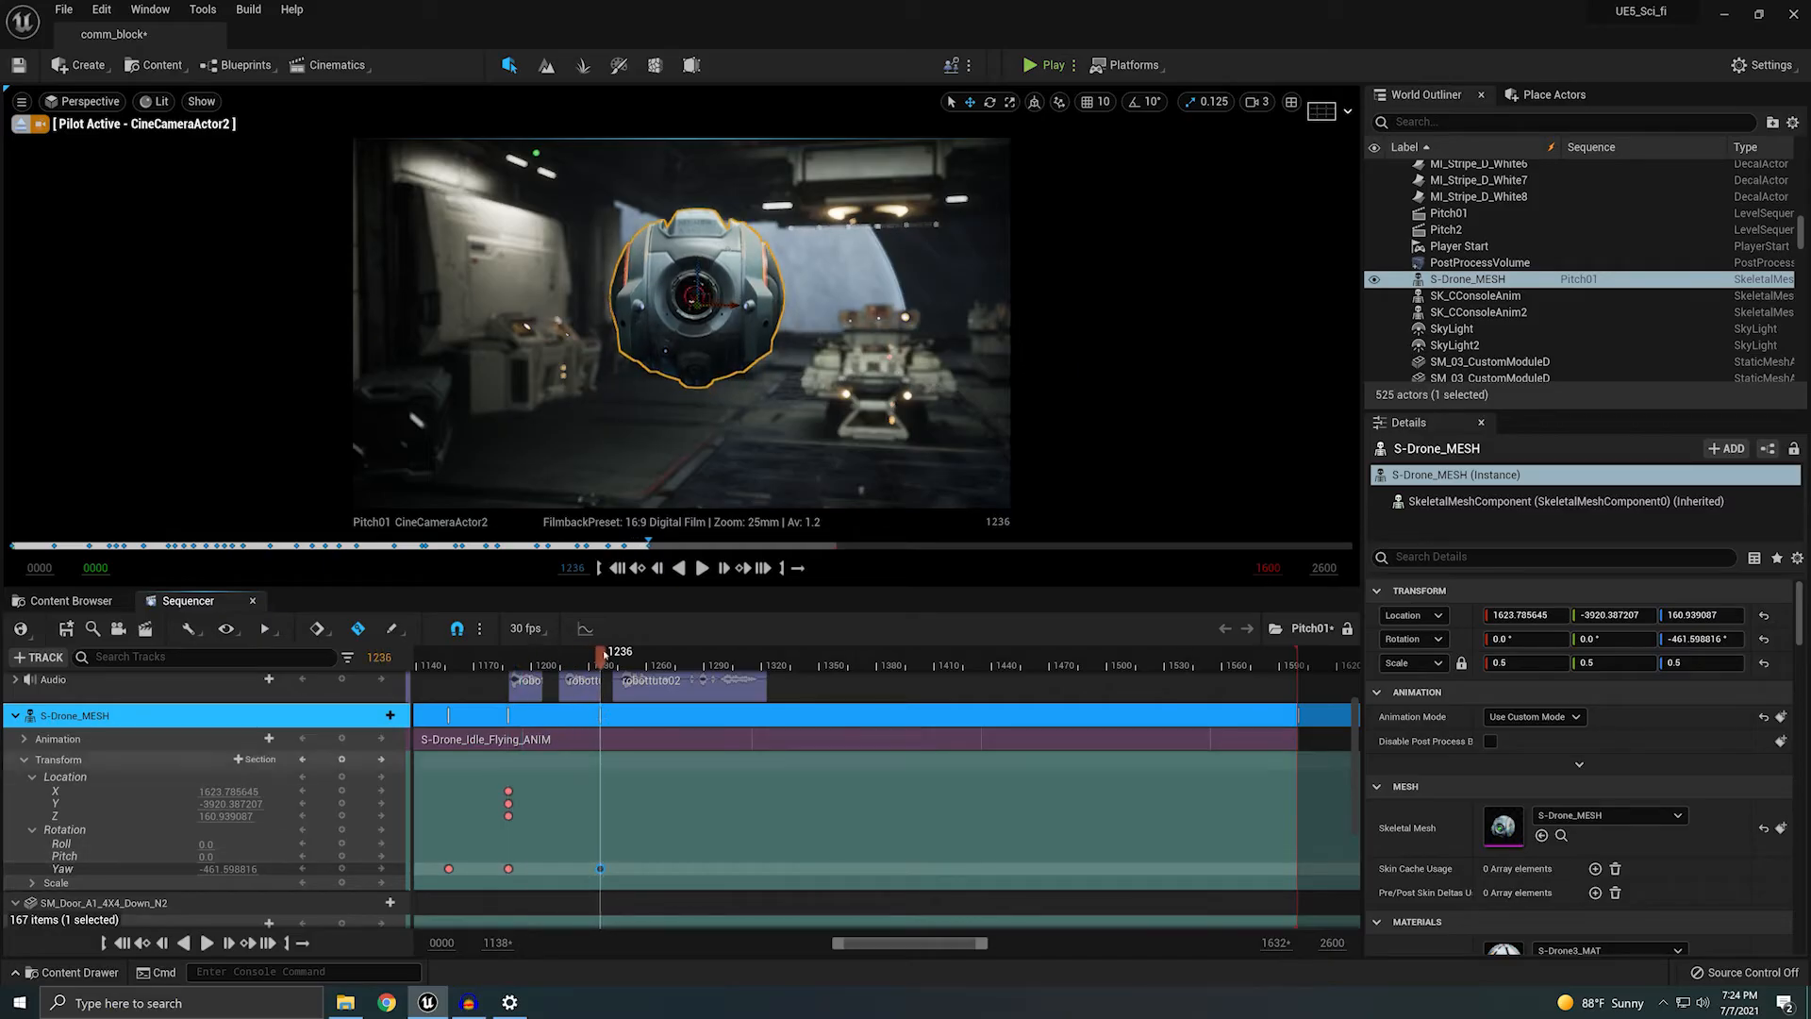
{"action": "left_click", "coordinate": [615, 663]}
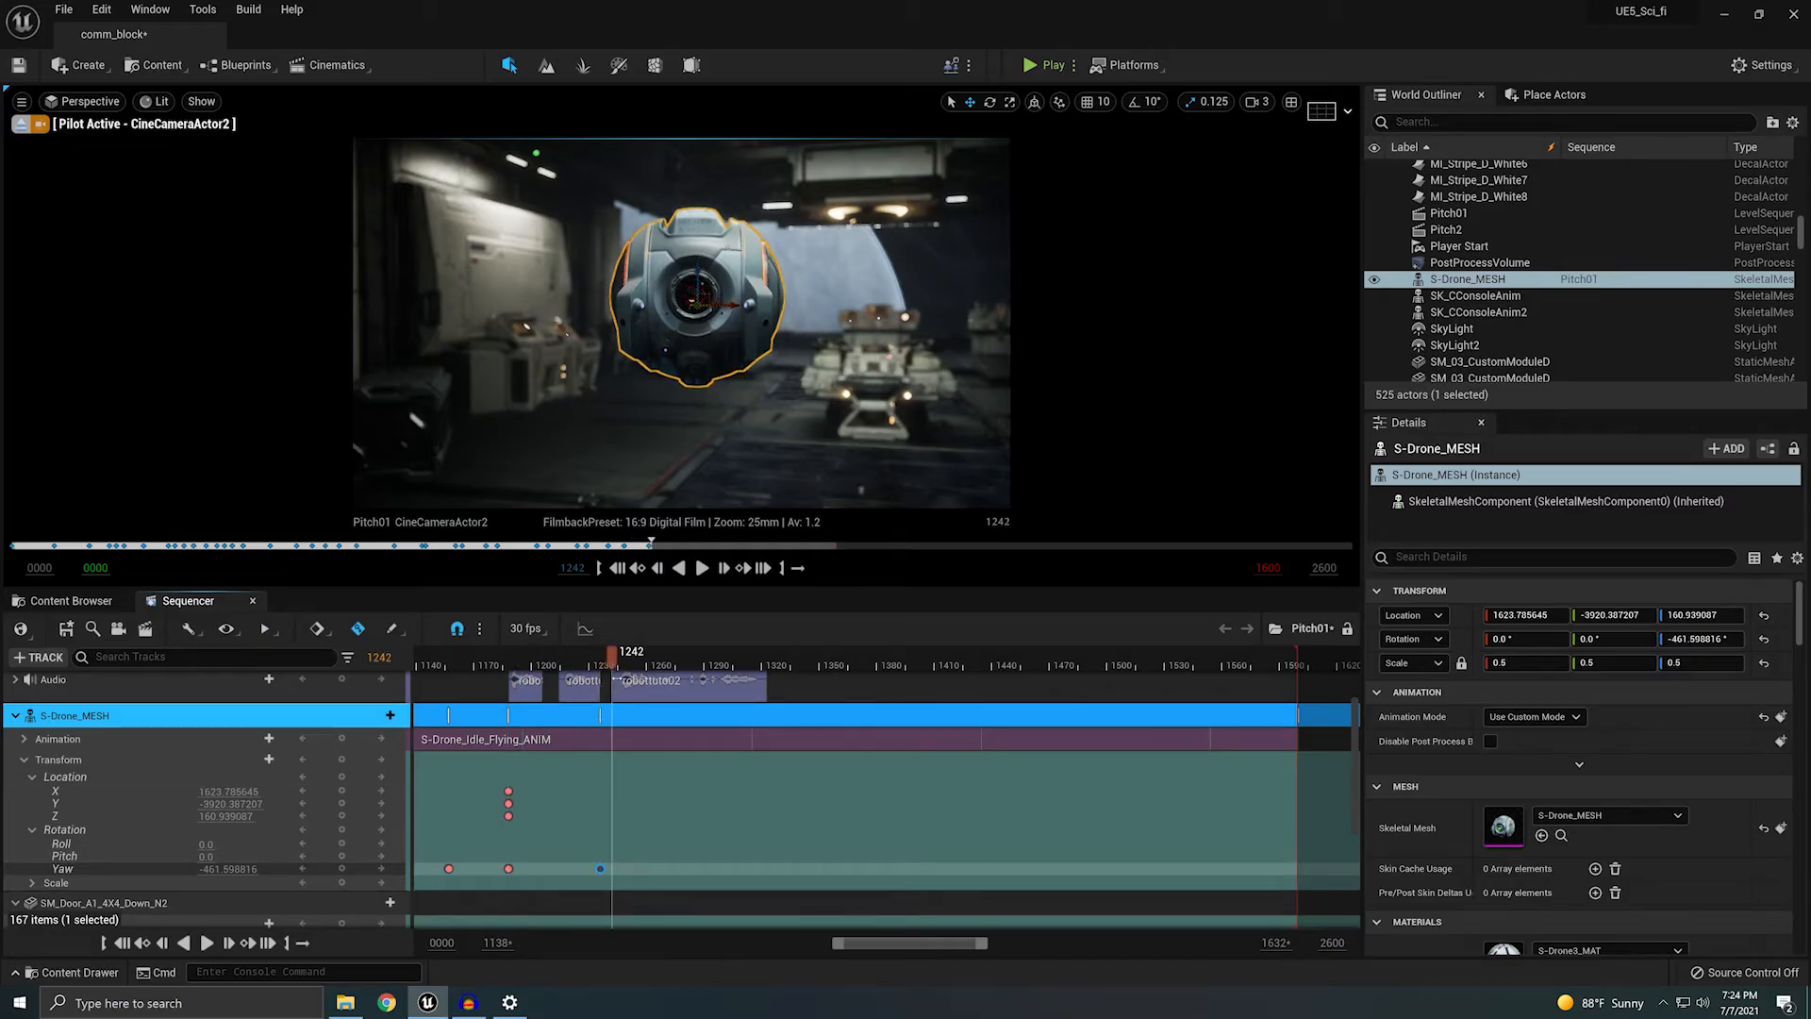
{"action": "left_click_drag", "start_coordinate": [601, 868], "coordinate": [613, 871]}
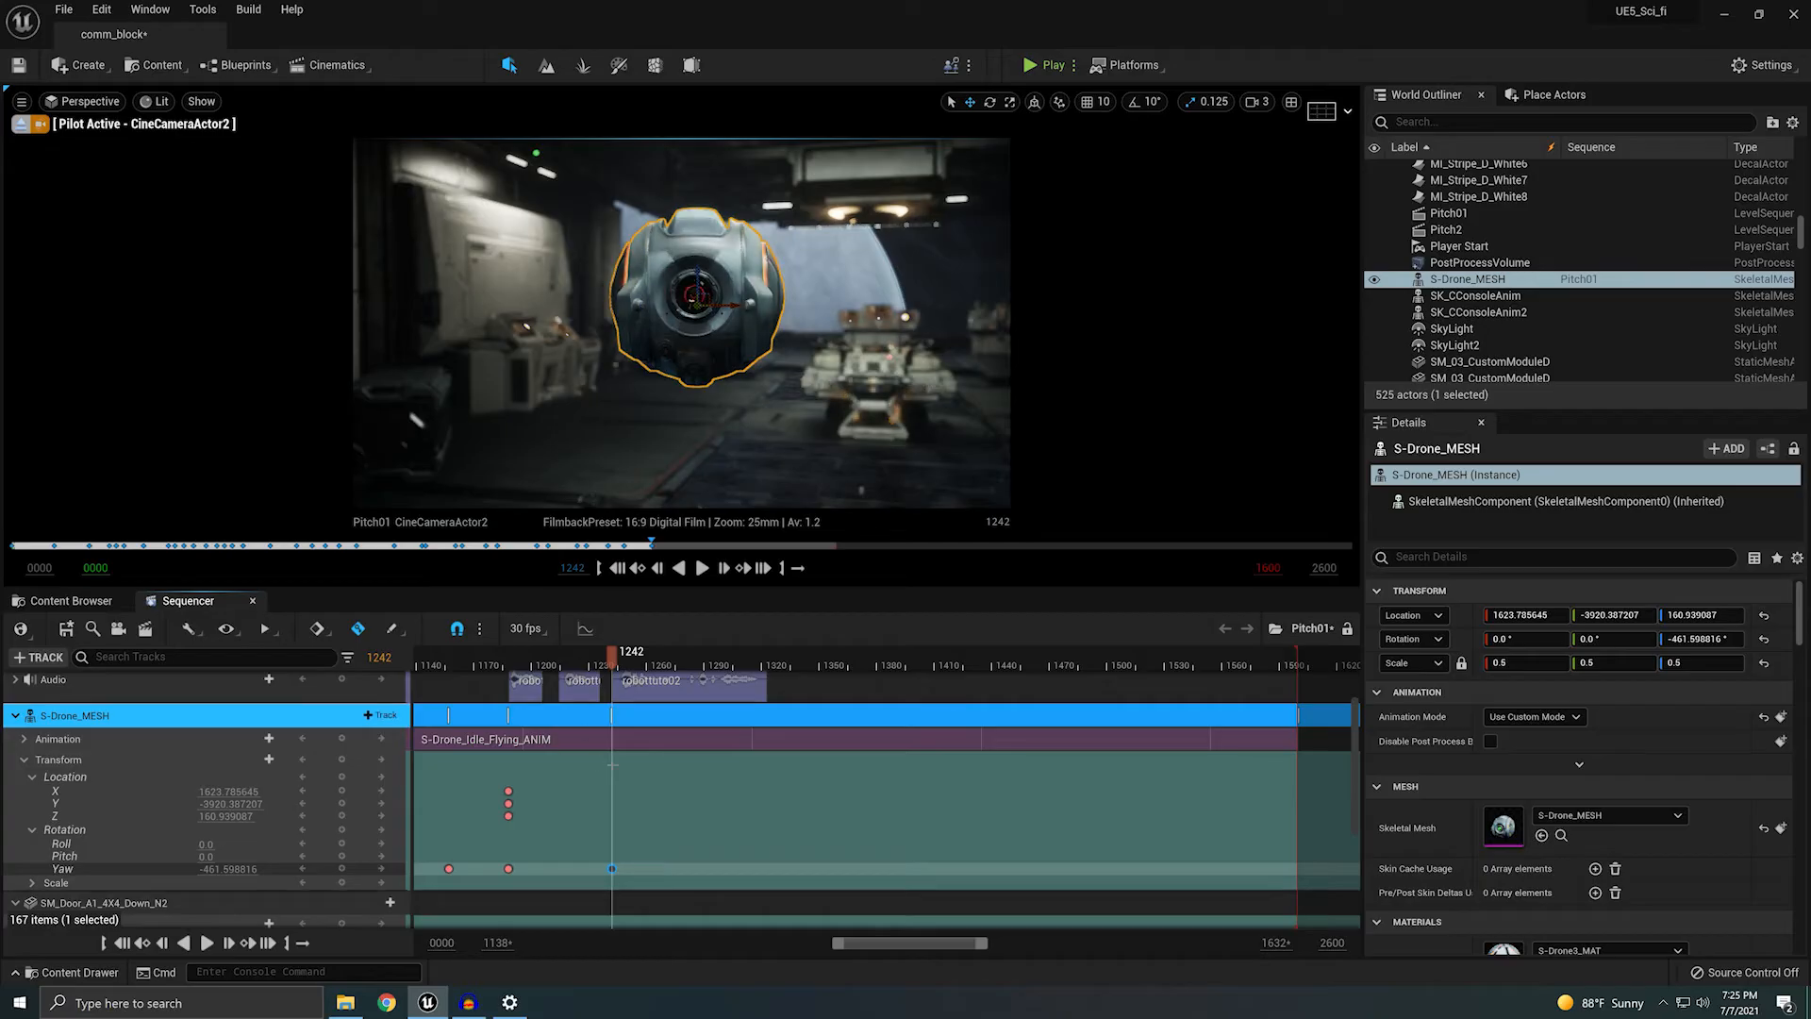
Step: Rotate the drone to a yaw of about -485.18° at frame 1249 and to the other side, about -430.79°, at frame 1252
{"action": "left_click", "coordinate": [623, 670]}
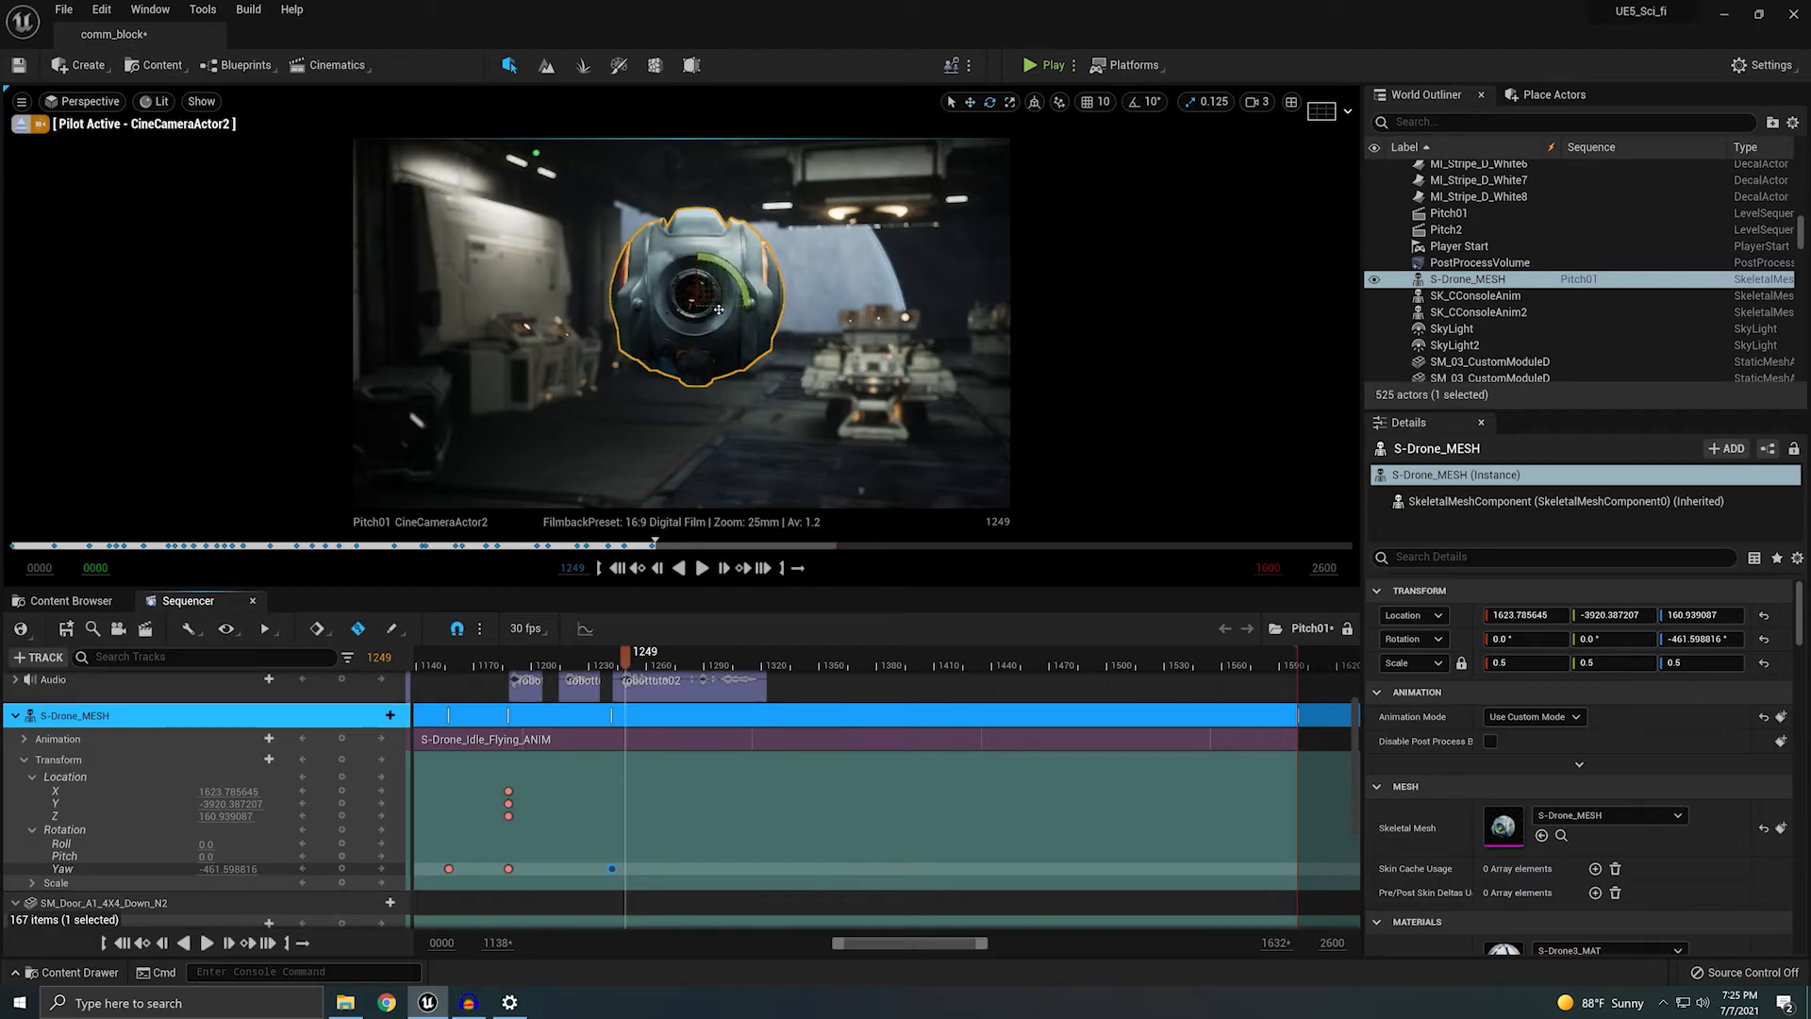
{"action": "left_click_drag", "start_coordinate": [716, 310], "coordinate": [688, 312]}
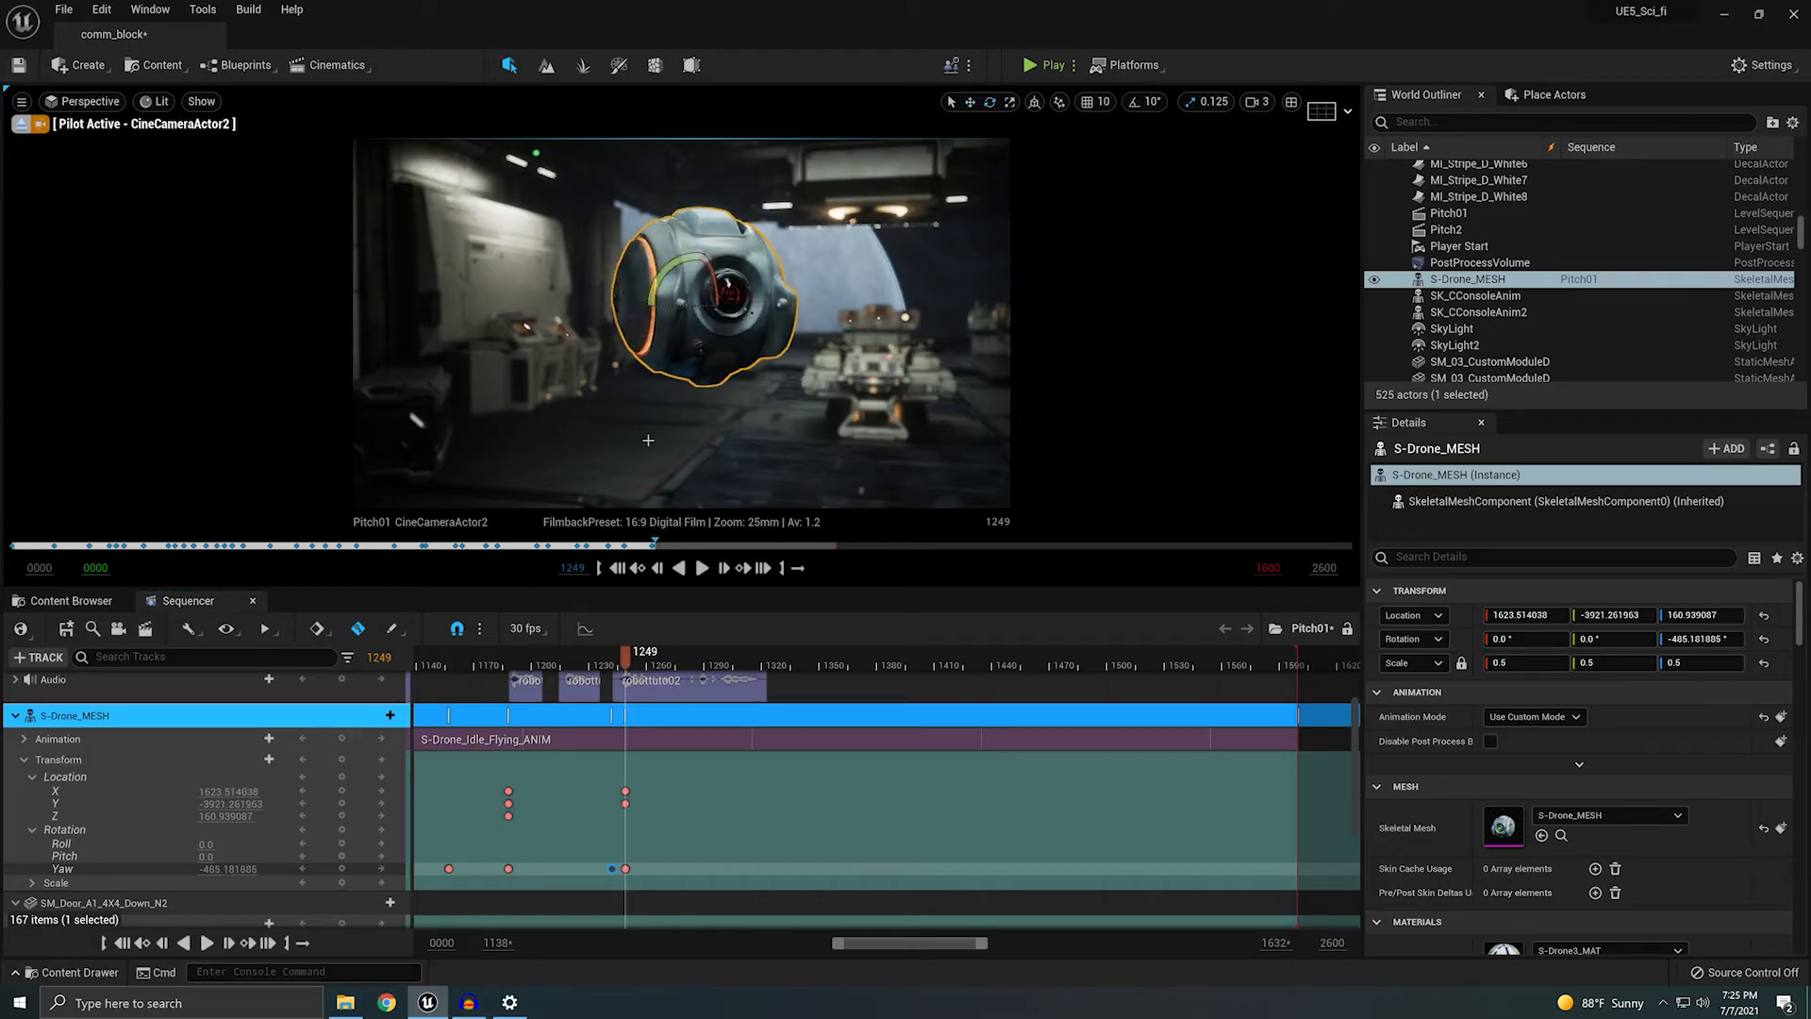
{"action": "mouse_move", "coordinate": [833, 943]}
{"action": "left_mouse_down"}
{"action": "mouse_move", "coordinate": [856, 945]}
{"action": "mouse_move", "coordinate": [825, 944]}
{"action": "left_mouse_up"}
{"action": "left_click", "coordinate": [896, 667]}
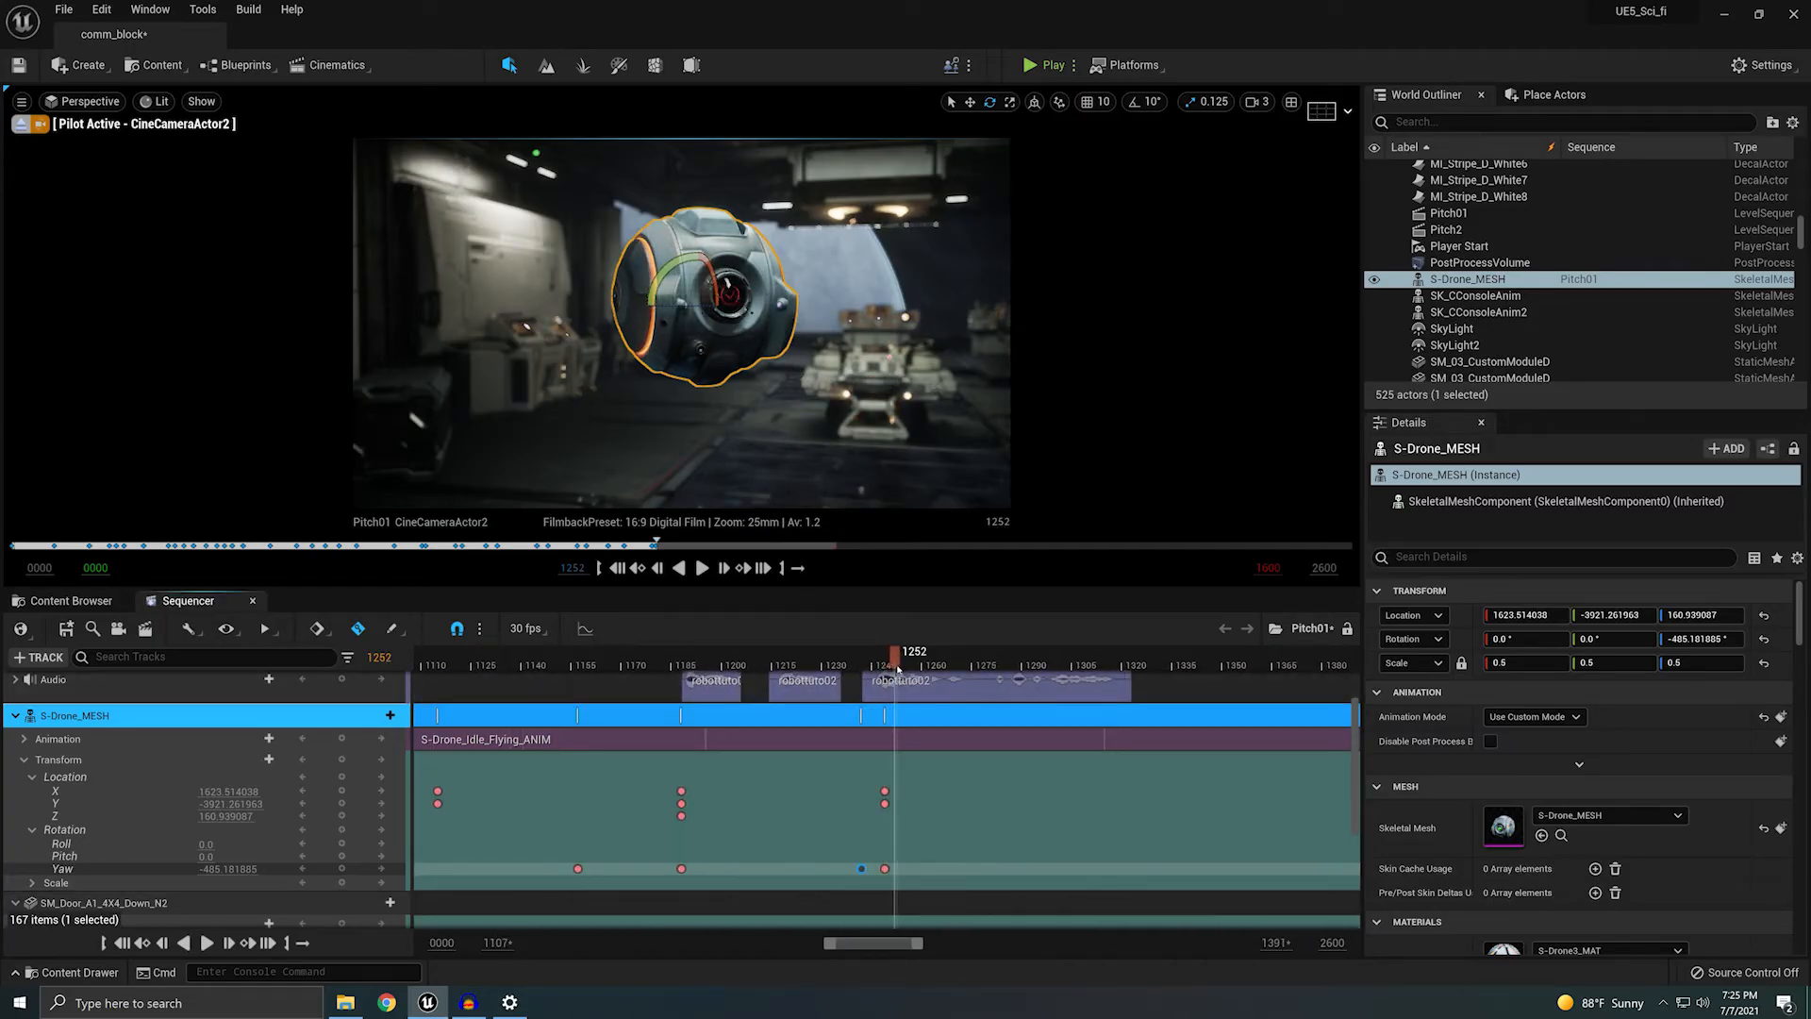
{"action": "left_click_drag", "start_coordinate": [705, 314], "coordinate": [653, 315]}
Step: Copy the drone's location and yaw keys from frame 1249 to frame 1255
{"action": "key", "text": "Left"}
{"action": "key", "text": "Left"}
{"action": "key", "text": "Left"}
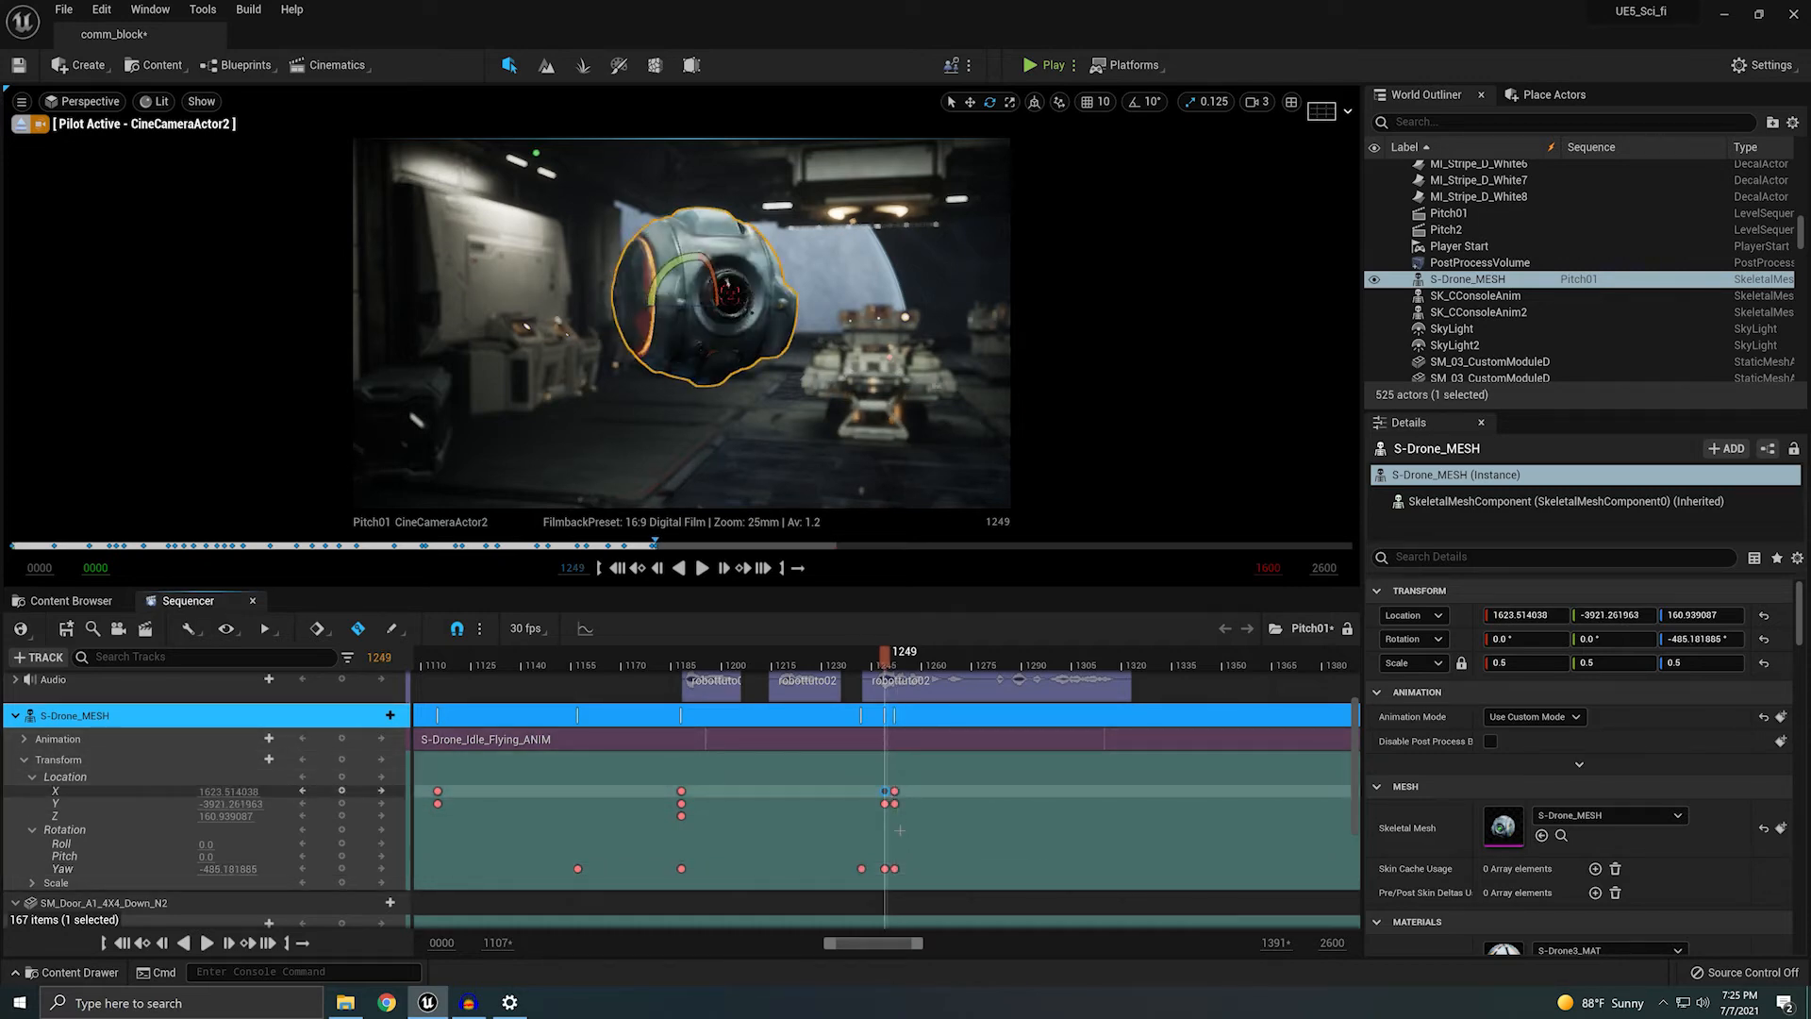
{"action": "left_click_drag", "start_coordinate": [879, 780], "coordinate": [913, 816]}
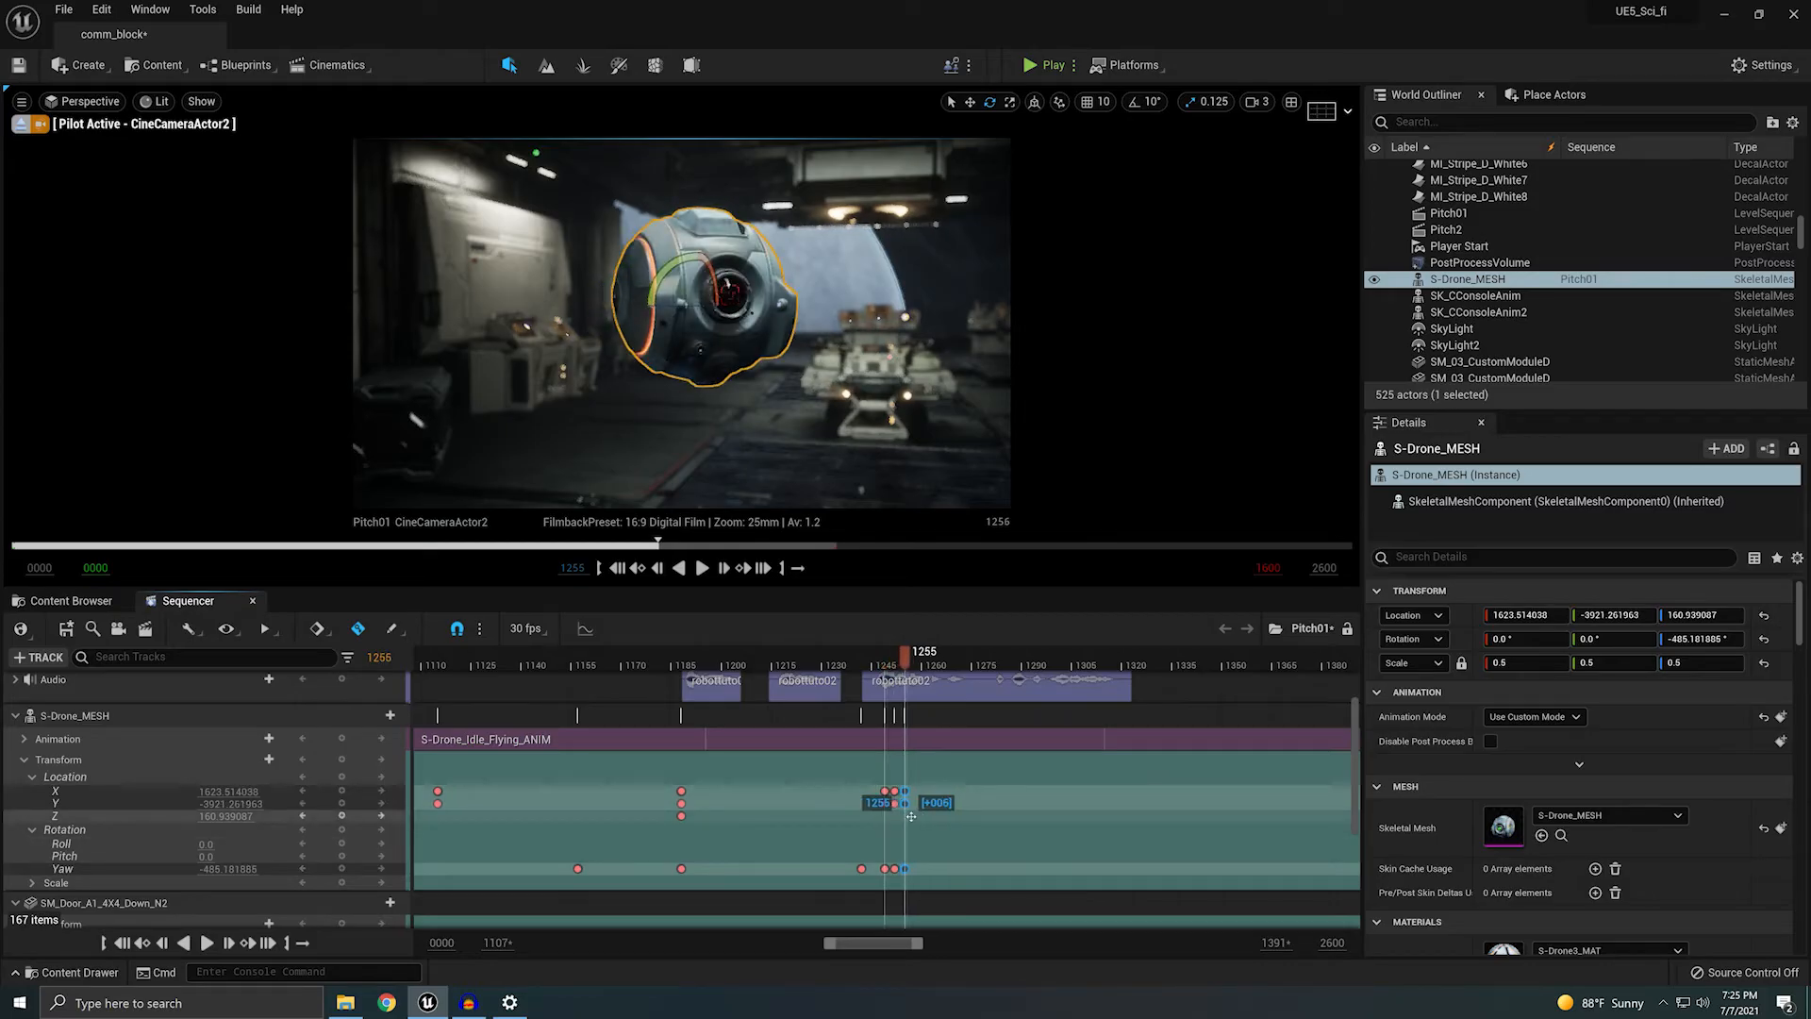
Step: Play the sequence from frame 1241 to check the drone's side-to-side turn, and stop playback
{"action": "left_click_drag", "start_coordinate": [905, 659], "coordinate": [858, 662]}
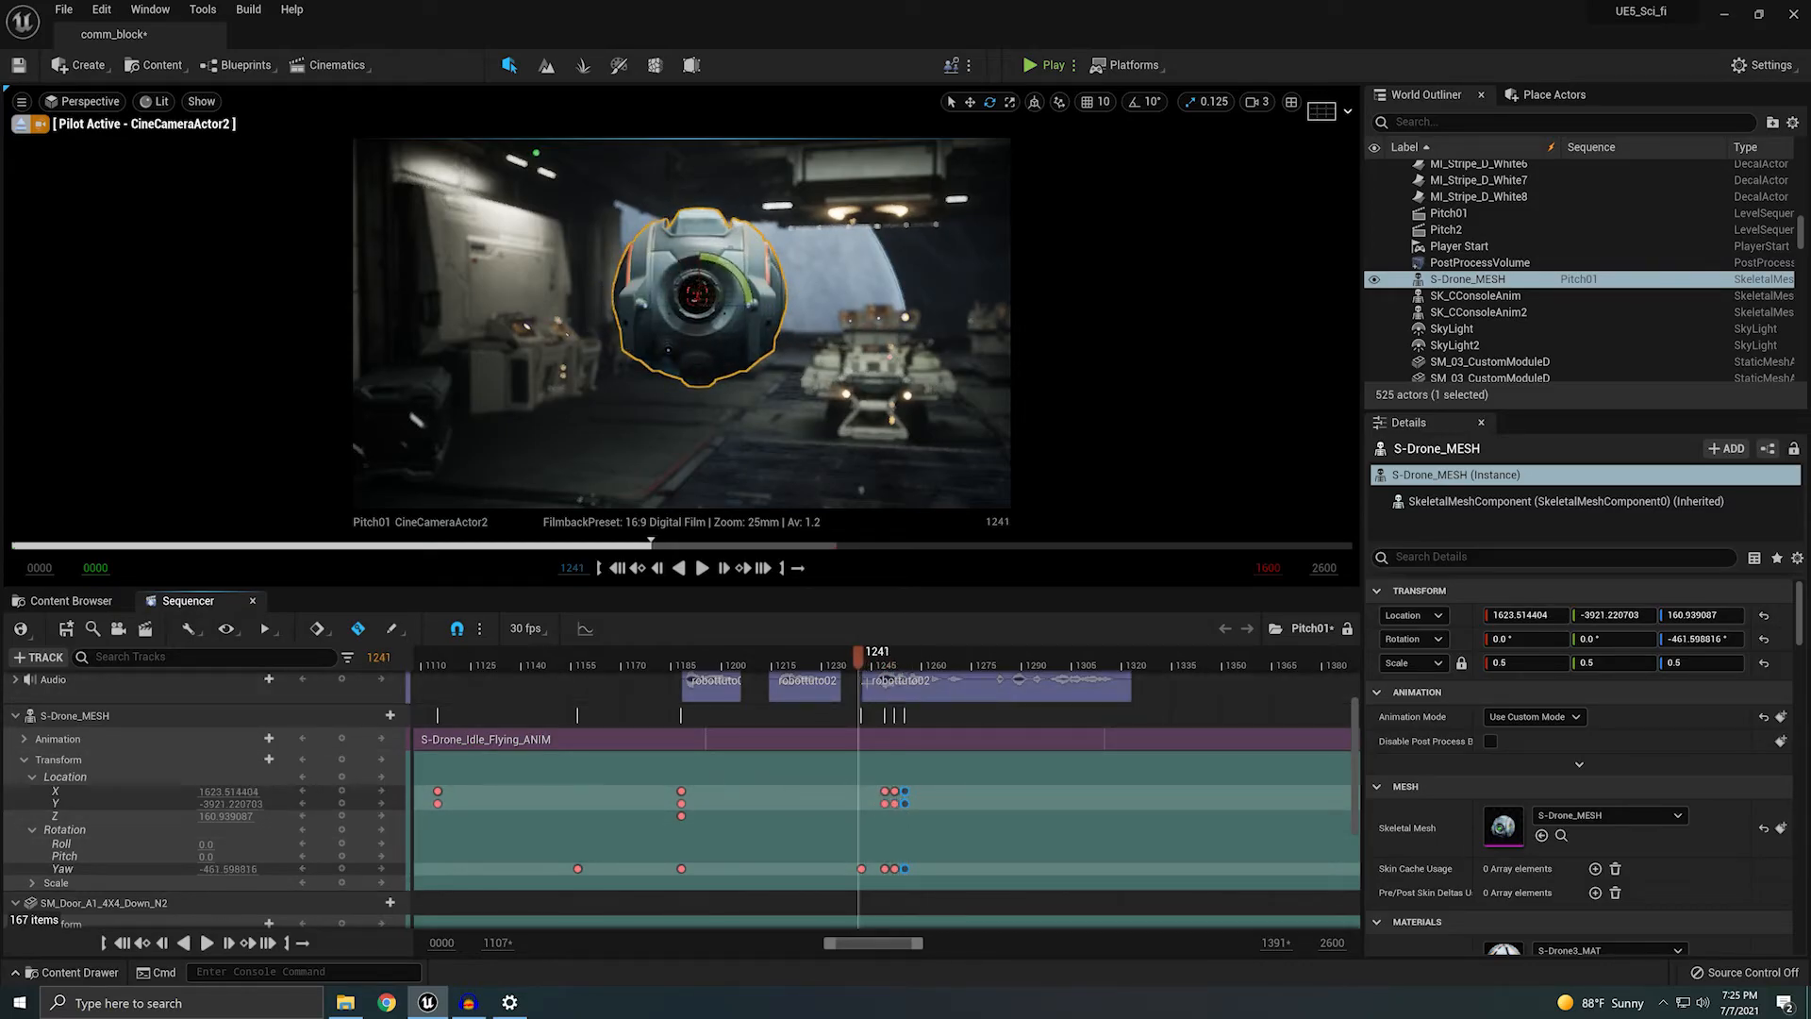
{"action": "left_click", "coordinate": [702, 568]}
{"action": "left_click", "coordinate": [971, 664]}
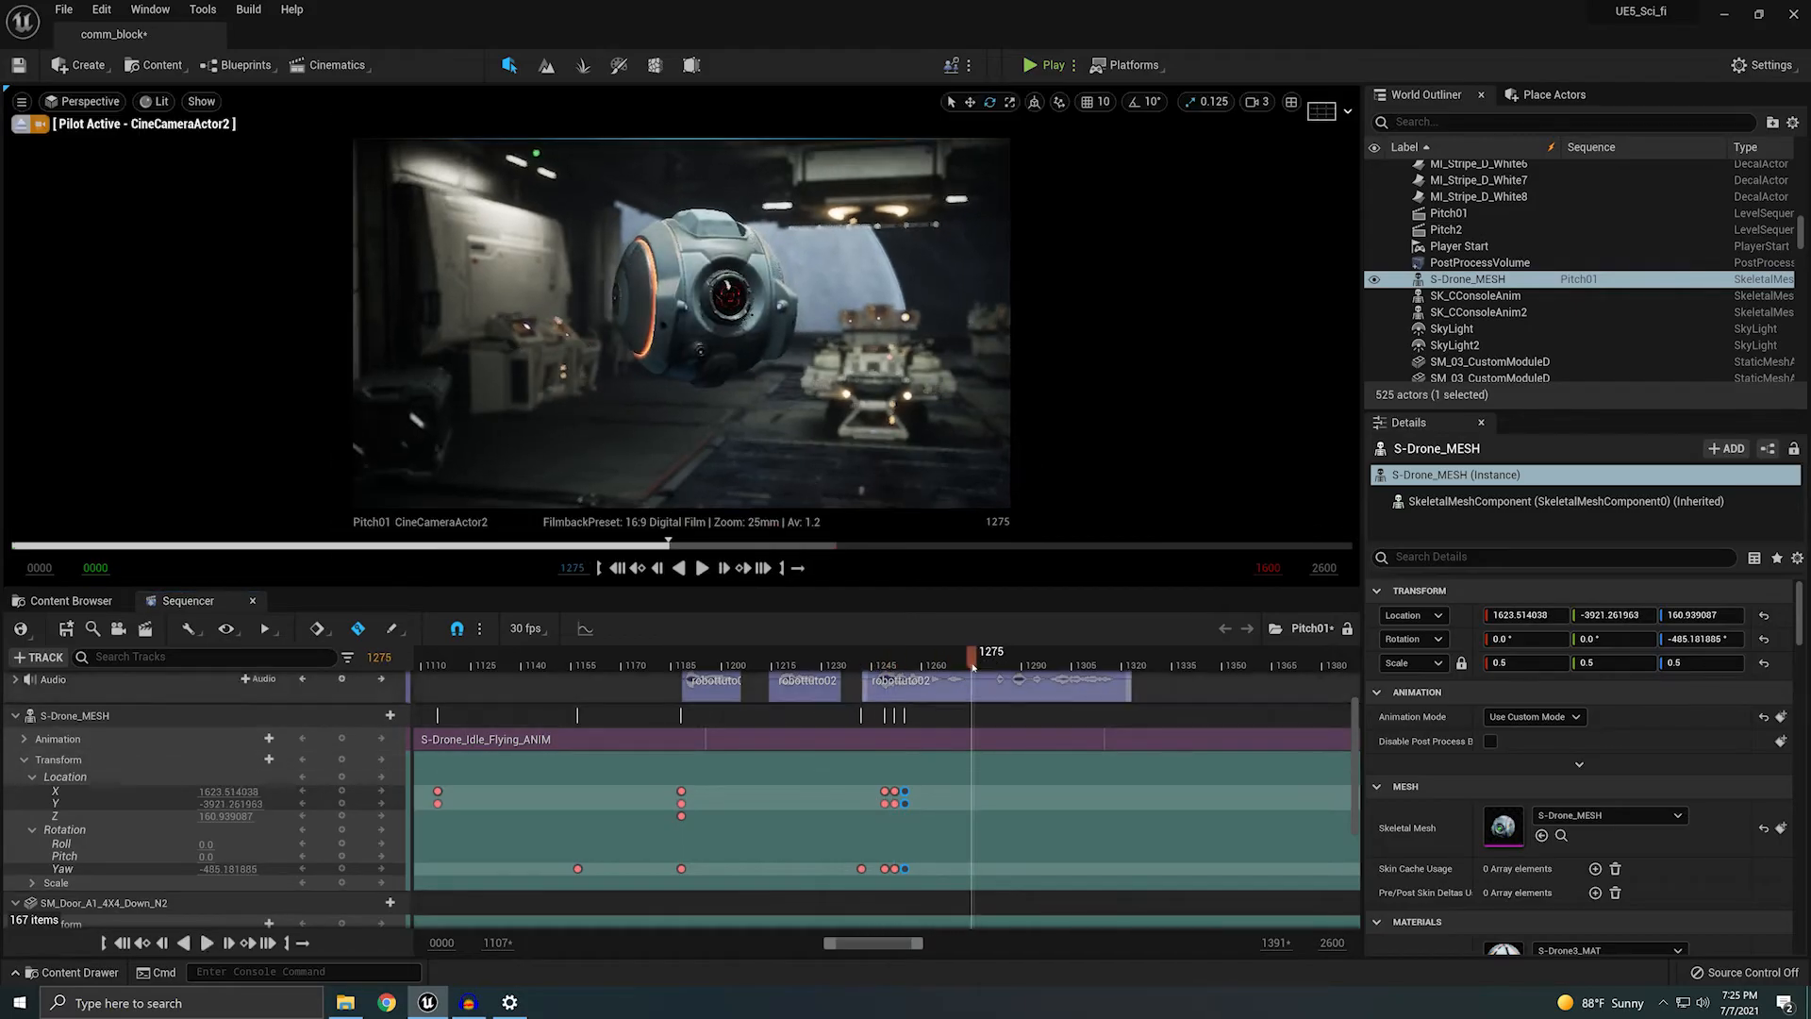
{"action": "left_click_drag", "start_coordinate": [974, 664], "coordinate": [925, 664]}
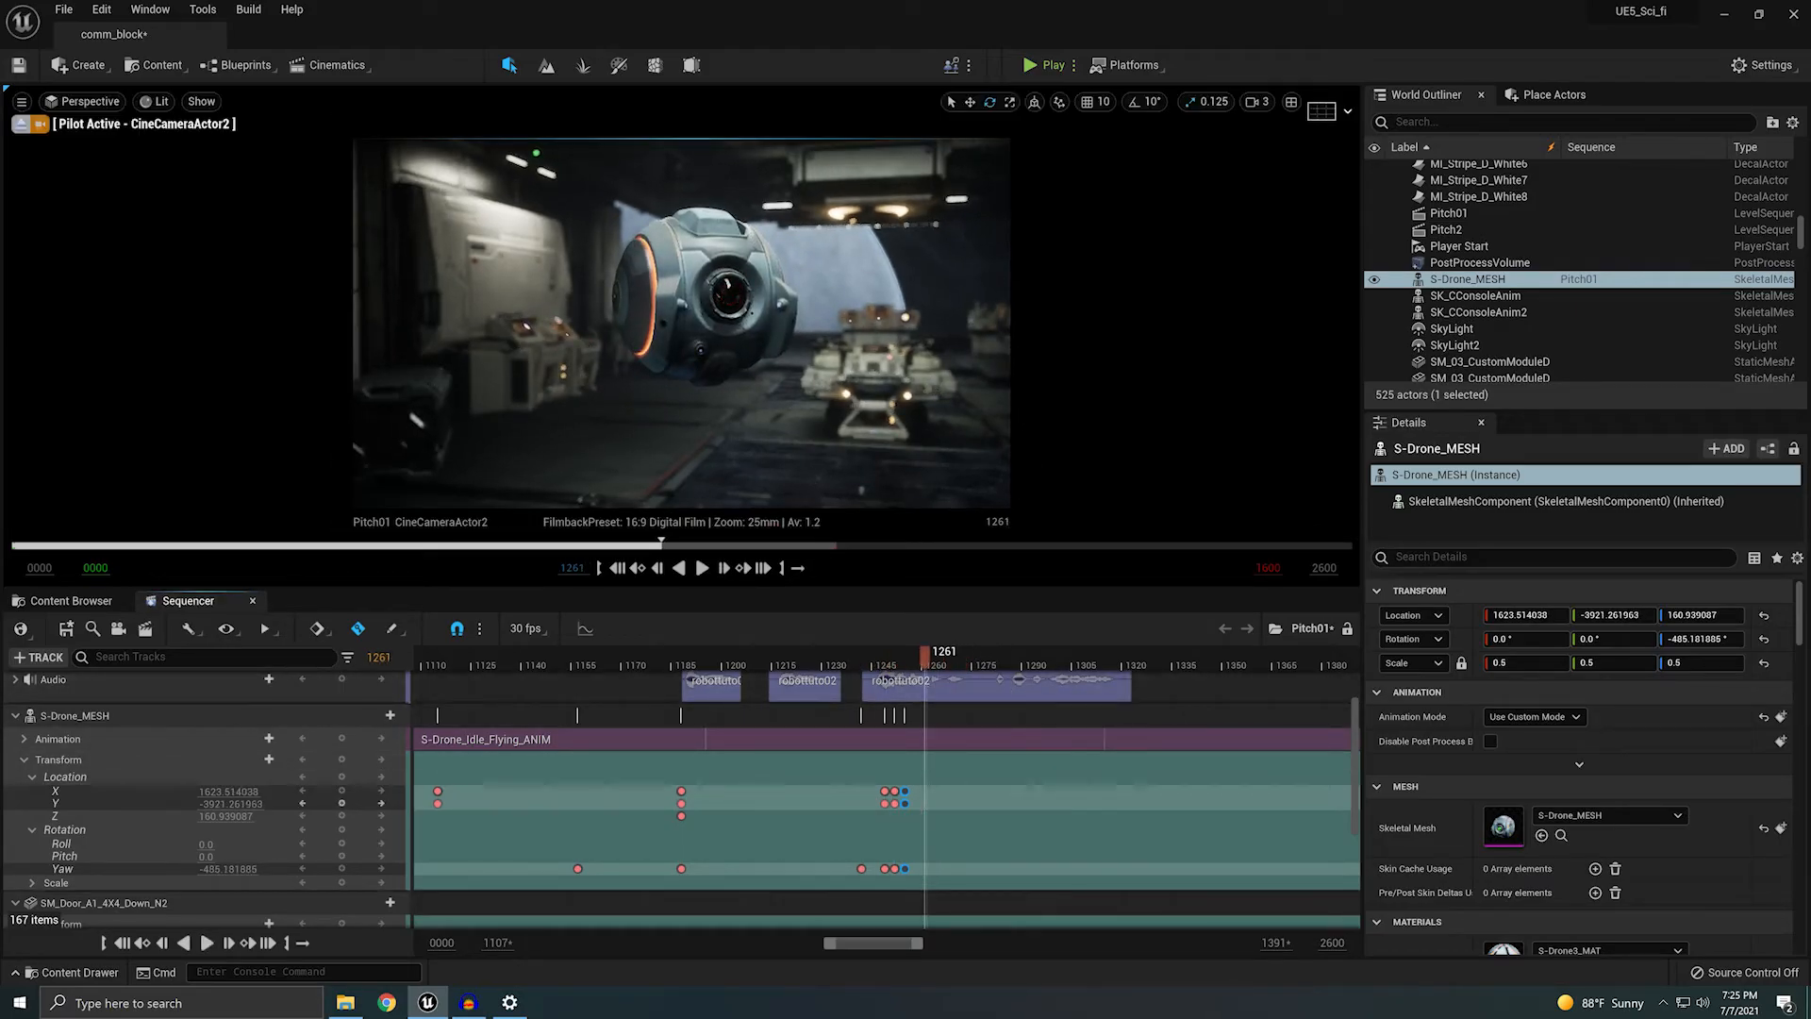
Step: Move the drone's keys at frames 1252 and 1255 to frames 1256 and 1262, and play the turn to check its pace
{"action": "mouse_move", "coordinate": [926, 795]}
{"action": "left_mouse_down"}
{"action": "mouse_move", "coordinate": [899, 803]}
{"action": "mouse_move", "coordinate": [911, 871]}
{"action": "mouse_move", "coordinate": [910, 794]}
{"action": "left_mouse_up"}
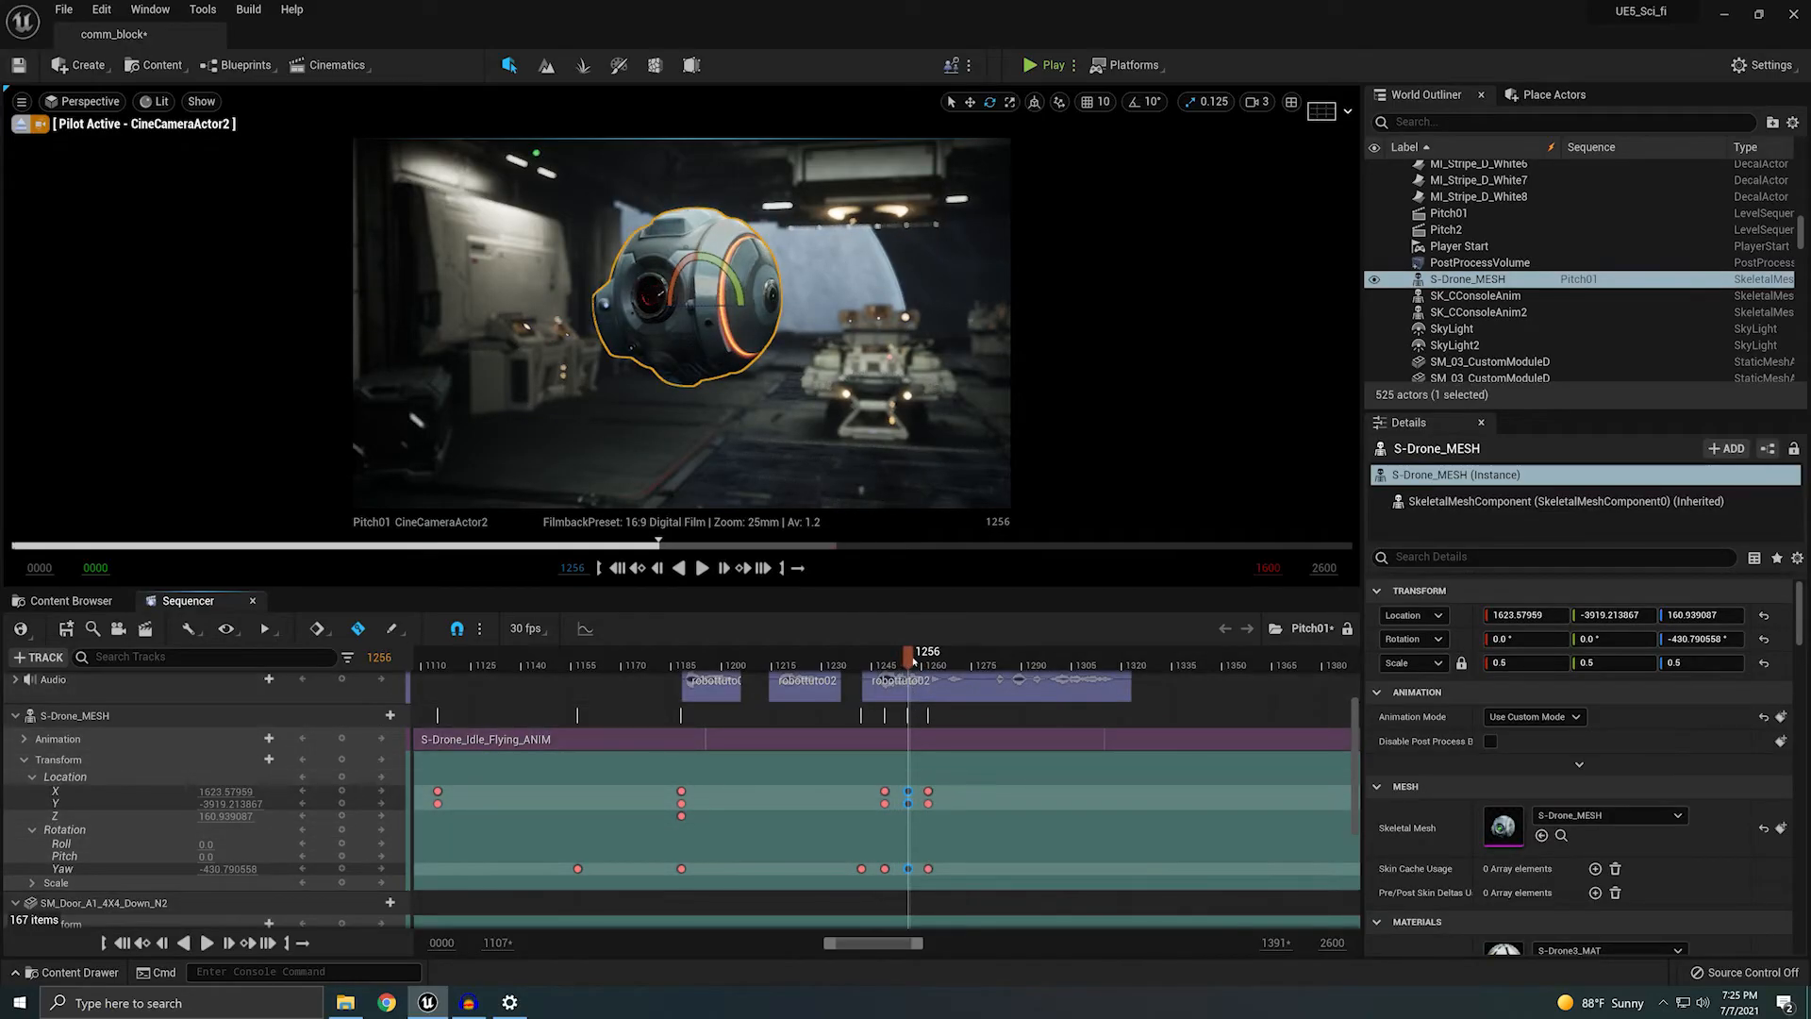
{"action": "left_click_drag", "start_coordinate": [908, 658], "coordinate": [855, 661]}
{"action": "left_click", "coordinate": [702, 568]}
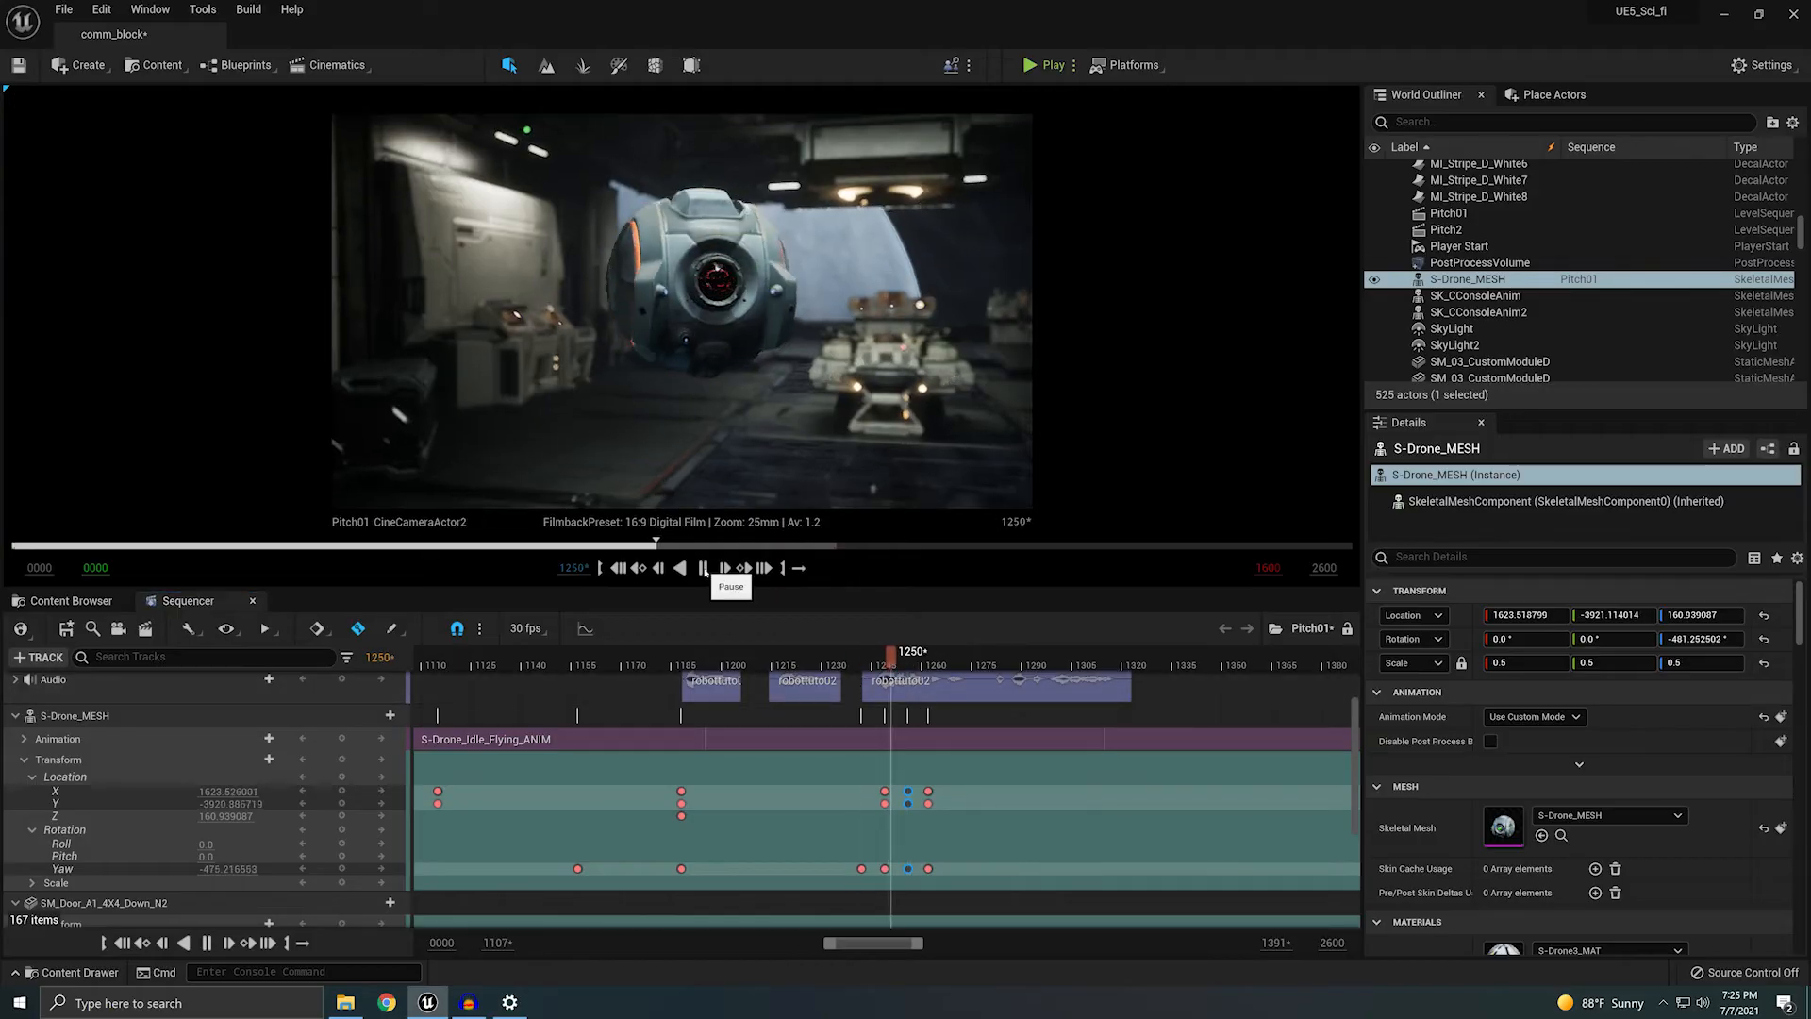
{"action": "left_click", "coordinate": [981, 658]}
{"action": "left_click_drag", "start_coordinate": [981, 658], "coordinate": [955, 709]}
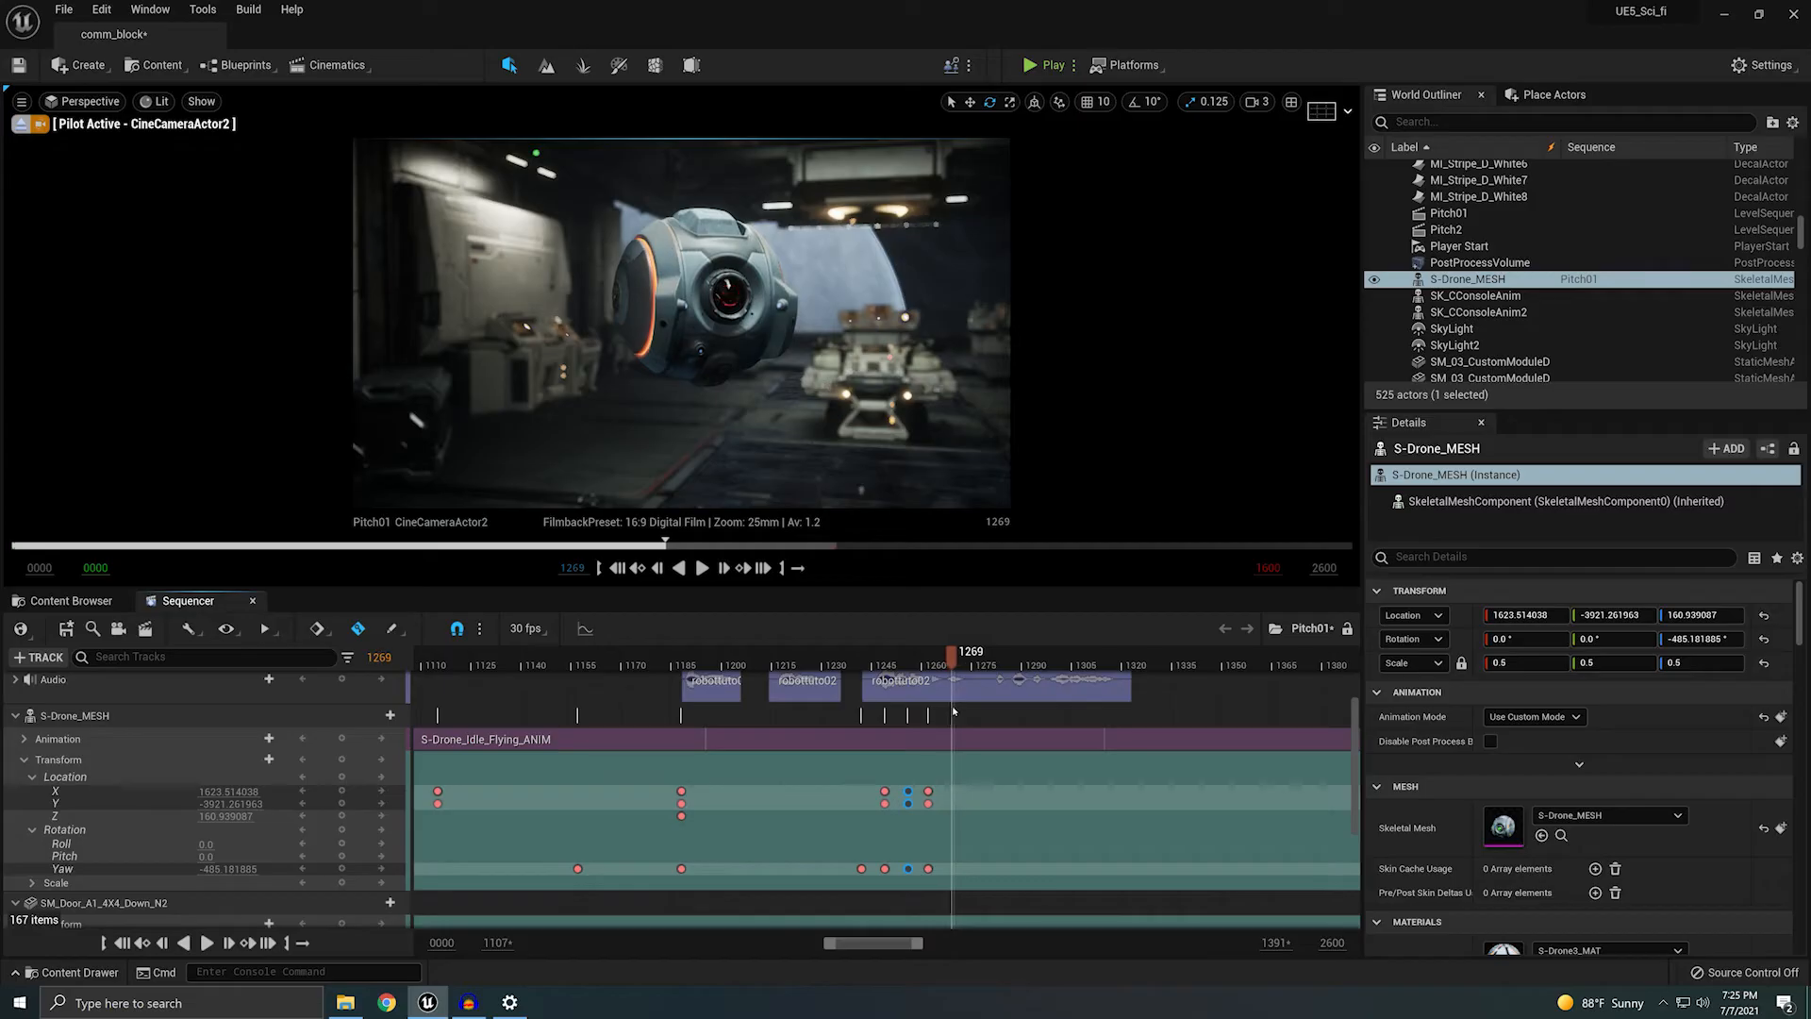
{"action": "left_click", "coordinate": [861, 658]}
{"action": "left_click", "coordinate": [861, 868]}
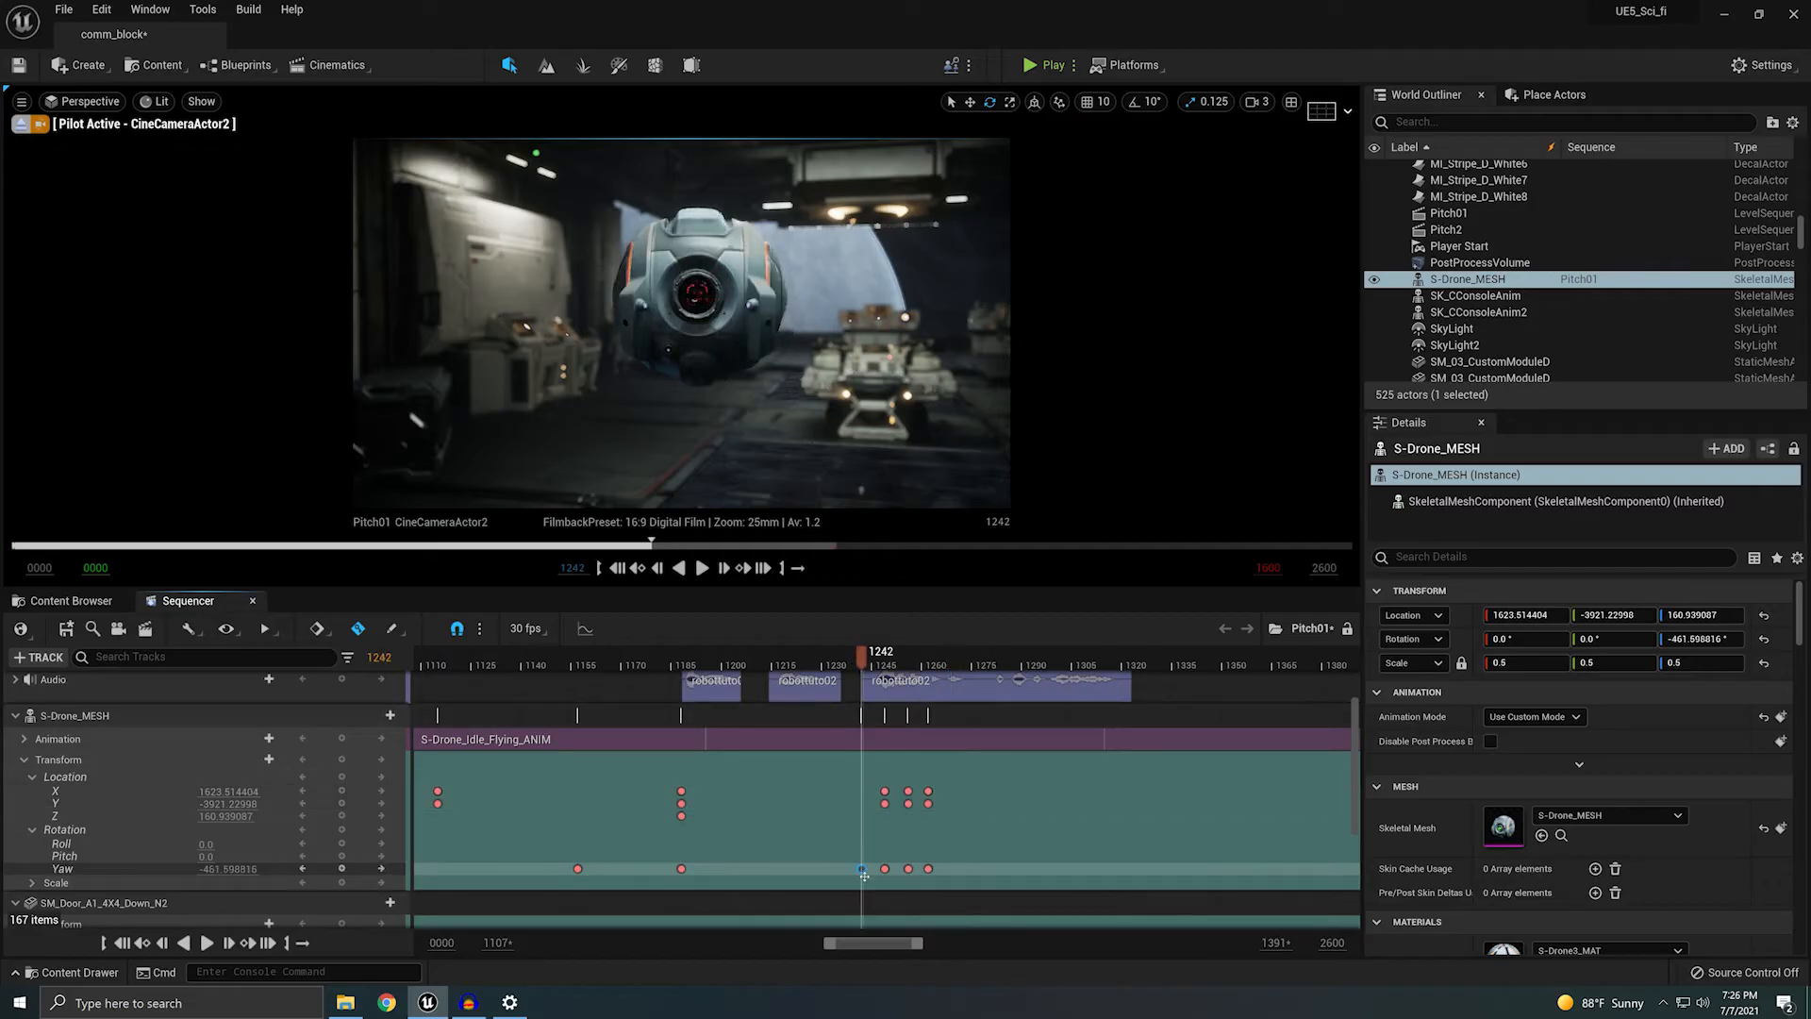
{"action": "left_click_drag", "start_coordinate": [864, 872], "coordinate": [955, 873]}
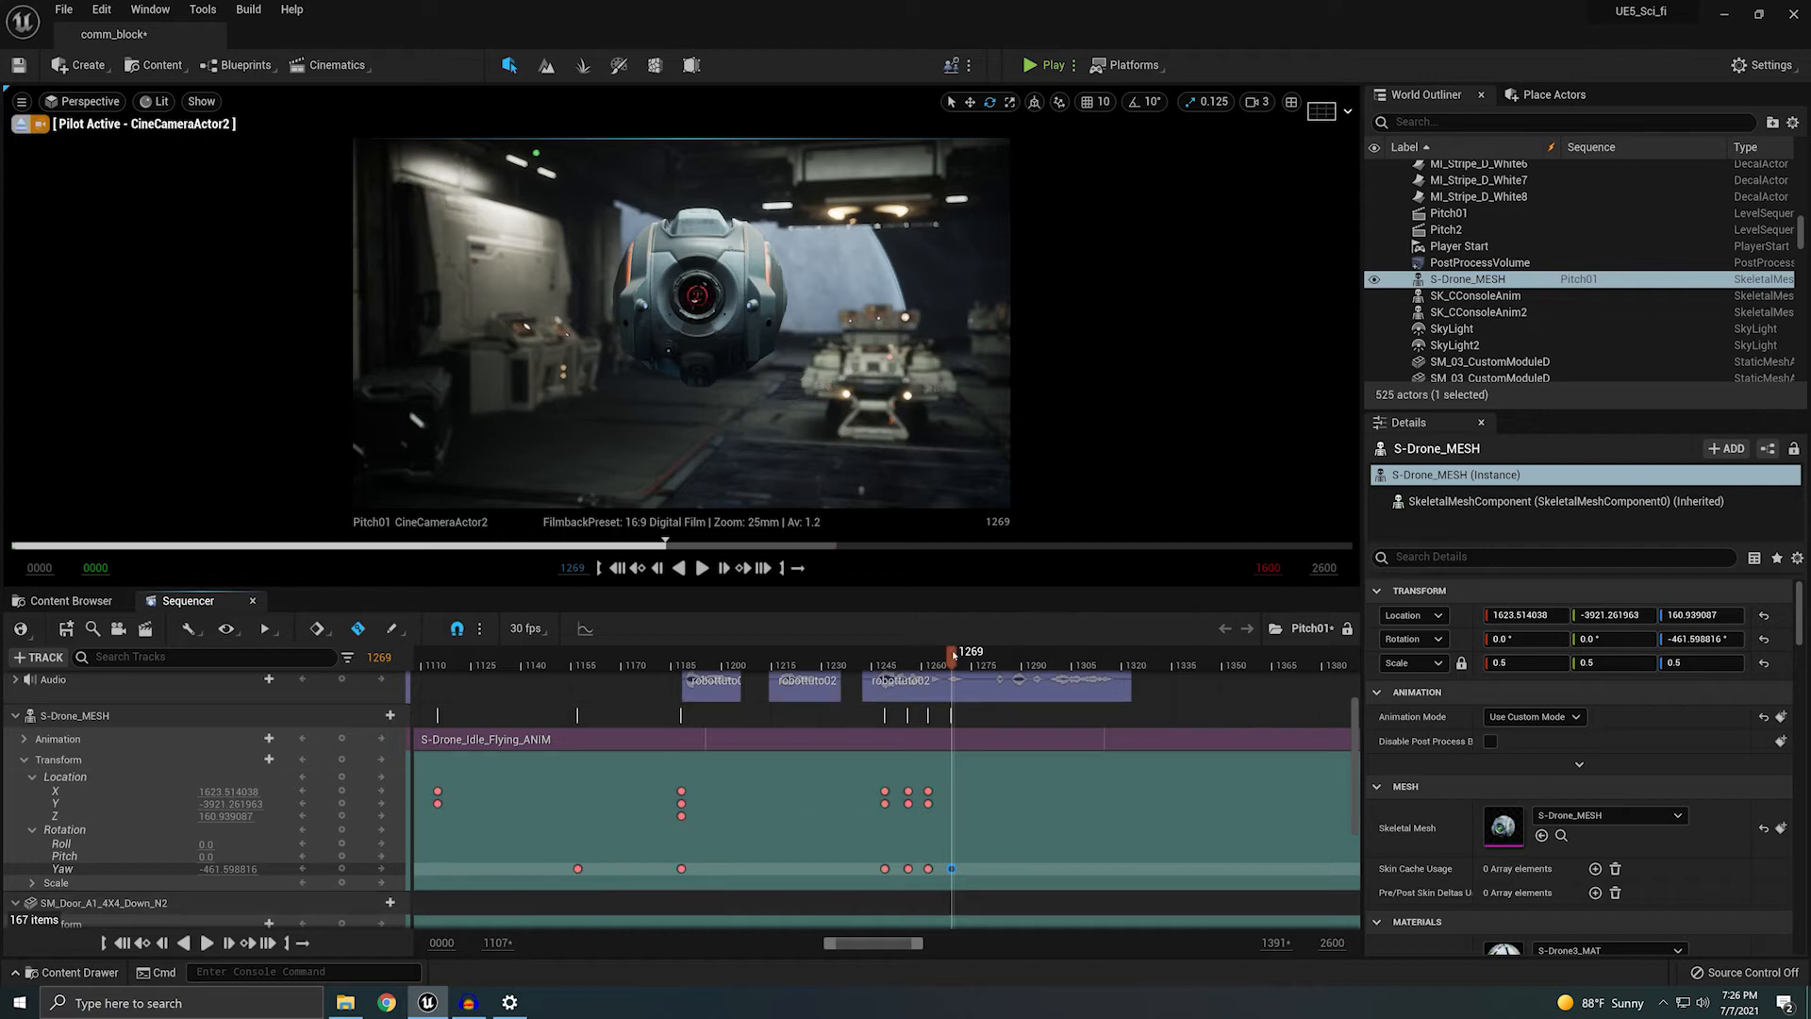
{"action": "left_click", "coordinate": [852, 658]}
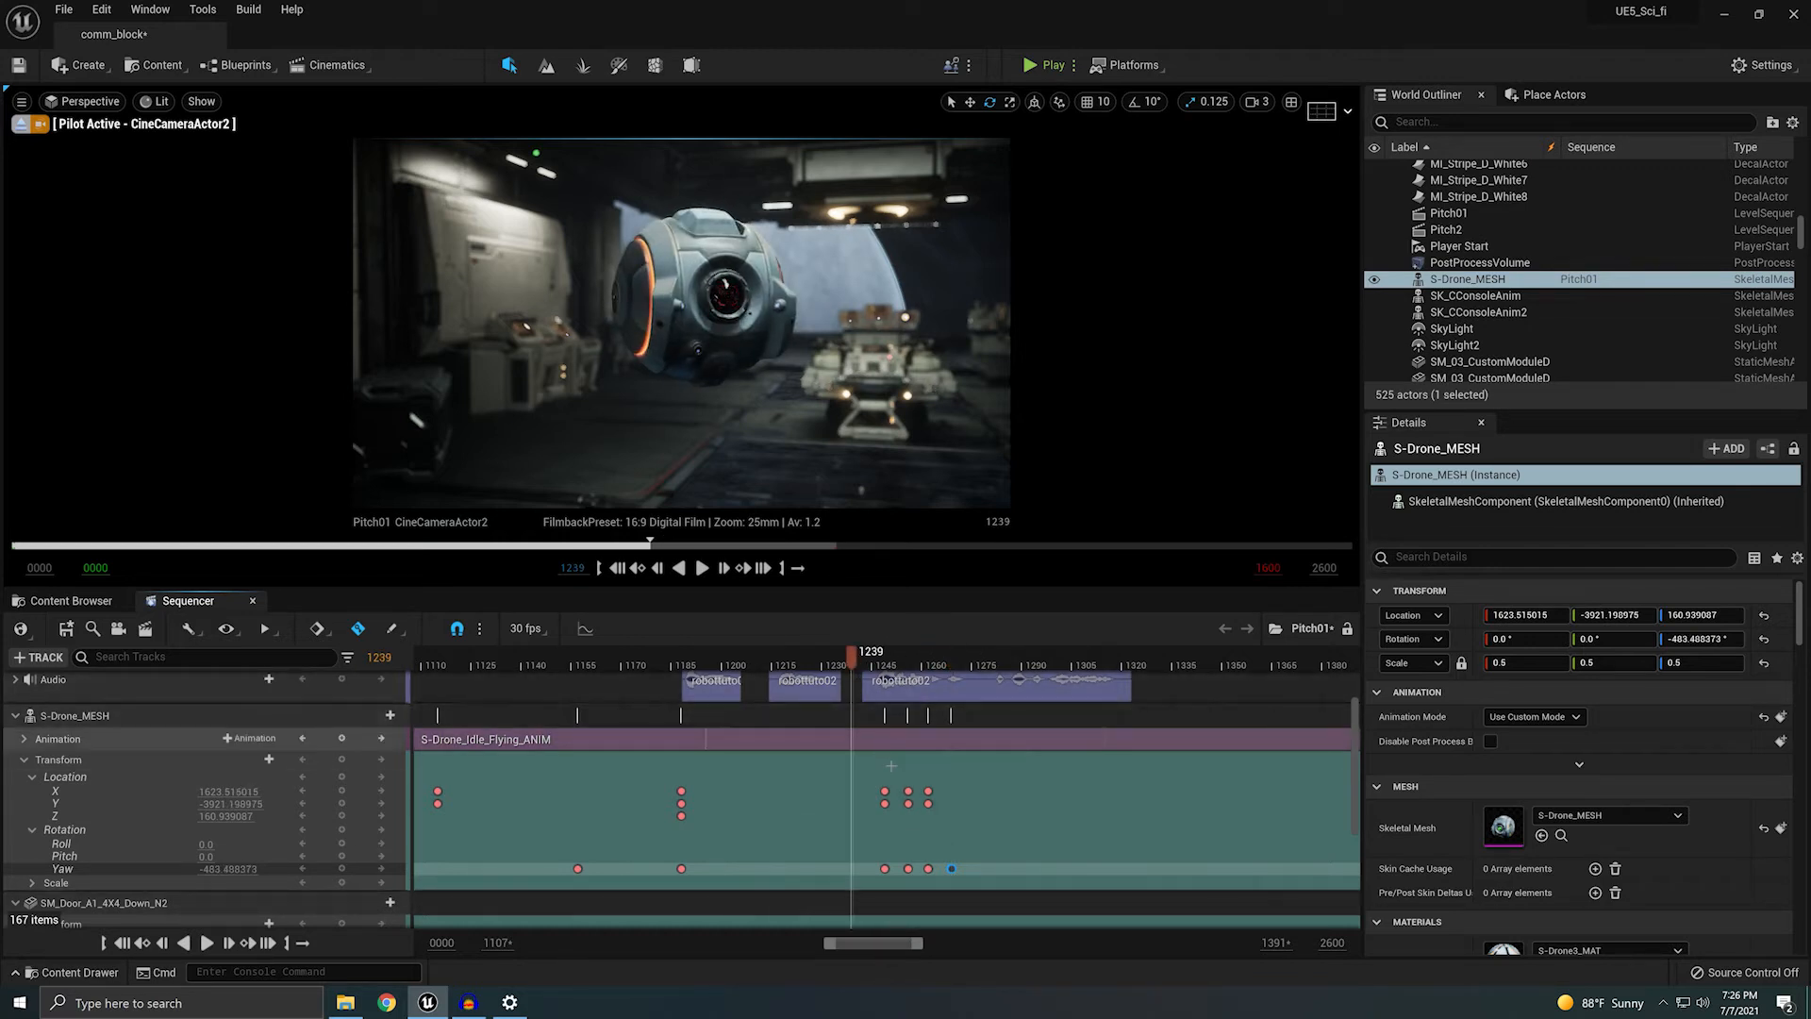
{"action": "key", "text": "ctrl+z"}
Step: Copy the drone's Yaw key from frame 1242 to frame 1272 and move the keys at frame 1262 to frame 1265
{"action": "left_click", "coordinate": [862, 869]}
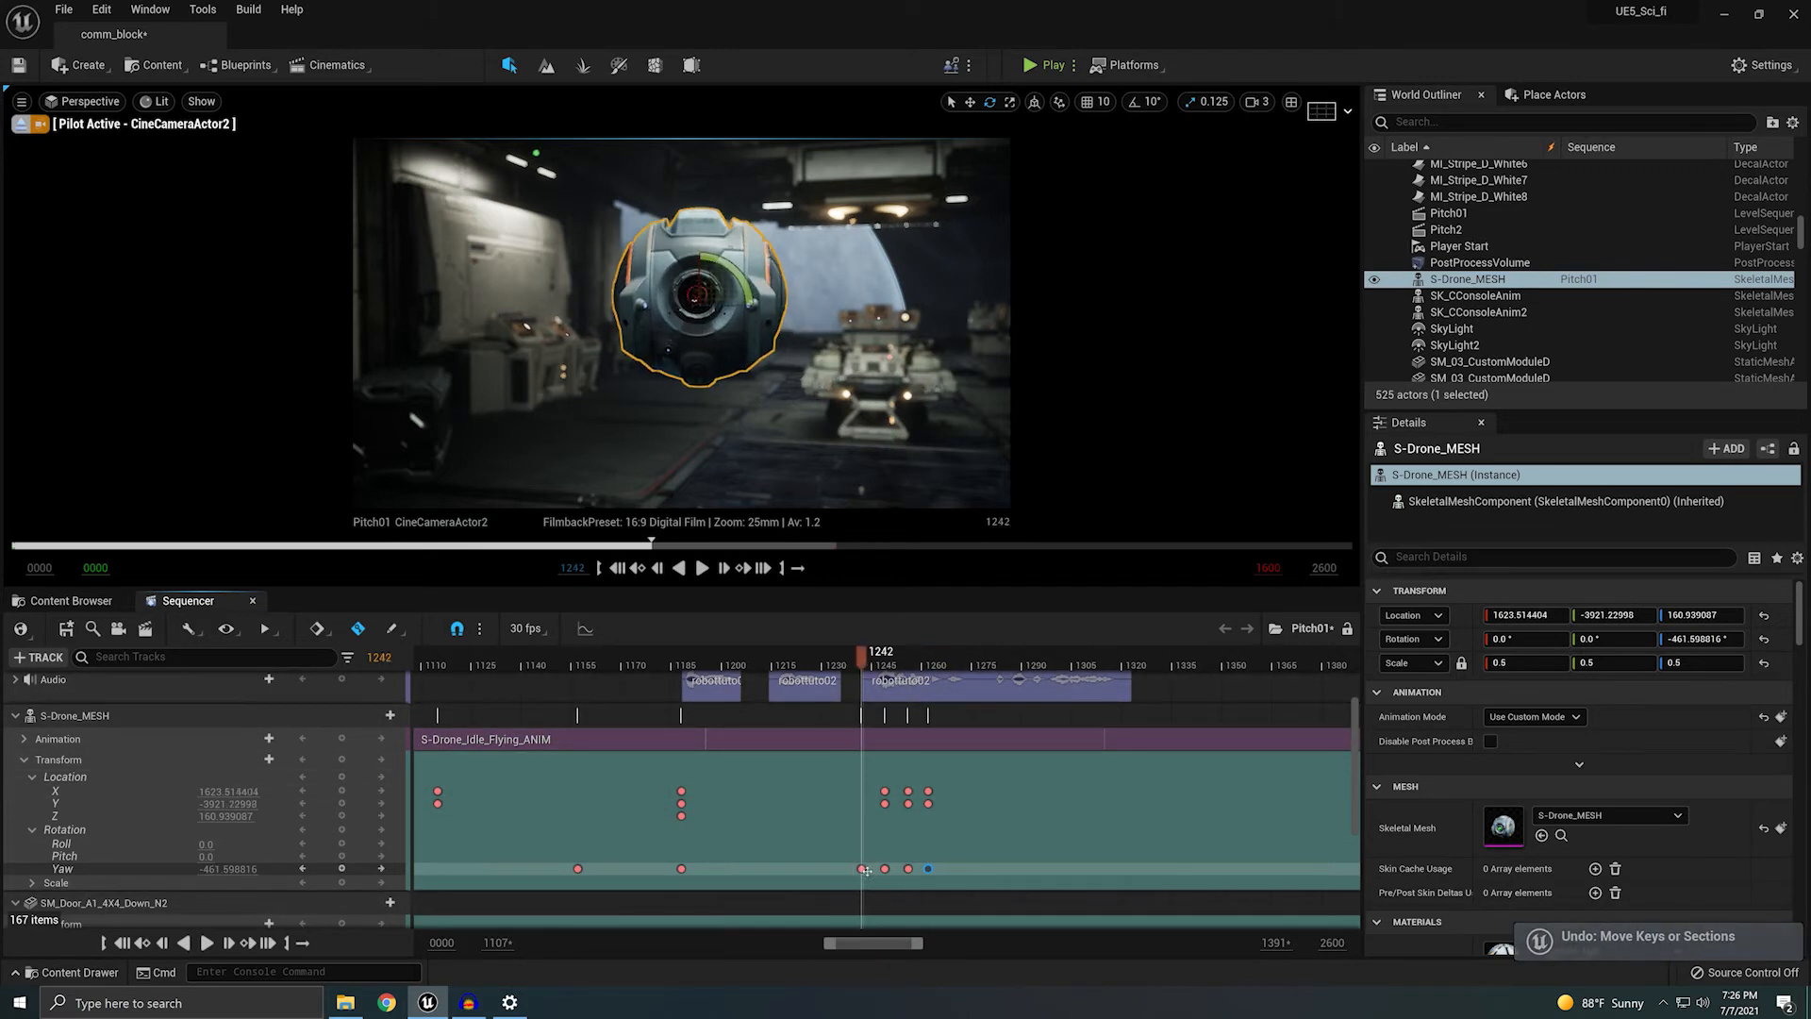
{"action": "left_click_drag", "start_coordinate": [862, 870], "coordinate": [961, 871]}
{"action": "left_click_drag", "start_coordinate": [919, 778], "coordinate": [938, 870]}
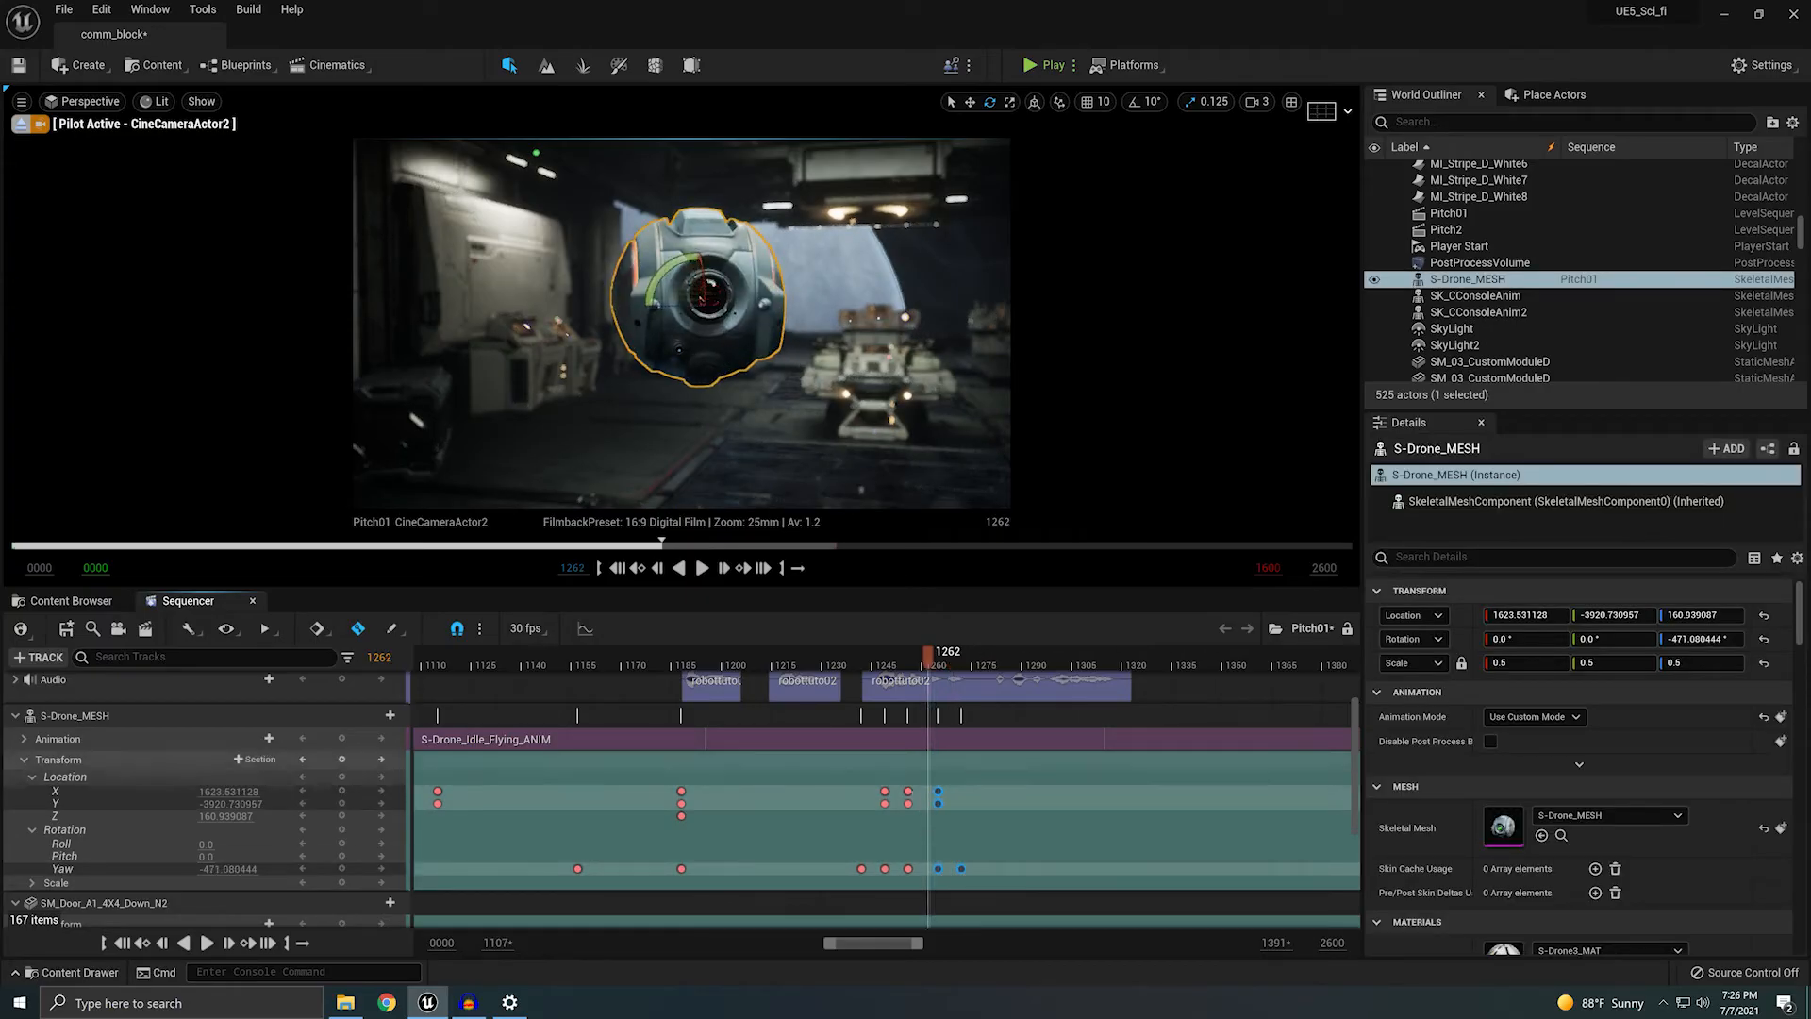
Step: Move the drone's middle turn keys from frame 1256 to frame 1257
{"action": "left_click_drag", "start_coordinate": [898, 781], "coordinate": [905, 872]}
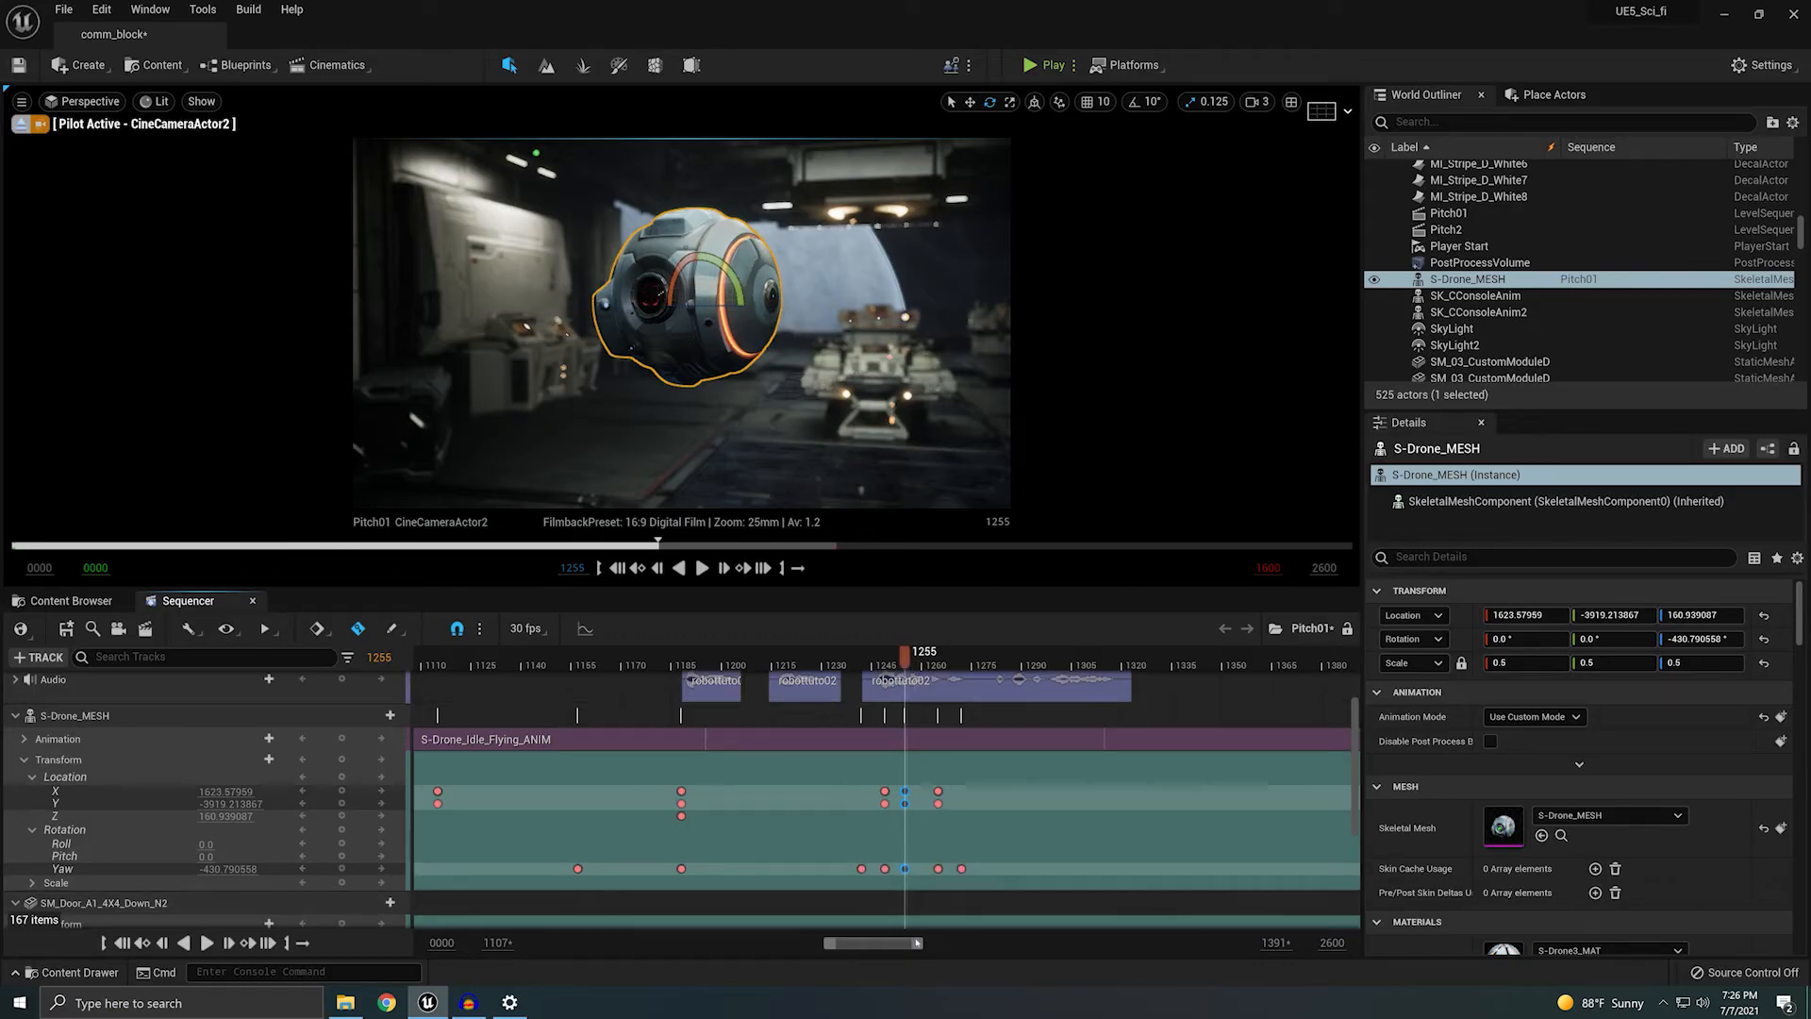
{"action": "left_click_drag", "start_coordinate": [921, 943], "coordinate": [880, 942]}
{"action": "right_click_drag", "start_coordinate": [1018, 872], "coordinate": [545, 868]}
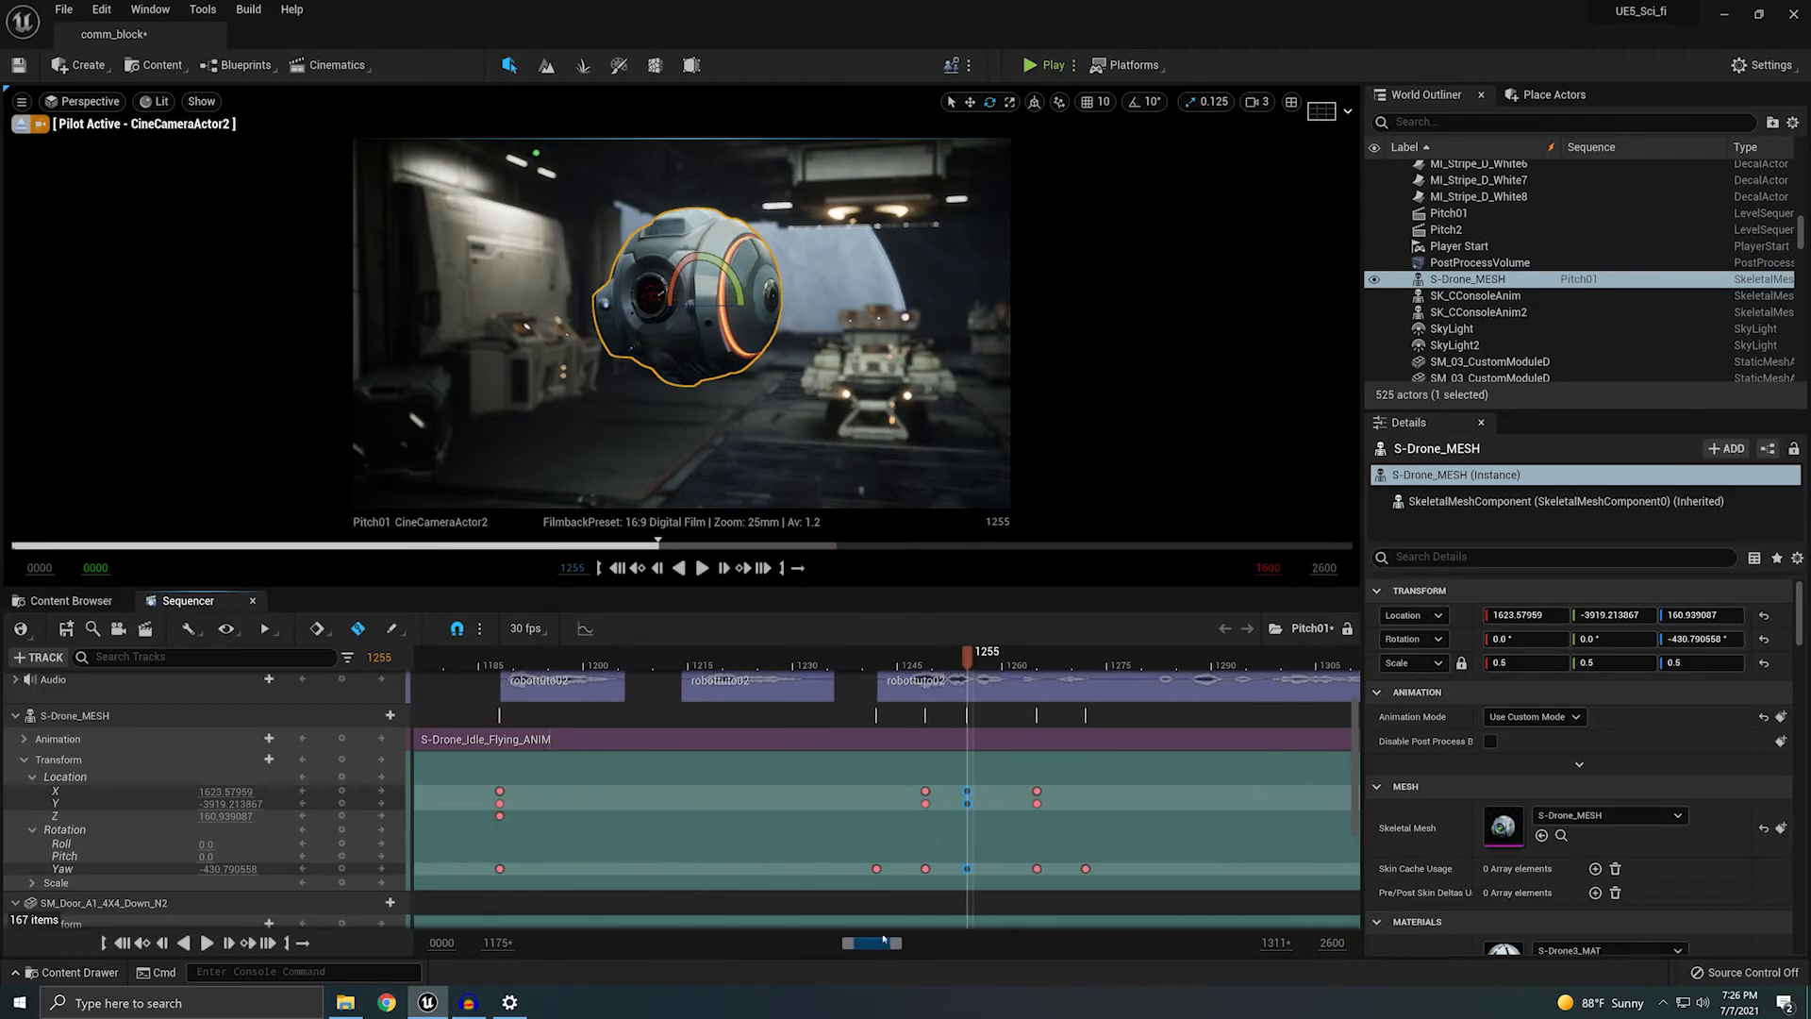
{"action": "left_click_drag", "start_coordinate": [978, 797], "coordinate": [992, 801]}
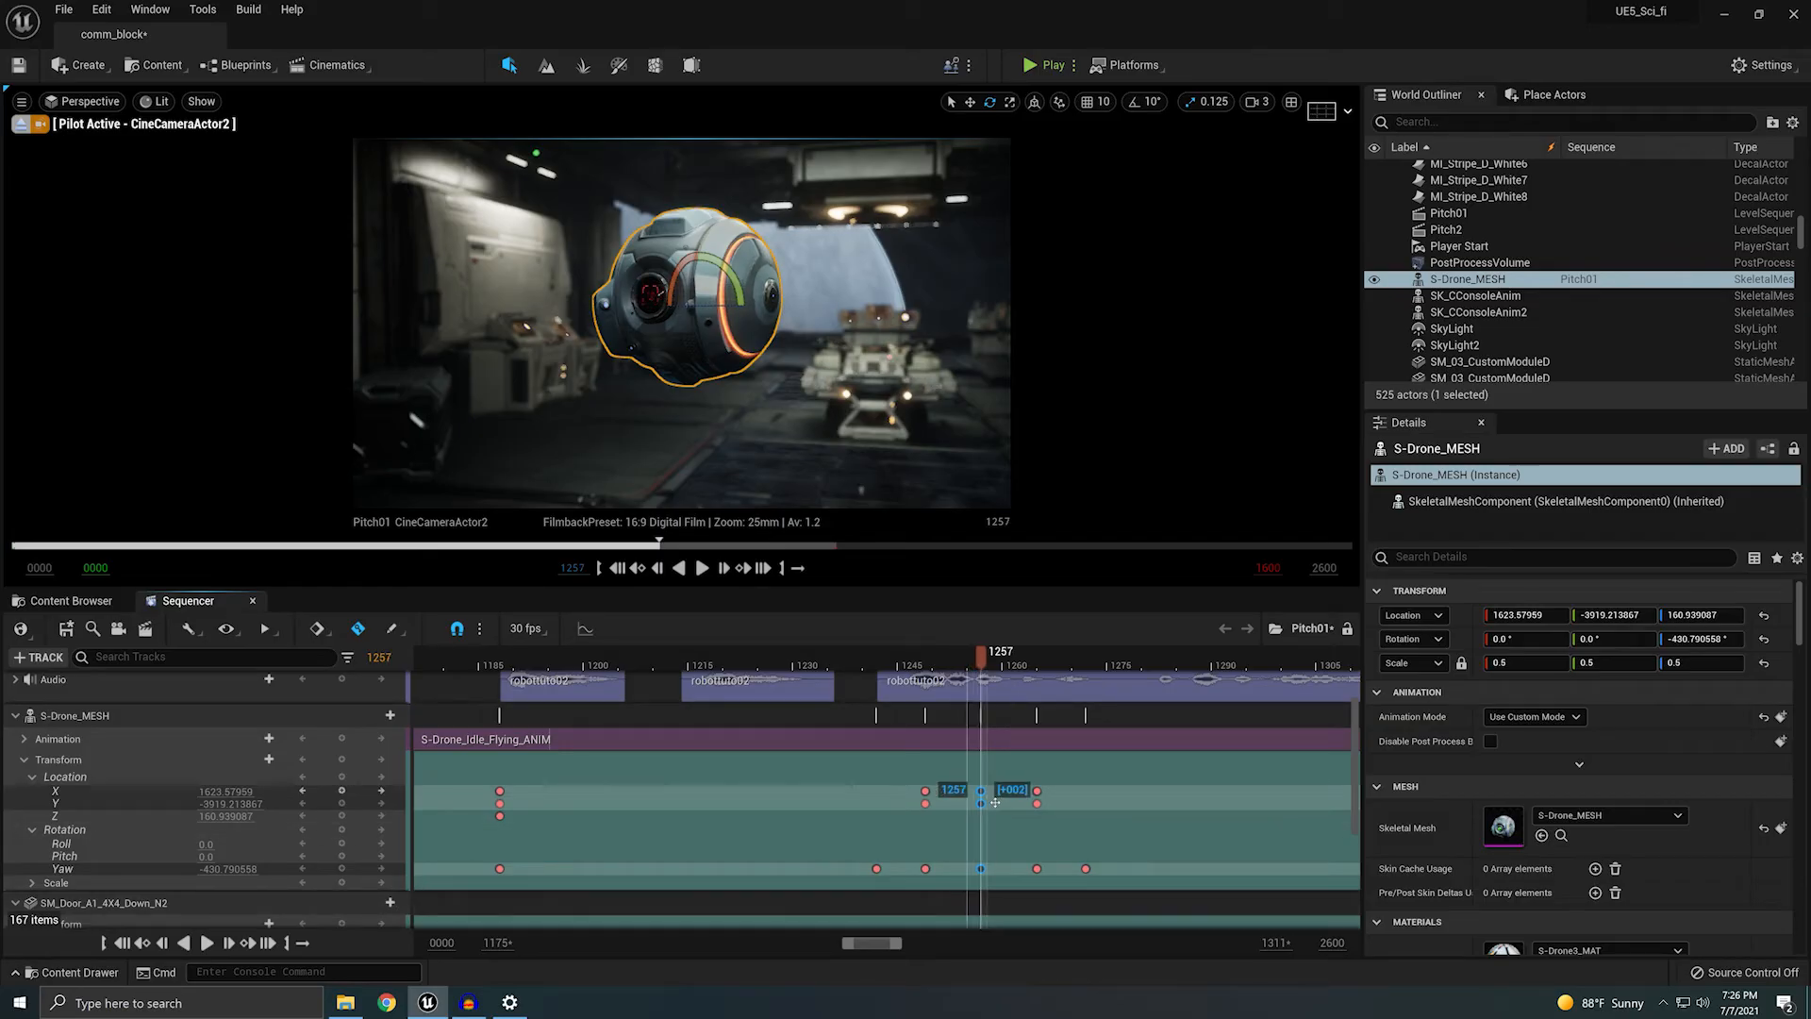
Step: Play the drone's turn from frame 1239, and play on from frame 1272 to check the rest of the third voice clip
{"action": "left_click_drag", "start_coordinate": [983, 658], "coordinate": [861, 698]}
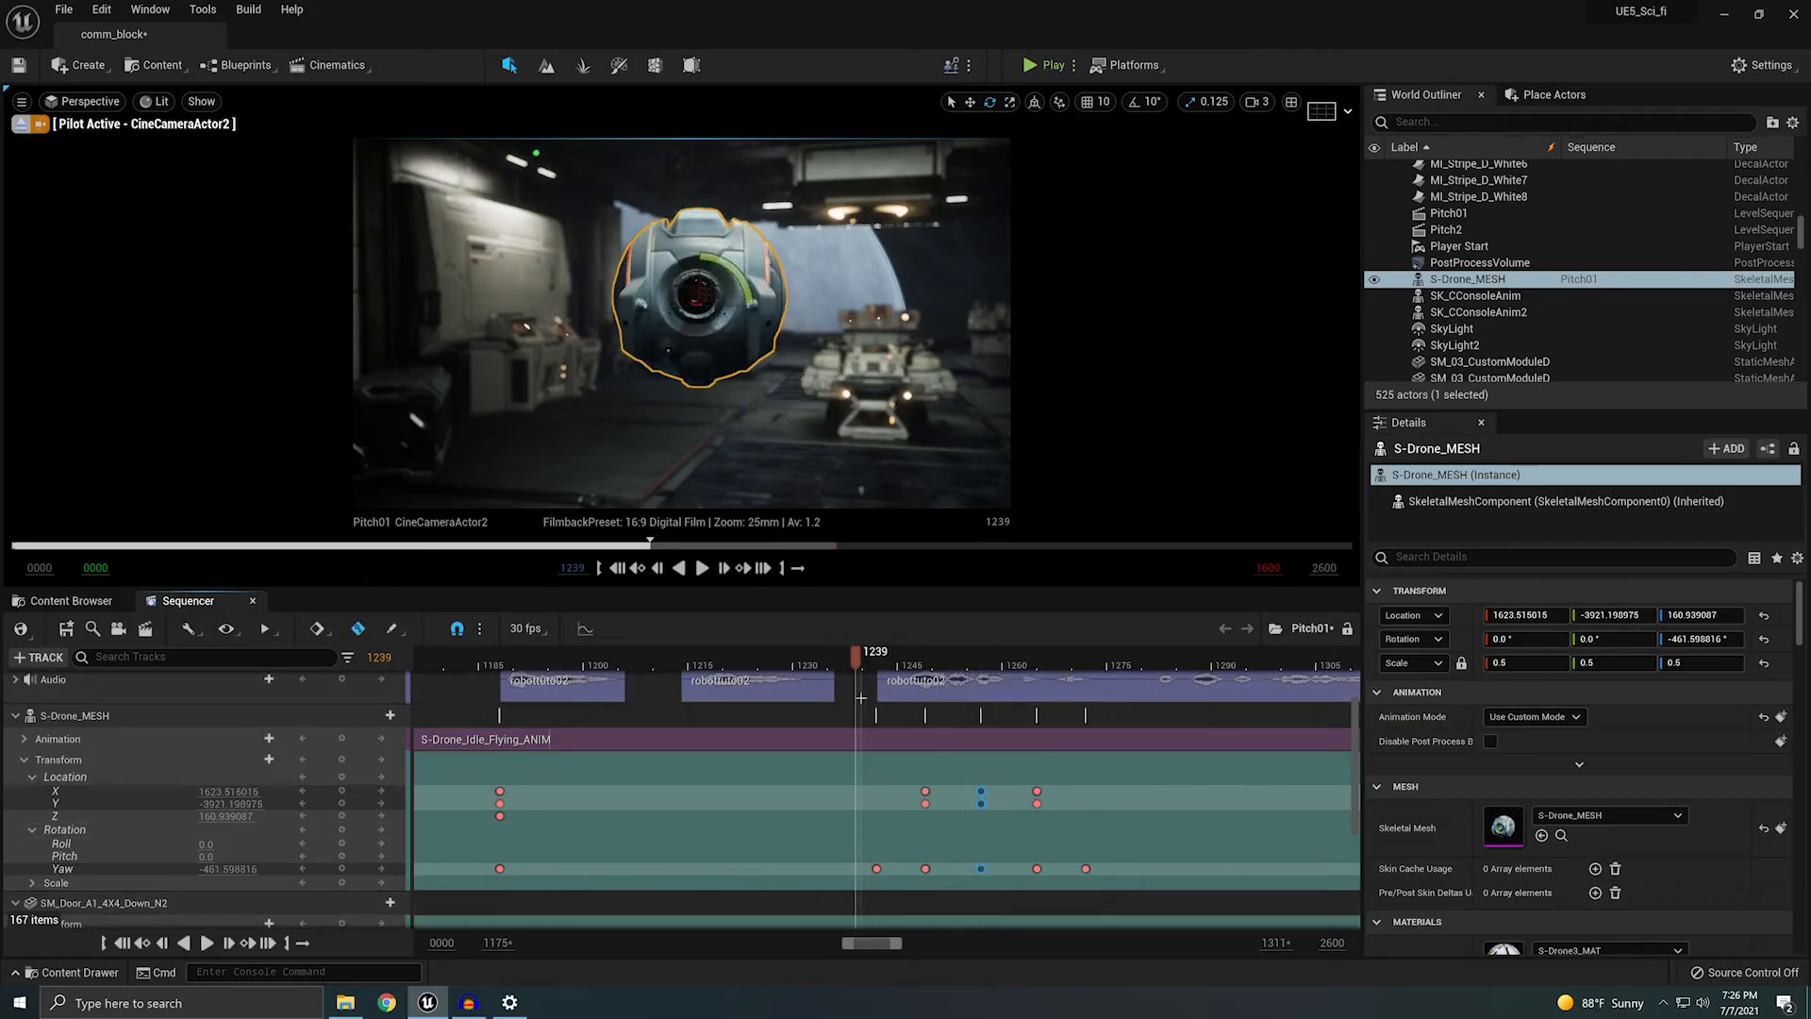
{"action": "left_click", "coordinate": [703, 567]}
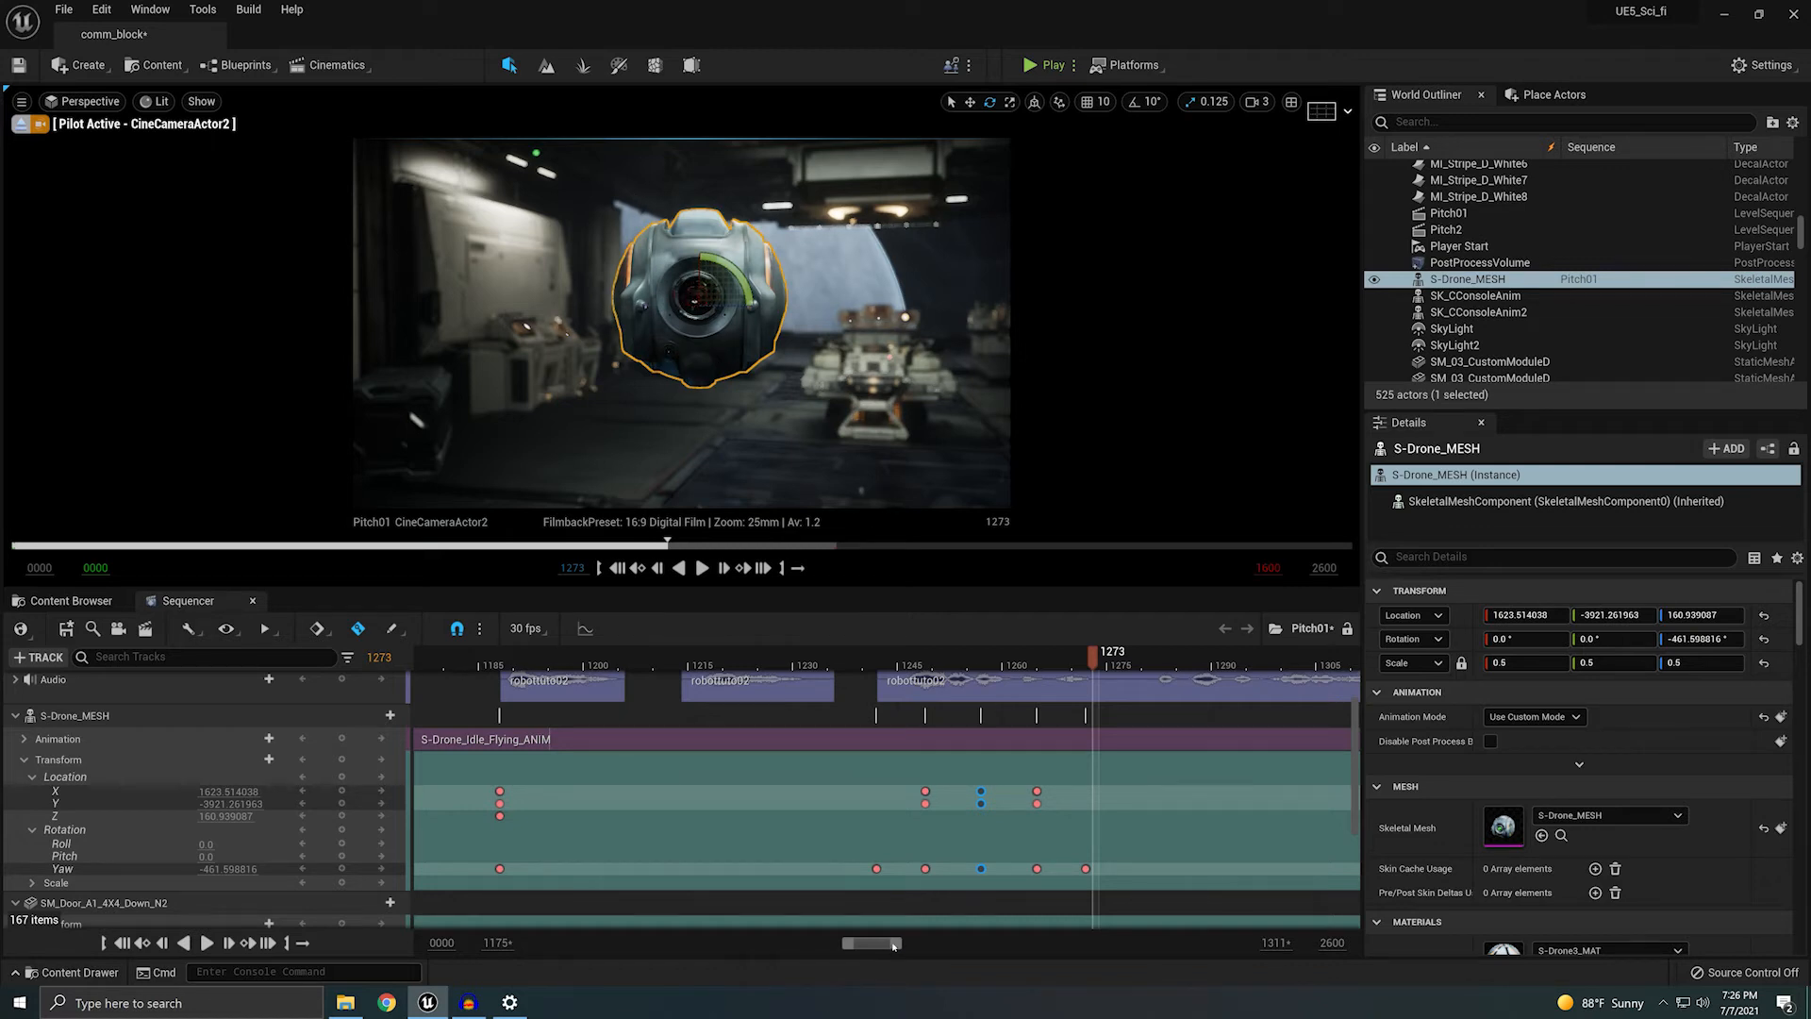
{"action": "left_click_drag", "start_coordinate": [894, 945], "coordinate": [932, 945]}
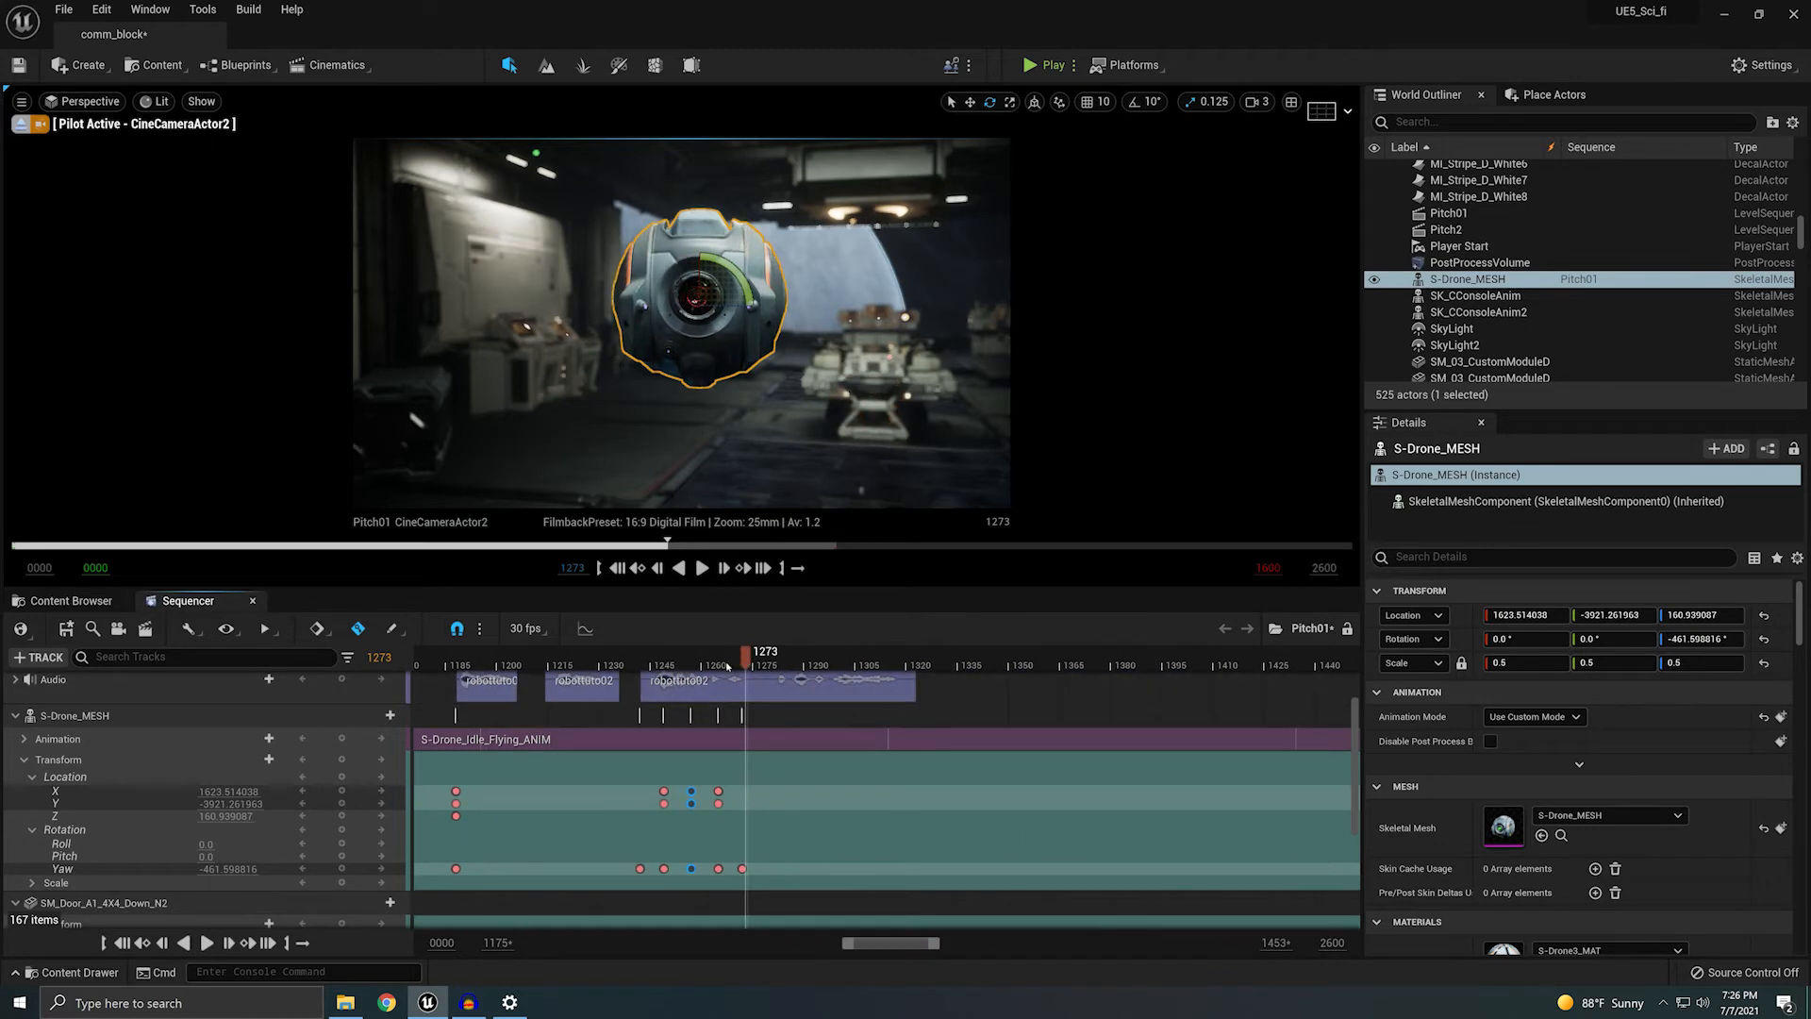
{"action": "mouse_move", "coordinate": [727, 666]}
{"action": "left_mouse_down"}
{"action": "mouse_move", "coordinate": [677, 667]}
{"action": "mouse_move", "coordinate": [743, 681]}
{"action": "left_mouse_up"}
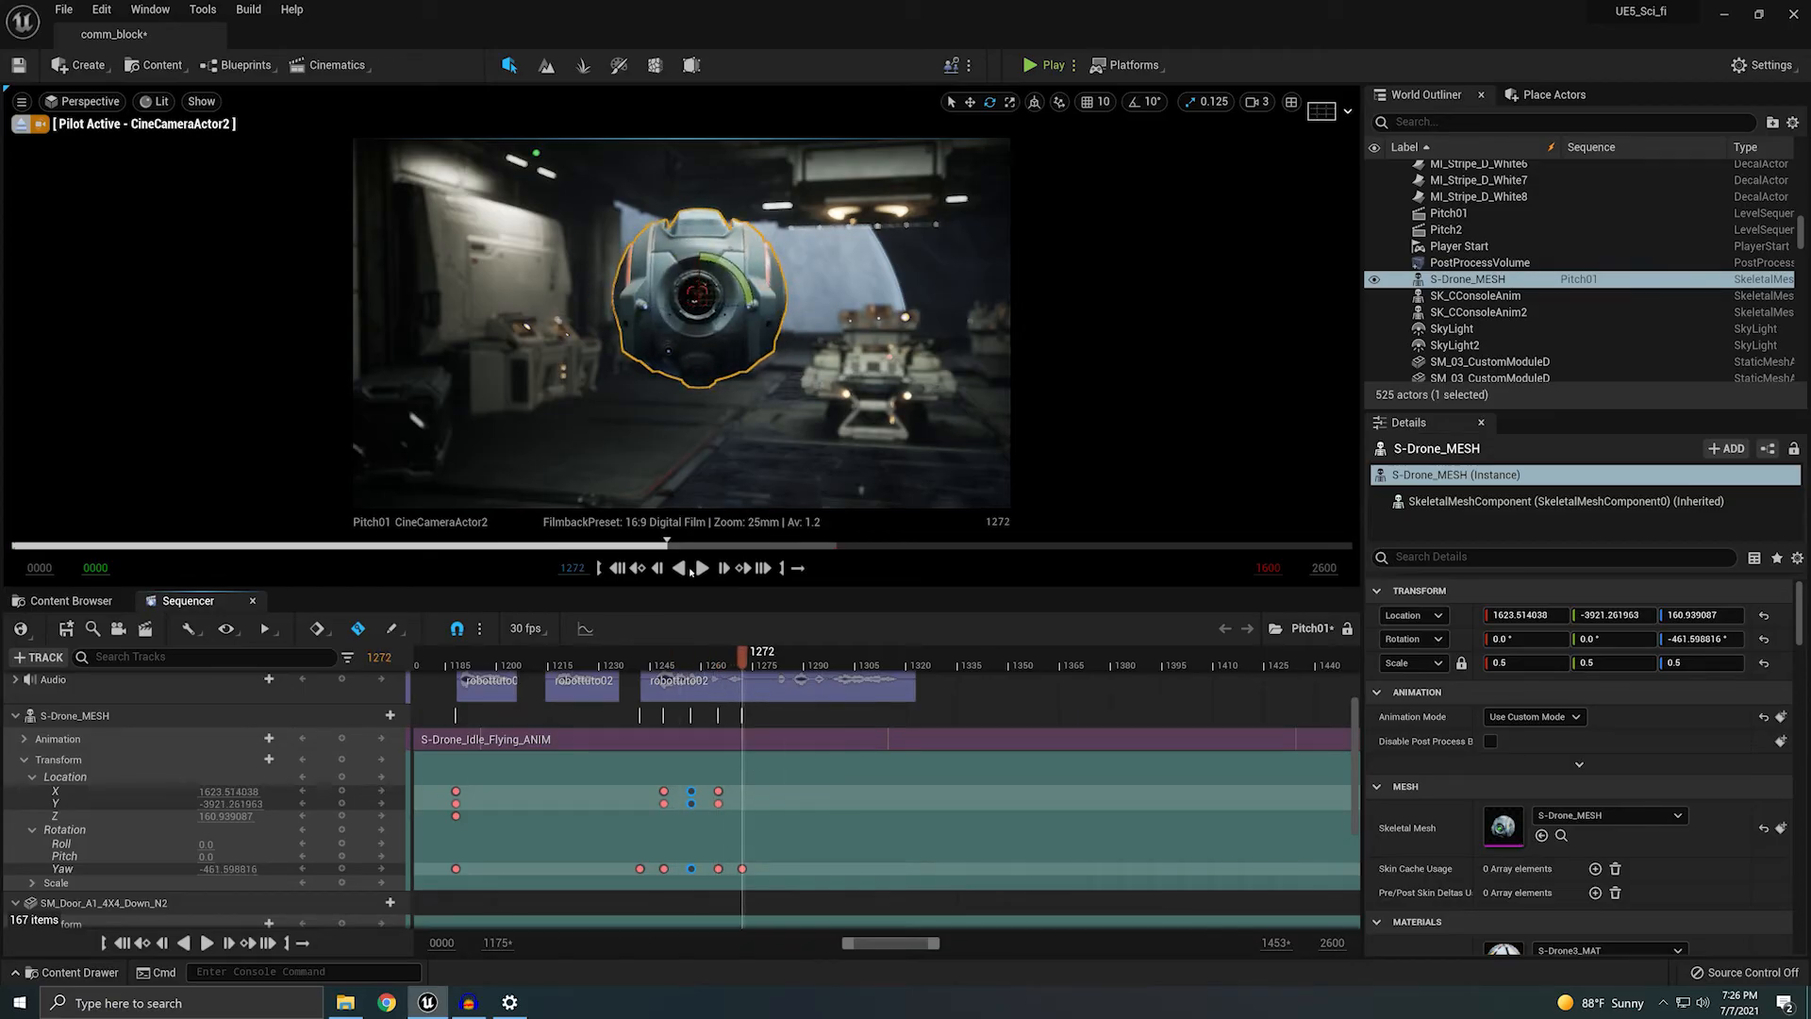
{"action": "left_click", "coordinate": [699, 568]}
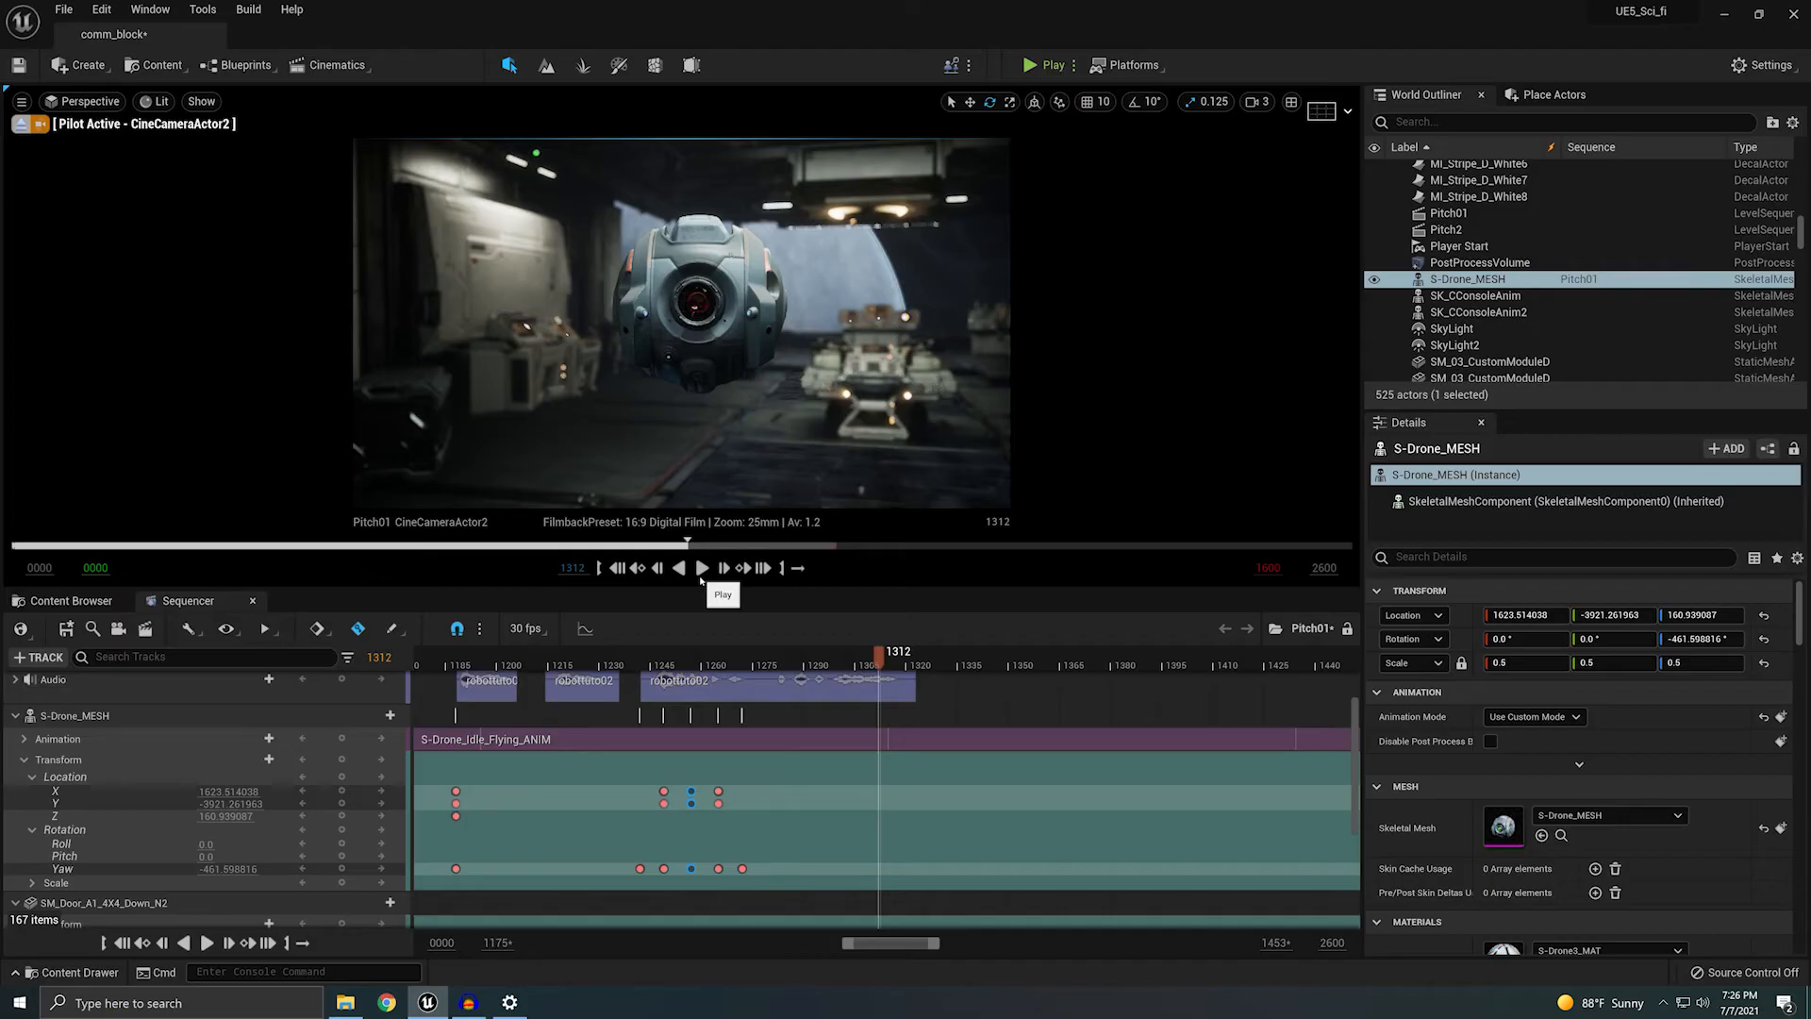
Step: Reduce the drone's turns to a yaw of about -477° at frame 1265, about -482° at frame 1249 and about -443° at frame 1257
{"action": "left_click_drag", "start_coordinate": [878, 732], "coordinate": [719, 745]}
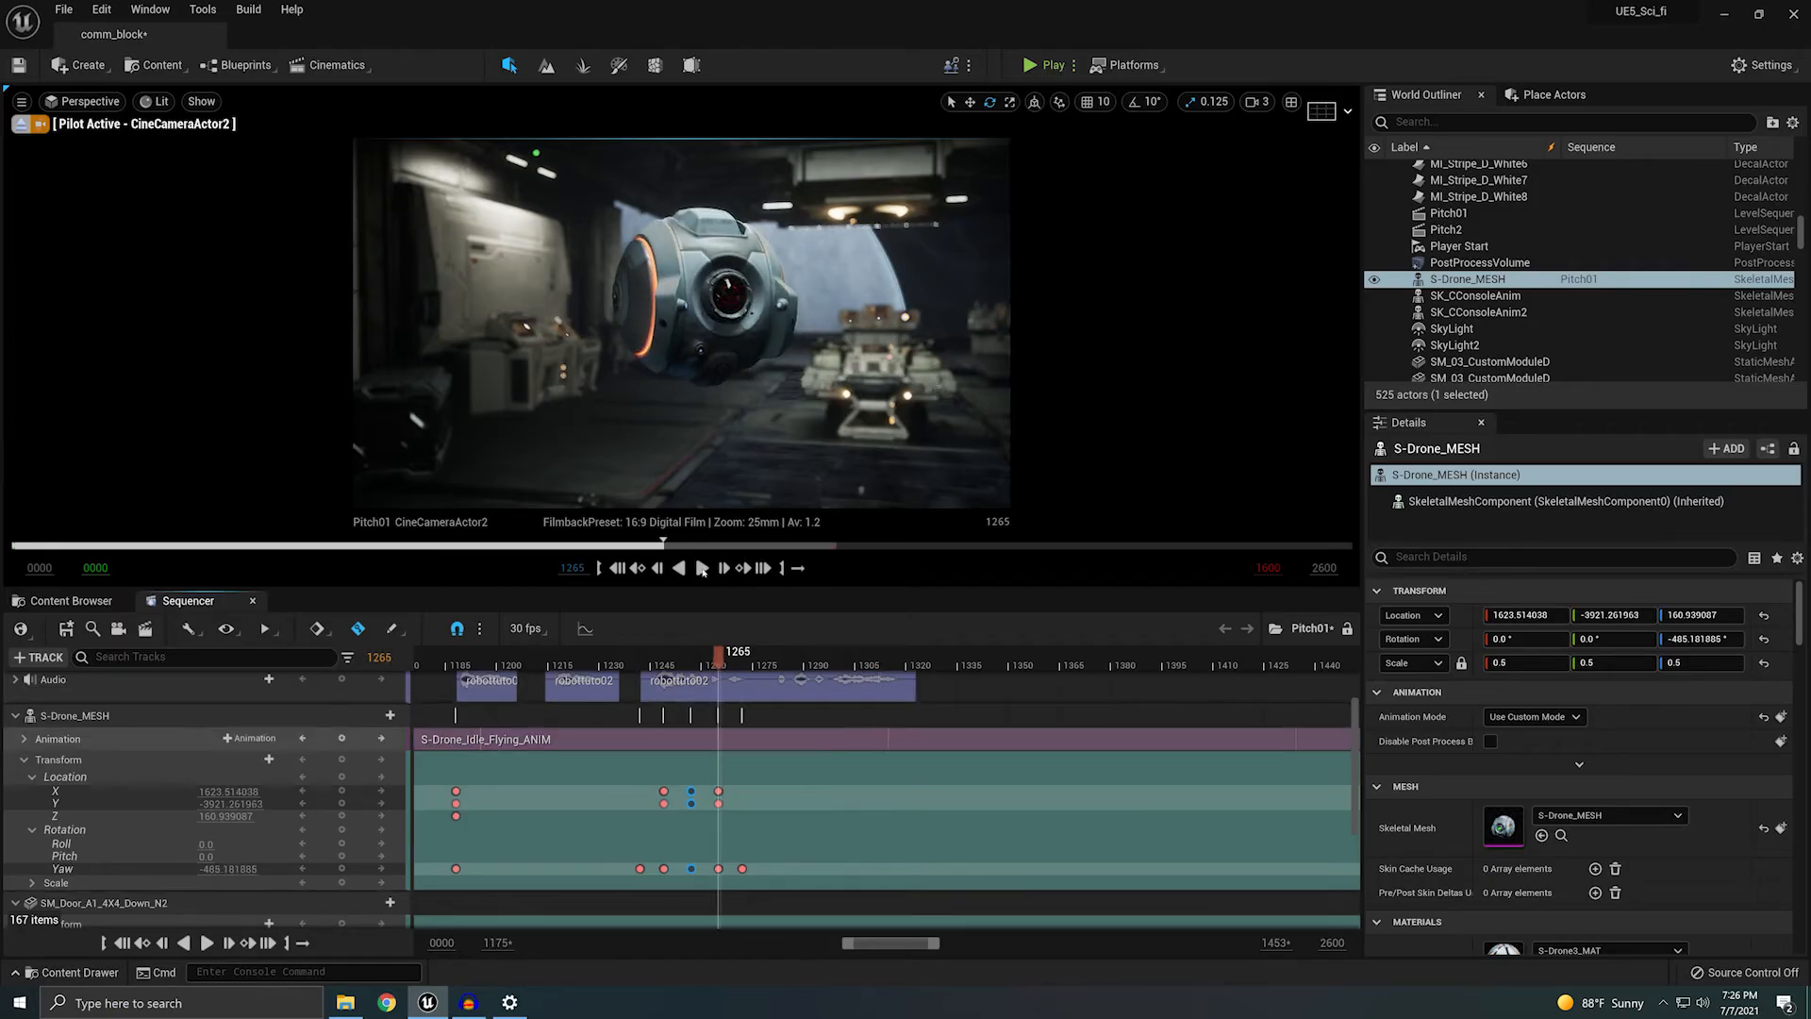
{"action": "left_click_drag", "start_coordinate": [711, 311], "coordinate": [754, 310]}
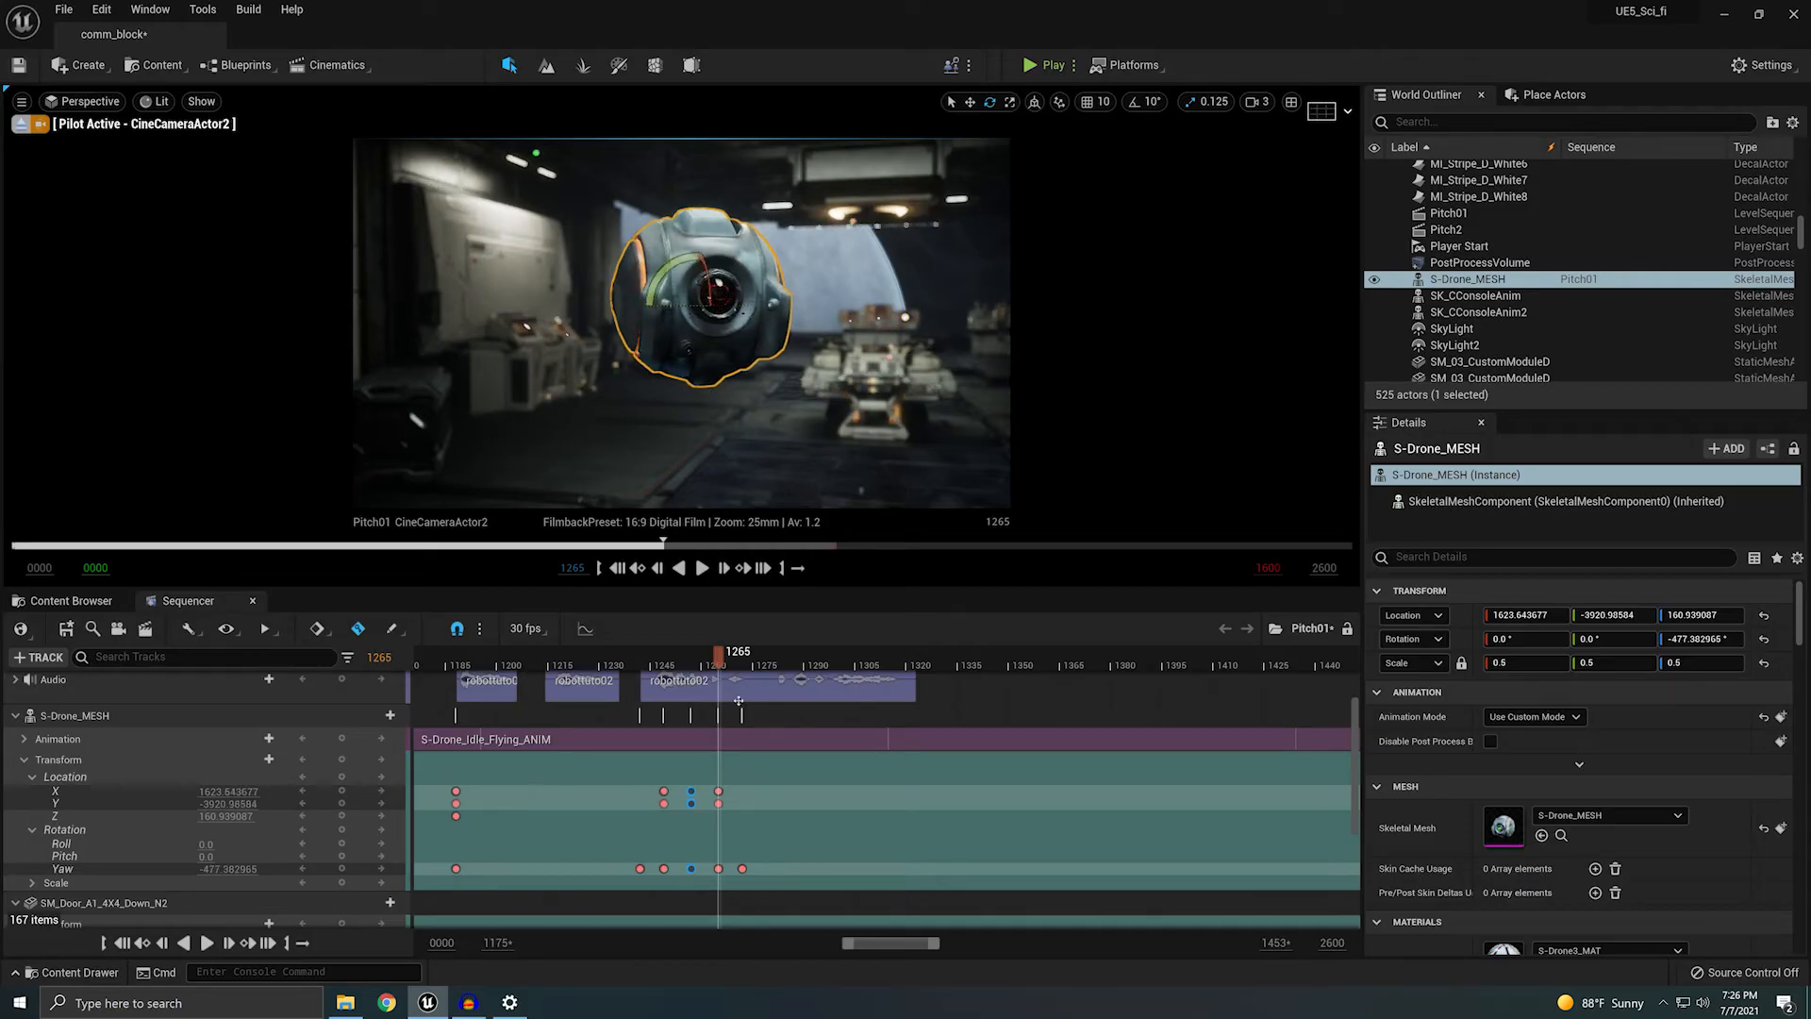
{"action": "left_click", "coordinate": [665, 792]}
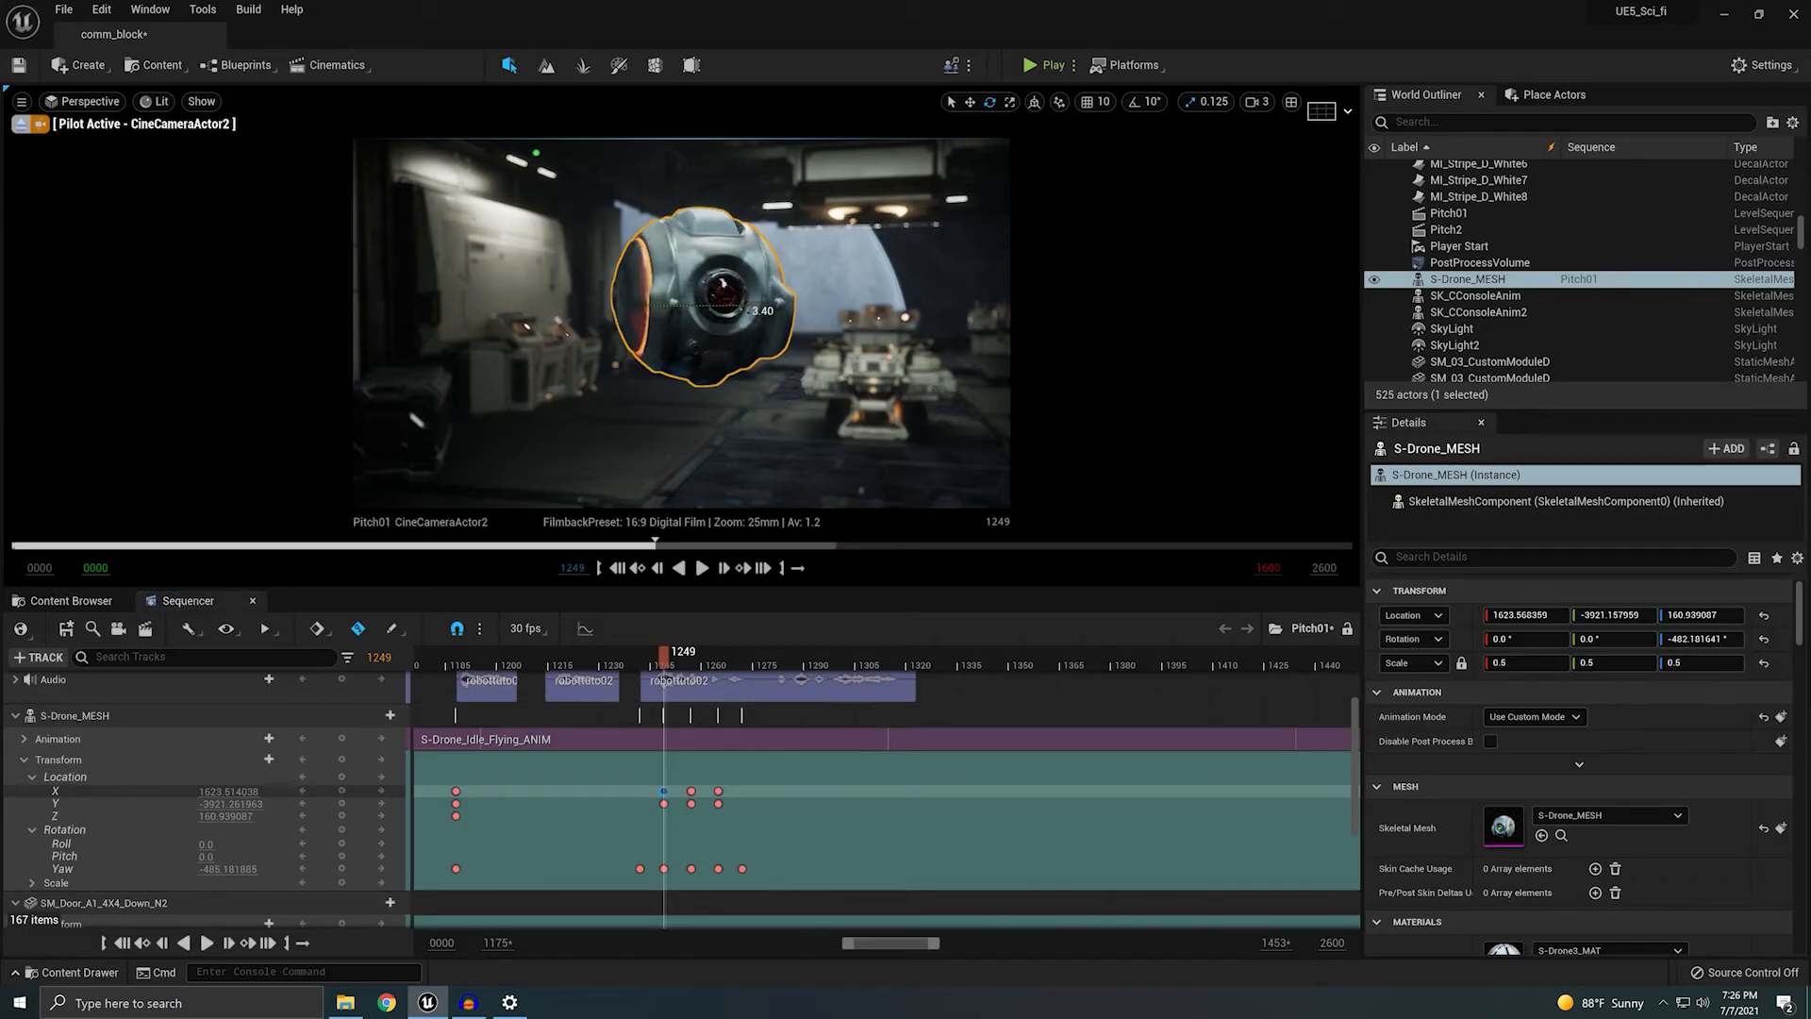
{"action": "left_click", "coordinate": [692, 792]}
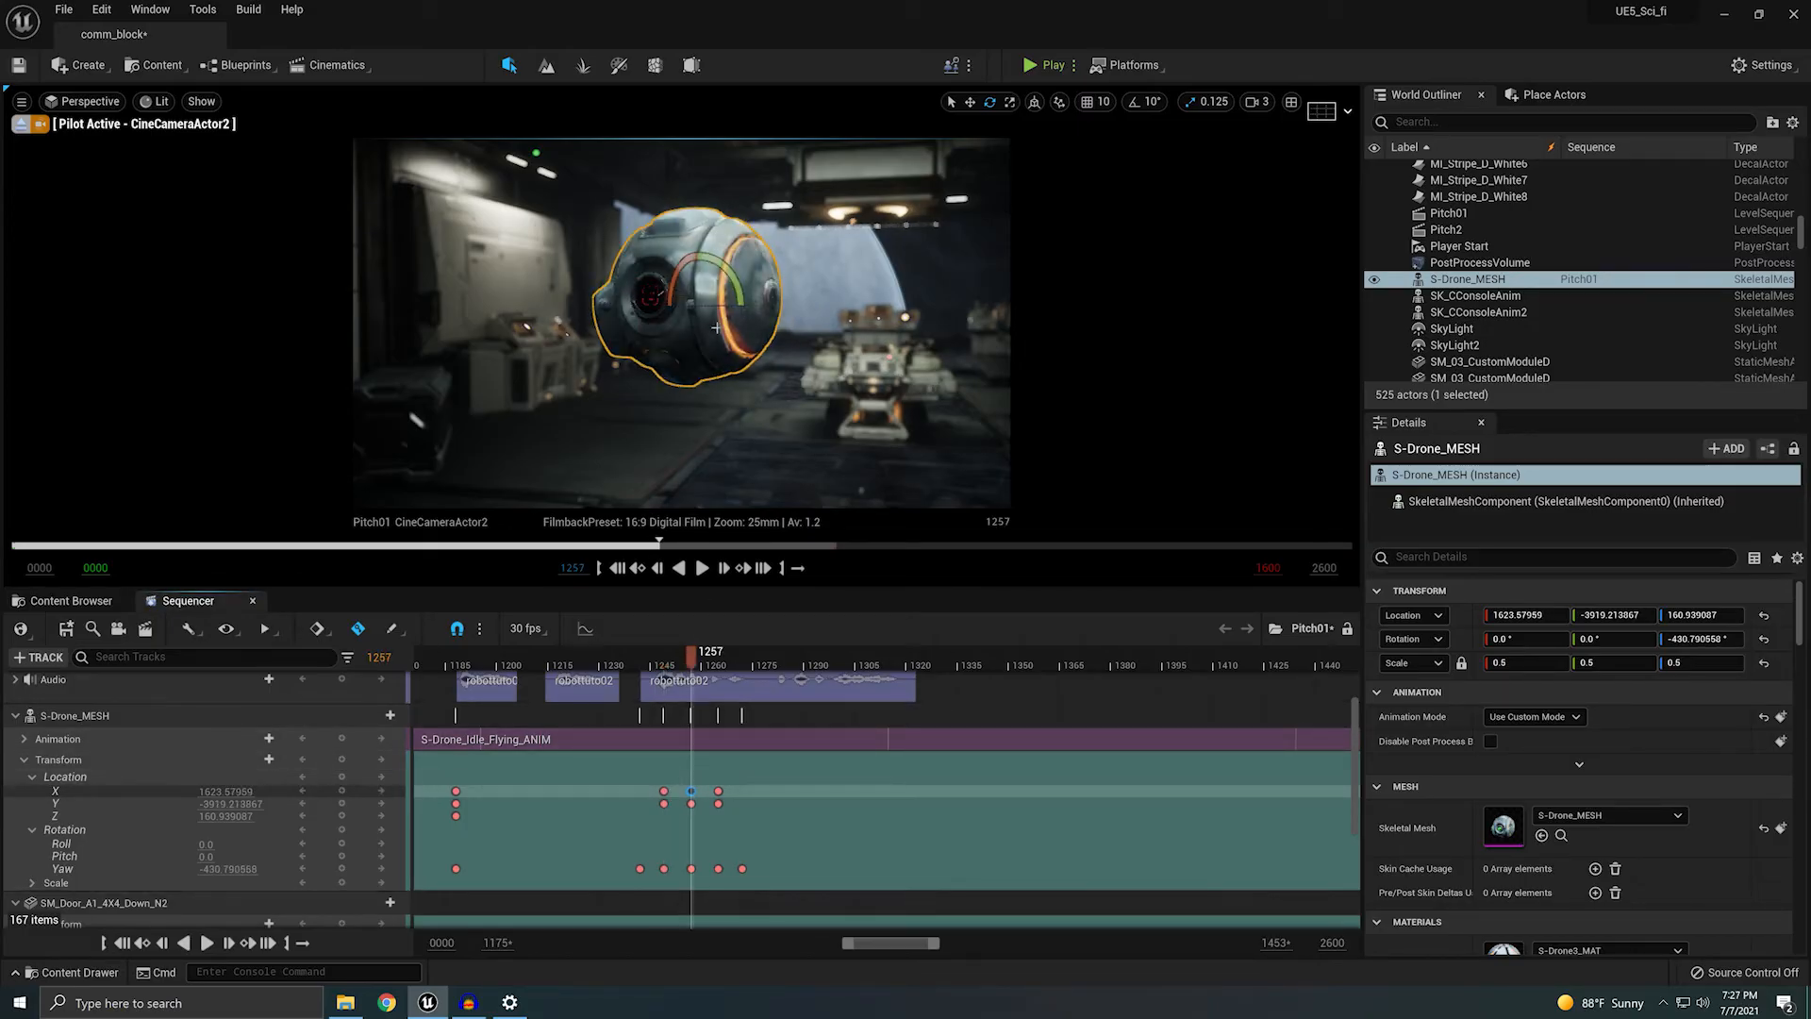
{"action": "left_click_drag", "start_coordinate": [713, 311], "coordinate": [776, 309]}
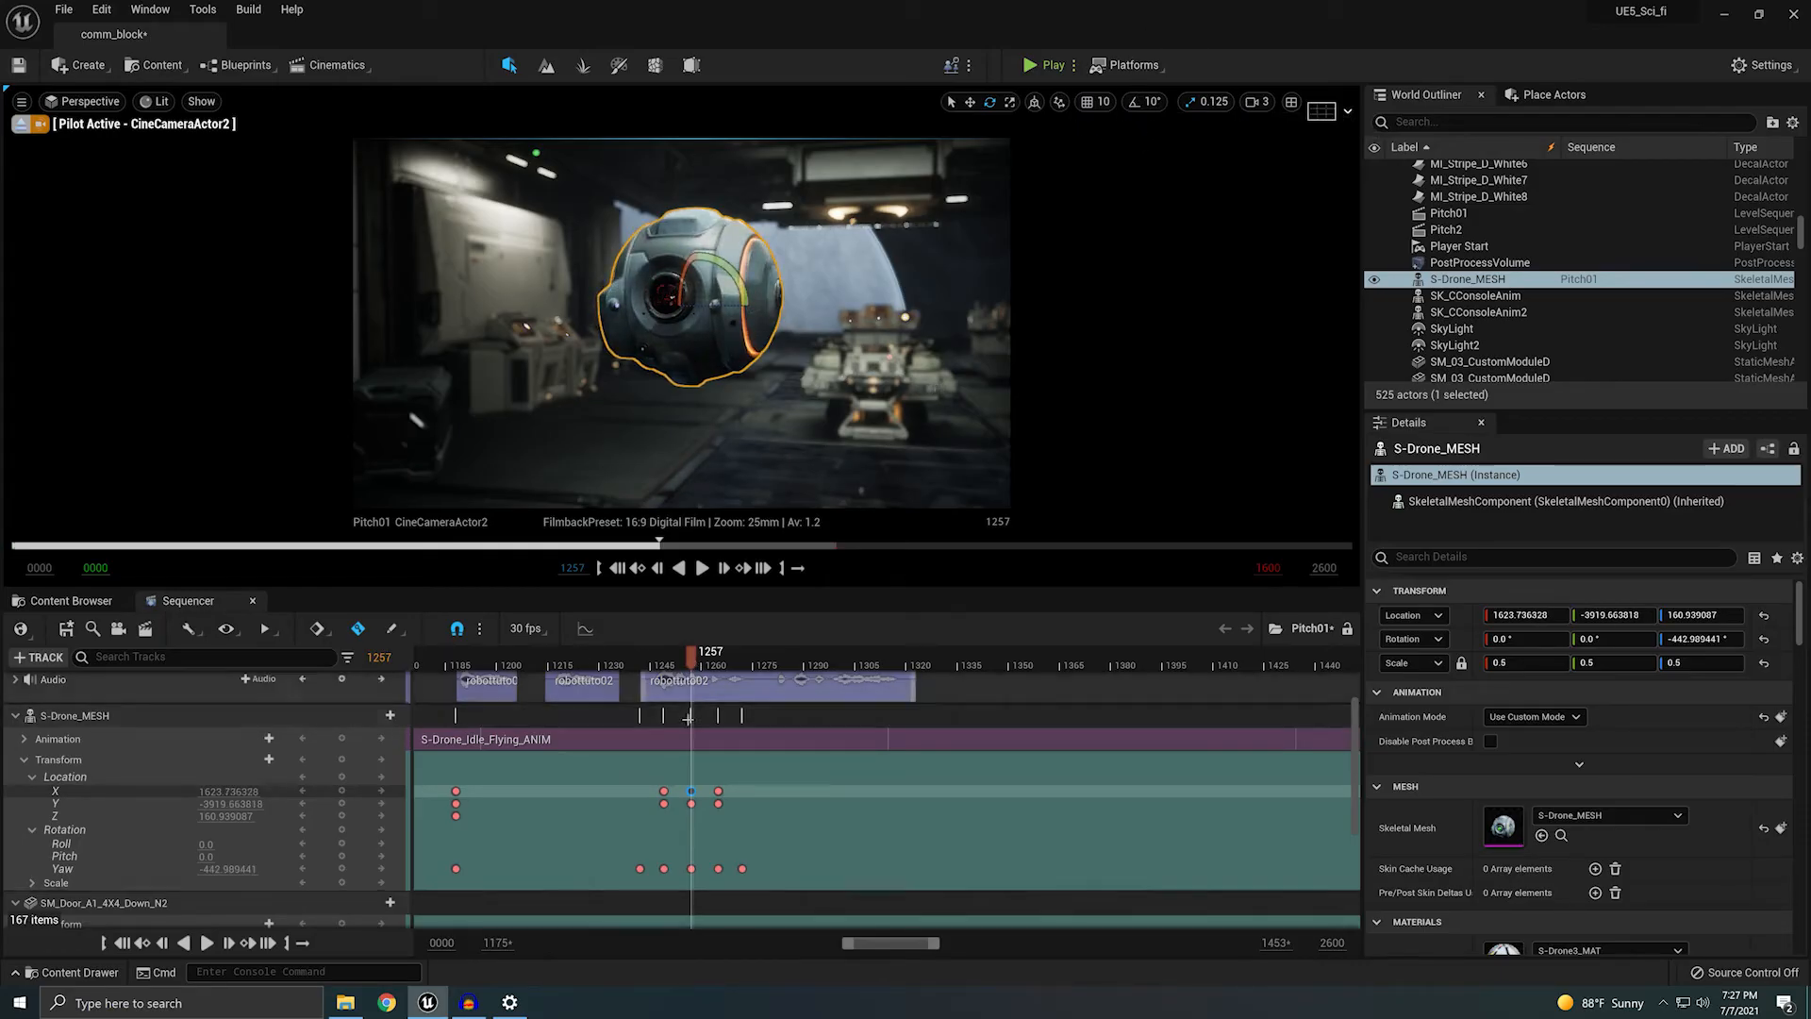
Step: Play the drone's turns from frame 1242, and play the remainder of the third voice clip from about frame 1272
{"action": "left_click", "coordinate": [639, 869]}
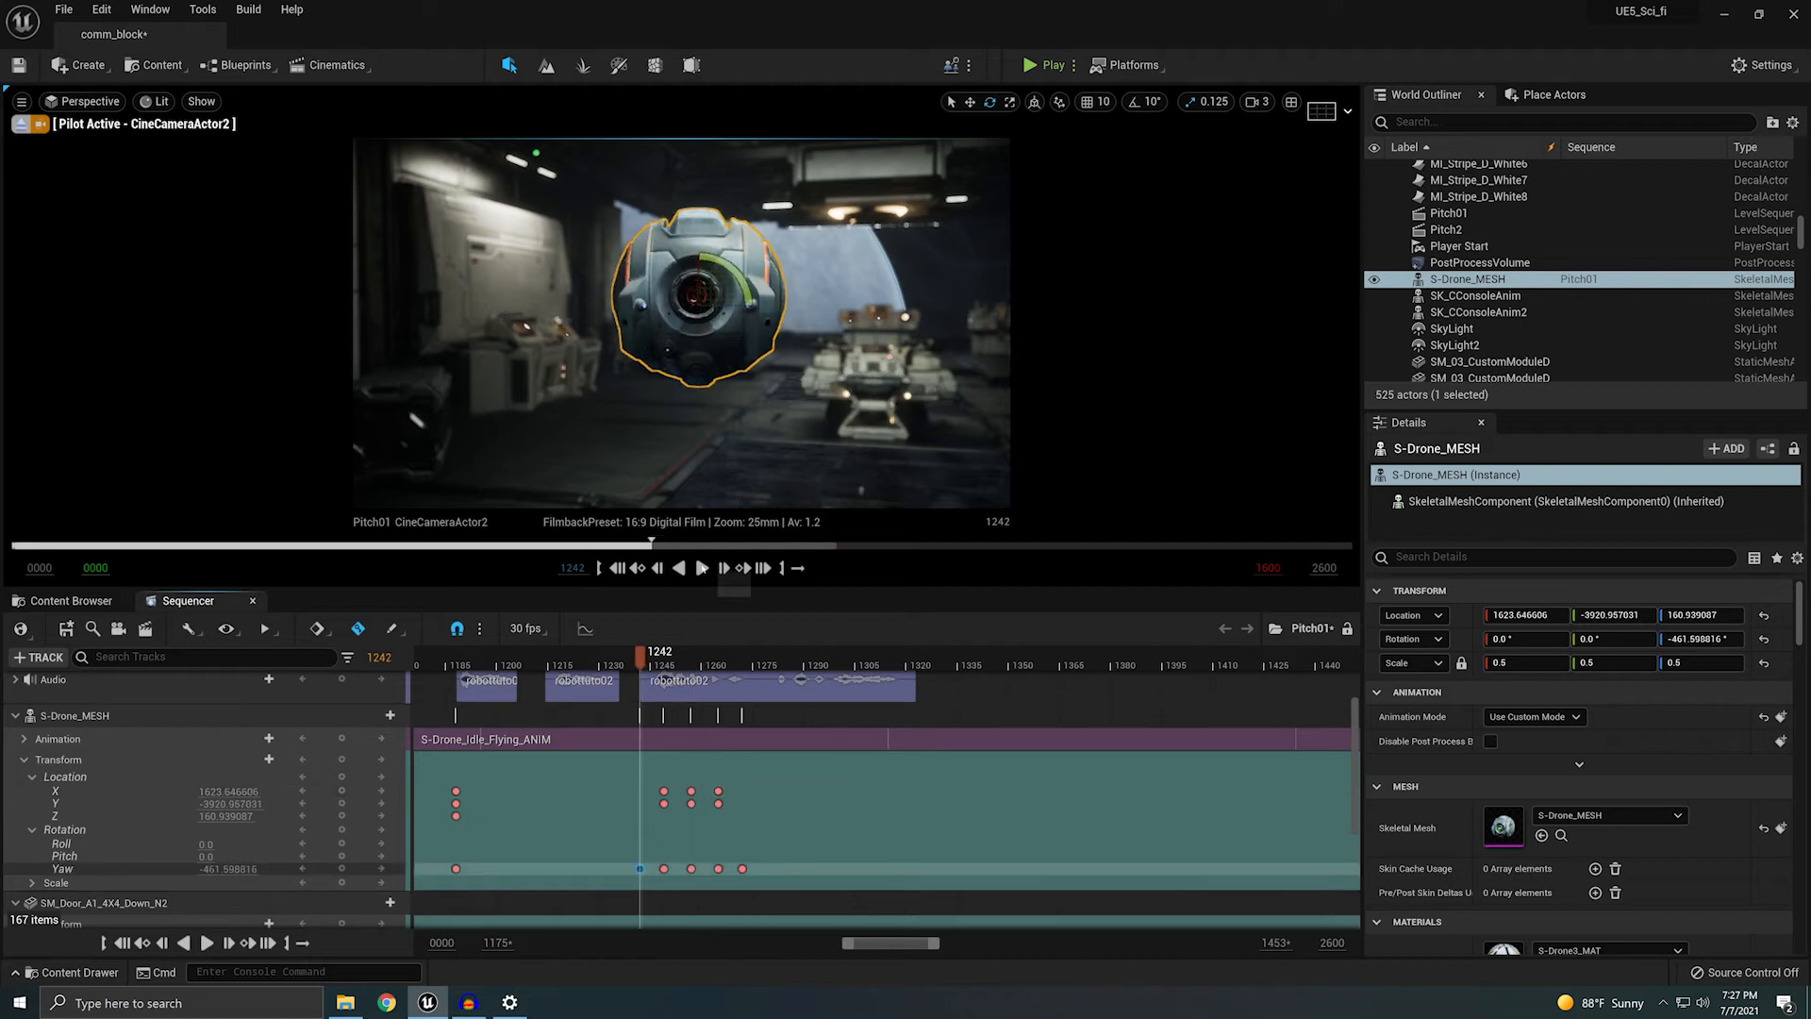
{"action": "left_click", "coordinate": [702, 566]}
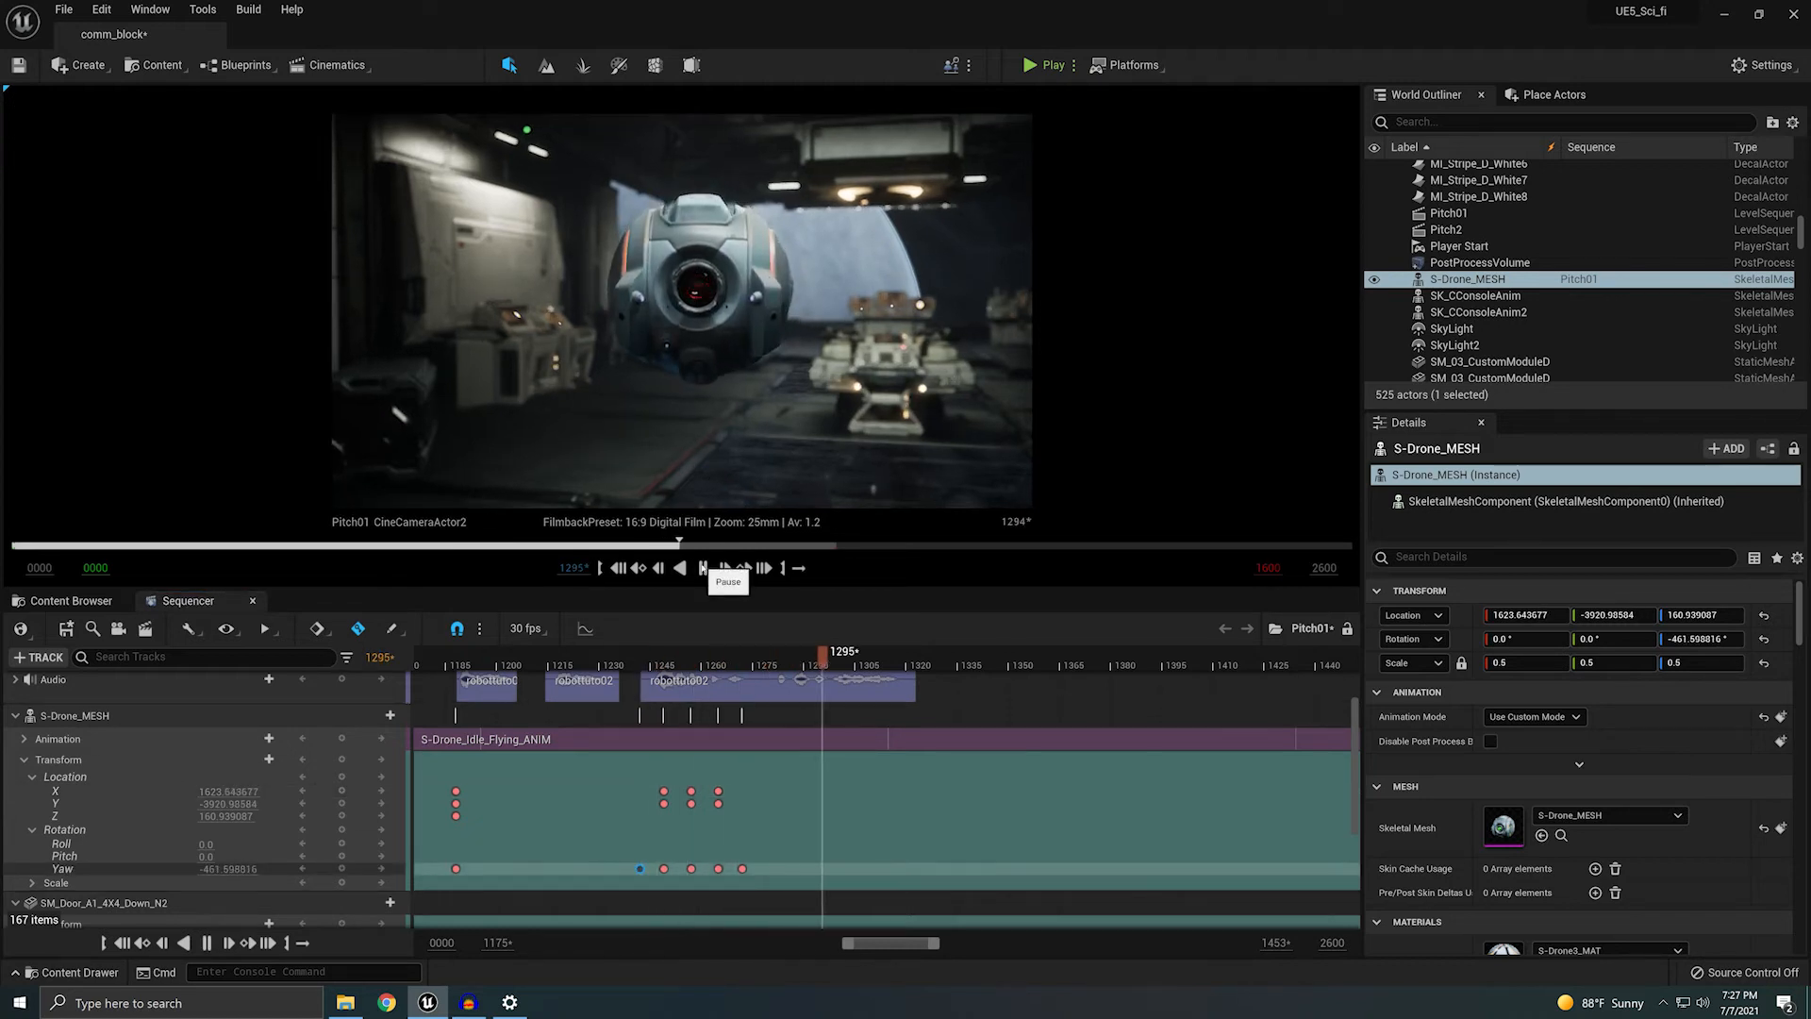
{"action": "left_click", "coordinate": [703, 567]}
{"action": "left_click_drag", "start_coordinate": [830, 657], "coordinate": [719, 747]}
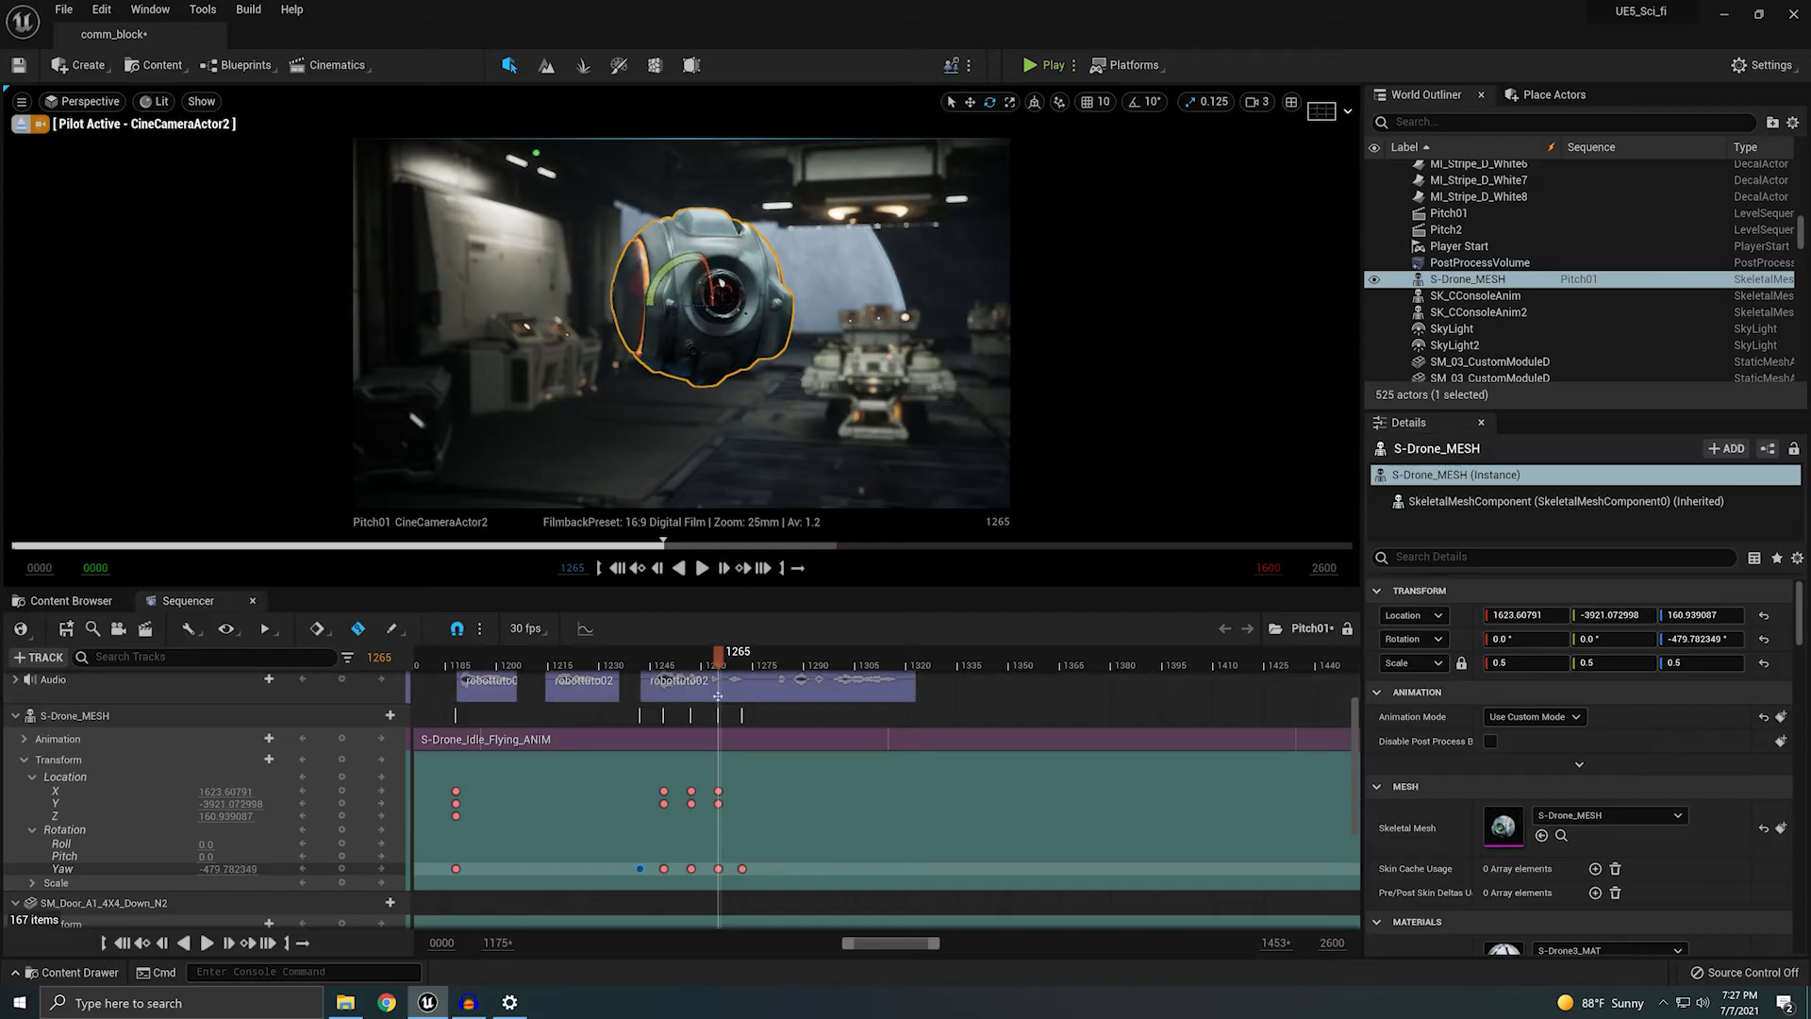
{"action": "left_click_drag", "start_coordinate": [720, 666], "coordinate": [739, 677]}
{"action": "left_click", "coordinate": [702, 568]}
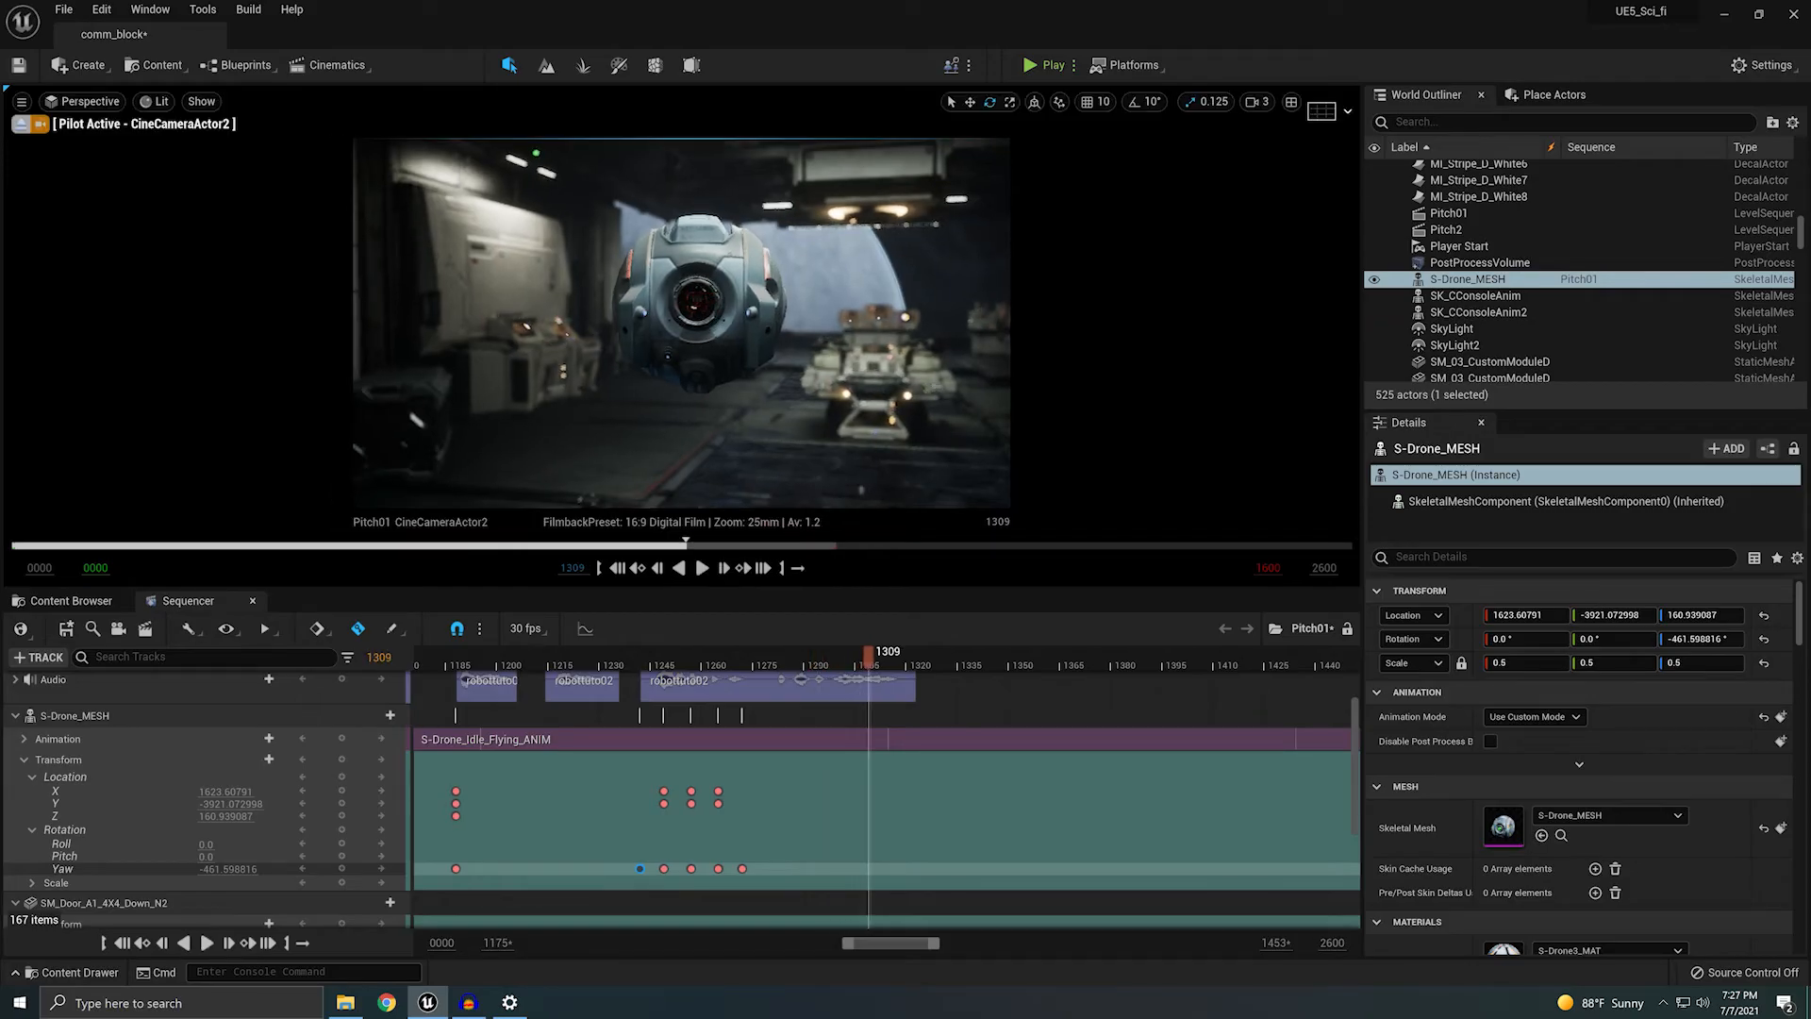
Step: Copy the drone's front-facing Yaw key to frame 1282 and rotate the drone to a roll of about 6.3° and yaw of about -455° at frame 1288
{"action": "left_click", "coordinate": [714, 353]}
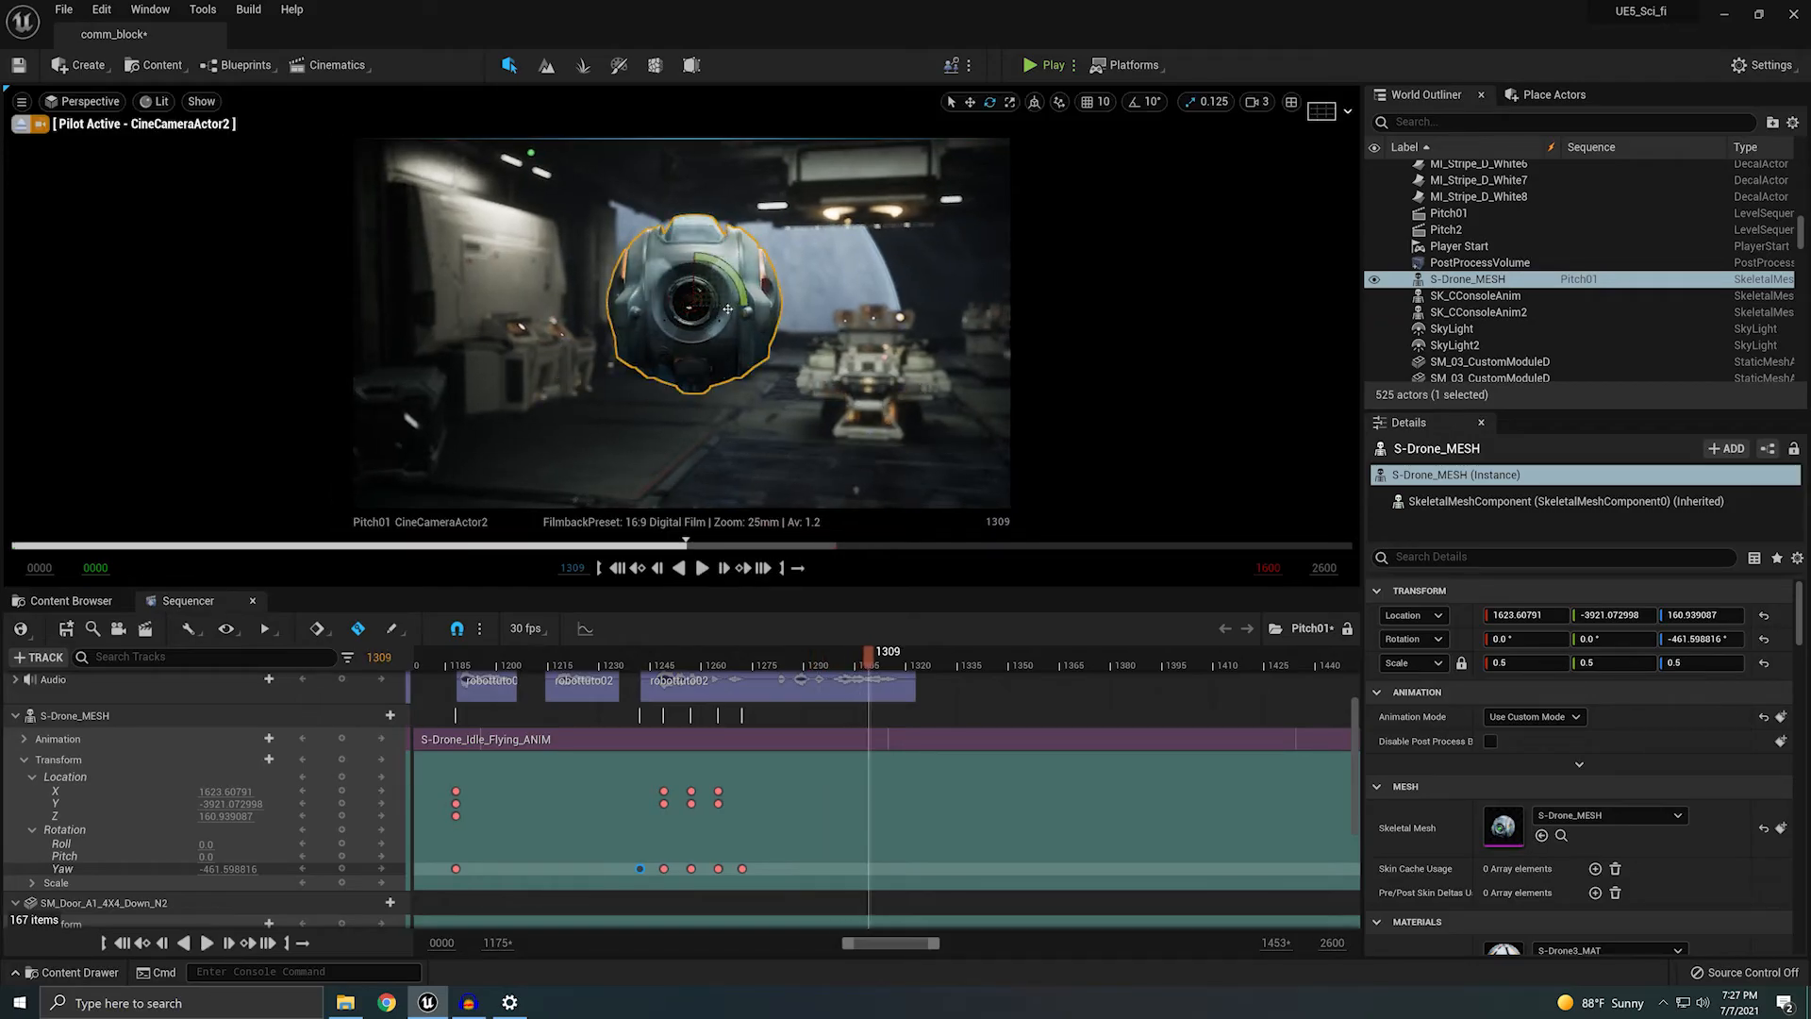
{"action": "left_click_drag", "start_coordinate": [864, 651], "coordinate": [800, 679]}
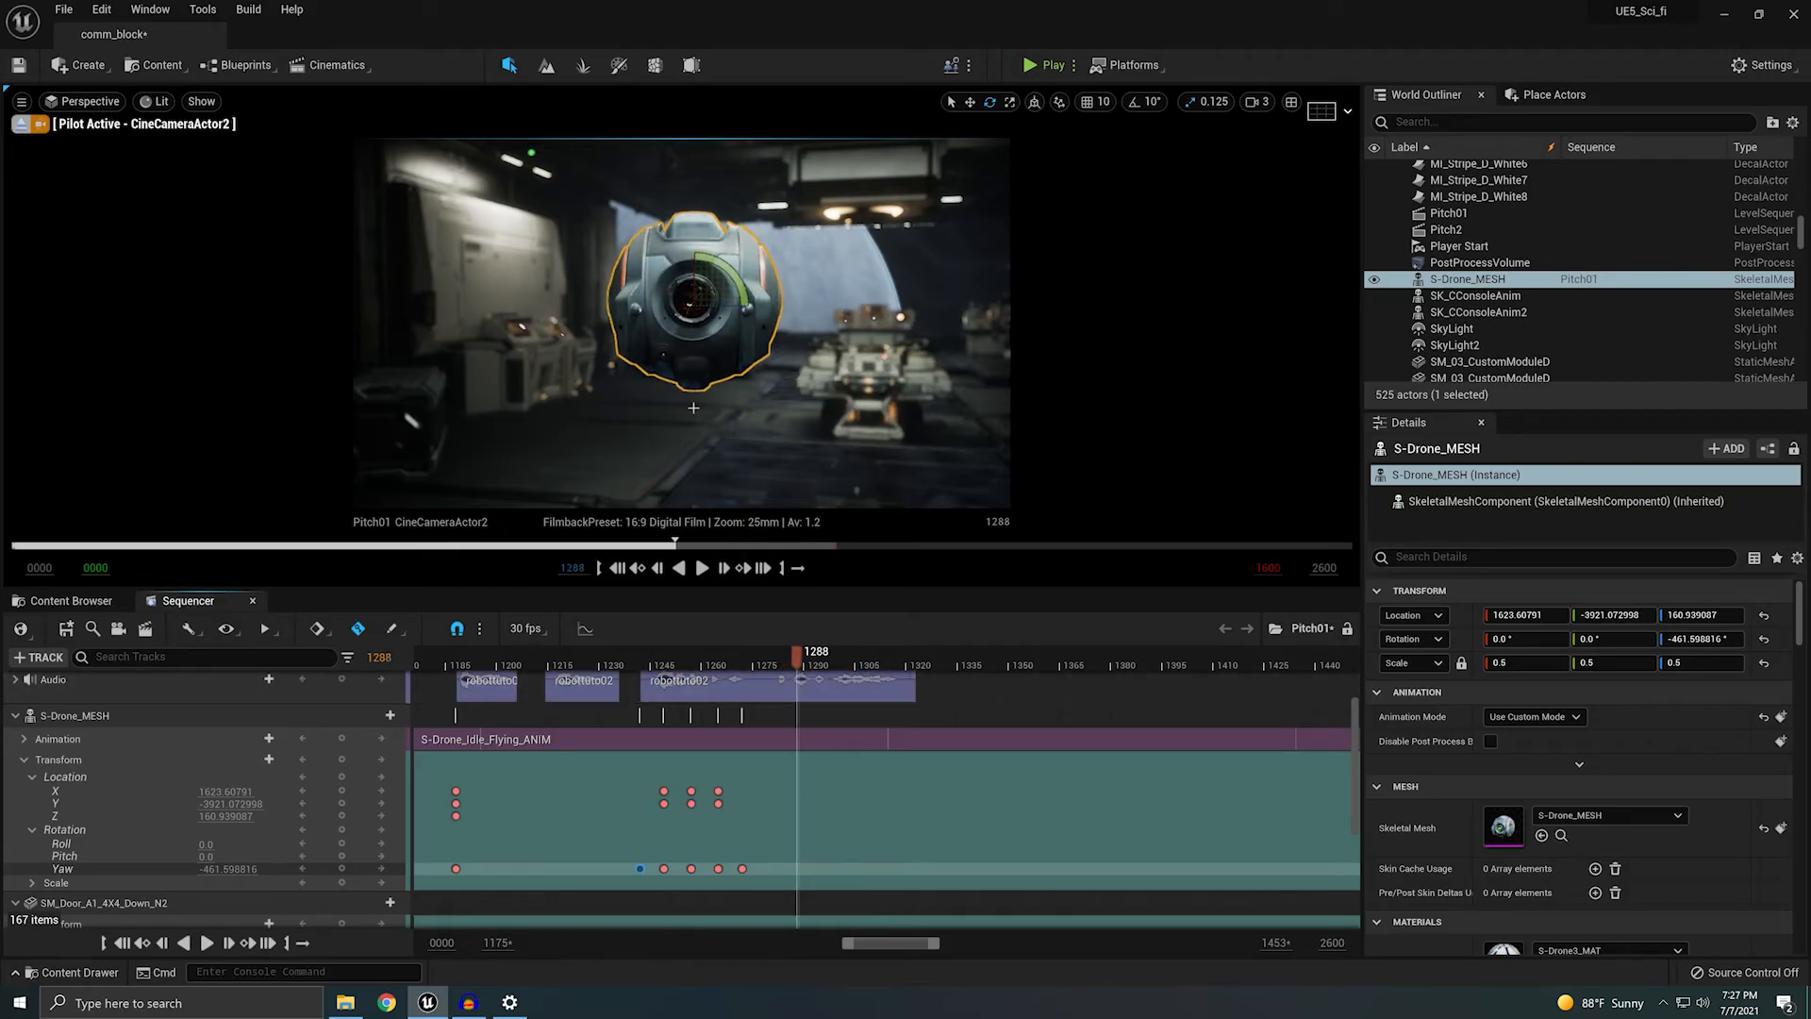
{"action": "left_click_drag", "start_coordinate": [697, 291], "coordinate": [764, 311]}
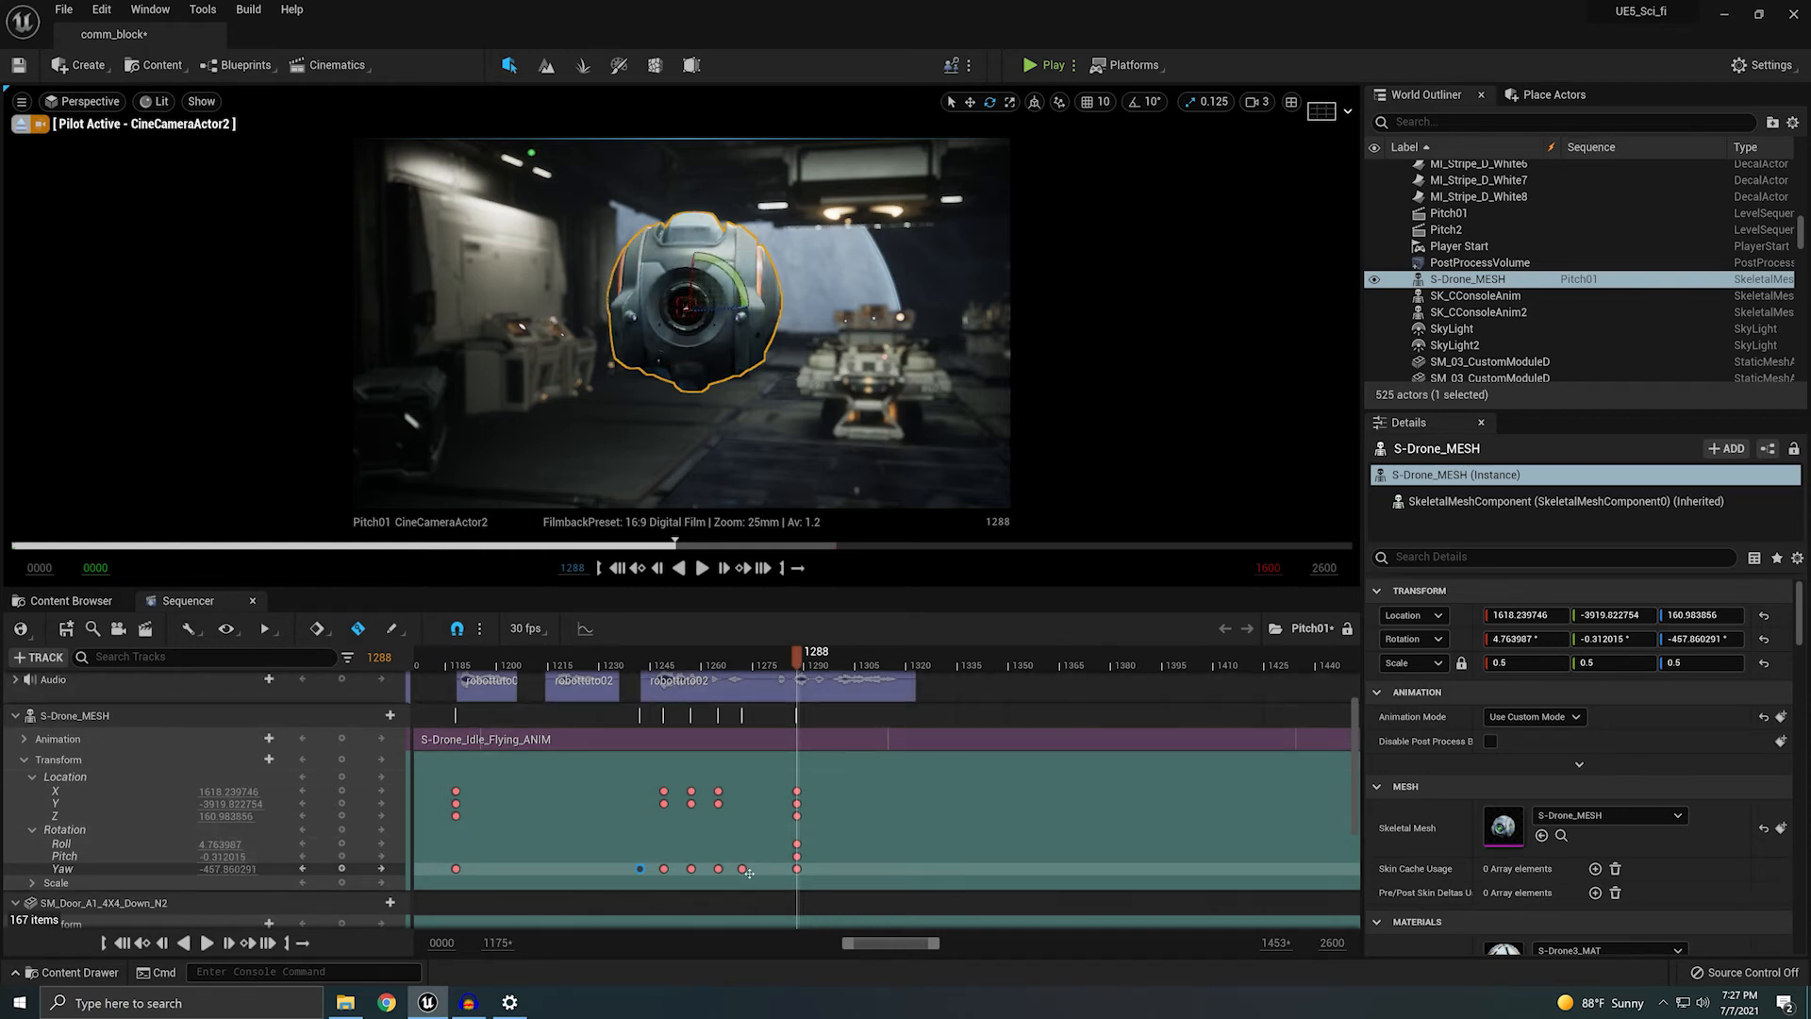
{"action": "left_click_drag", "start_coordinate": [748, 872], "coordinate": [783, 880]}
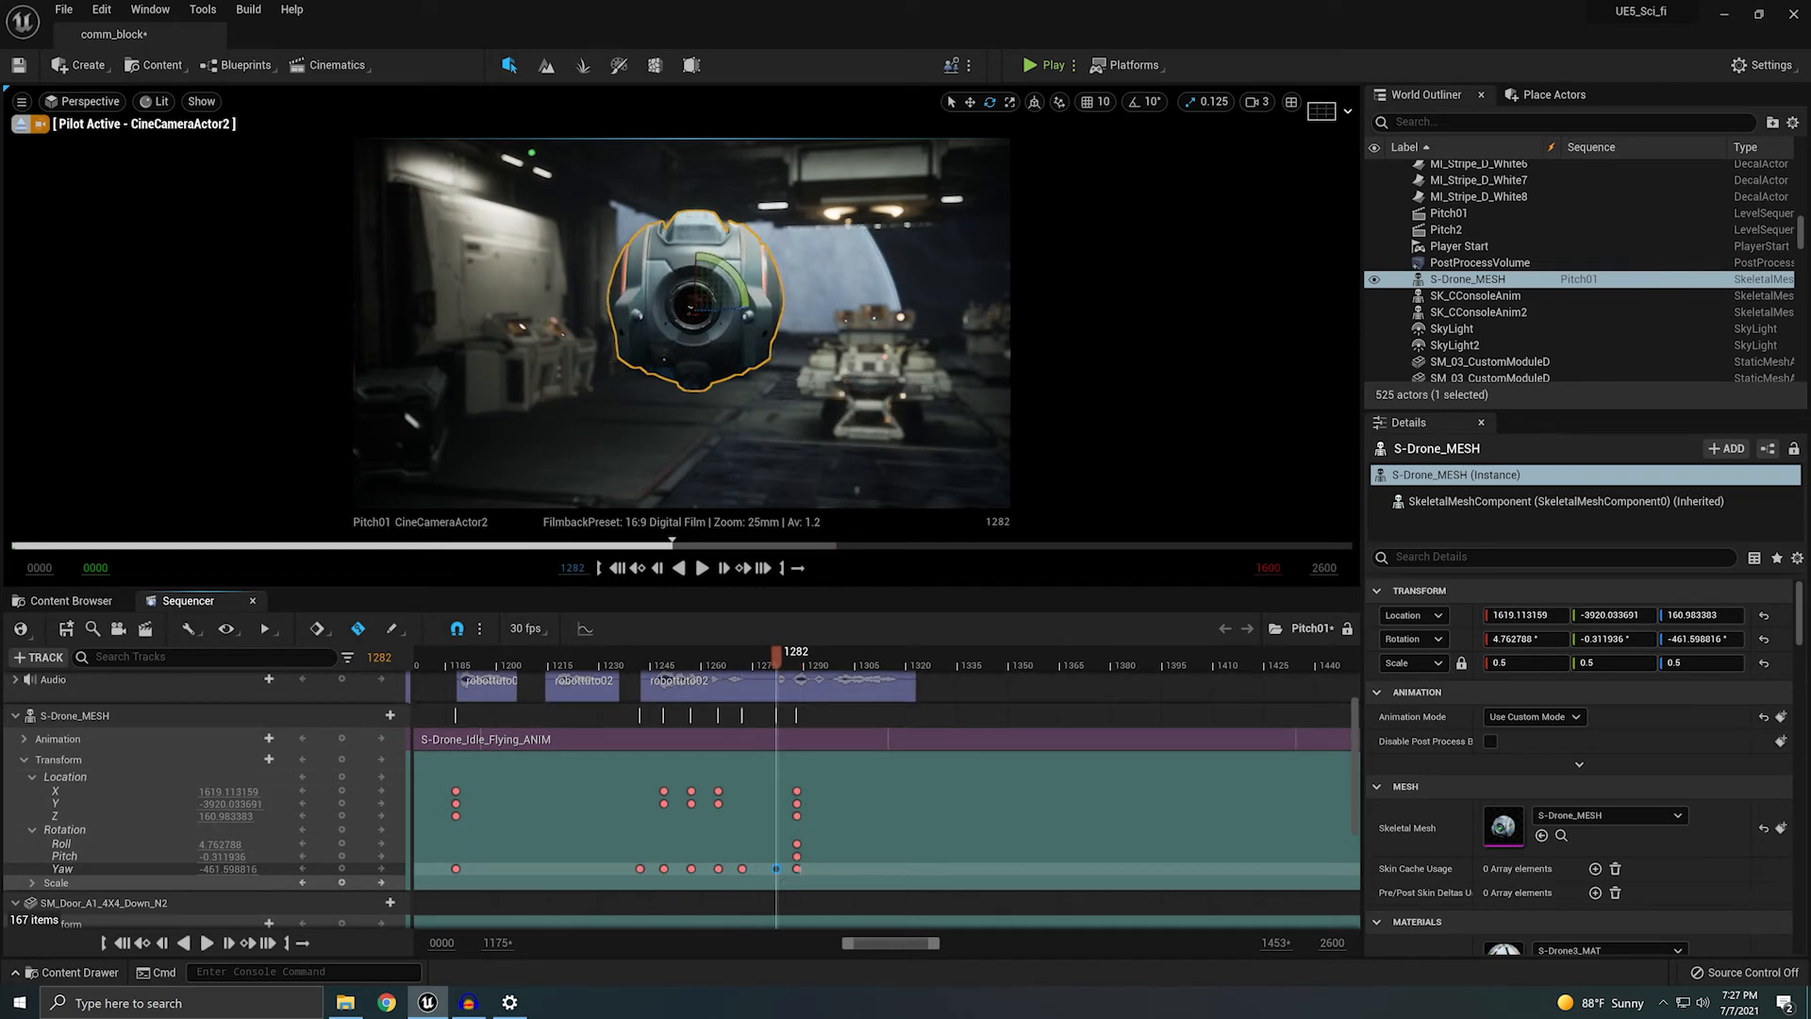
{"action": "left_click_drag", "start_coordinate": [782, 651], "coordinate": [799, 664]}
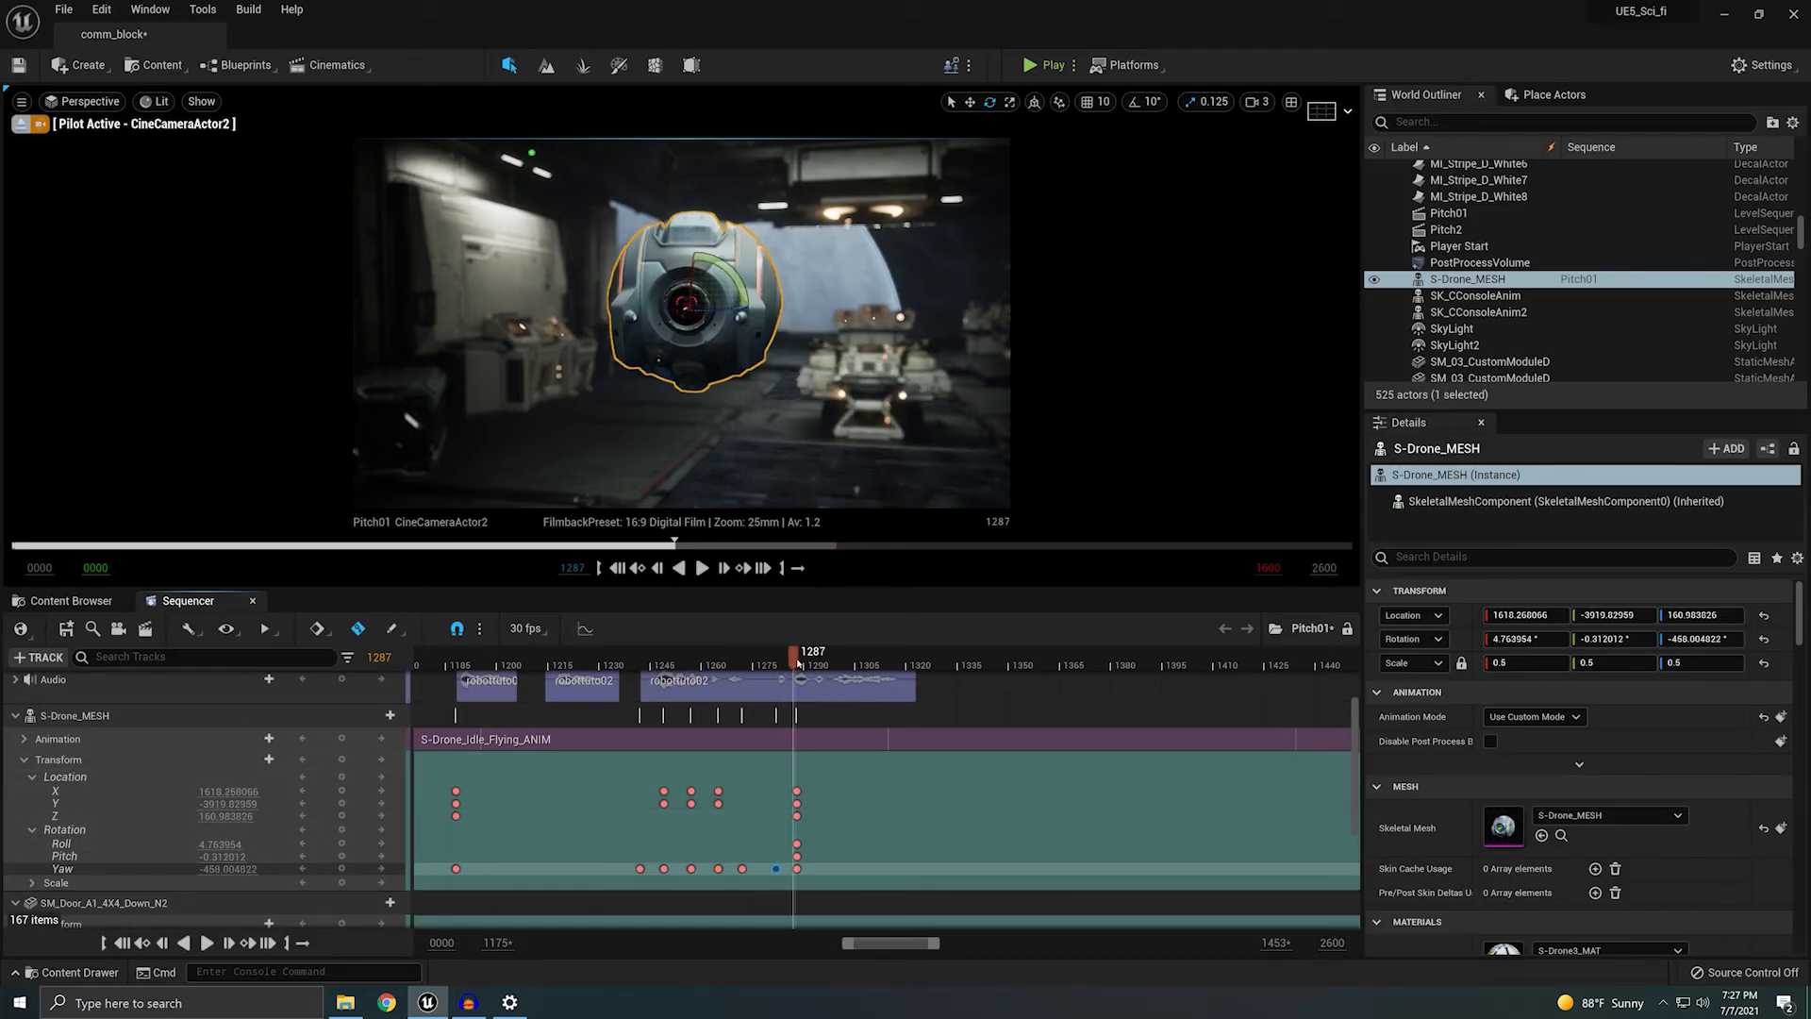
{"action": "left_click_drag", "start_coordinate": [708, 327], "coordinate": [708, 315]}
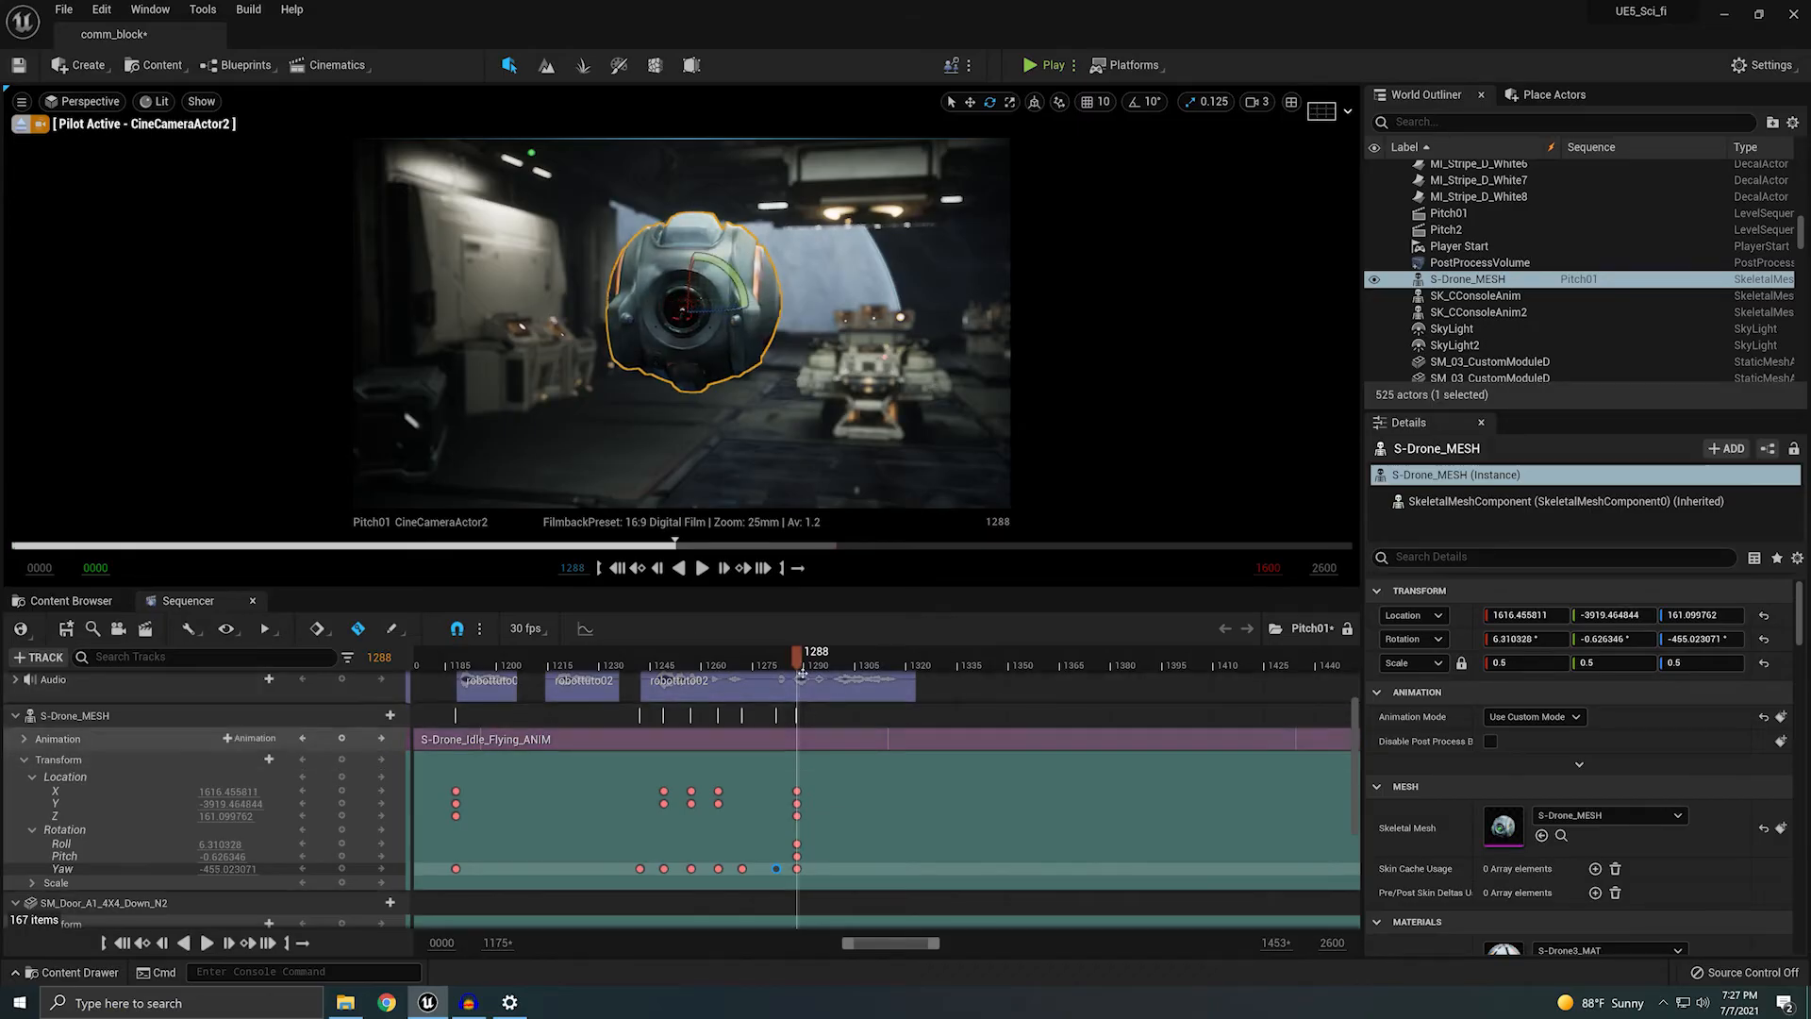
Step: Copy the drone's front-facing Yaw key to frame 1300 and turn the drone to a yaw of about -470° at frame 1313
{"action": "left_click_drag", "start_coordinate": [799, 651], "coordinate": [822, 664]}
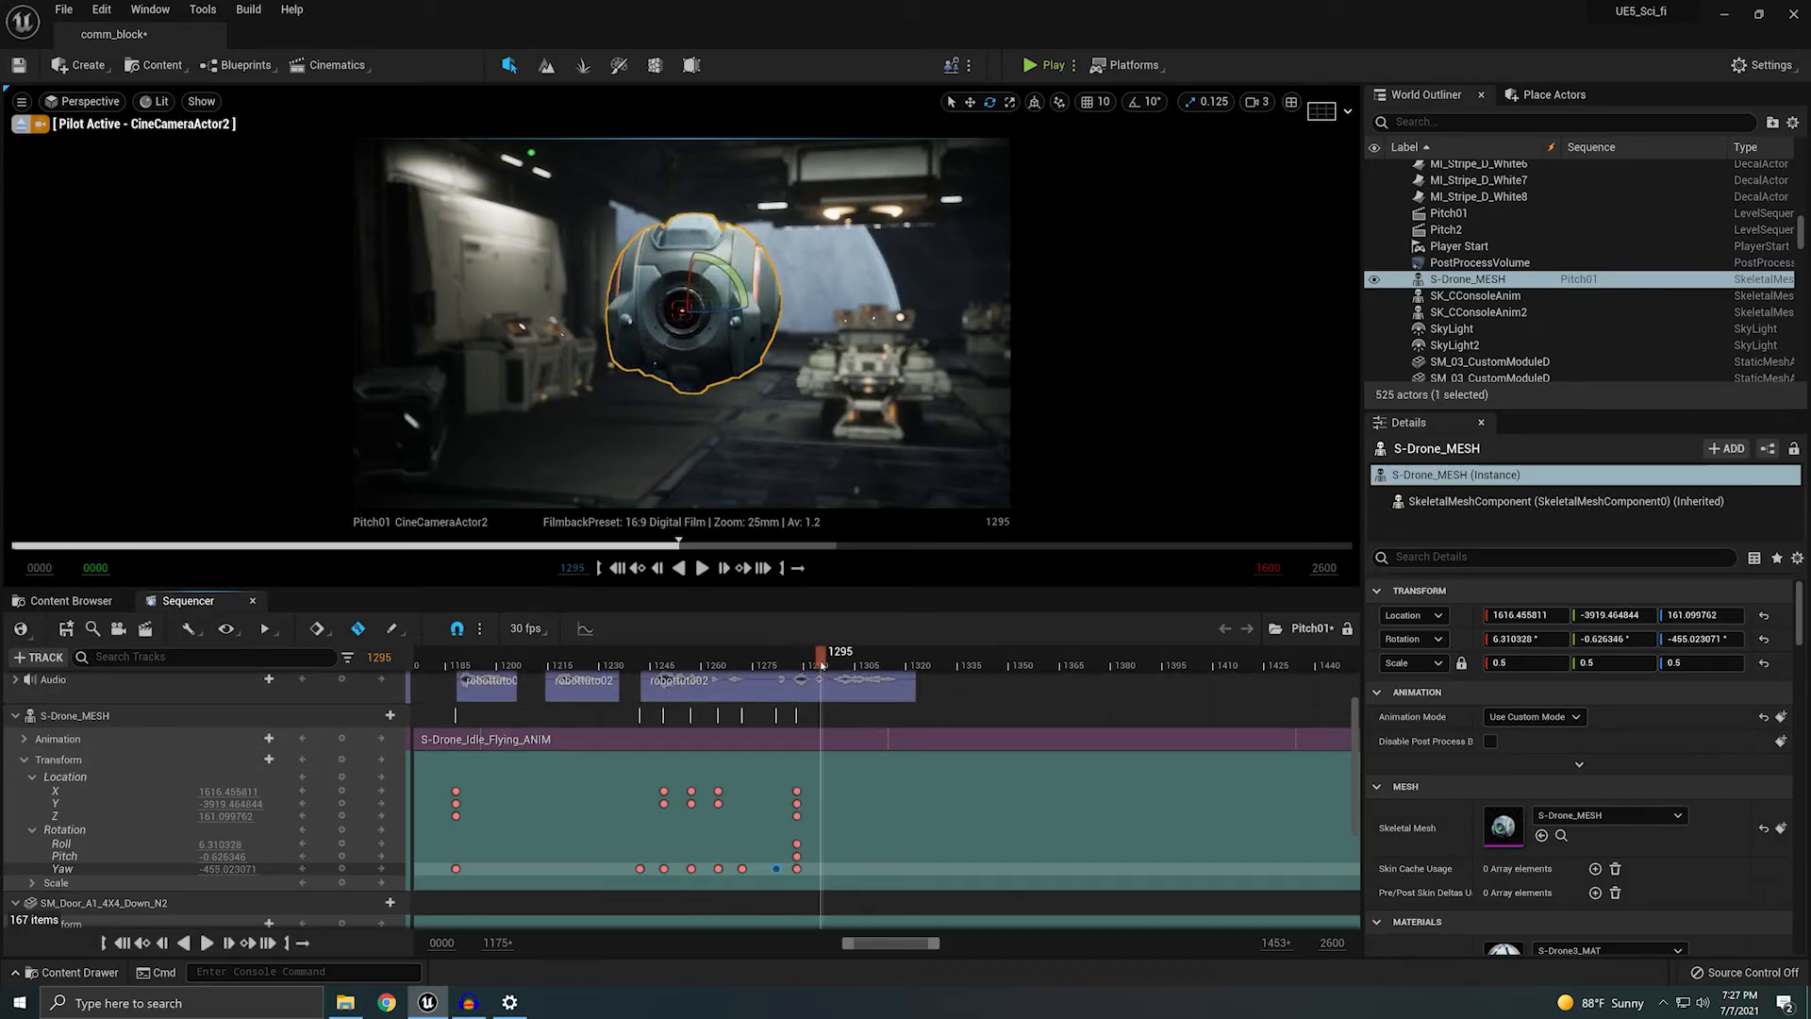
{"action": "left_click_drag", "start_coordinate": [777, 869], "coordinate": [817, 876]}
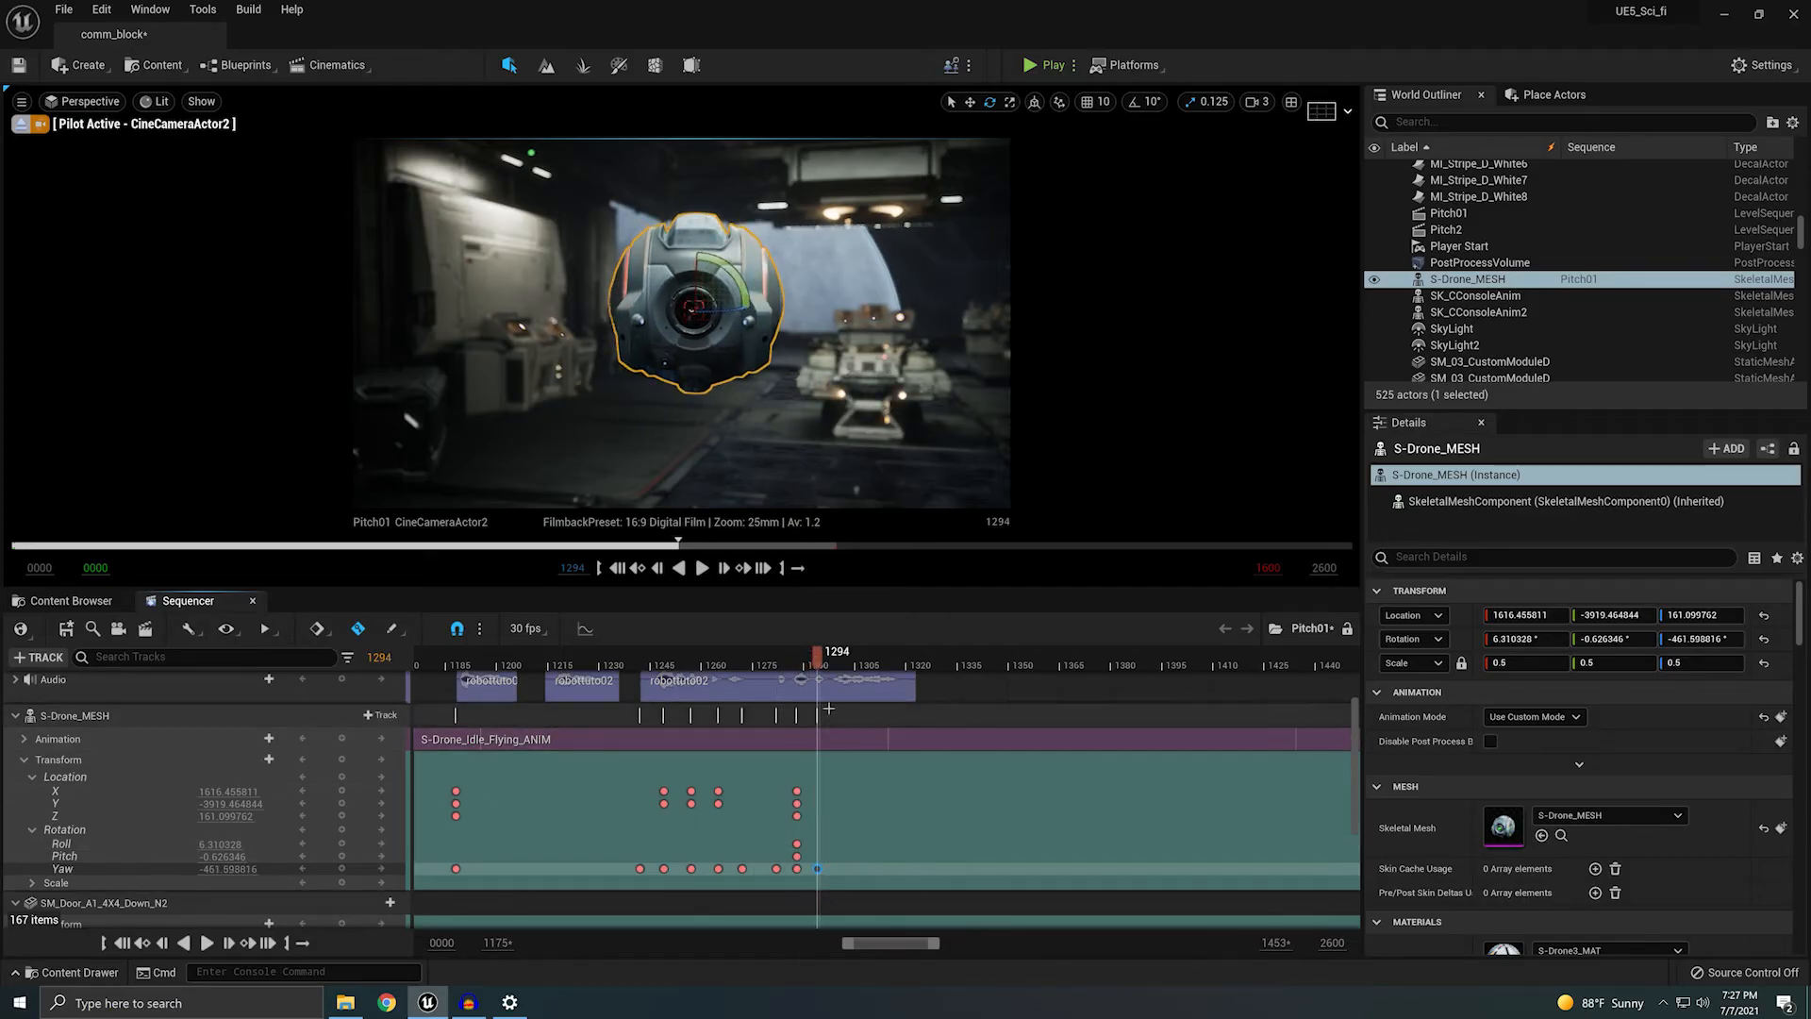
{"action": "left_click_drag", "start_coordinate": [817, 869], "coordinate": [834, 874]}
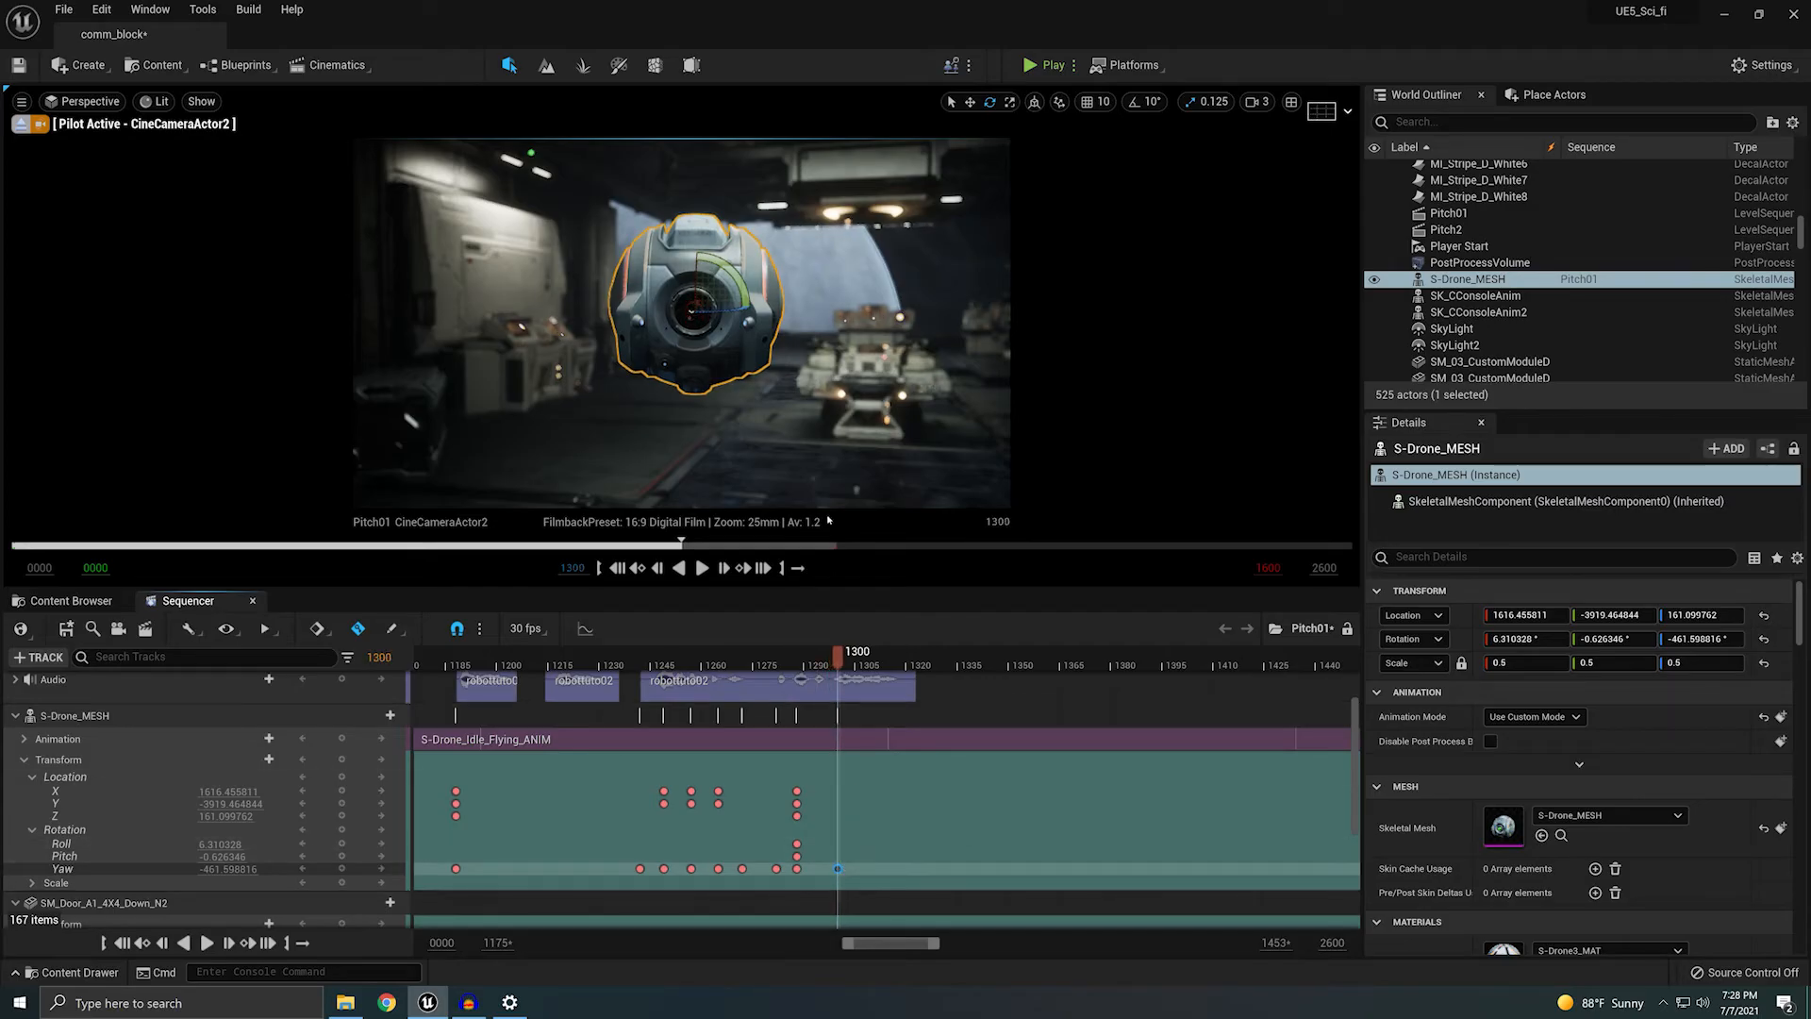
{"action": "left_click_drag", "start_coordinate": [840, 659], "coordinate": [885, 686]}
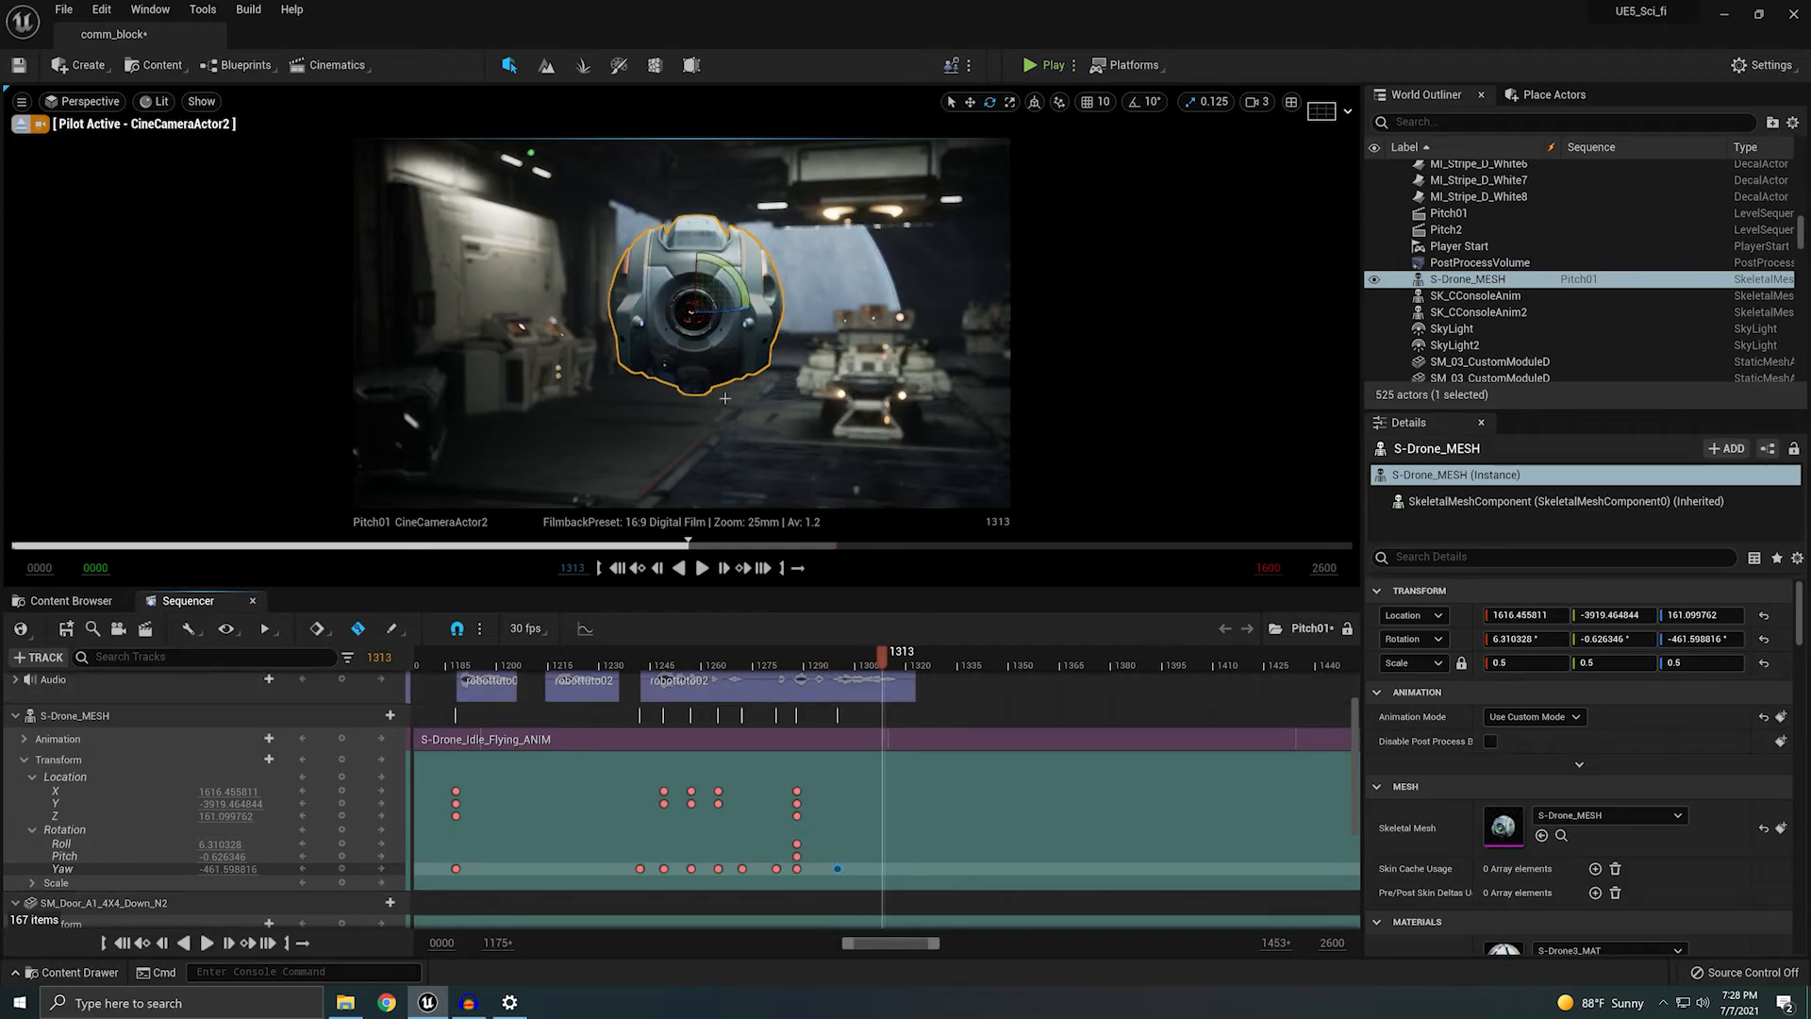
{"action": "left_click_drag", "start_coordinate": [724, 325], "coordinate": [706, 324]}
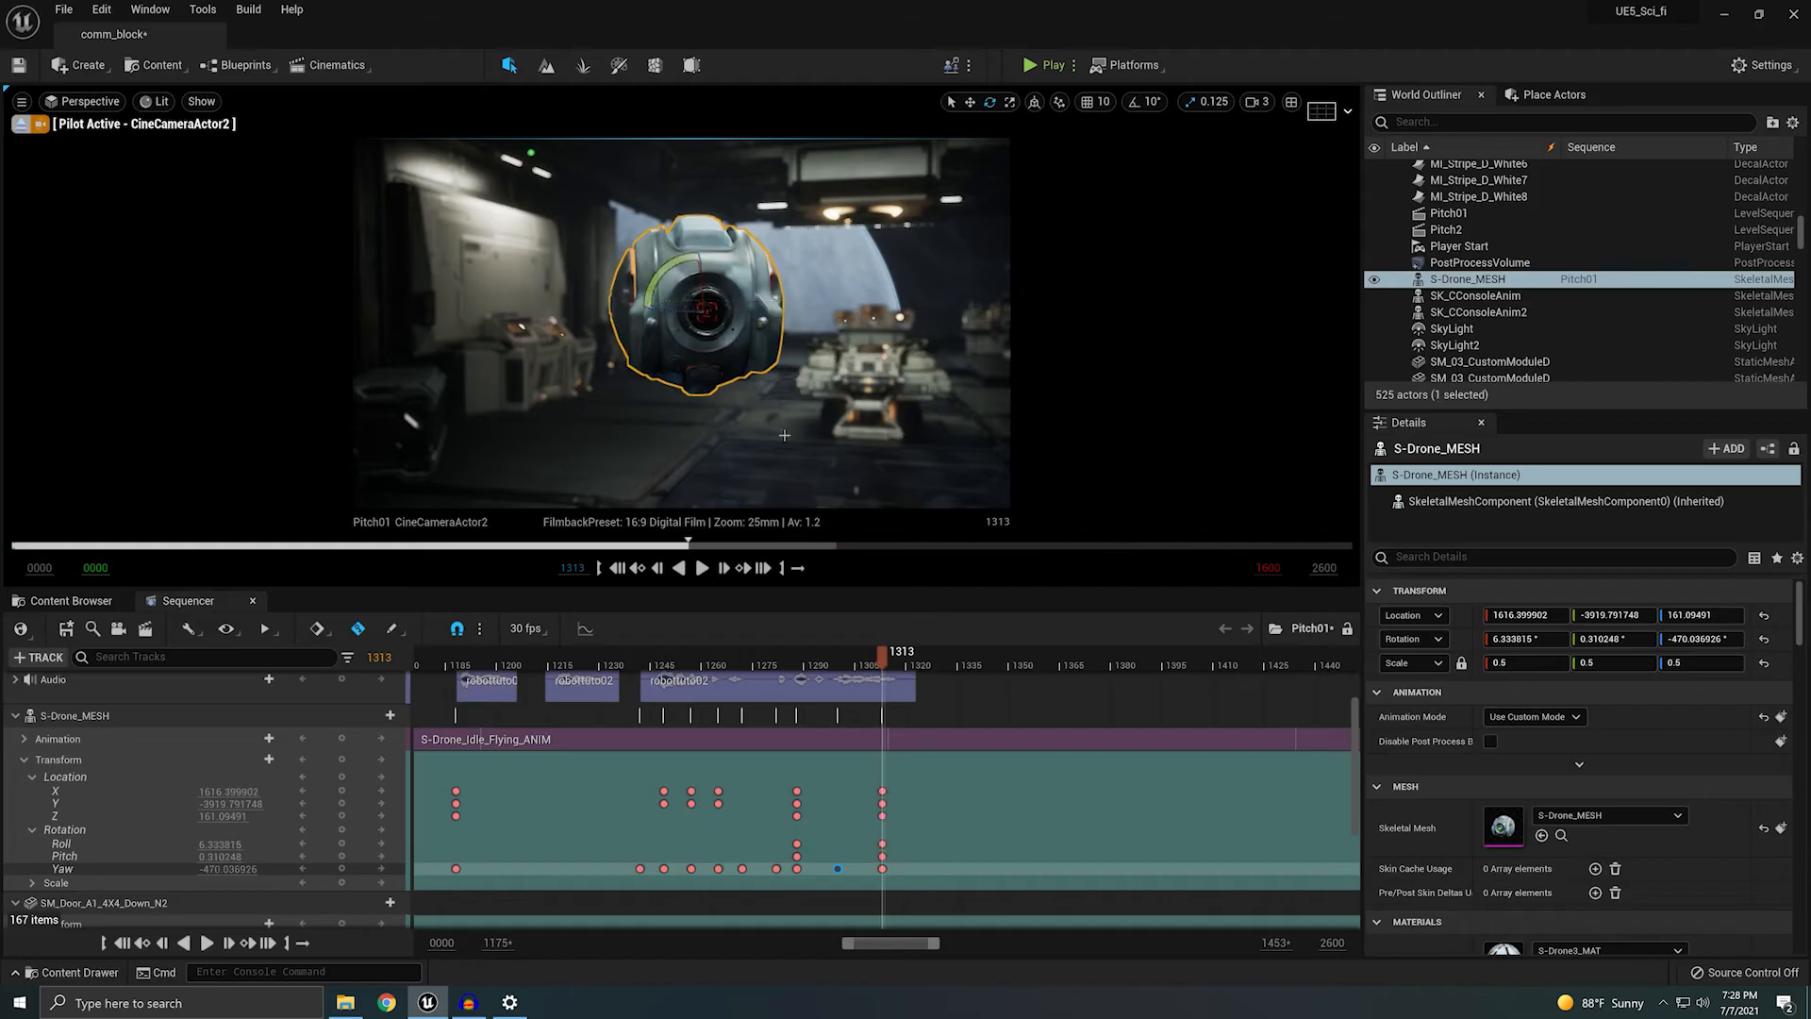
Step: Play the turns from frame 1226, and move the drone's Yaw key at frame 1300 to 1313 and its last turn keys to about frame 1340
{"action": "left_click_drag", "start_coordinate": [883, 659], "coordinate": [585, 732]}
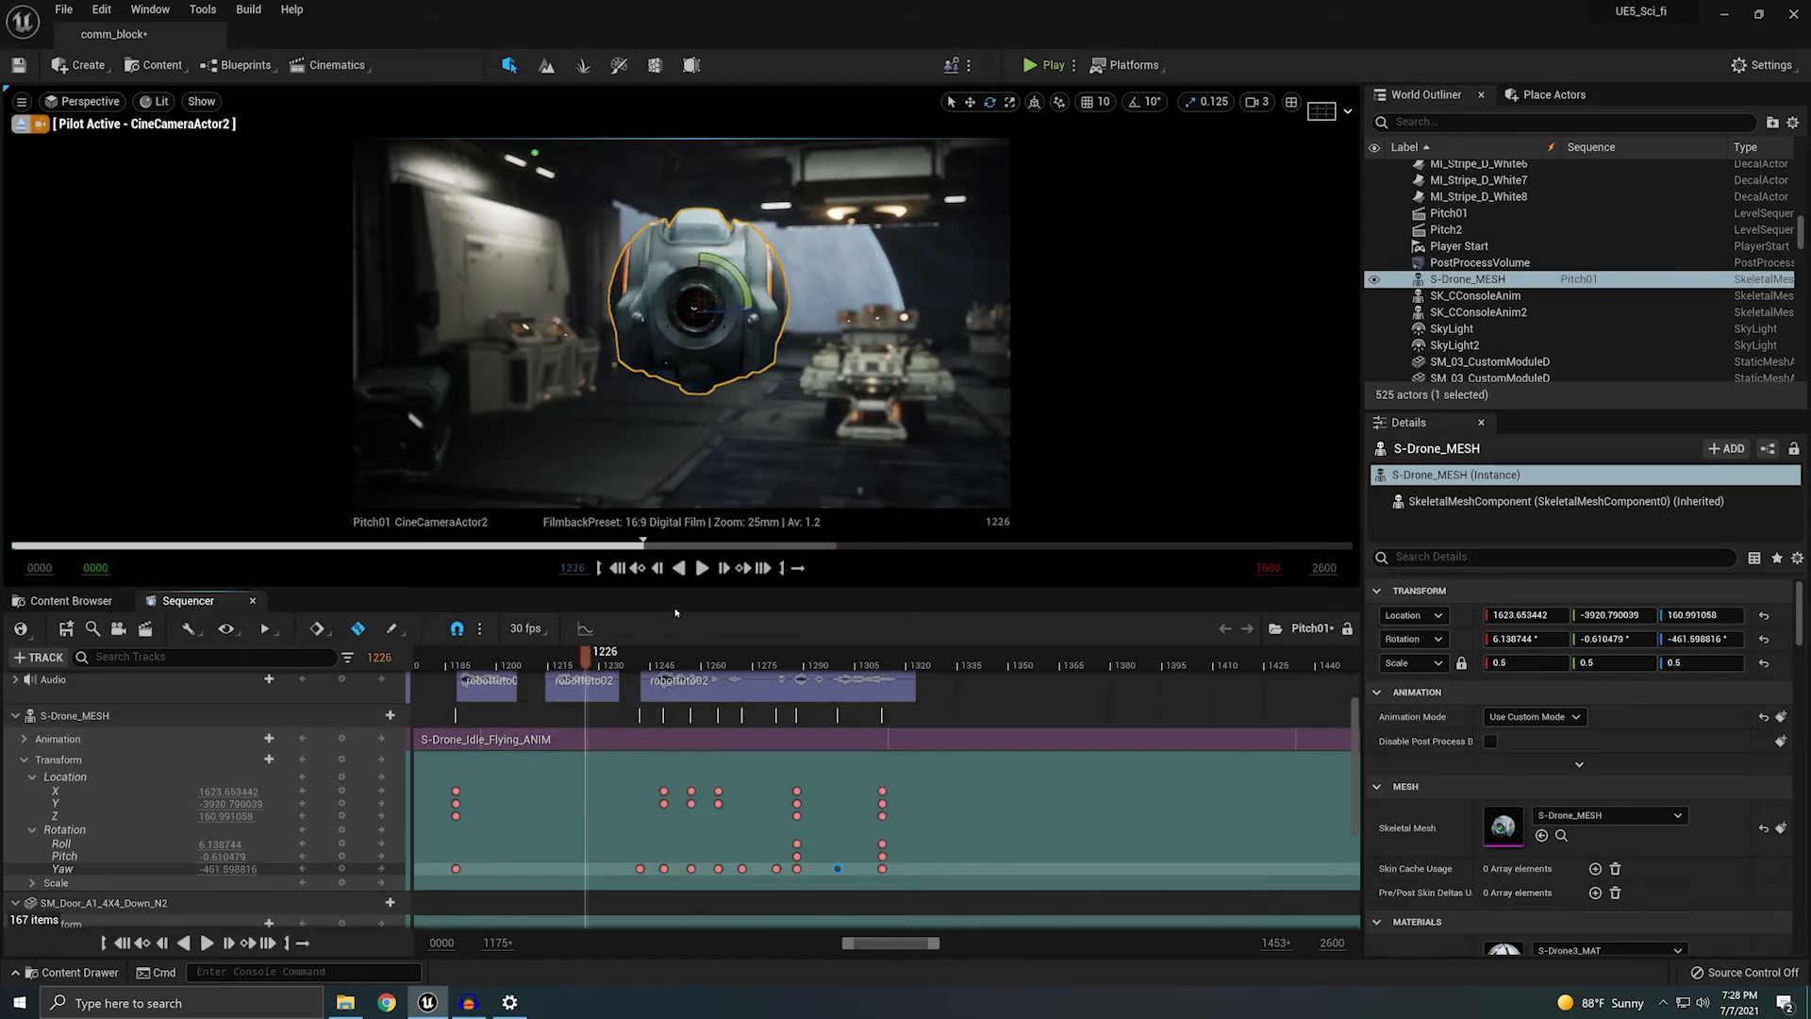
{"action": "left_click", "coordinate": [701, 568]}
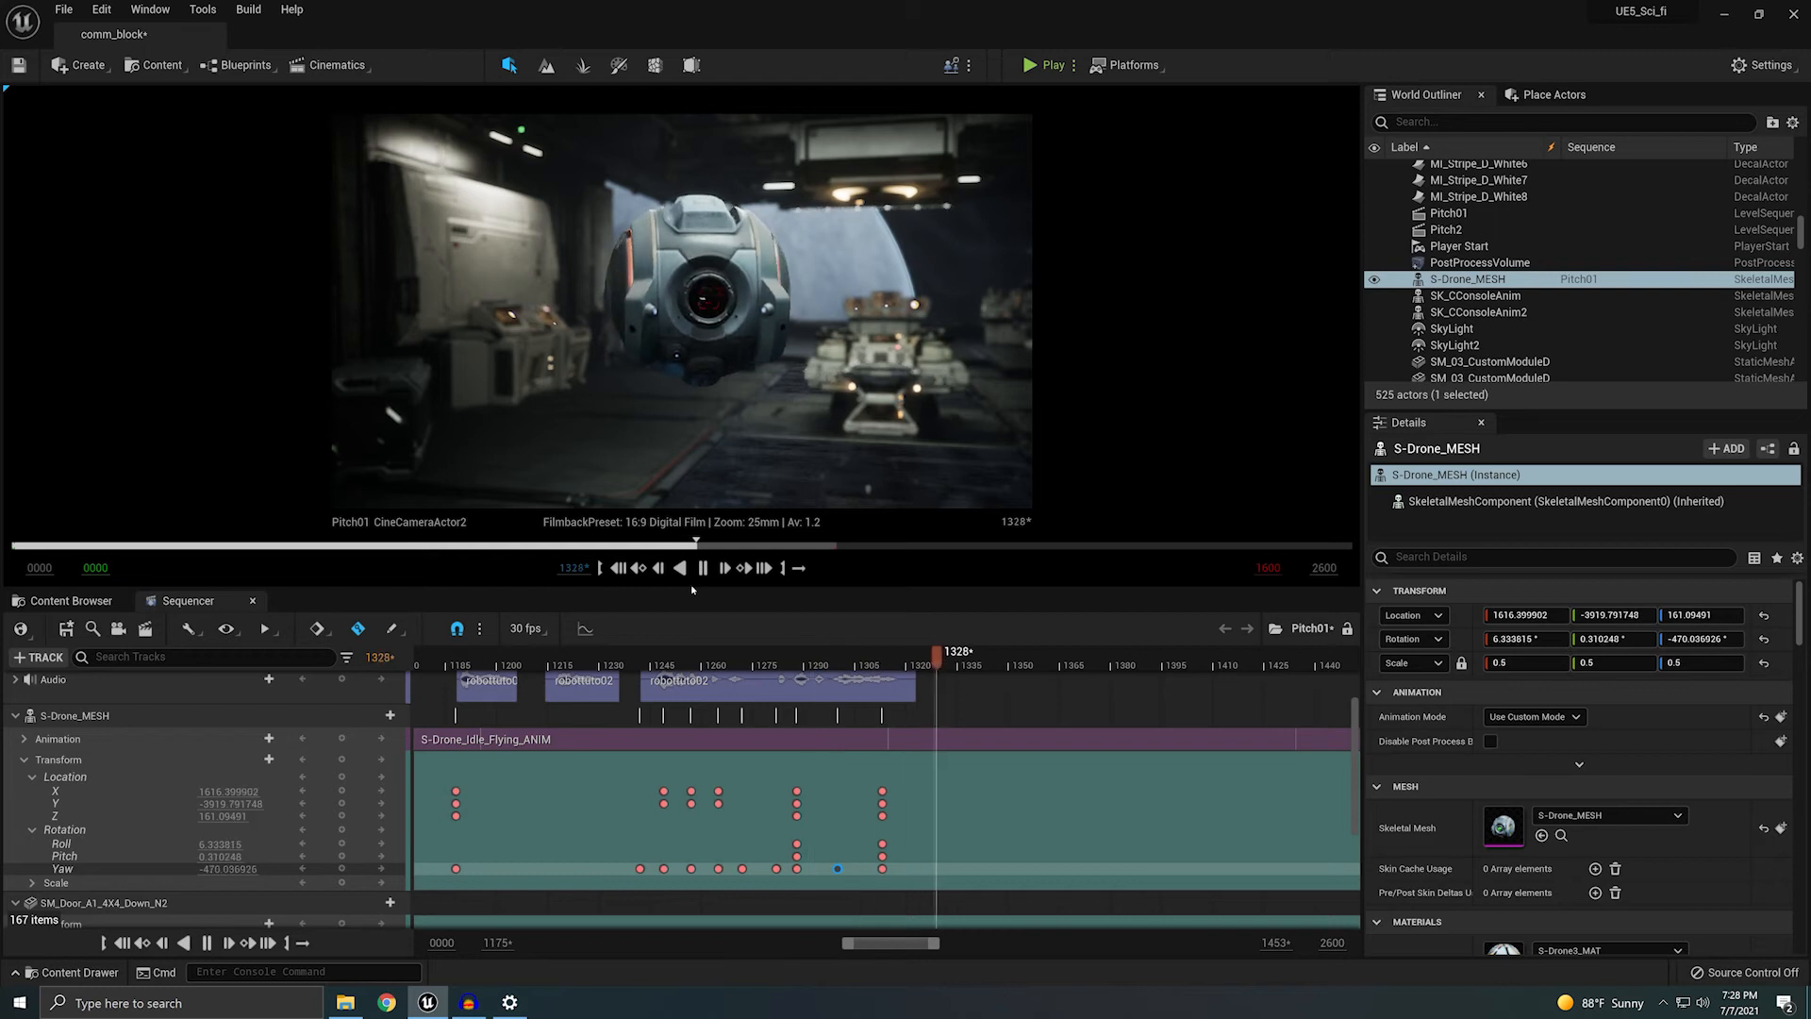
{"action": "left_click", "coordinate": [700, 568]}
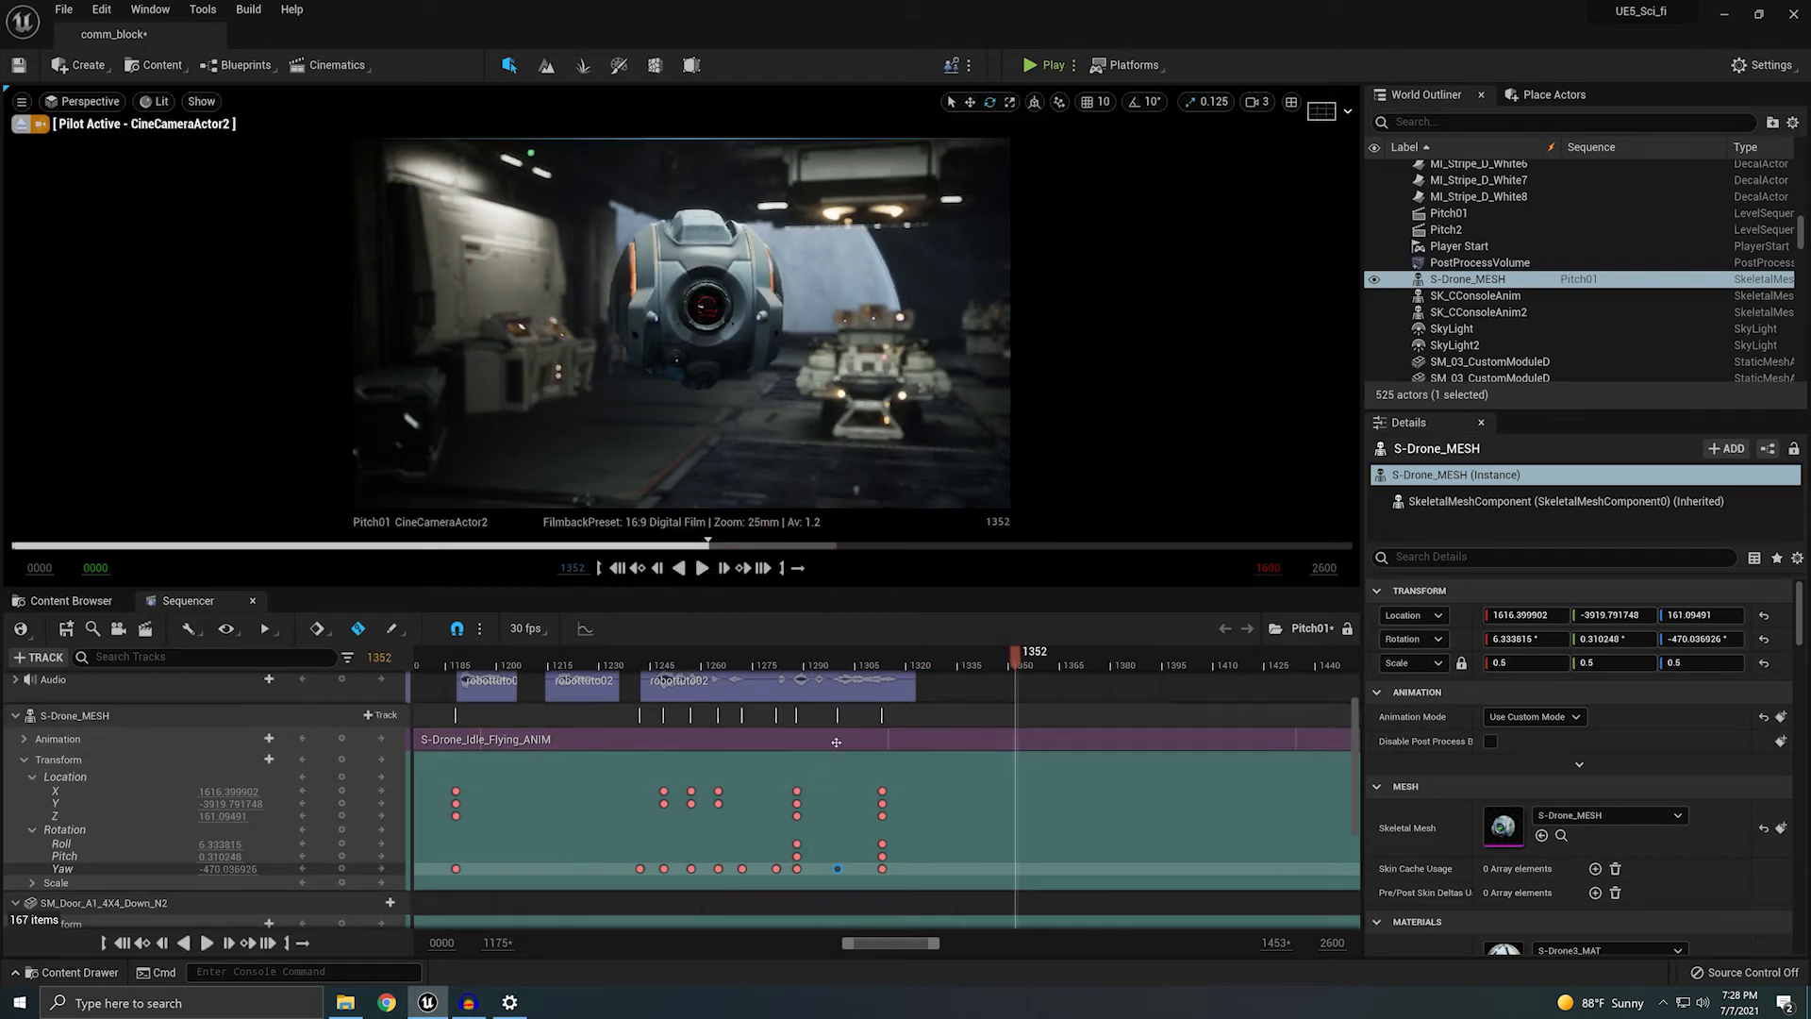
{"action": "left_click_drag", "start_coordinate": [822, 773], "coordinate": [897, 883]}
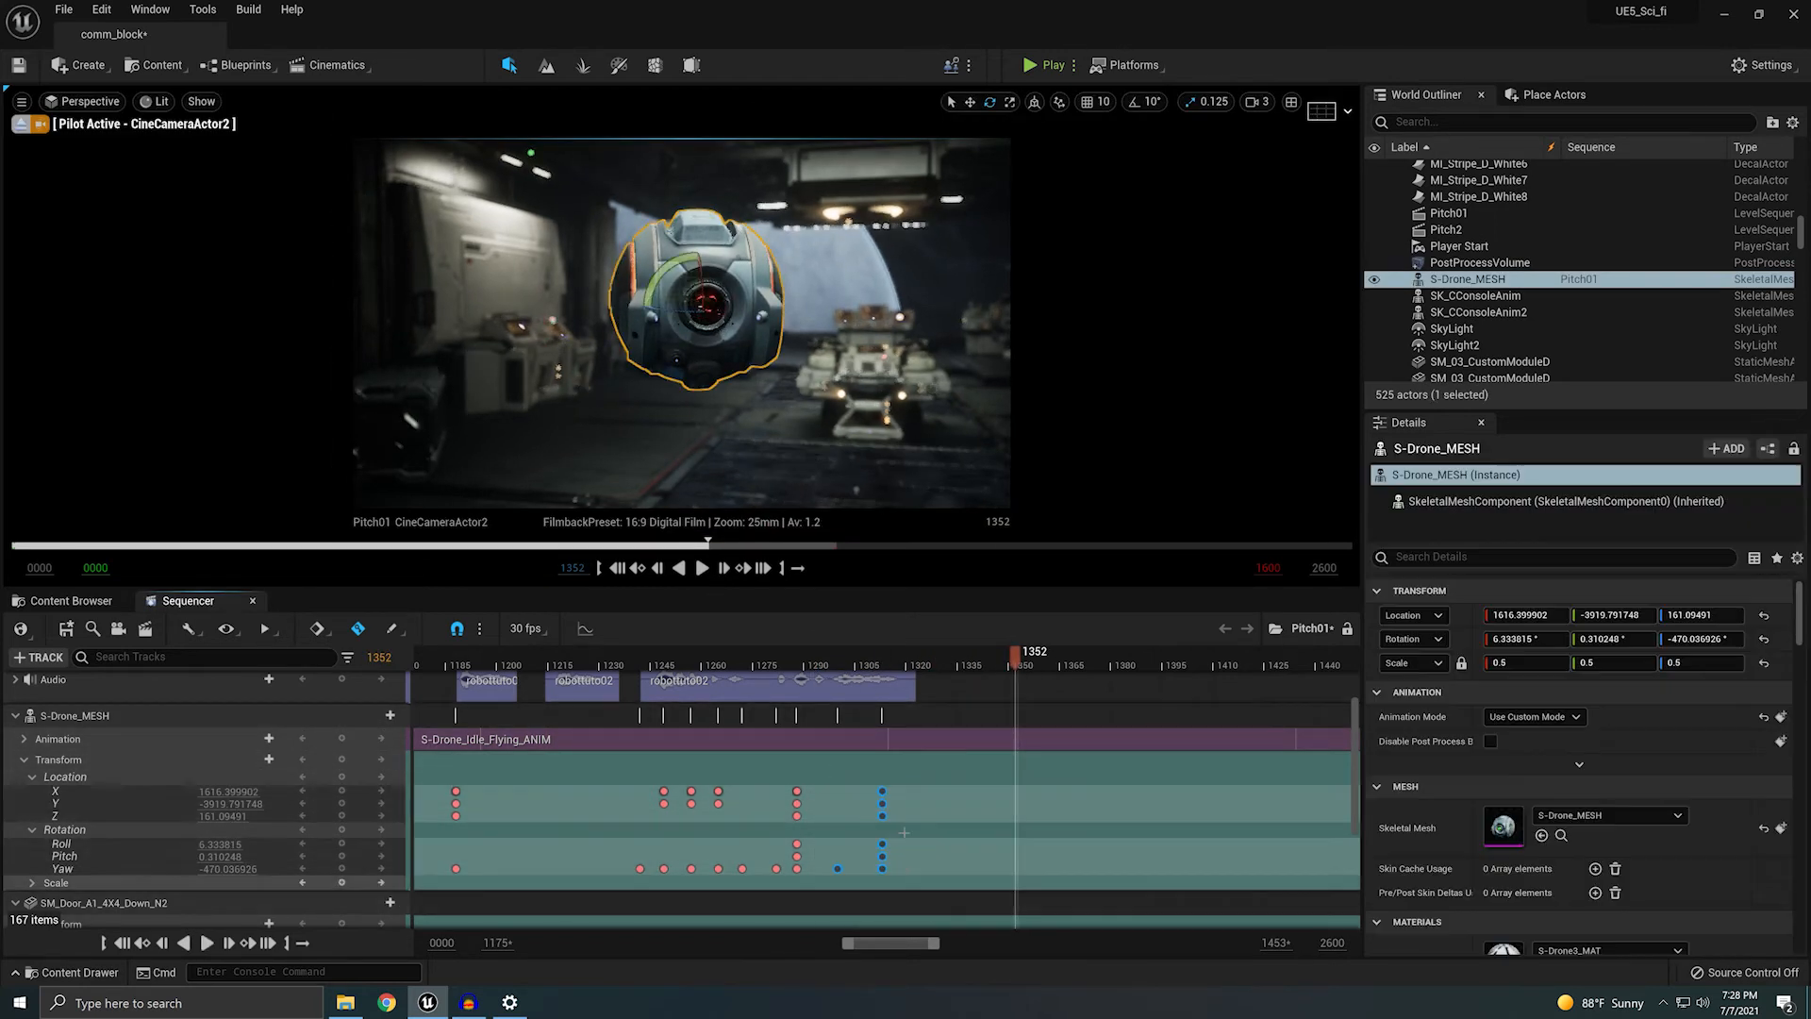
{"action": "left_click_drag", "start_coordinate": [887, 795], "coordinate": [983, 808]}
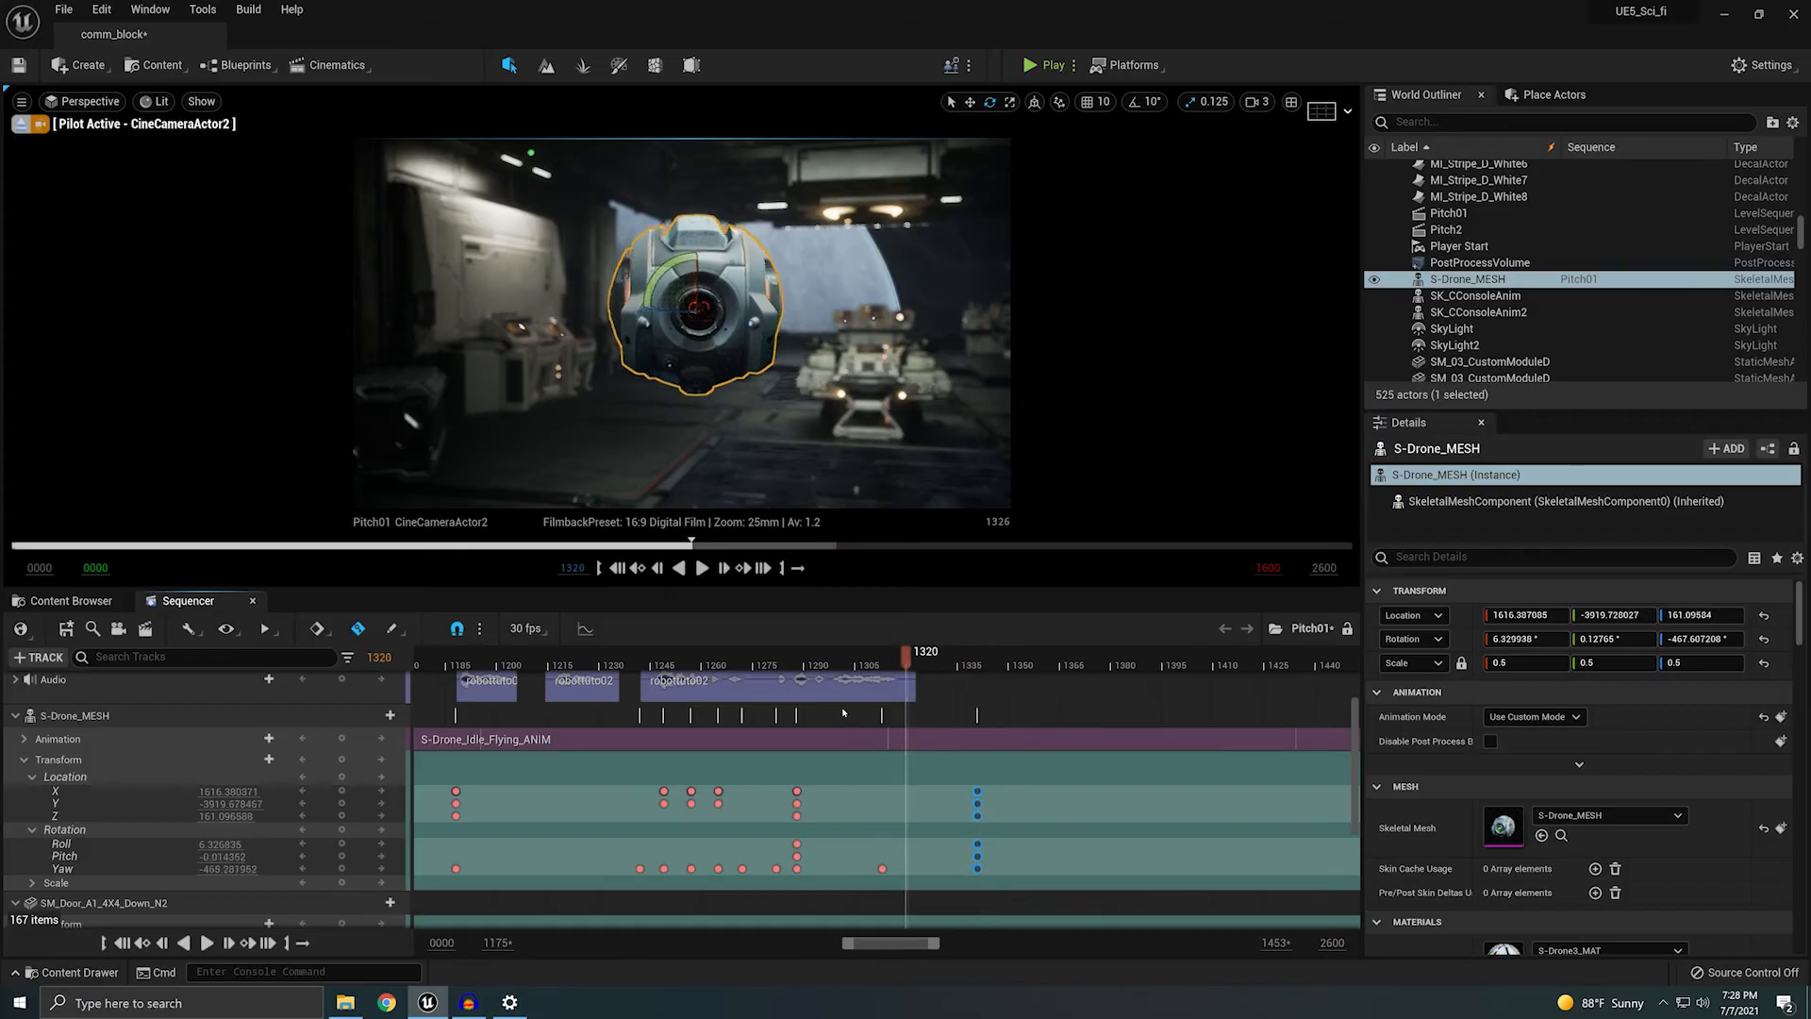
Step: Try a stronger tilt of the drone at frame 1249, undo it, and key the drone's rotation at frame 1242
{"action": "left_click_drag", "start_coordinate": [844, 714], "coordinate": [660, 777]}
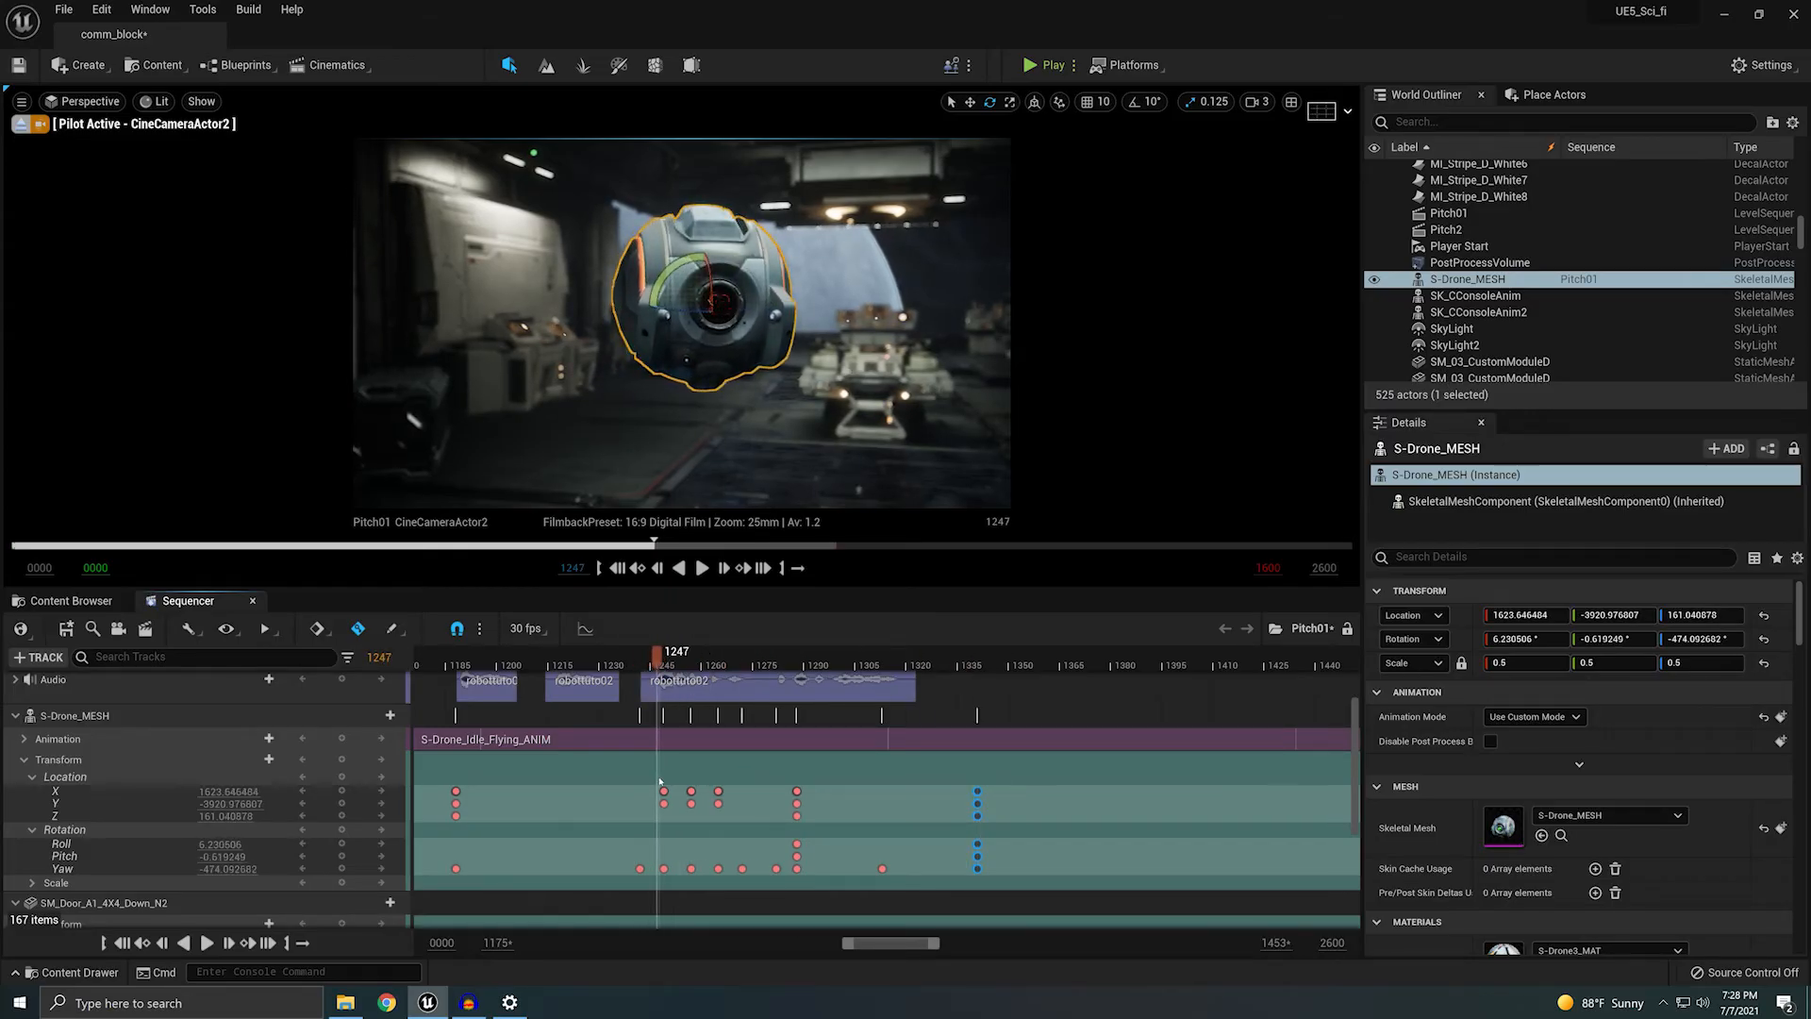
{"action": "left_click_drag", "start_coordinate": [661, 779], "coordinate": [665, 778]}
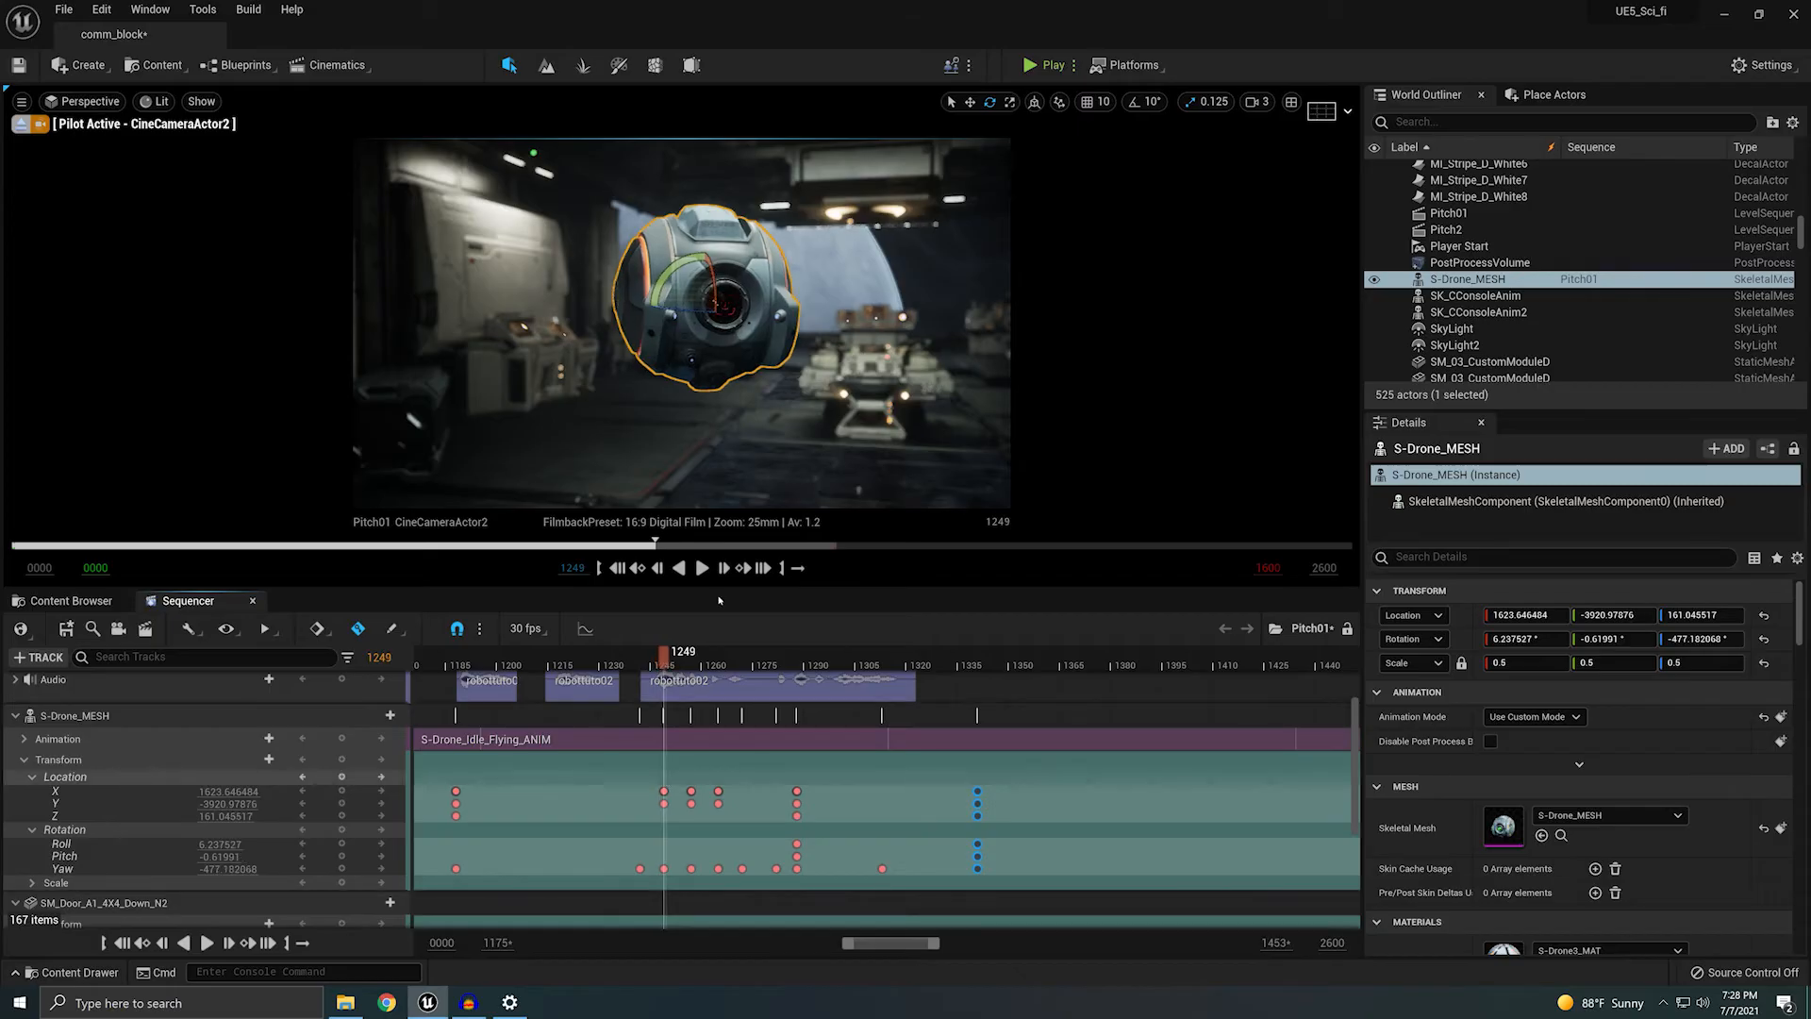
{"action": "left_click_drag", "start_coordinate": [723, 296], "coordinate": [722, 277]}
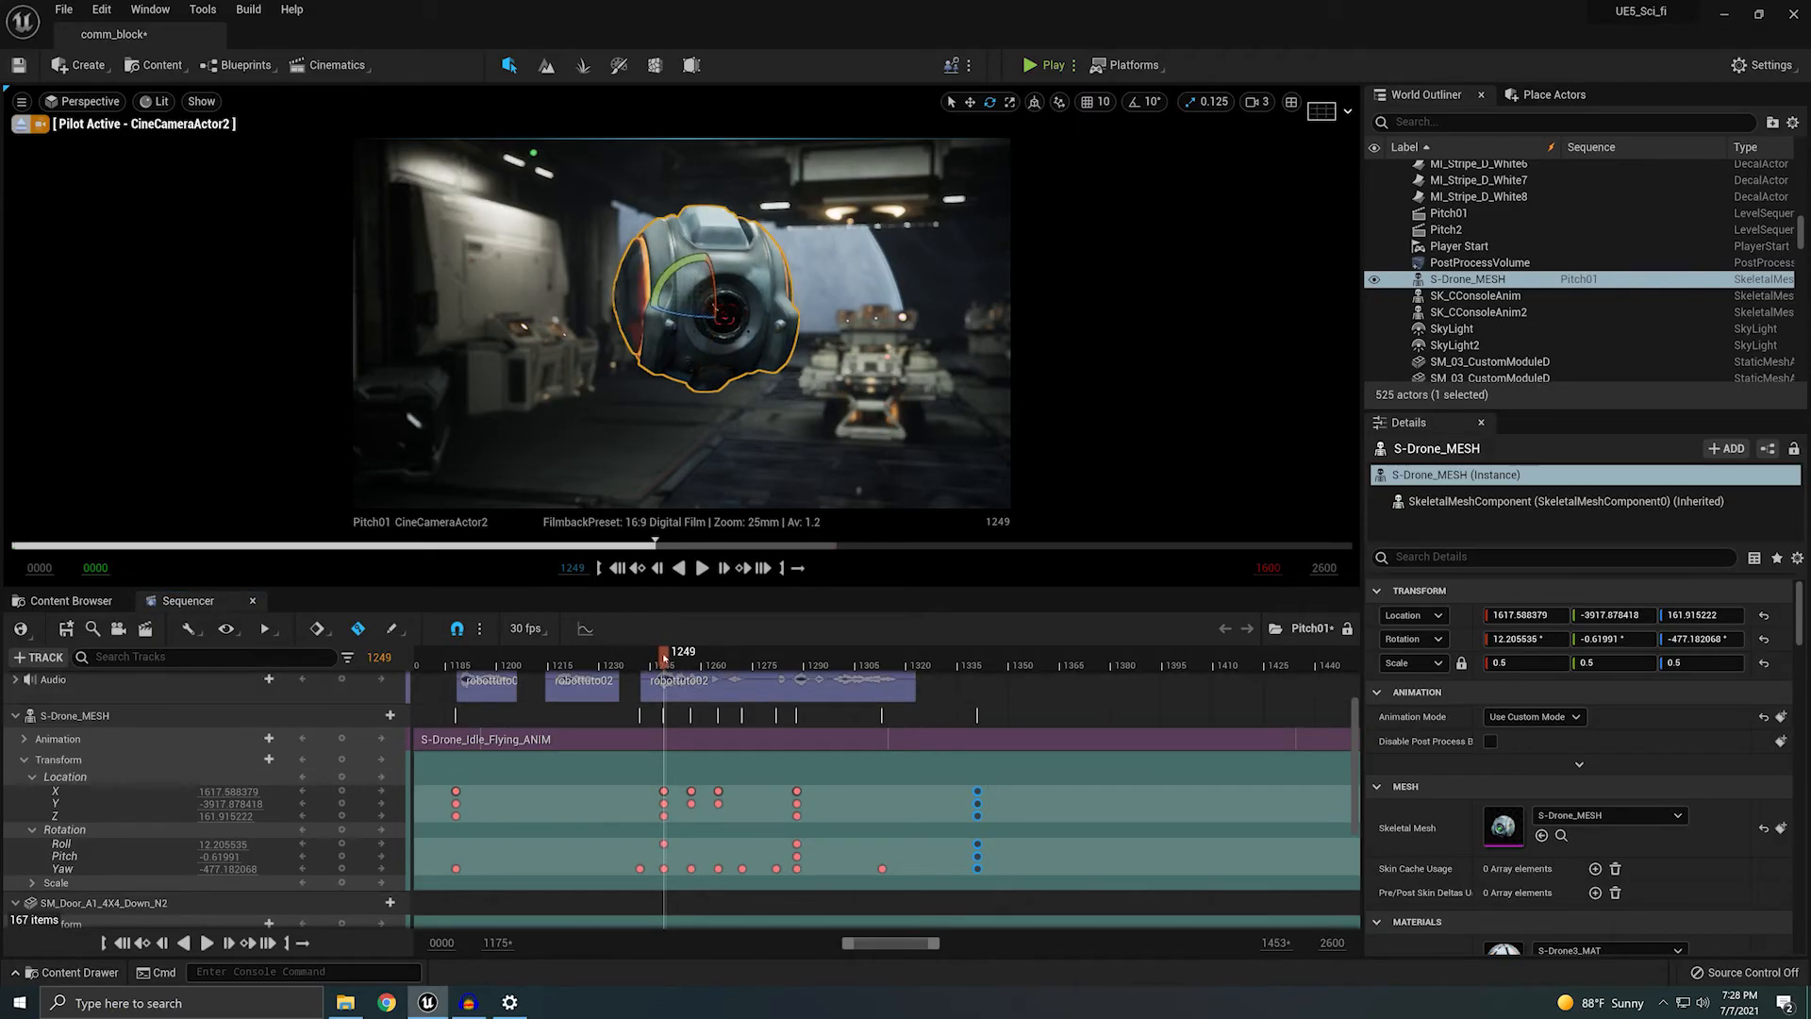
{"action": "left_click_drag", "start_coordinate": [664, 660], "coordinate": [635, 663]}
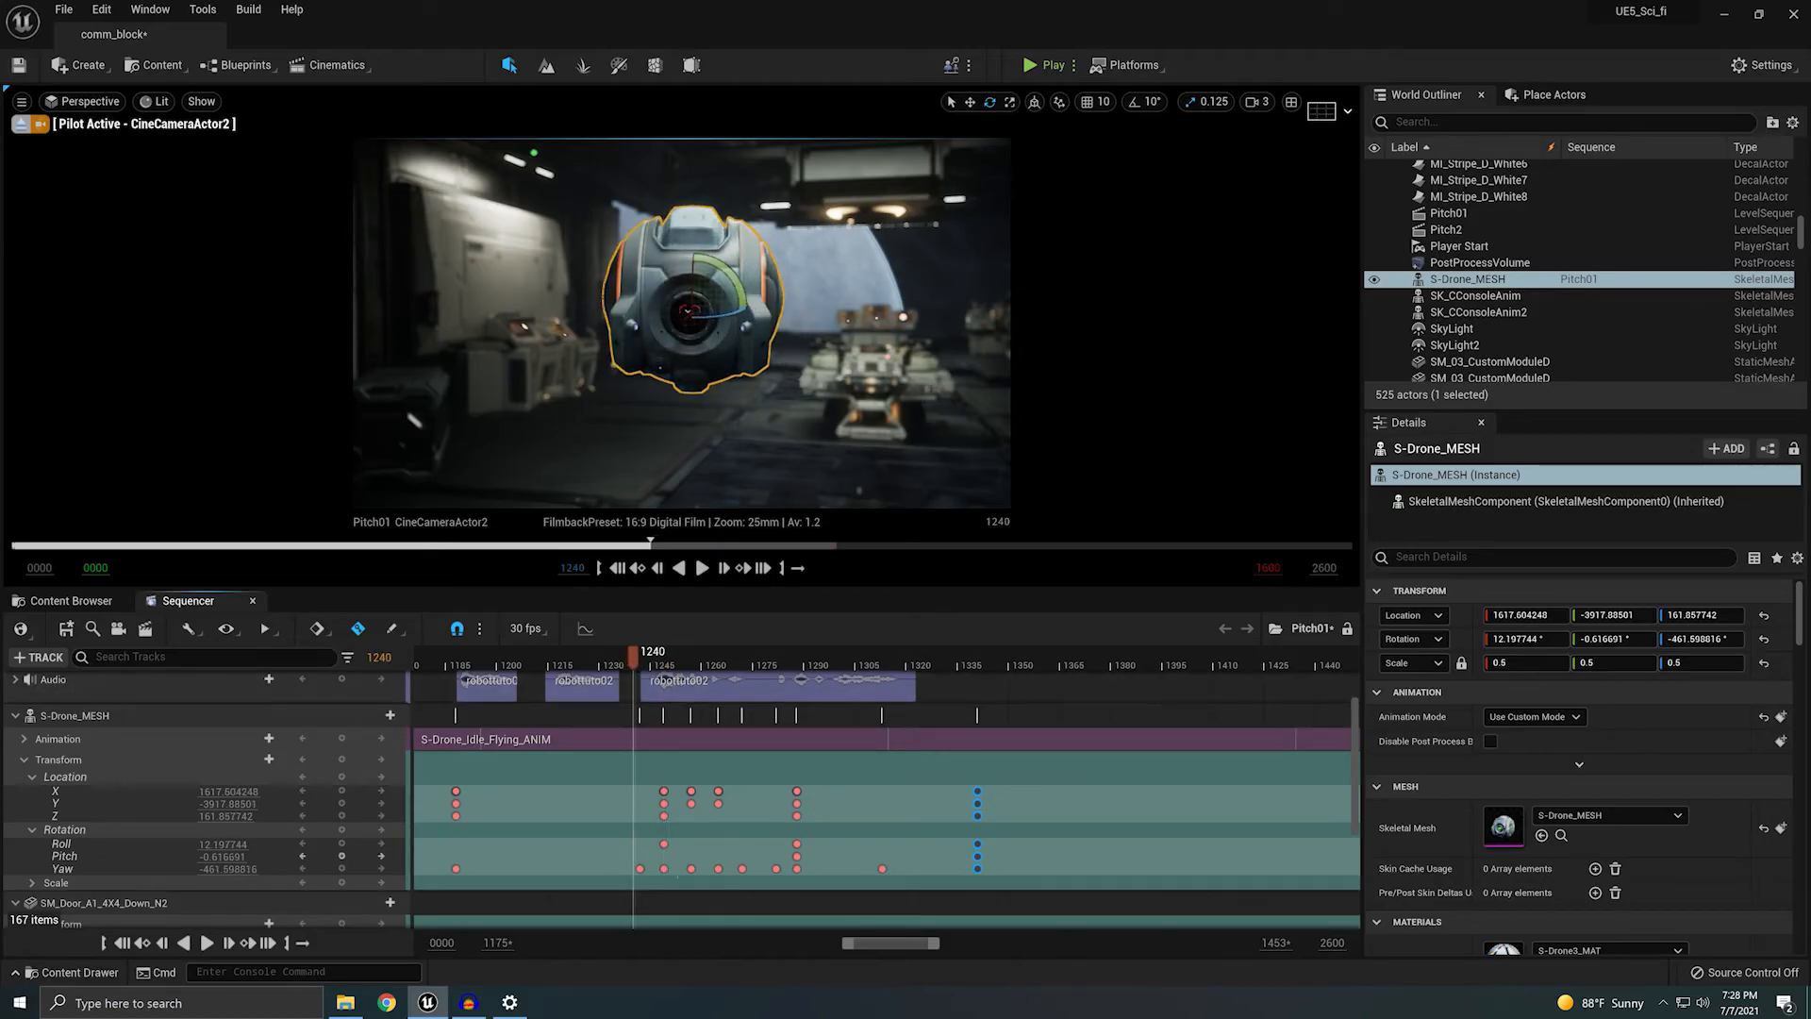
{"action": "left_click", "coordinate": [640, 869]}
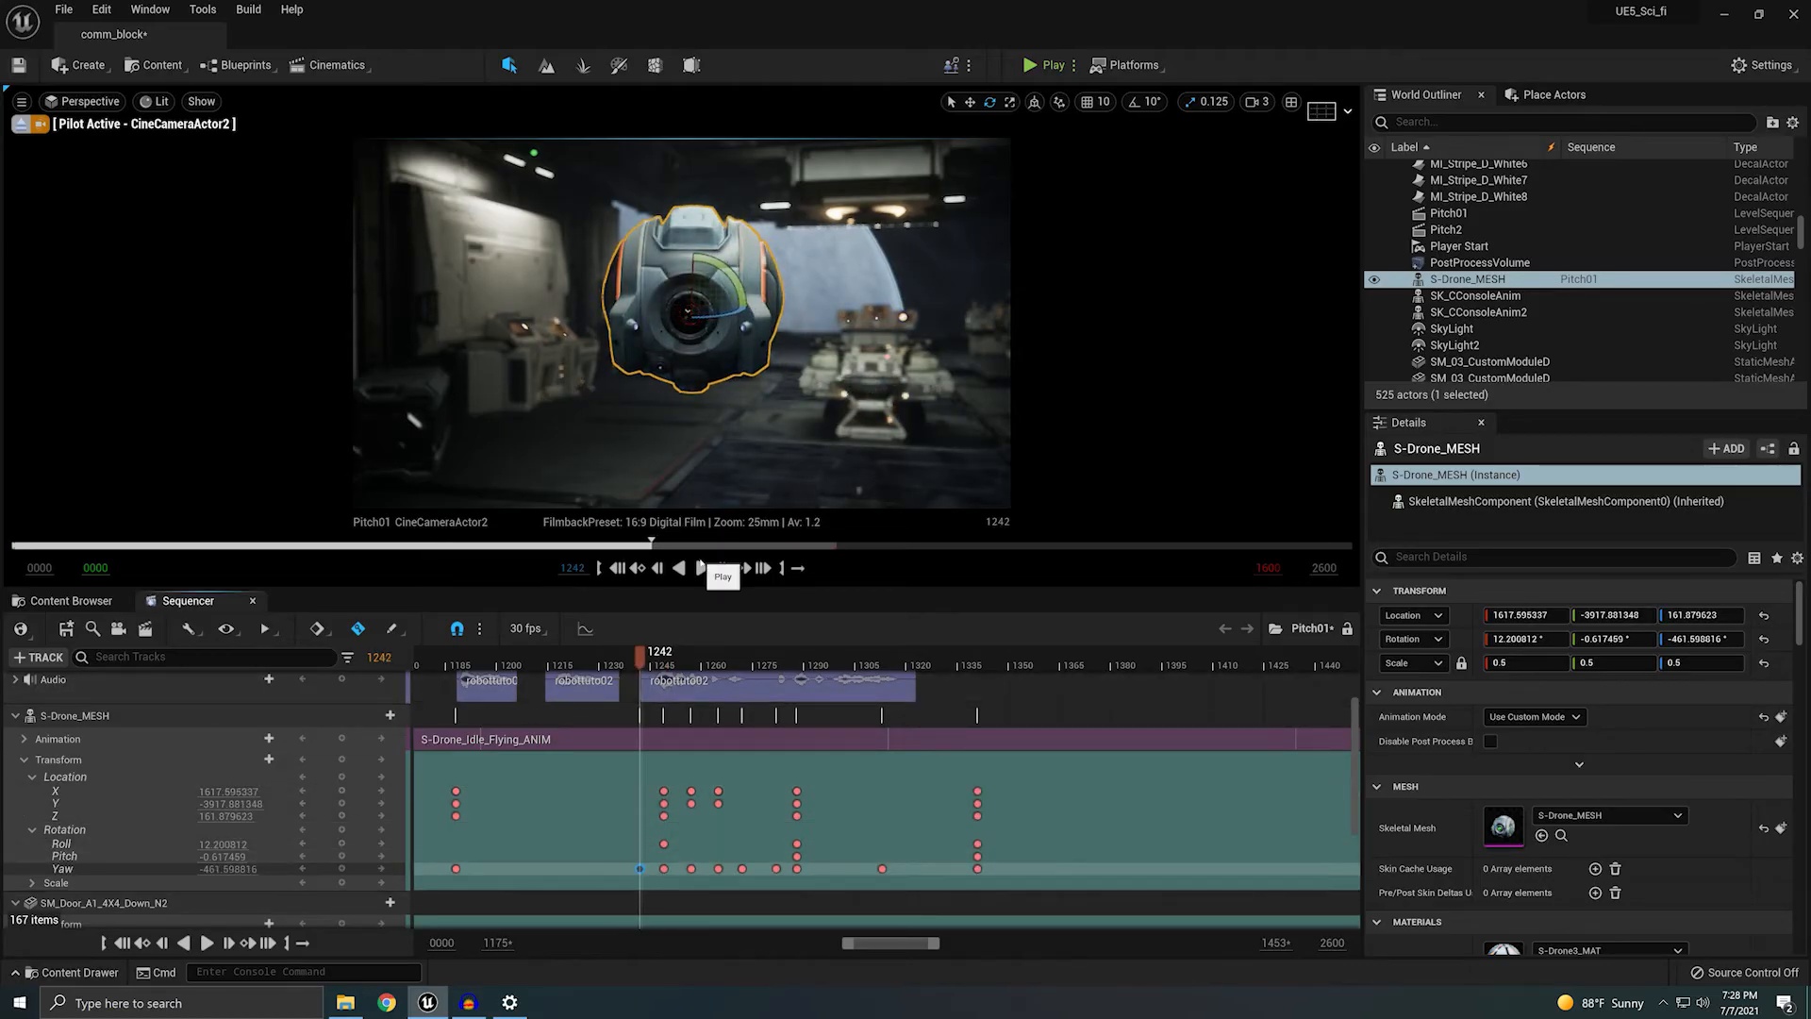
{"action": "key", "text": "ctrl+z"}
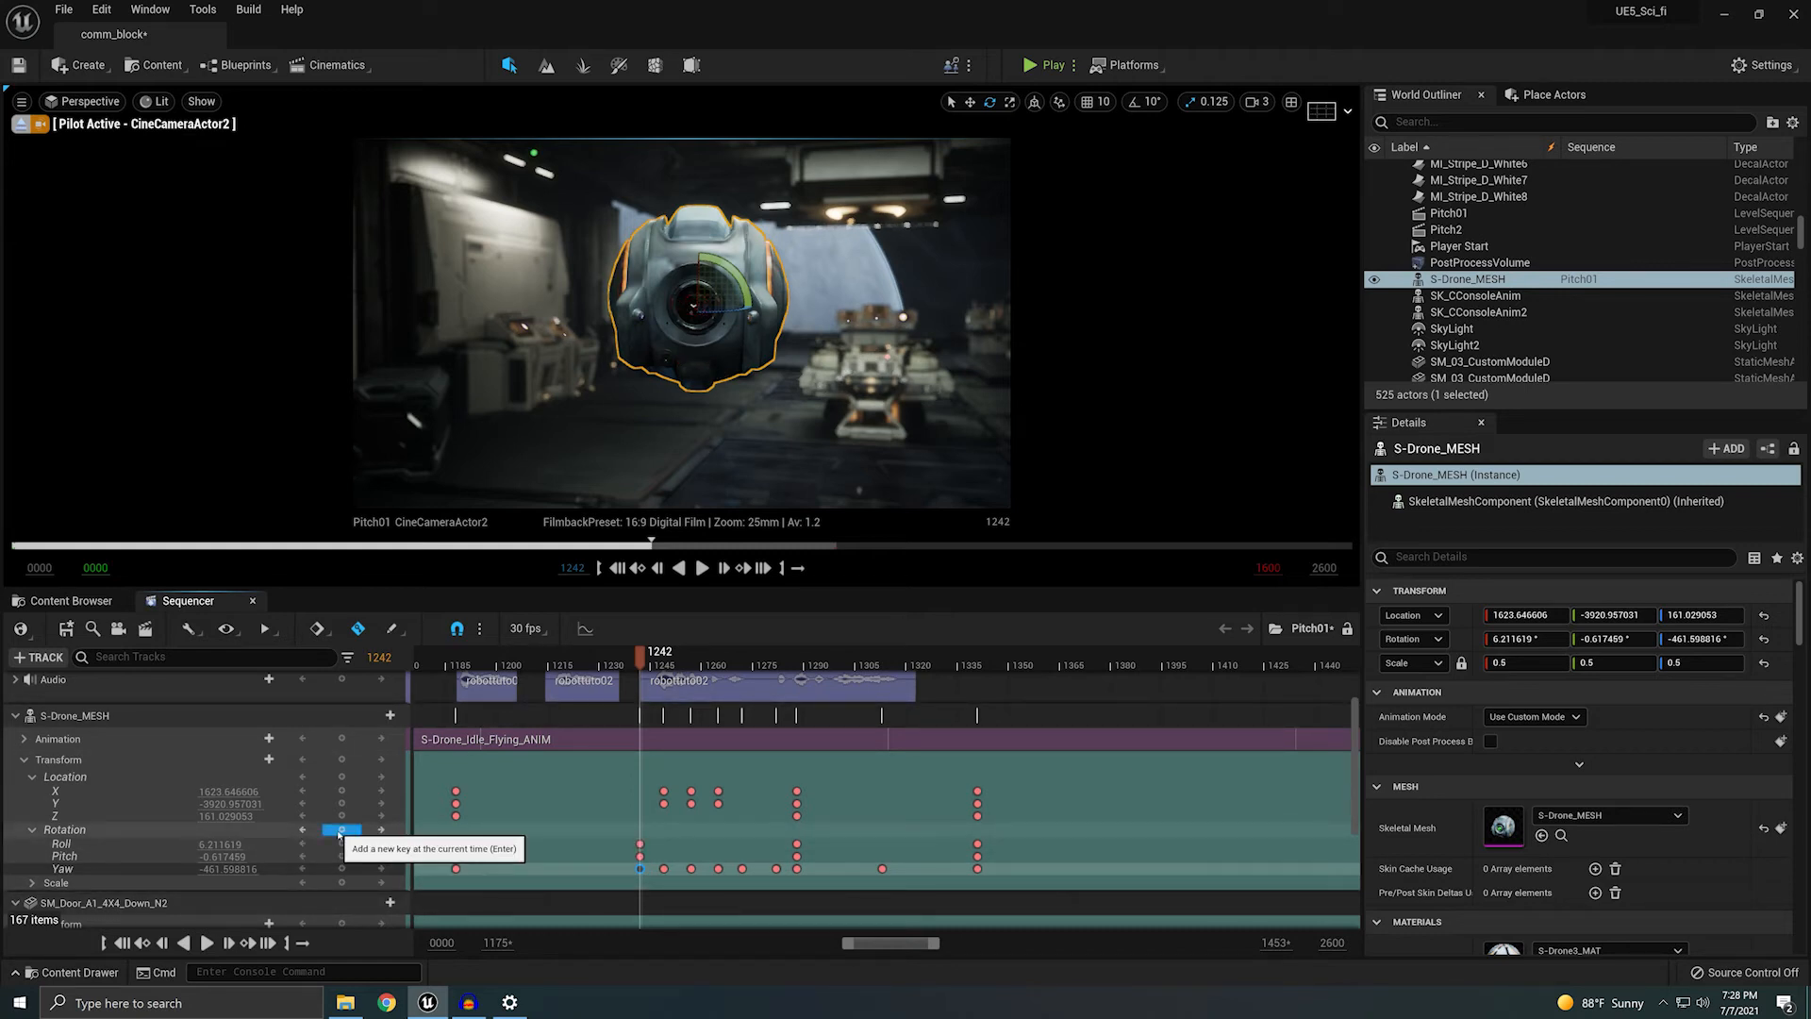
Step: Tilt the drone to a roll of about 13.7° at frame 1249 and play the movement from frame 1241
{"action": "left_click", "coordinate": [665, 869]}
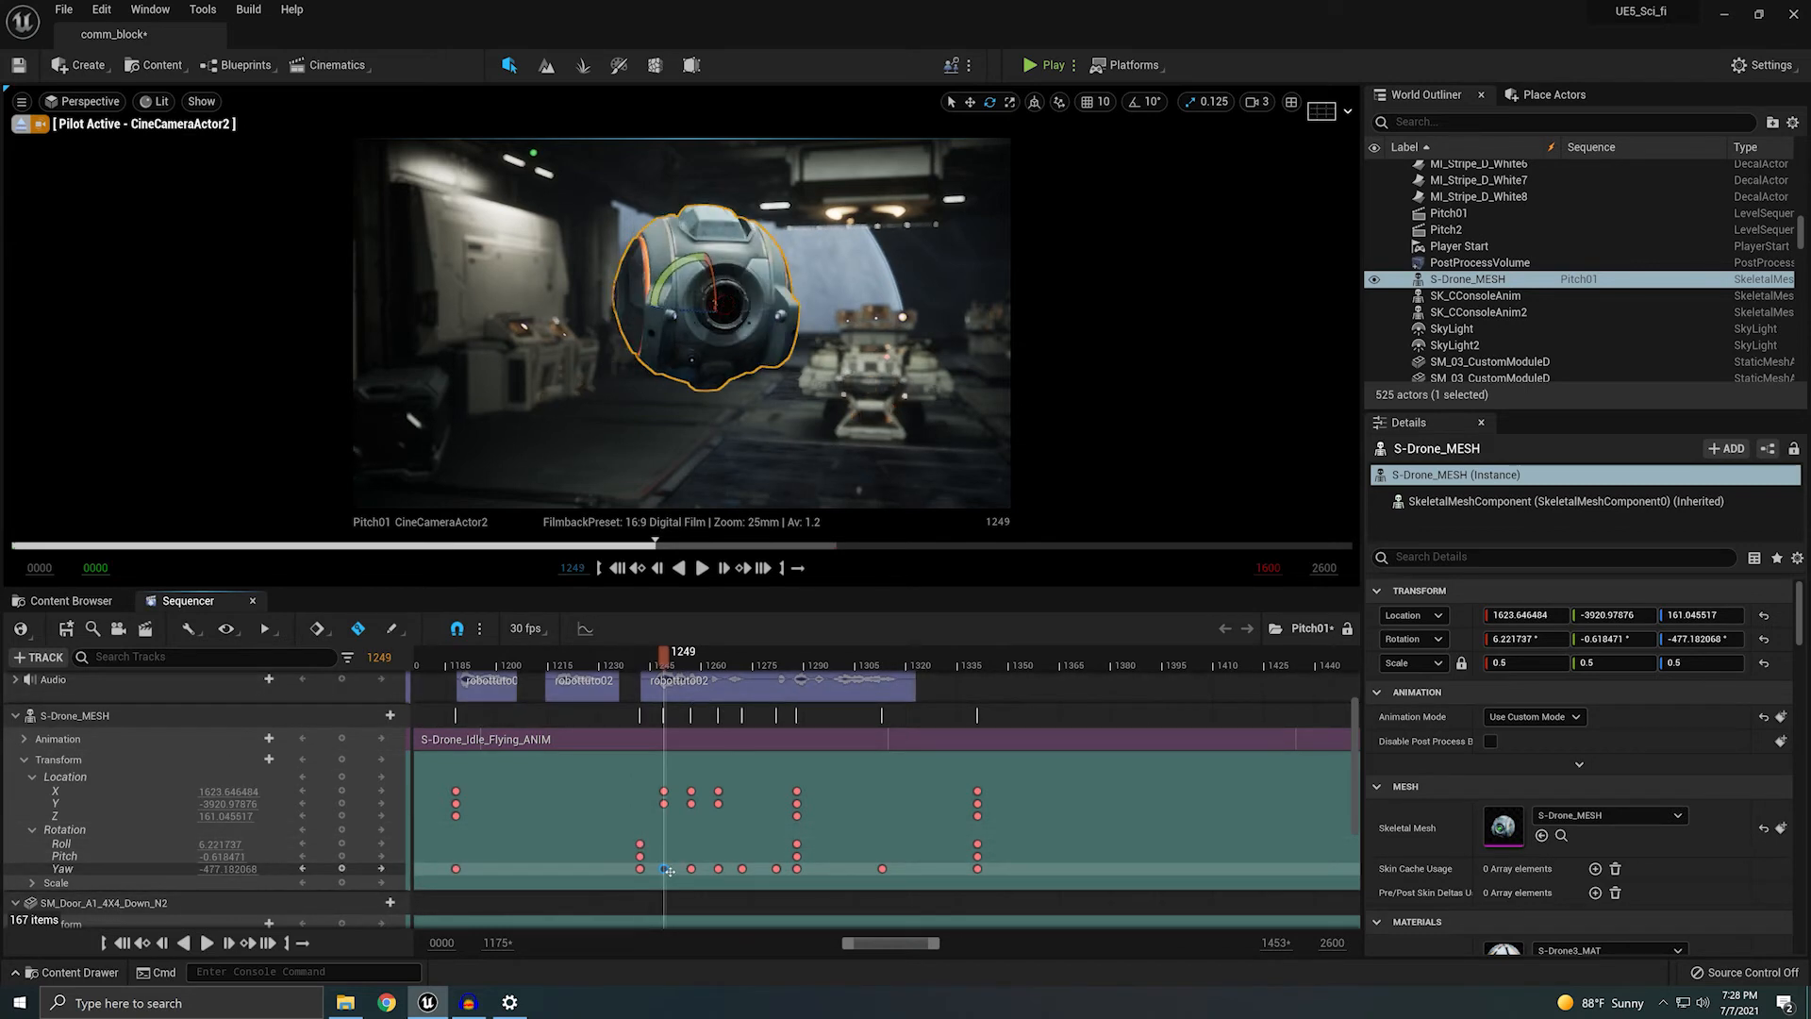
{"action": "left_click_drag", "start_coordinate": [715, 294], "coordinate": [723, 308]}
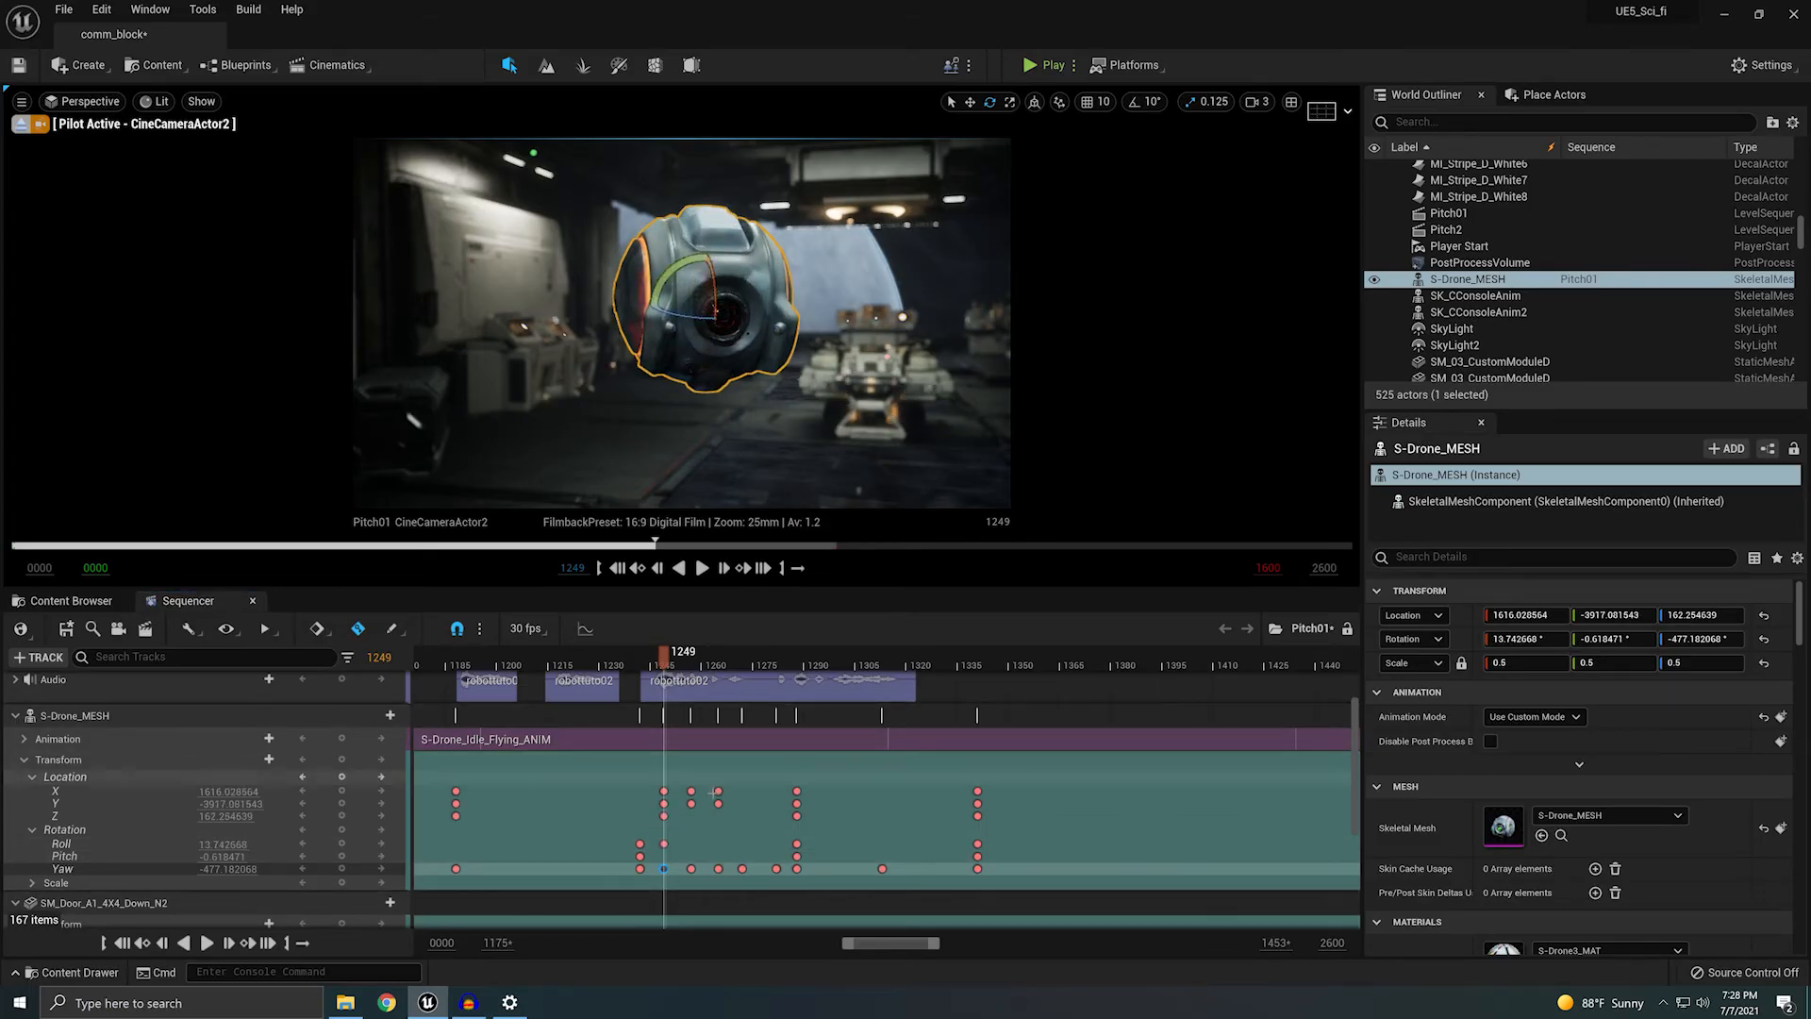
{"action": "left_click_drag", "start_coordinate": [663, 662], "coordinate": [637, 672]}
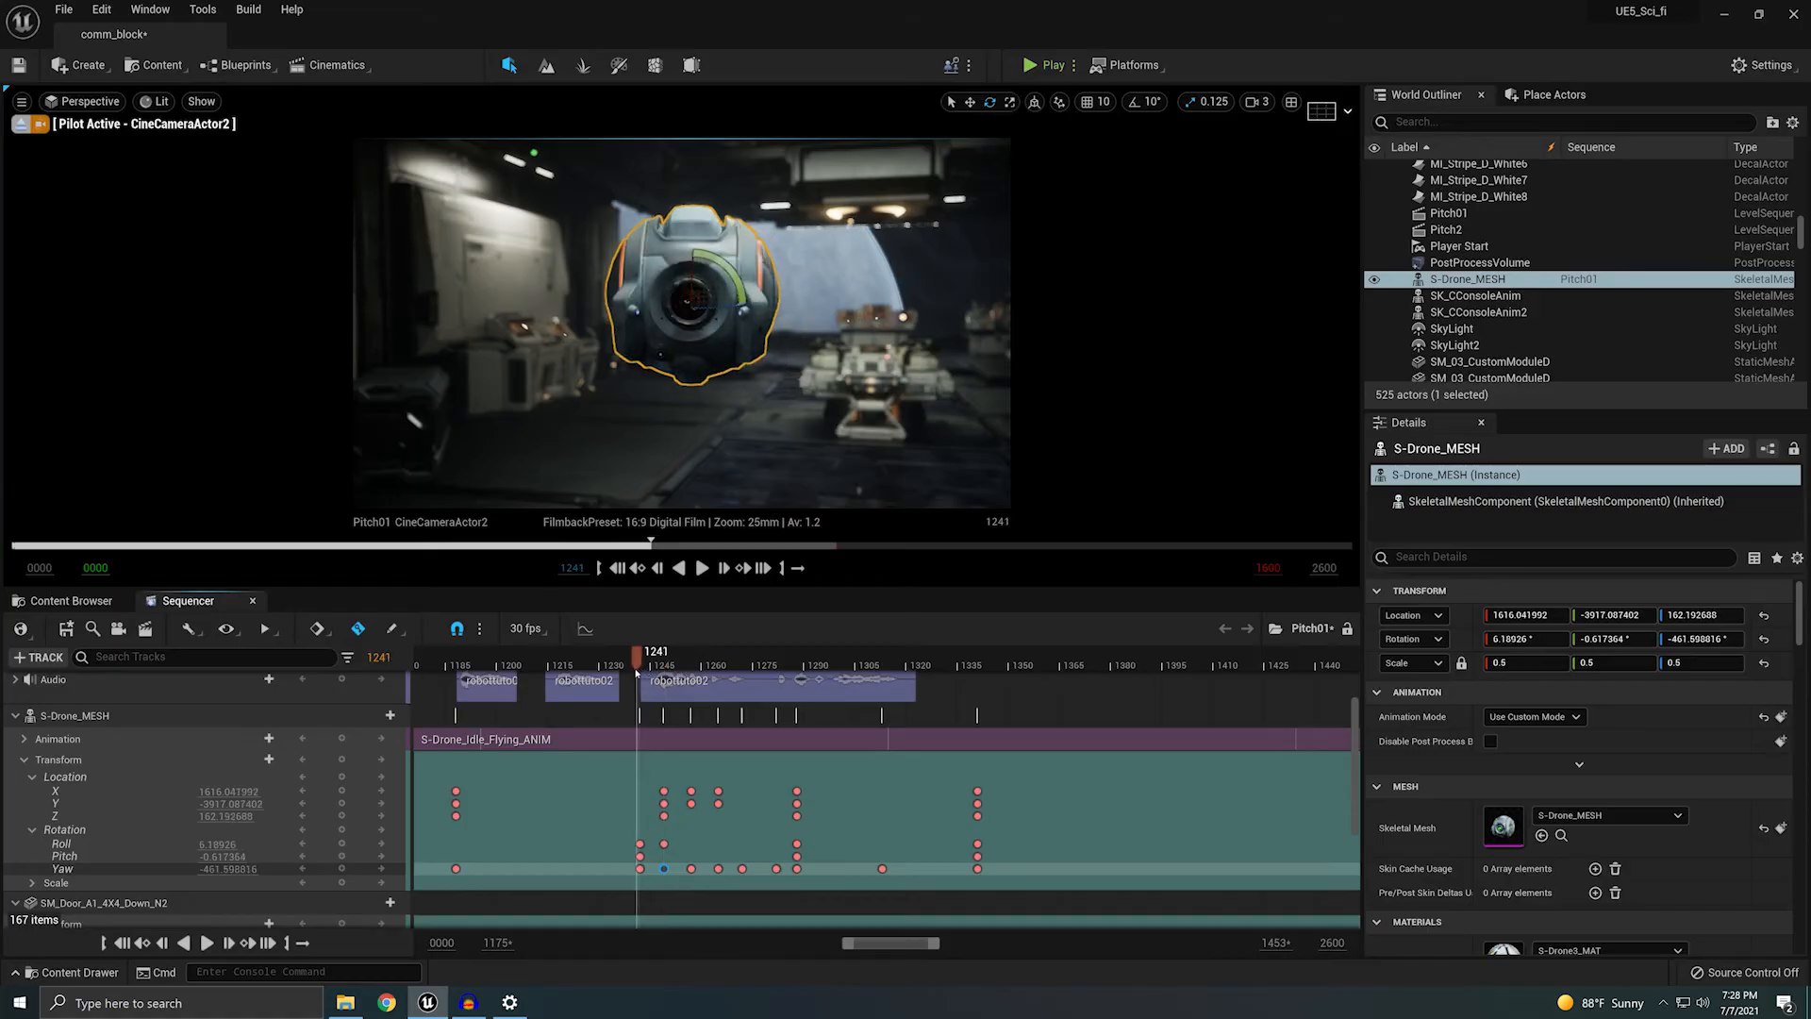
{"action": "left_click", "coordinate": [702, 568]}
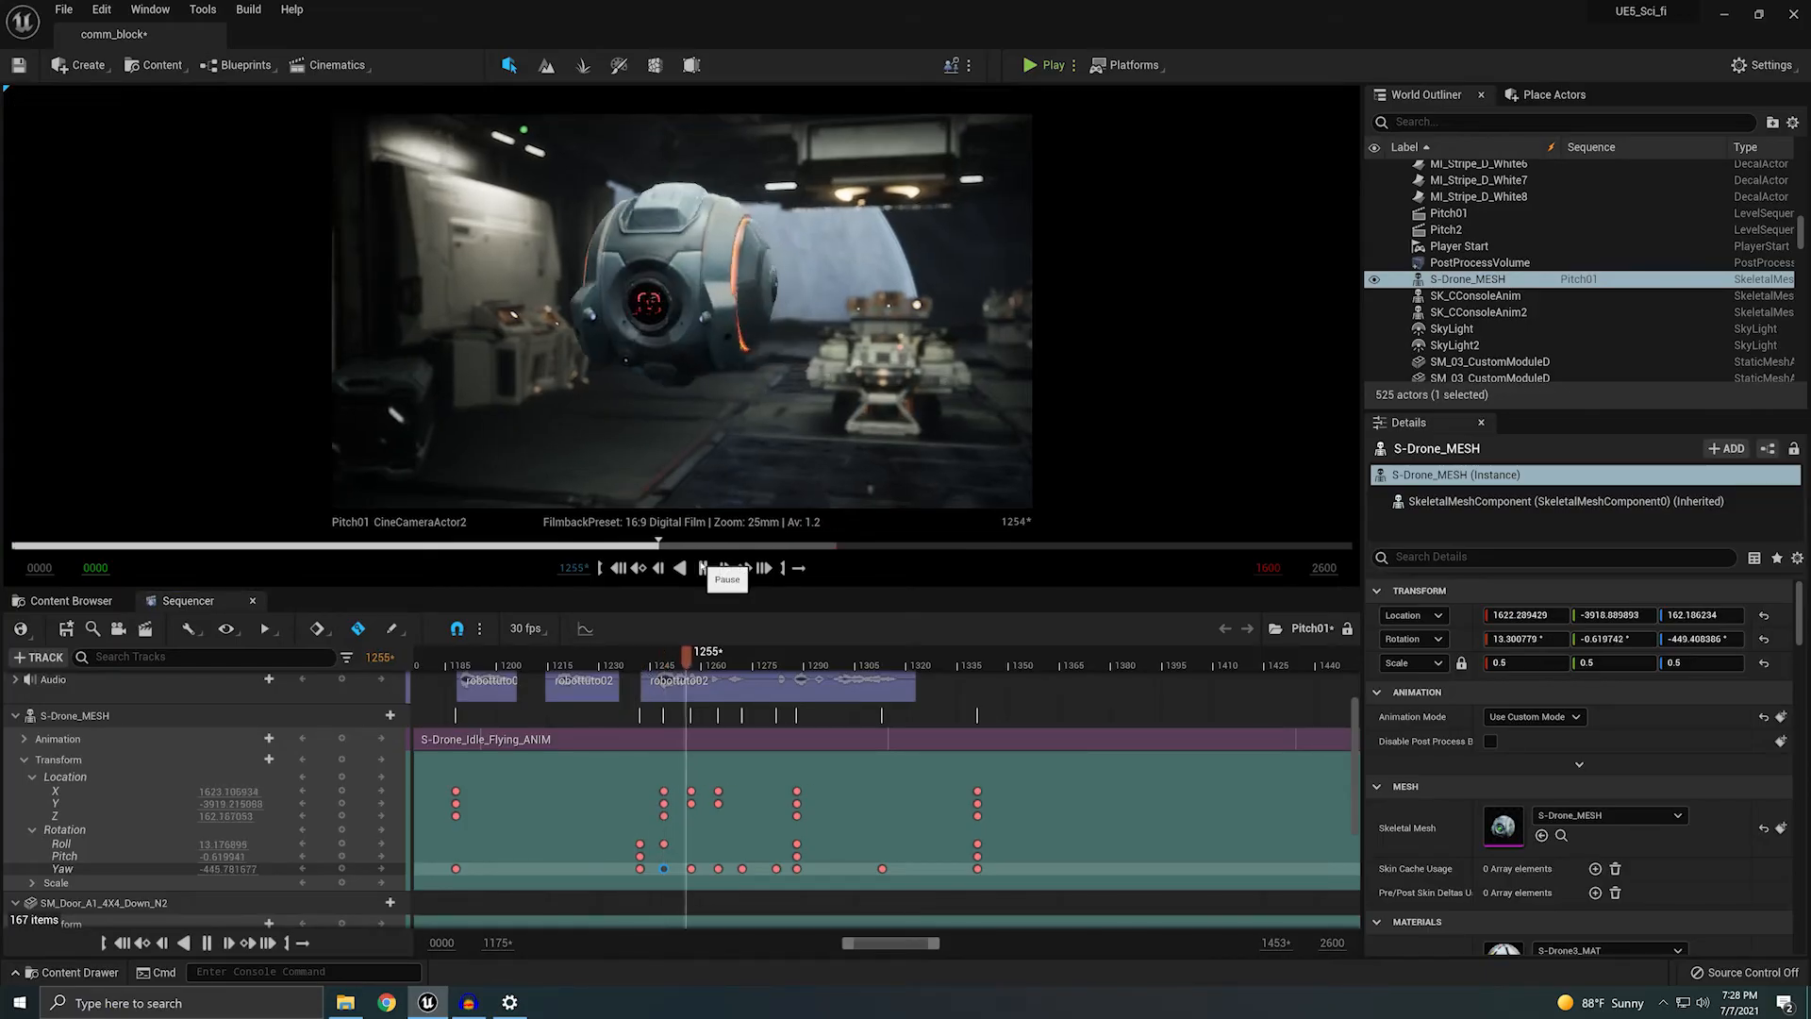
{"action": "left_click", "coordinate": [702, 568]}
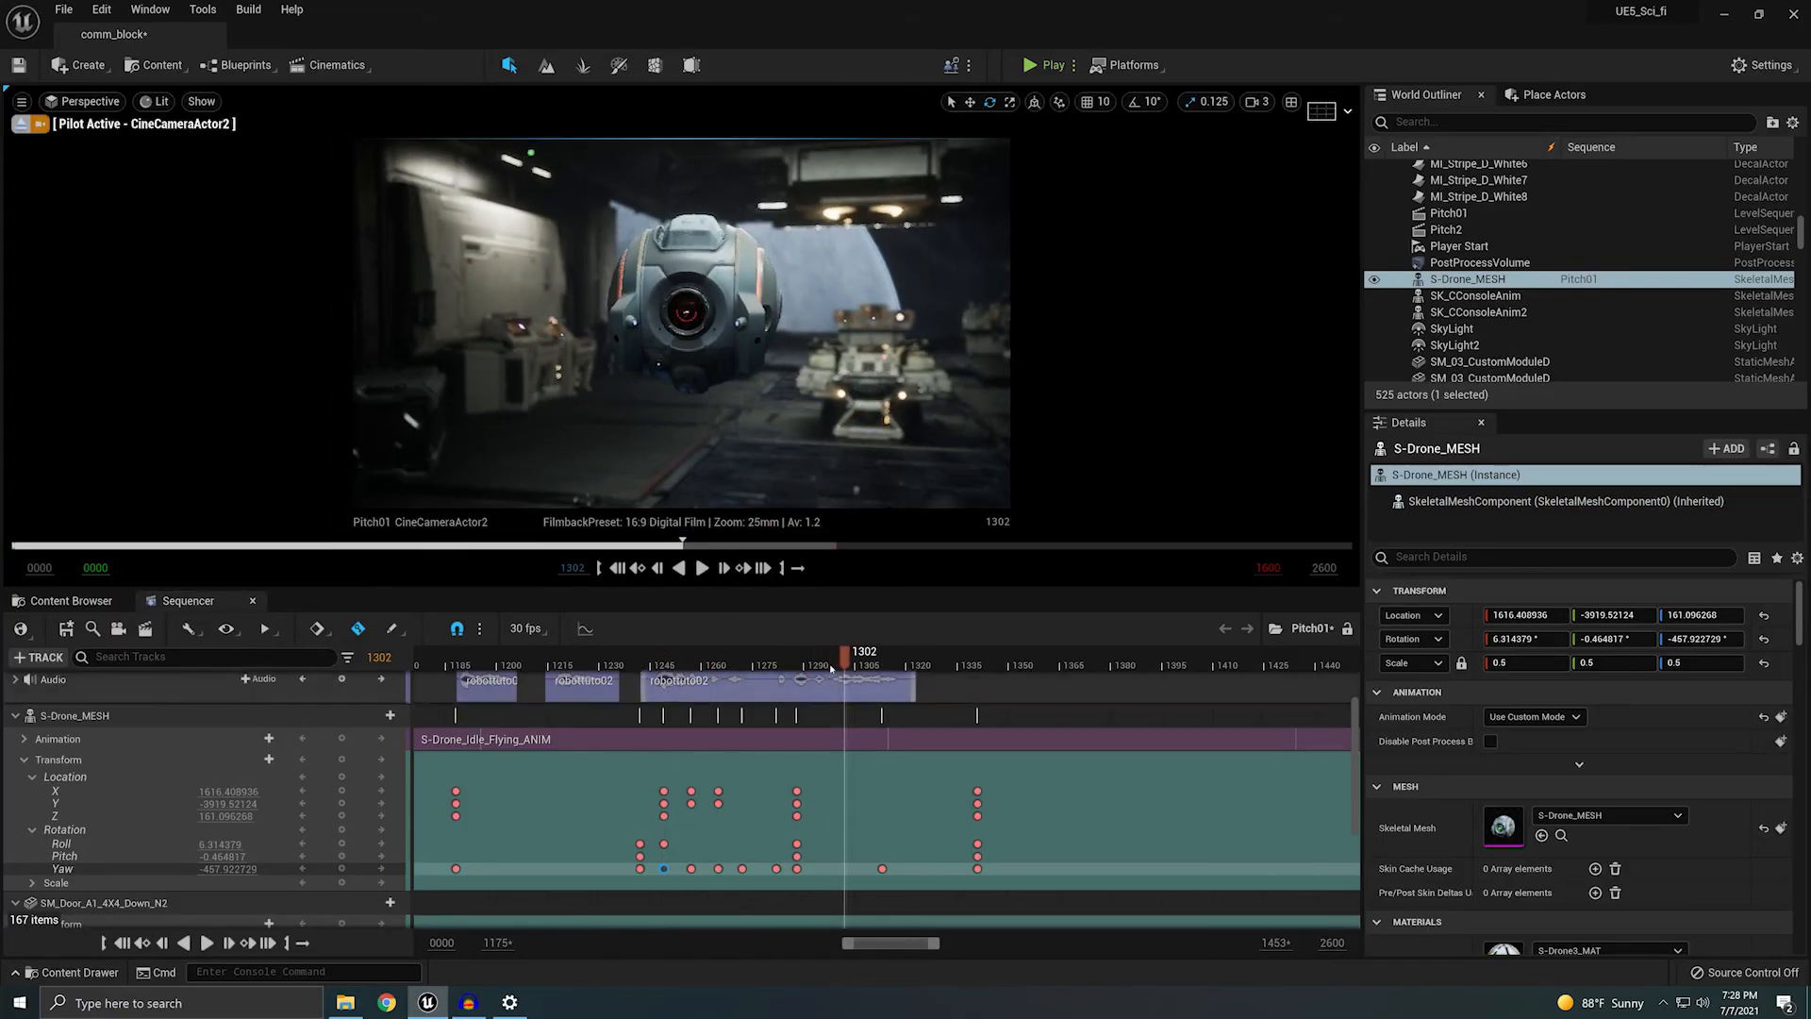
Step: Tilt the drone back to a roll of about 6.2° at frame 1265 and check its pose up to frame 1272
{"action": "left_click_drag", "start_coordinate": [845, 660], "coordinate": [670, 713]}
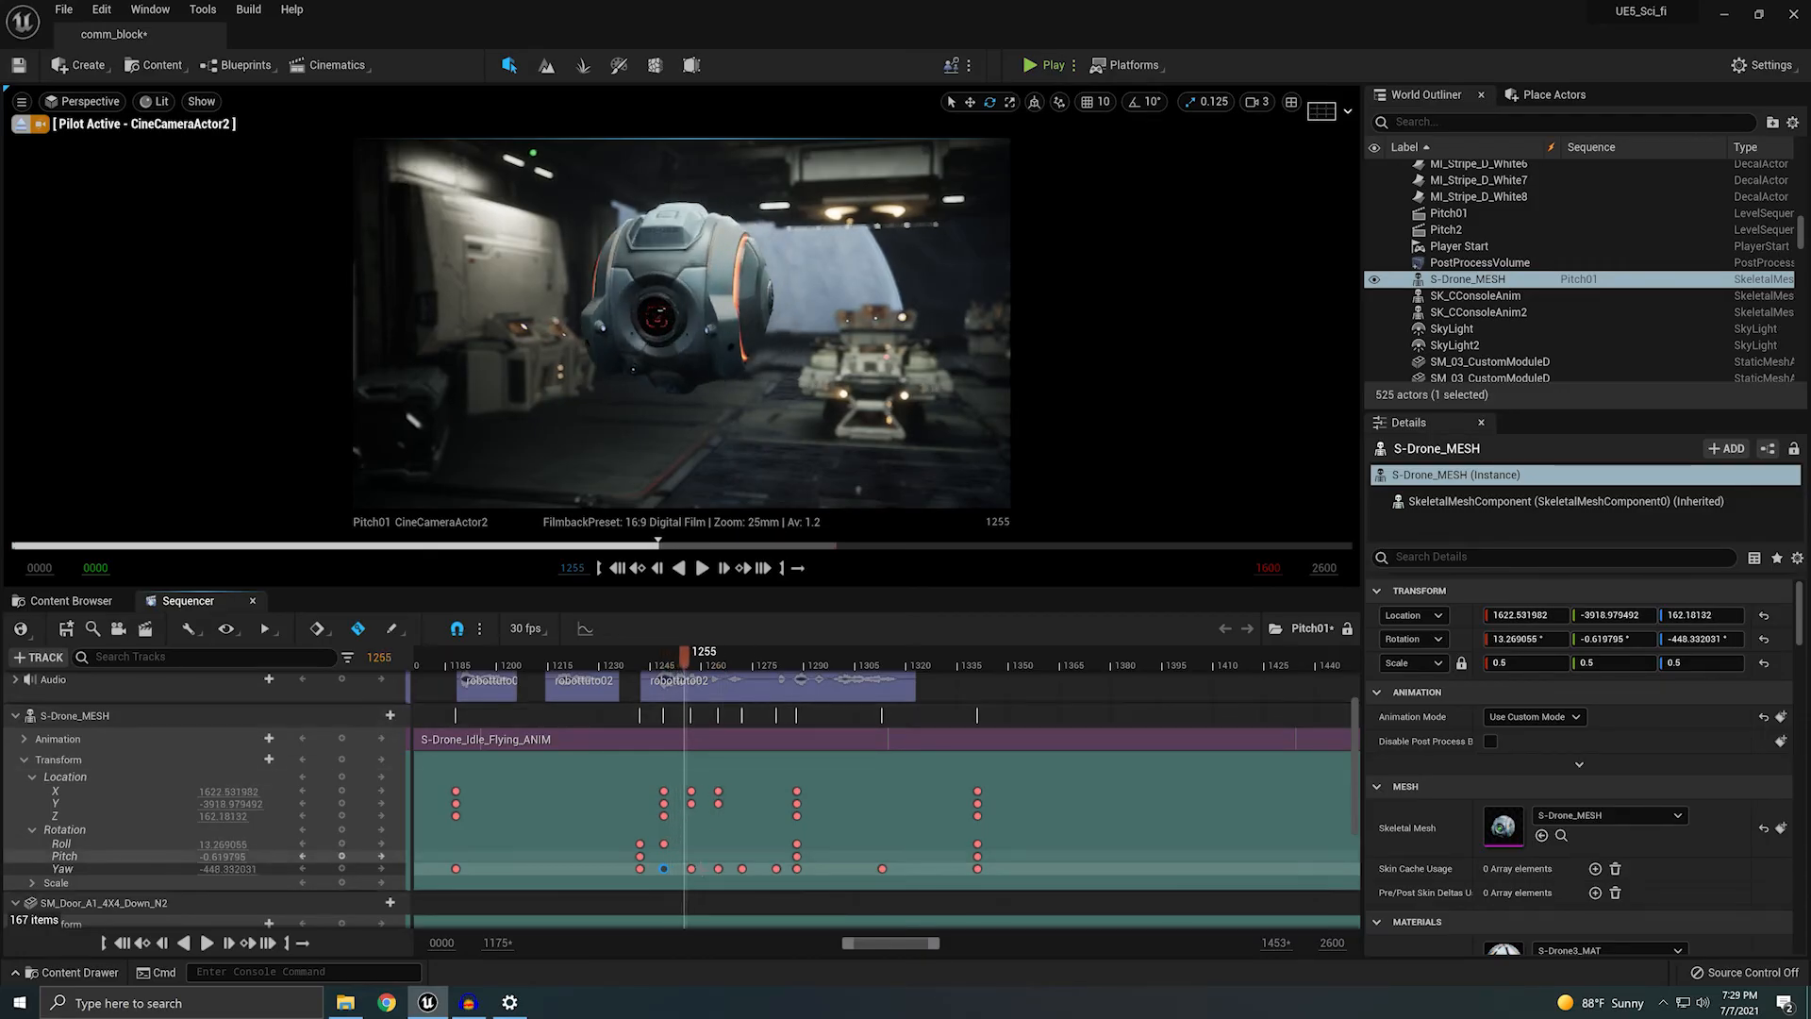
{"action": "left_click", "coordinate": [692, 869]}
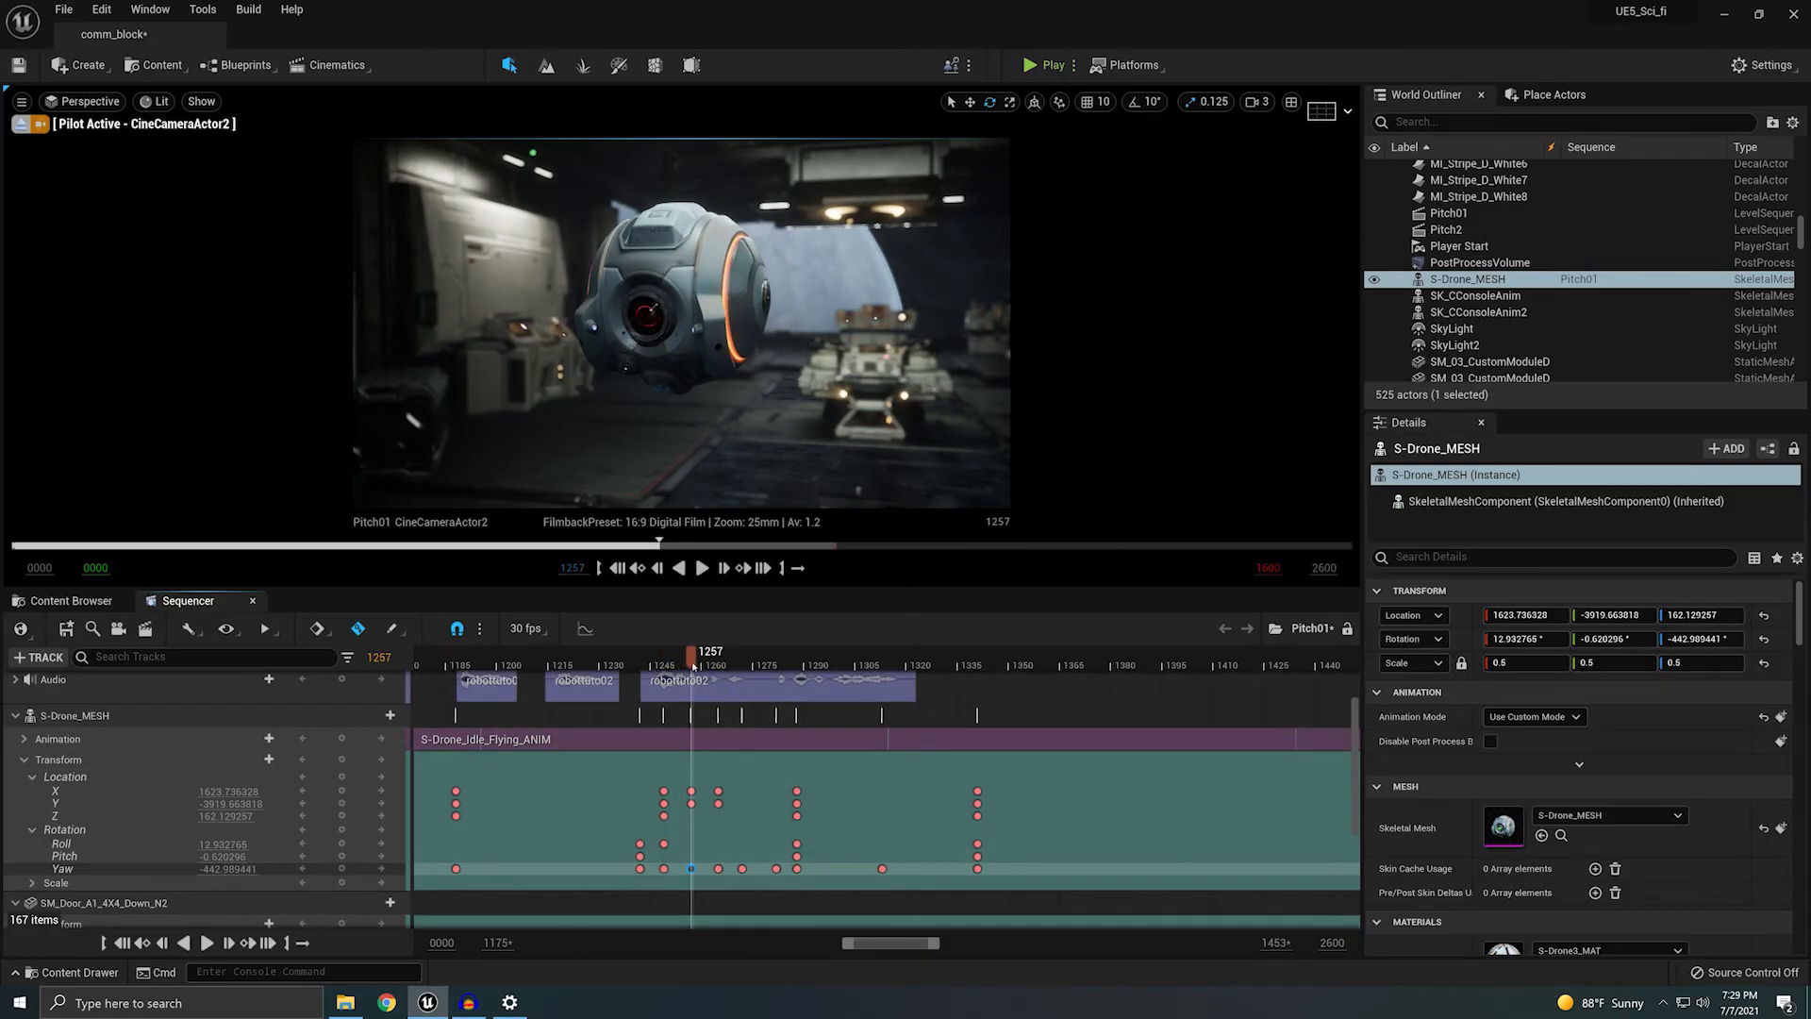
{"action": "left_click_drag", "start_coordinate": [692, 659], "coordinate": [719, 675]}
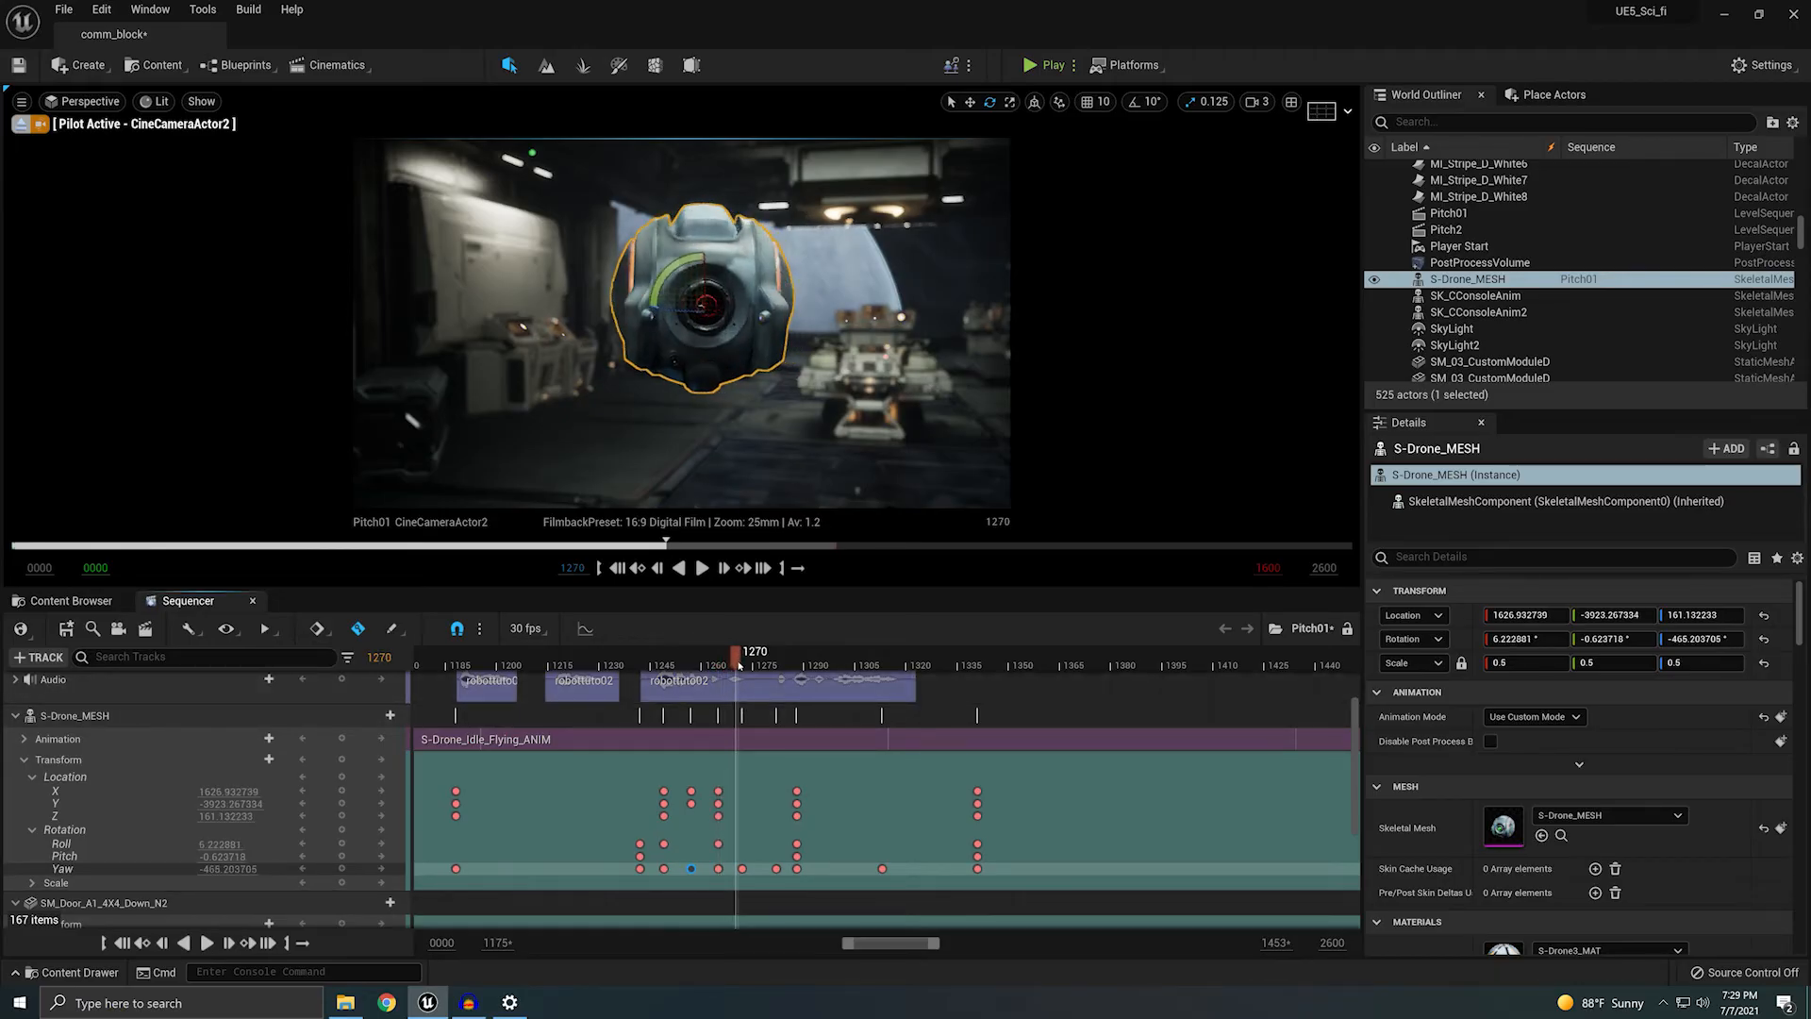
{"action": "mouse_move", "coordinate": [742, 666]}
{"action": "left_mouse_down"}
{"action": "mouse_move", "coordinate": [810, 684]}
{"action": "mouse_move", "coordinate": [743, 684]}
{"action": "left_mouse_up"}
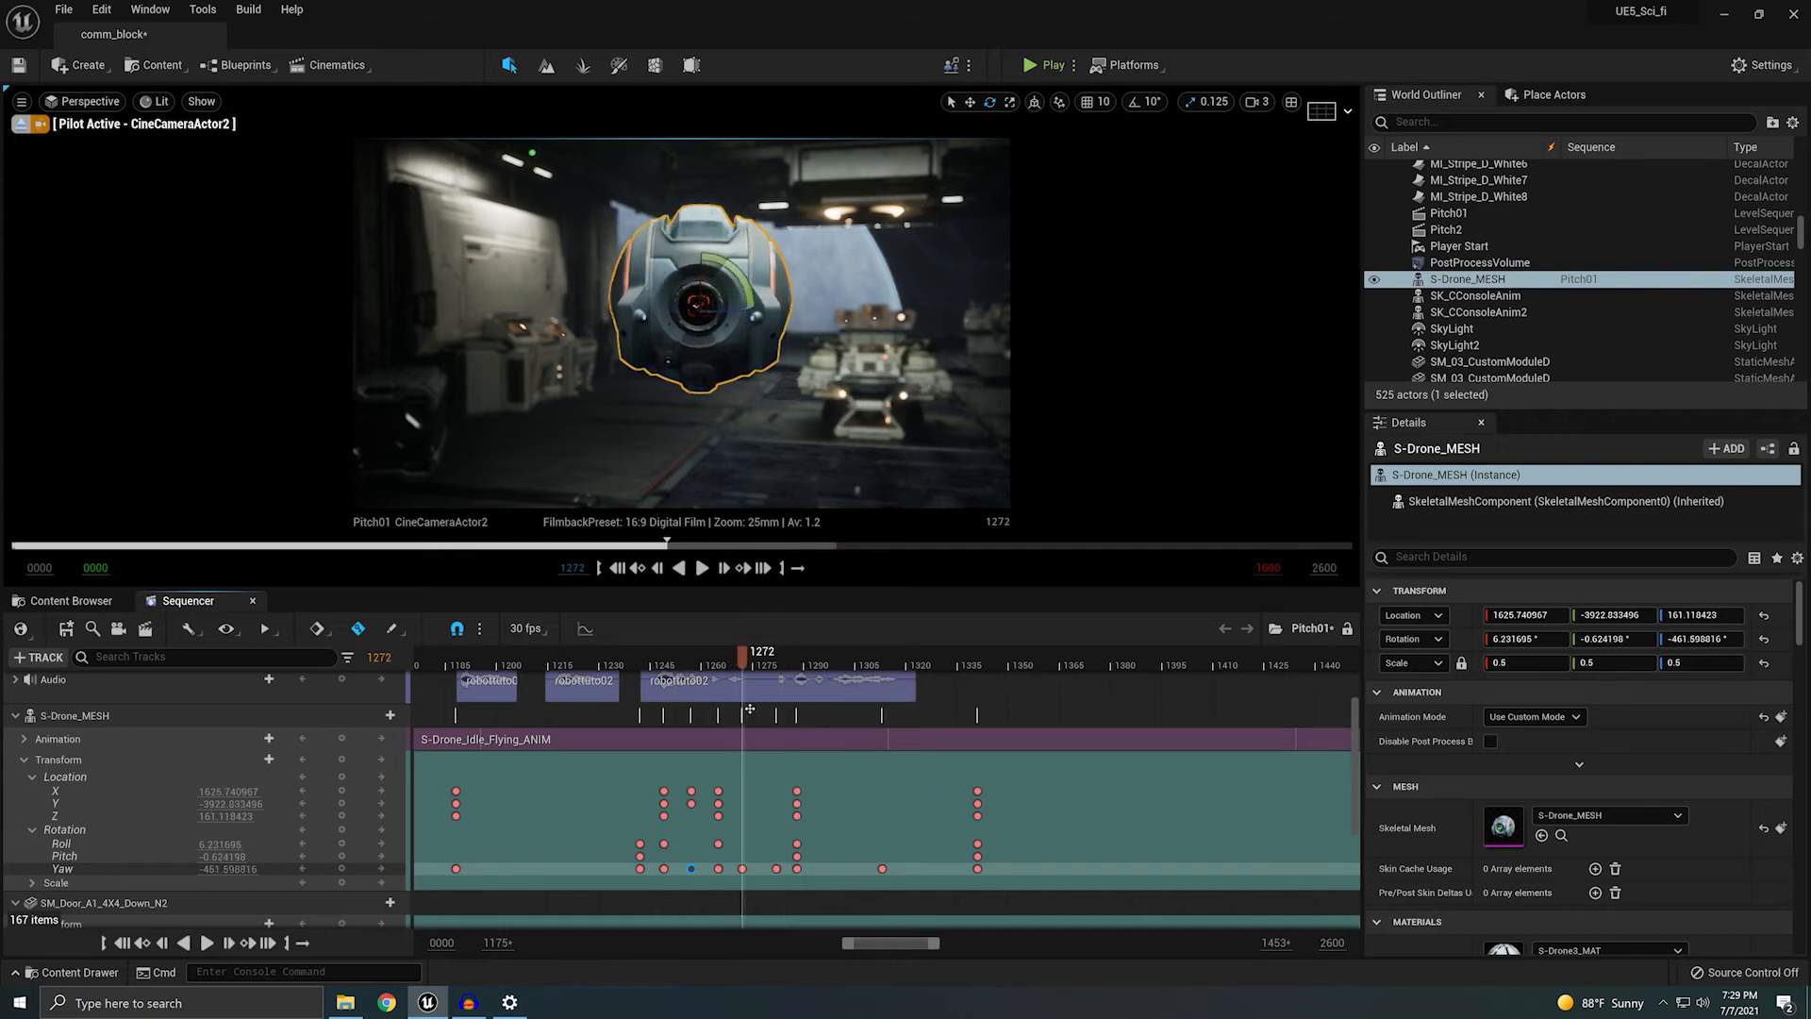
Step: Delete the drone's Yaw key at frame 1272, copy its rotation keys from frame 1242 to frame 1273, and check the pose
{"action": "left_click", "coordinate": [742, 867]}
{"action": "key", "text": "Delete"}
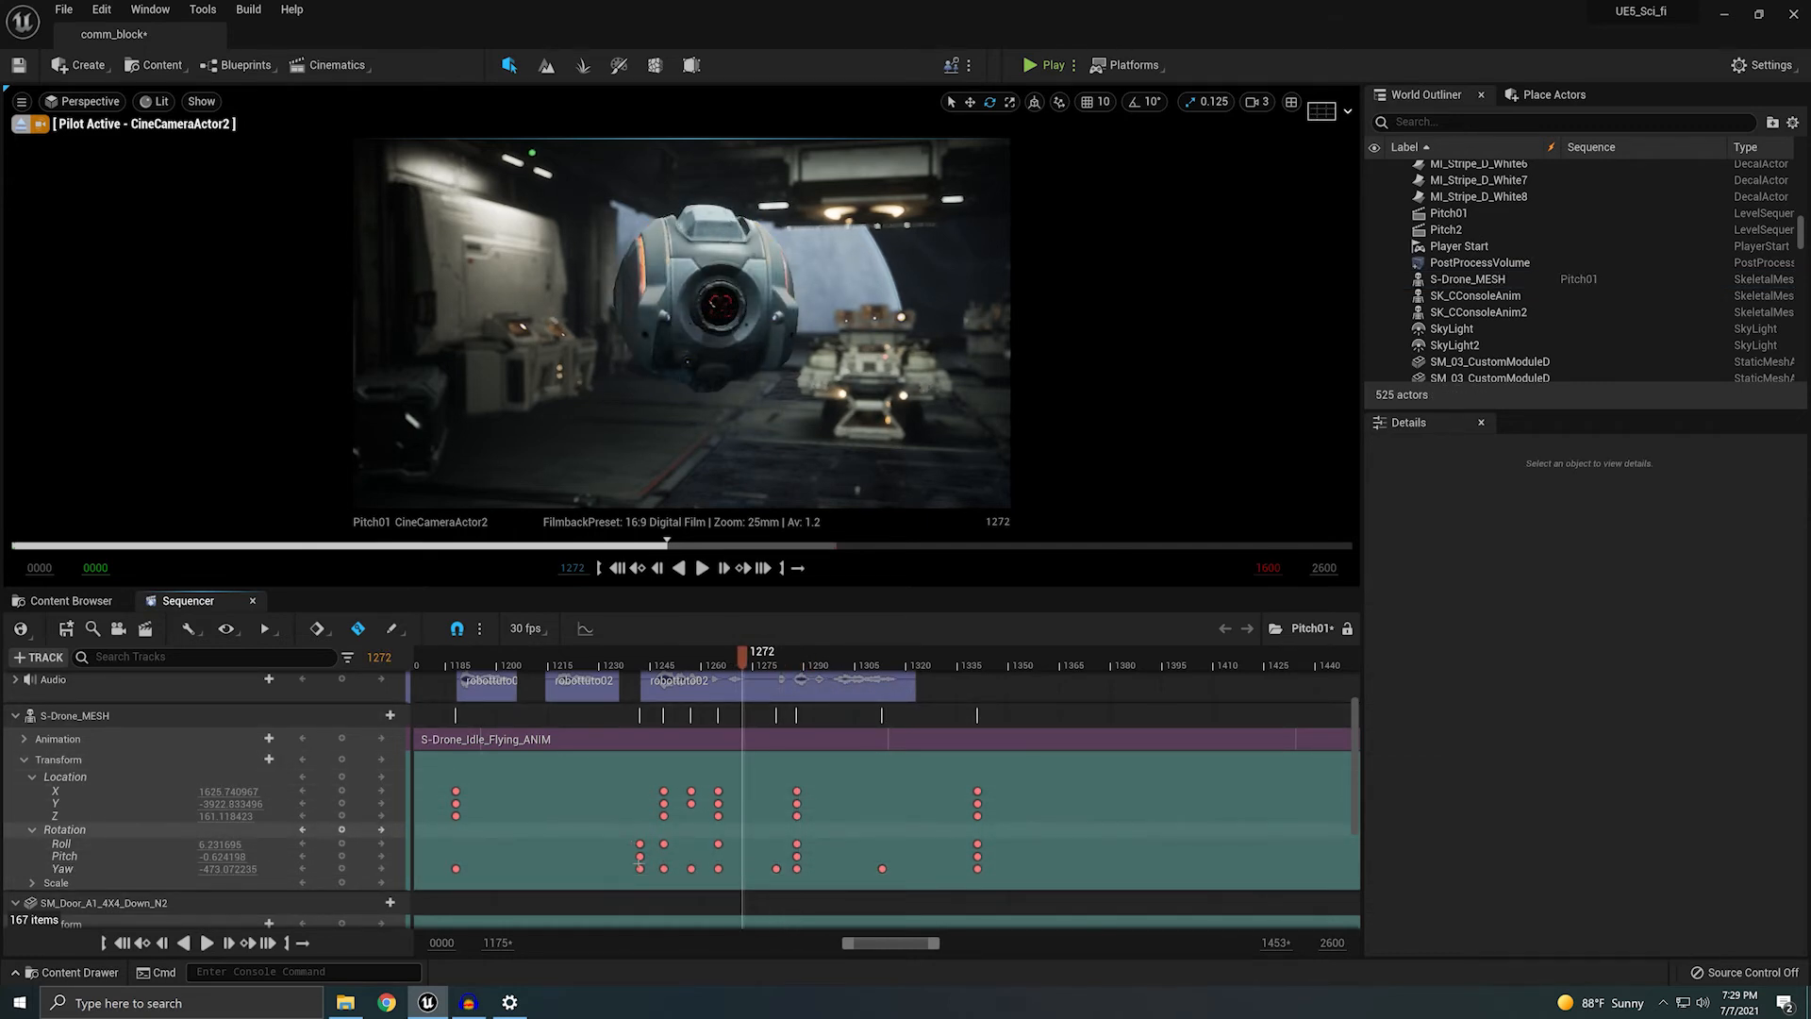
{"action": "left_click_drag", "start_coordinate": [638, 864], "coordinate": [748, 850]}
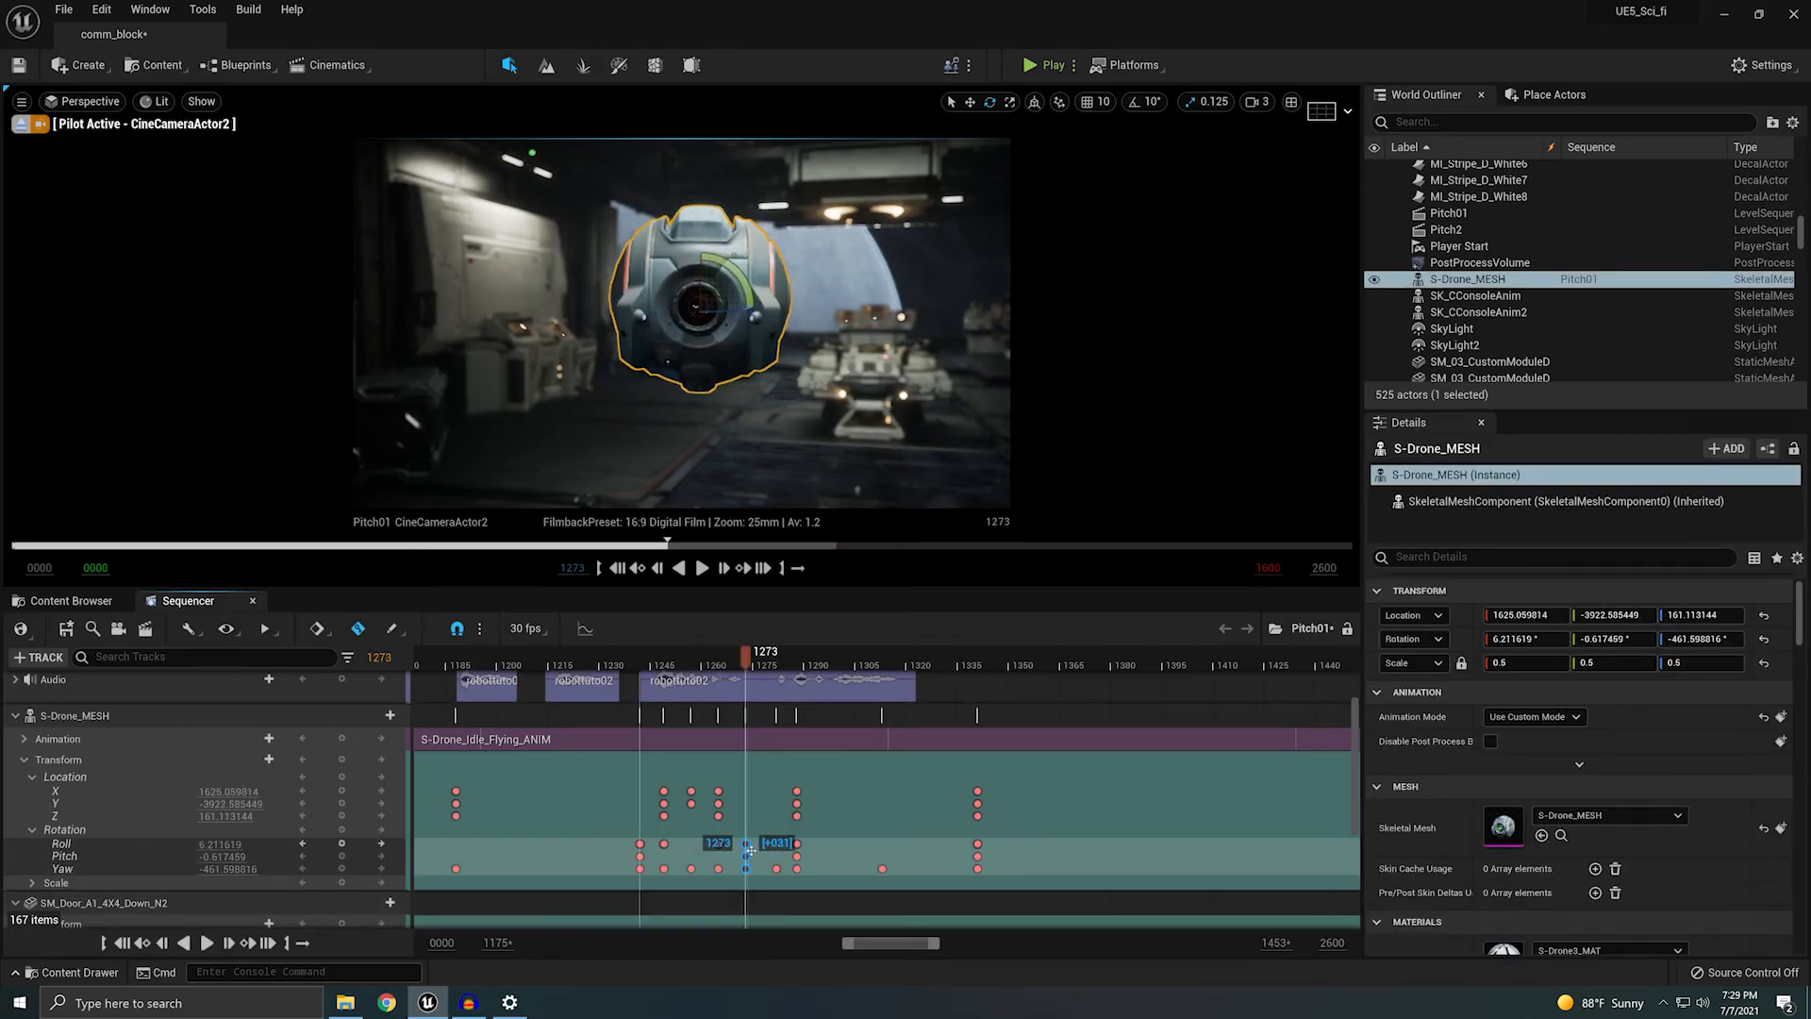
{"action": "mouse_move", "coordinate": [745, 660]}
{"action": "left_mouse_down"}
{"action": "mouse_move", "coordinate": [802, 681]}
{"action": "mouse_move", "coordinate": [767, 684]}
{"action": "left_mouse_up"}
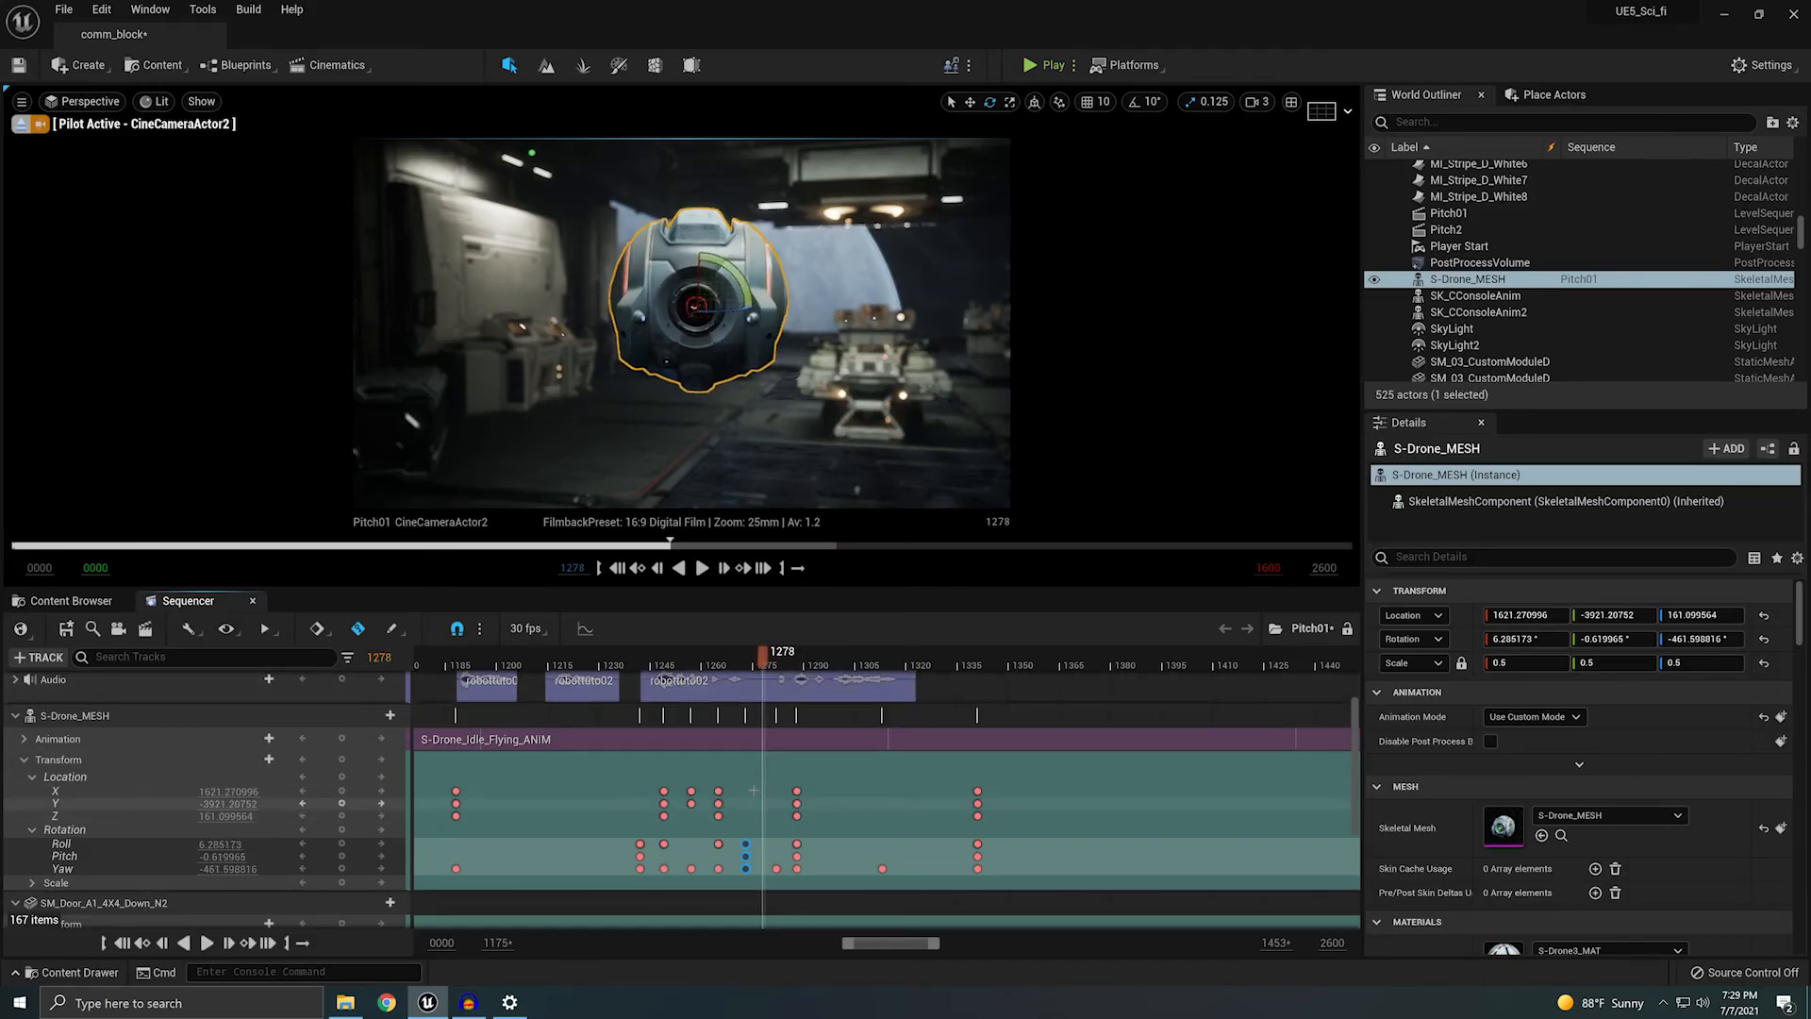
Step: Space out the drone's transform keys from frame 1249 onward by shifting successive groups later, with the last keys at about frame 1348
{"action": "left_click_drag", "start_coordinate": [653, 780], "coordinate": [994, 900]}
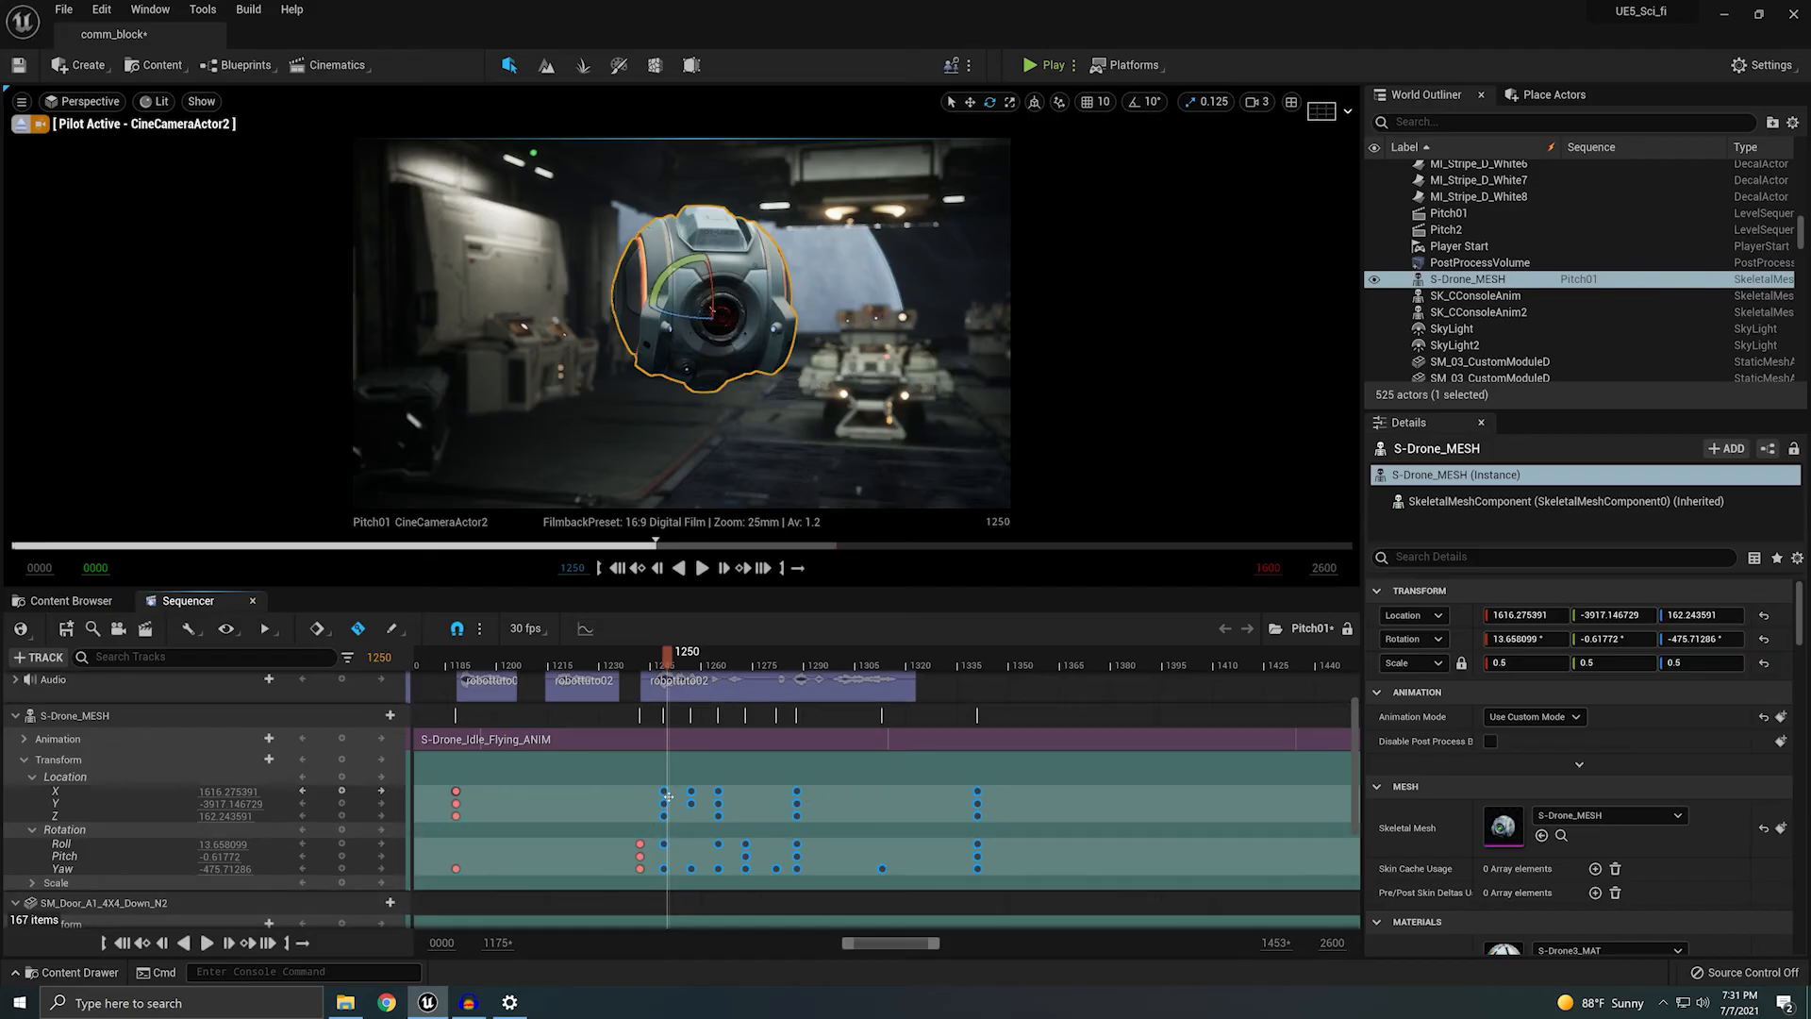
{"action": "left_click_drag", "start_coordinate": [668, 797], "coordinate": [1004, 883]}
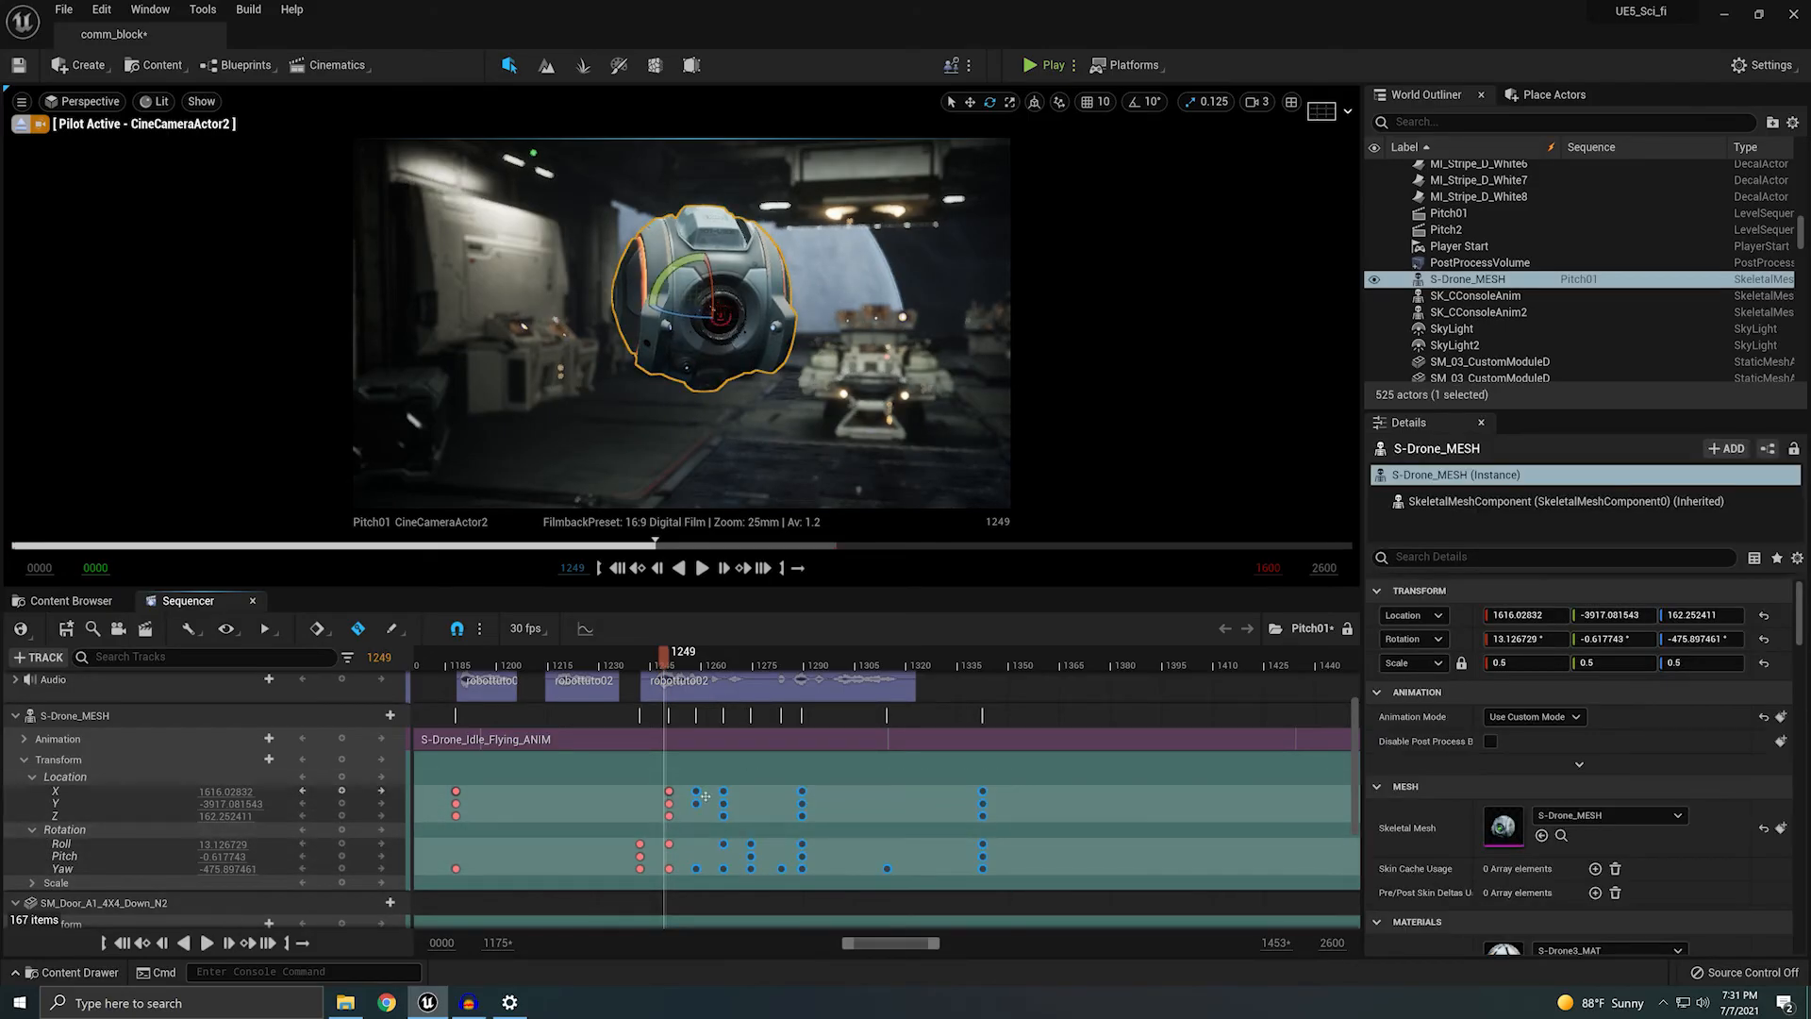
{"action": "left_click_drag", "start_coordinate": [698, 800], "coordinate": [1075, 882]}
{"action": "left_click_drag", "start_coordinate": [740, 797], "coordinate": [747, 799]}
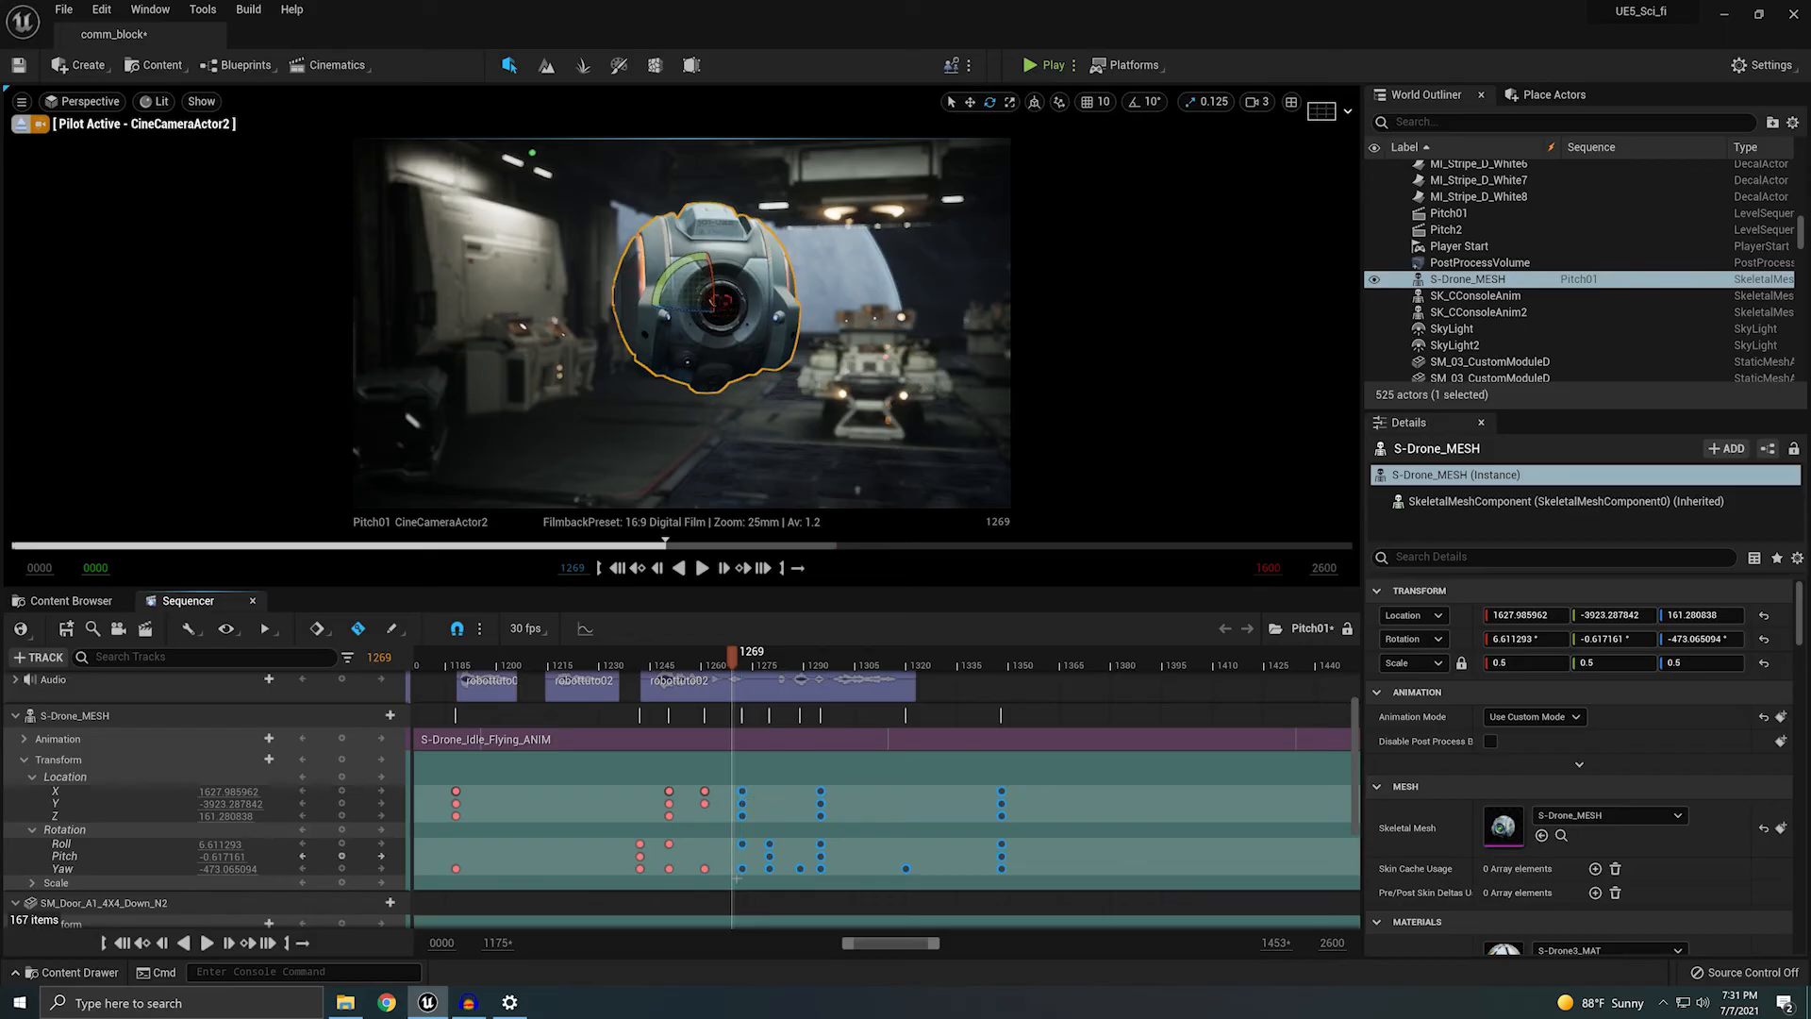
Step: Play the respaced drone movement from frame 1237, then replay it from about frame 1250 to its end
{"action": "left_click_drag", "start_coordinate": [732, 658], "coordinate": [622, 662]}
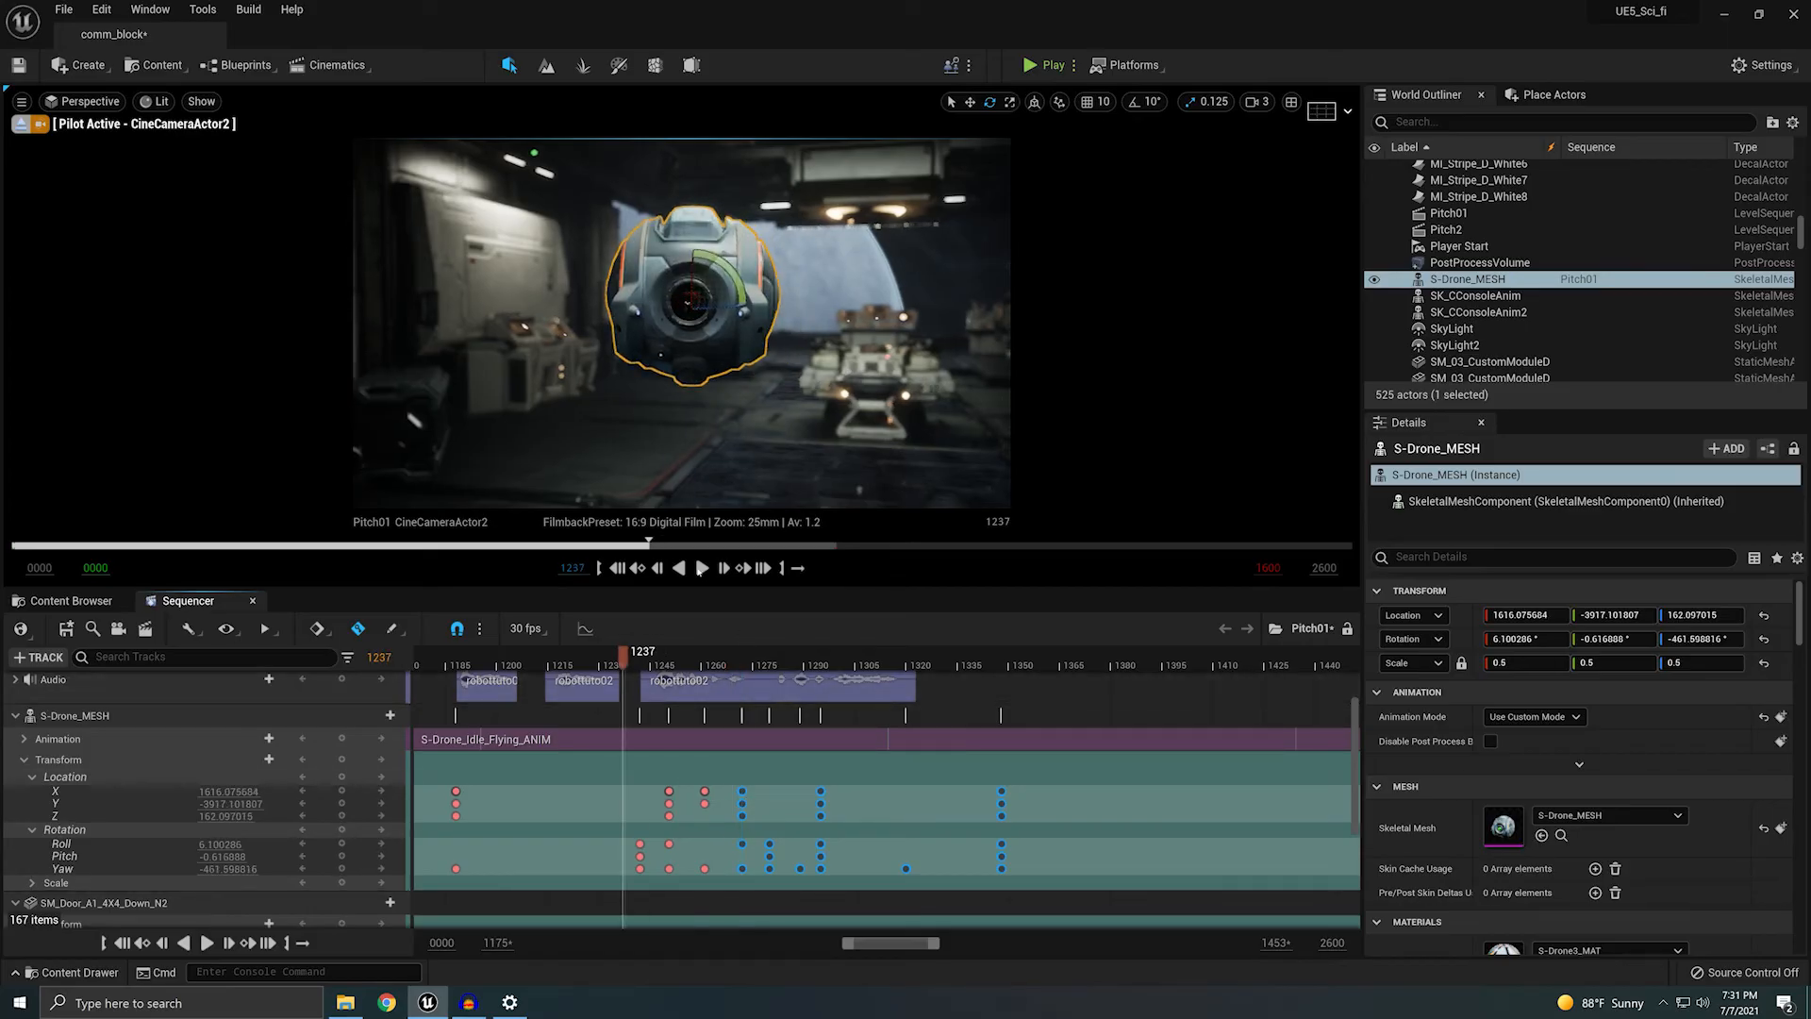
{"action": "left_click", "coordinate": [702, 567]}
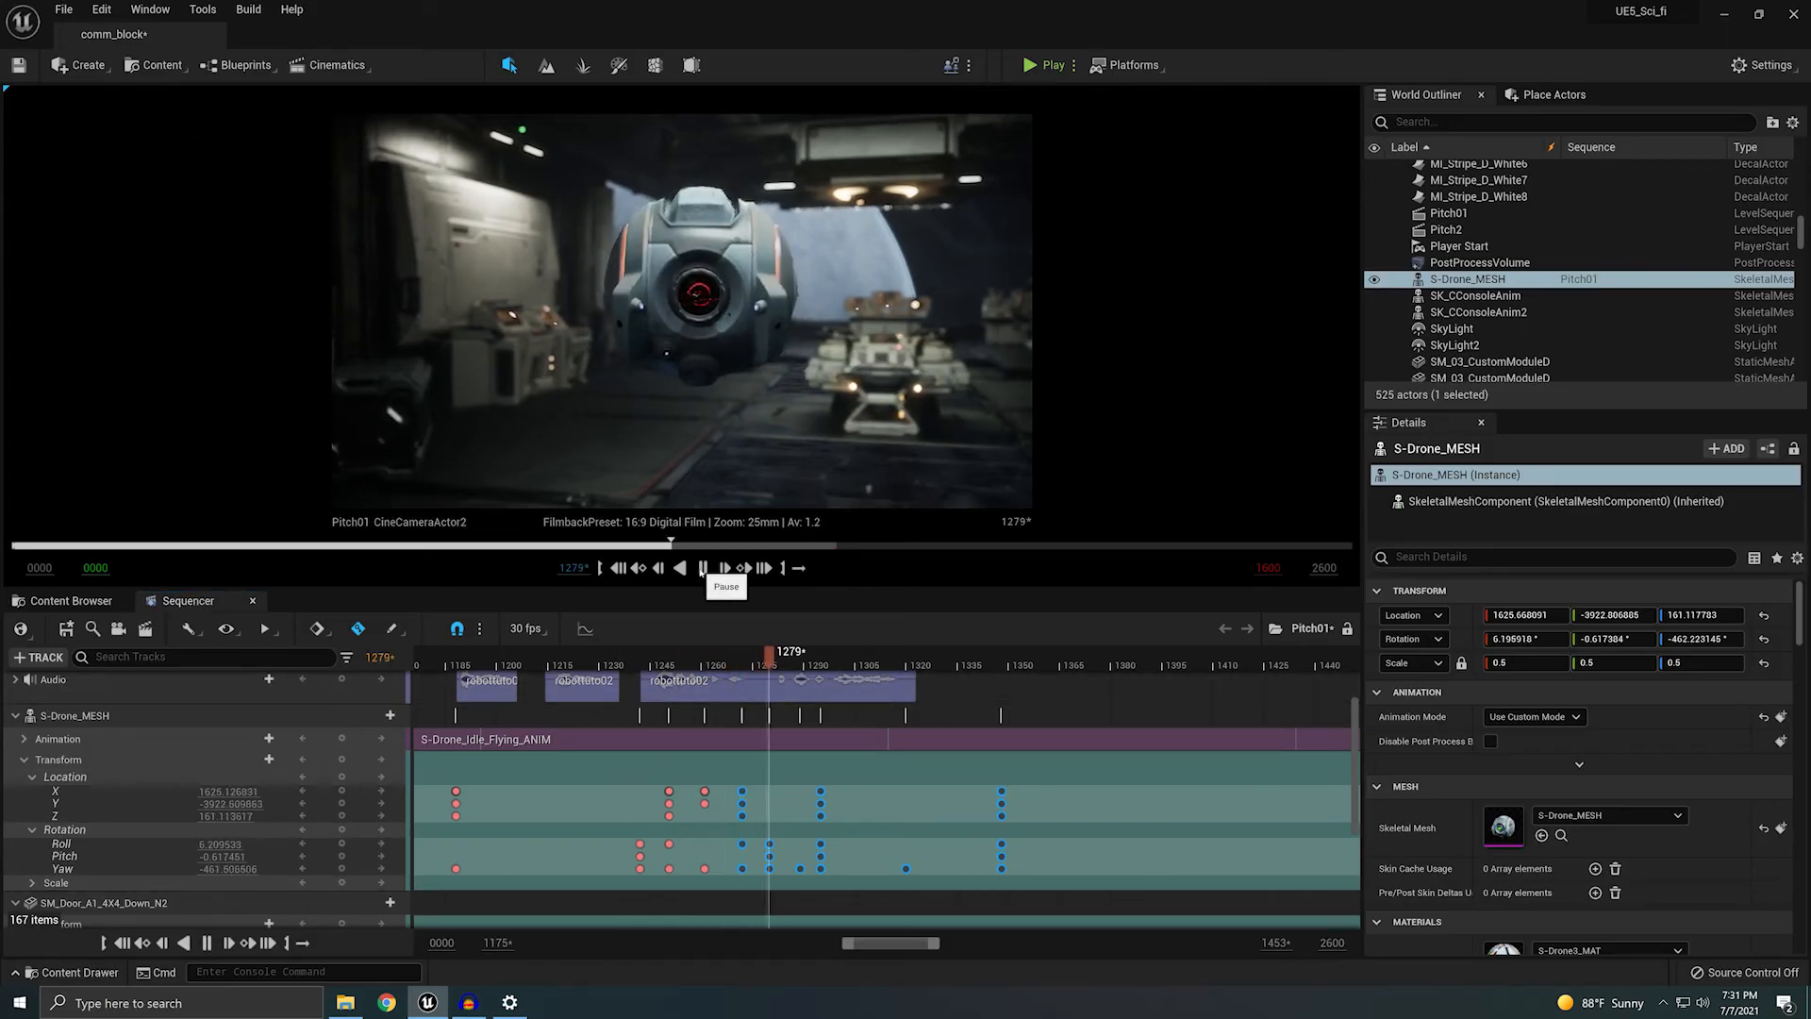
{"action": "left_click", "coordinate": [701, 567]}
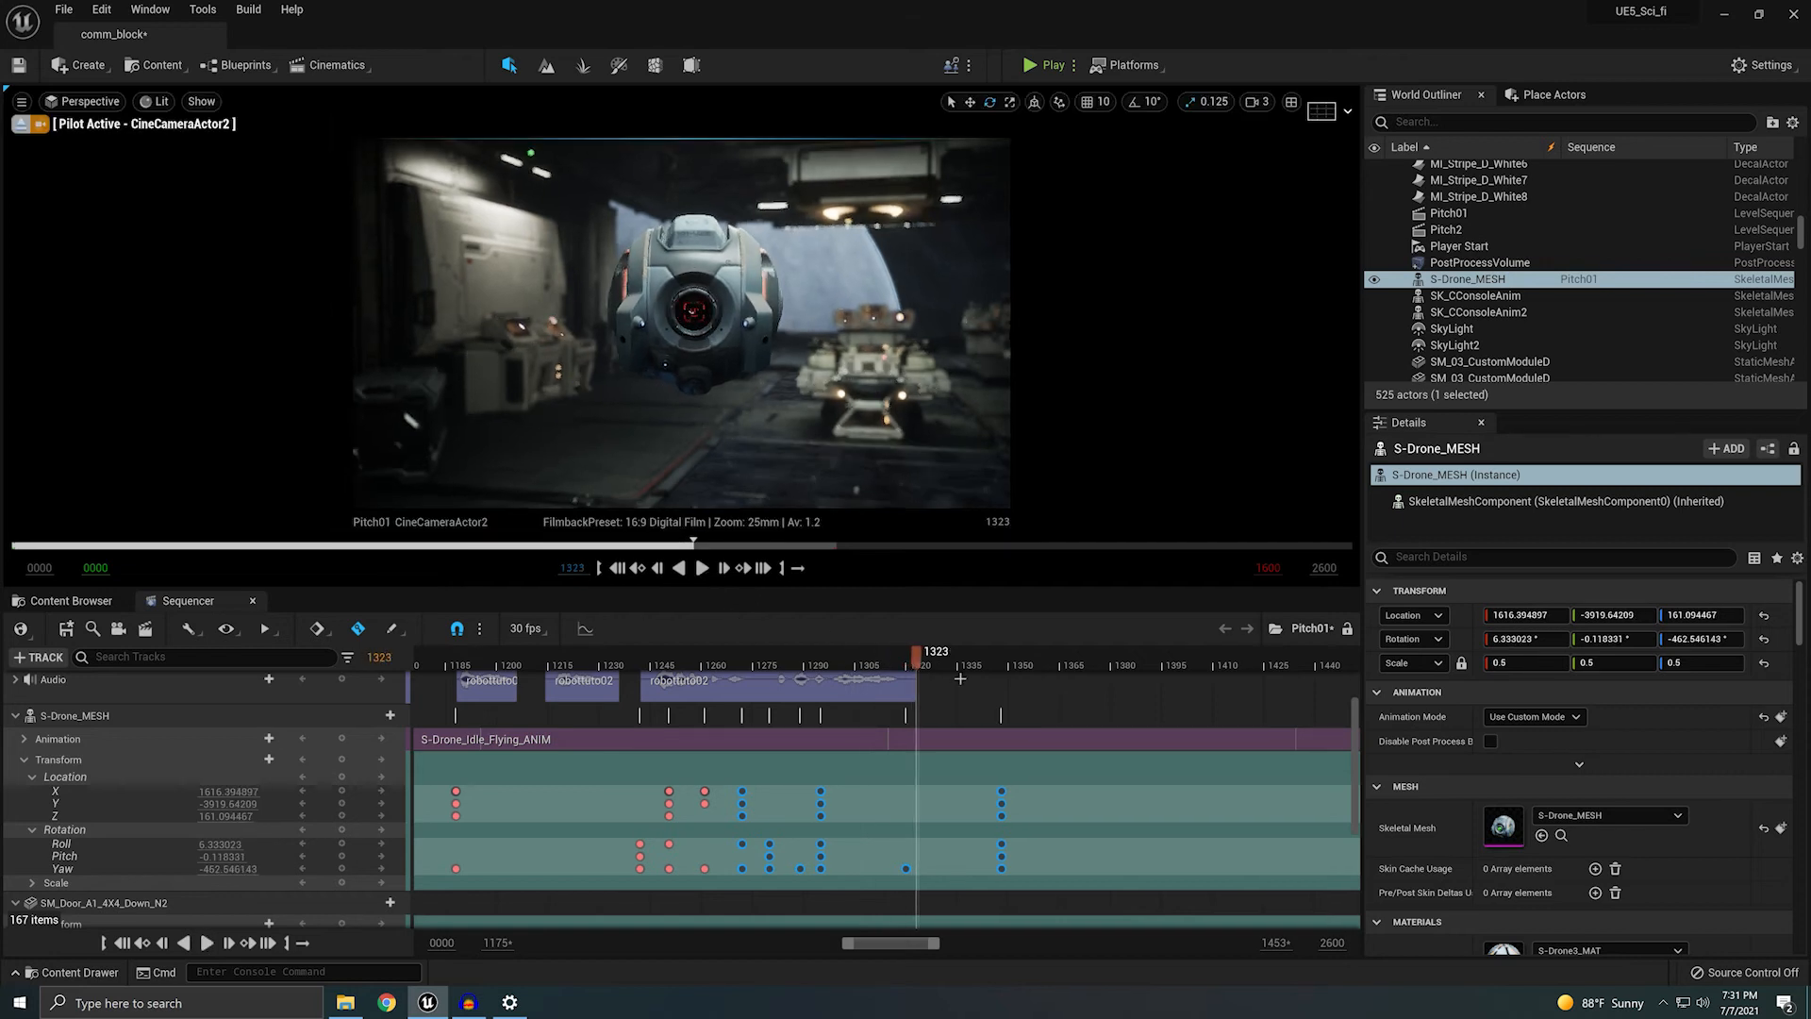
{"action": "left_click_drag", "start_coordinate": [915, 657], "coordinate": [667, 660]}
{"action": "left_click", "coordinate": [702, 568]}
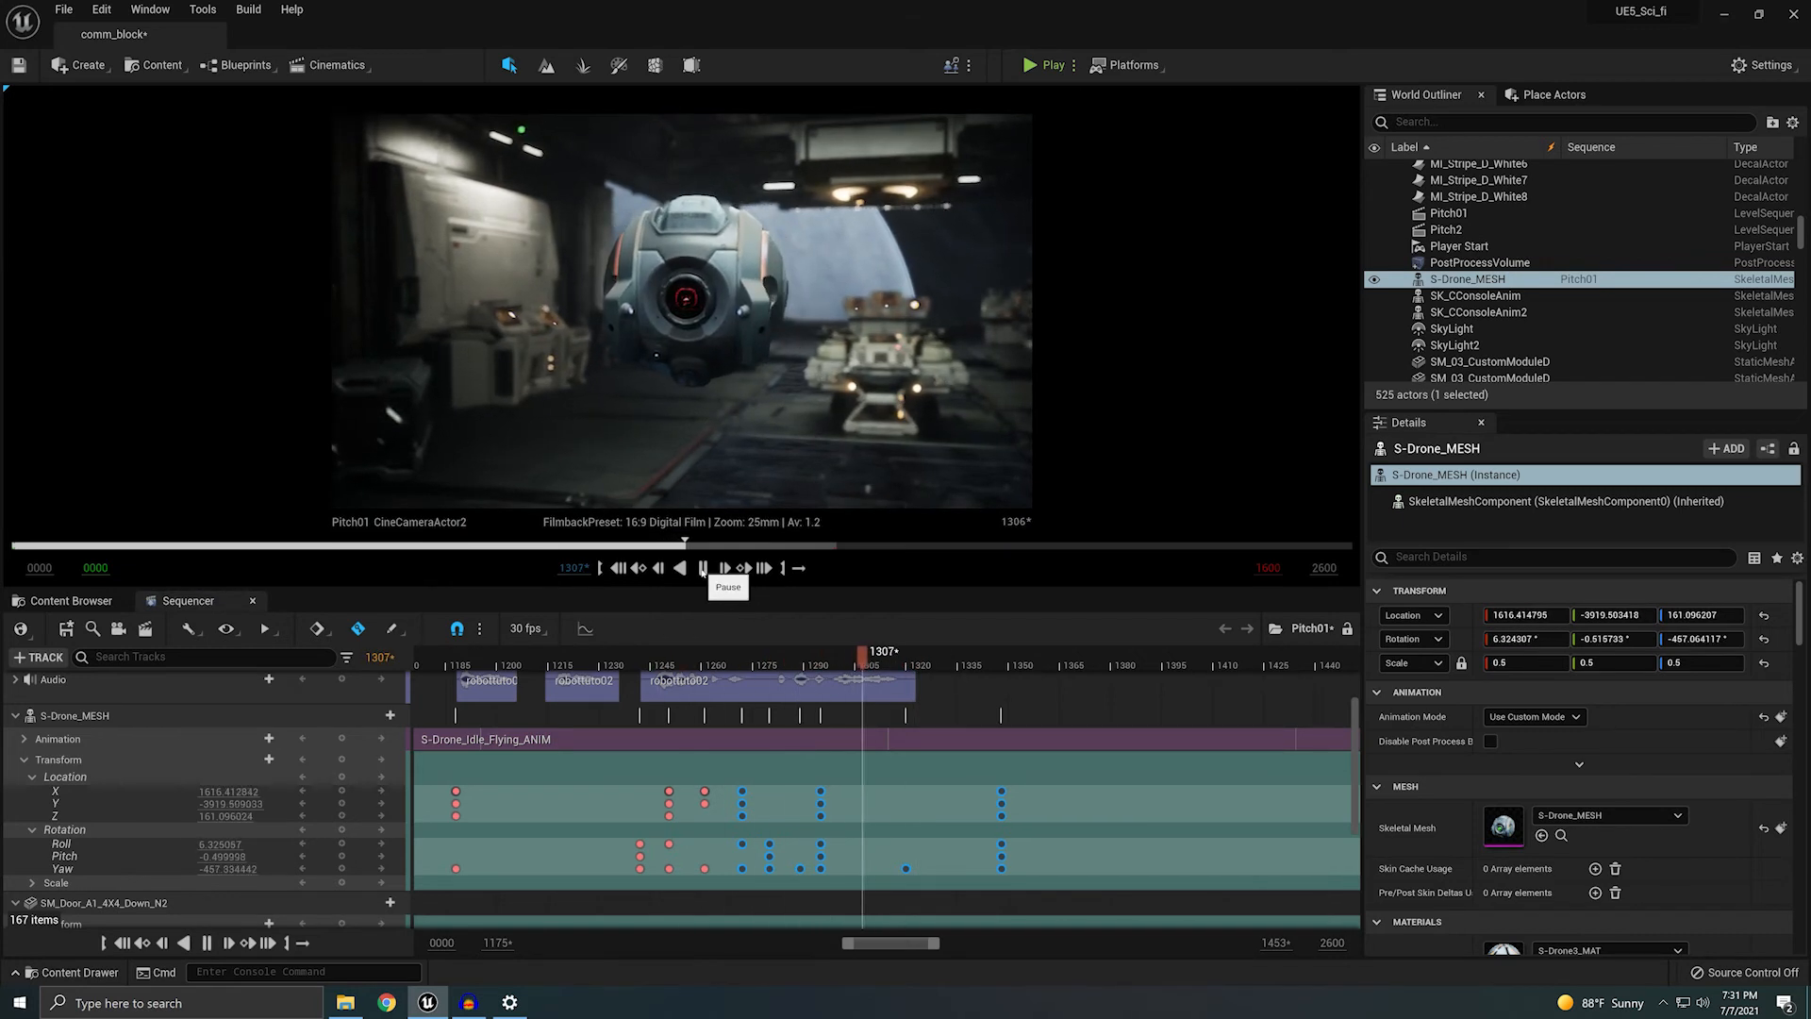
{"action": "left_click", "coordinate": [702, 568]}
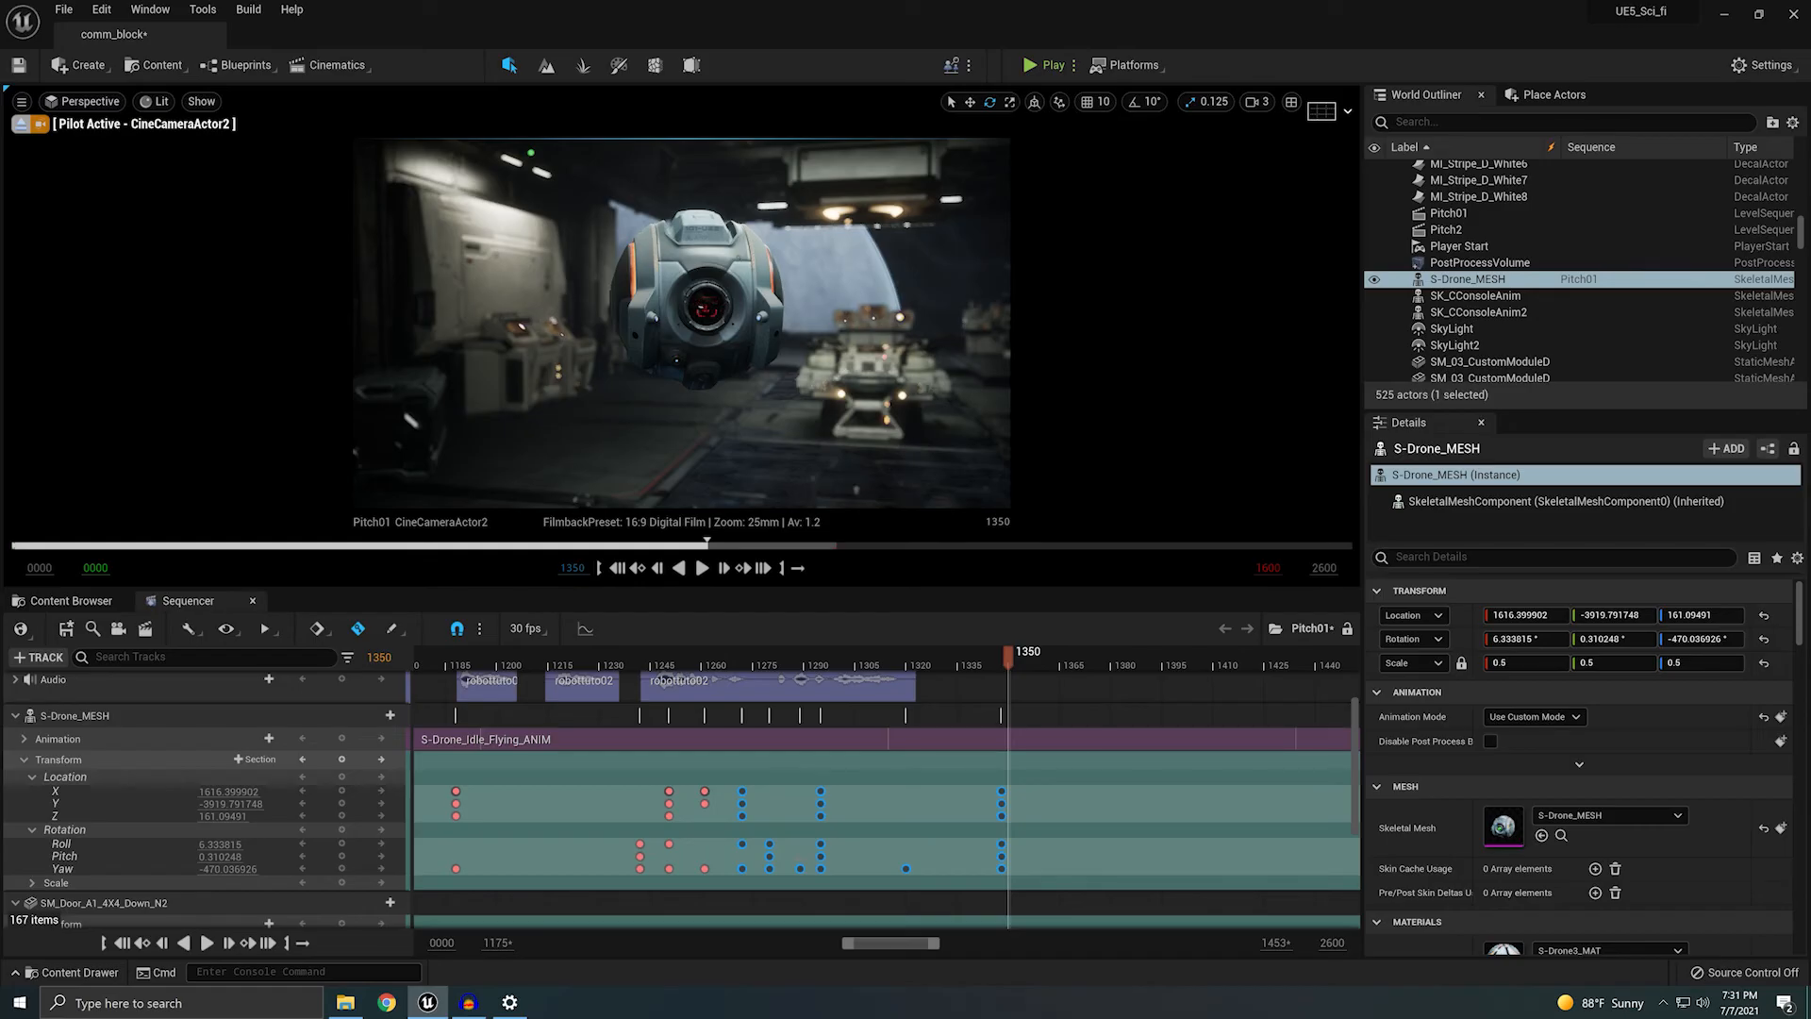
Step: Delete all of the drone's transform keys after frame 1280 and return to its rotation keys at that frame
{"action": "left_click", "coordinate": [816, 773]}
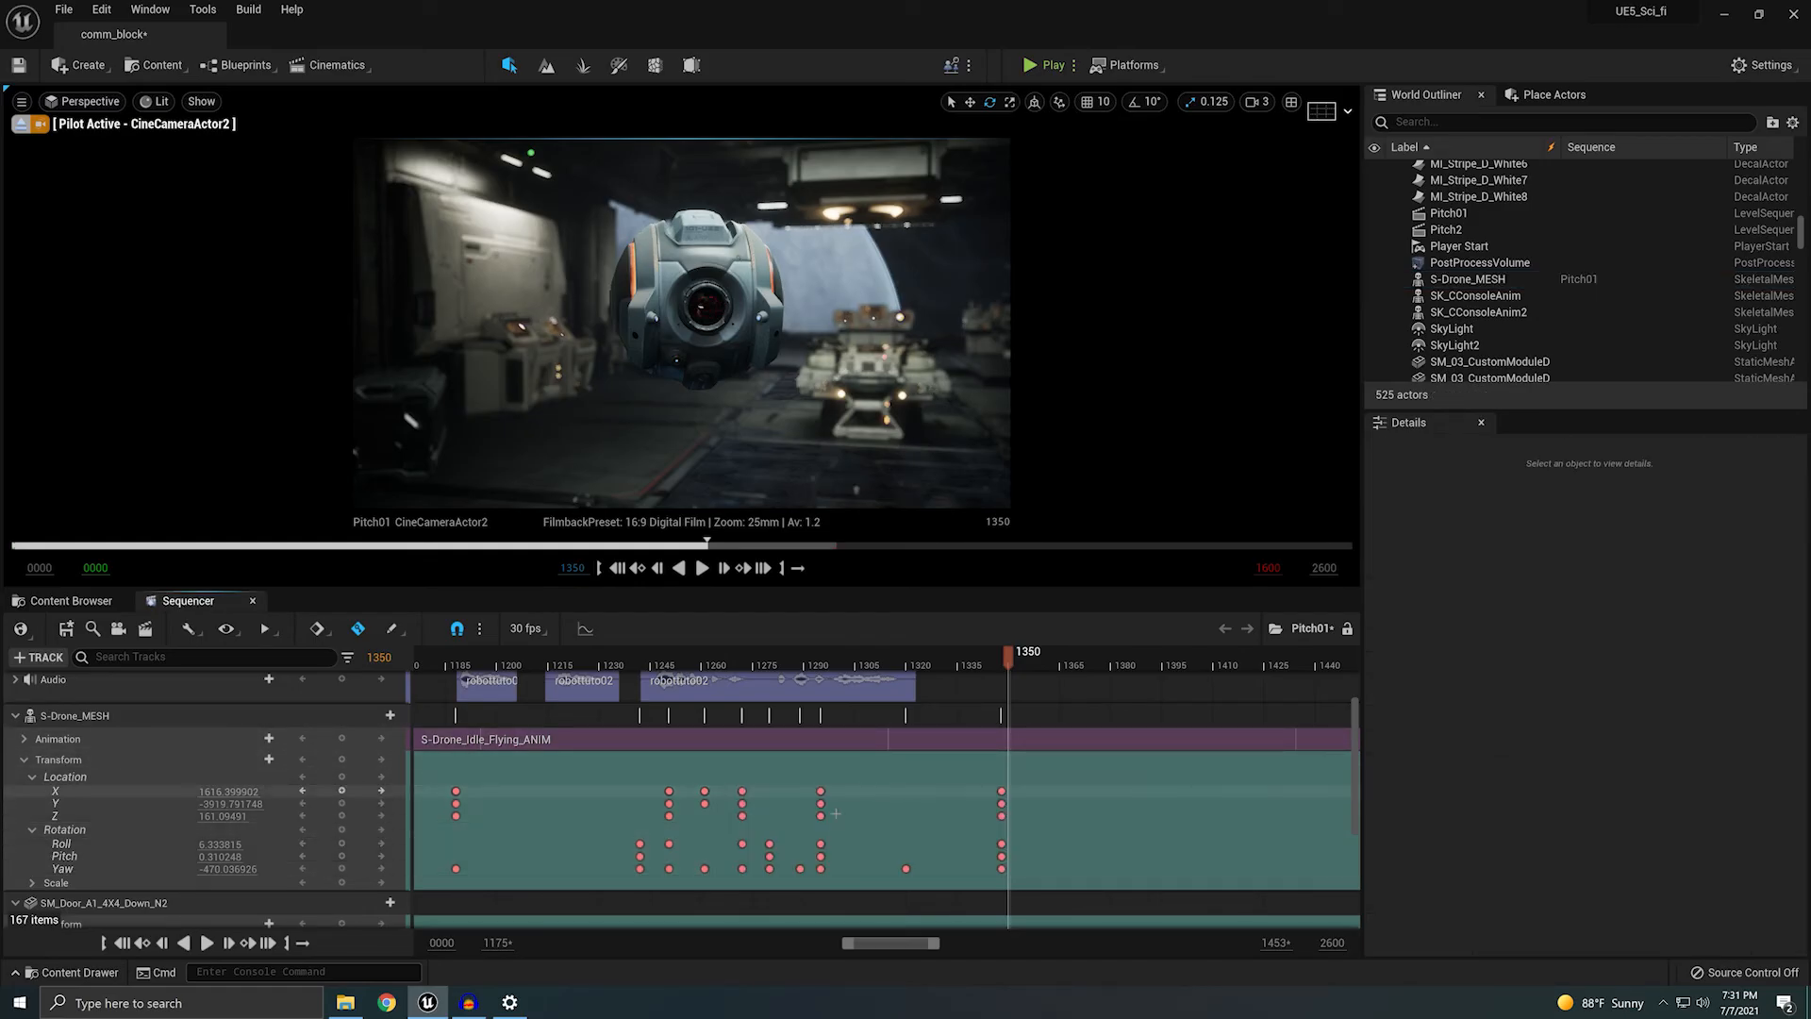
{"action": "left_click_drag", "start_coordinate": [797, 769], "coordinate": [1028, 886]}
{"action": "key", "text": "Delete"}
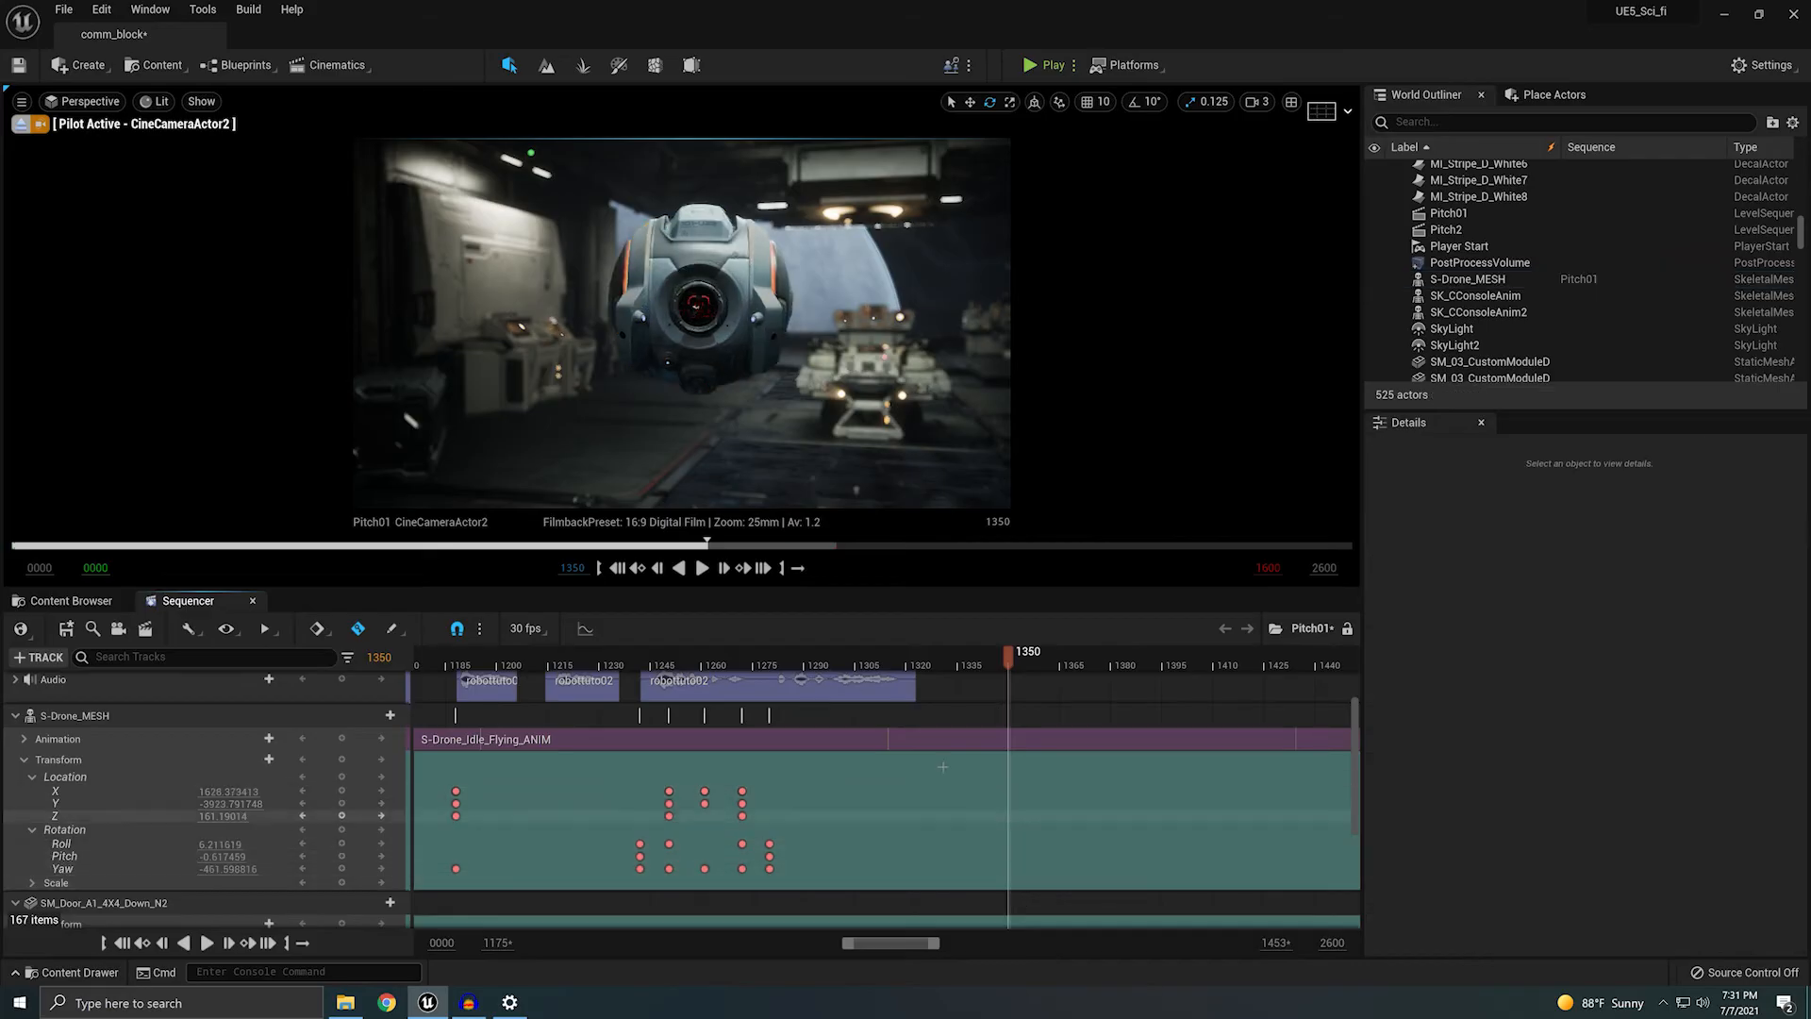
{"action": "left_click", "coordinate": [720, 788]}
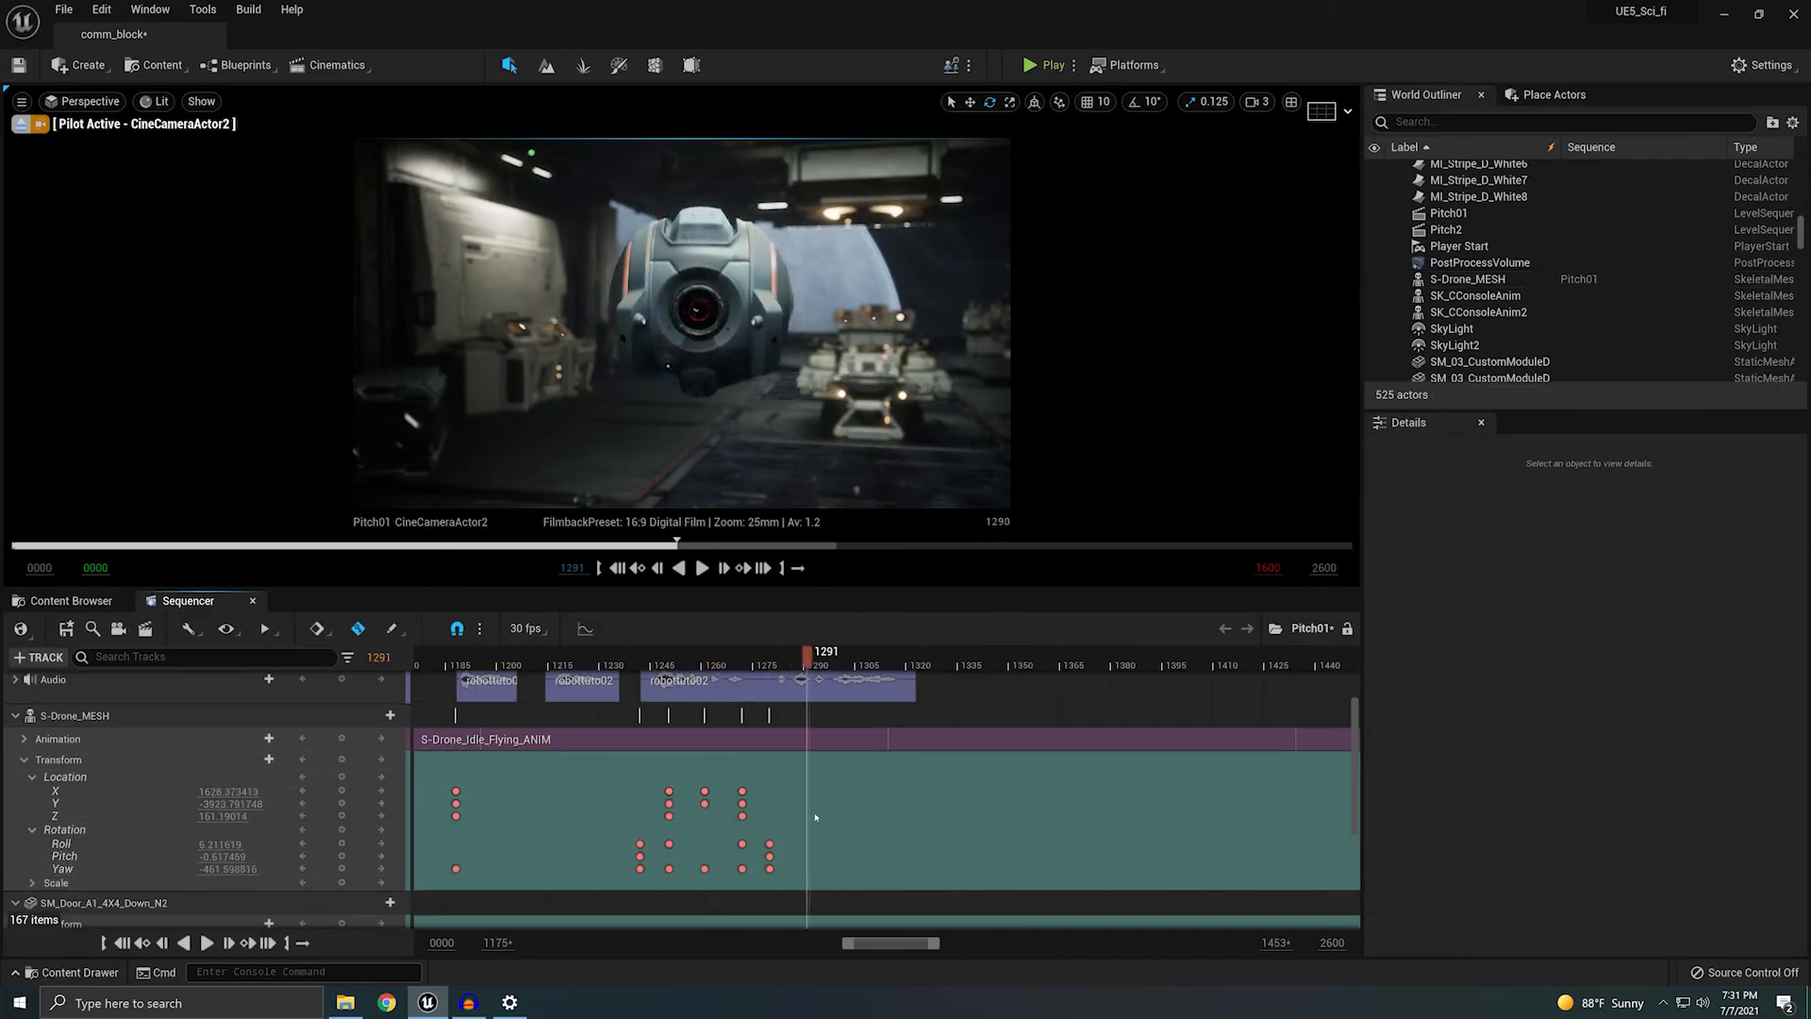
{"action": "left_click_drag", "start_coordinate": [1157, 791], "coordinate": [774, 829]}
{"action": "left_click", "coordinate": [770, 844]}
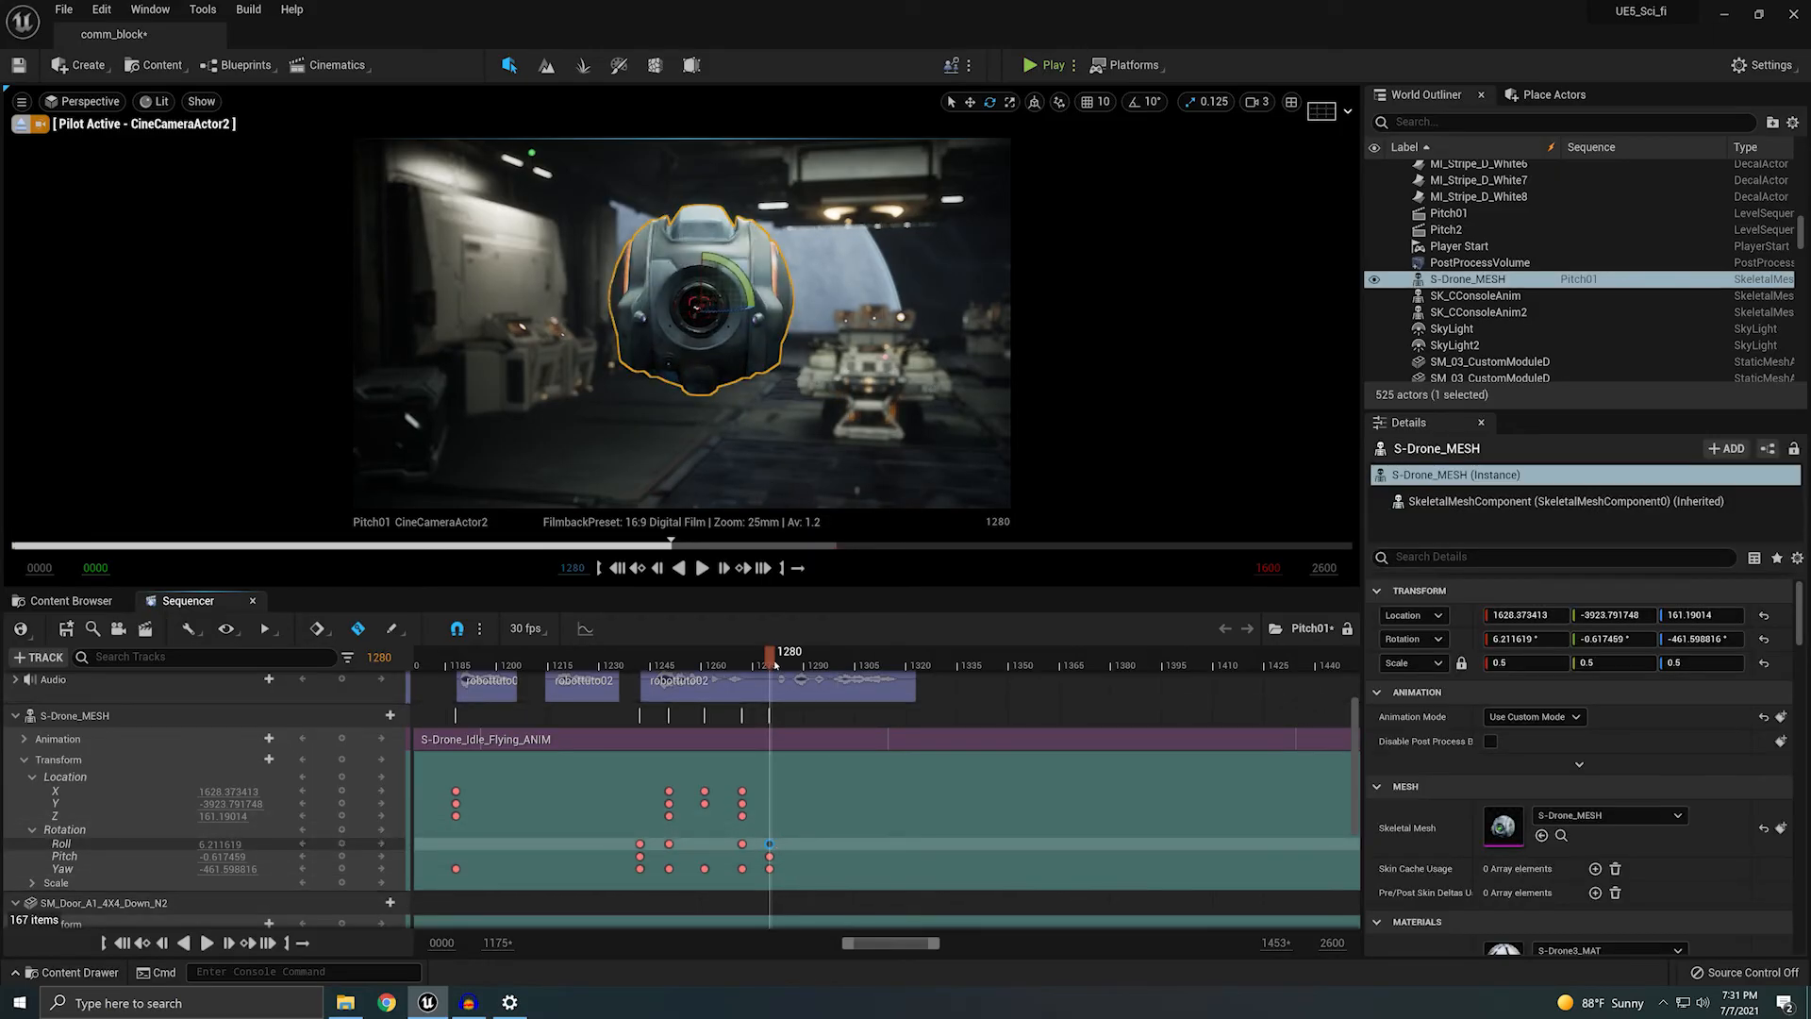
Step: Play the remaining drone movement from about frame 1242 and scrub back through its tilt
{"action": "left_click_drag", "start_coordinate": [769, 655], "coordinate": [639, 685]}
{"action": "left_click", "coordinate": [701, 567]}
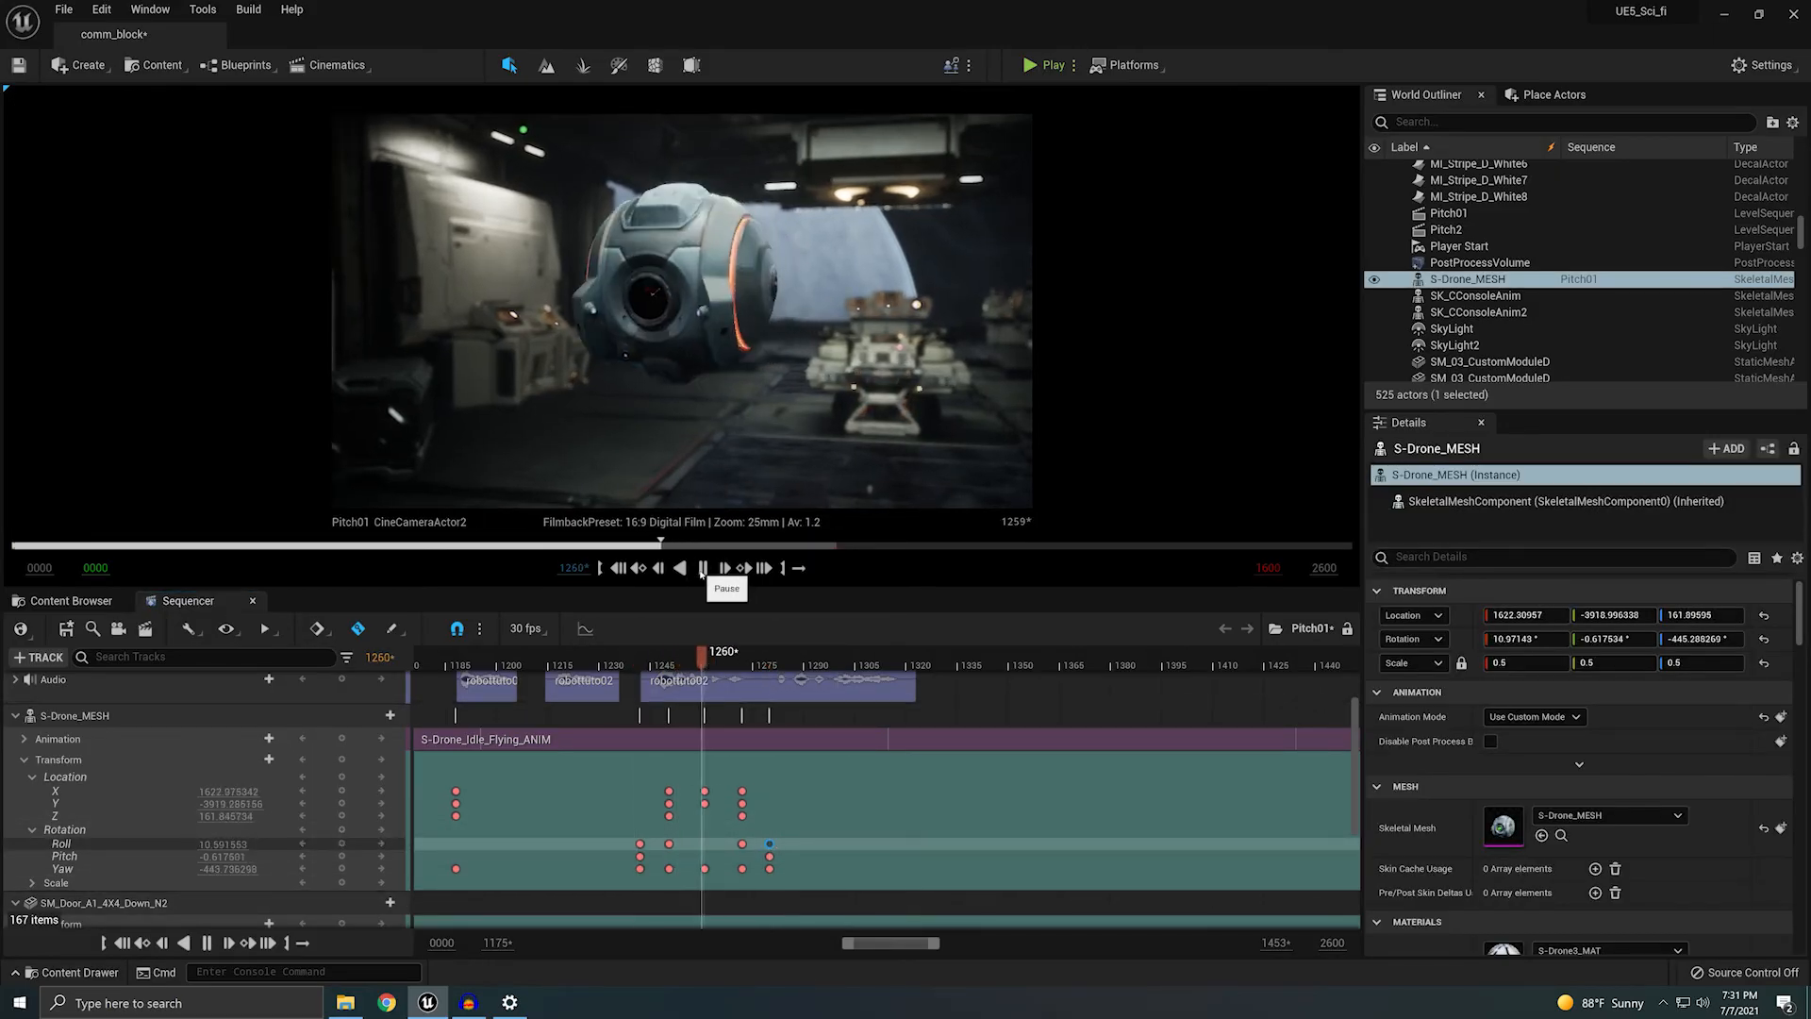
{"action": "left_click", "coordinate": [702, 567]}
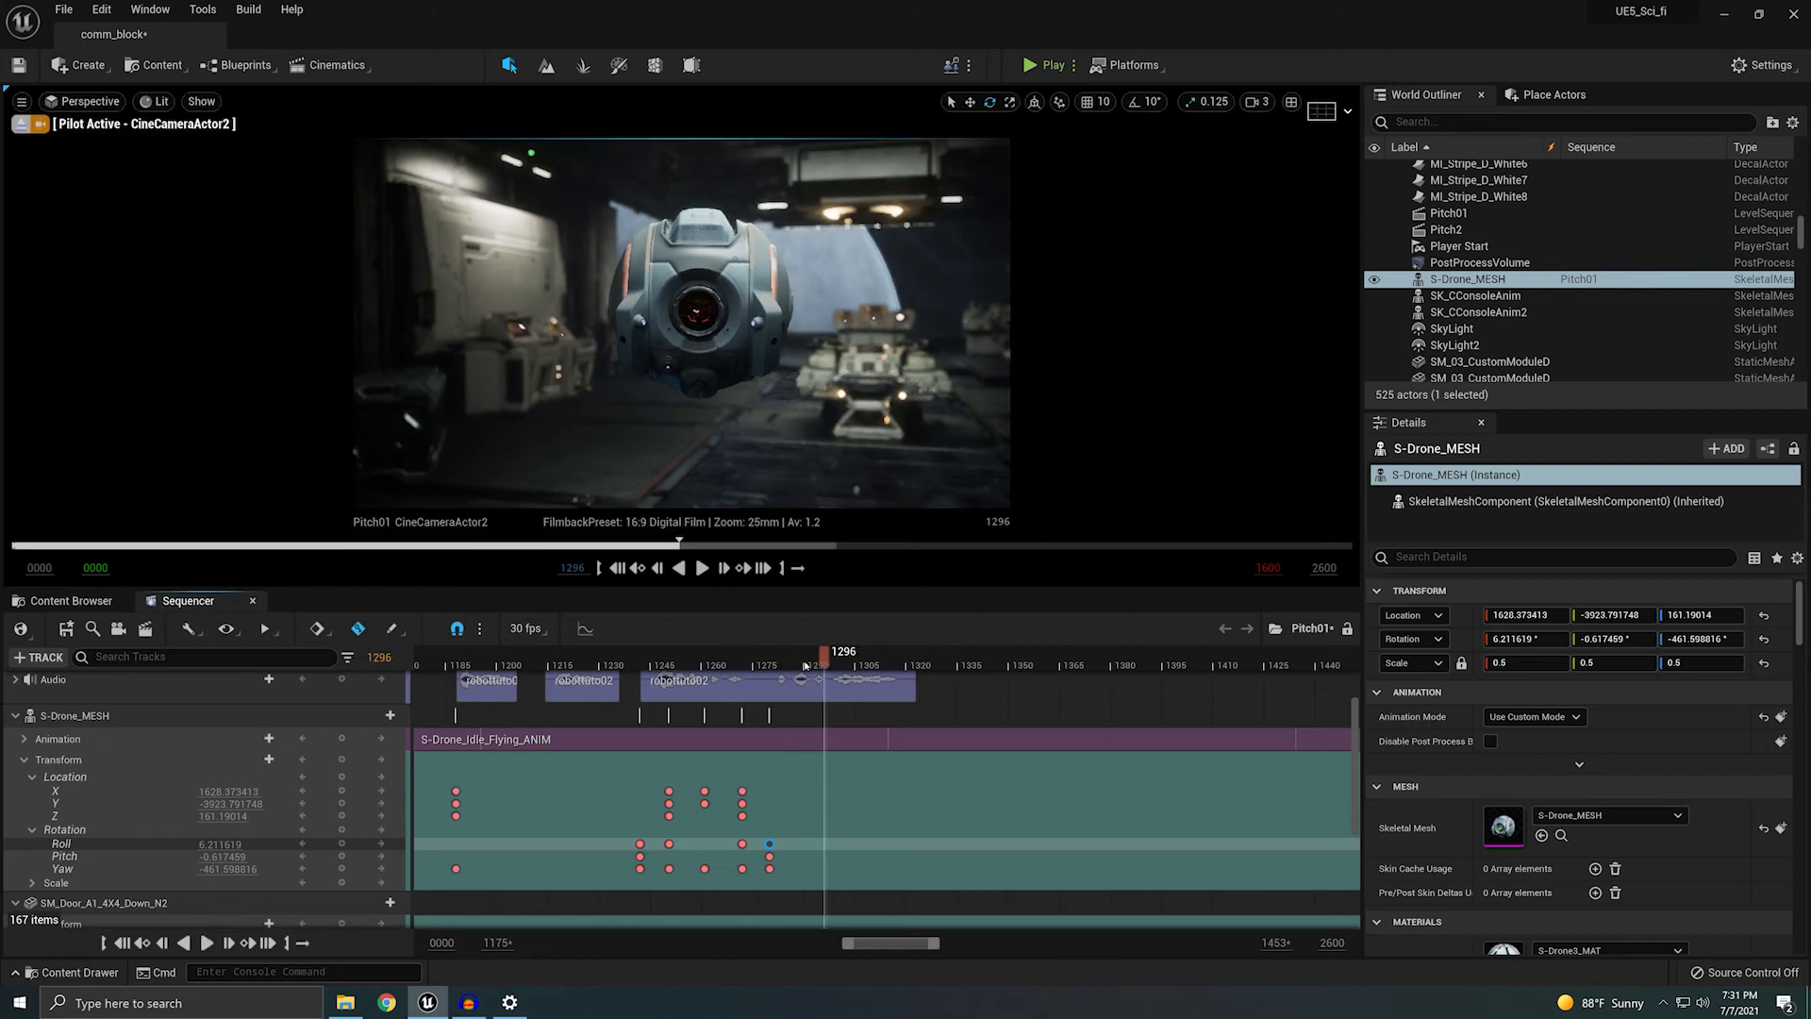
{"action": "left_click_drag", "start_coordinate": [805, 665], "coordinate": [648, 709]}
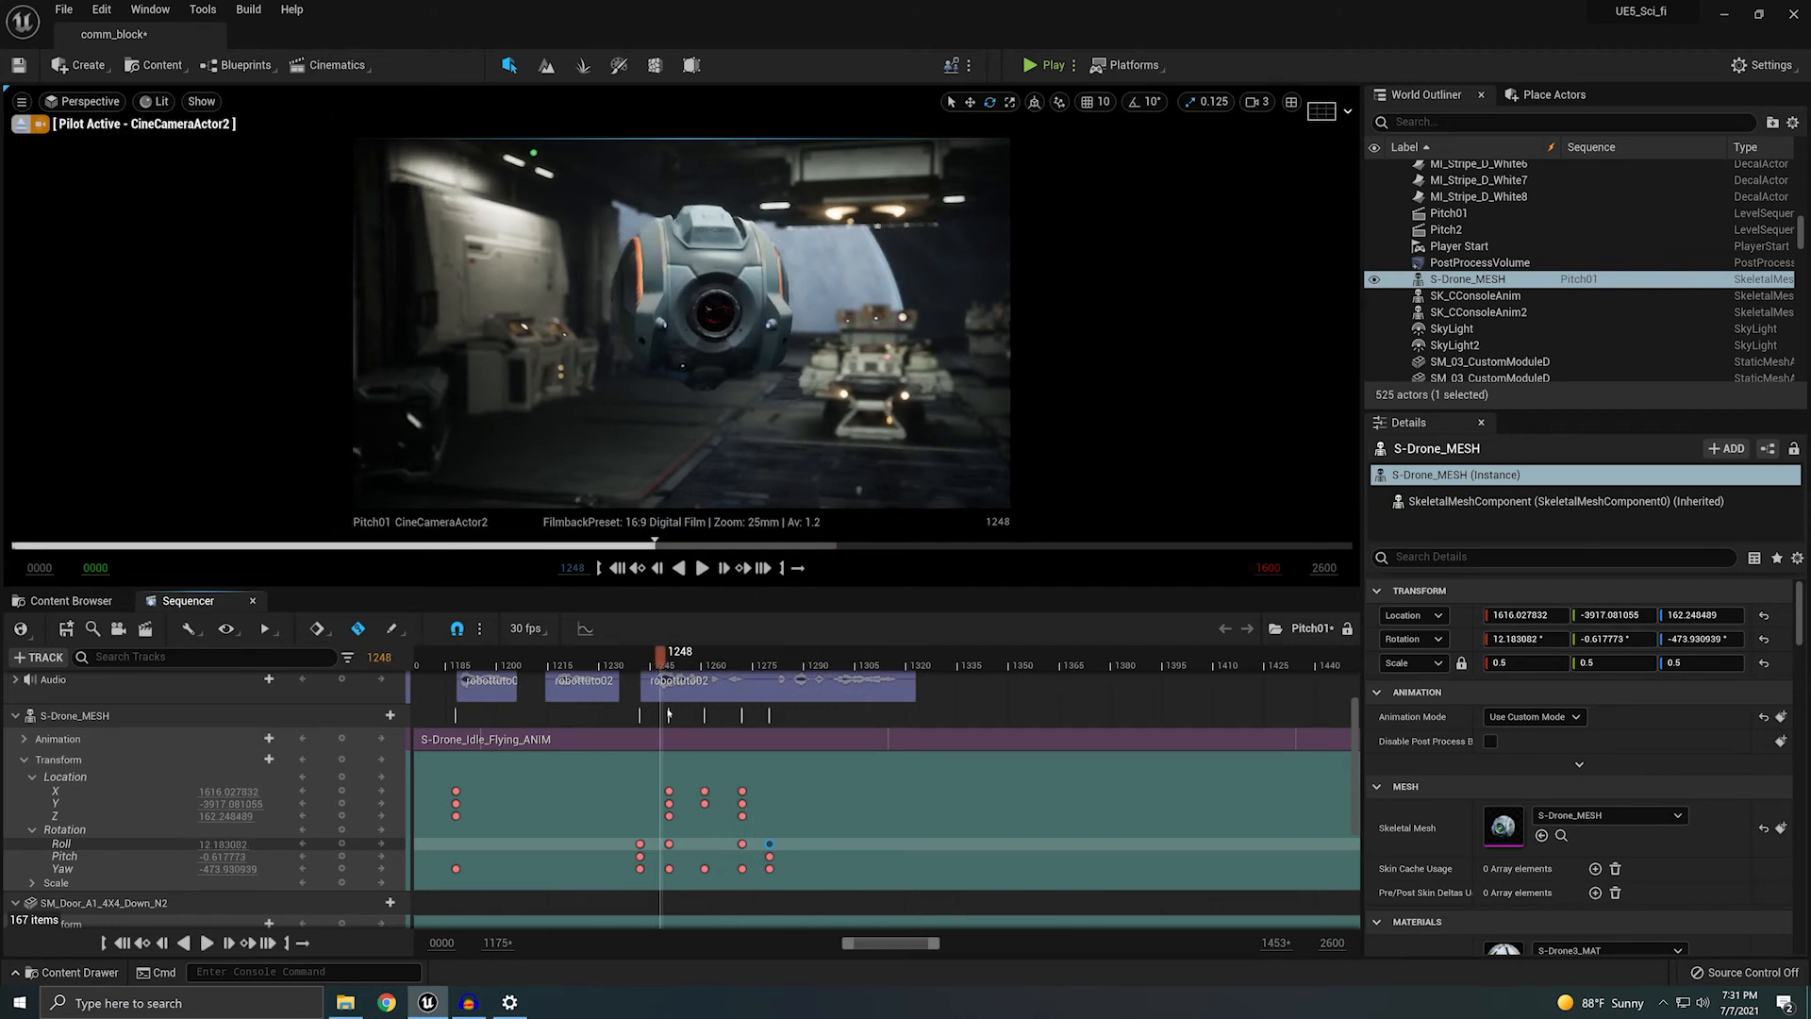
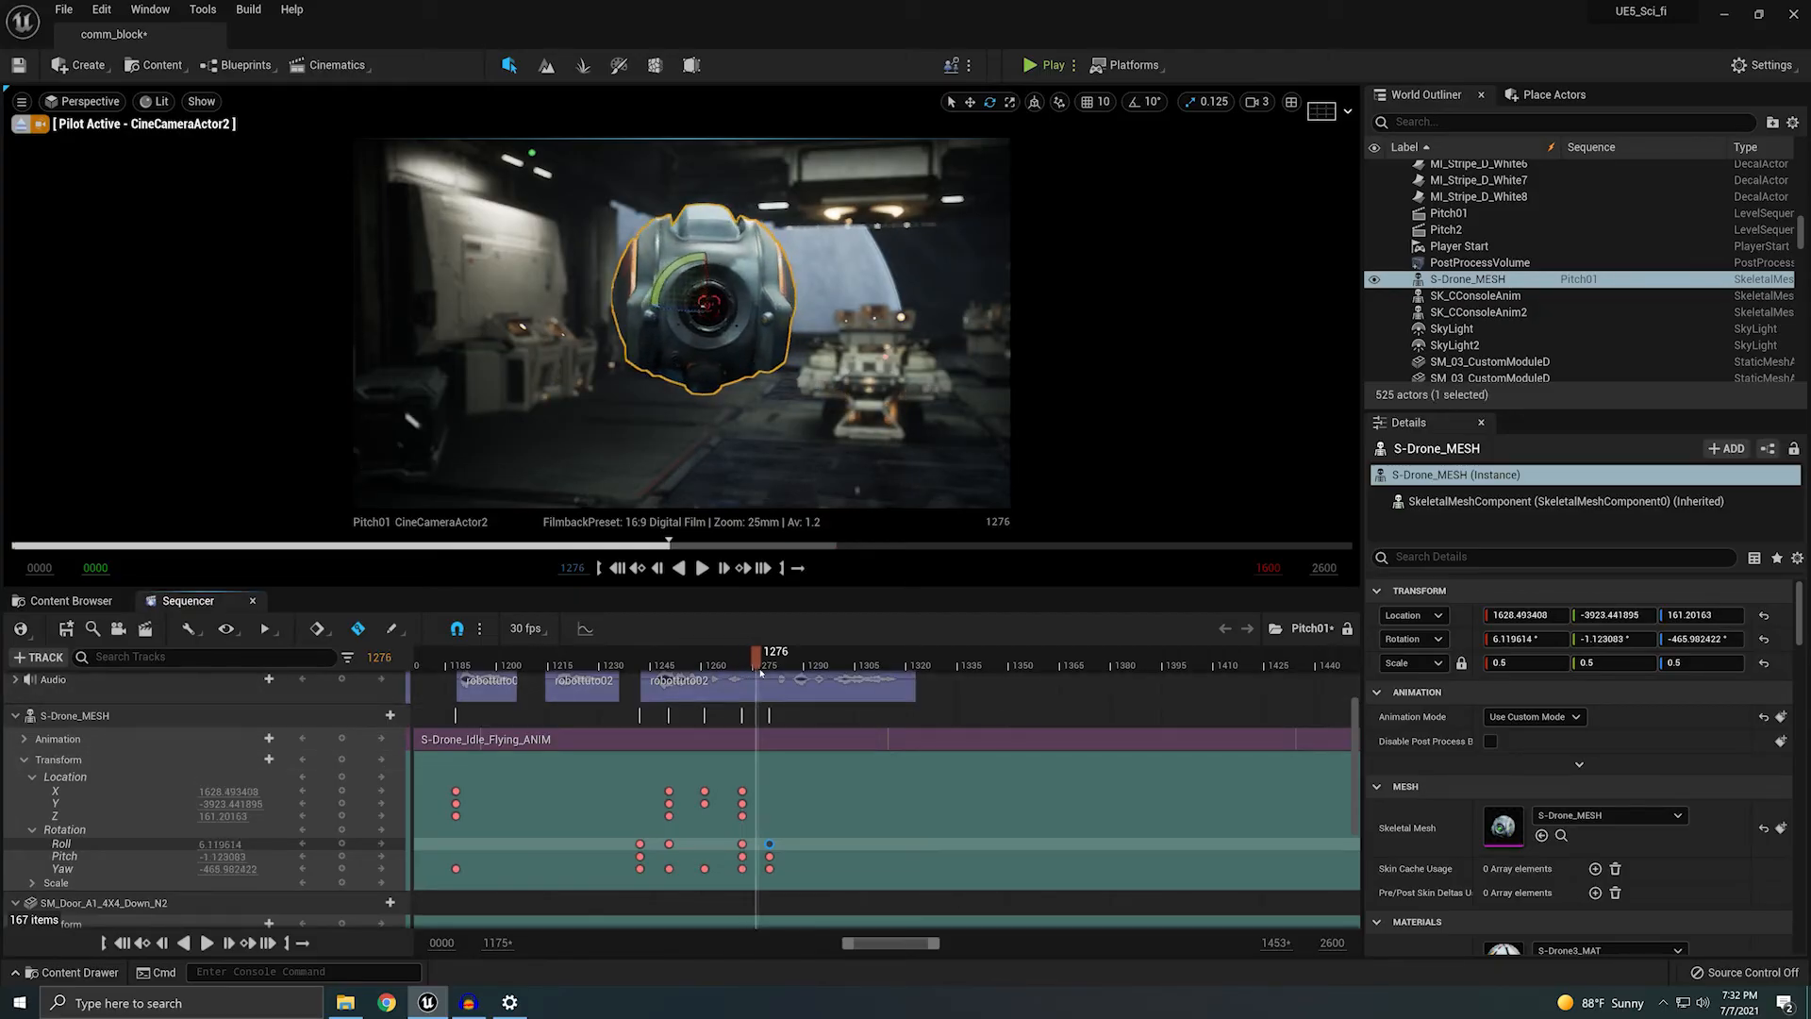
Step: Pose the drone at frame 1326 with about 17.8° roll and -465° yaw, and copy its frame 1280 rotation keys to about frame 1297
{"action": "left_click_drag", "start_coordinate": [760, 671], "coordinate": [905, 706]}
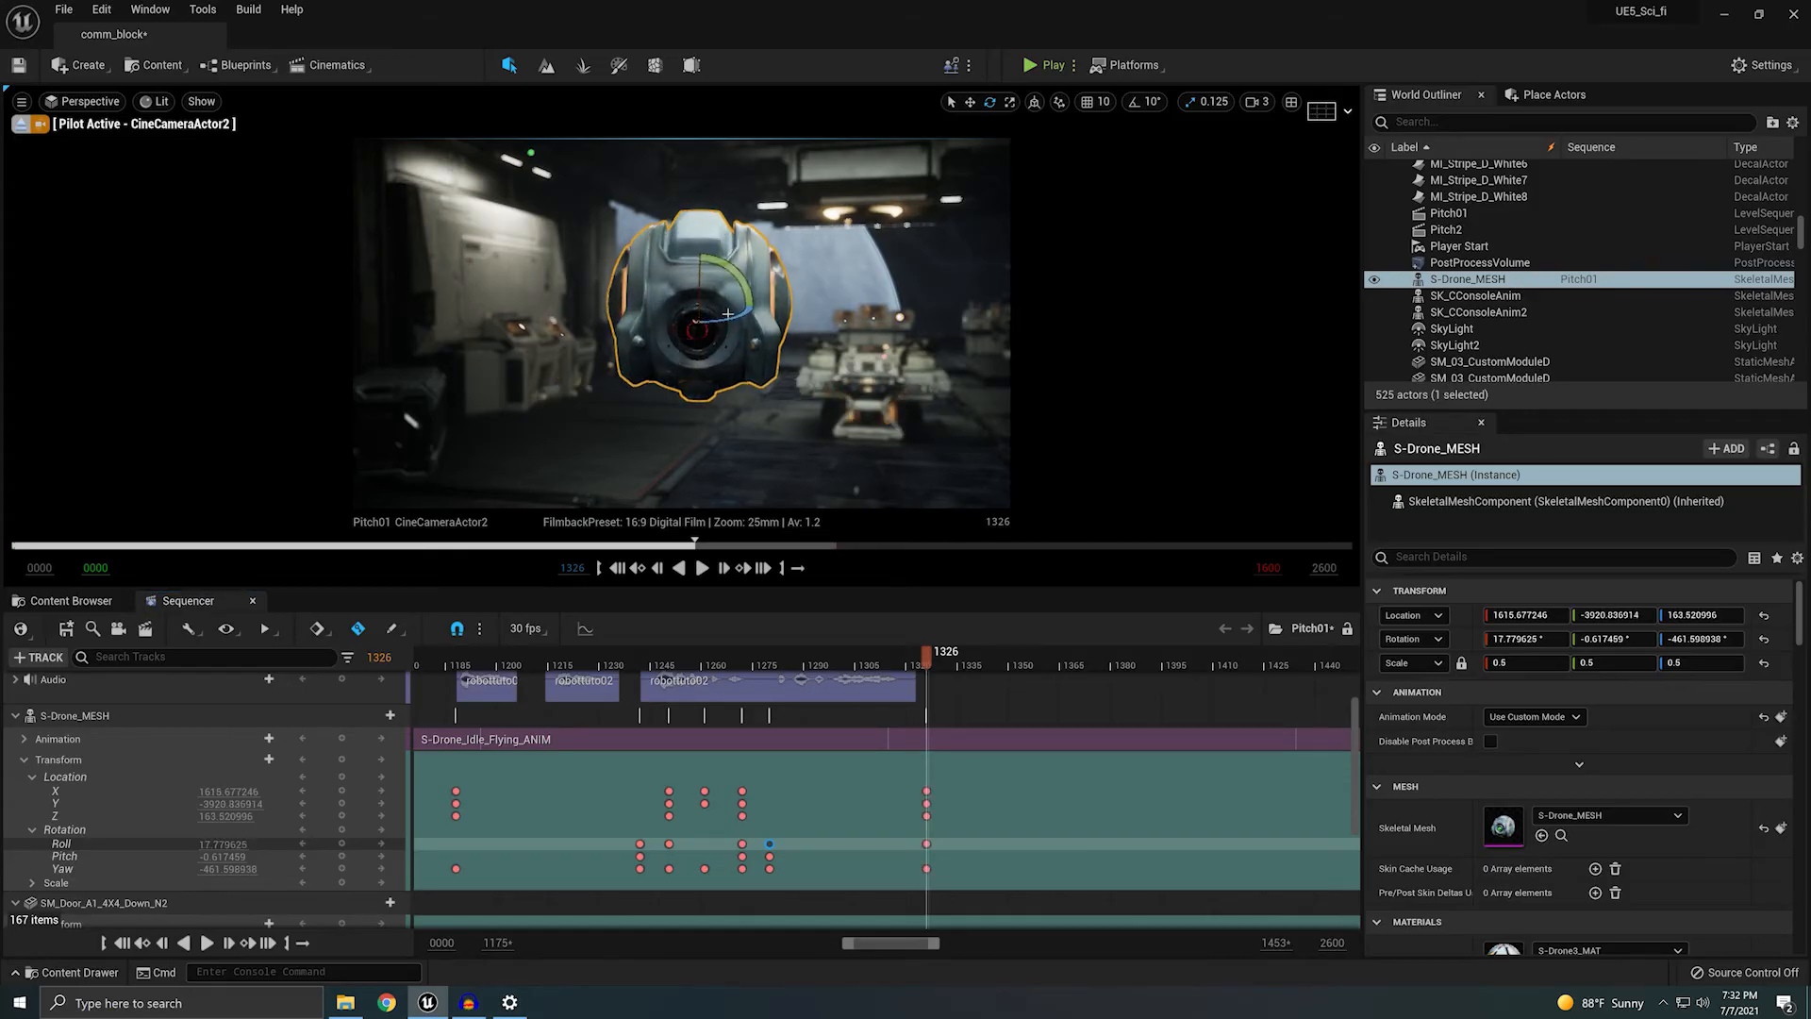
{"action": "left_click_drag", "start_coordinate": [716, 325], "coordinate": [727, 347]}
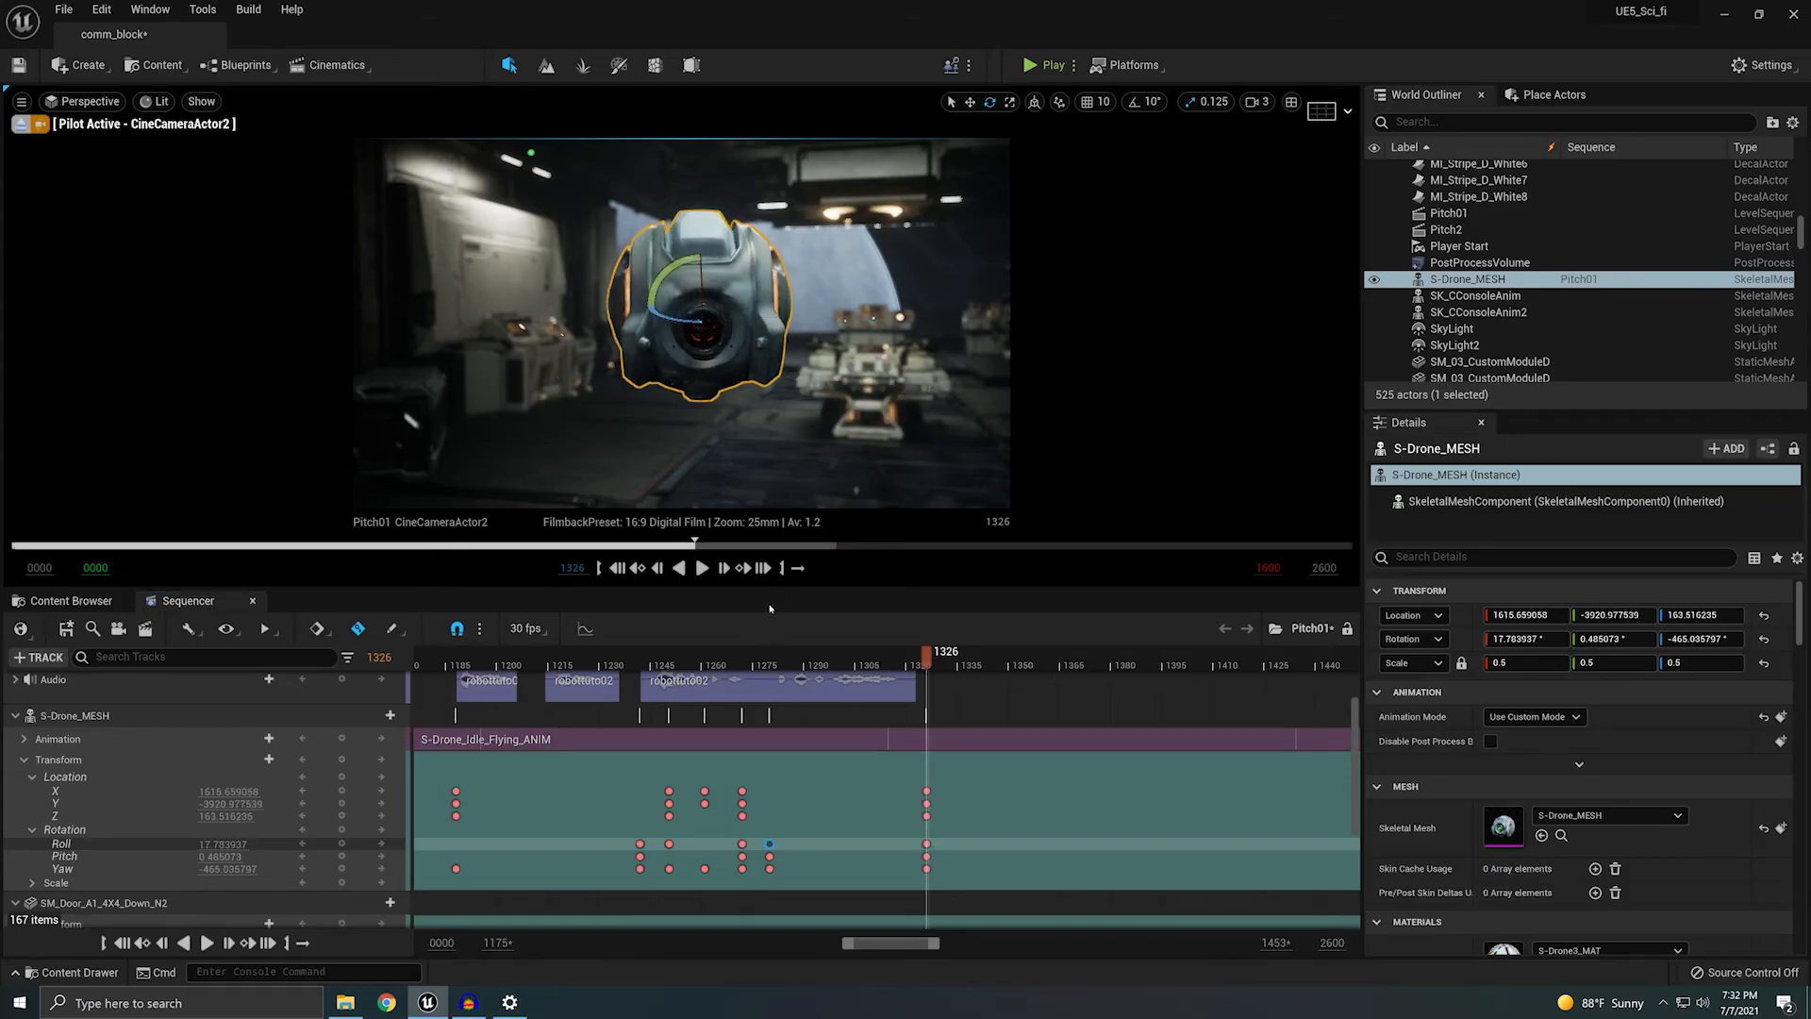
{"action": "left_click_drag", "start_coordinate": [789, 819], "coordinate": [827, 849]}
{"action": "left_click", "coordinate": [702, 567]}
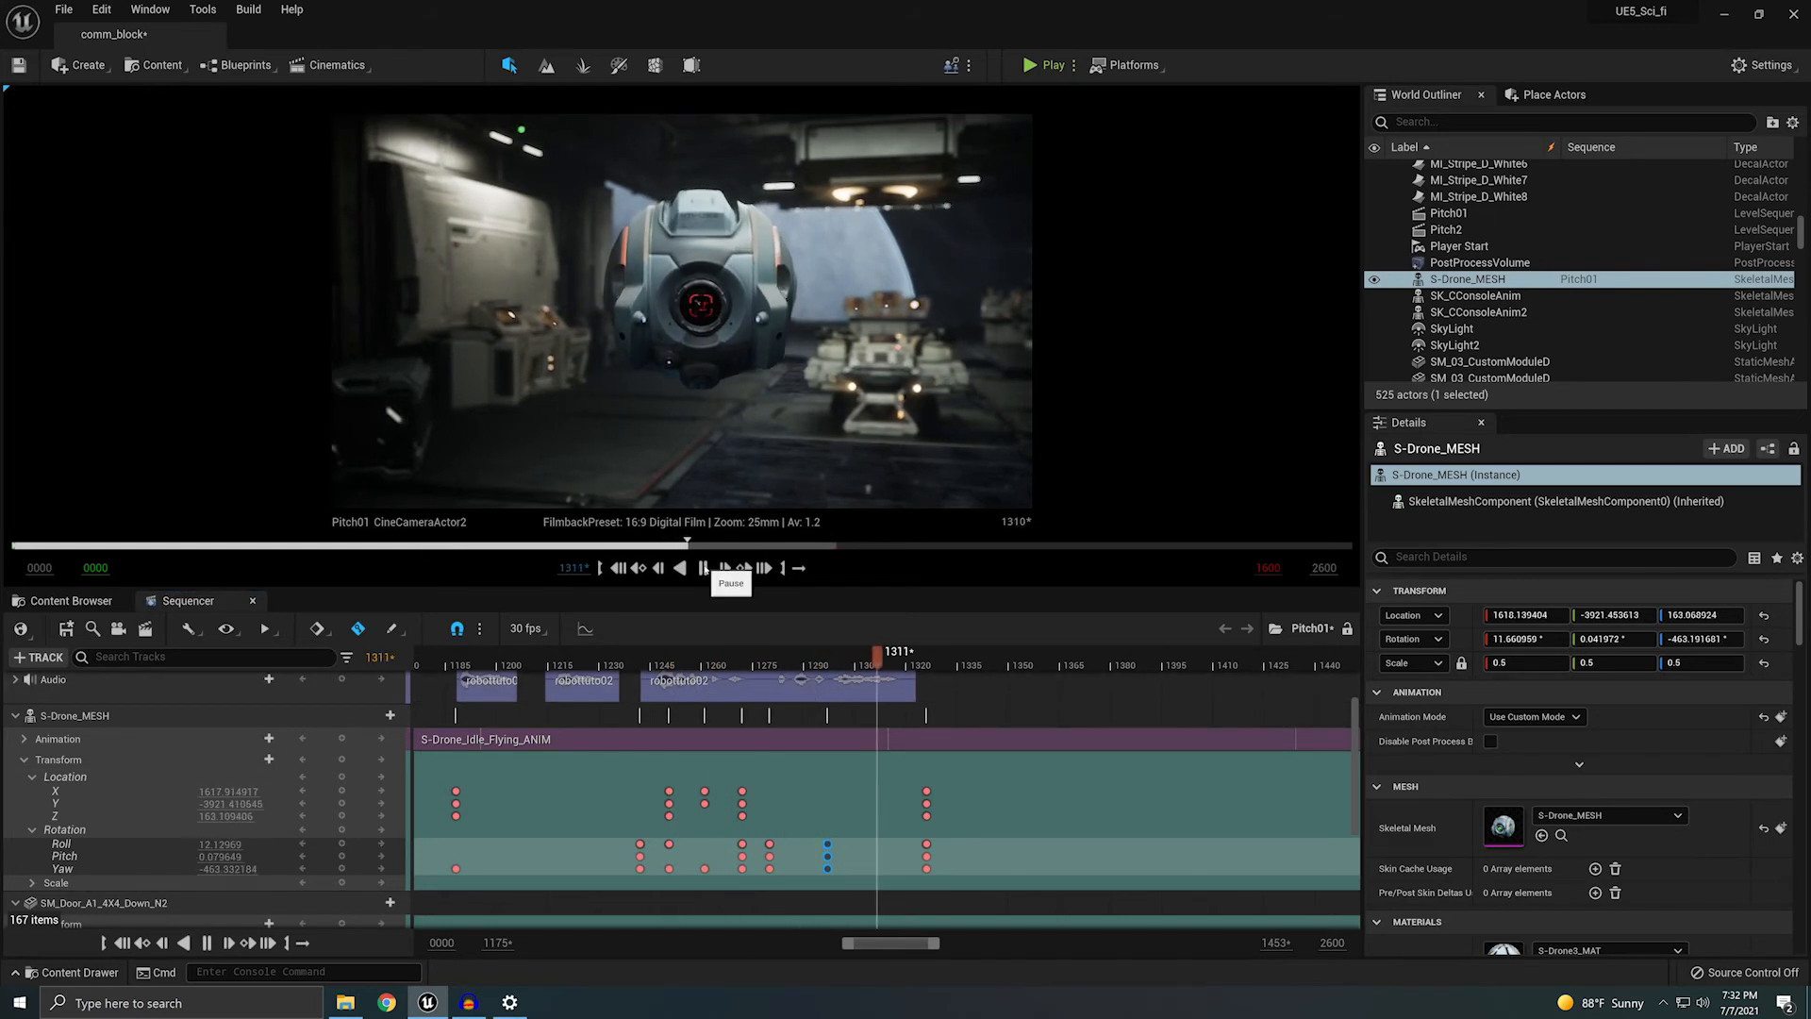
Step: Lengthen the short copied voice clip near frame 1415 to cover its full phrase and move it to start at frame 1332
{"action": "left_click_drag", "start_coordinate": [1028, 692], "coordinate": [1272, 692]}
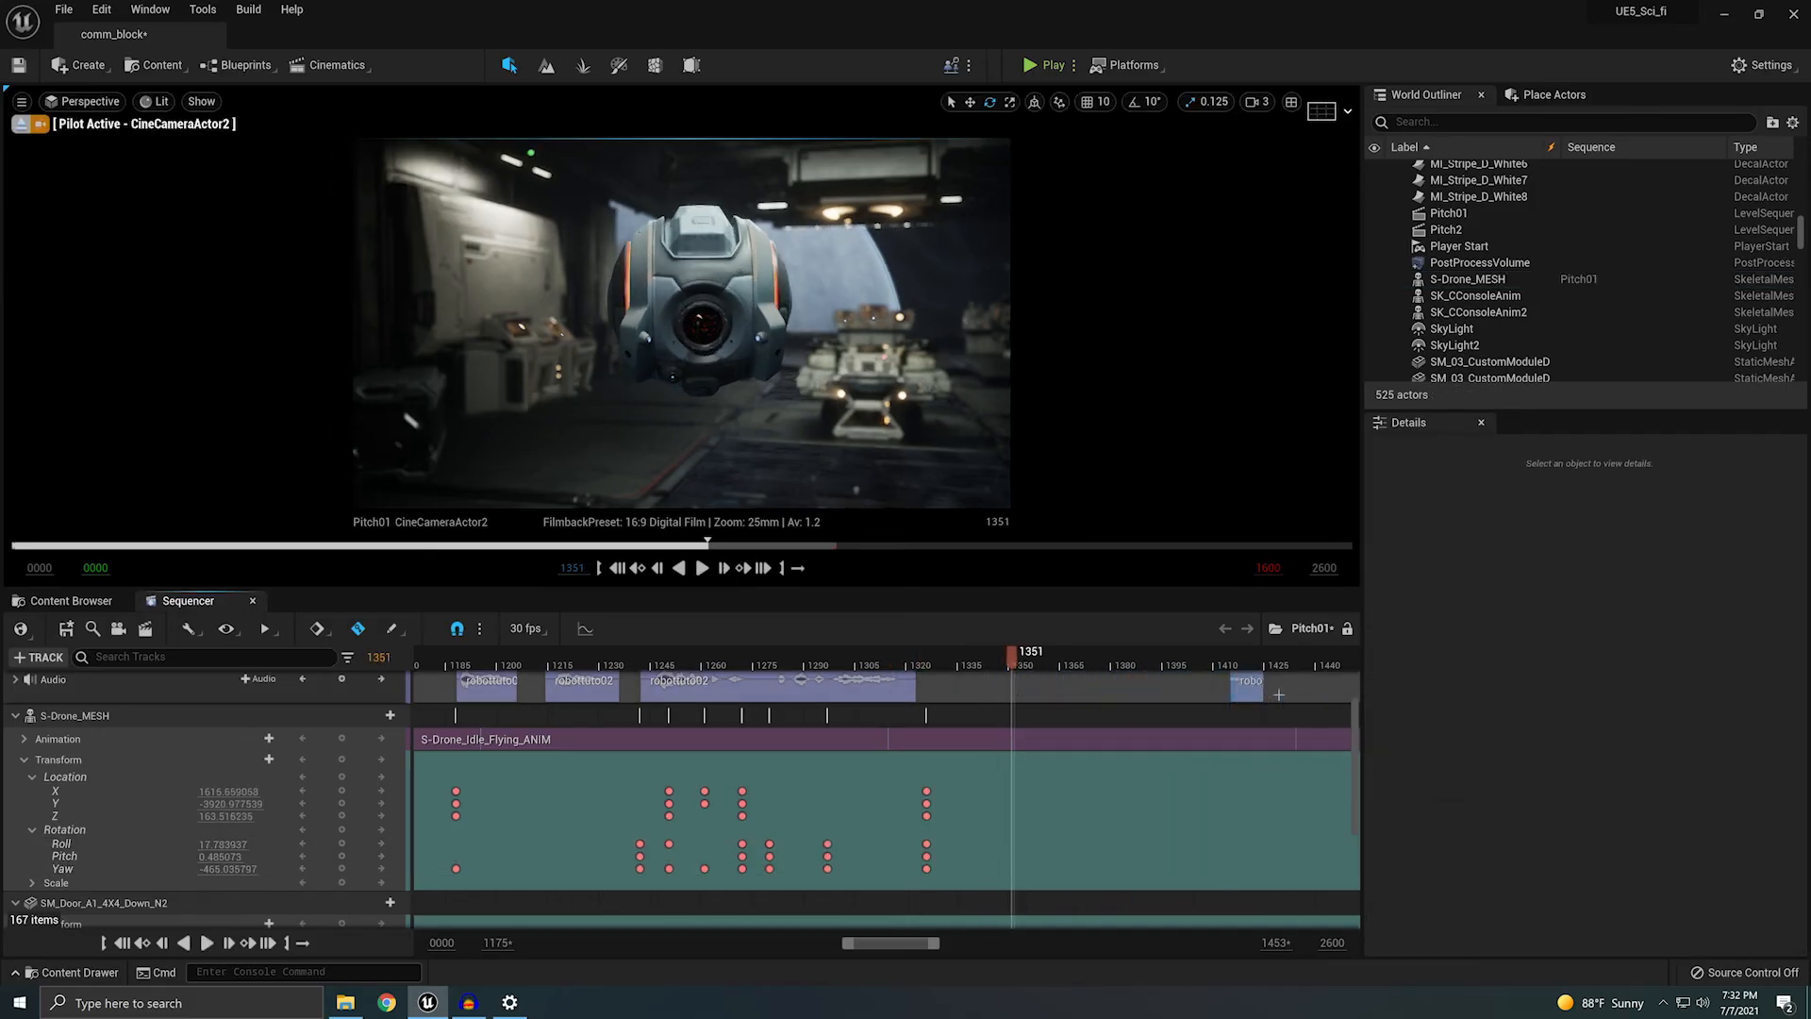
{"action": "left_click_drag", "start_coordinate": [933, 945], "coordinate": [1020, 945]}
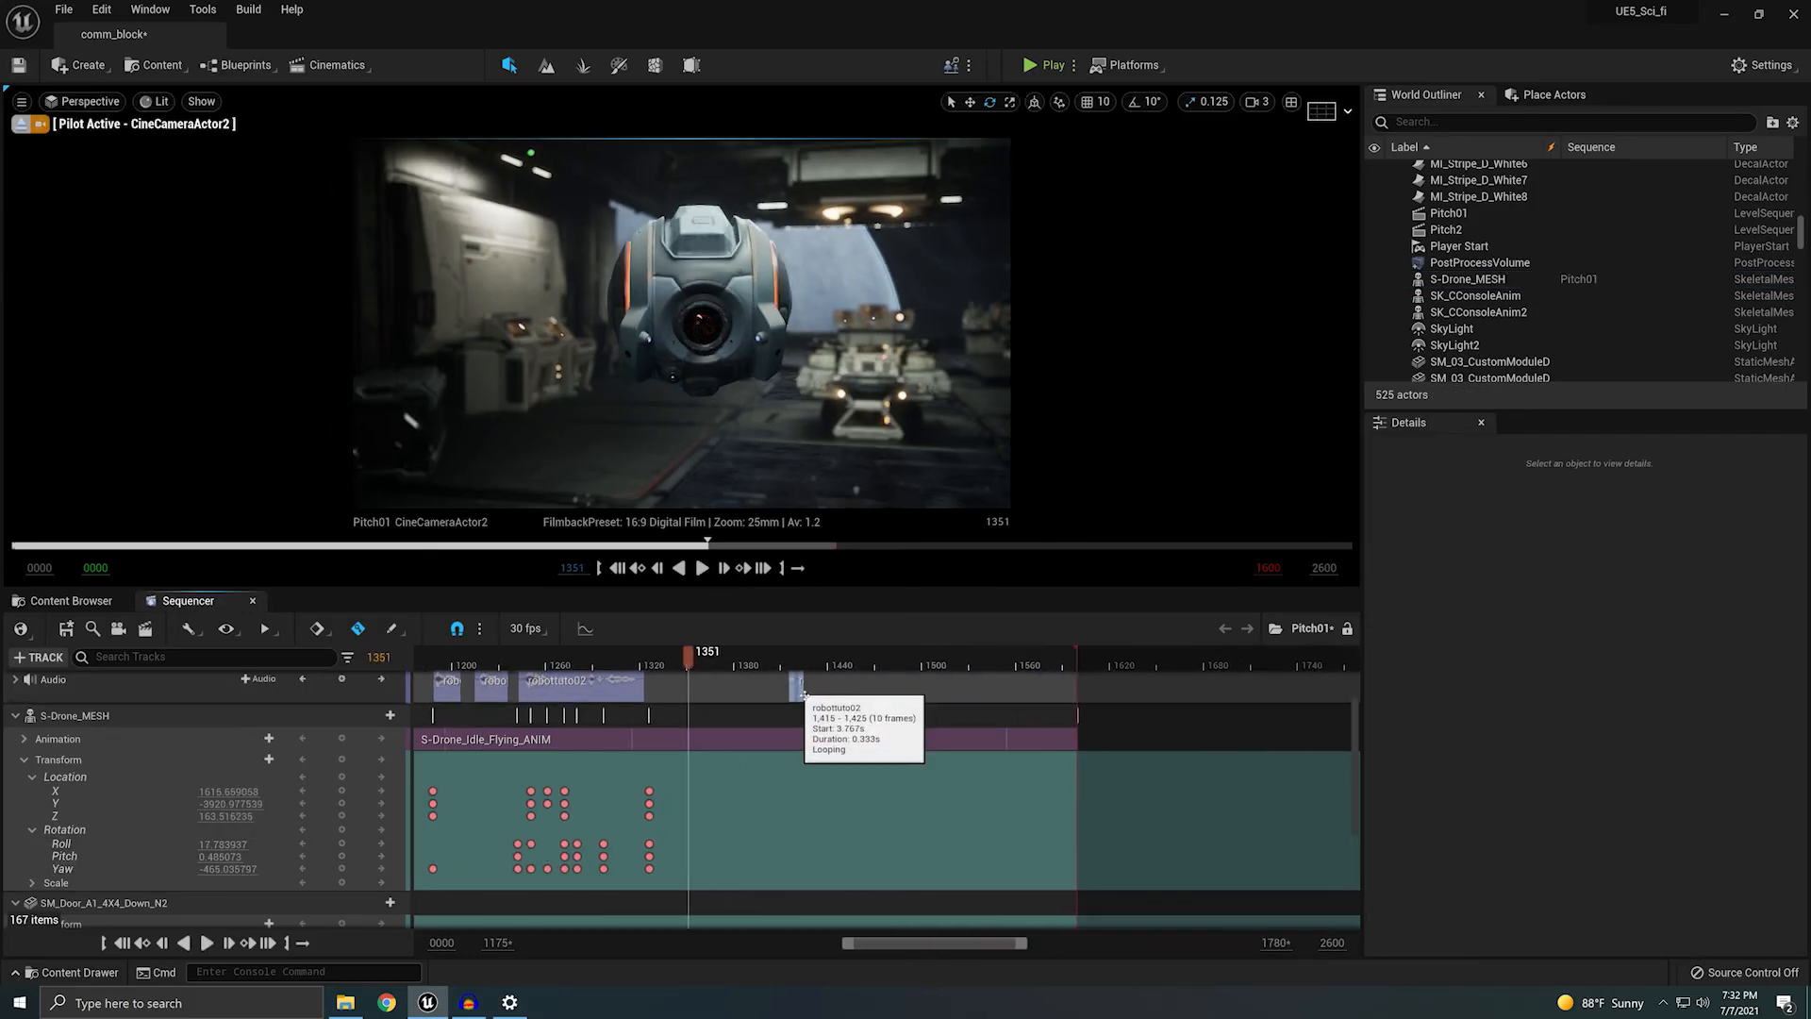
{"action": "mouse_move", "coordinate": [803, 692]}
{"action": "left_mouse_down"}
{"action": "mouse_move", "coordinate": [909, 693]}
{"action": "mouse_move", "coordinate": [817, 696]}
{"action": "left_mouse_up"}
{"action": "left_click", "coordinate": [811, 660]}
{"action": "left_click", "coordinate": [702, 568]}
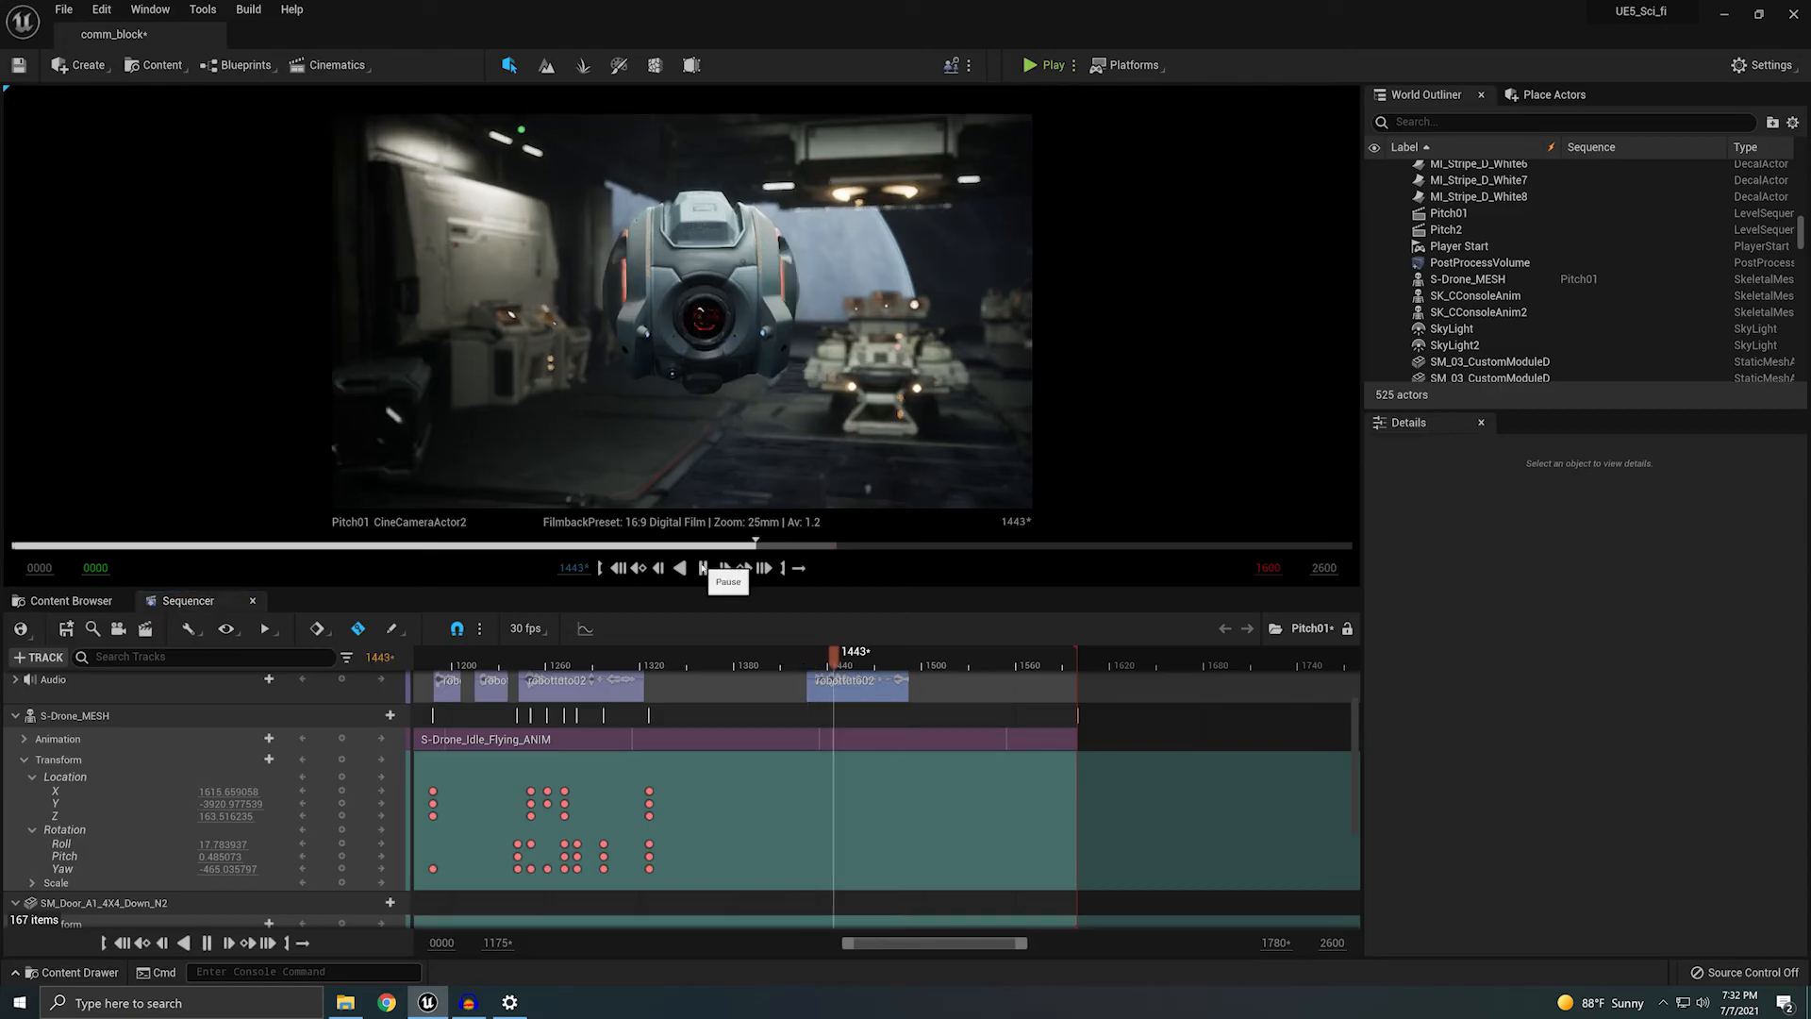
{"action": "left_click", "coordinate": [702, 568]}
{"action": "left_click_drag", "start_coordinate": [930, 699], "coordinate": [930, 699]}
{"action": "left_click_drag", "start_coordinate": [859, 704], "coordinate": [704, 704]}
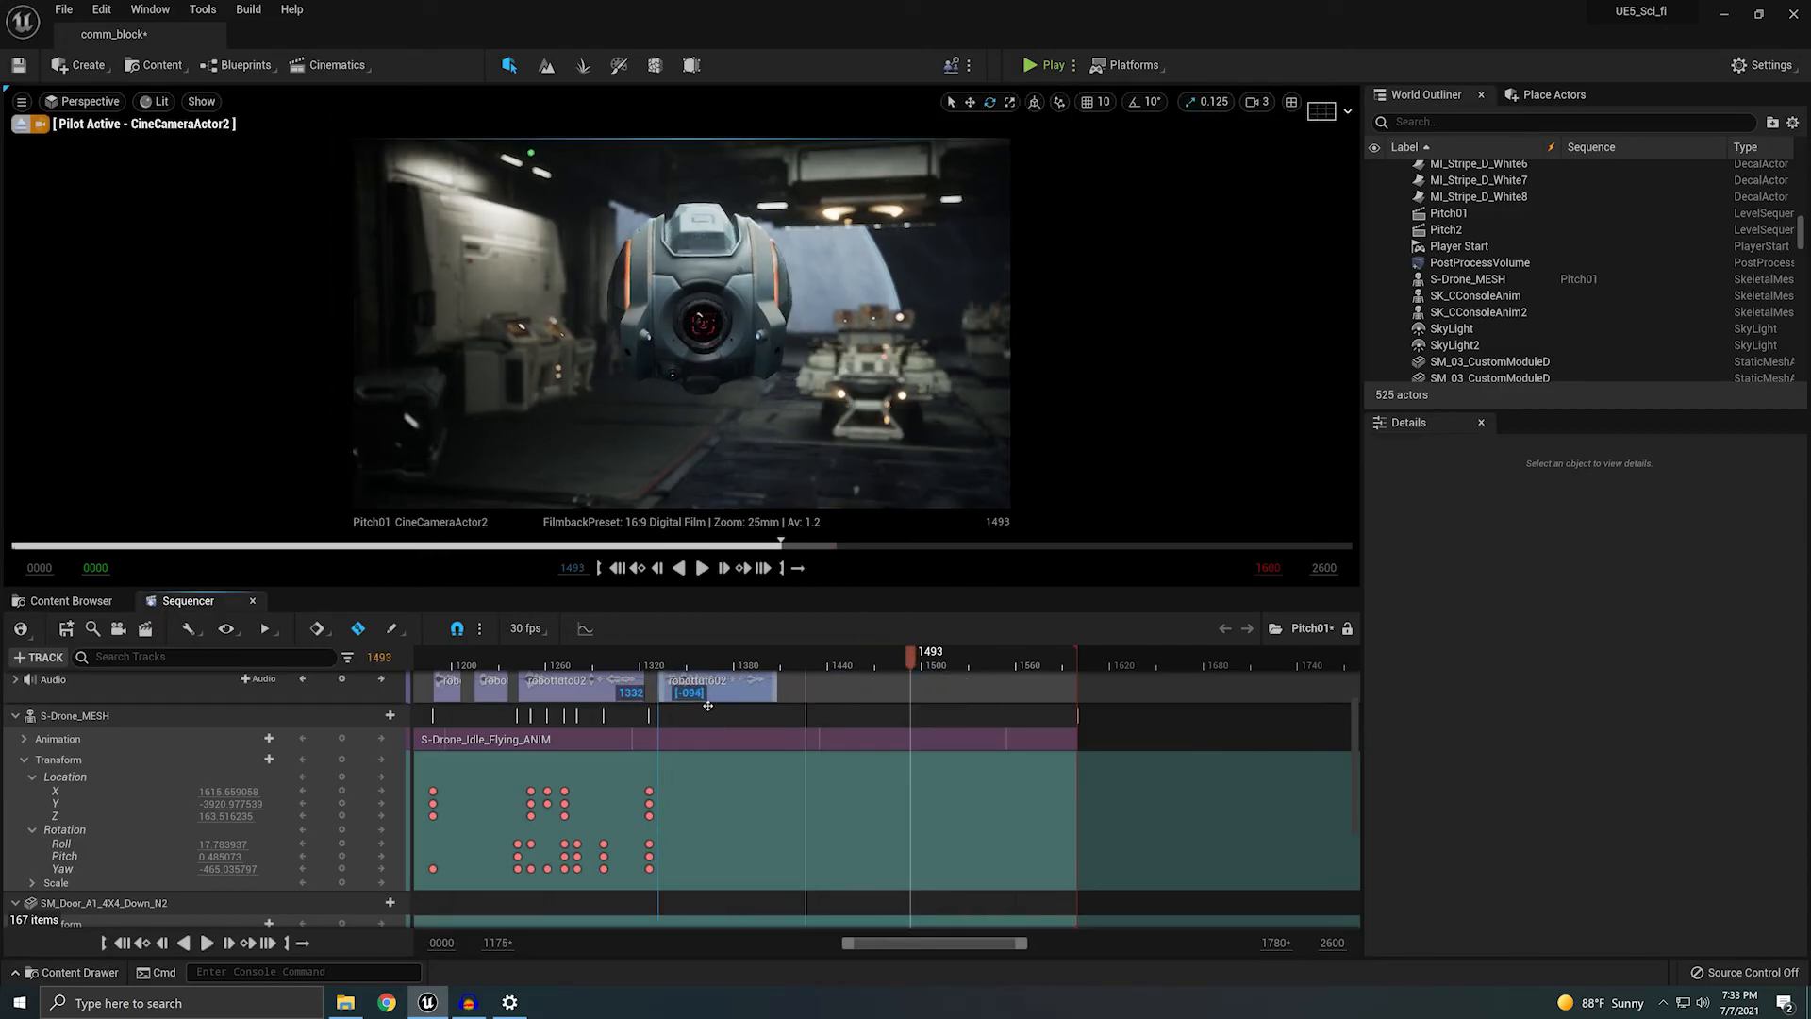
Step: Delete the drone's location and rotation keys at frame 1326
{"action": "left_click", "coordinate": [649, 791]}
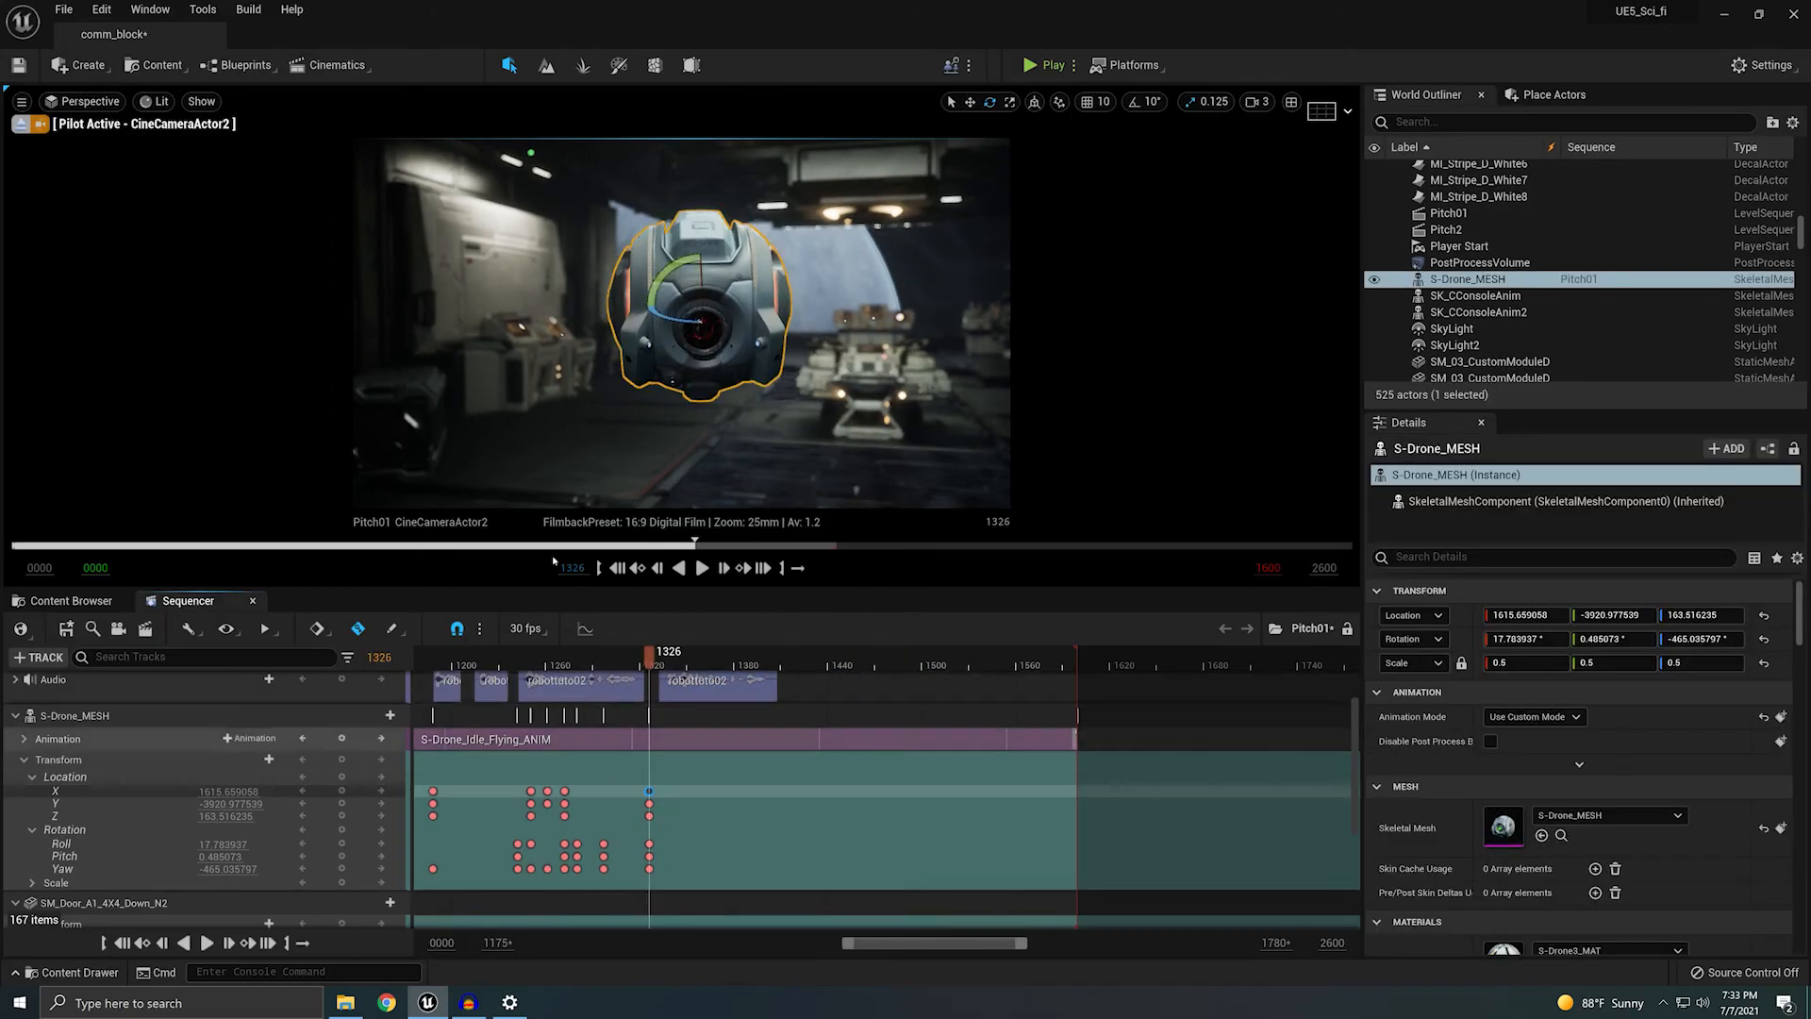
{"action": "left_click_drag", "start_coordinate": [666, 776], "coordinate": [634, 878]}
{"action": "key", "text": "Delete"}
Step: Duplicate the voice clip at frame 1332, trim the copy to its last phrase, and place it at frame 1421
{"action": "left_click_drag", "start_coordinate": [649, 660], "coordinate": [818, 661]}
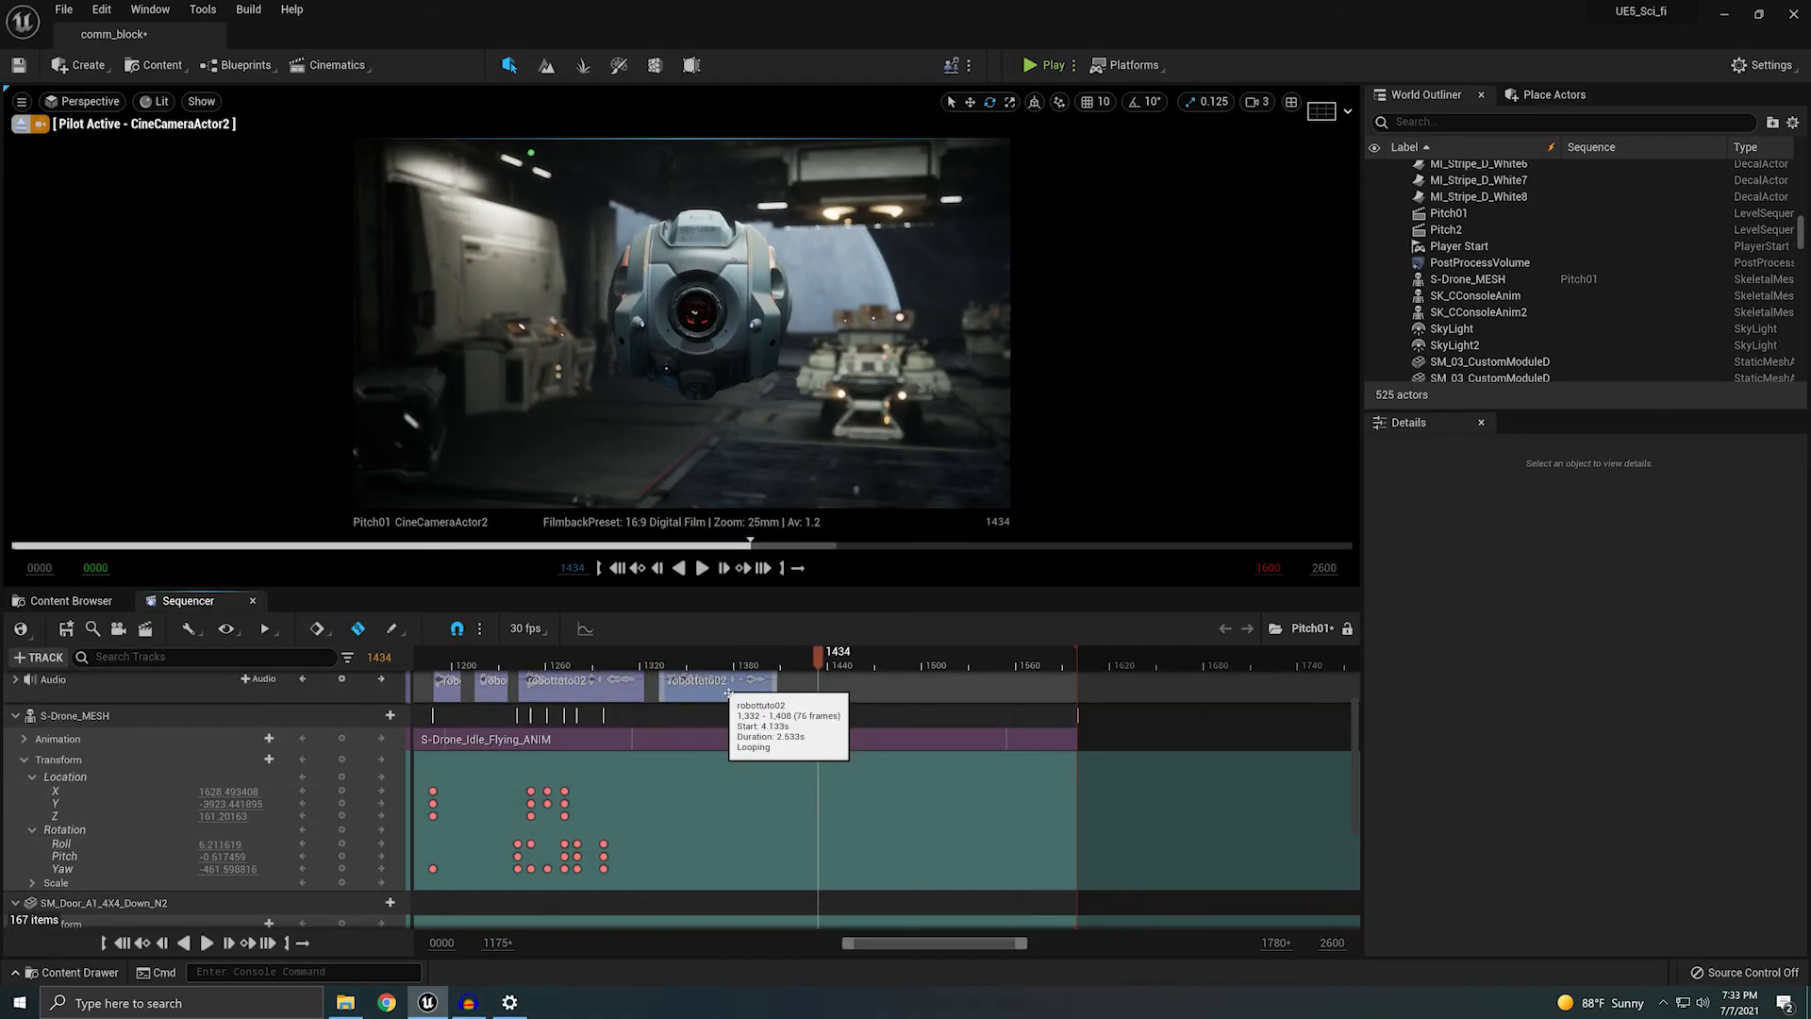
{"action": "left_click_drag", "start_coordinate": [733, 693], "coordinate": [1000, 699], "text": "alt"}
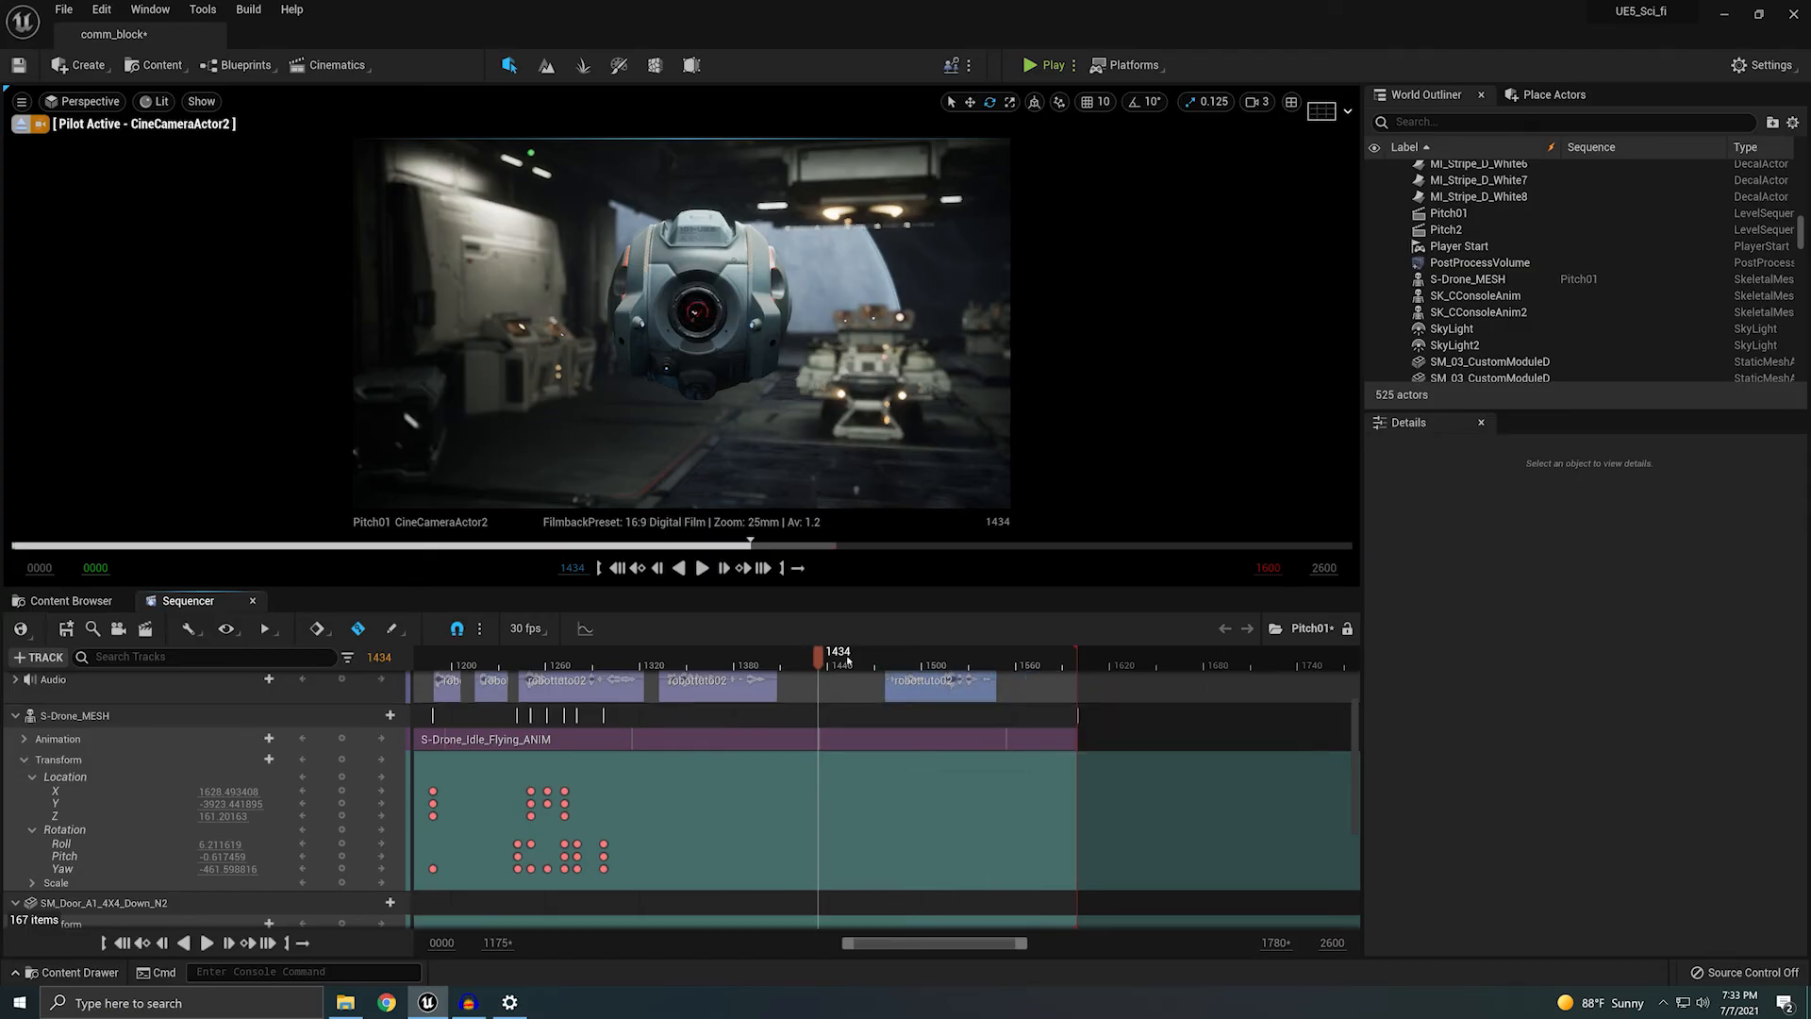
{"action": "left_click", "coordinate": [702, 568]}
{"action": "left_click", "coordinate": [703, 568]}
{"action": "left_click_drag", "start_coordinate": [890, 701], "coordinate": [934, 701]}
{"action": "left_click_drag", "start_coordinate": [949, 700], "coordinate": [817, 707]}
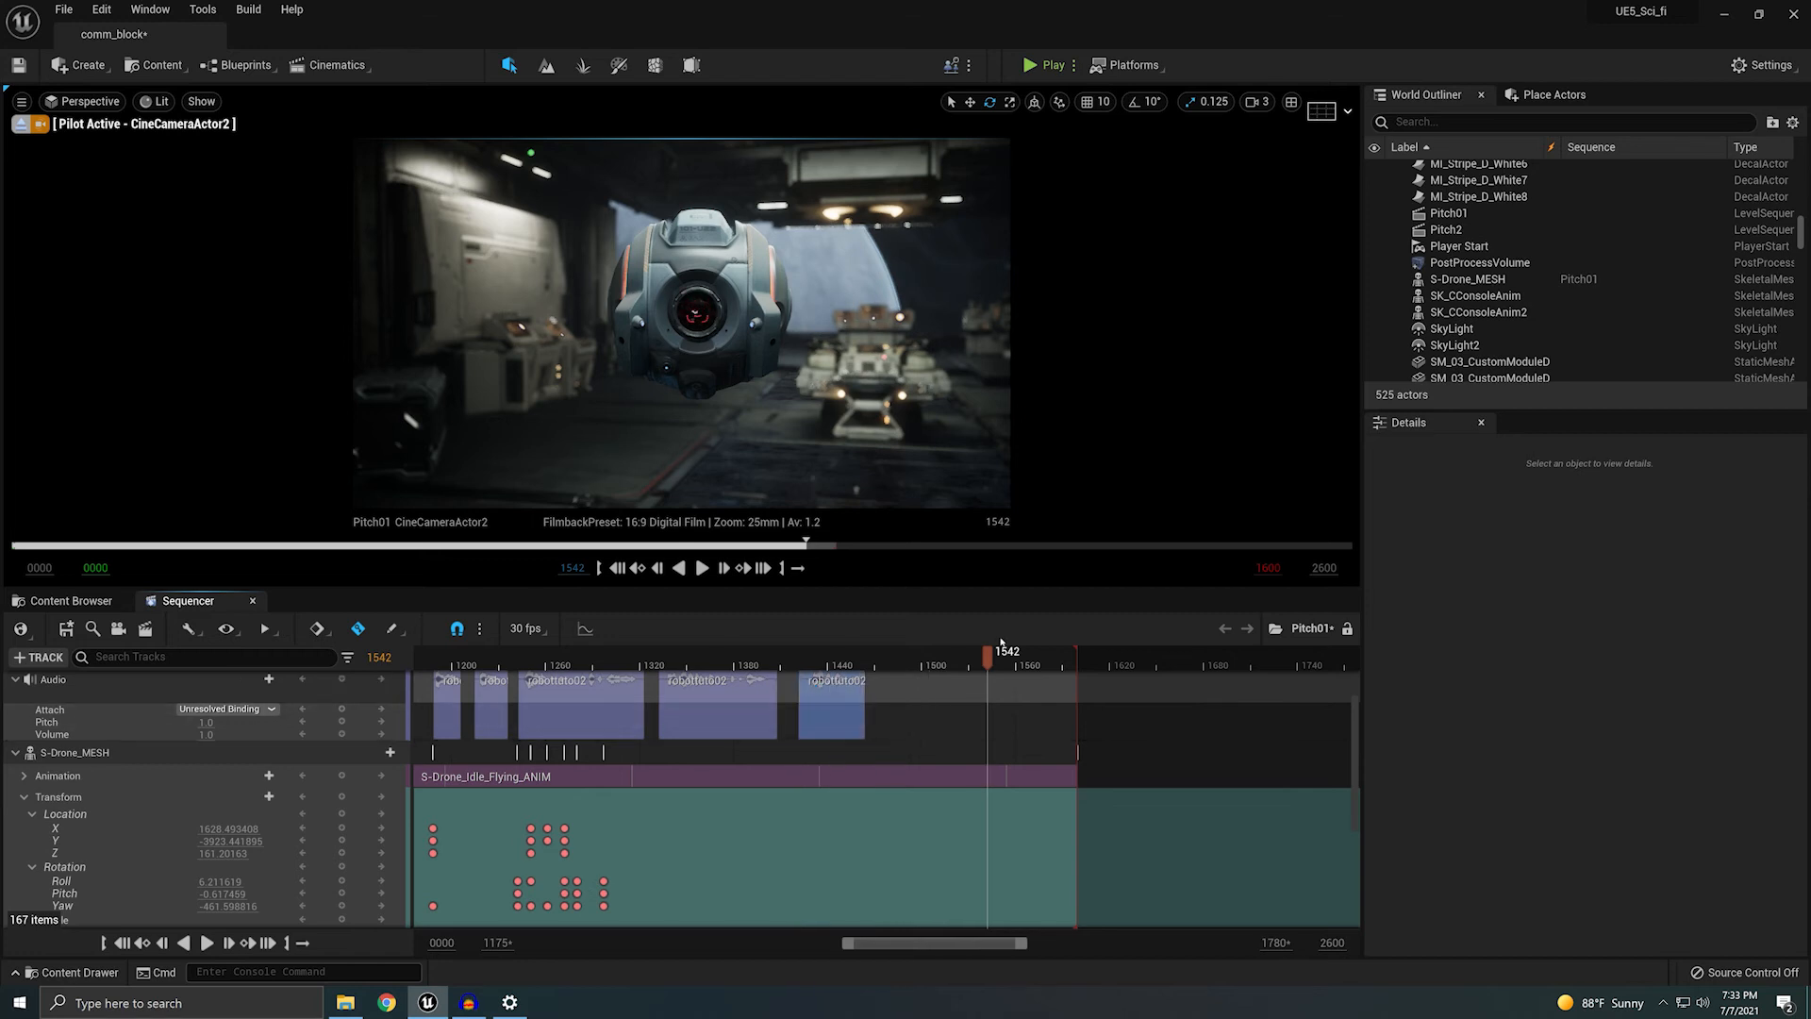
Step: Play across the last two voice clips, move them earlier to about frames 1329 and 1412, and replay their timing
{"action": "left_click_drag", "start_coordinate": [941, 664], "coordinate": [607, 658]}
{"action": "left_click", "coordinate": [703, 568]}
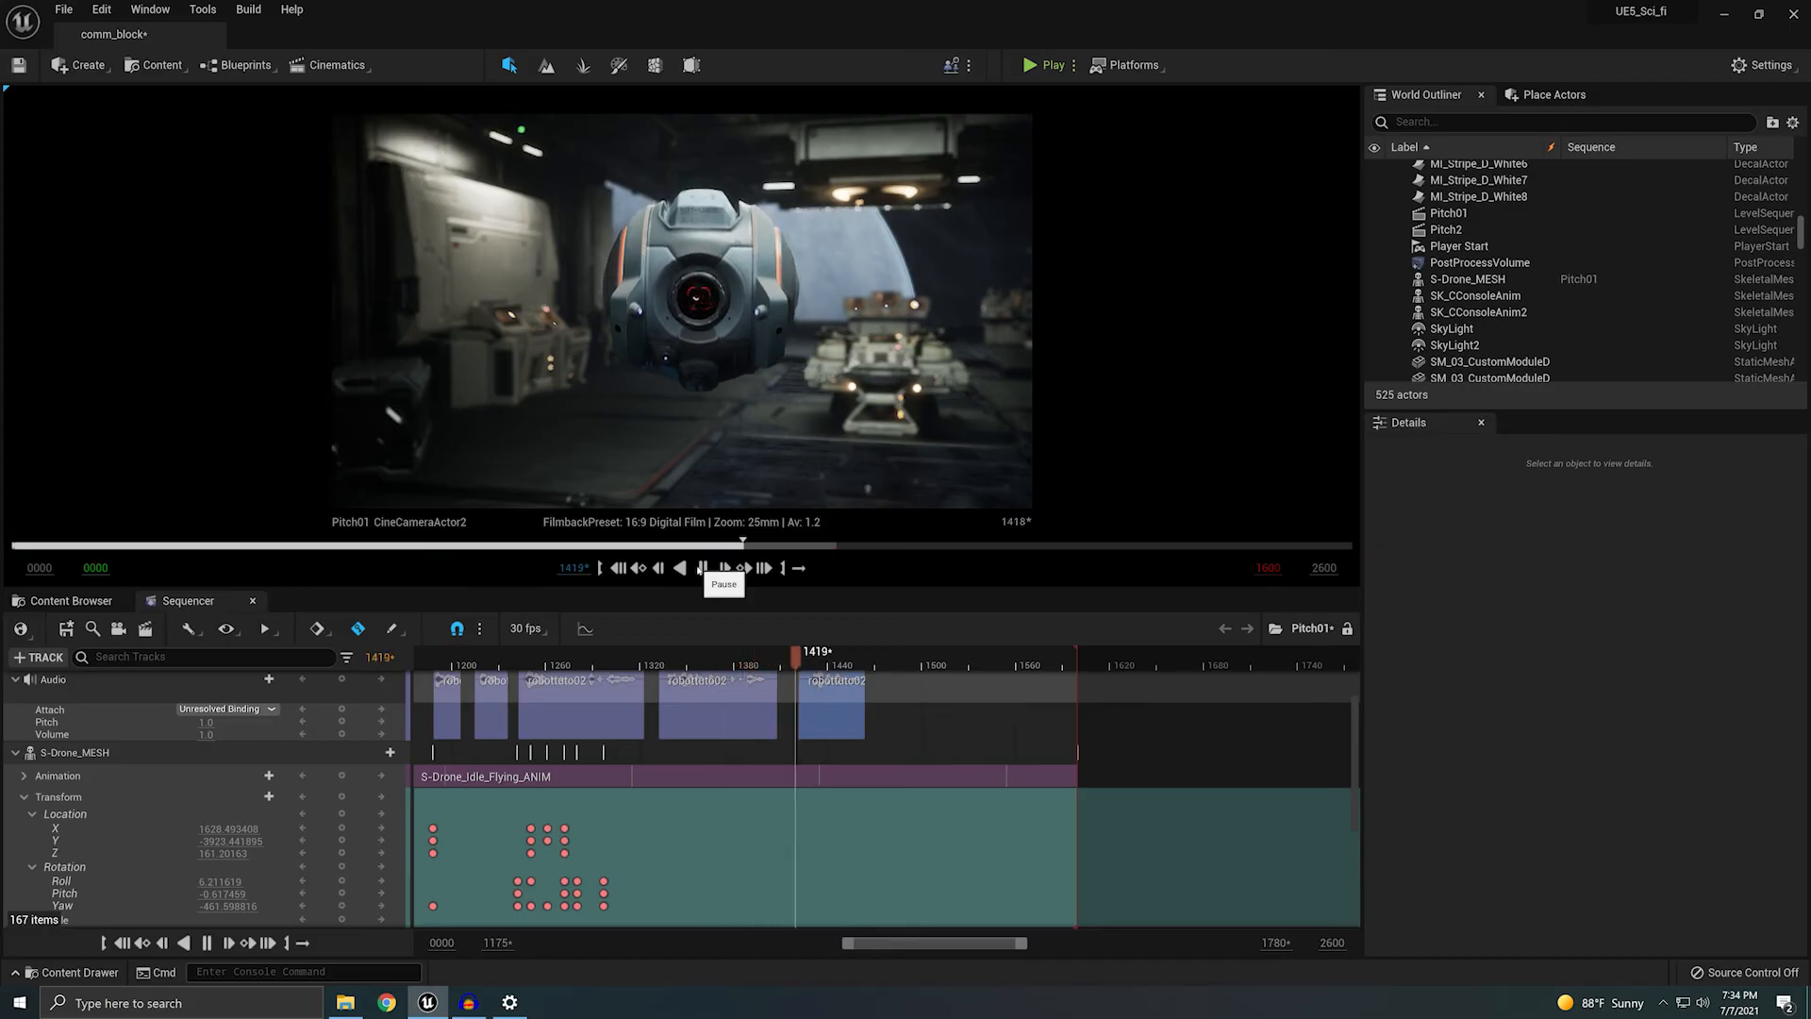
{"action": "left_click", "coordinate": [703, 568]}
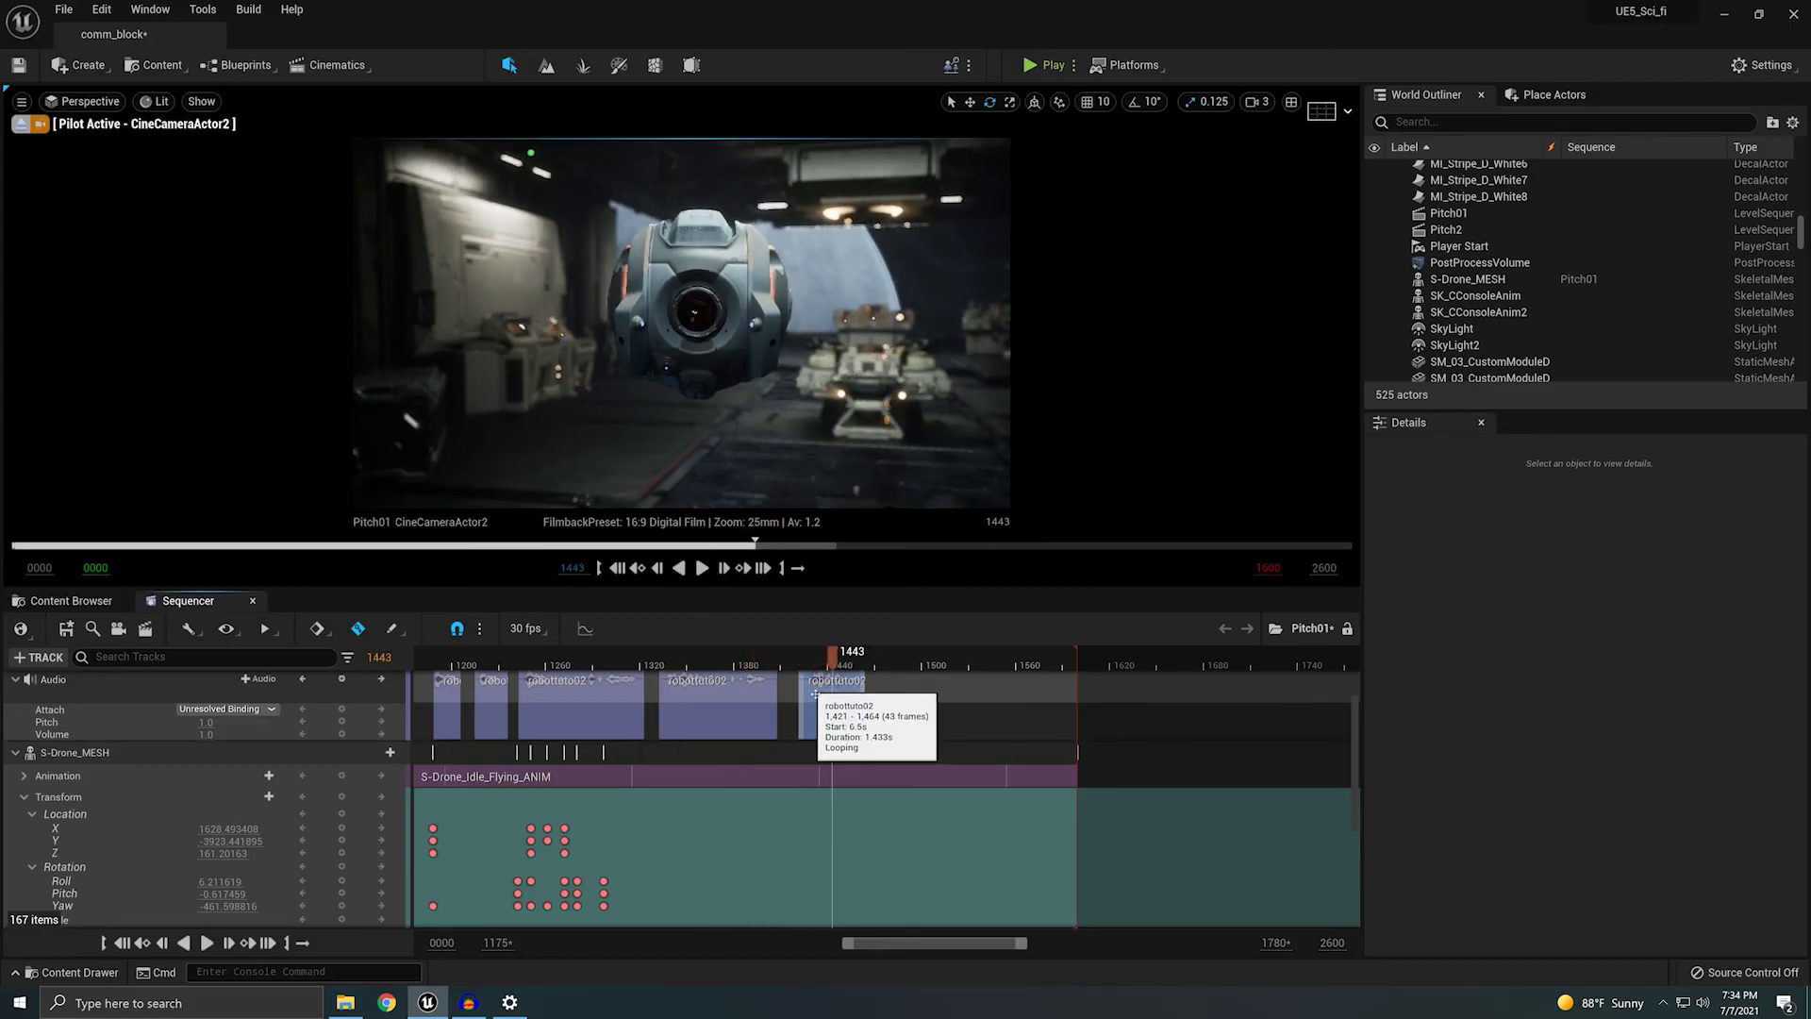
{"action": "left_click_drag", "start_coordinate": [819, 695], "coordinate": [495, 691]}
{"action": "left_click", "coordinate": [703, 568]}
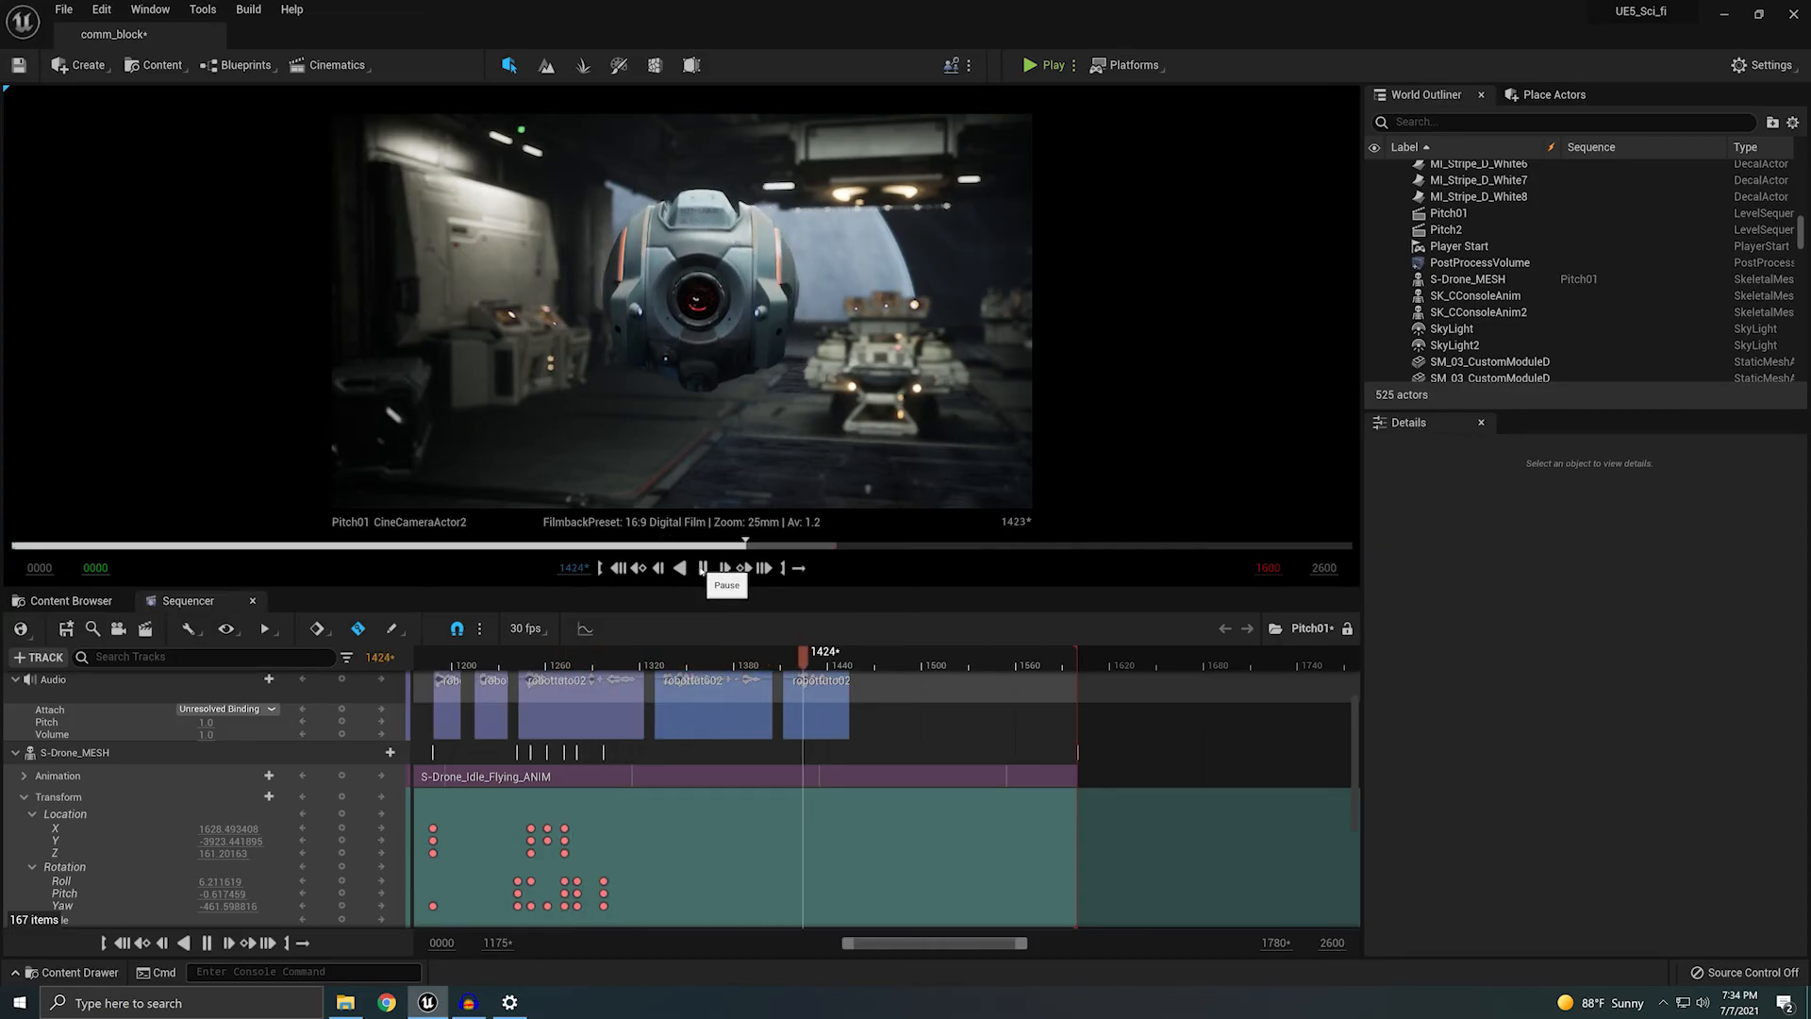
{"action": "left_click", "coordinate": [703, 569]}
Step: Select the drone and set rotation keys on it at frame 1444
{"action": "left_click", "coordinate": [714, 322]}
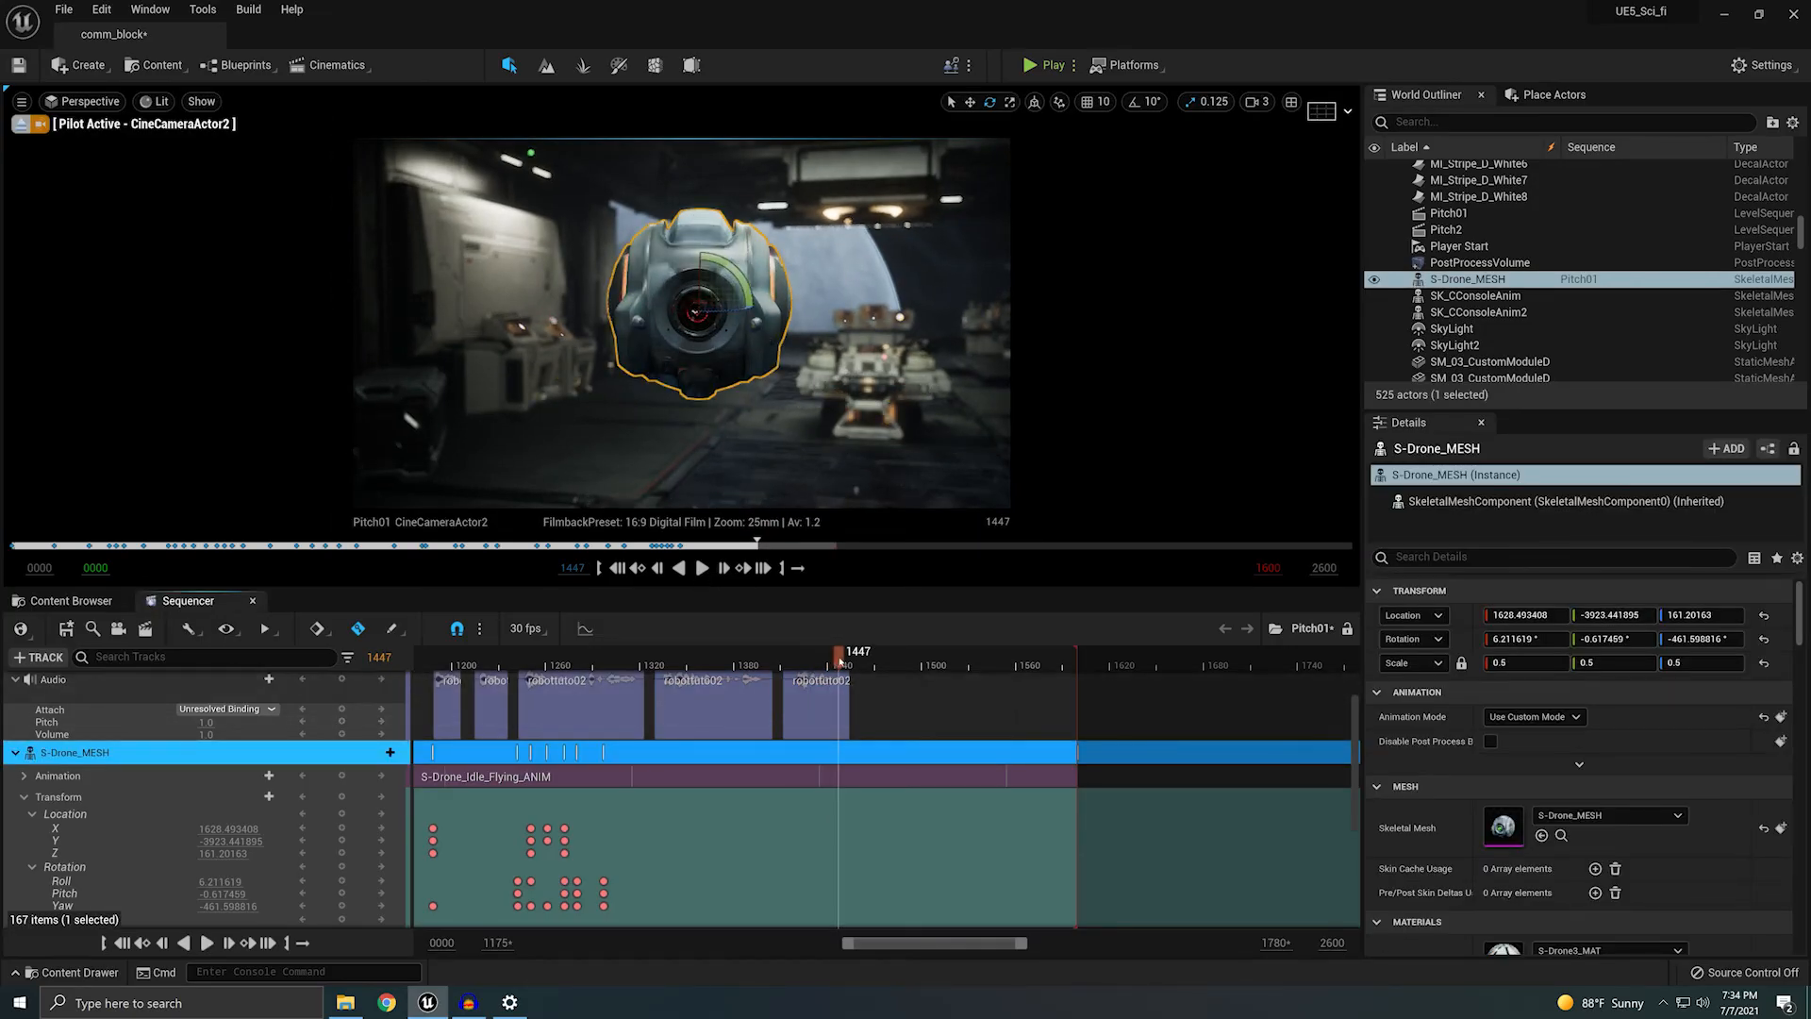
{"action": "mouse_move", "coordinate": [841, 660]}
{"action": "left_mouse_down"}
{"action": "mouse_move", "coordinate": [809, 666]}
{"action": "mouse_move", "coordinate": [838, 672]}
{"action": "left_mouse_up"}
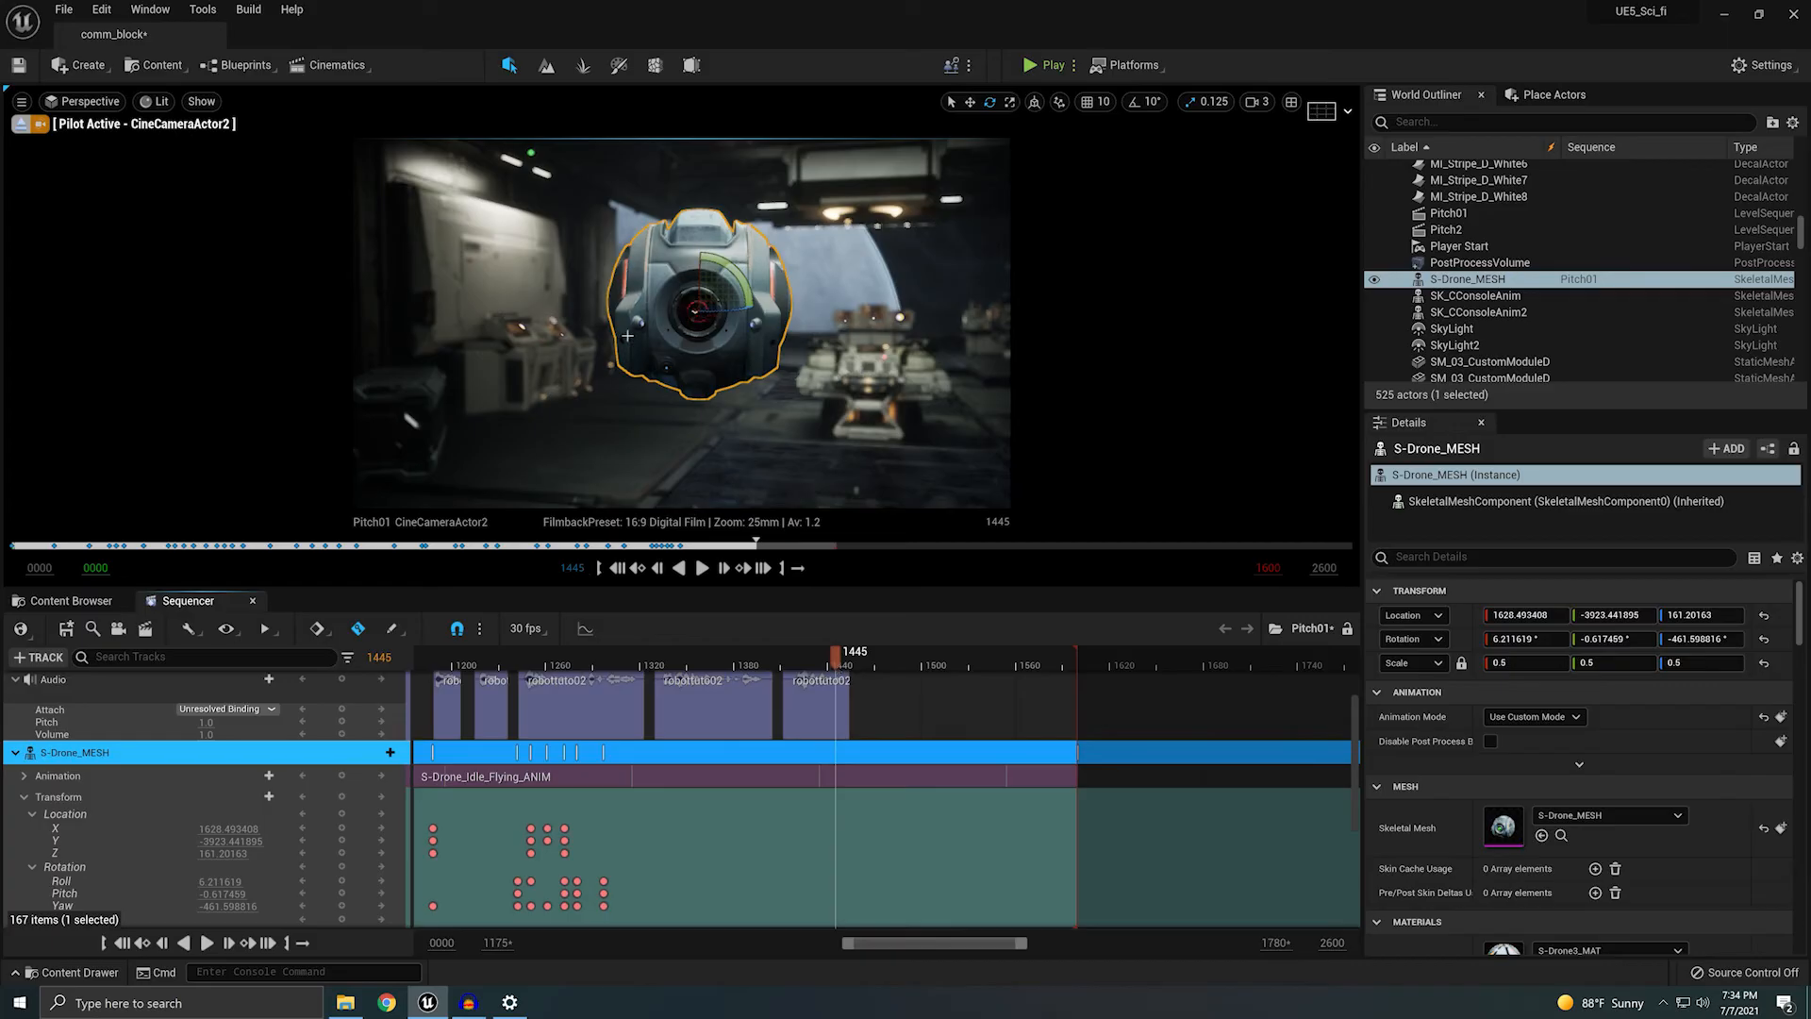
{"action": "left_click_drag", "start_coordinate": [626, 862], "coordinate": [837, 879]}
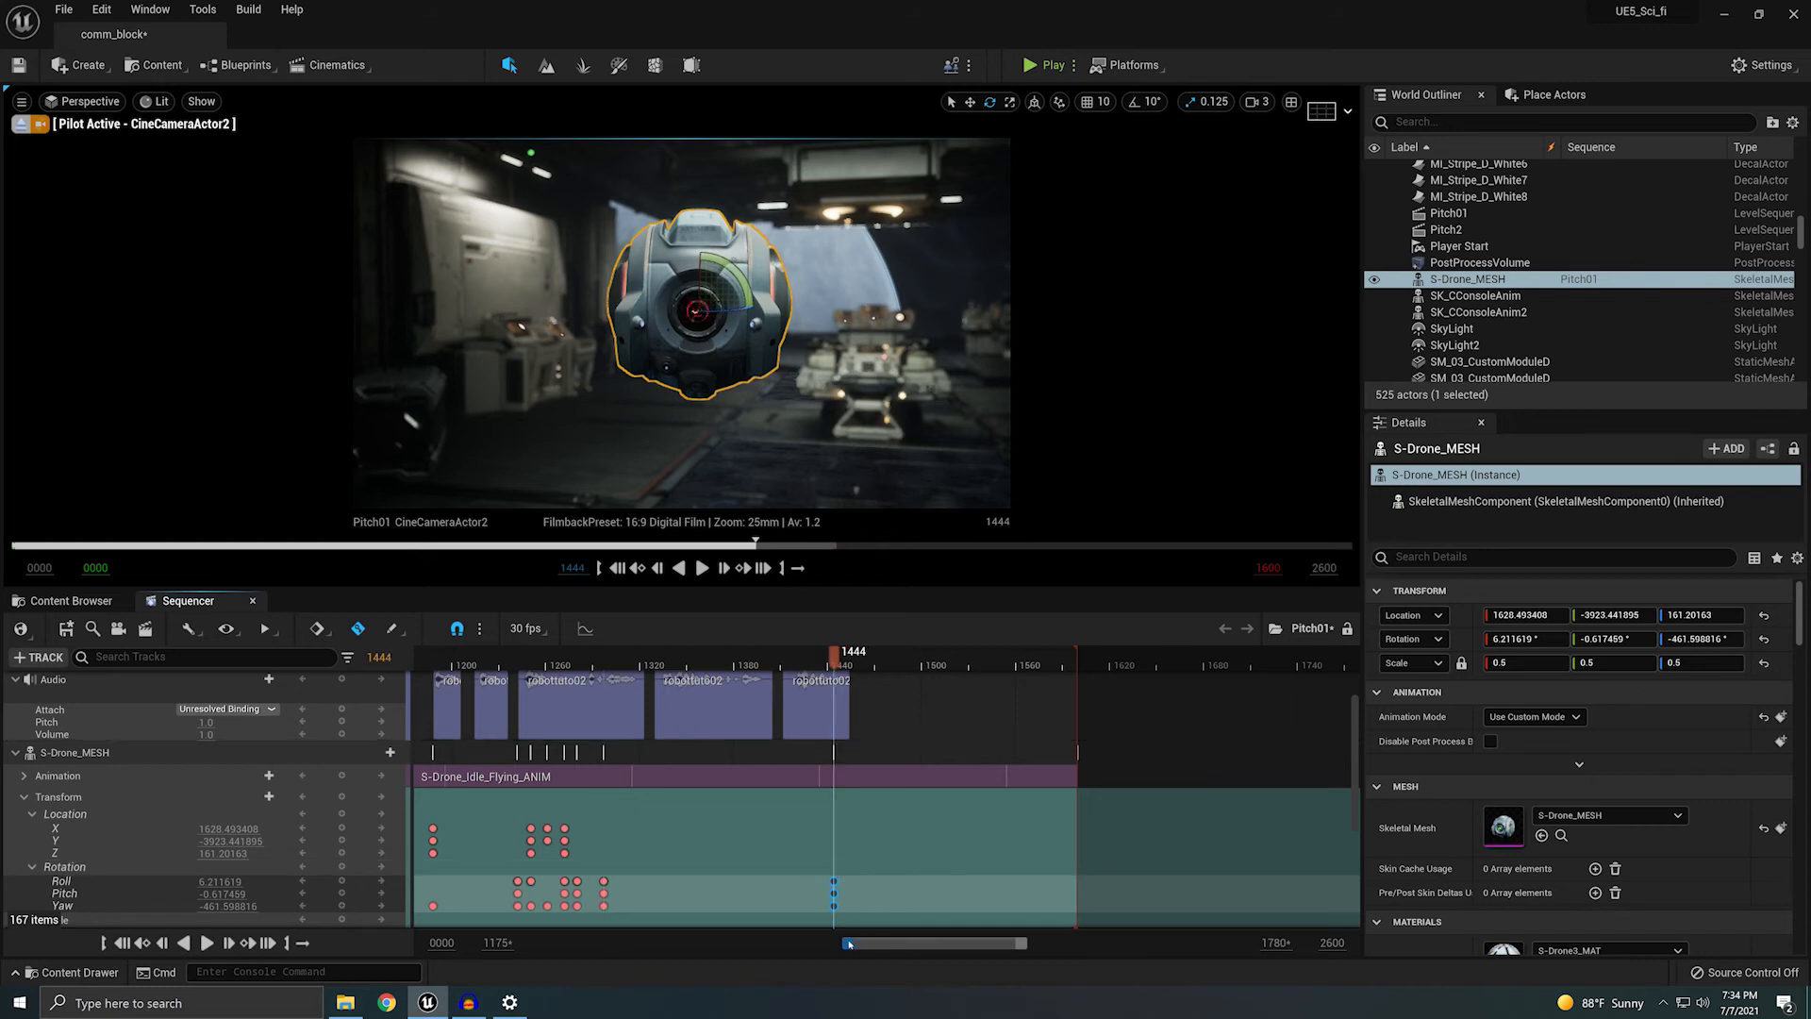
Step: Play through the last voice clip and move the drone's rotation keys from frame 1444 to 1442
{"action": "left_click_drag", "start_coordinate": [848, 944], "coordinate": [920, 947]}
{"action": "left_click", "coordinate": [701, 568]}
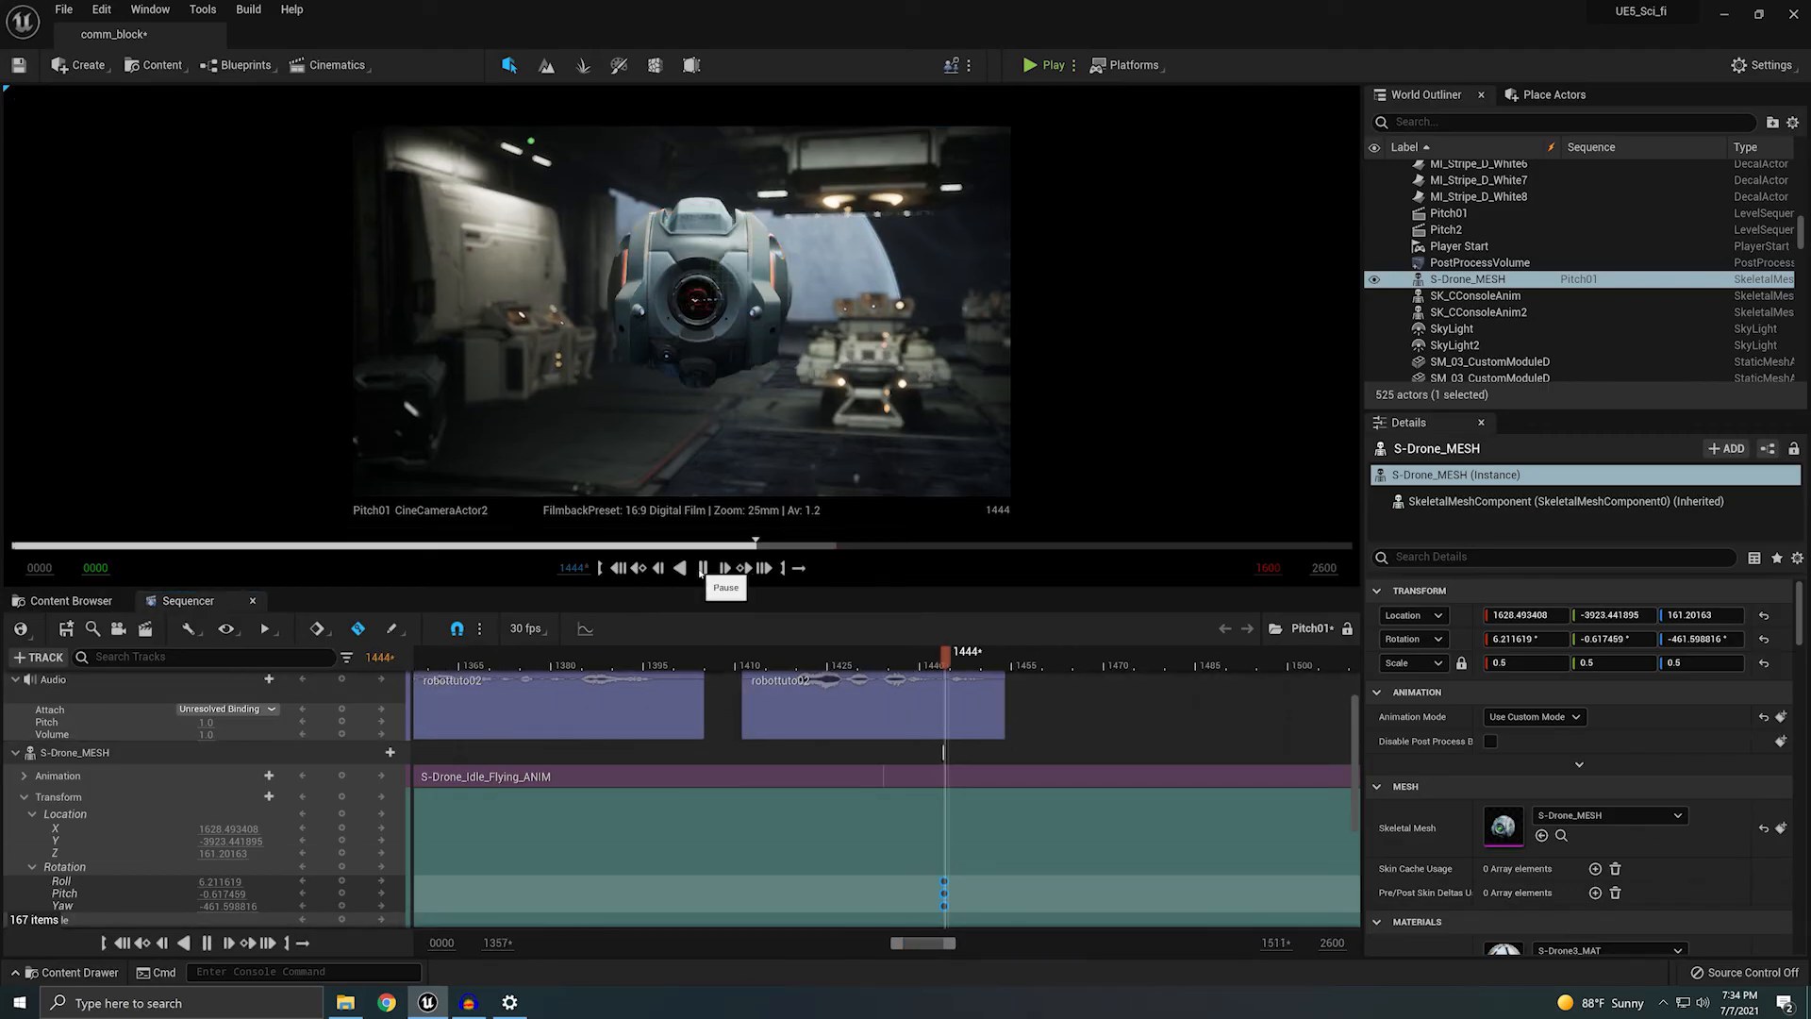
{"action": "left_click", "coordinate": [700, 572]}
{"action": "left_click_drag", "start_coordinate": [1073, 657], "coordinate": [846, 657]}
{"action": "left_click", "coordinate": [702, 568]}
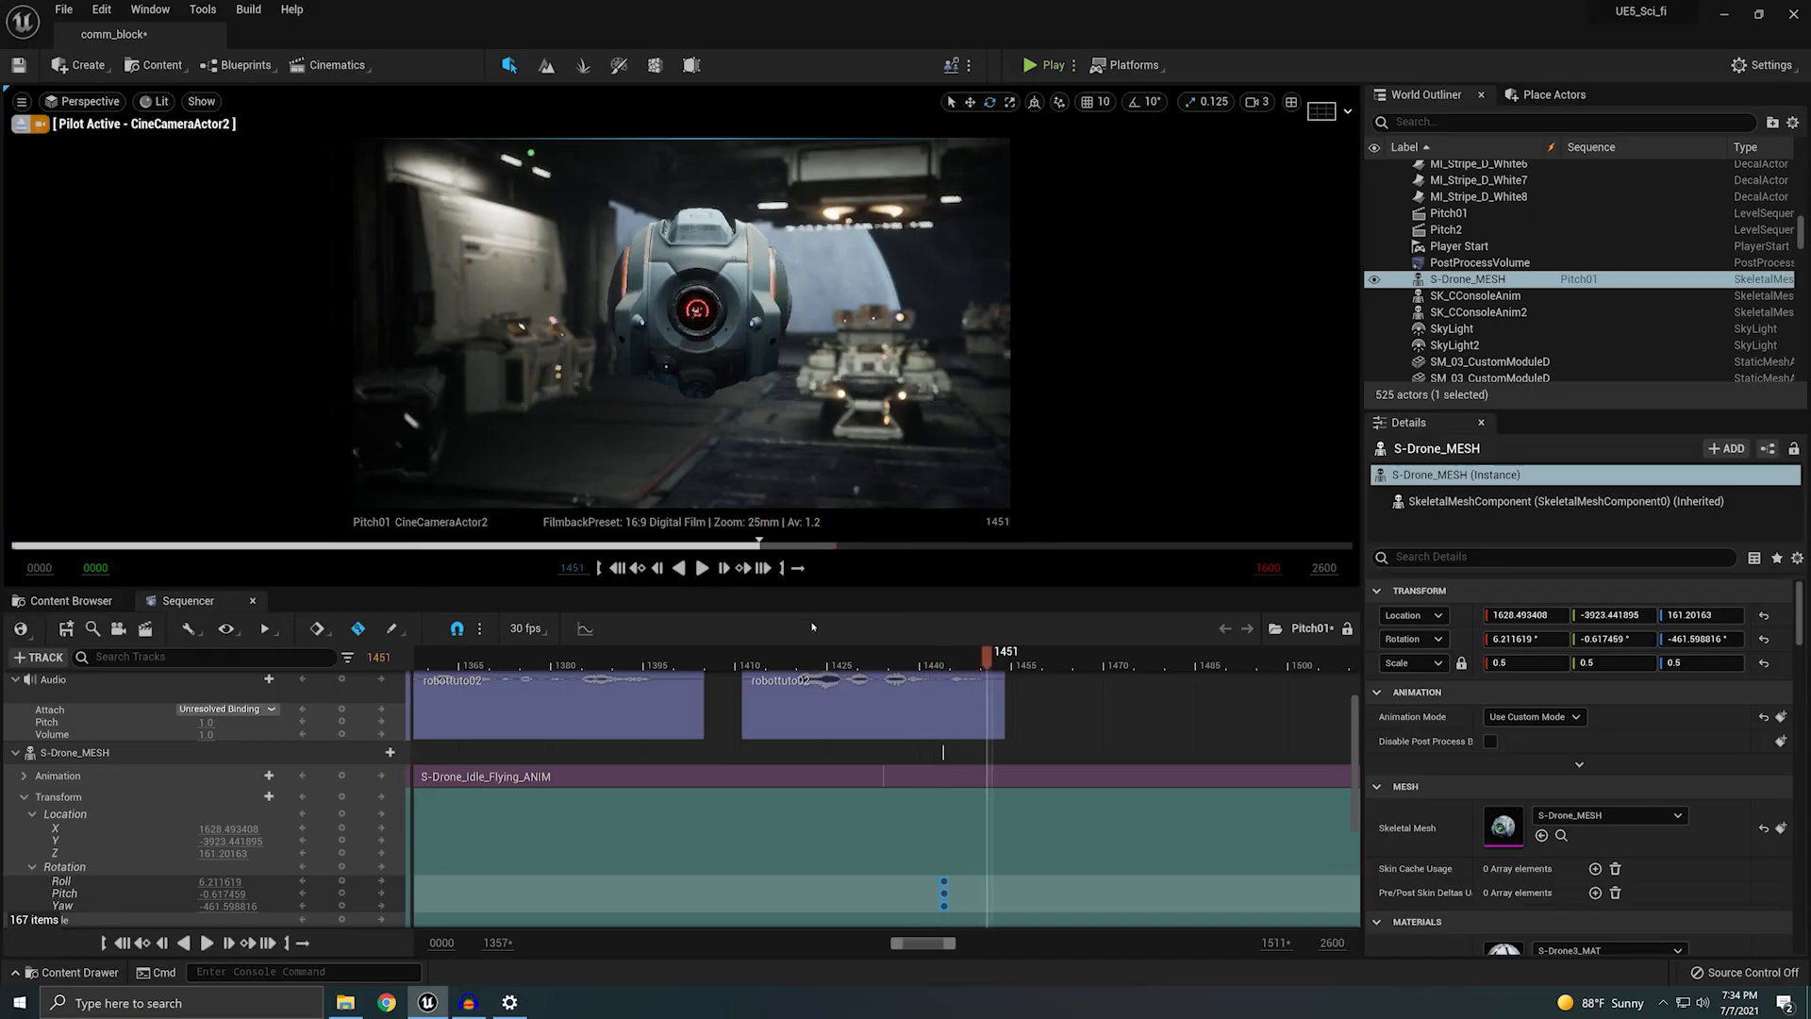
{"action": "left_click_drag", "start_coordinate": [981, 665], "coordinate": [945, 666]}
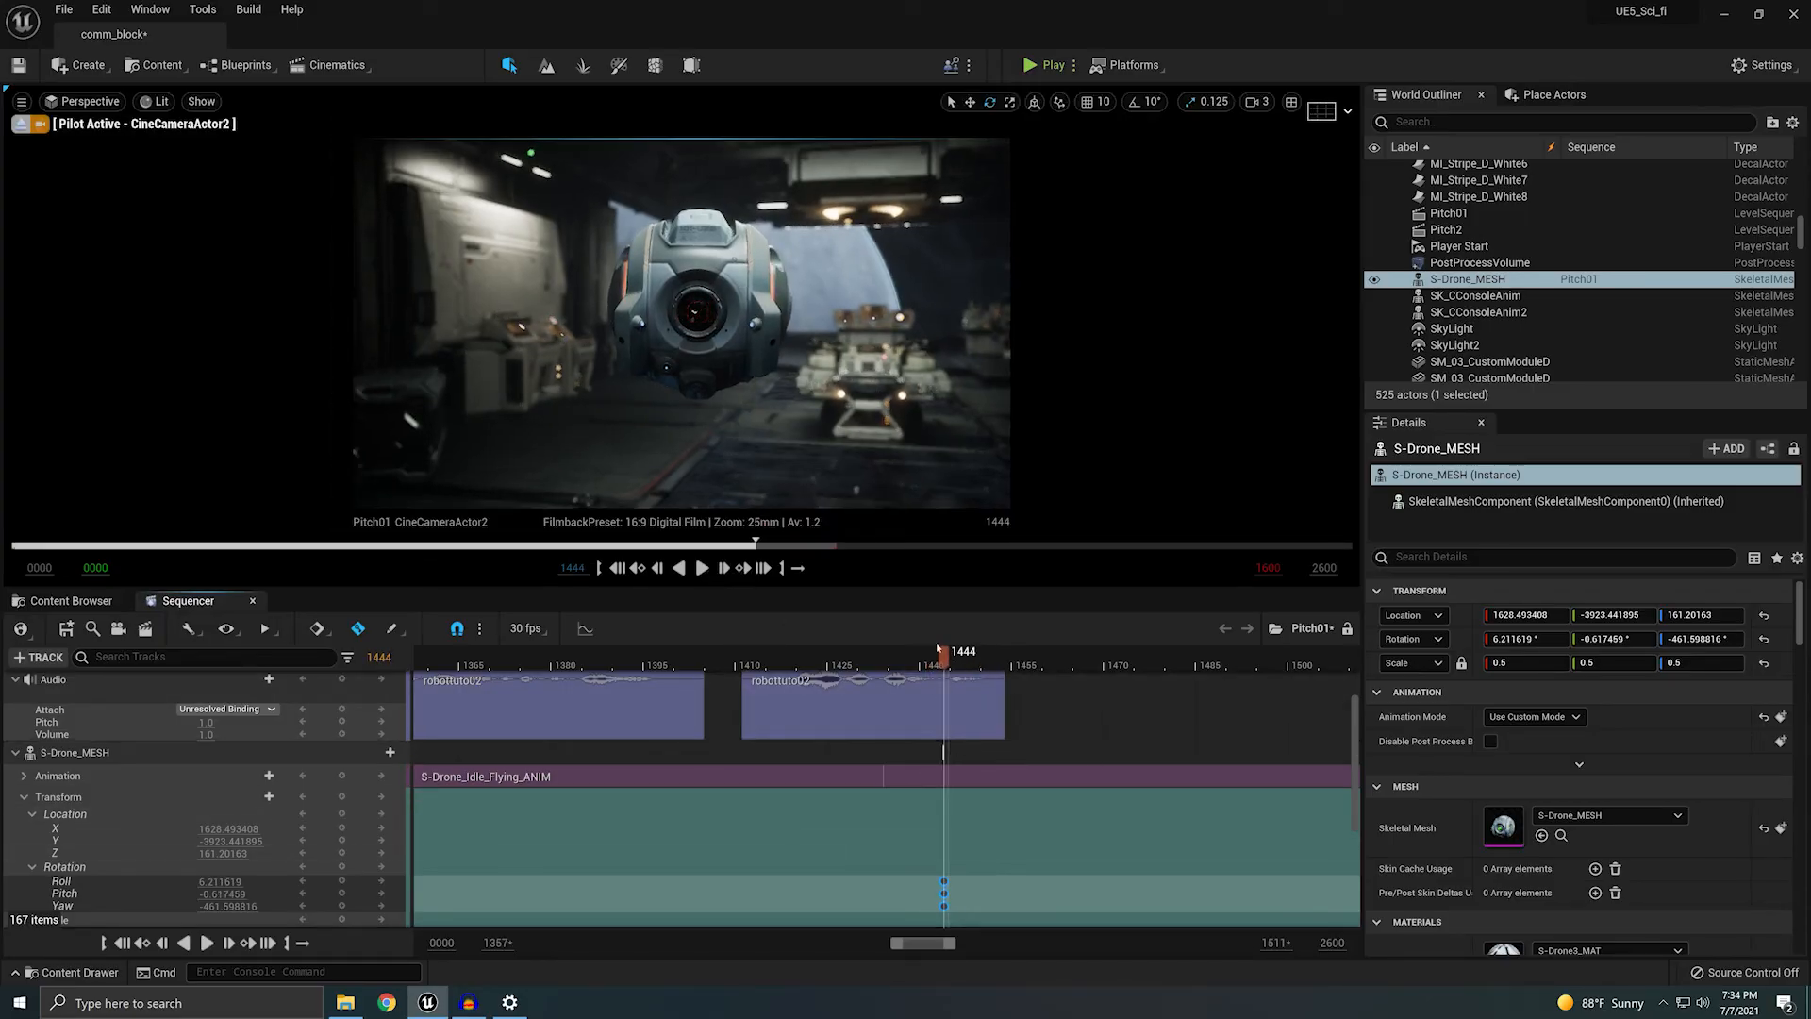
{"action": "left_click", "coordinate": [947, 883]}
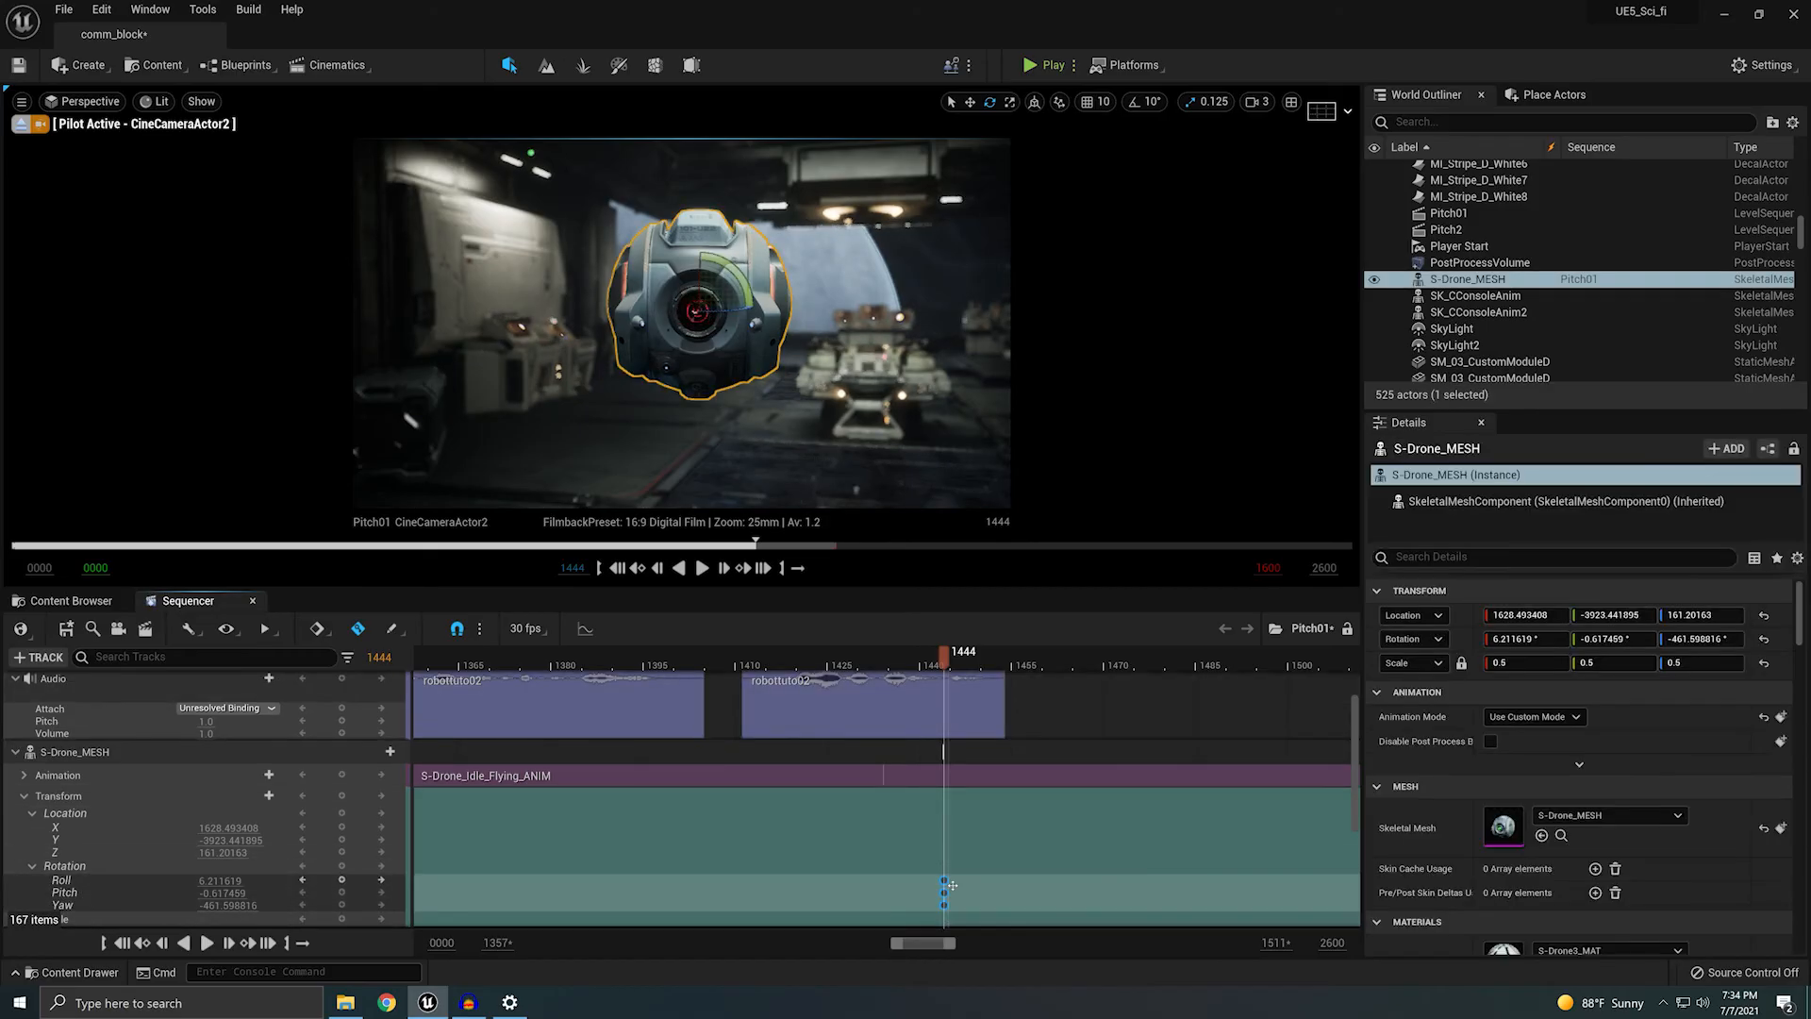
{"action": "left_click_drag", "start_coordinate": [943, 884], "coordinate": [940, 886]}
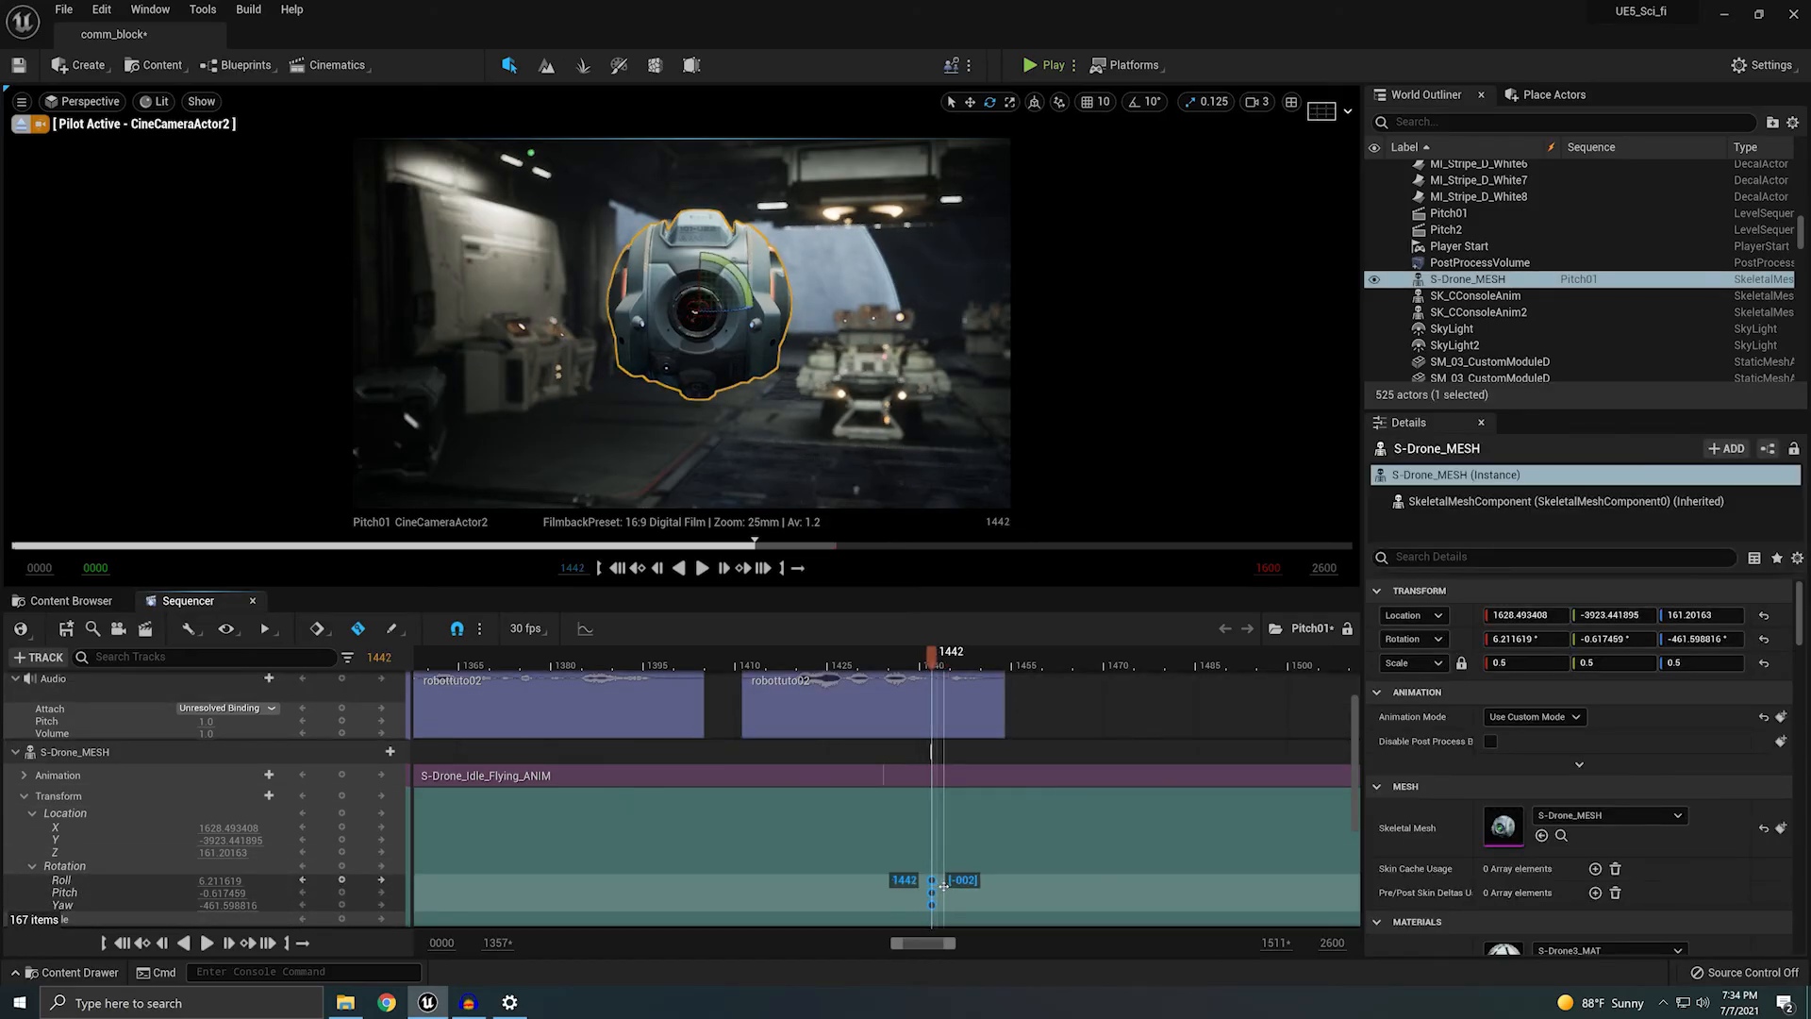
{"action": "left_click_drag", "start_coordinate": [932, 660], "coordinate": [956, 662]}
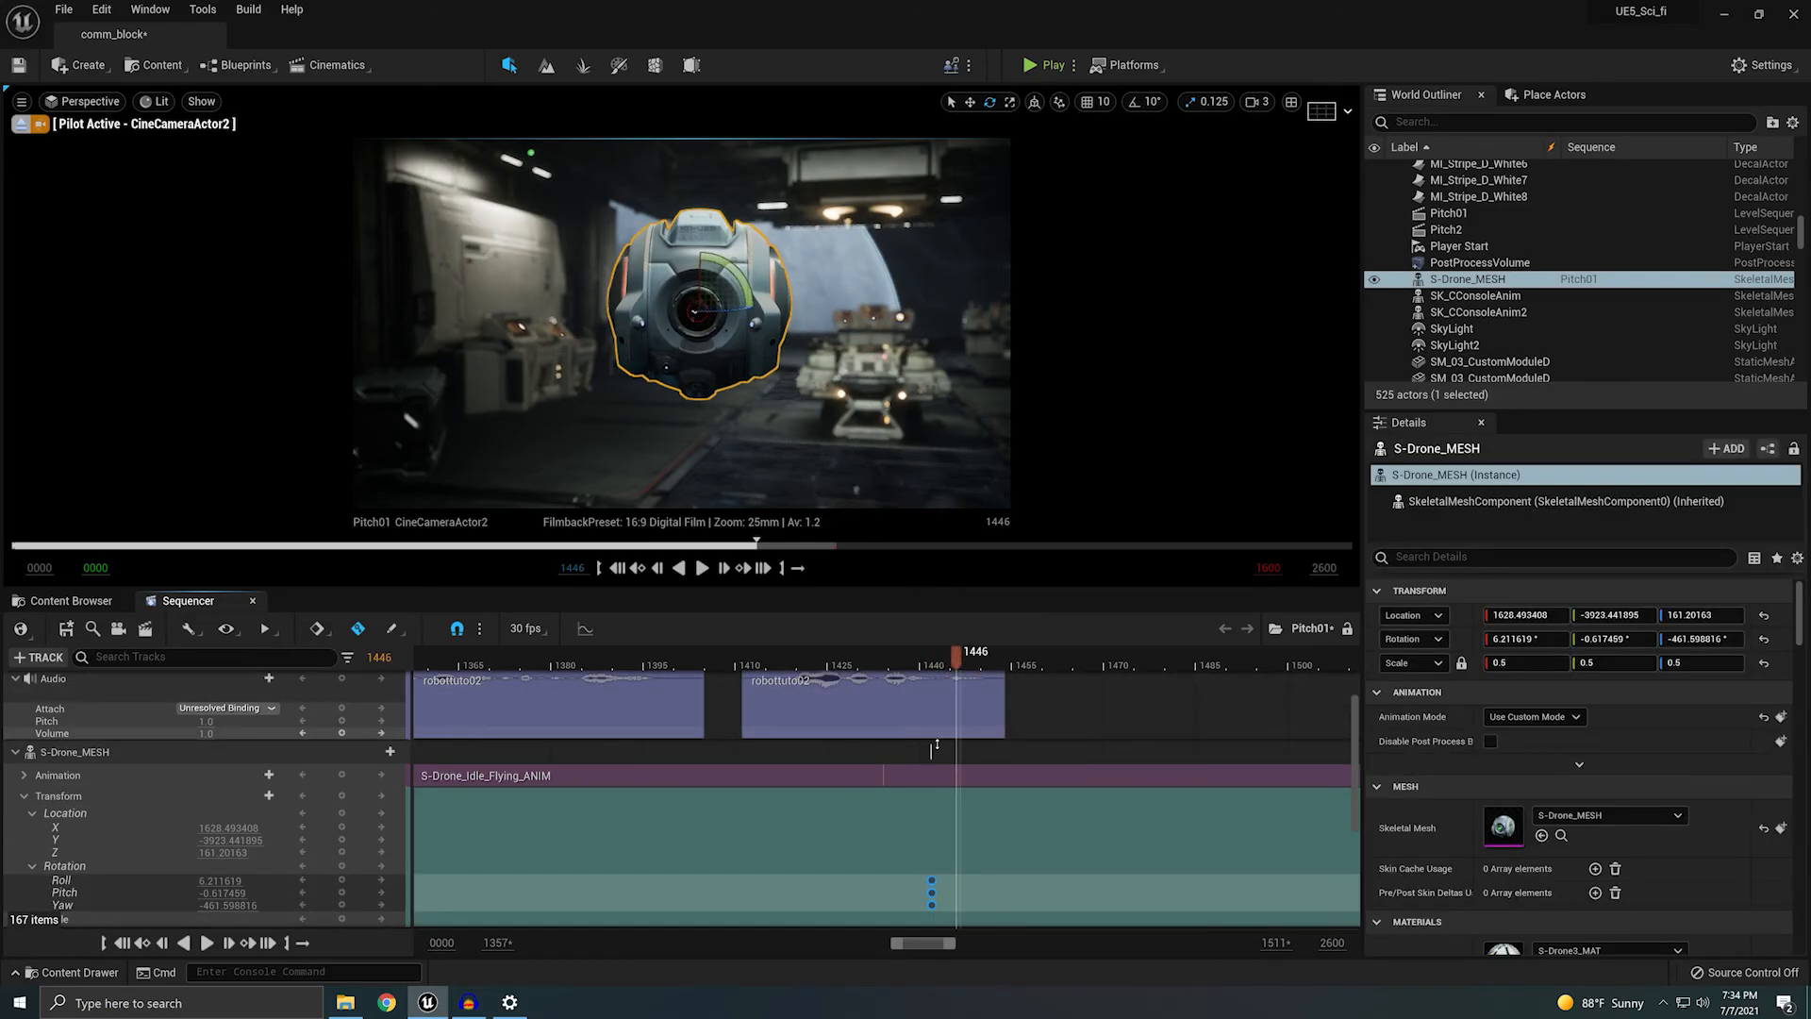
{"action": "left_click_drag", "start_coordinate": [725, 312], "coordinate": [682, 241]}
{"action": "left_click", "coordinate": [938, 658]}
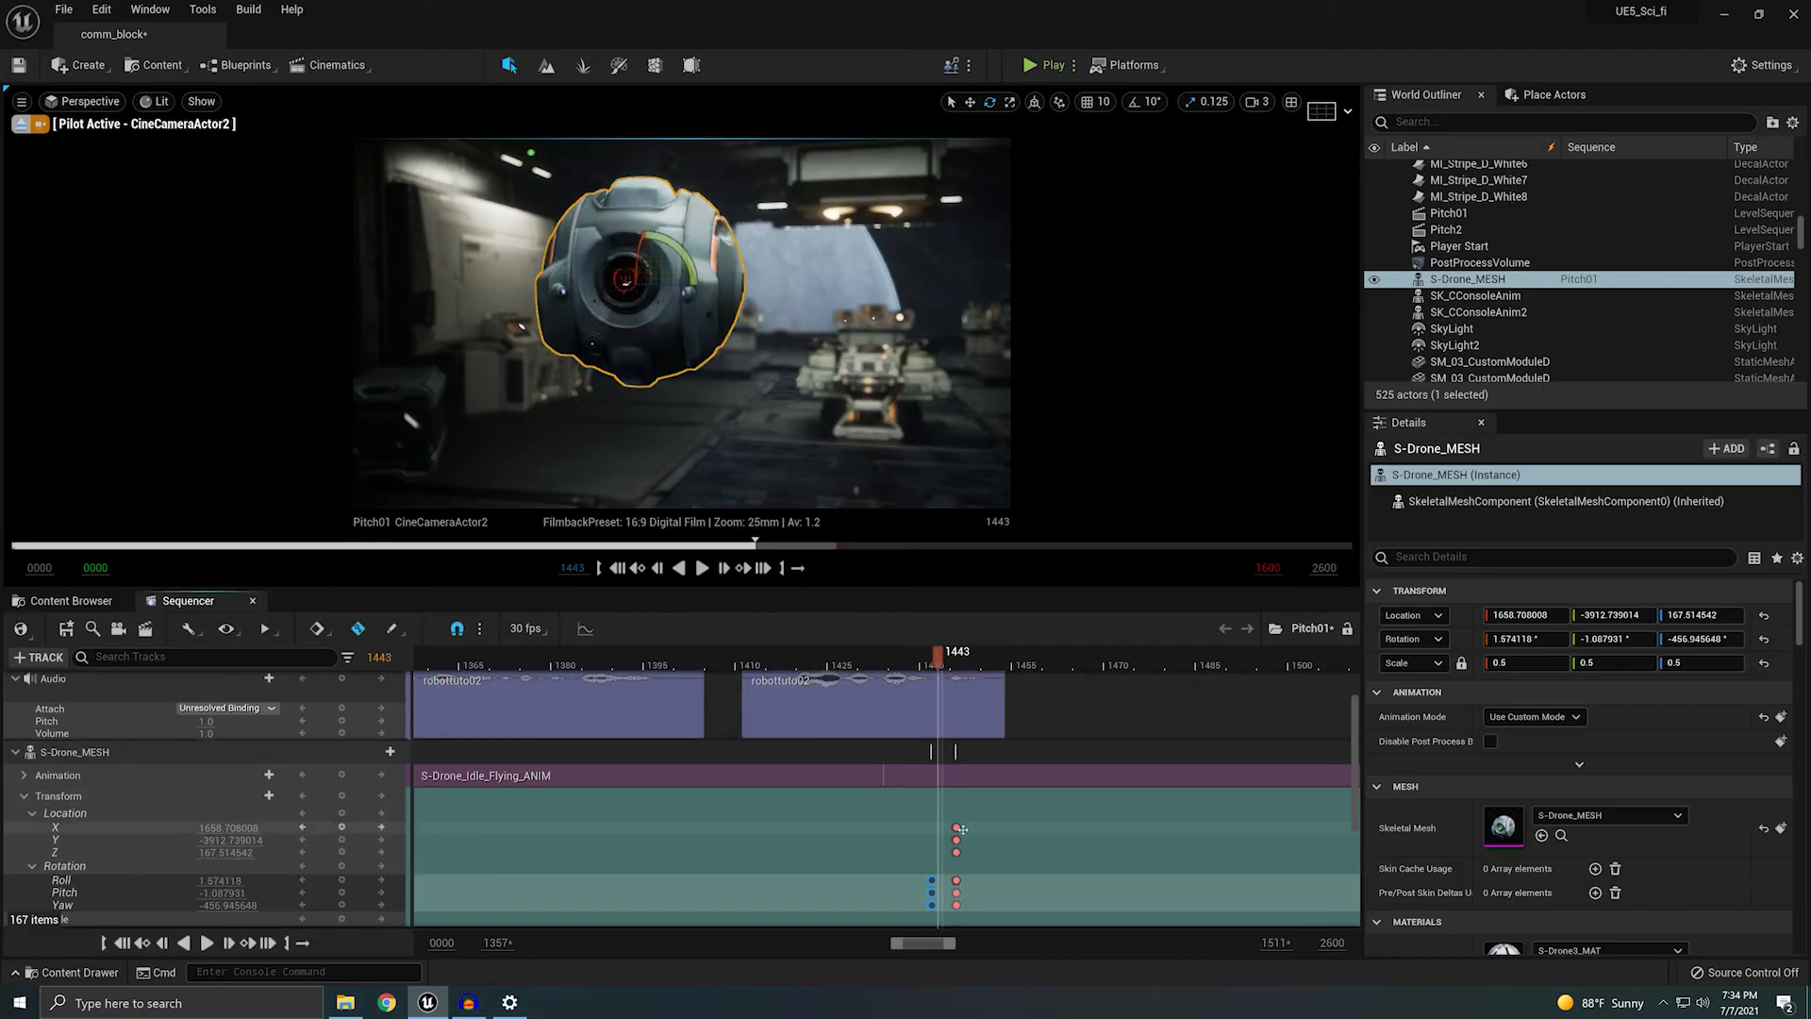
{"action": "left_click_drag", "start_coordinate": [937, 664], "coordinate": [928, 665]}
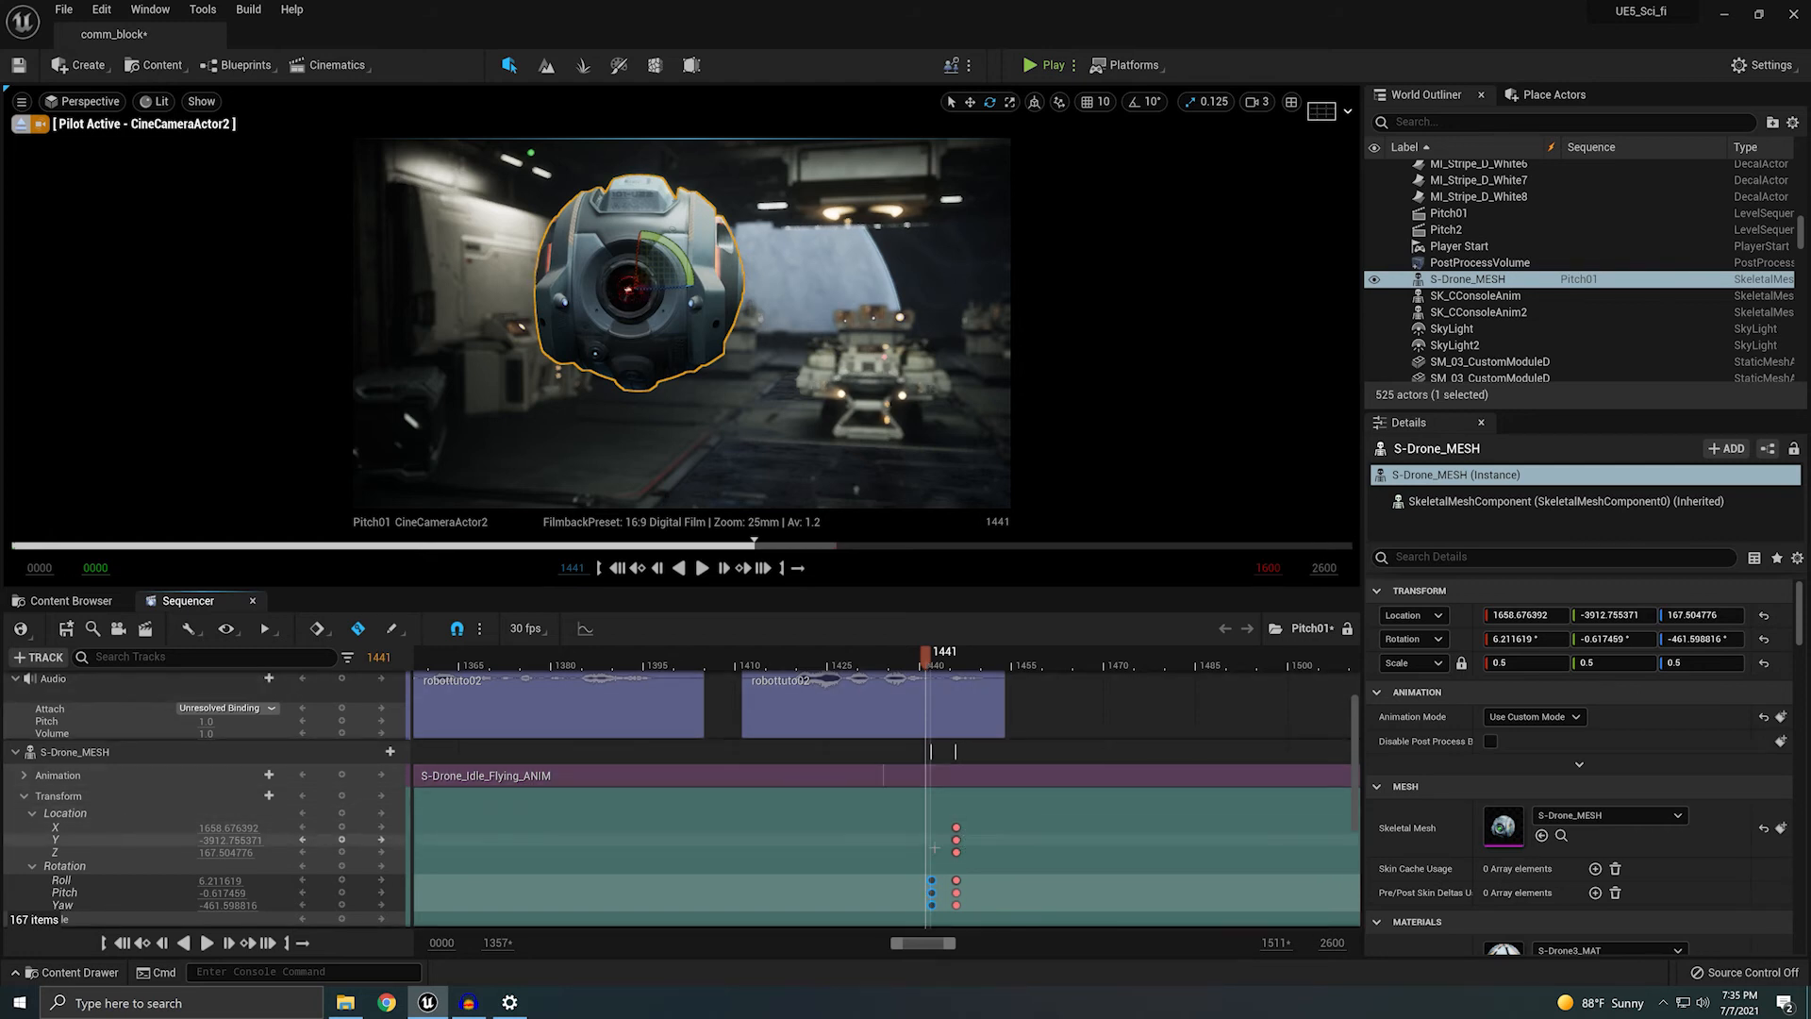
{"action": "key", "text": "ctrl+z"}
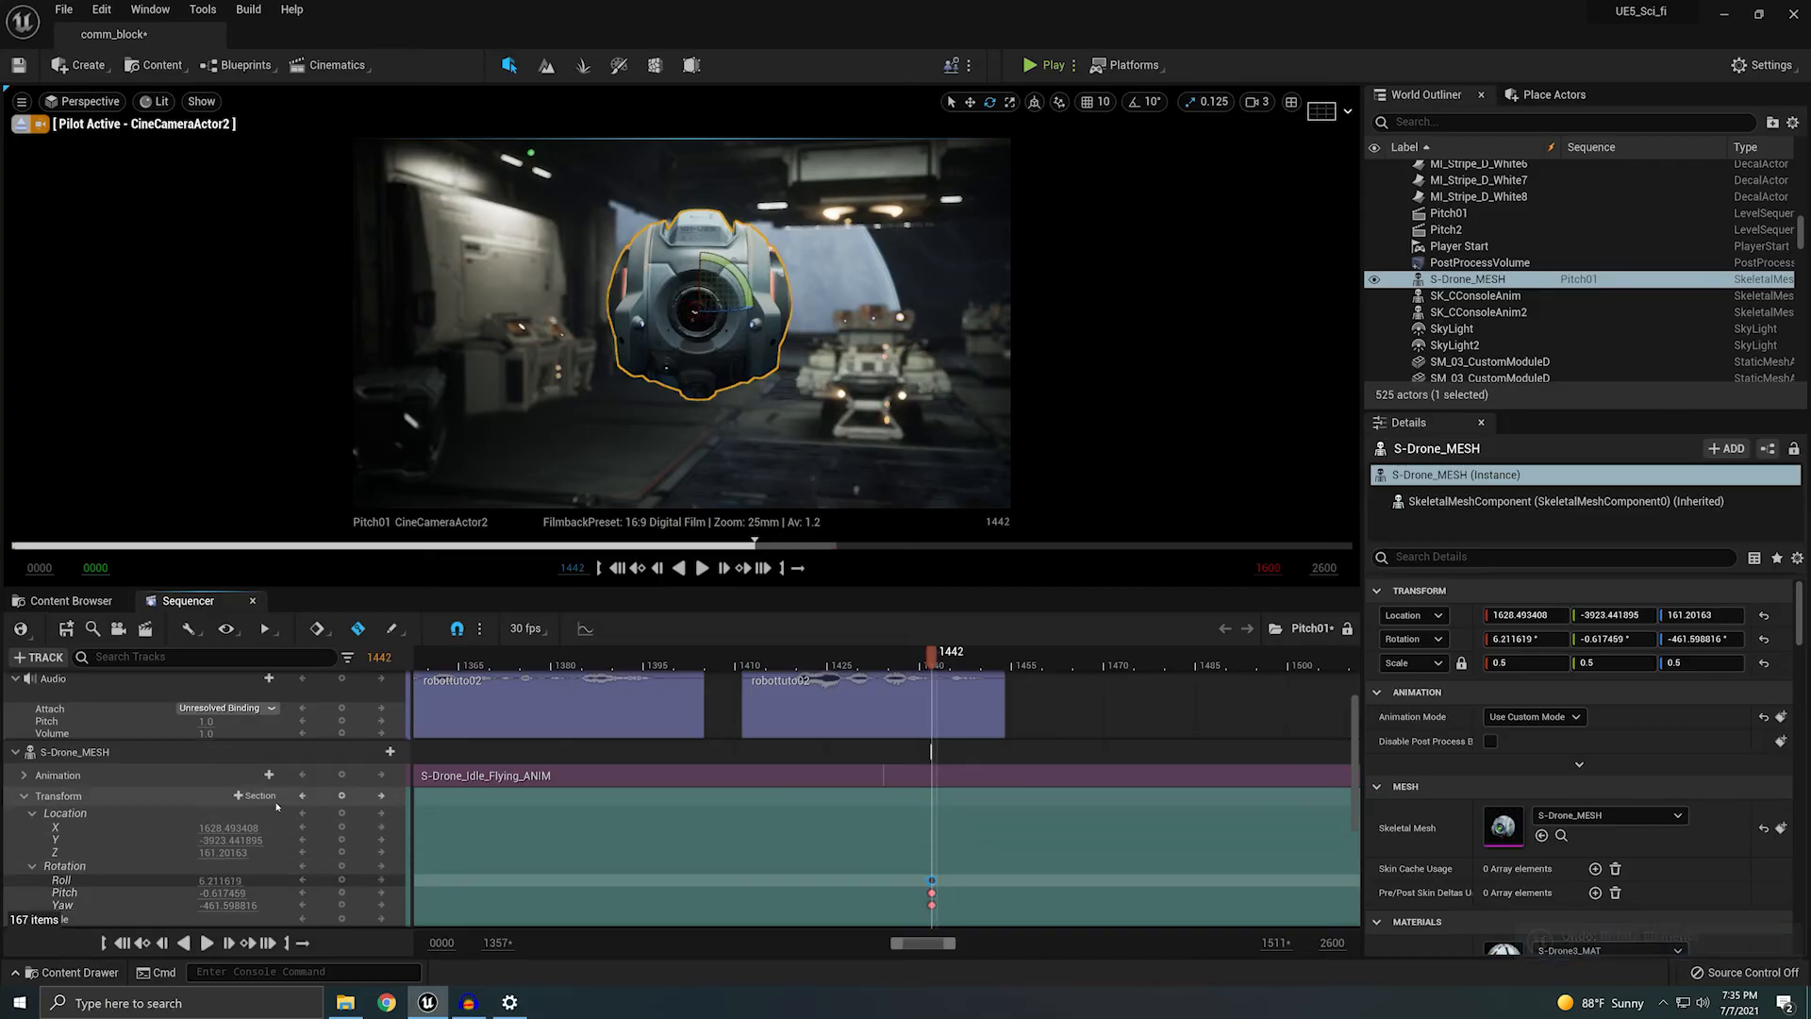
Step: Key the drone's full transform at frame 1442
{"action": "left_click", "coordinate": [342, 803]}
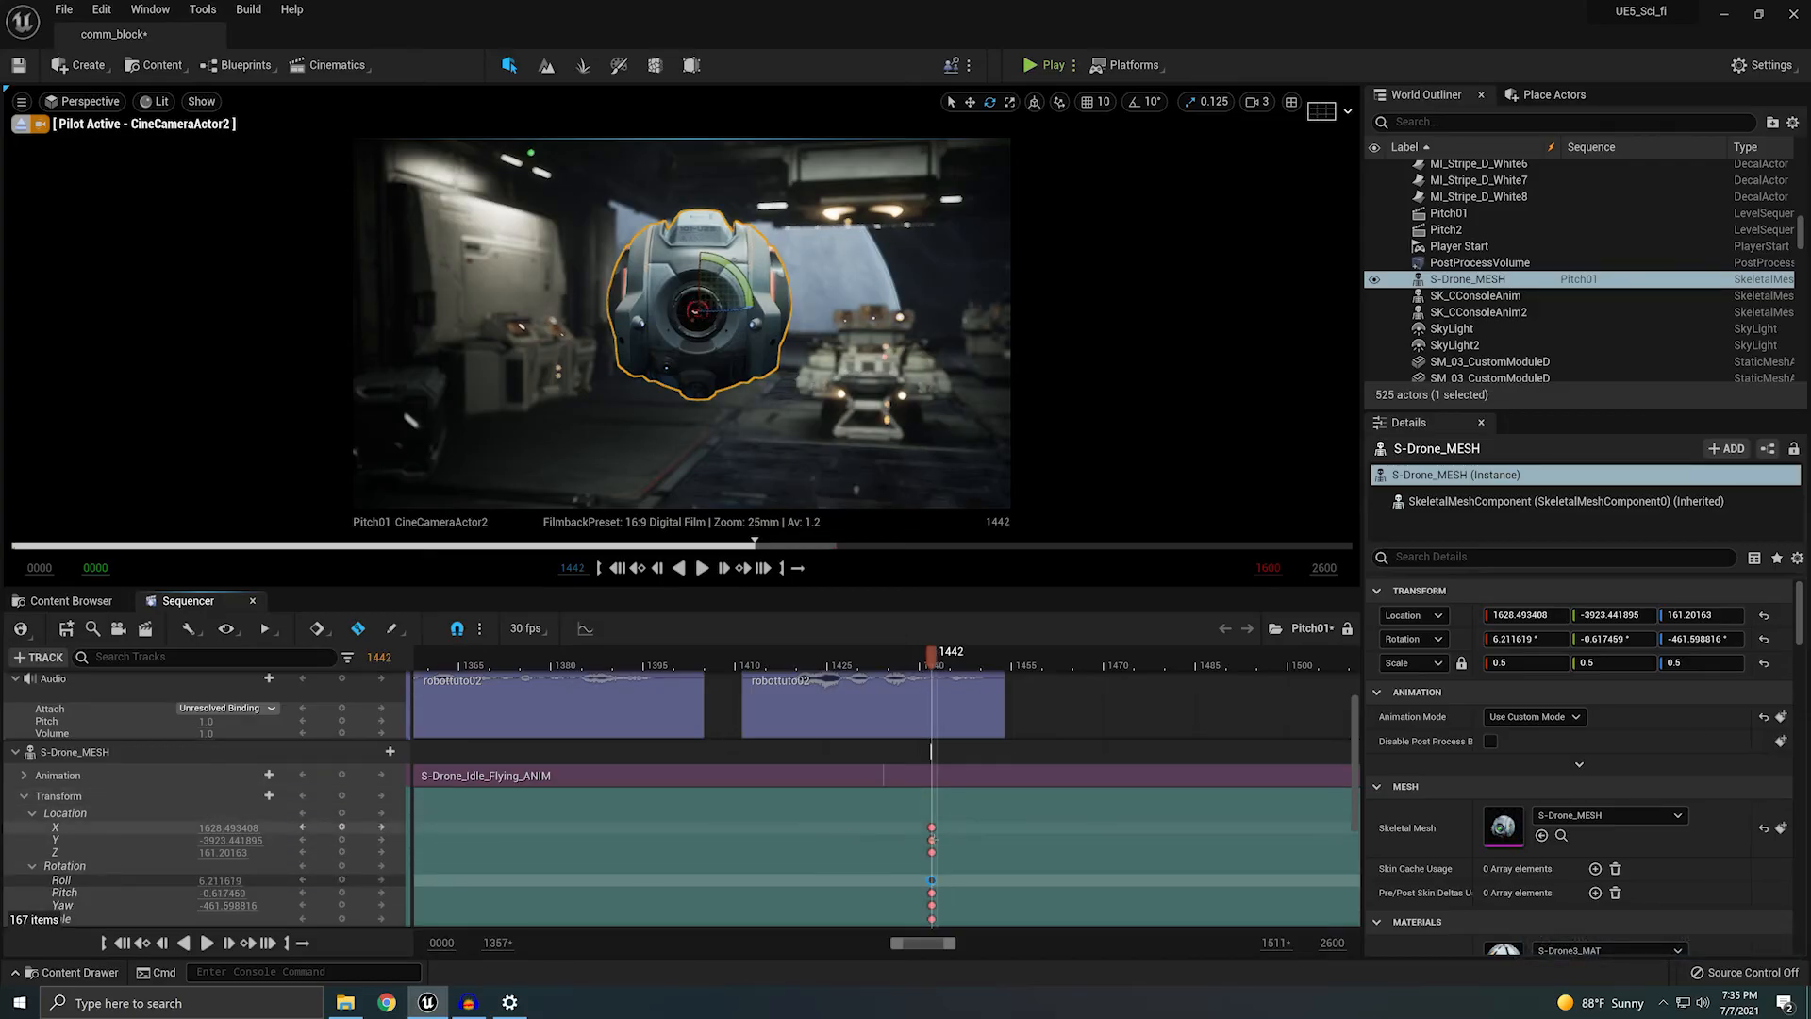
{"action": "left_click_drag", "start_coordinate": [897, 944], "coordinate": [823, 944]}
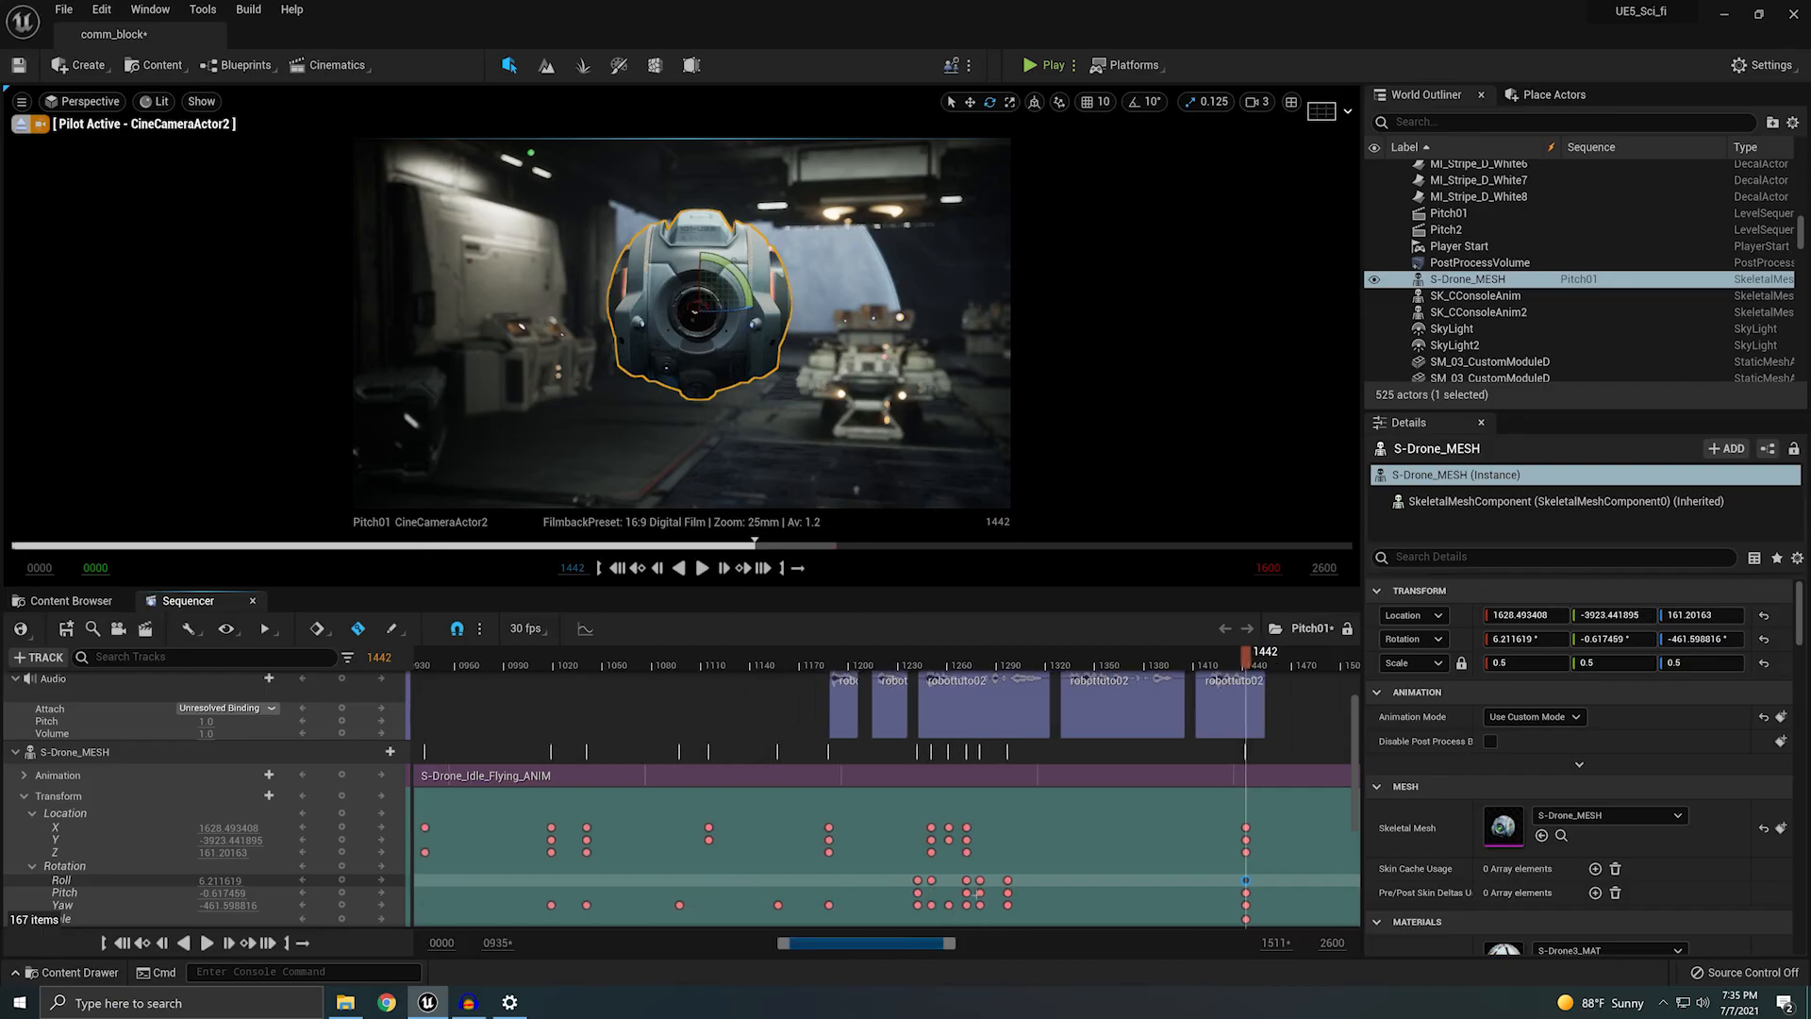
{"action": "left_click", "coordinate": [1251, 660]}
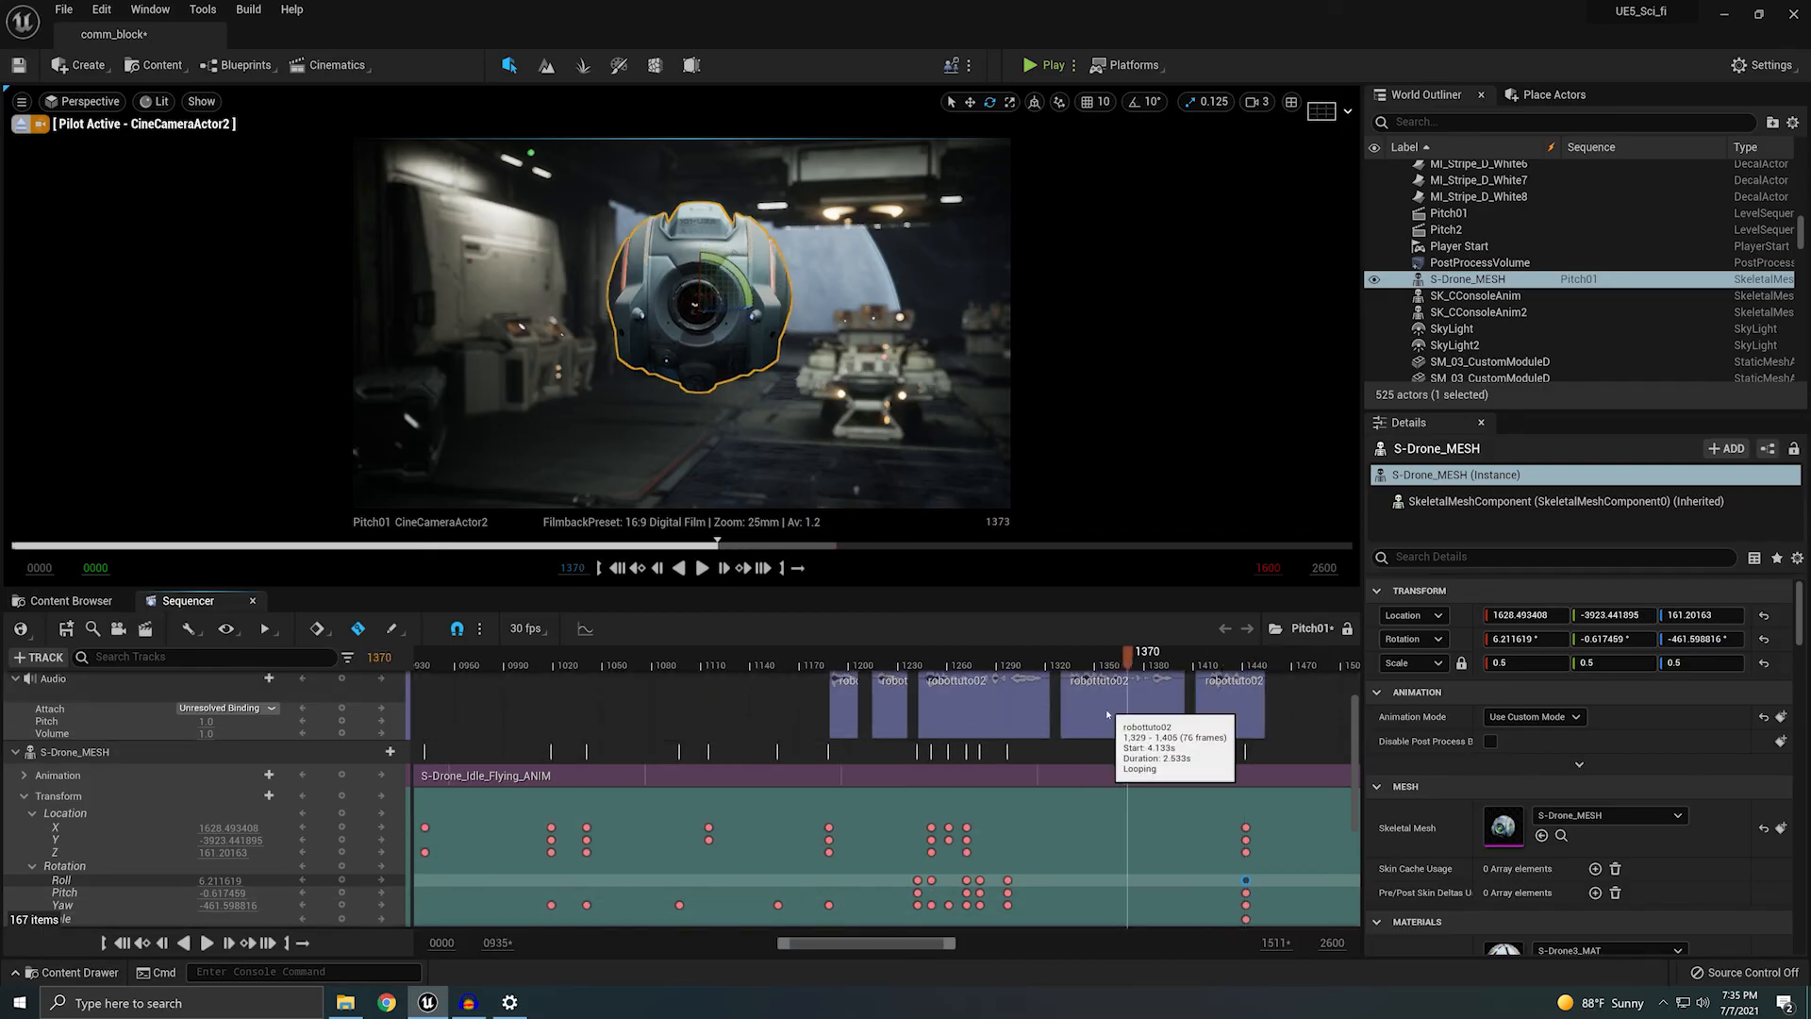
{"action": "left_click", "coordinate": [1245, 827]}
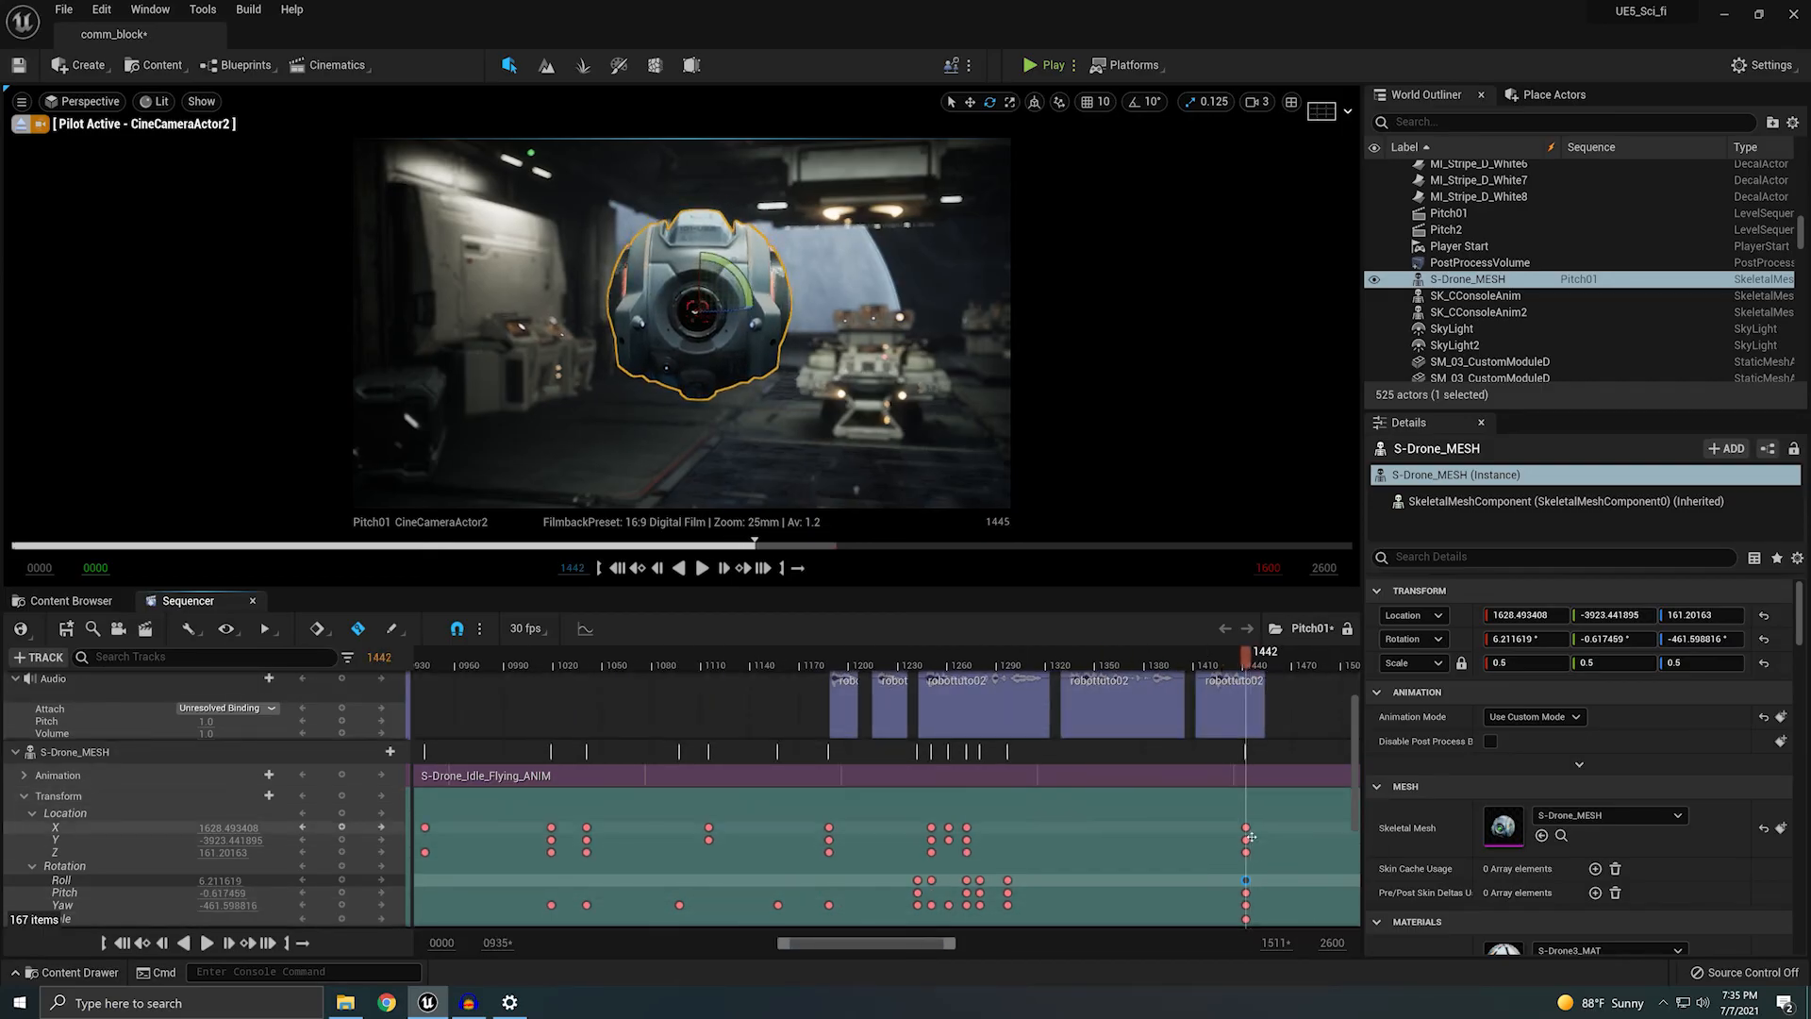
{"action": "left_click_drag", "start_coordinate": [781, 951], "coordinate": [867, 950]}
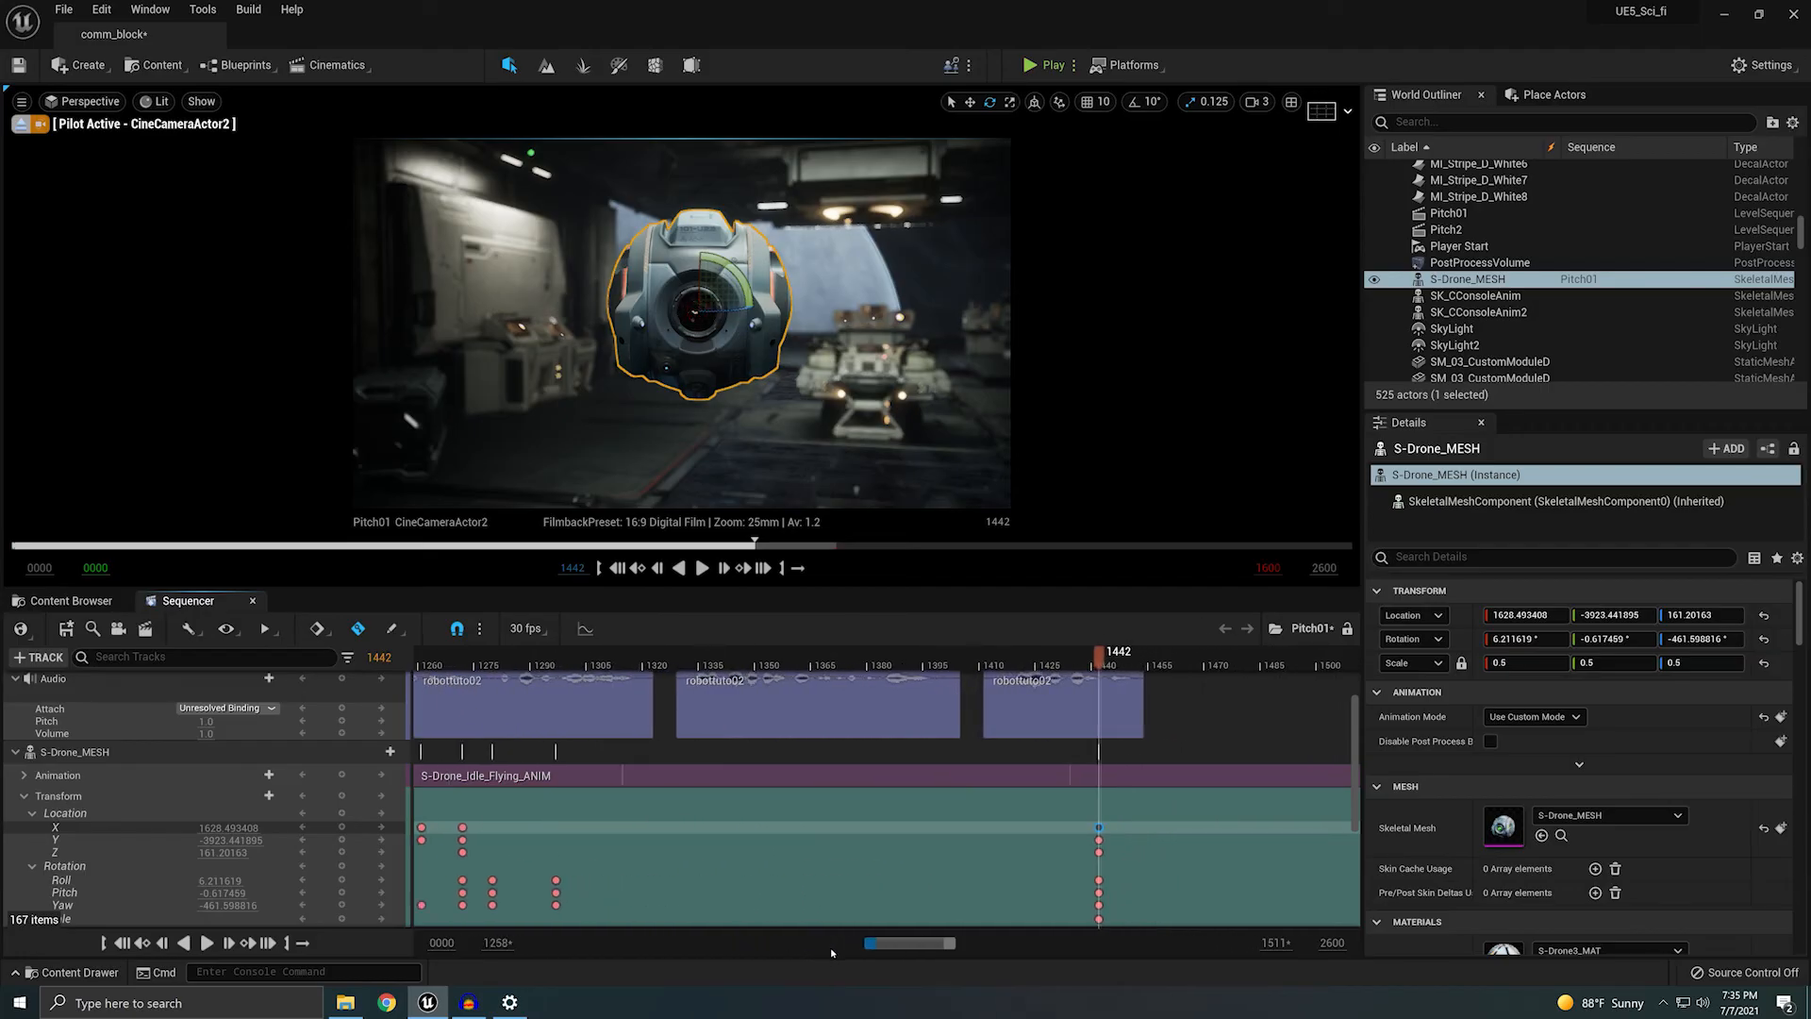
Step: Key a shifted, turned and tilted drone pose at frame 1446, with roll about -19.9° and yaw about -431°, and play the movement
{"action": "left_click", "coordinate": [1113, 668]}
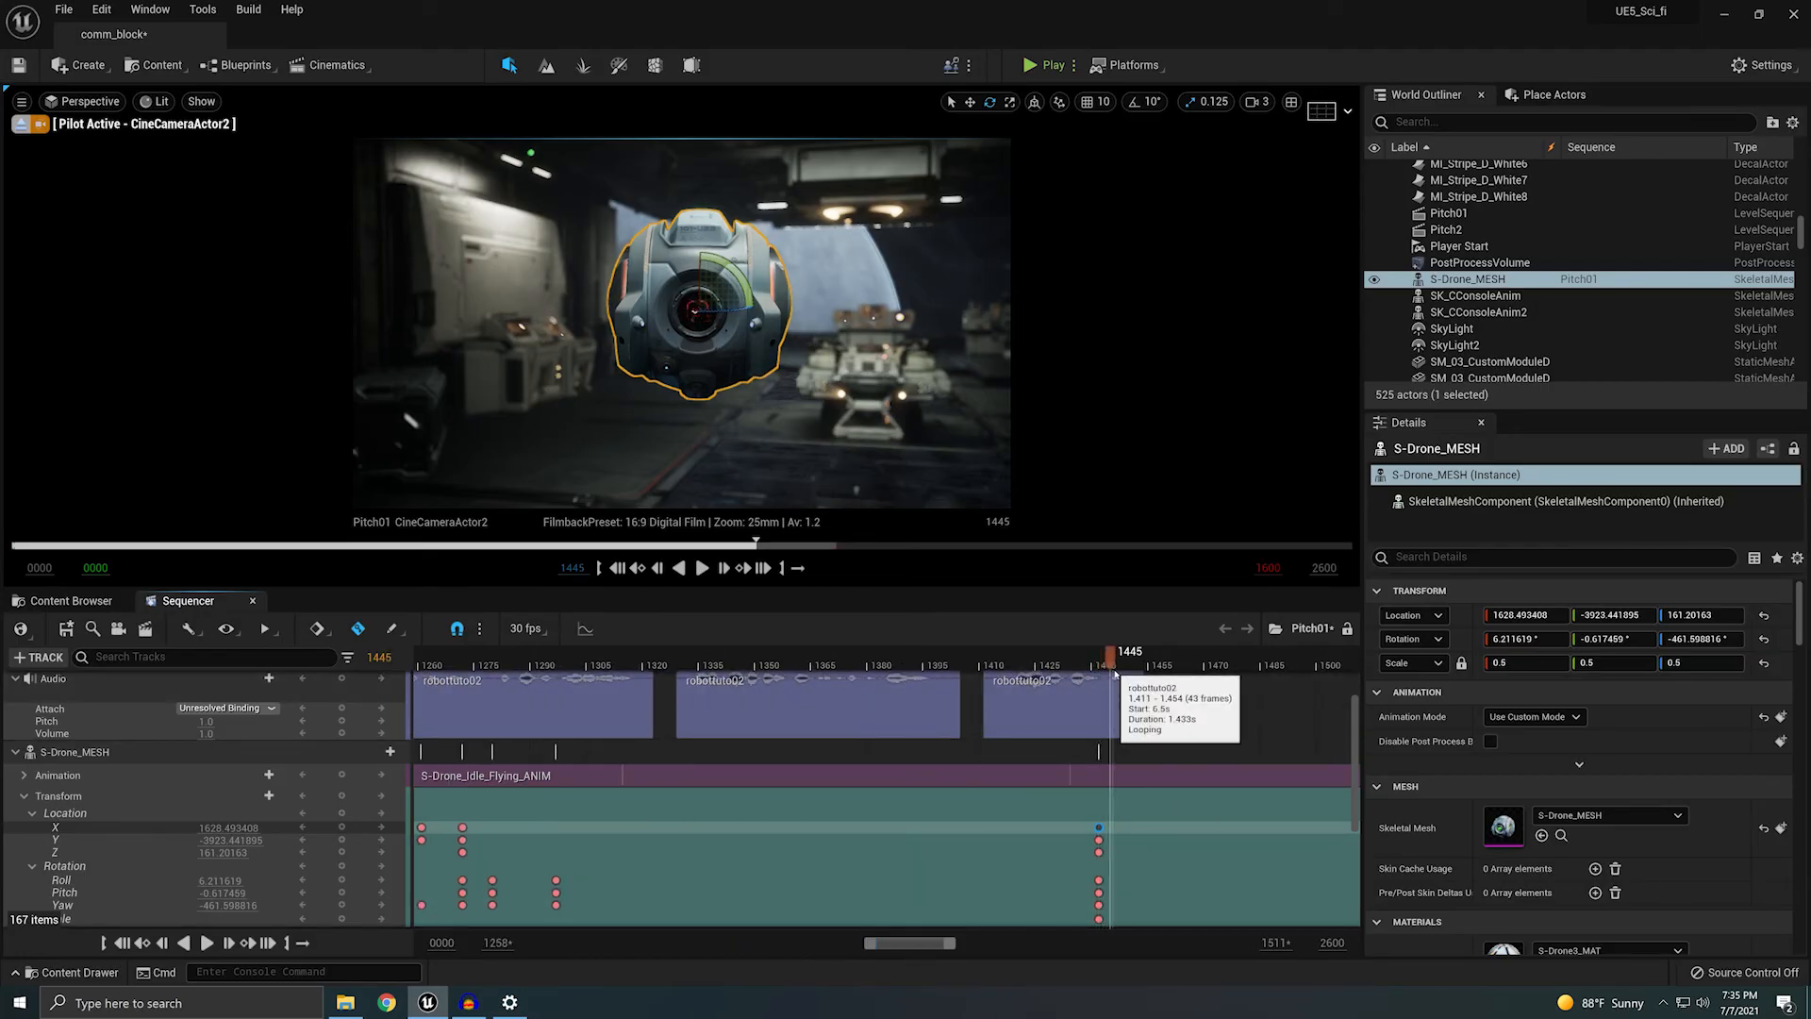
{"action": "left_click_drag", "start_coordinate": [867, 943], "coordinate": [891, 944]}
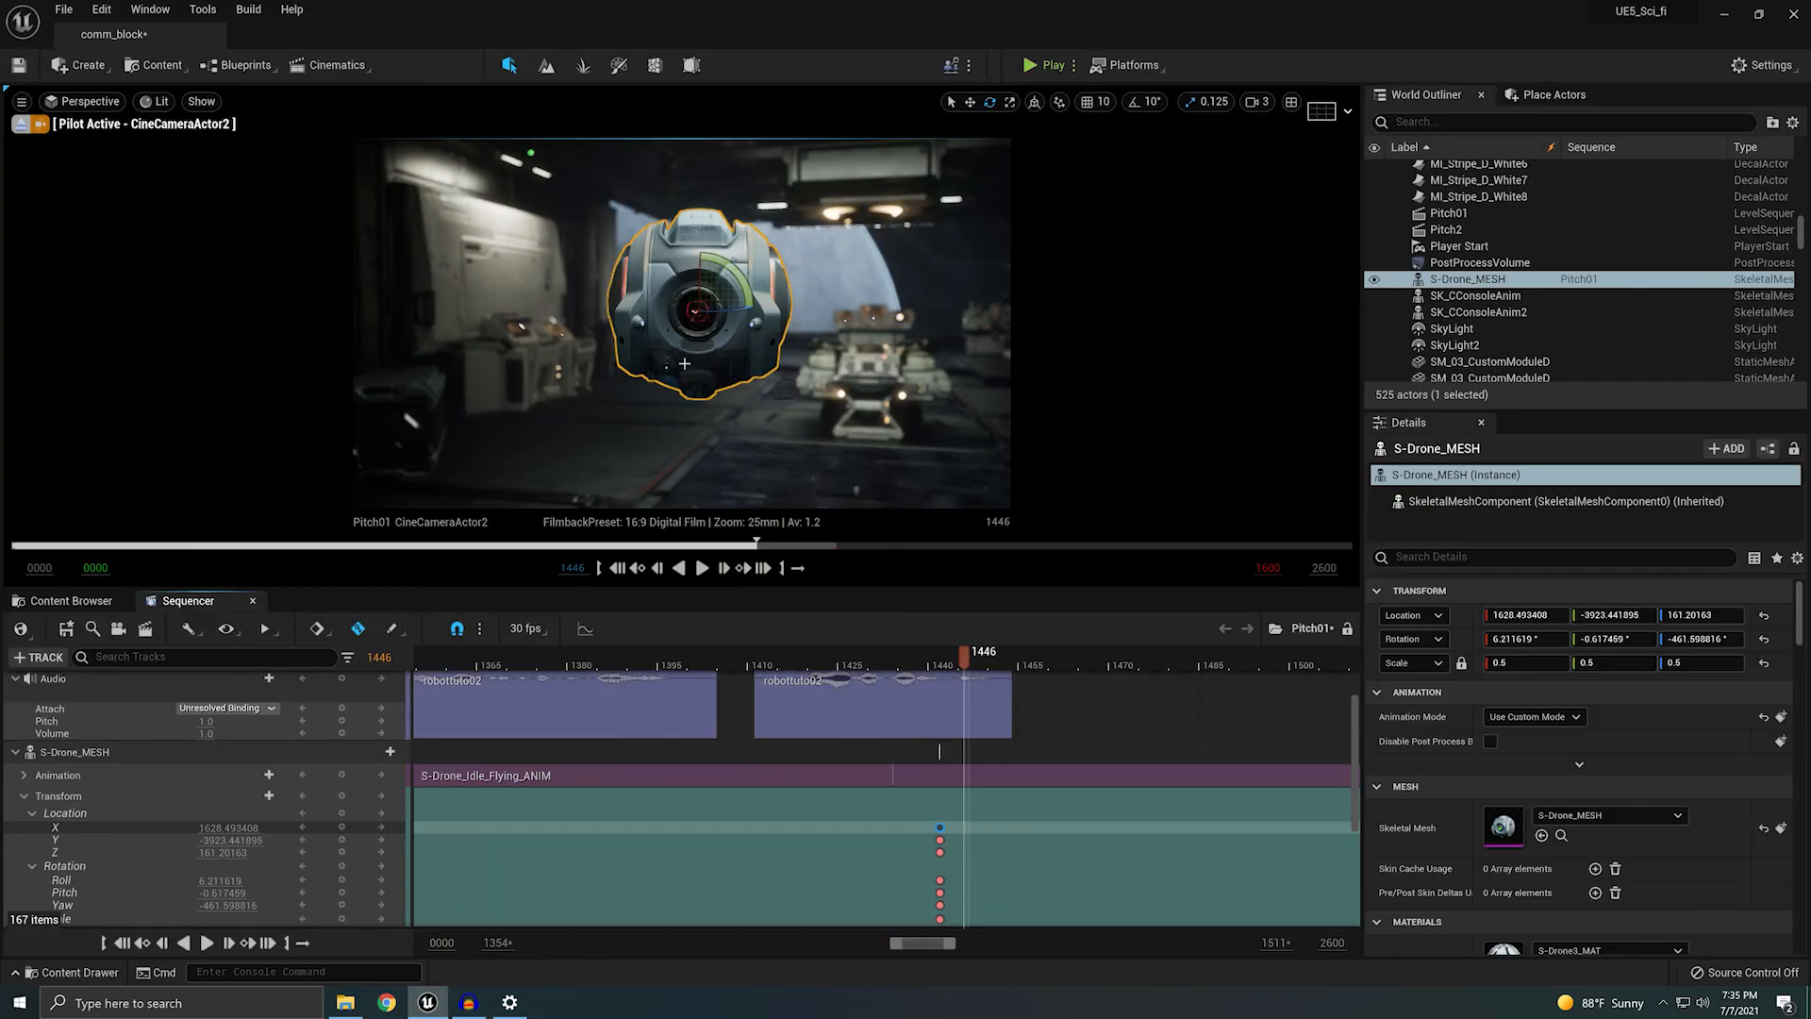
{"action": "mouse_move", "coordinate": [727, 313]}
{"action": "left_mouse_down"}
{"action": "mouse_move", "coordinate": [751, 311]}
{"action": "mouse_move", "coordinate": [685, 280]}
{"action": "mouse_move", "coordinate": [745, 309]}
{"action": "left_mouse_up"}
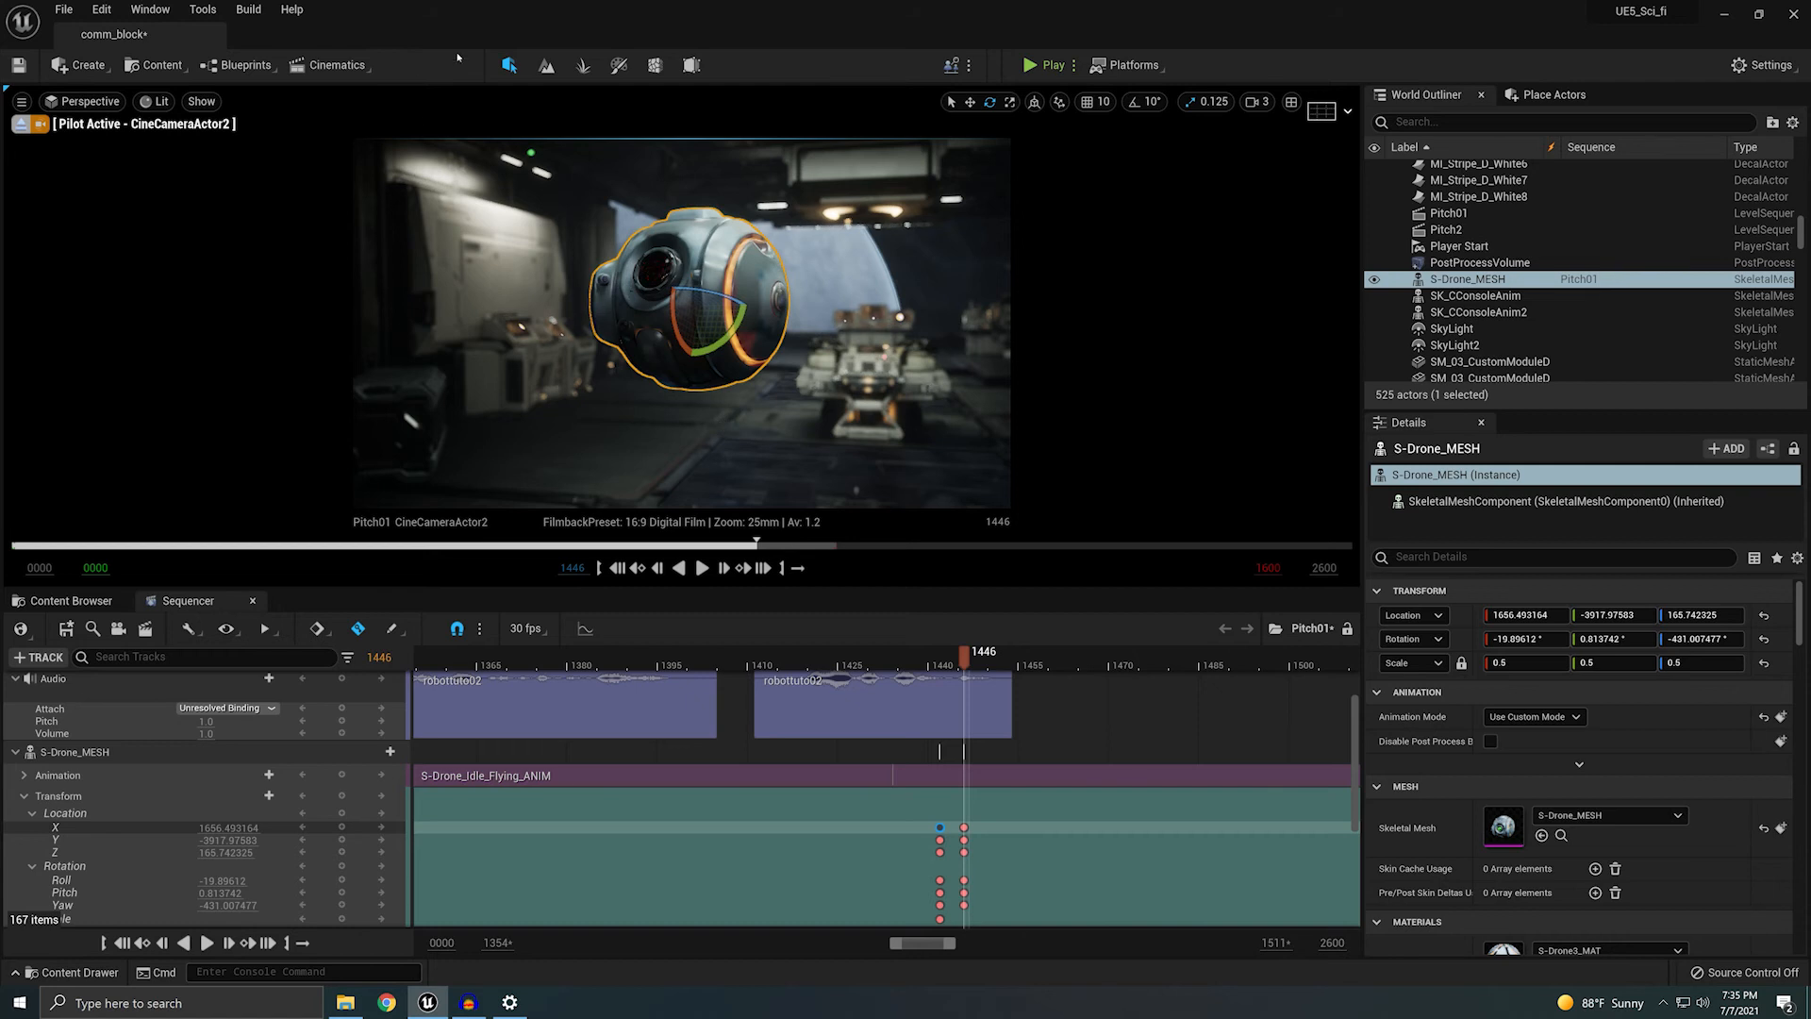
{"action": "left_click_drag", "start_coordinate": [961, 663], "coordinate": [925, 686]}
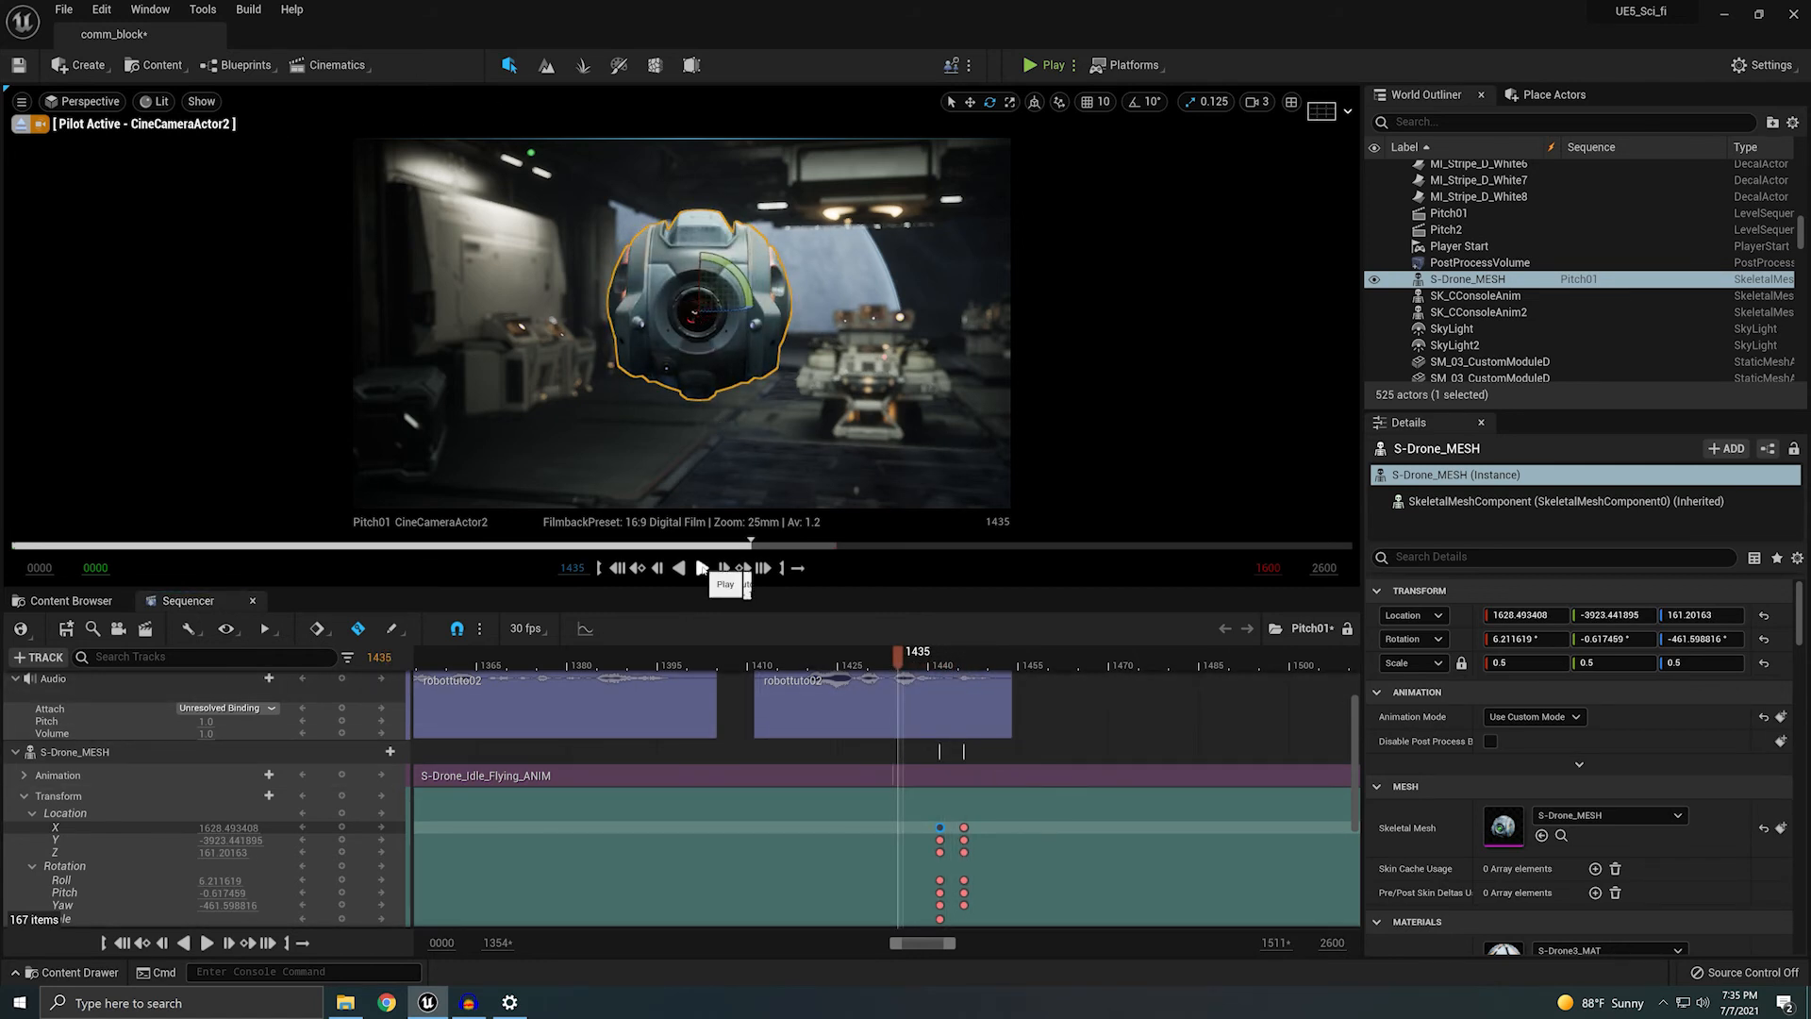
{"action": "left_click", "coordinate": [702, 568]}
{"action": "left_click", "coordinate": [702, 568]}
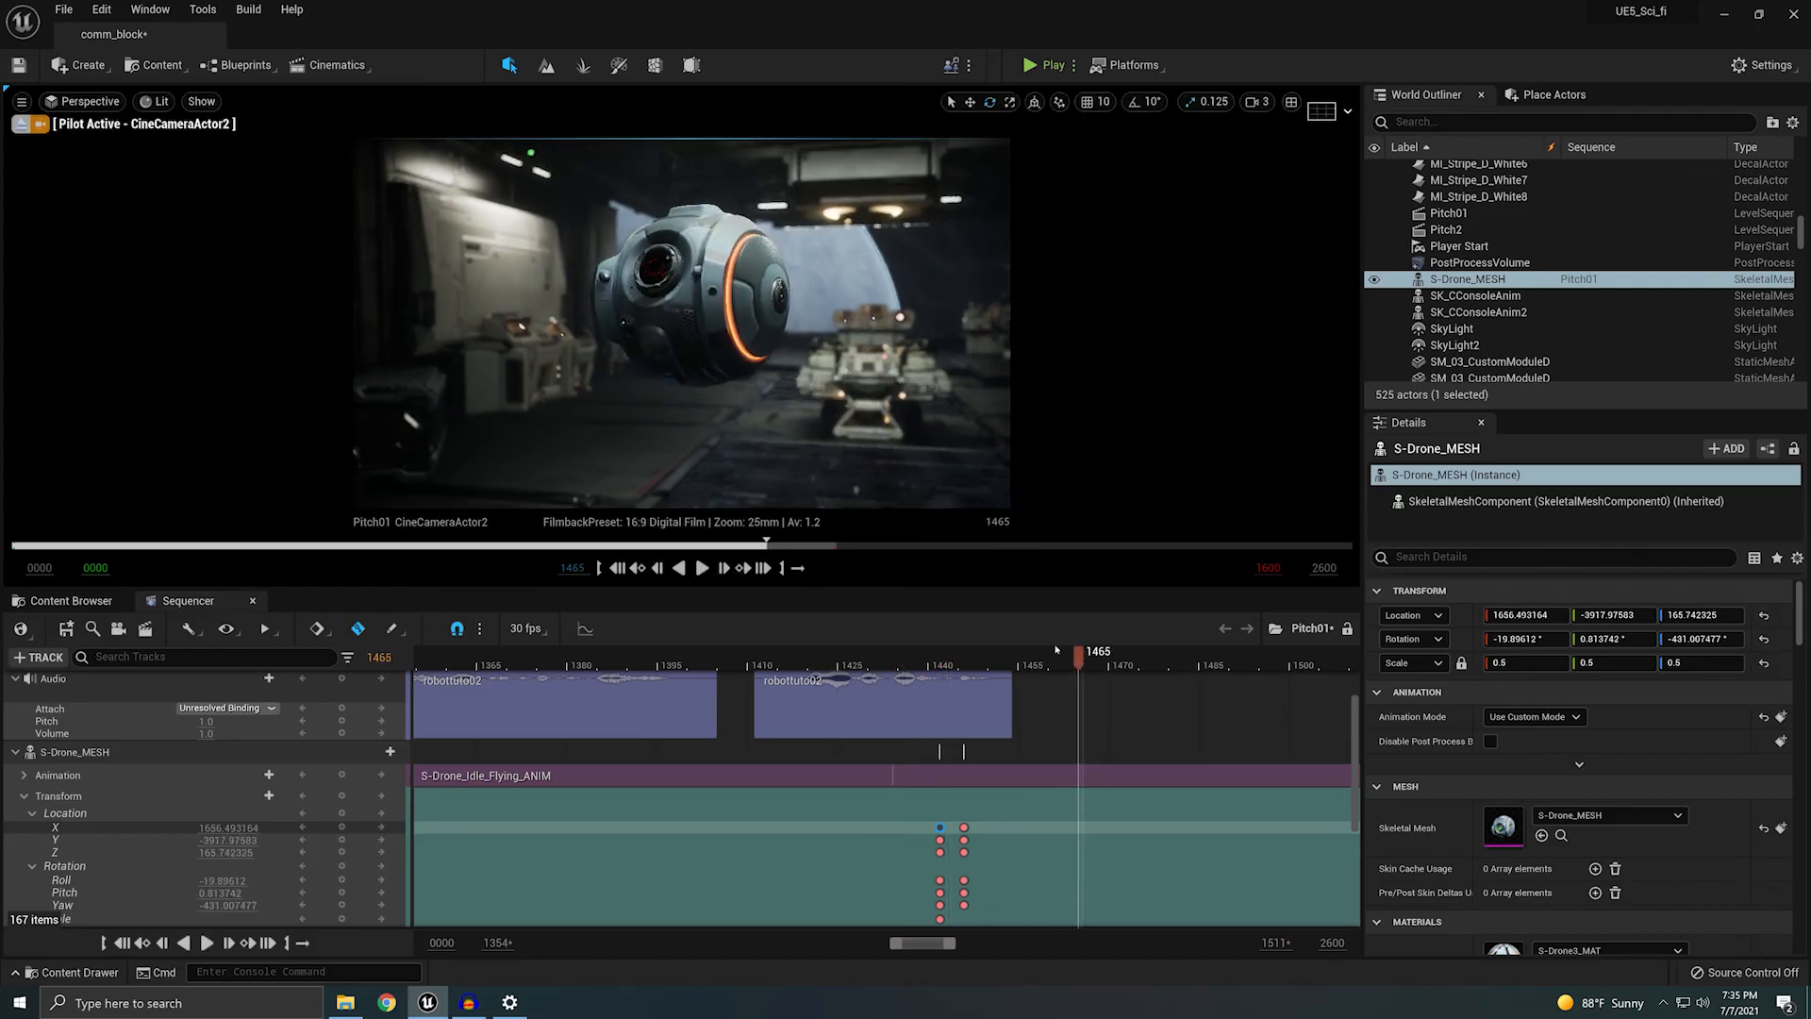
Step: Move the drone's turned-pose keys to frame 1454 and its frame 1442 keys to 1446, and replay the turn
{"action": "left_click_drag", "start_coordinate": [1073, 661], "coordinate": [974, 730]}
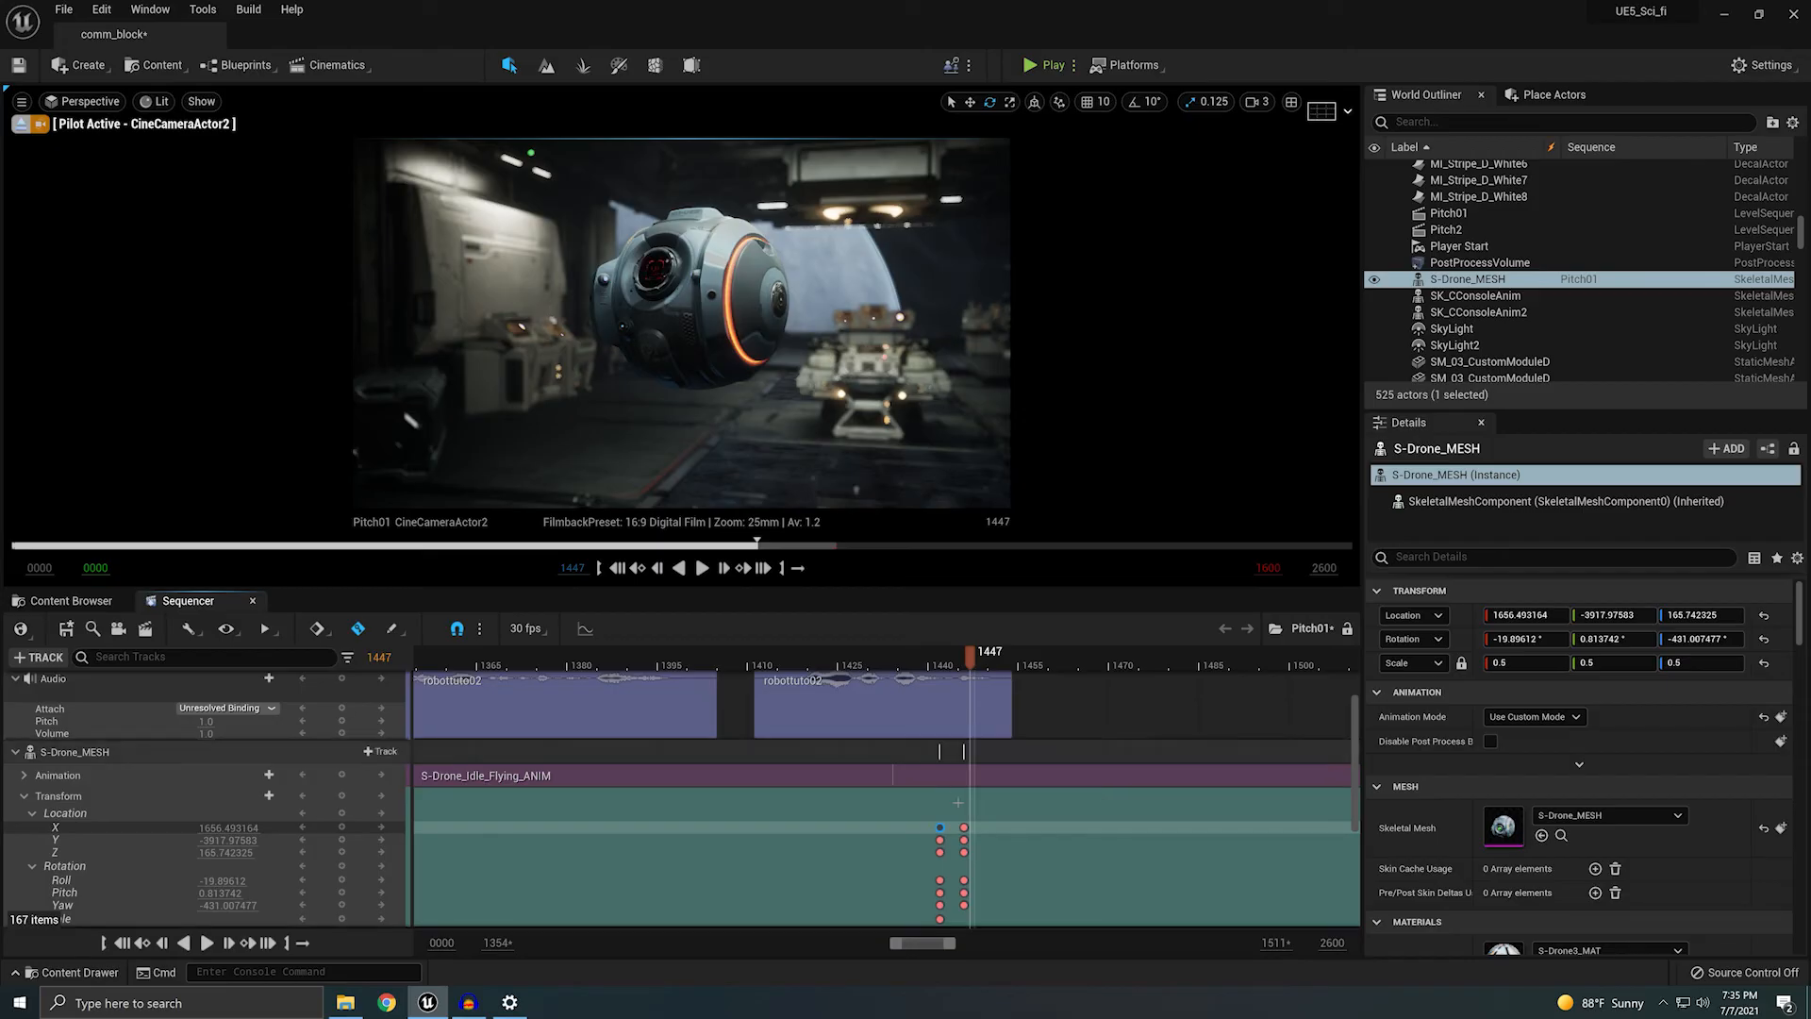
{"action": "left_click_drag", "start_coordinate": [953, 815], "coordinate": [998, 925]}
{"action": "left_click_drag", "start_coordinate": [946, 822], "coordinate": [1014, 834]}
{"action": "left_click_drag", "start_coordinate": [1012, 658], "coordinate": [910, 684]}
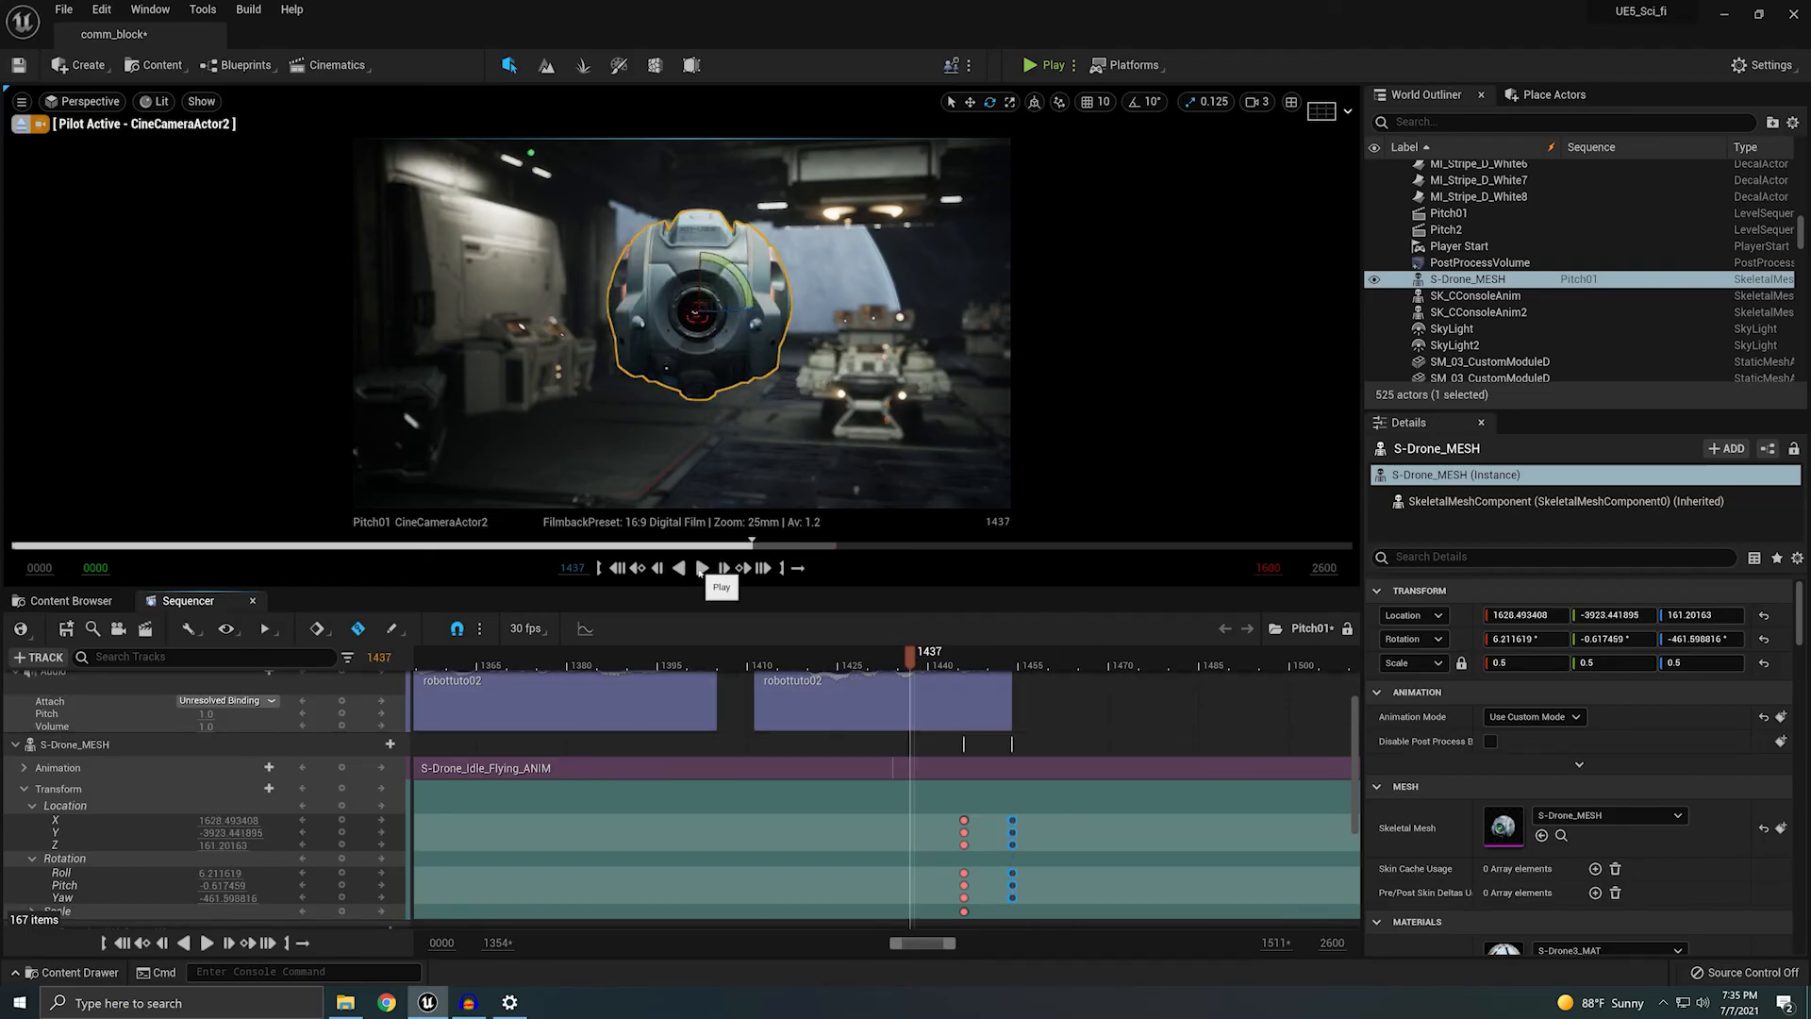
{"action": "left_click", "coordinate": [702, 568]}
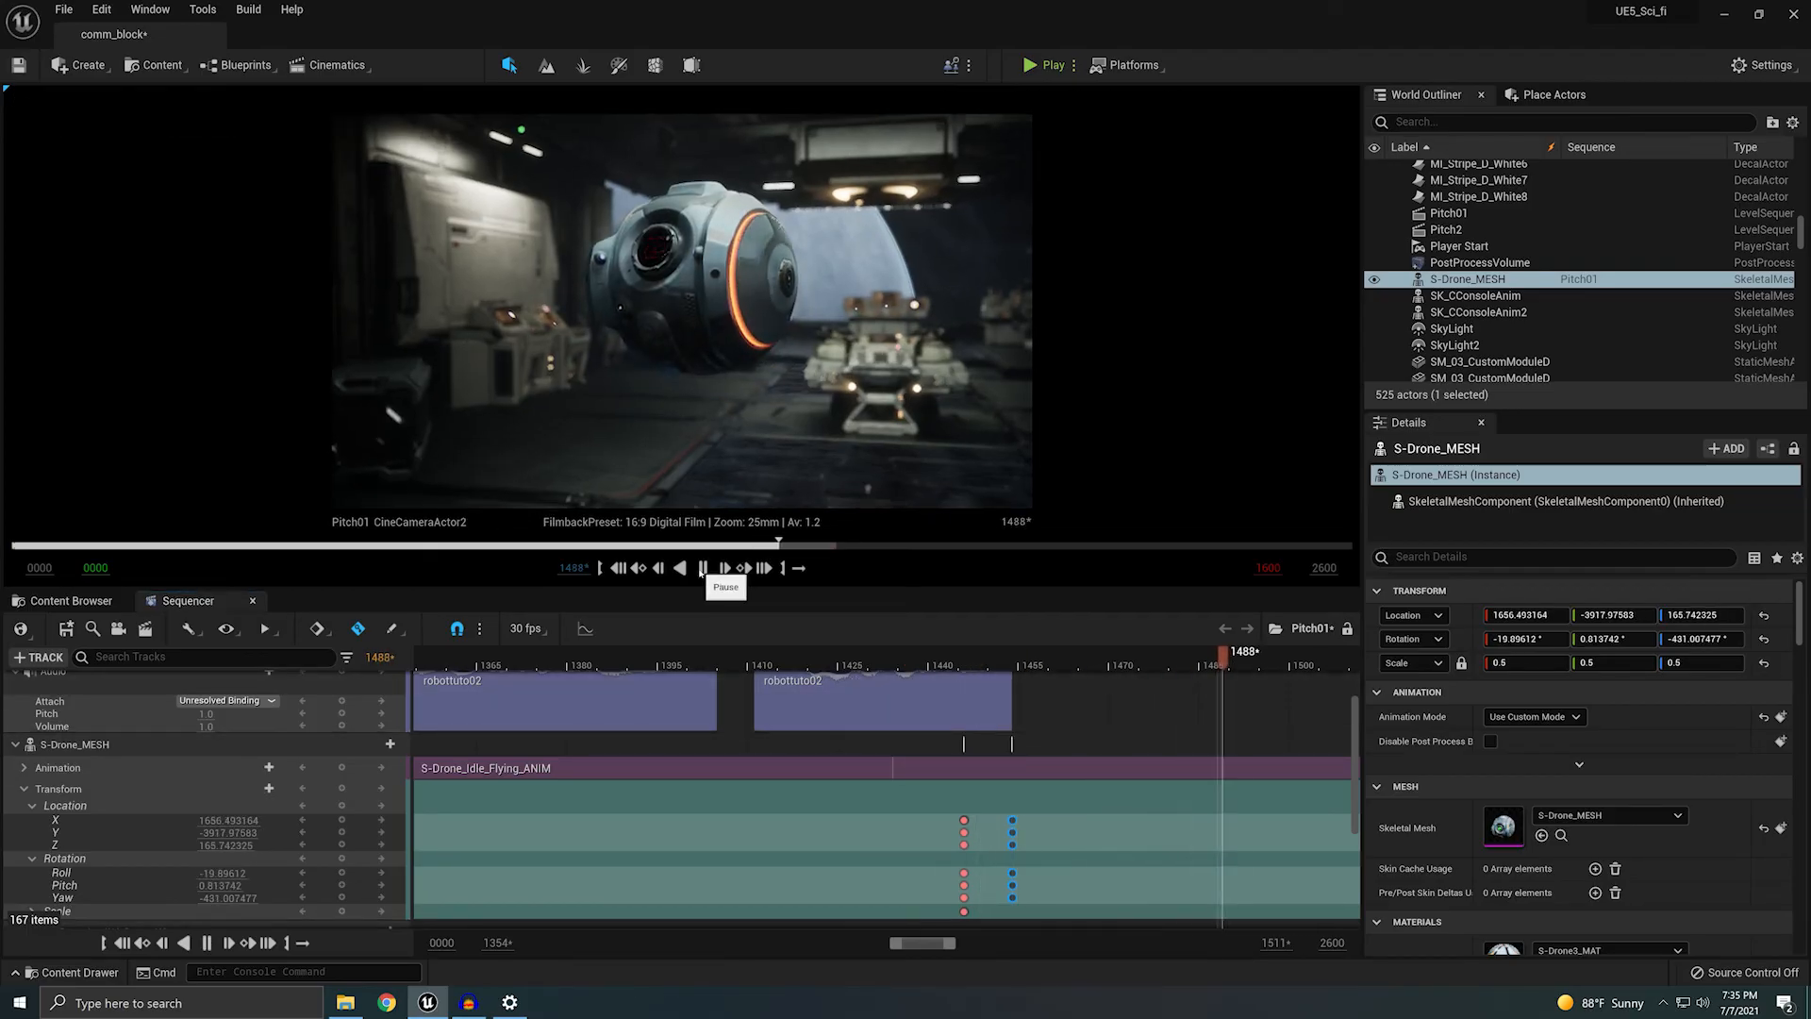
{"action": "left_click", "coordinate": [701, 568]}
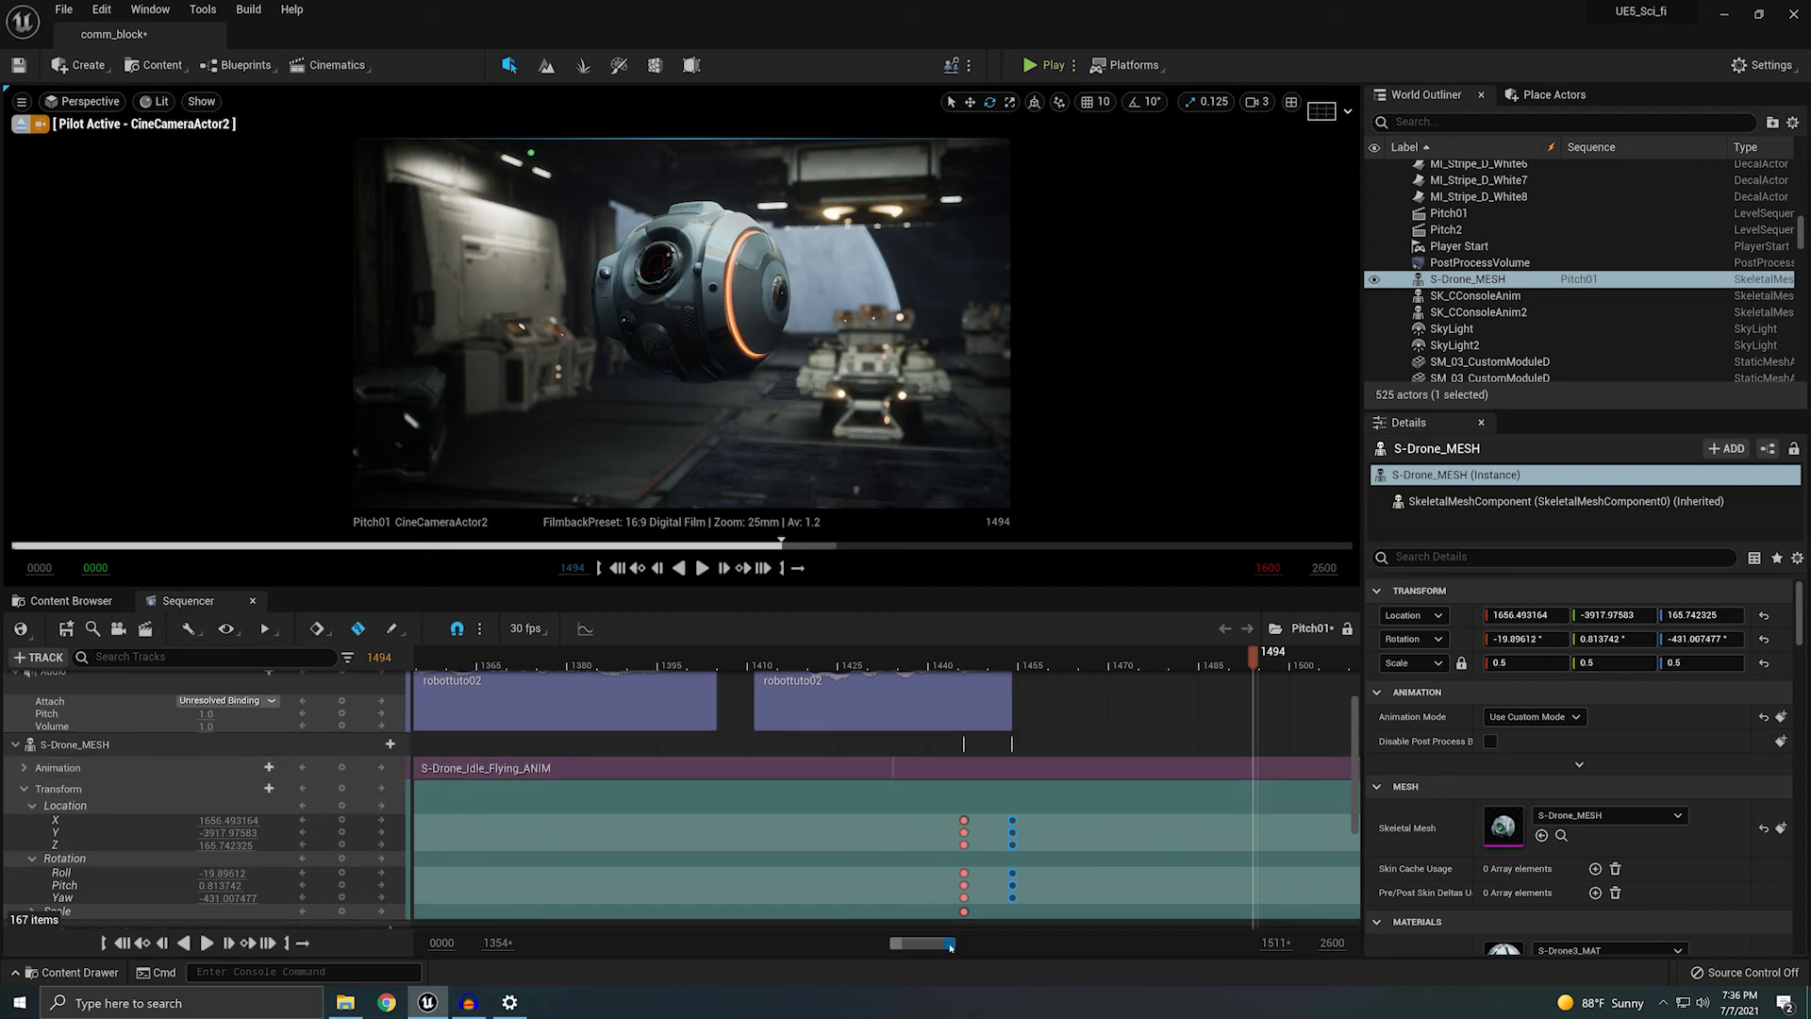
Step: Extend the sequence's playback end to frame 1814 and stretch the drone's S-Drone_Idle_Flying_ANIM clip to match
{"action": "left_click_drag", "start_coordinate": [951, 943], "coordinate": [1085, 944]}
{"action": "left_click_drag", "start_coordinate": [613, 657], "coordinate": [569, 657]}
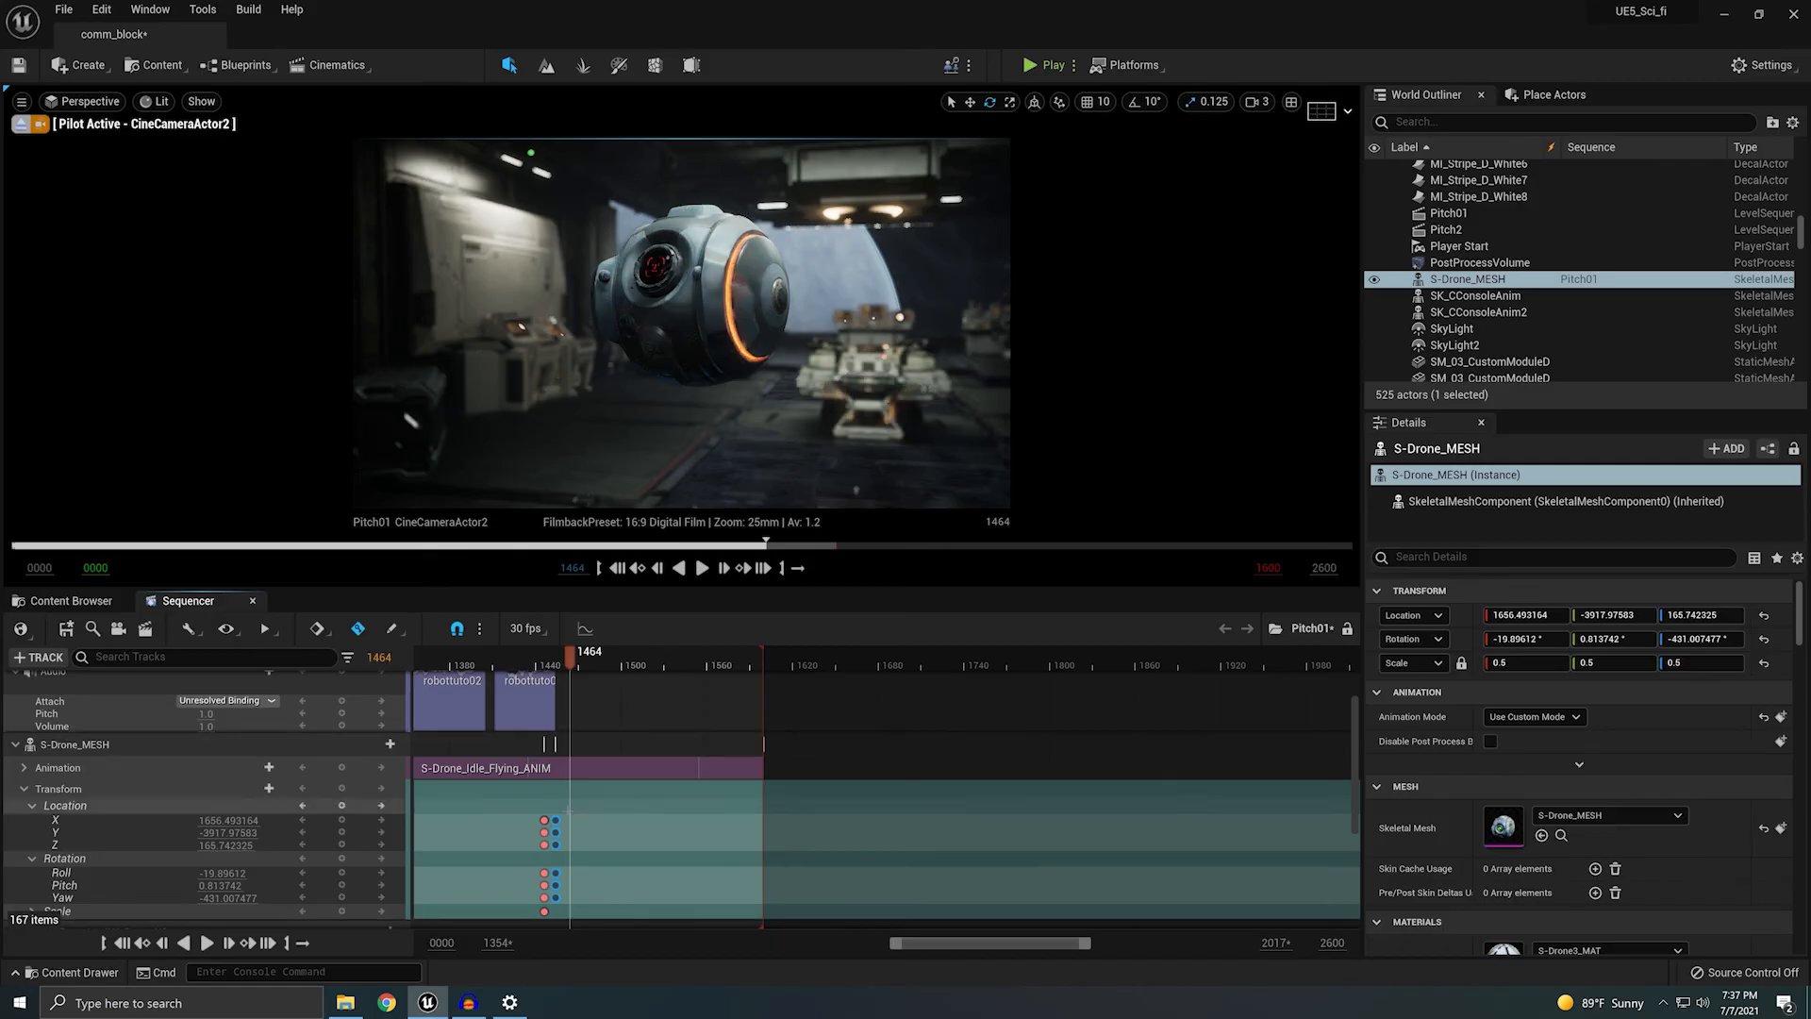
{"action": "left_click", "coordinate": [557, 822]}
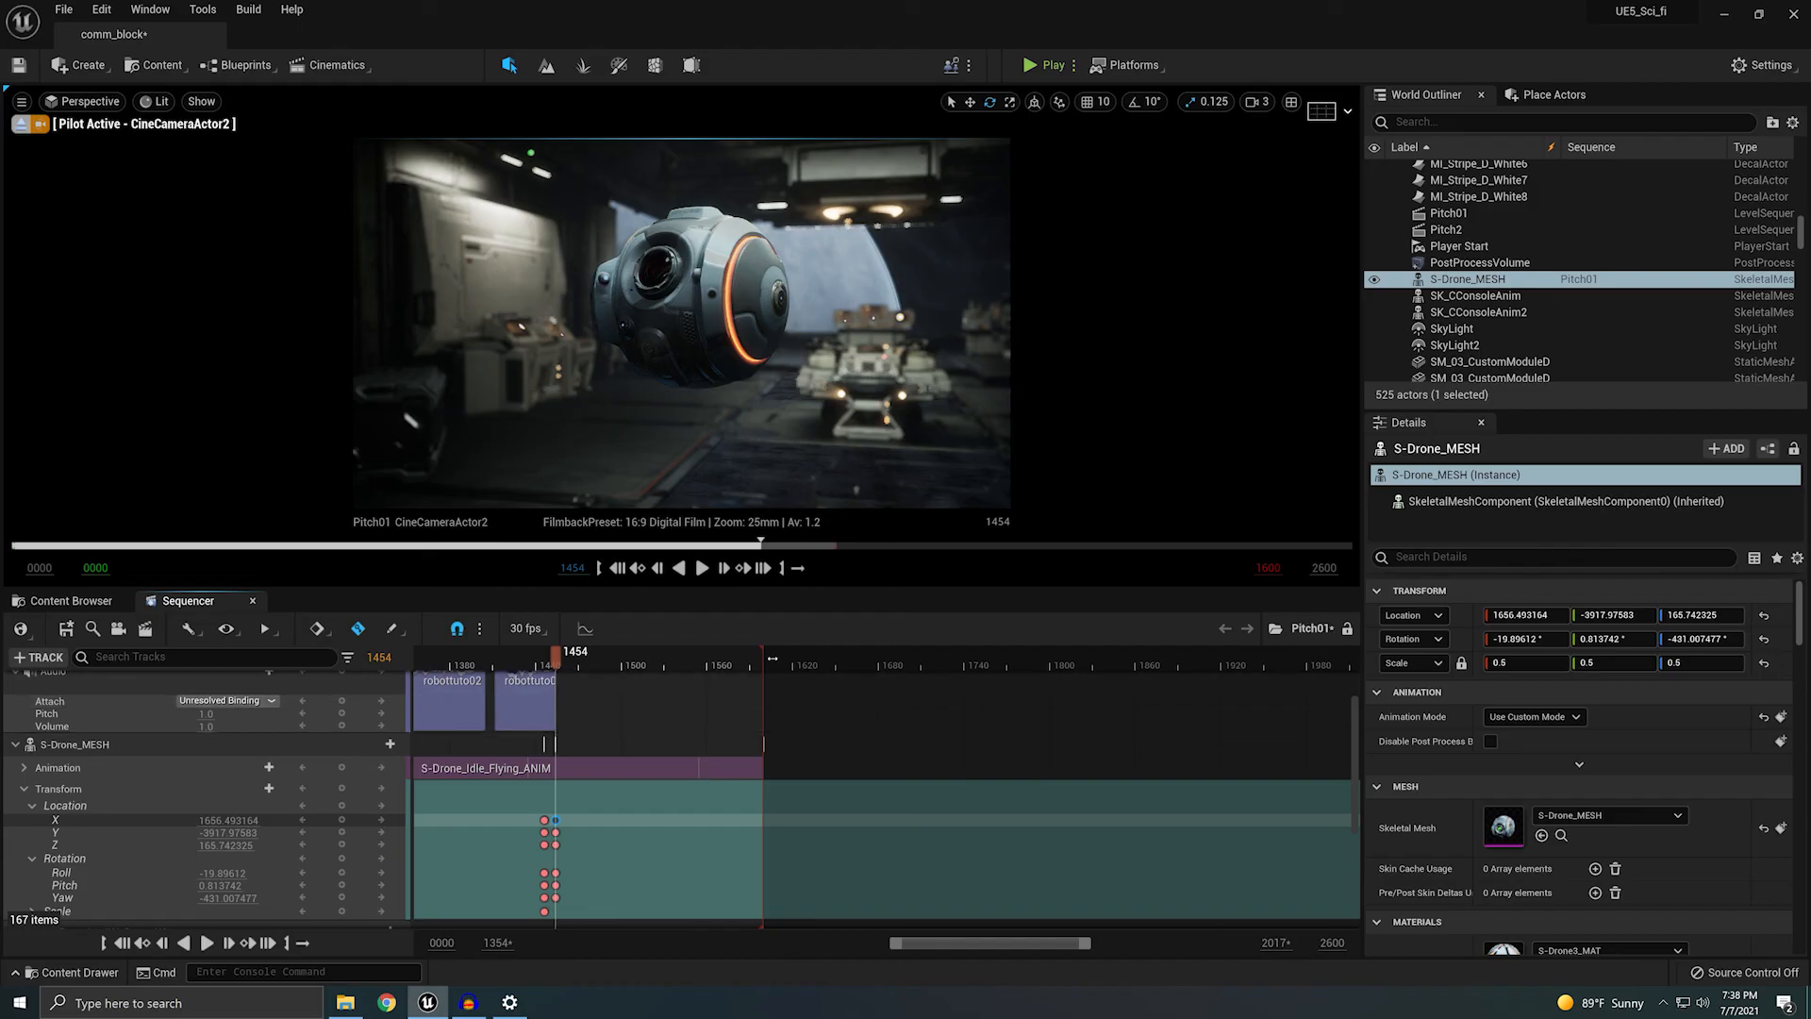
{"action": "mouse_move", "coordinate": [773, 654]}
{"action": "left_mouse_down"}
{"action": "mouse_move", "coordinate": [1021, 671]}
{"action": "mouse_move", "coordinate": [1091, 701]}
{"action": "left_mouse_up"}
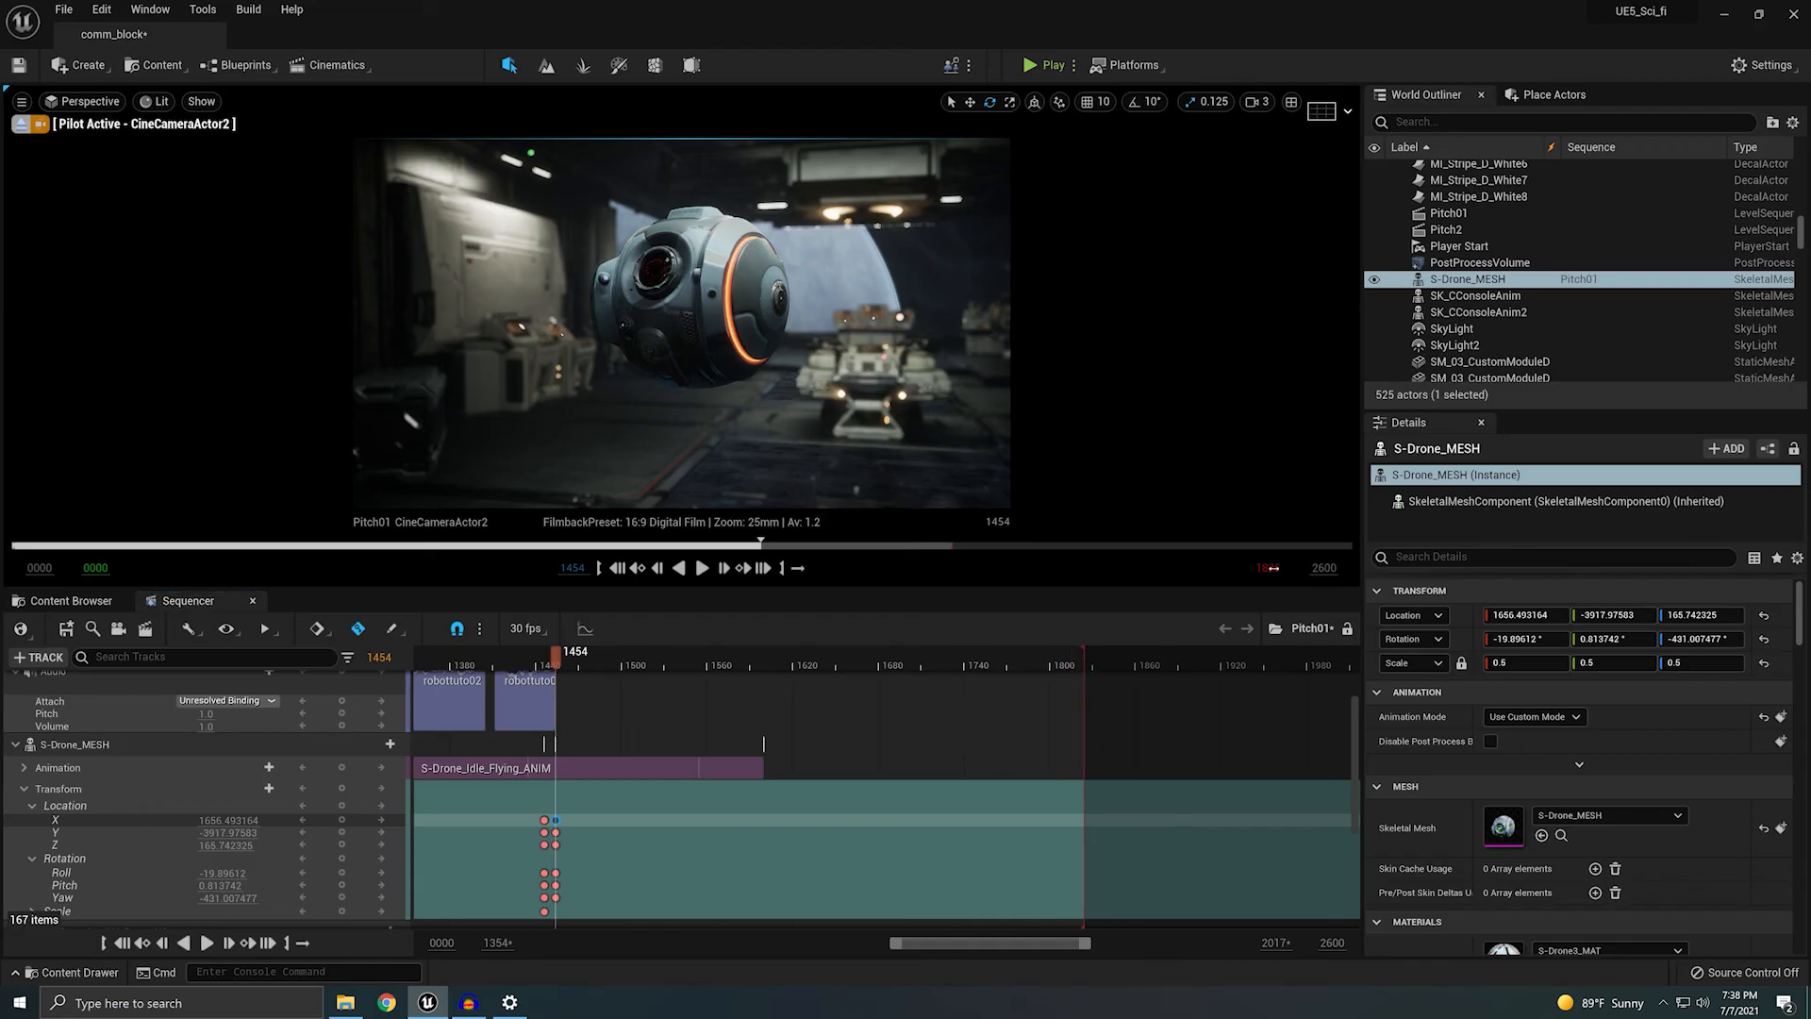
{"action": "type", "text": "1814"}
{"action": "key", "text": "Return"}
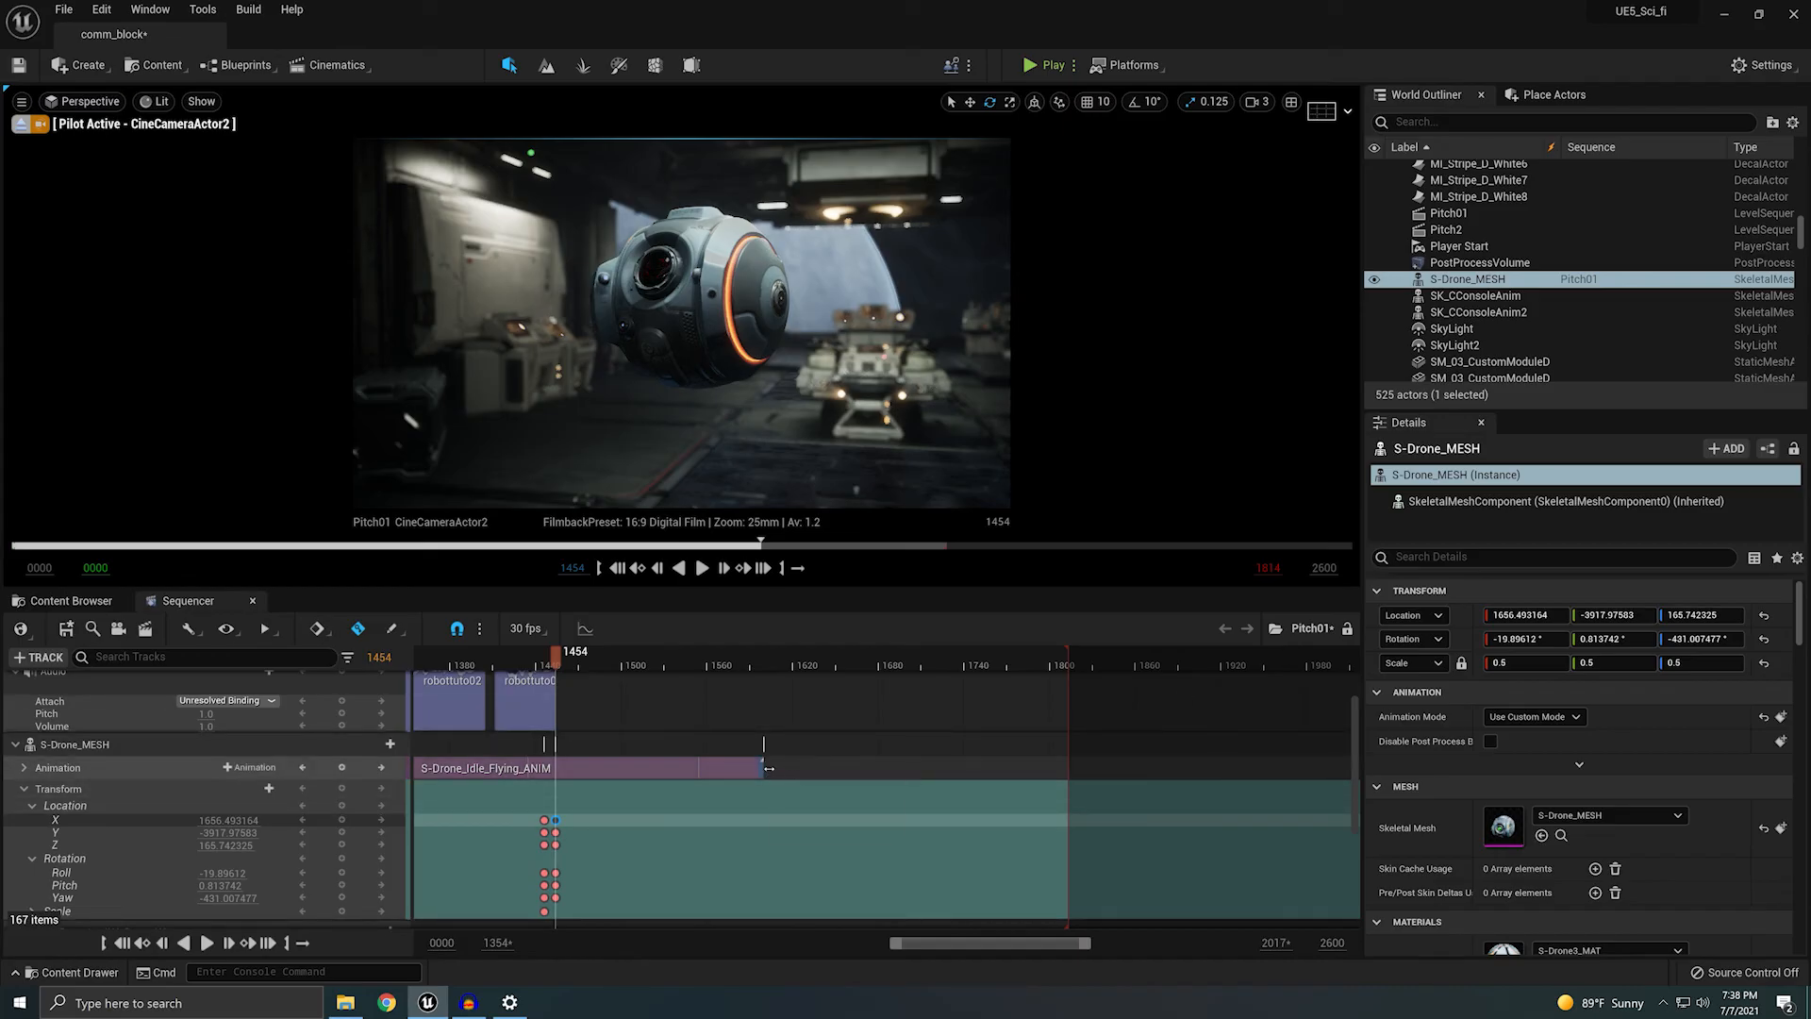
{"action": "left_click_drag", "start_coordinate": [766, 769], "coordinate": [1069, 769]}
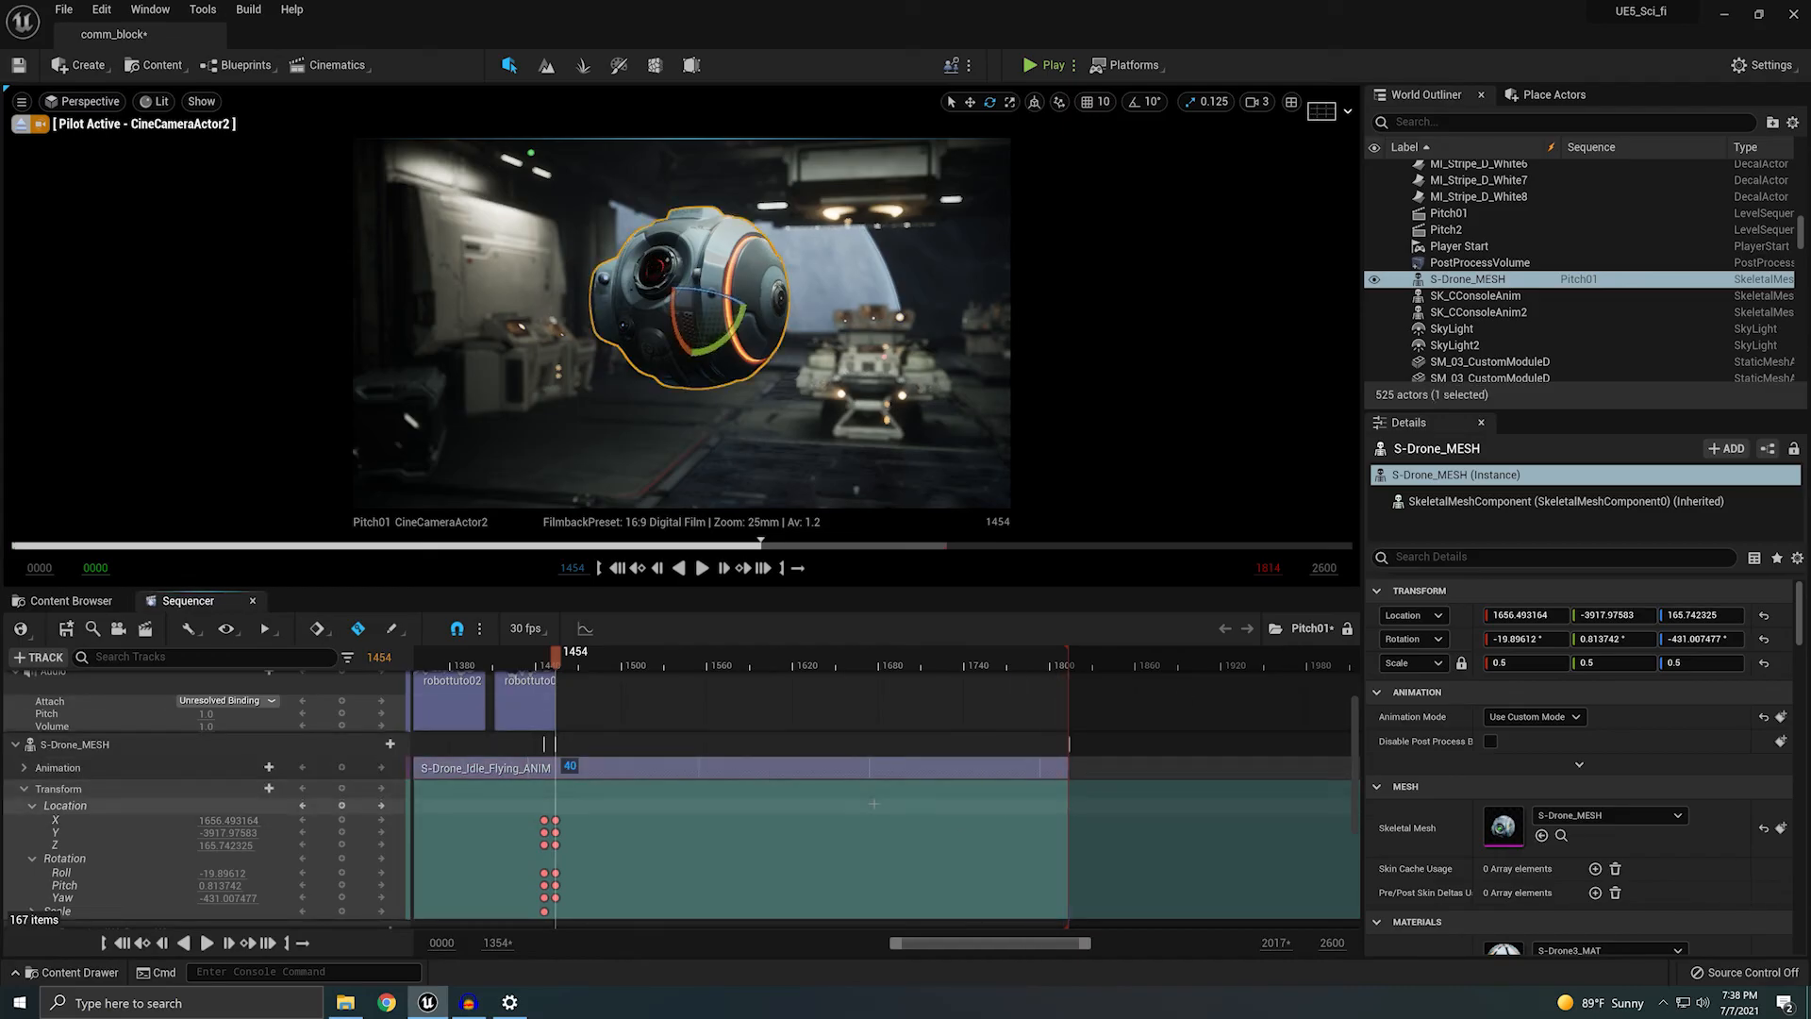
{"action": "left_click_drag", "start_coordinate": [558, 657], "coordinate": [759, 723]}
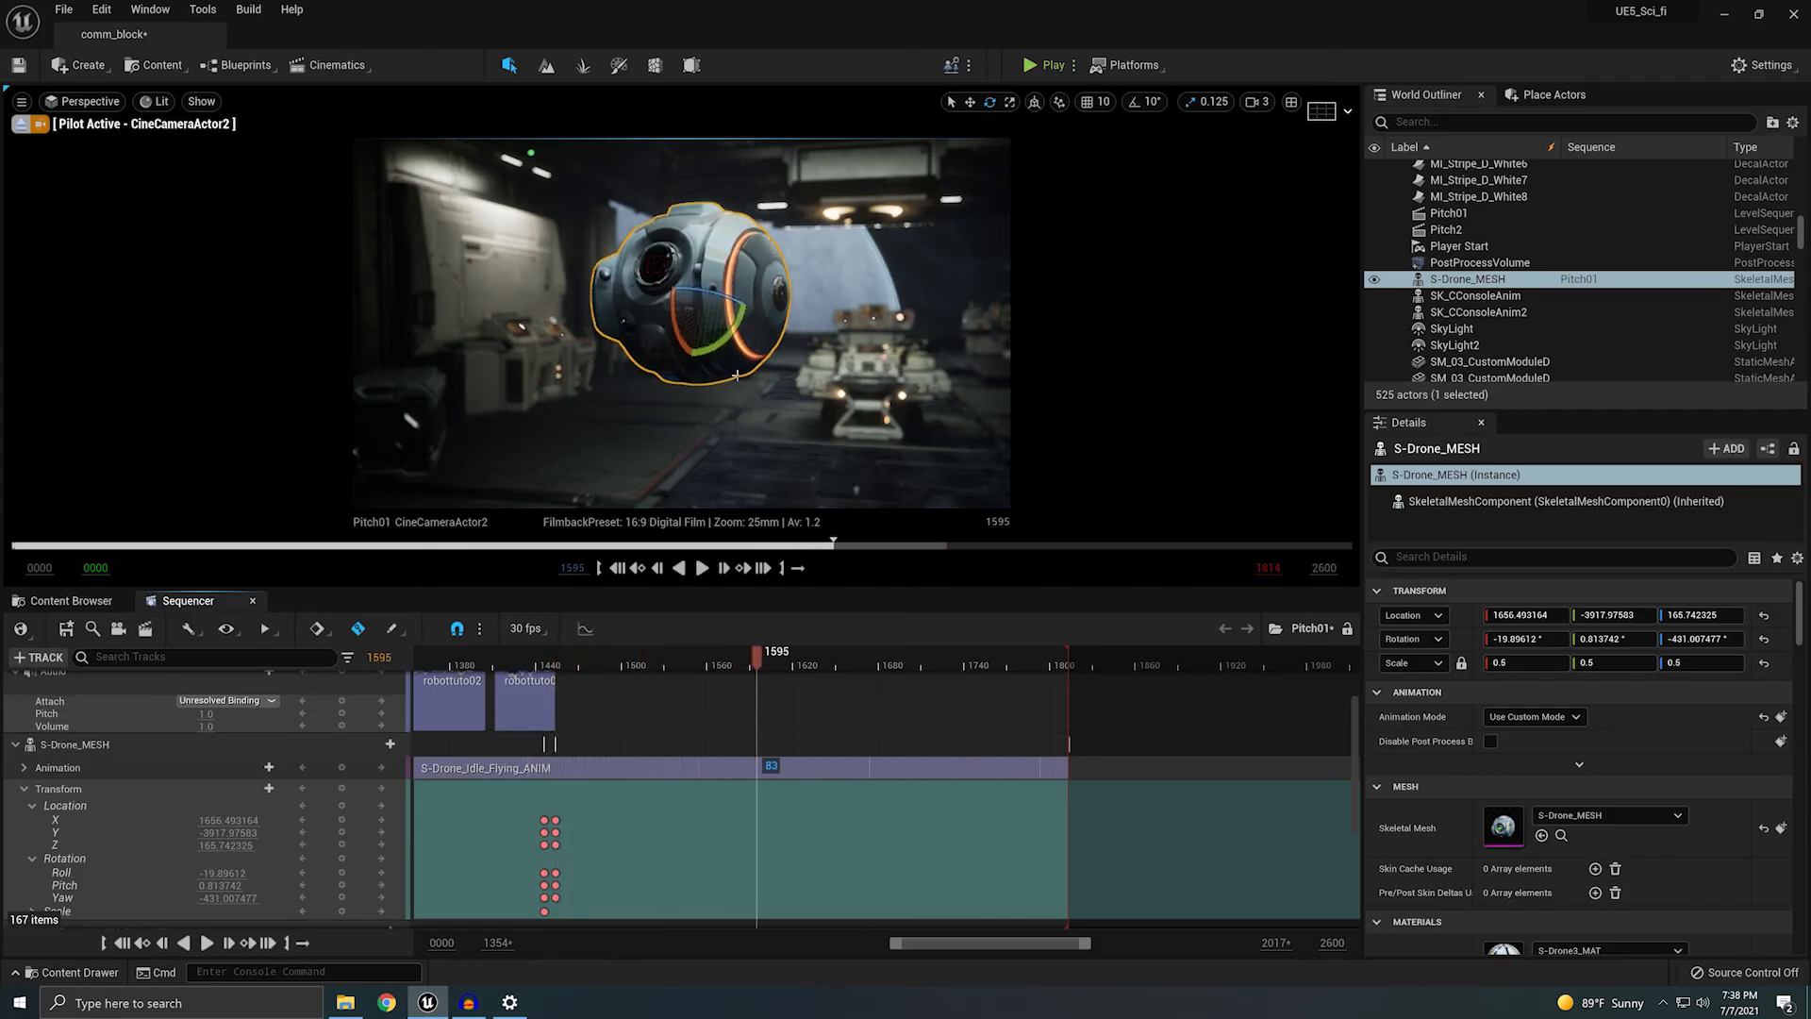
{"action": "left_click_drag", "start_coordinate": [723, 302], "coordinate": [710, 537]}
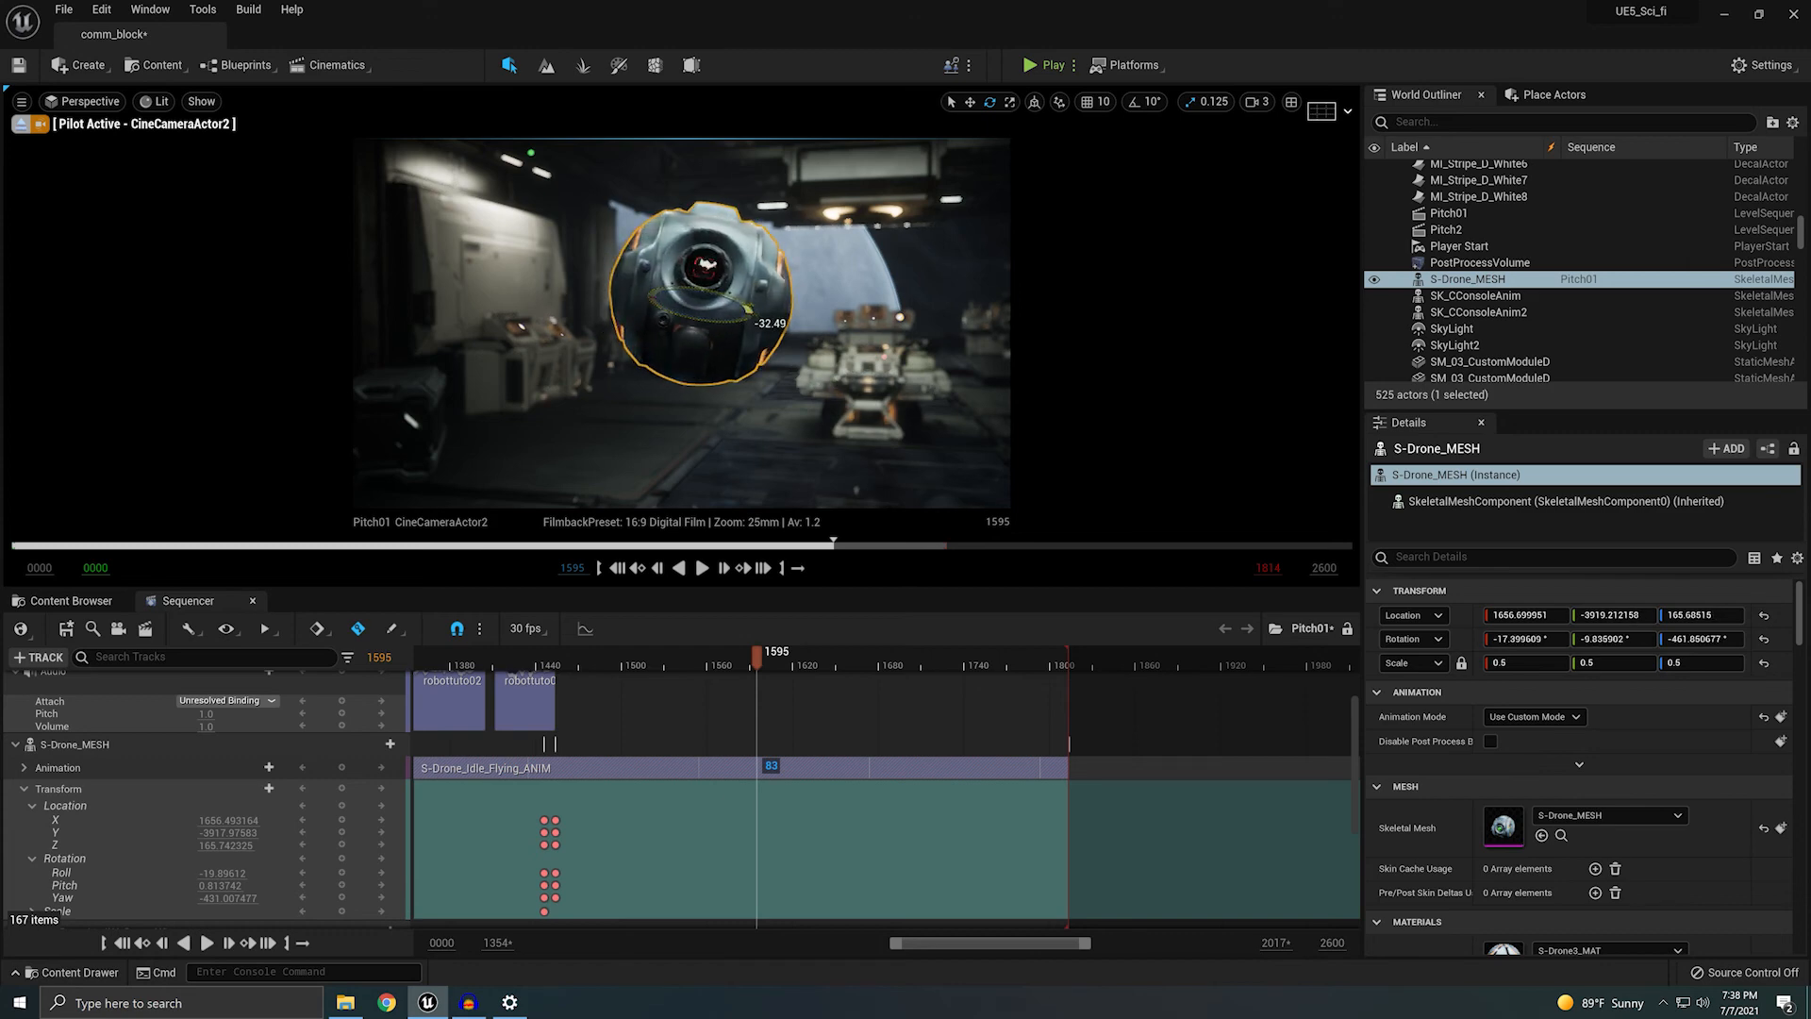
{"action": "key", "text": "ctrl+z"}
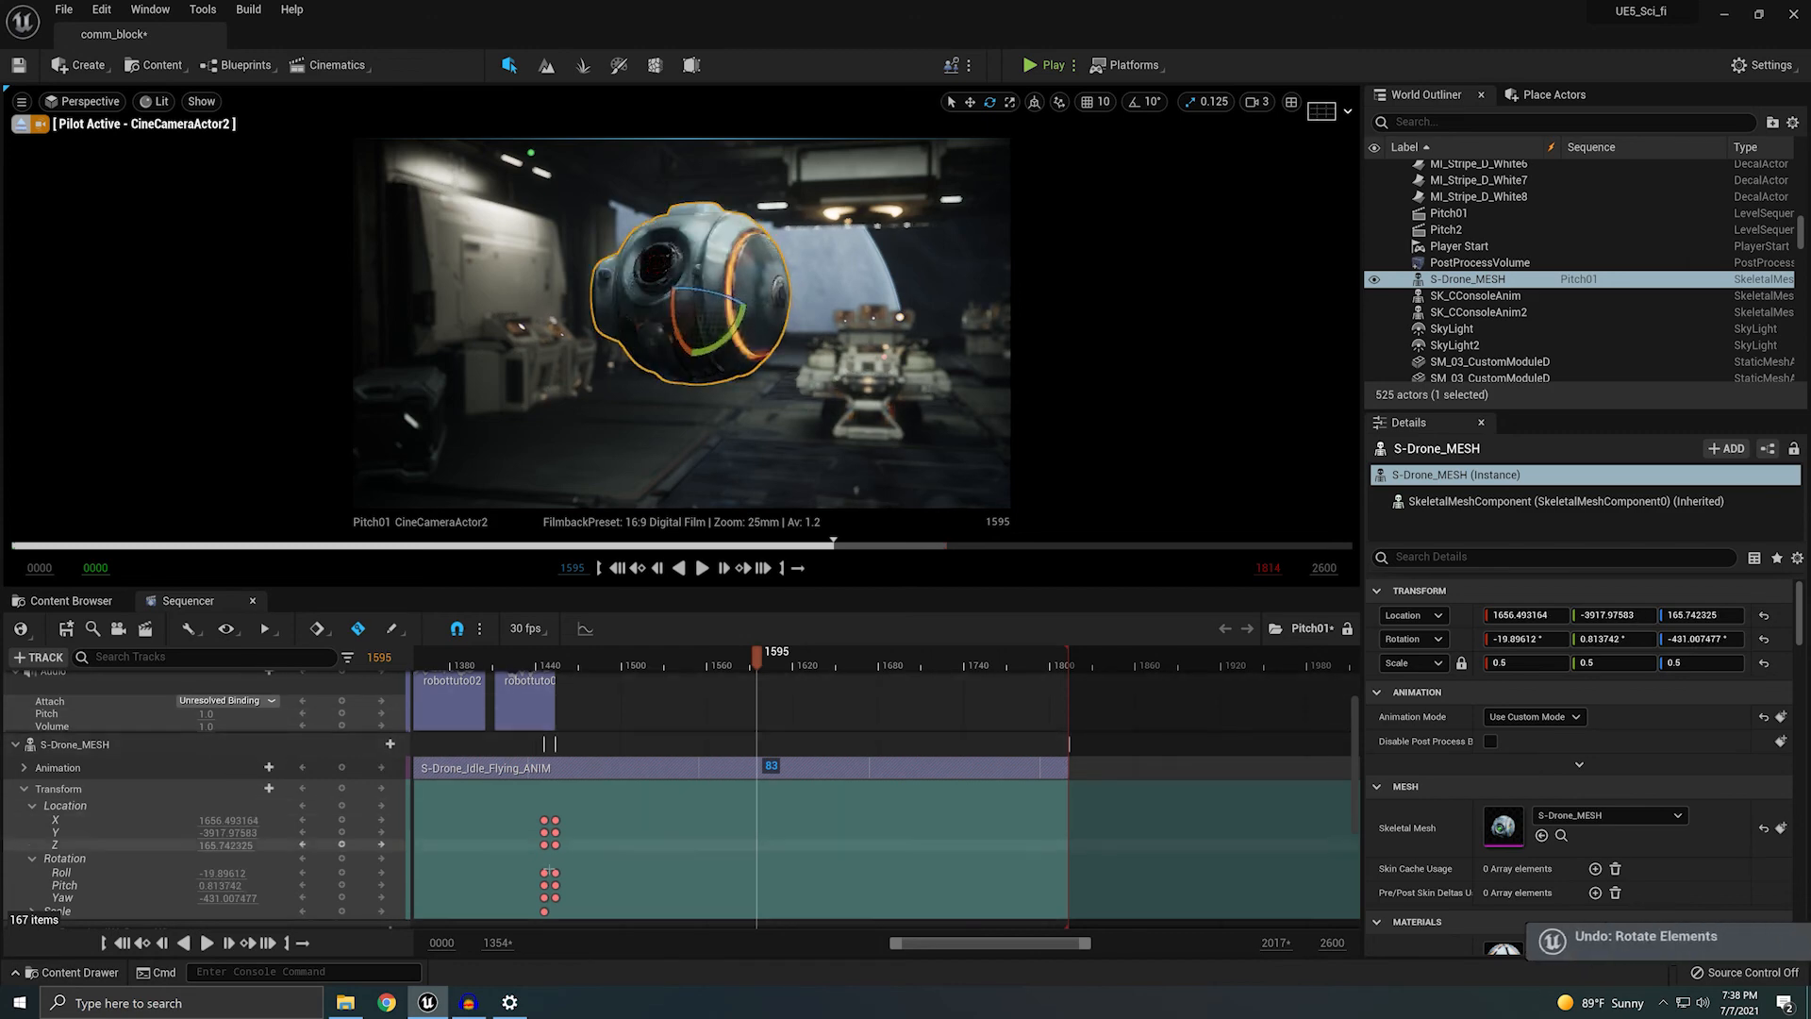
Step: Copy the drone's frame 1446 transform keys to frame 1496 and rotate the copied pose to roll about 13.1° and yaw about -445.3°
{"action": "left_click_drag", "start_coordinate": [536, 803], "coordinate": [550, 914]}
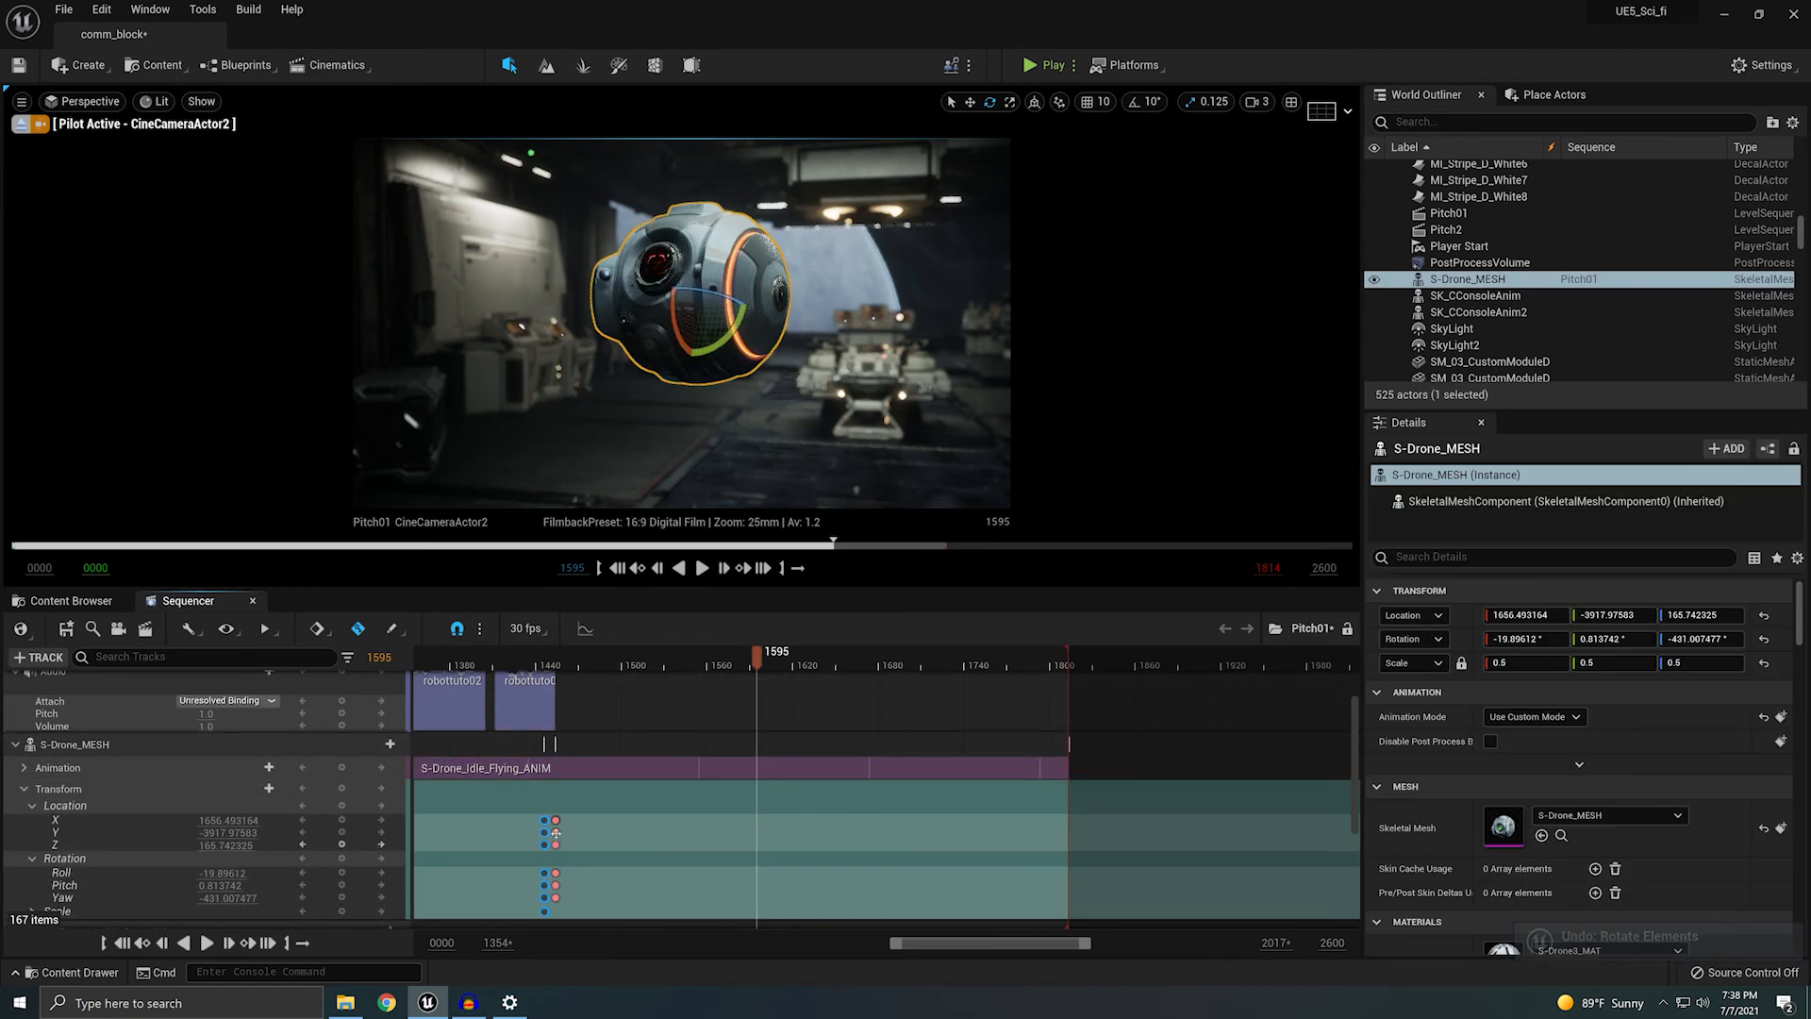
{"action": "left_click_drag", "start_coordinate": [552, 827], "coordinate": [603, 839]}
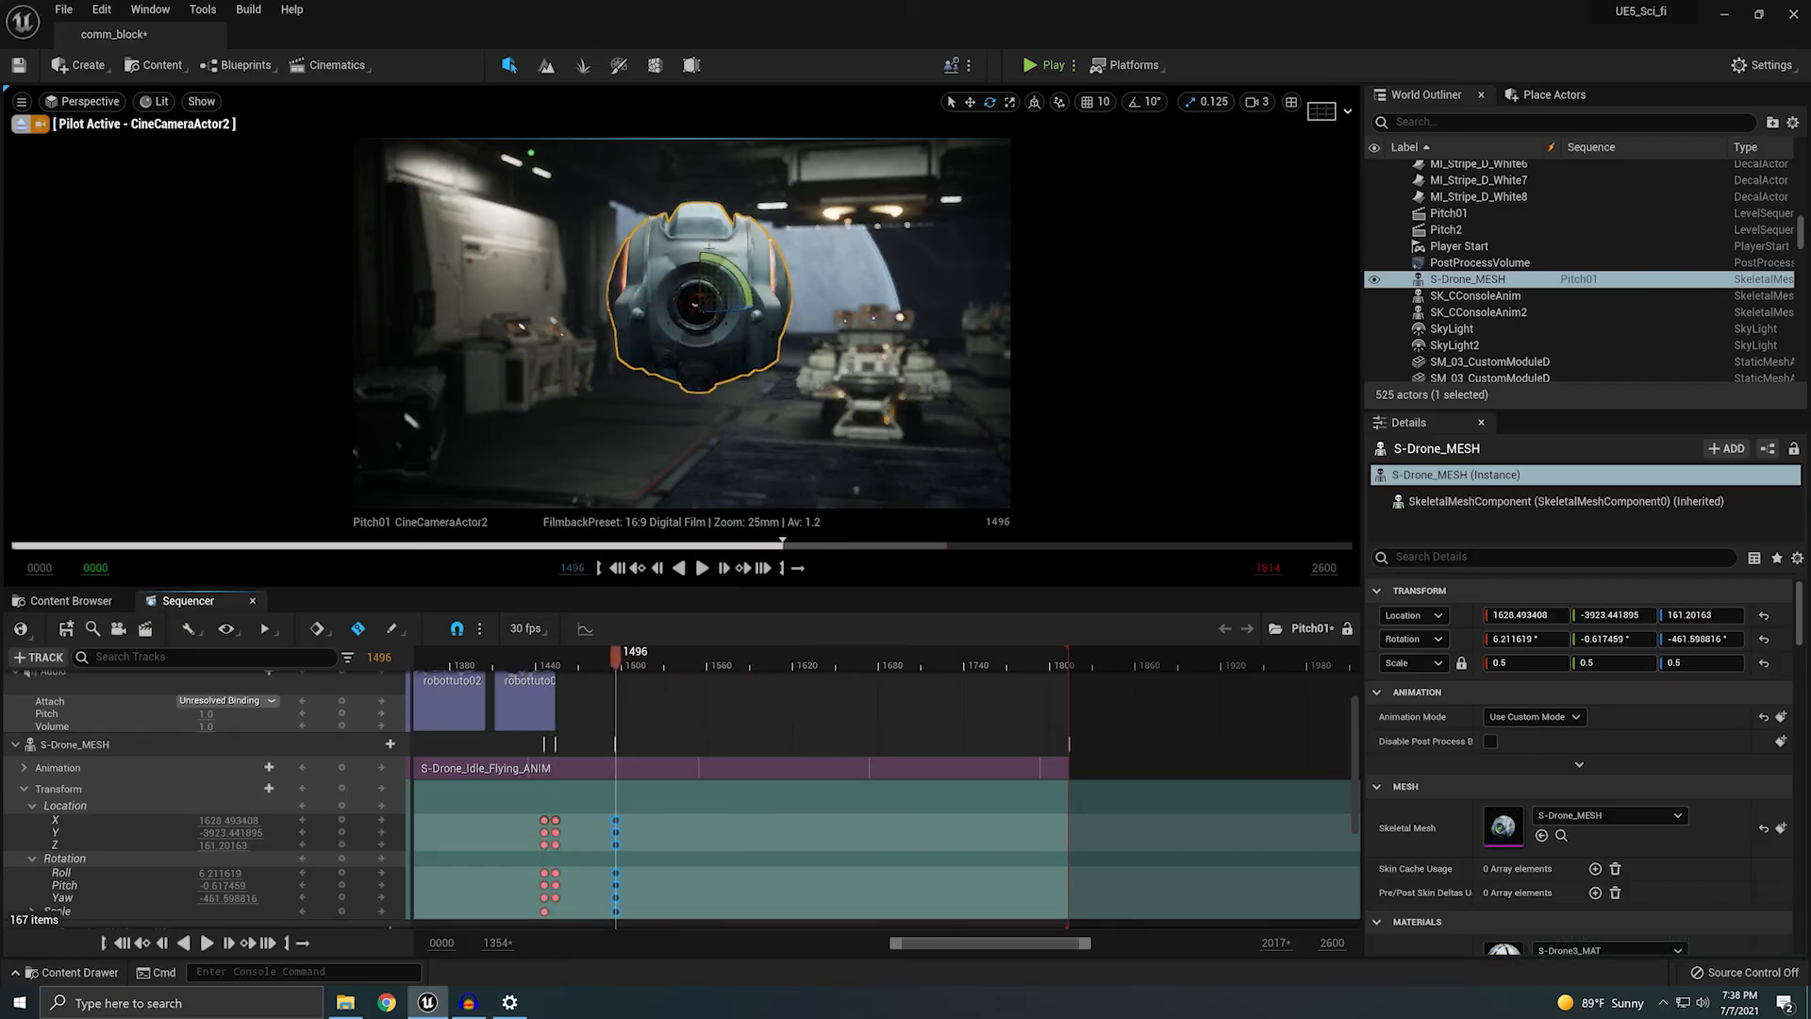
{"action": "left_click_drag", "start_coordinate": [733, 314], "coordinate": [707, 311]}
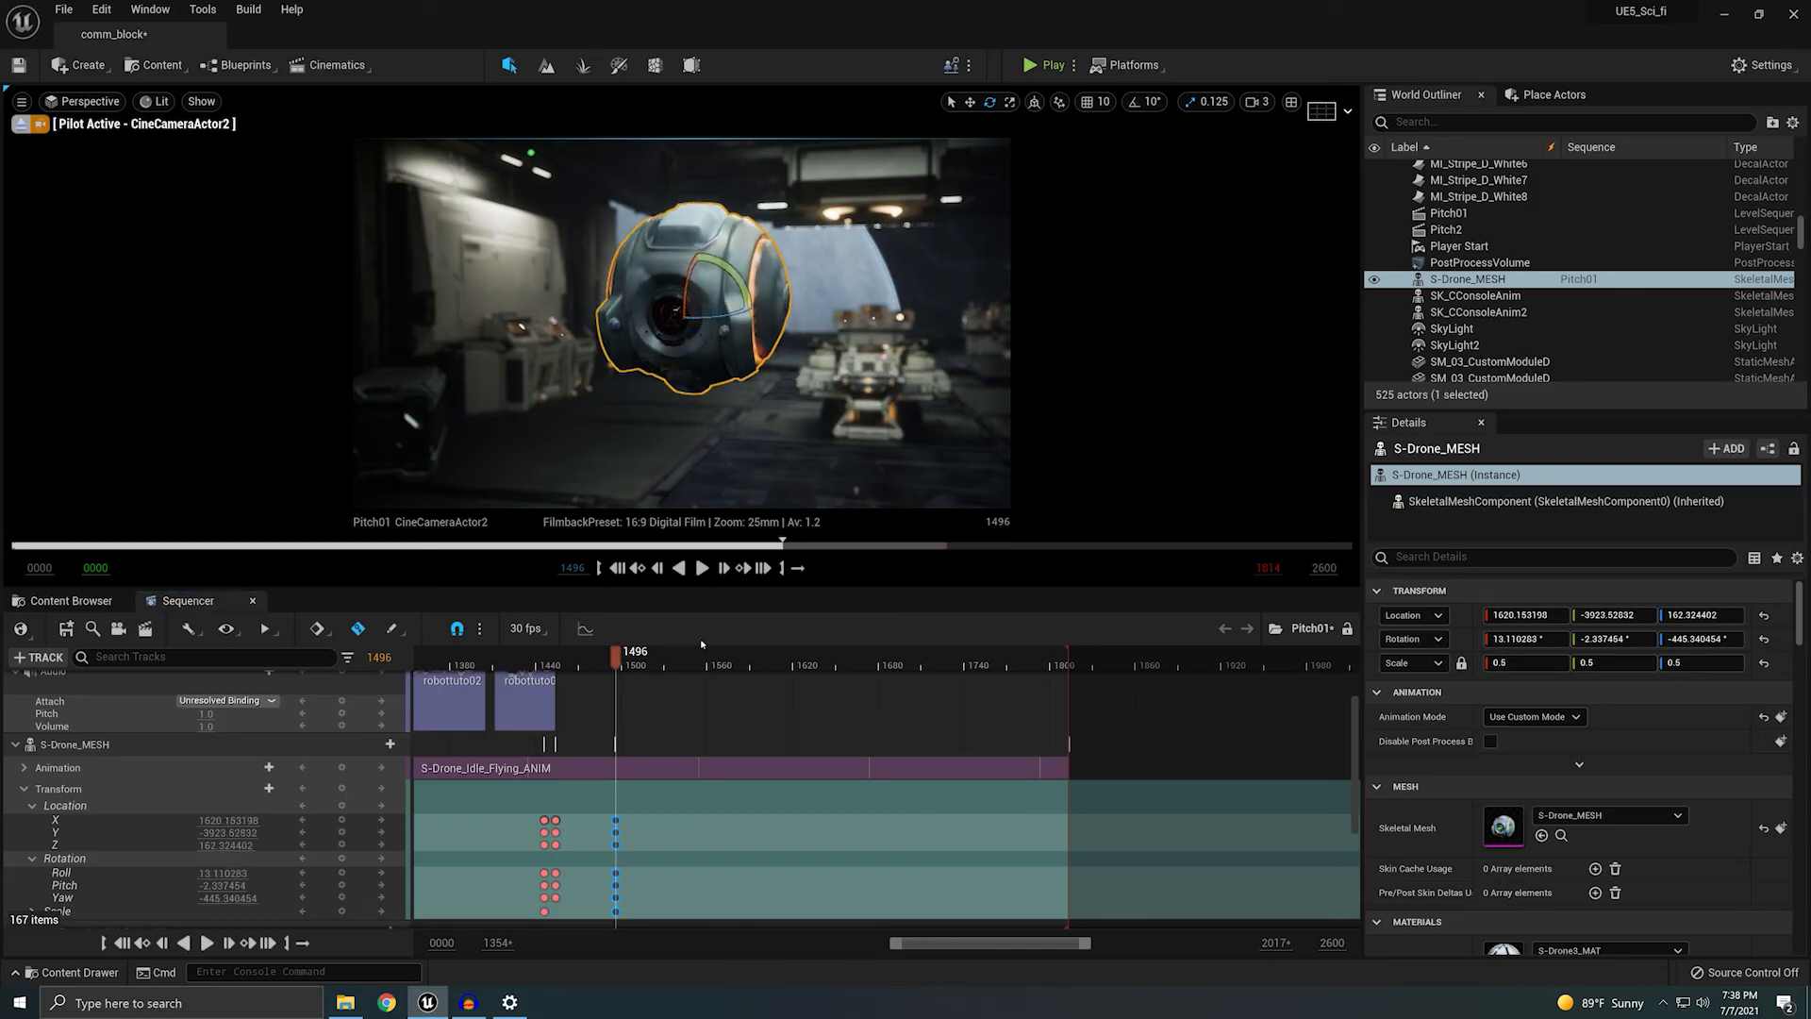
Step: Move the frame 1496 pose's keys to frame 1538 and play the drone's movement from frame 1443
{"action": "left_click_drag", "start_coordinate": [651, 800], "coordinate": [601, 922]}
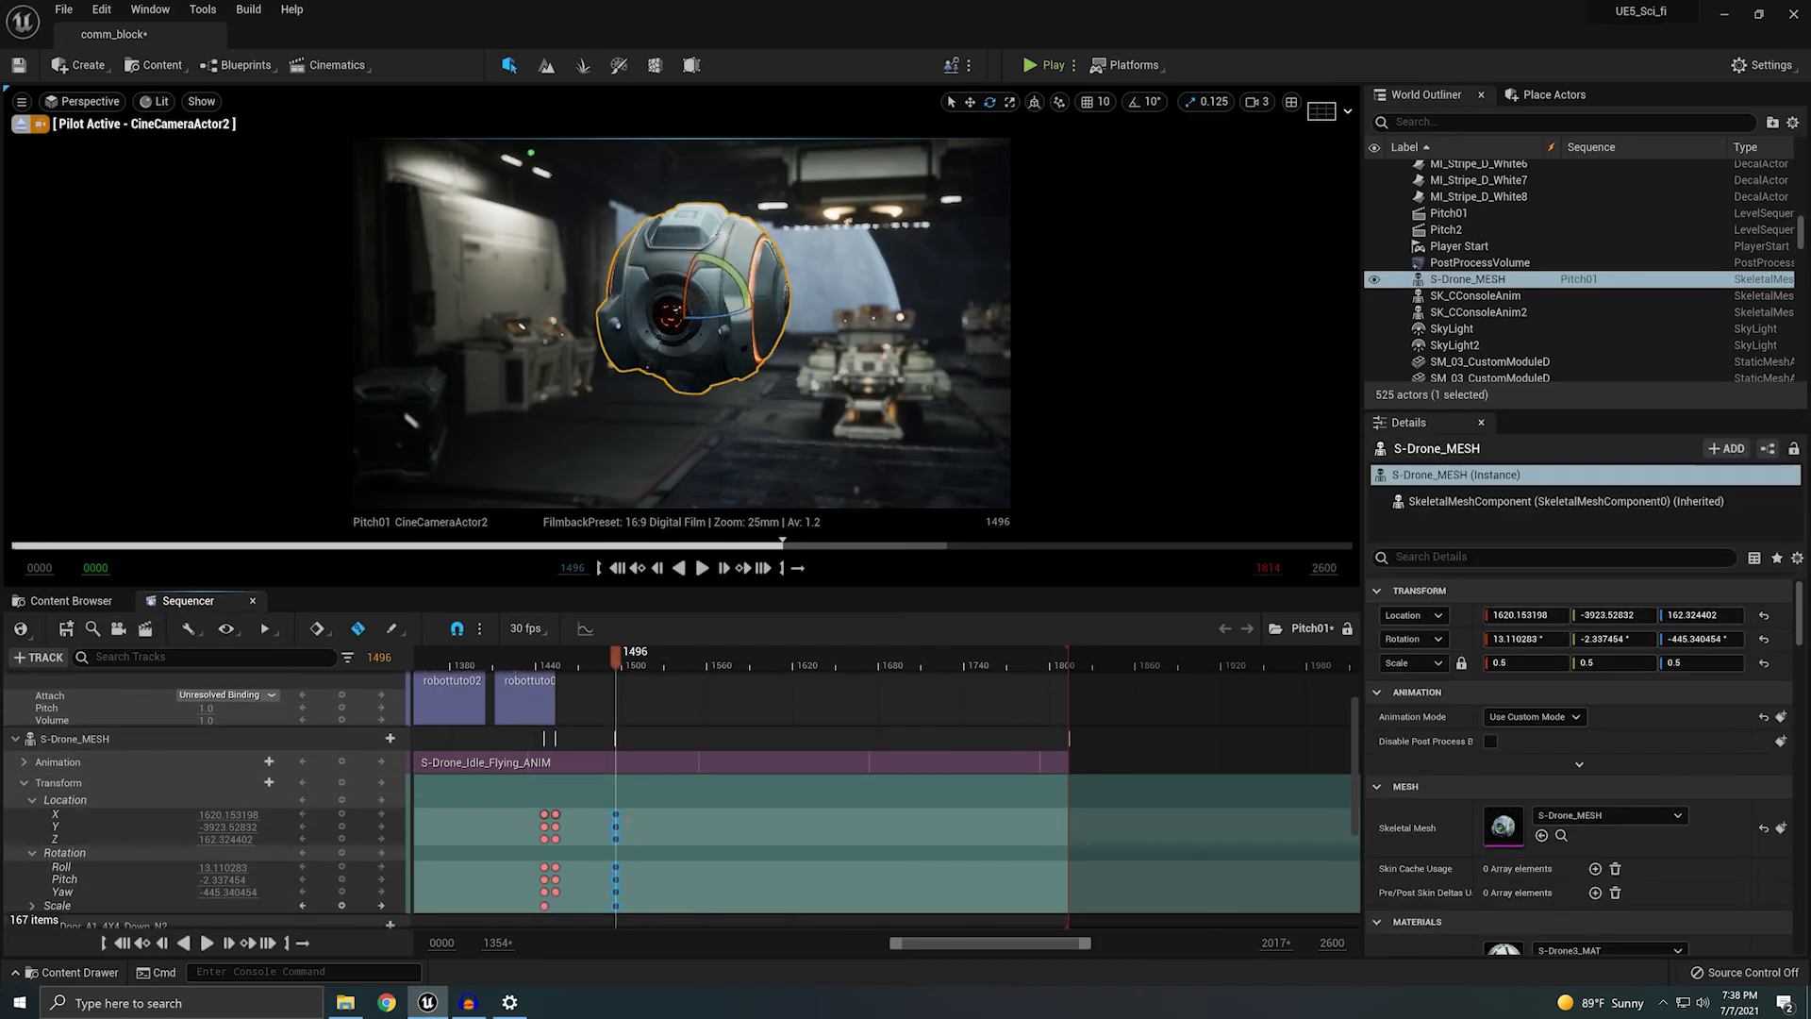
{"action": "left_click_drag", "start_coordinate": [625, 818], "coordinate": [684, 820]}
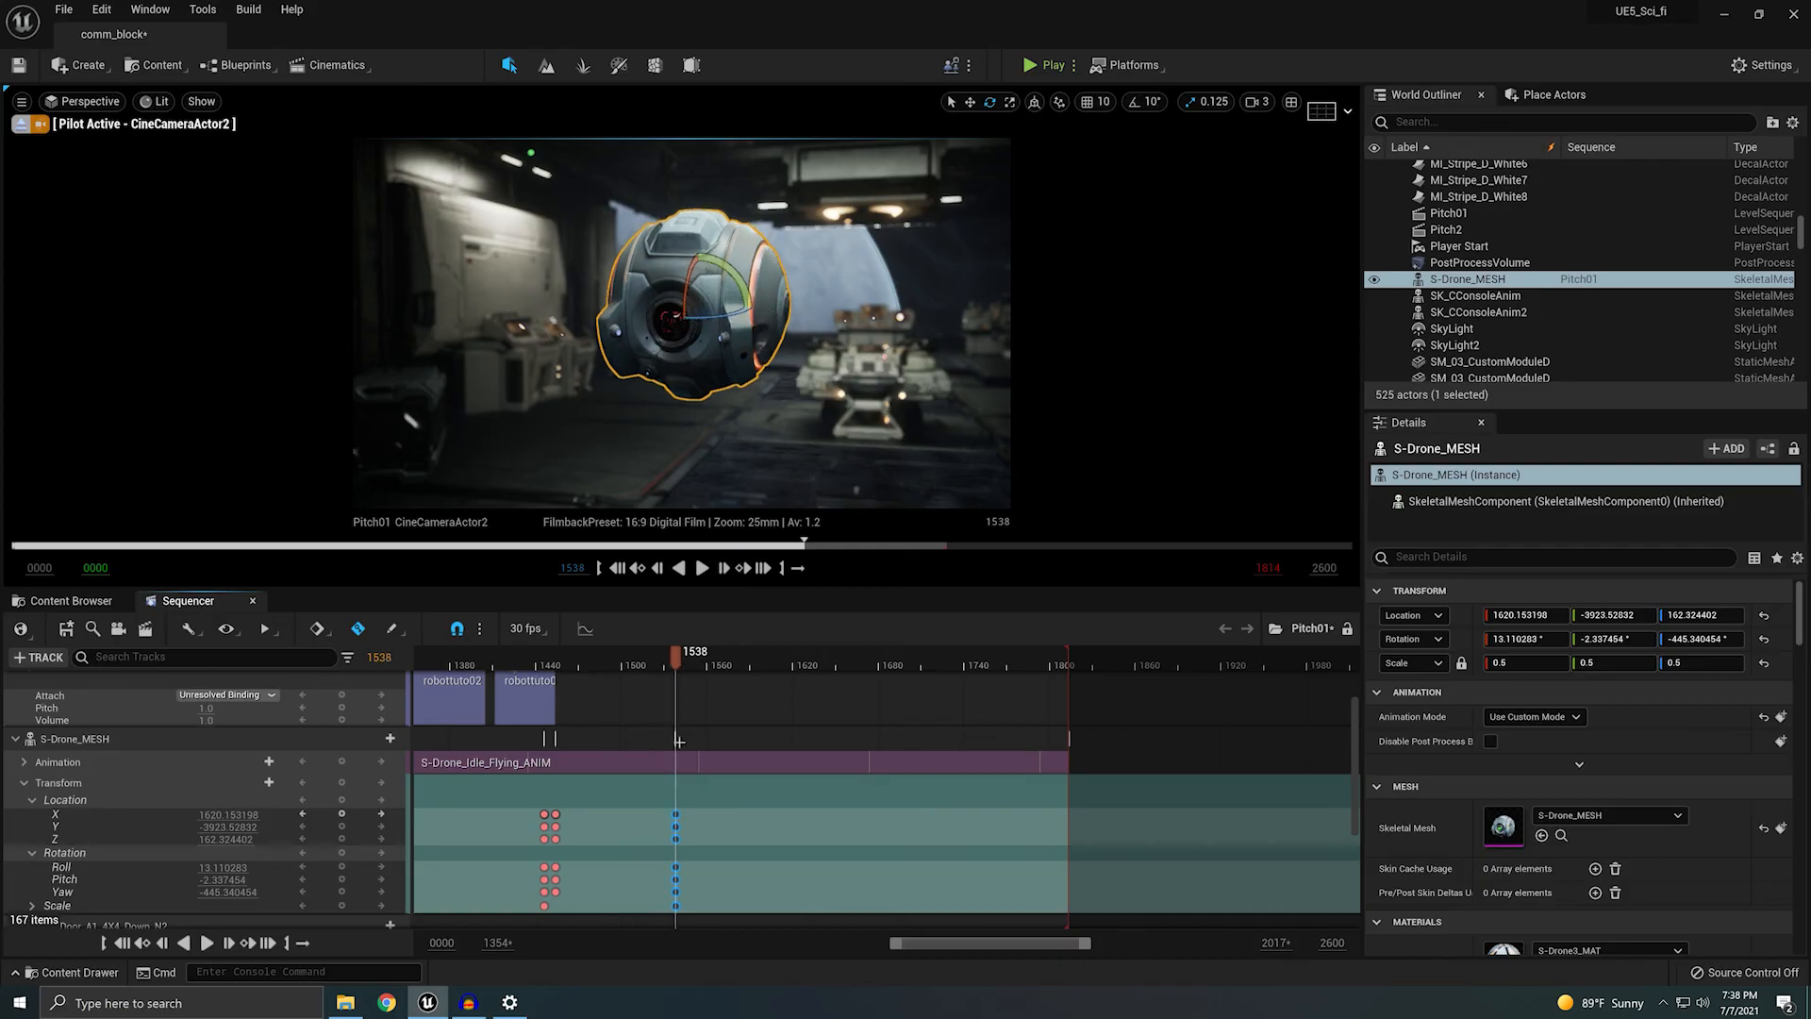
{"action": "left_click_drag", "start_coordinate": [662, 664], "coordinate": [540, 702]}
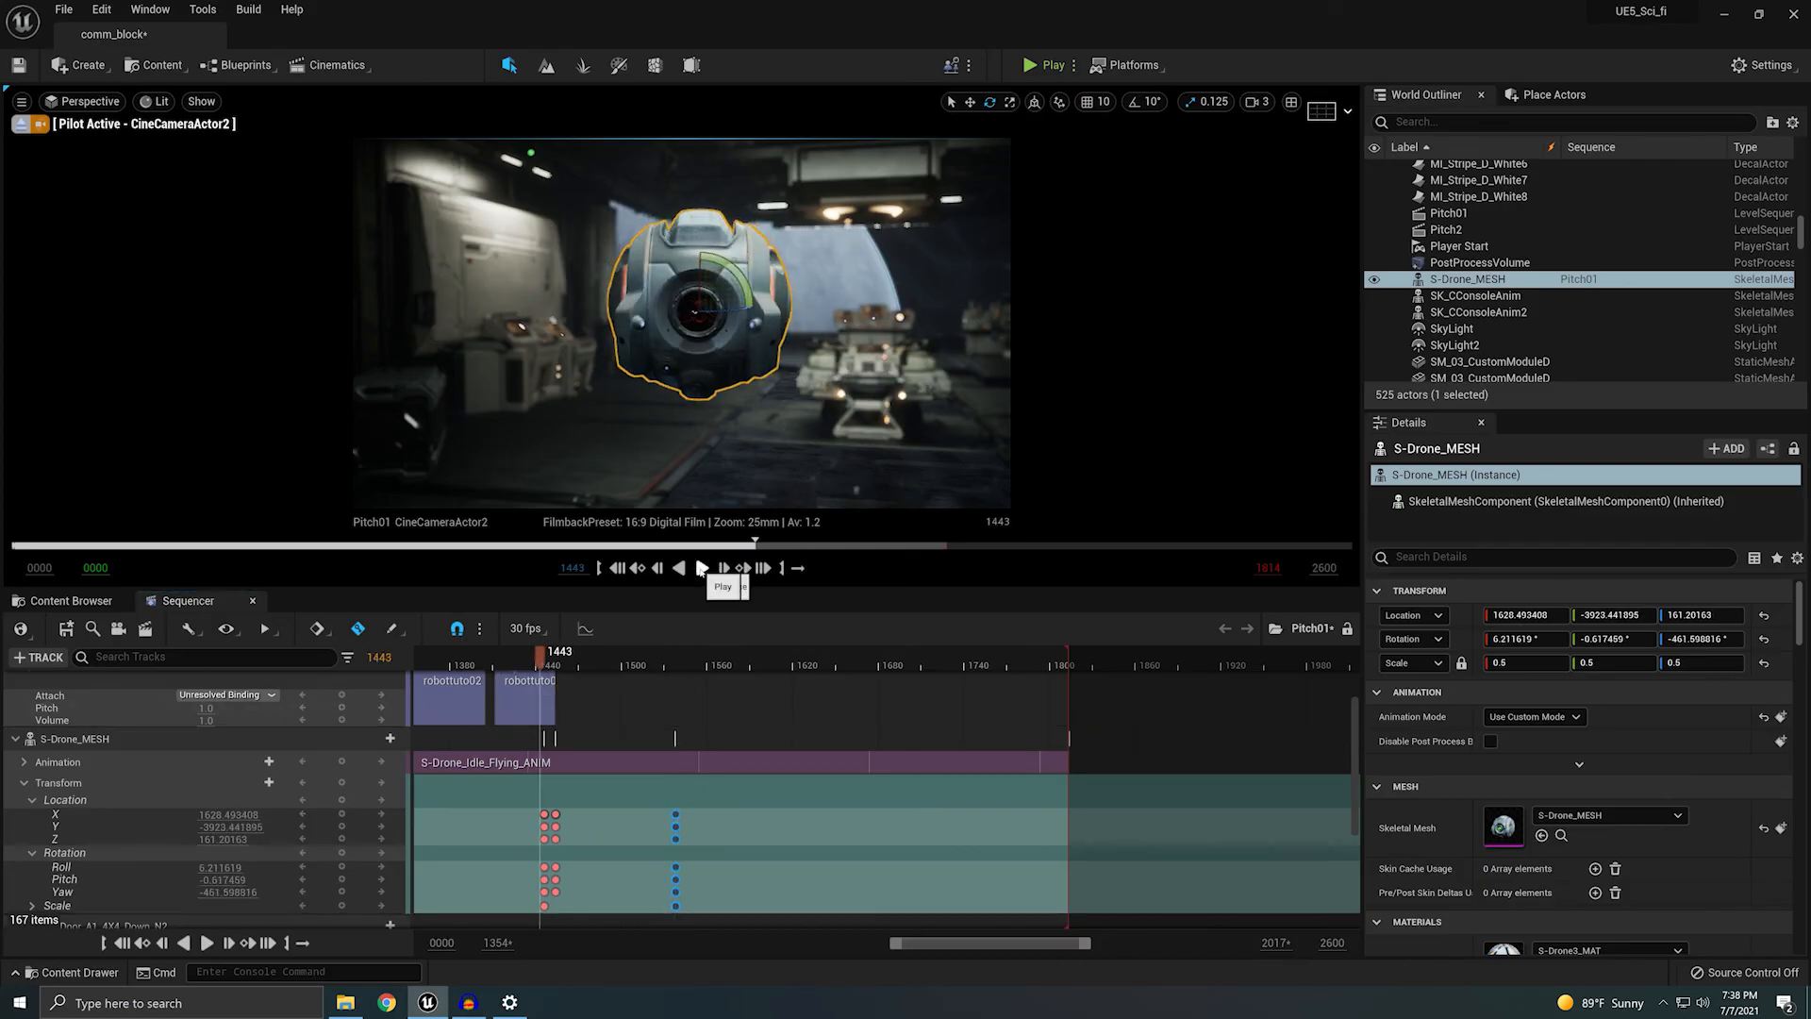
{"action": "left_click", "coordinate": [702, 568]}
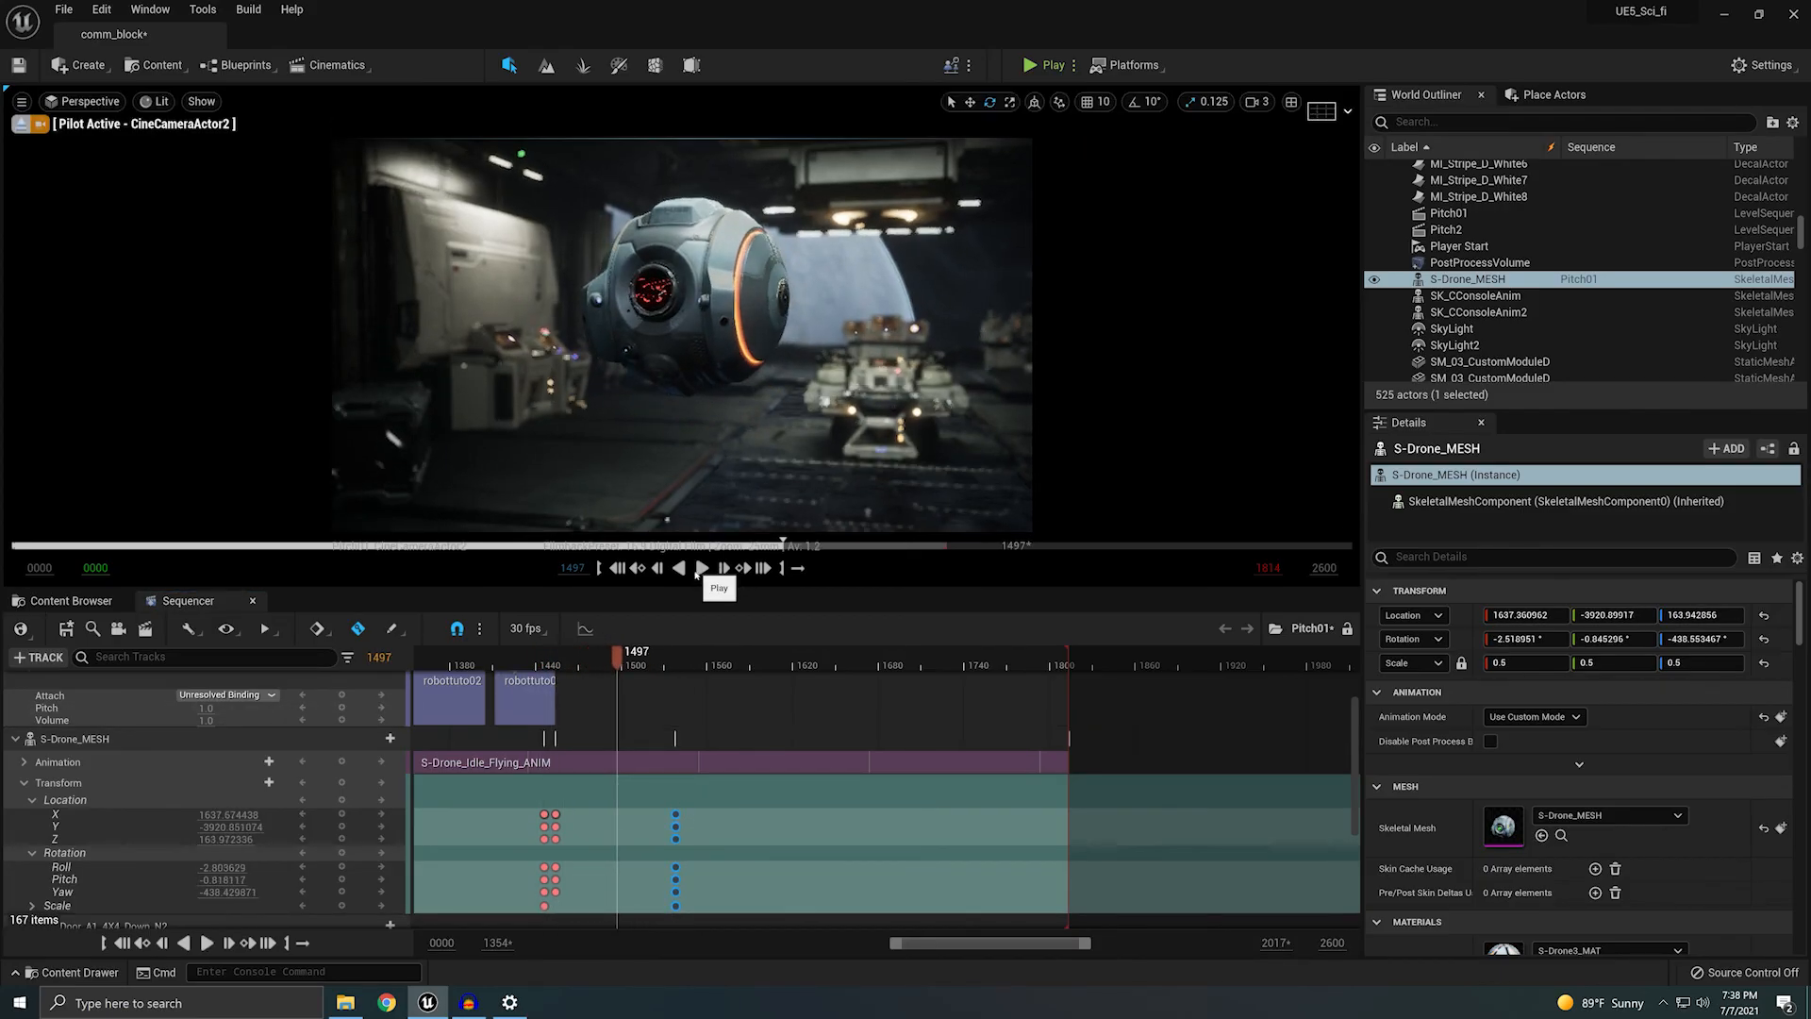
Step: Copy the drone's turned-pose keys to about frame 1520, shift the frame 1538 keys to about frame 1554, and replay the movement
{"action": "left_click_drag", "start_coordinate": [550, 801], "coordinate": [590, 892]}
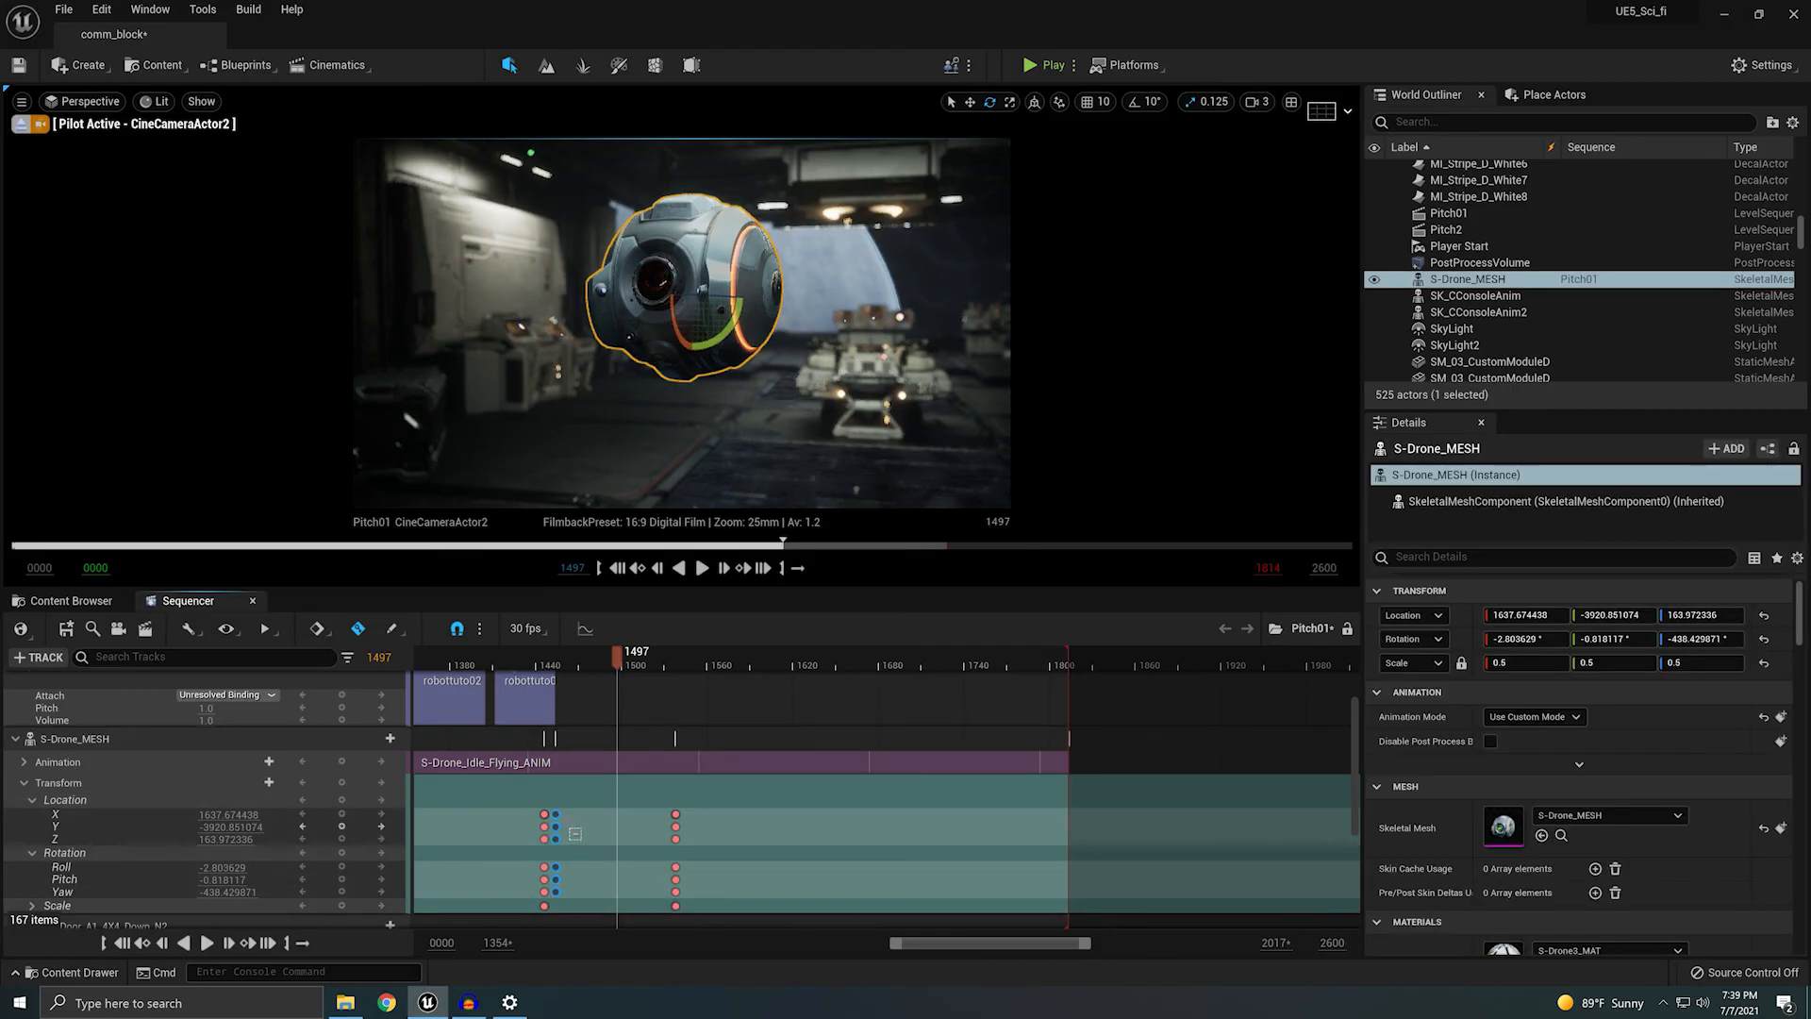
{"action": "left_click_drag", "start_coordinate": [567, 820], "coordinate": [707, 915]}
{"action": "mouse_move", "coordinate": [676, 826]}
{"action": "left_mouse_down"}
{"action": "mouse_move", "coordinate": [713, 826]}
{"action": "mouse_move", "coordinate": [698, 827]}
{"action": "left_mouse_up"}
{"action": "left_click_drag", "start_coordinate": [648, 667], "coordinate": [617, 681]}
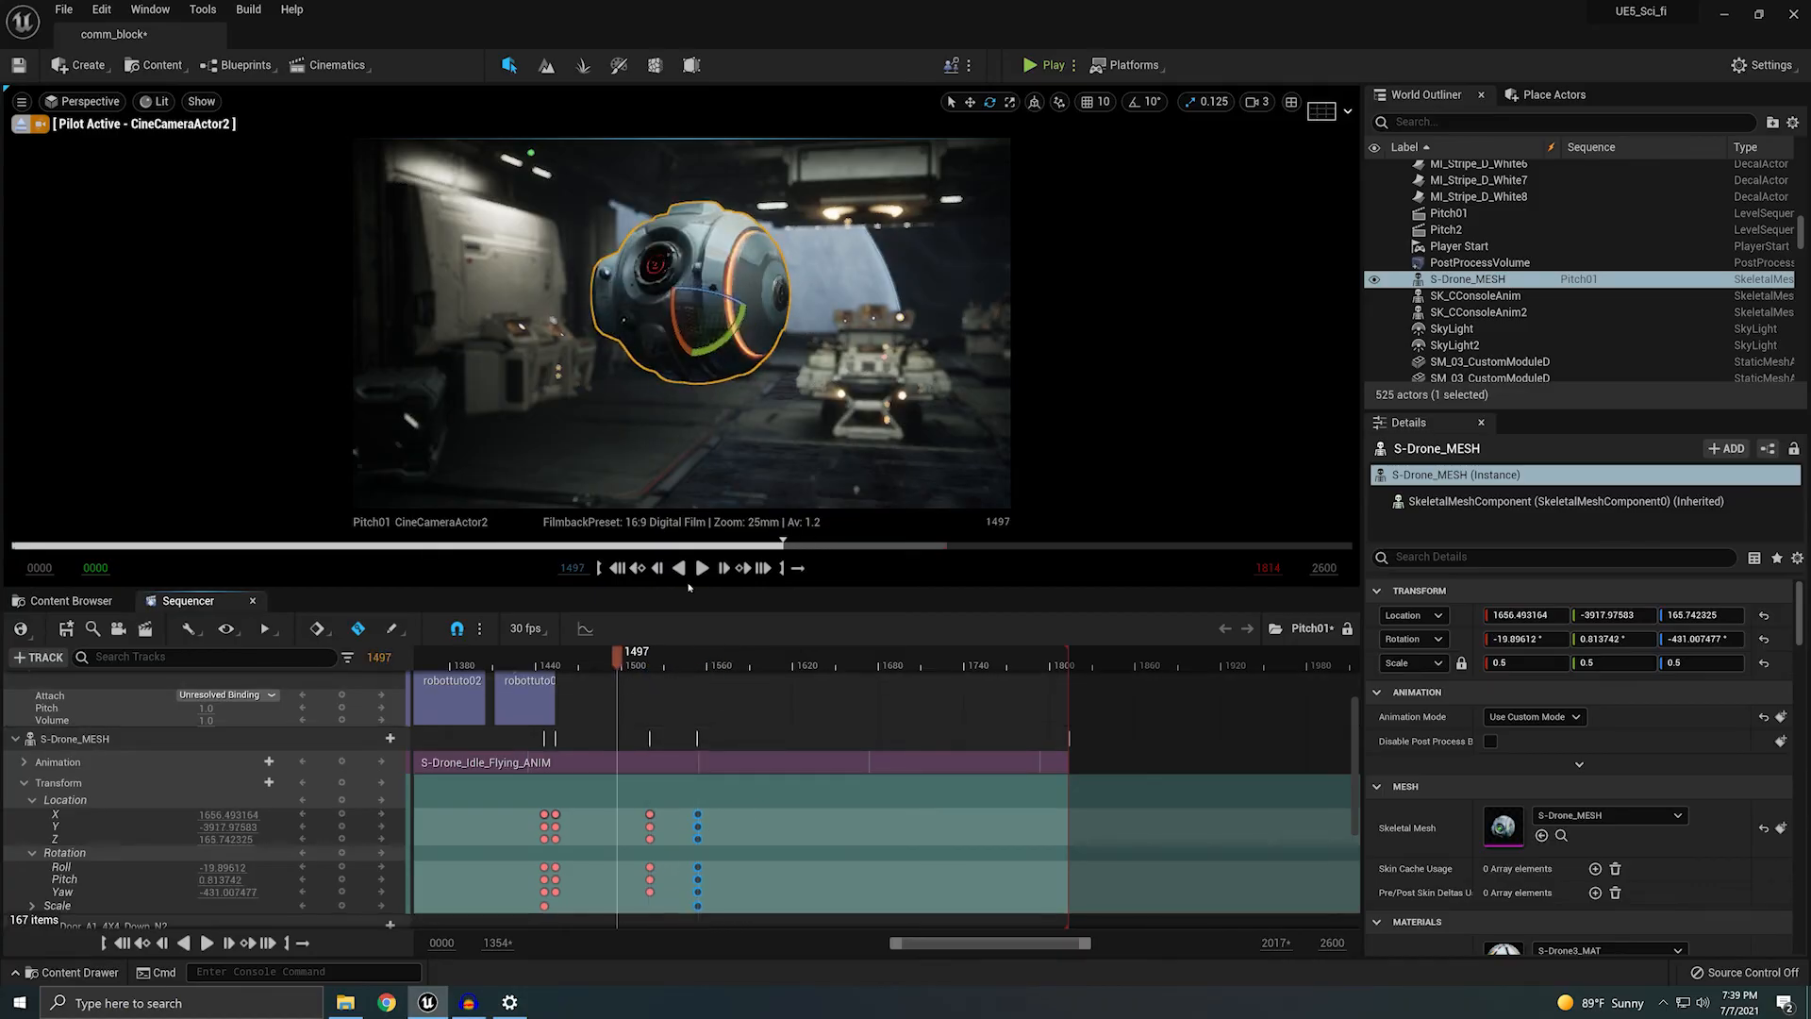
{"action": "left_click", "coordinate": [701, 571]}
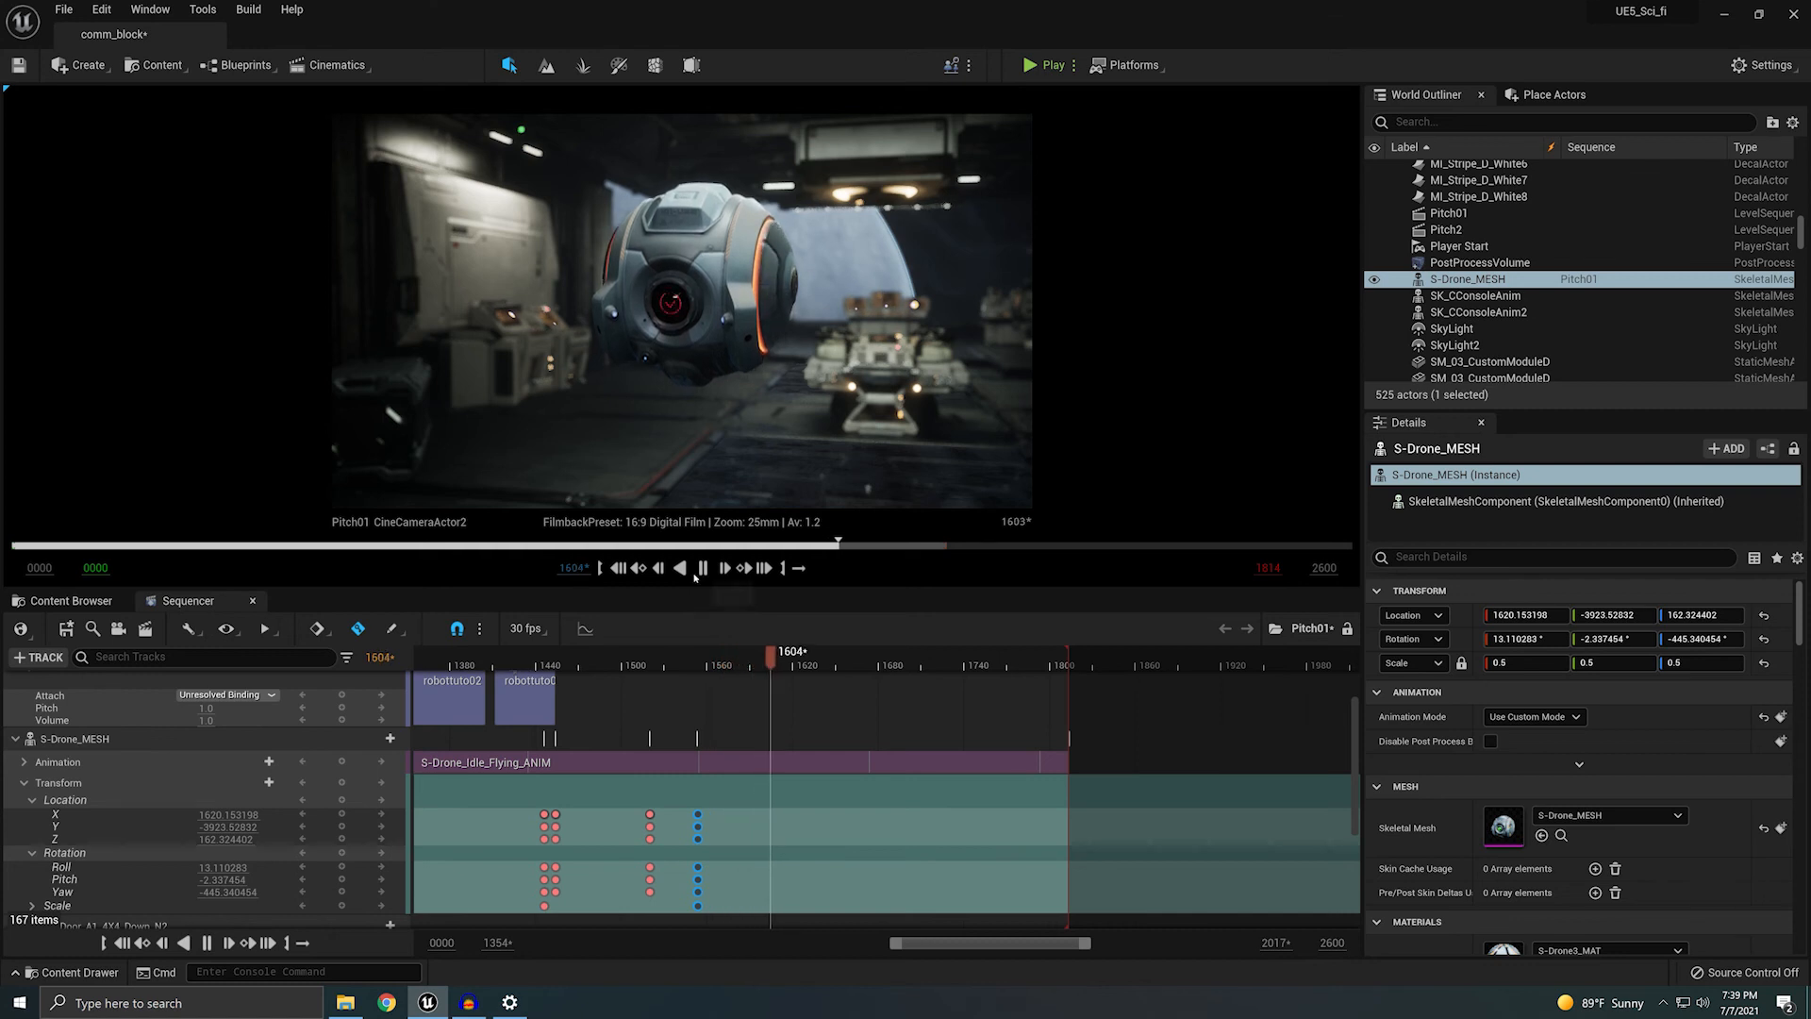
{"action": "left_click", "coordinate": [702, 570]}
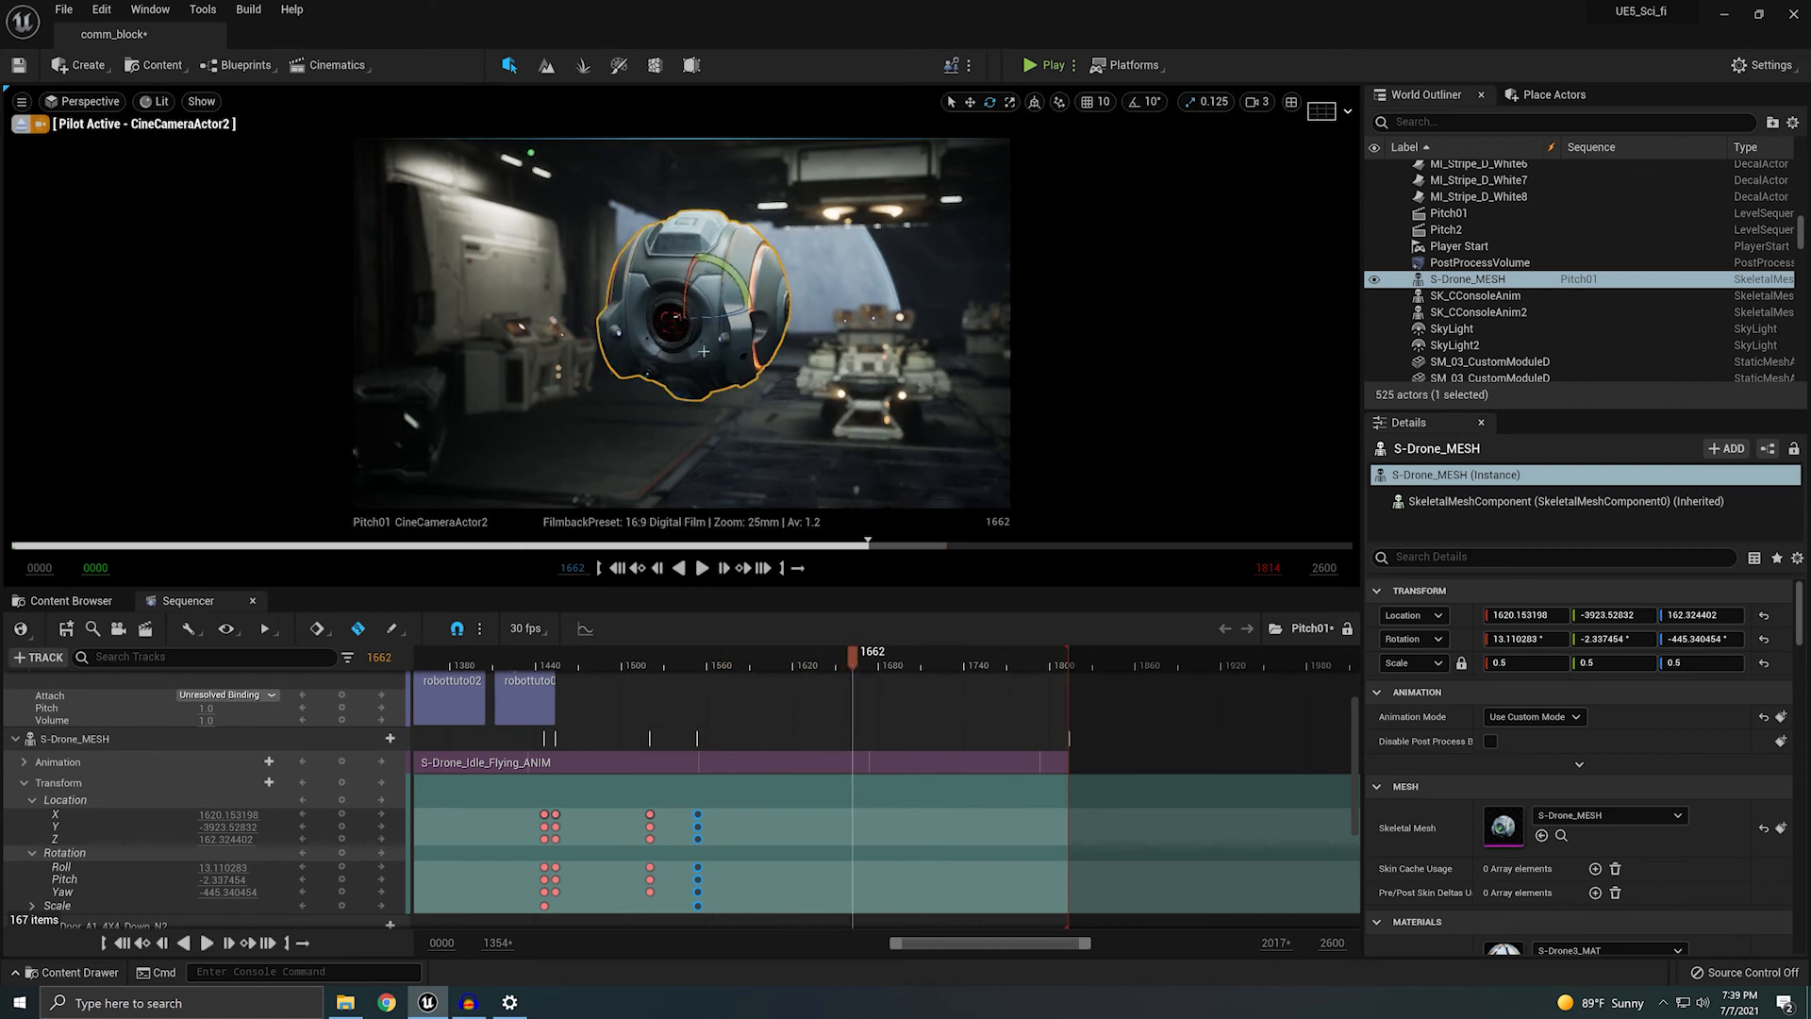
Step: Key the drone at frame 1759 with roll about 11.4° and yaw about -486.1°, and copy the preceding pose's keys to frame 1709
{"action": "key", "text": "Left"}
{"action": "key", "text": "Left"}
{"action": "key", "text": "Left"}
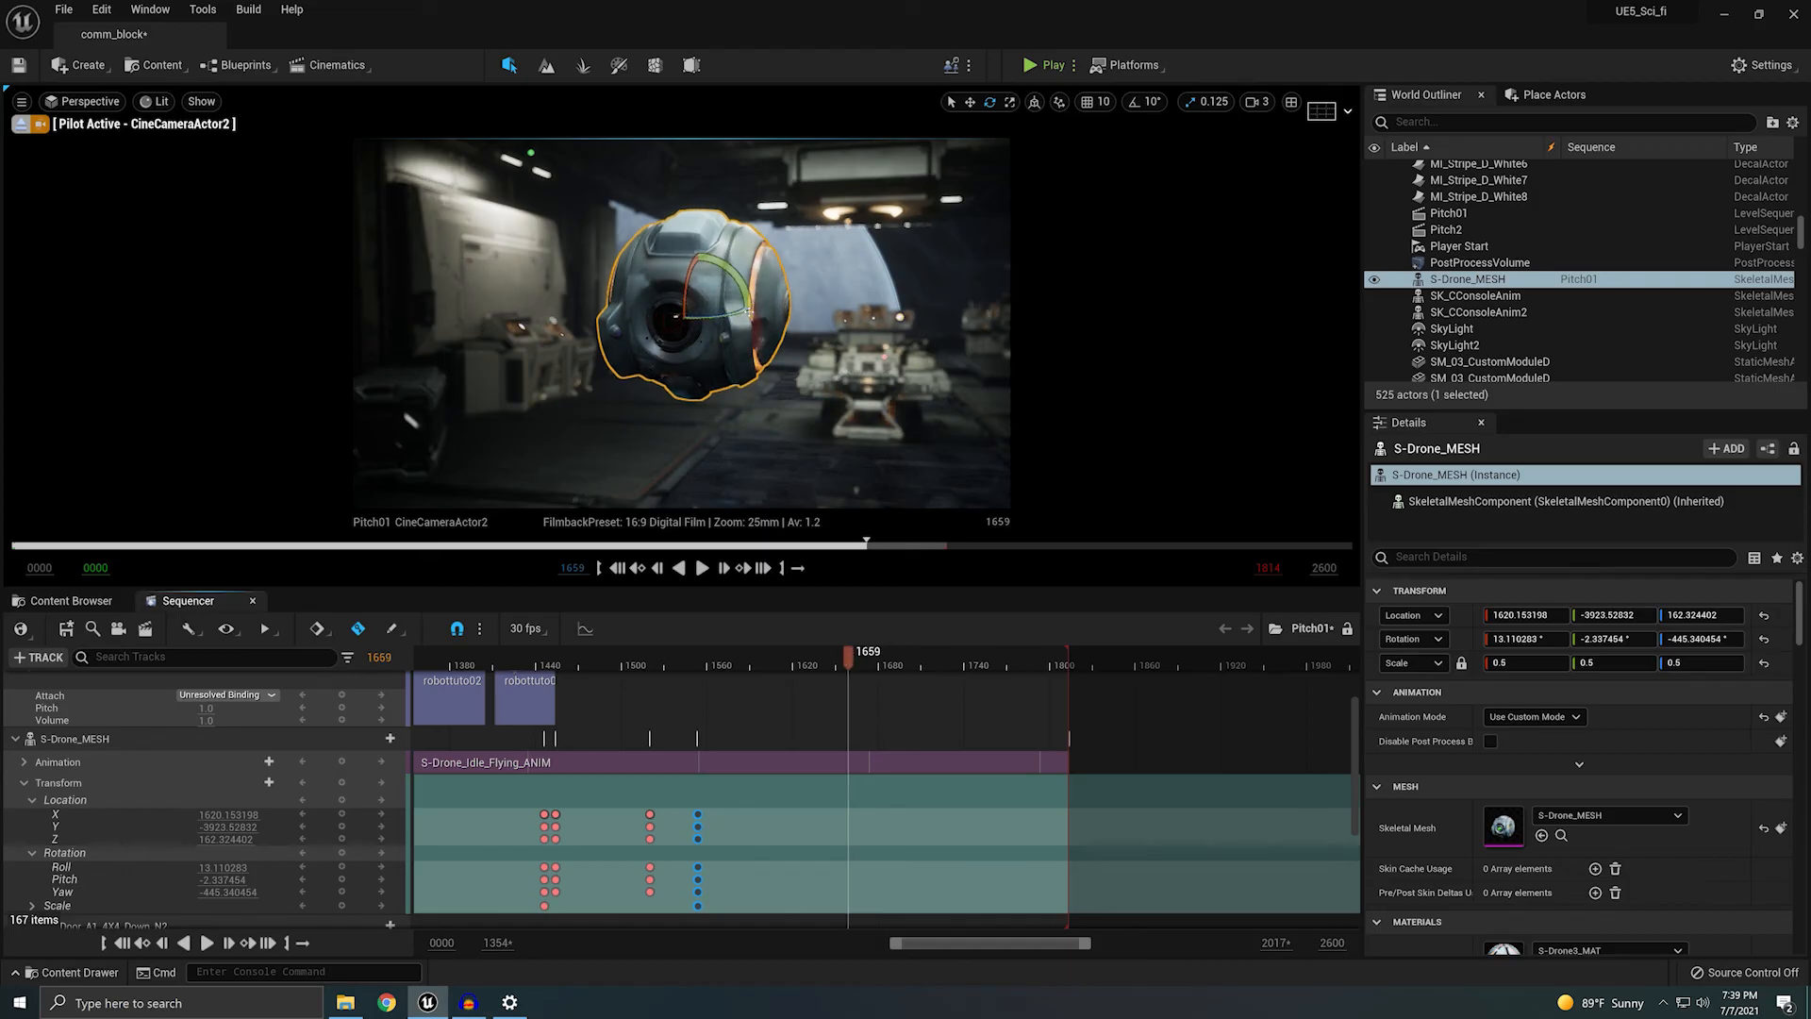
{"action": "left_click_drag", "start_coordinate": [850, 654], "coordinate": [998, 691]}
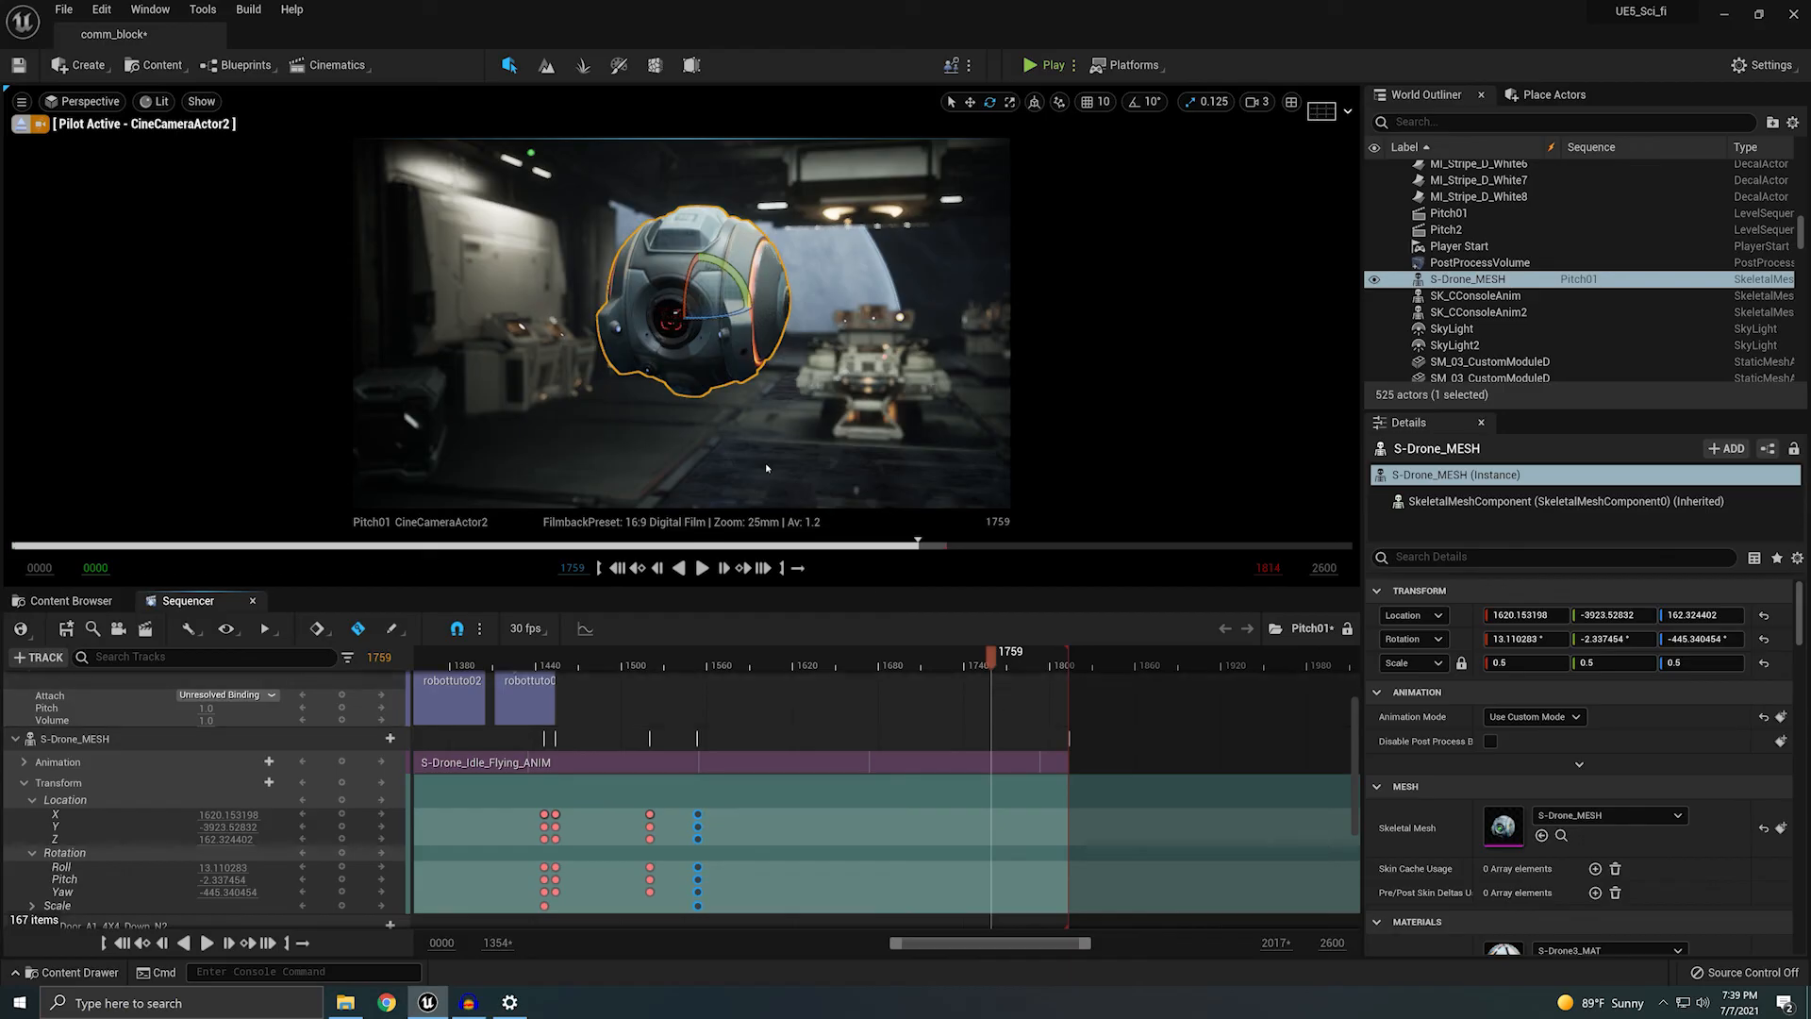
{"action": "left_click_drag", "start_coordinate": [724, 320], "coordinate": [689, 374]}
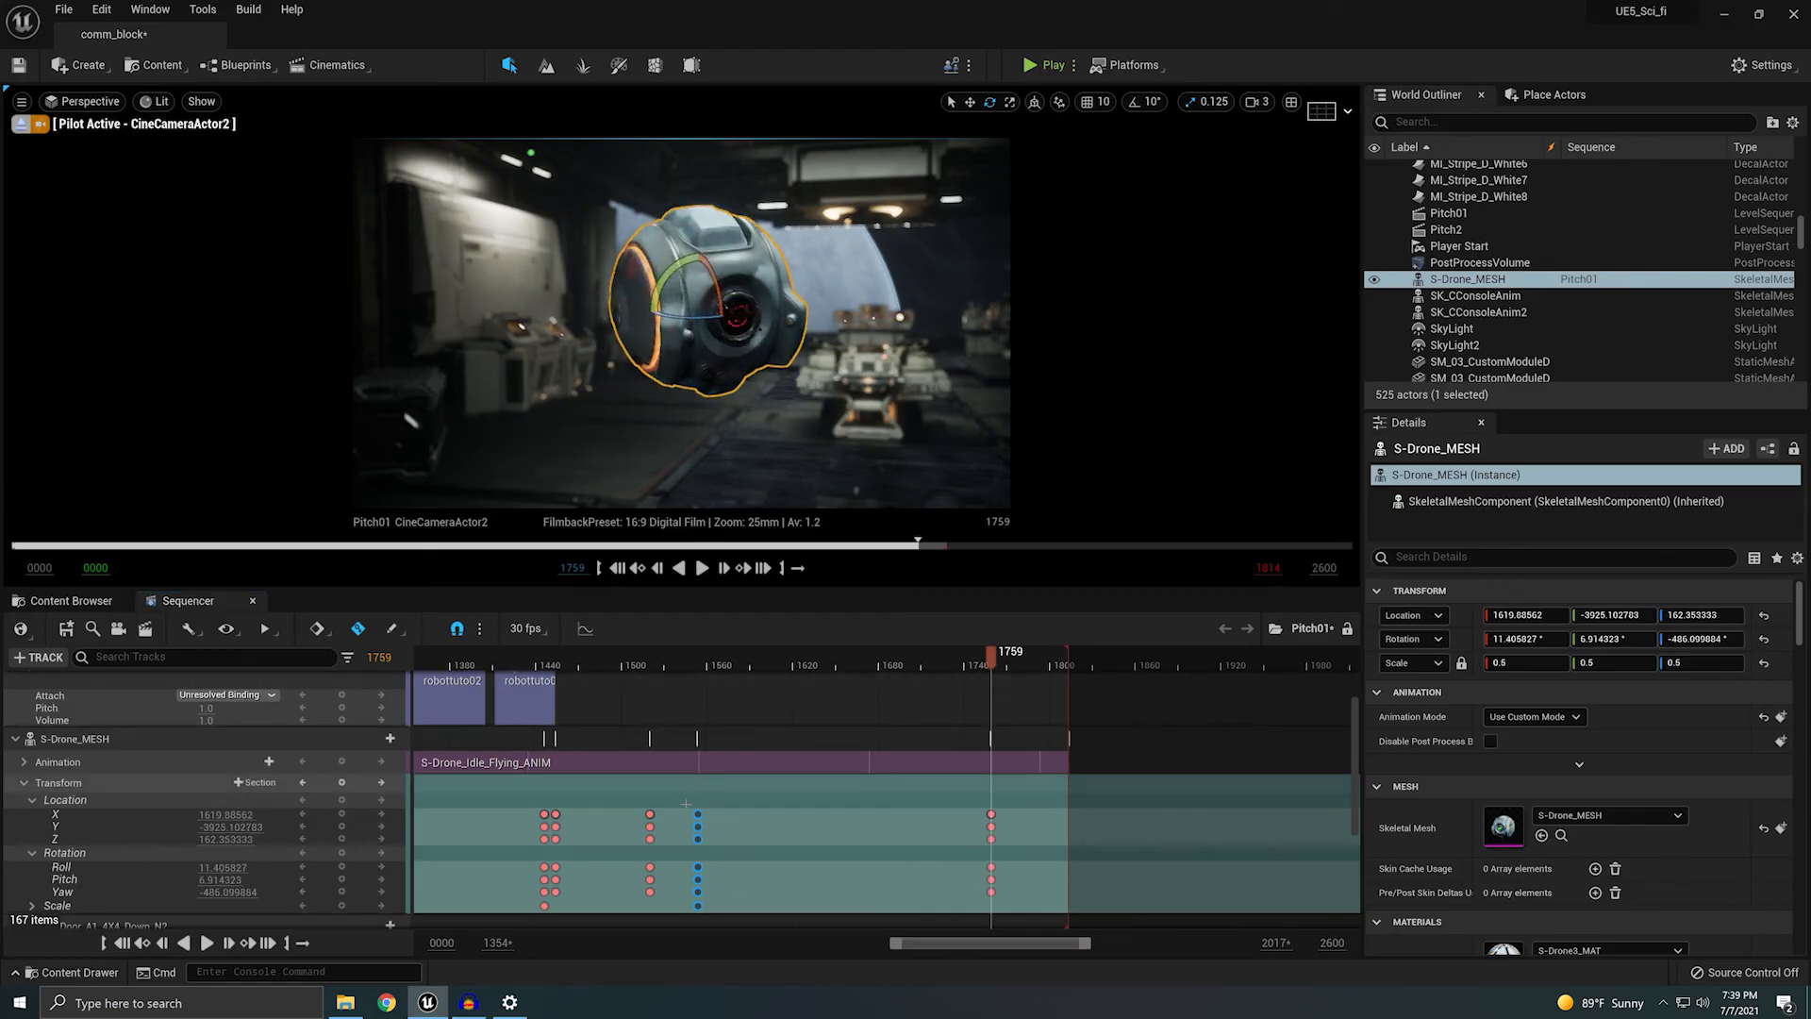
{"action": "left_click_drag", "start_coordinate": [676, 791], "coordinate": [717, 913]}
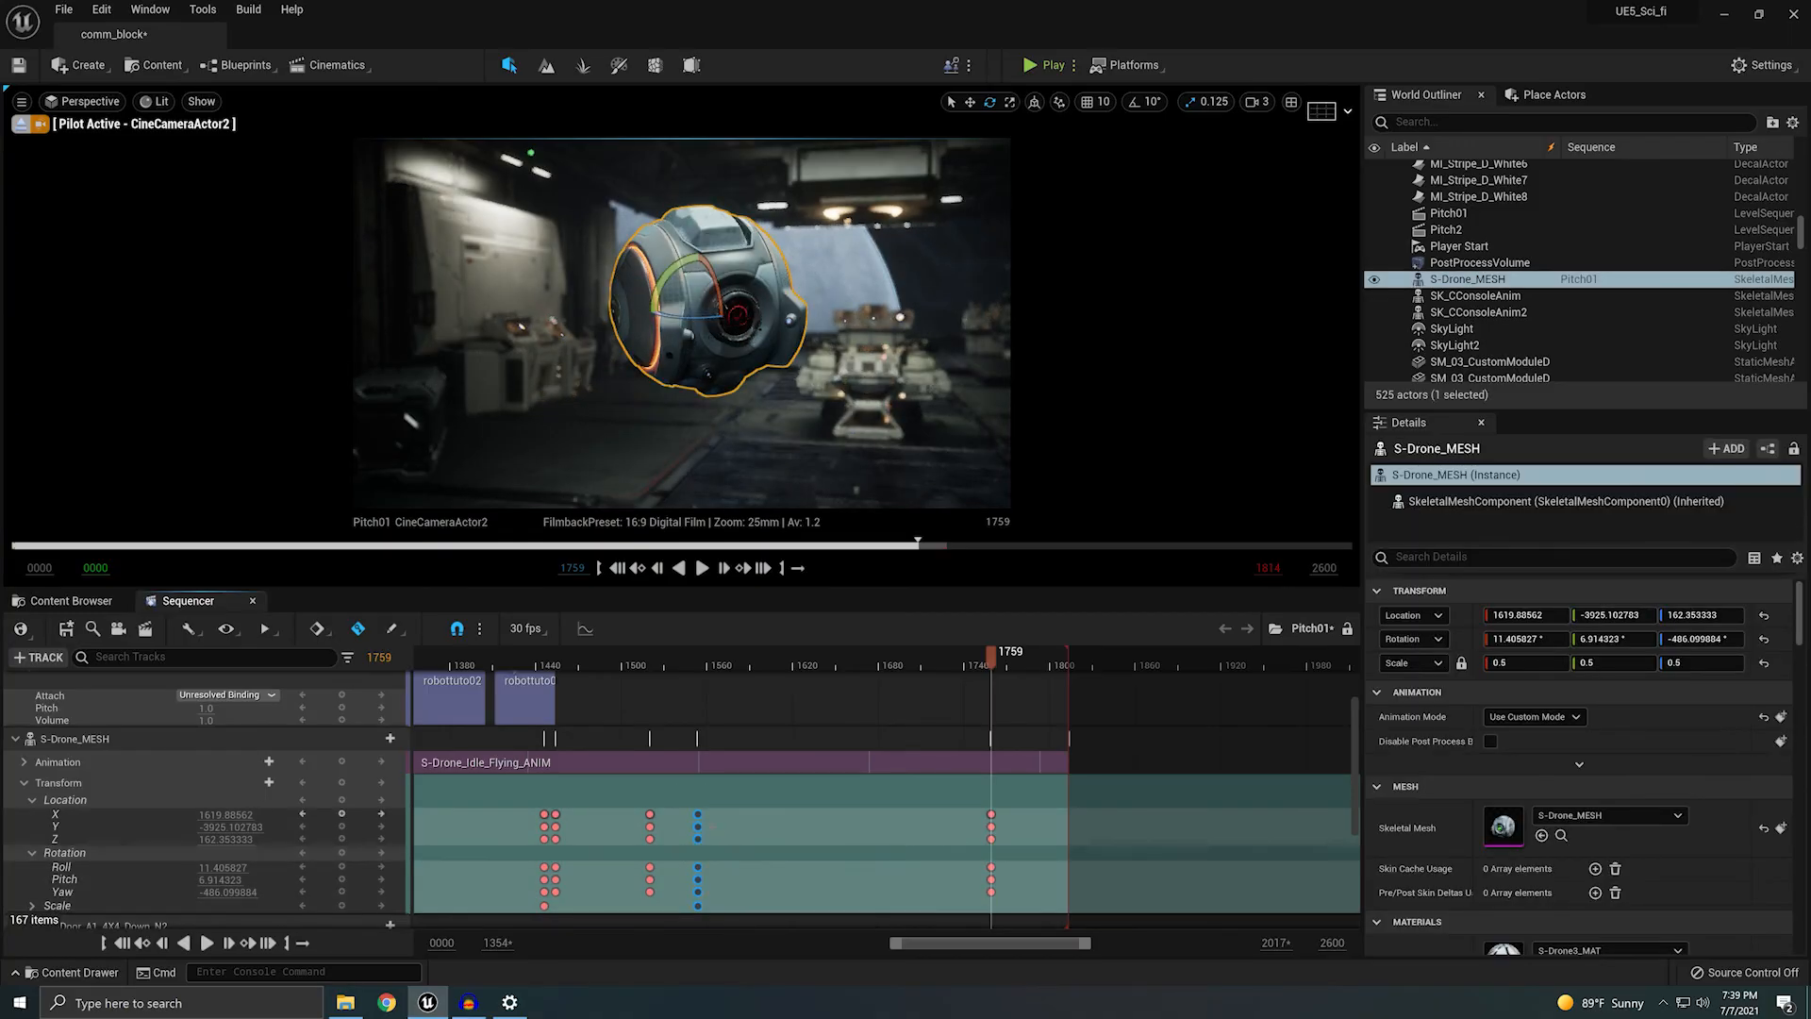
{"action": "left_click_drag", "start_coordinate": [698, 814], "coordinate": [967, 814]}
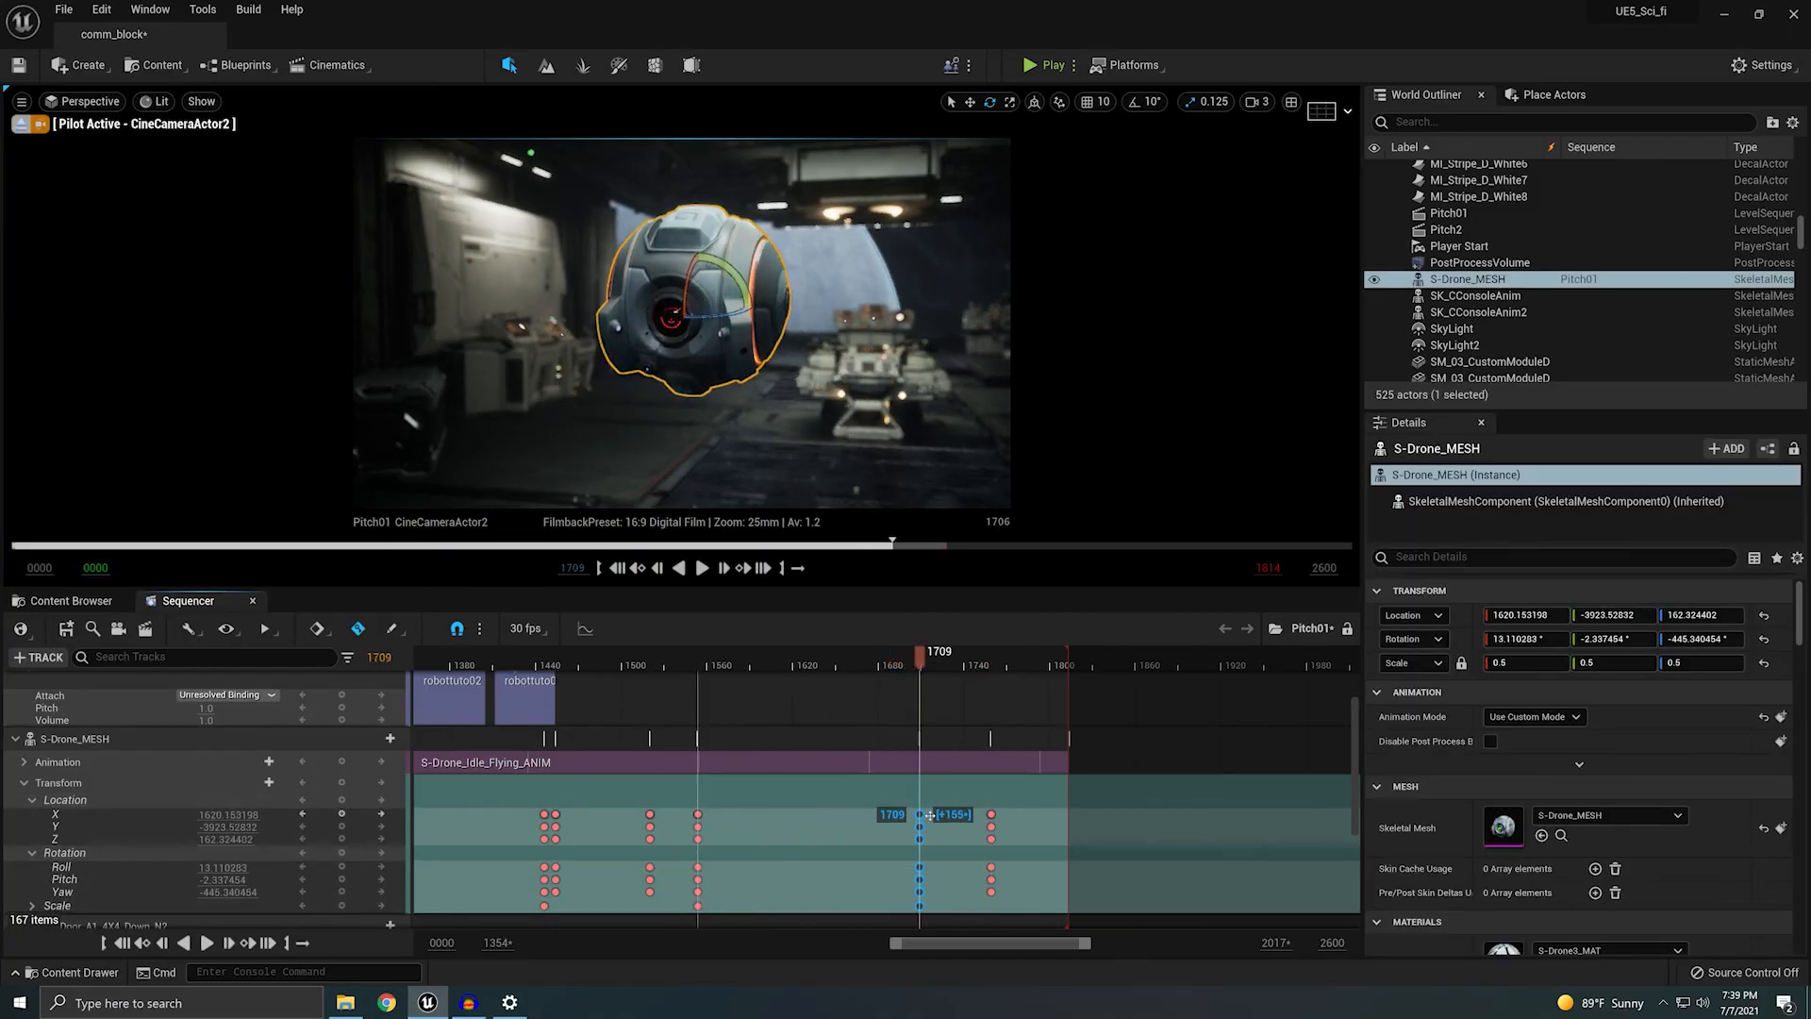
Step: Key the drone flown out of the camera view at frame 1813, with Y about -4065.6 and yaw about -540.9°, and play the animation
{"action": "left_click_drag", "start_coordinate": [936, 659], "coordinate": [1070, 695]}
{"action": "left_click", "coordinate": [991, 814]}
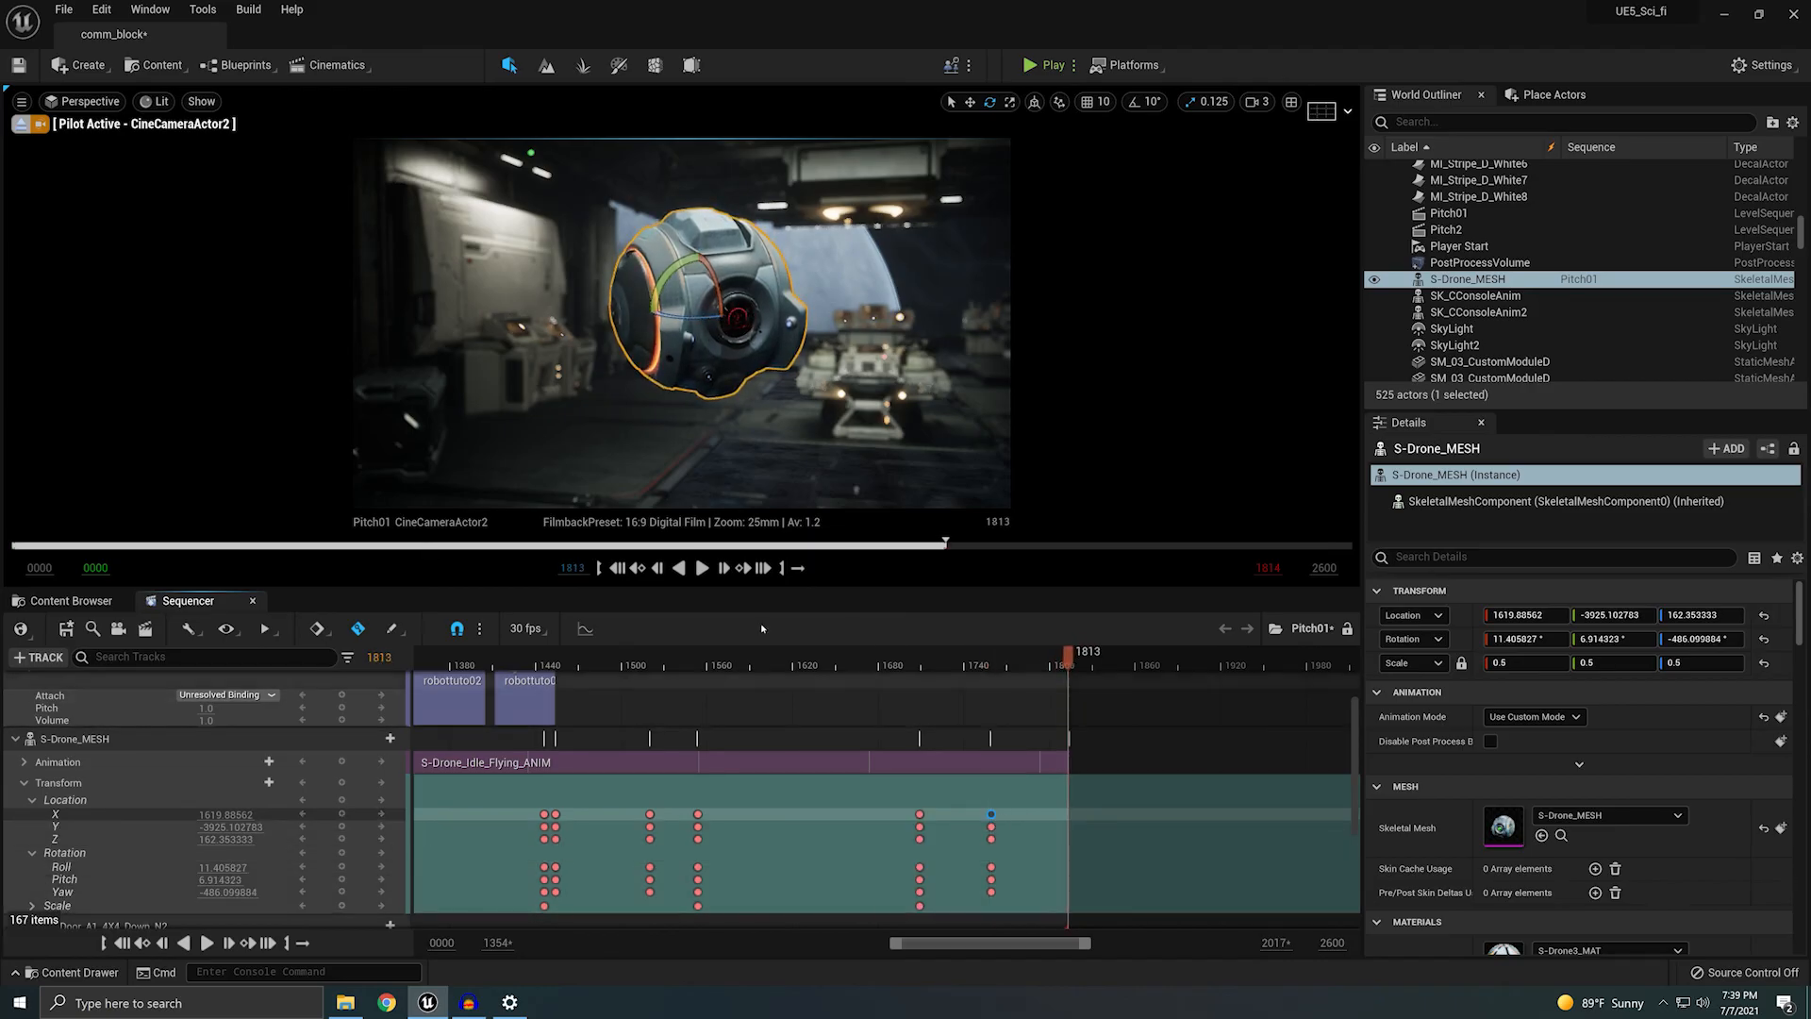
{"action": "left_click_drag", "start_coordinate": [693, 321], "coordinate": [1141, 325]}
{"action": "left_click_drag", "start_coordinate": [1068, 656], "coordinate": [495, 658]}
{"action": "left_click", "coordinate": [699, 568]}
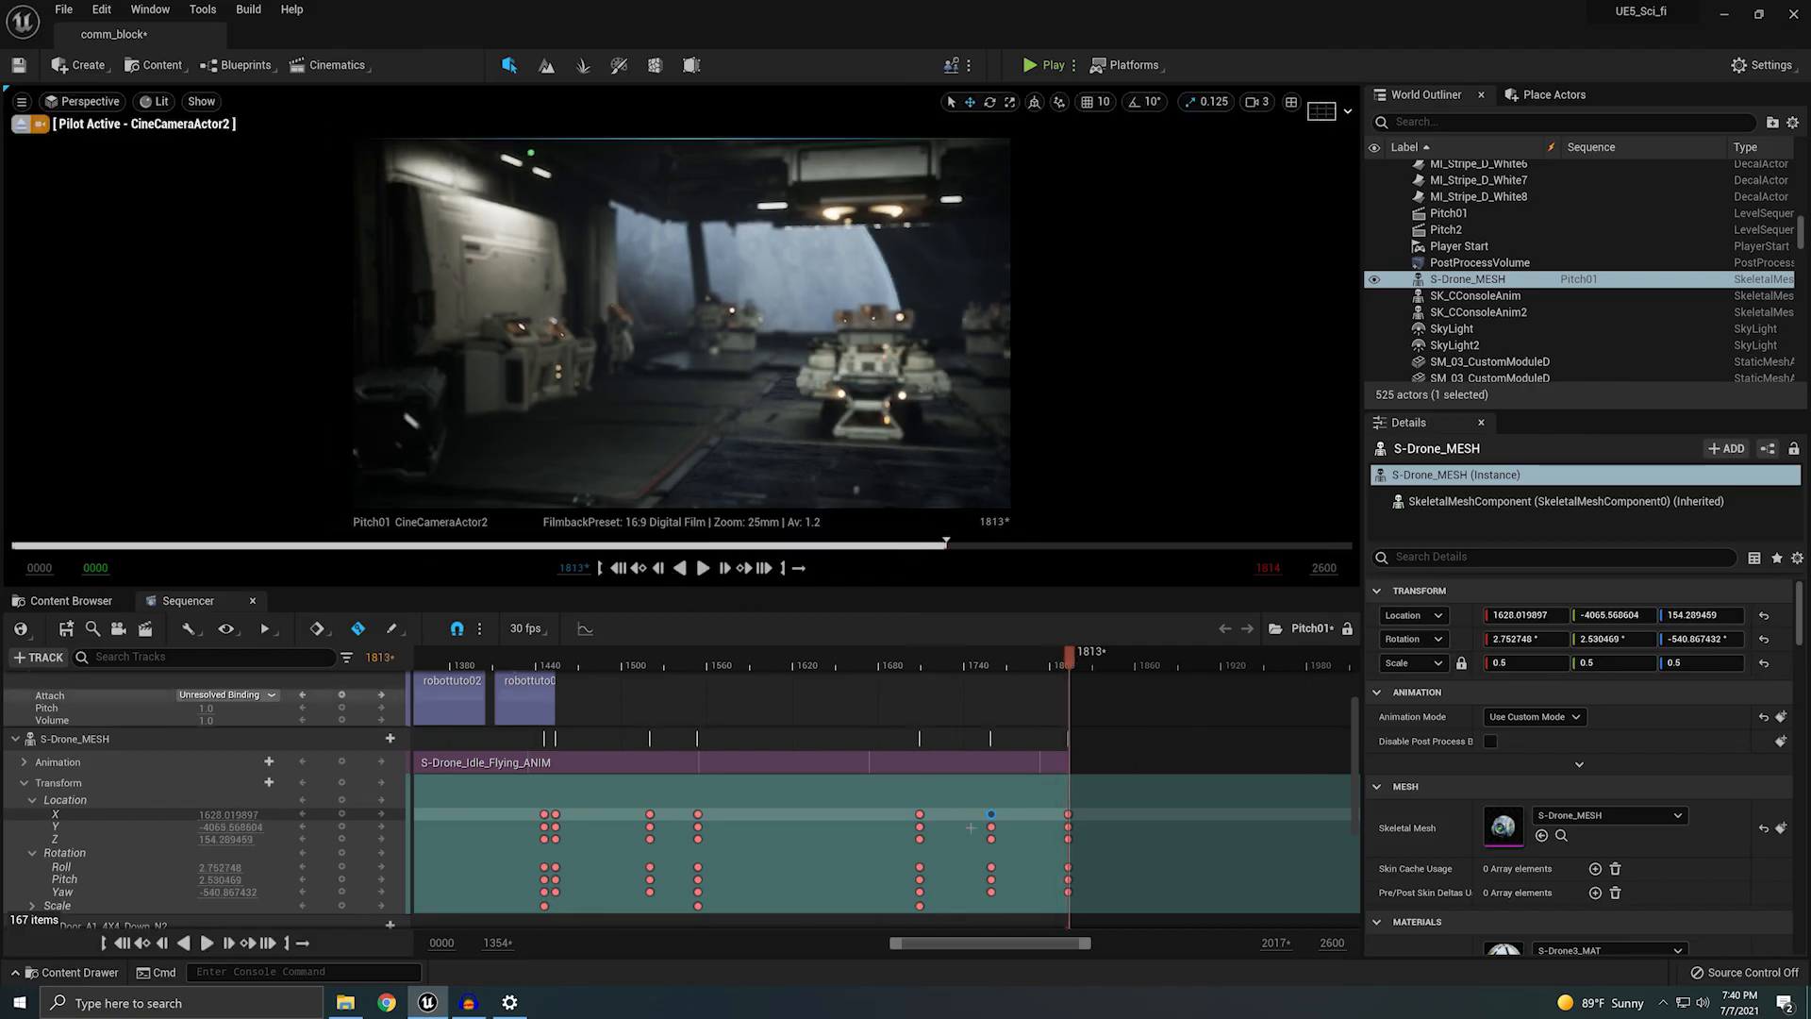
Step: Open the curve editor, display S-Drone_MESH's Rotation curves and examine the first yaw keys and their tangents
{"action": "left_click_drag", "start_coordinate": [892, 942], "coordinate": [933, 940]}
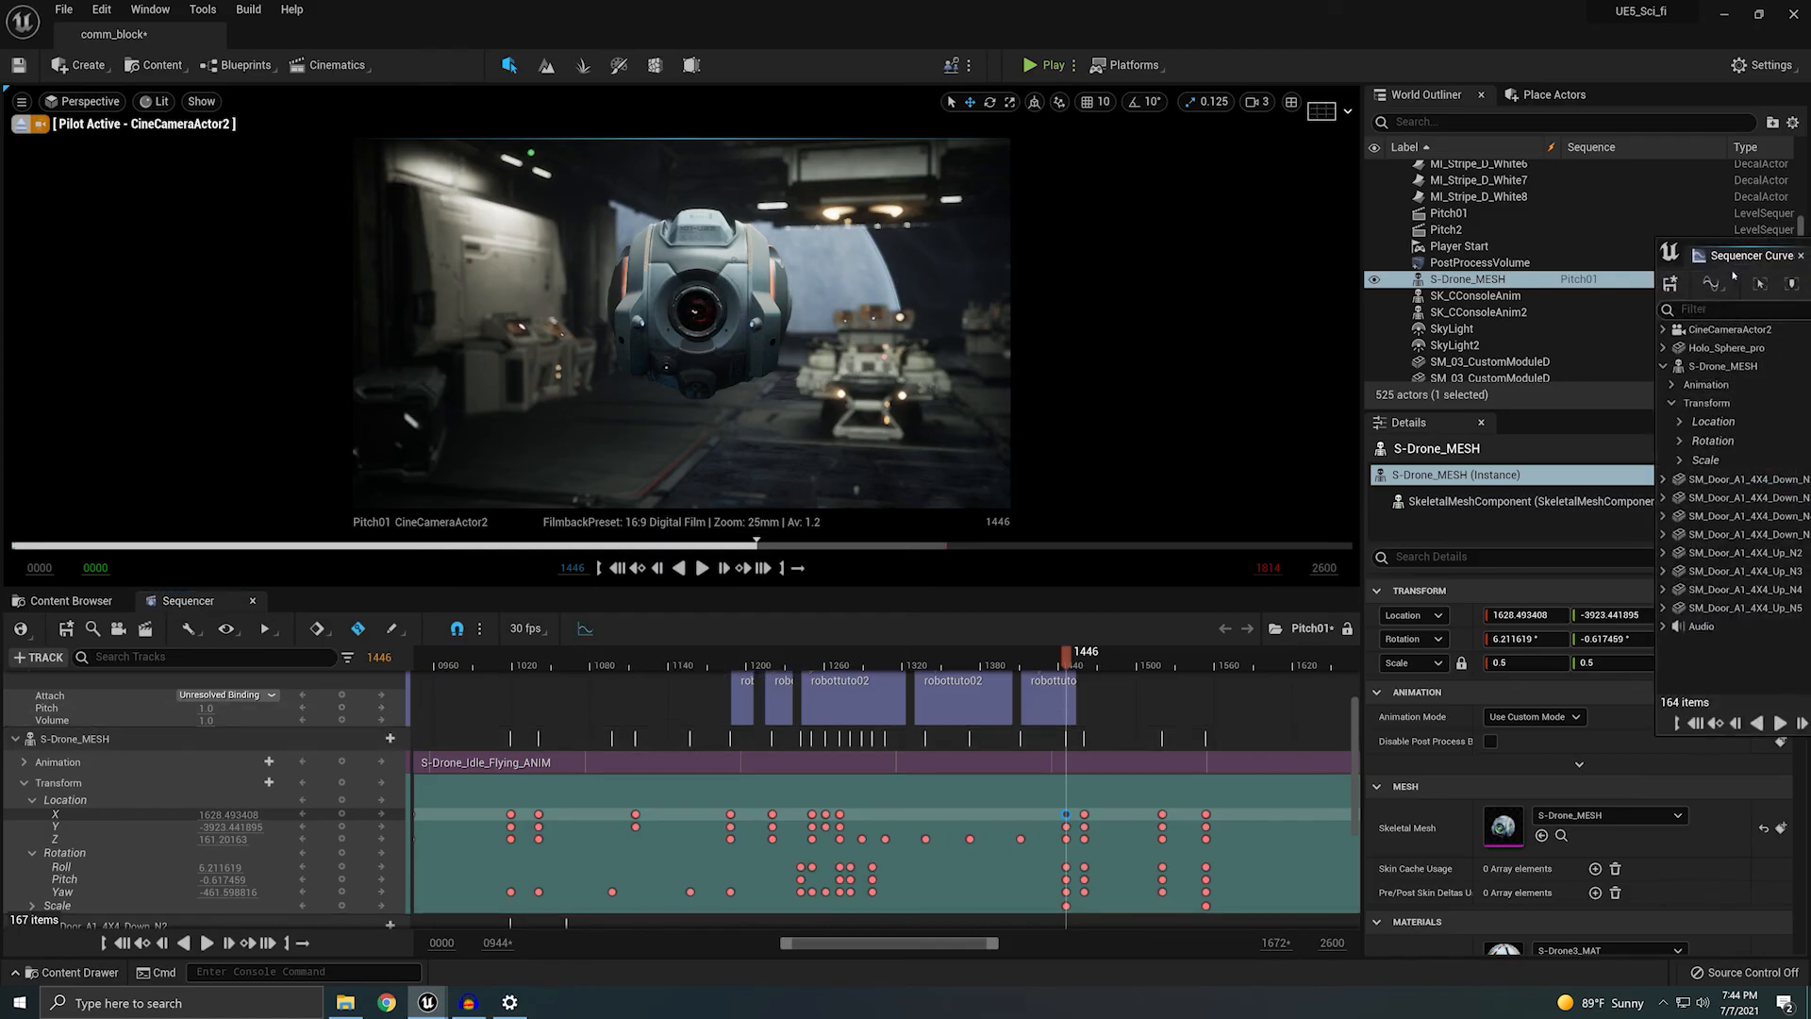
{"action": "left_click", "coordinate": [585, 628]}
{"action": "left_click_drag", "start_coordinate": [932, 373], "coordinate": [566, 372]}
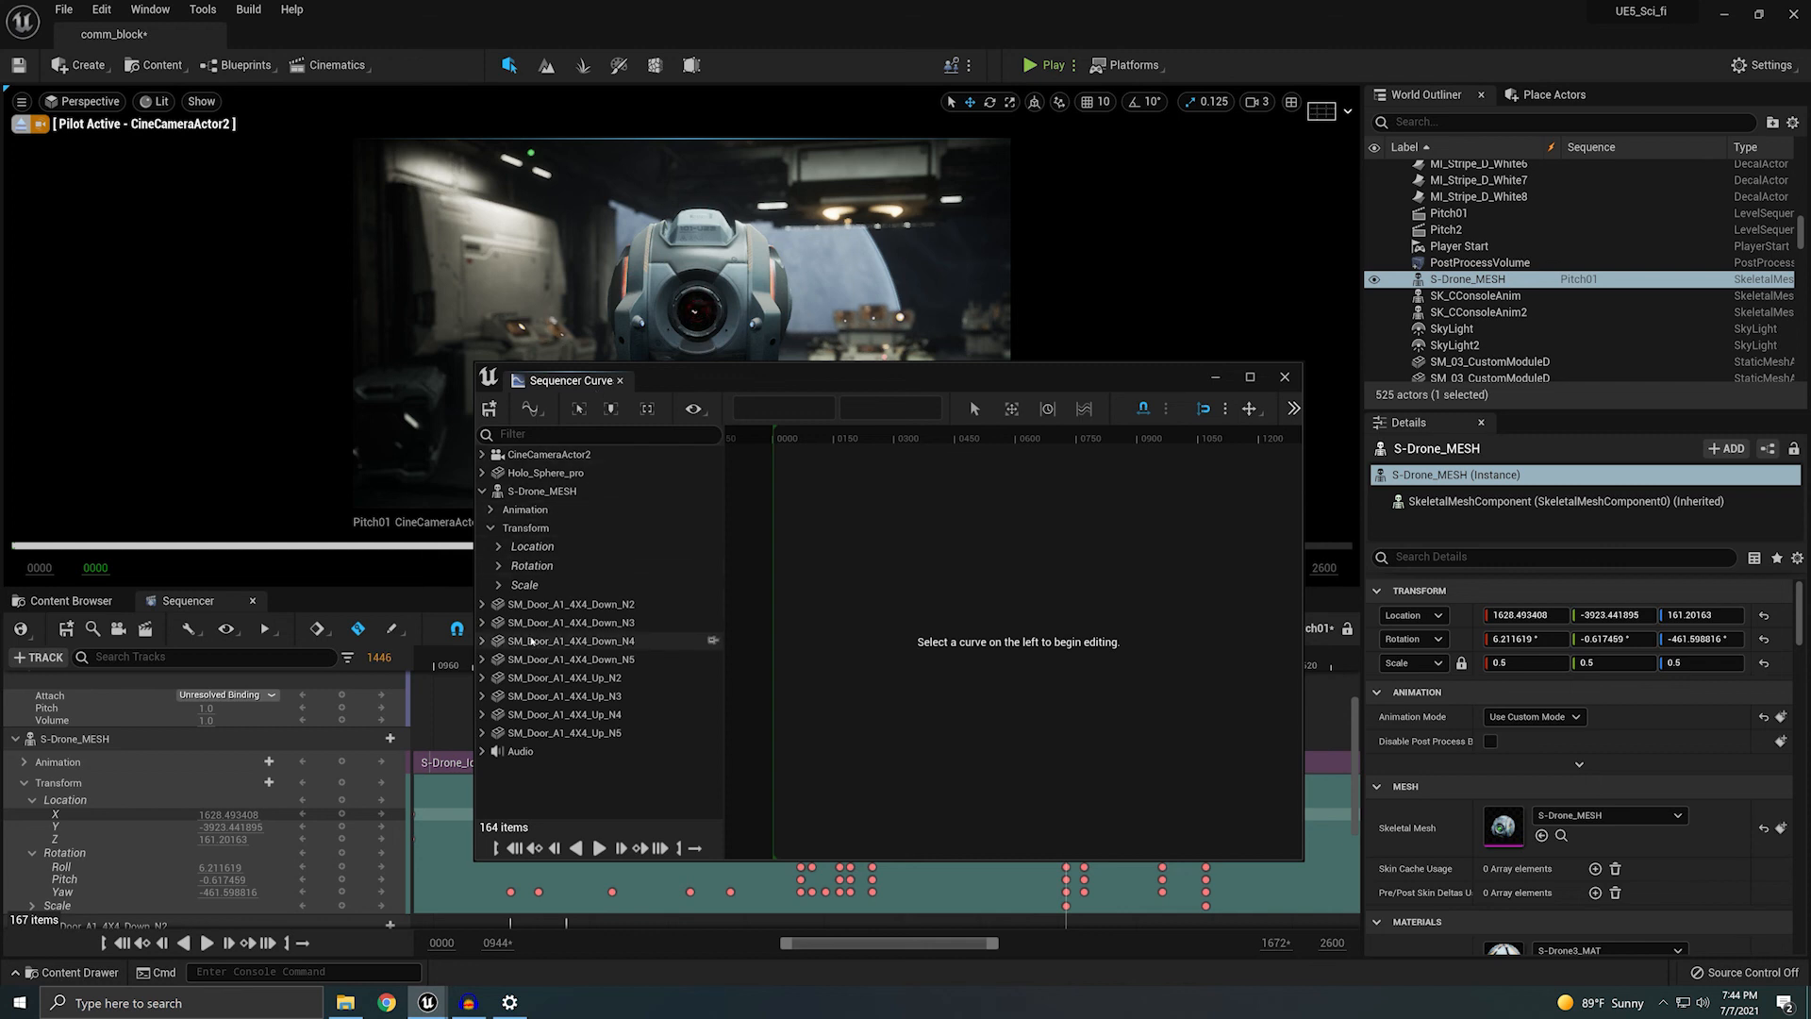
{"action": "left_click", "coordinate": [555, 569]}
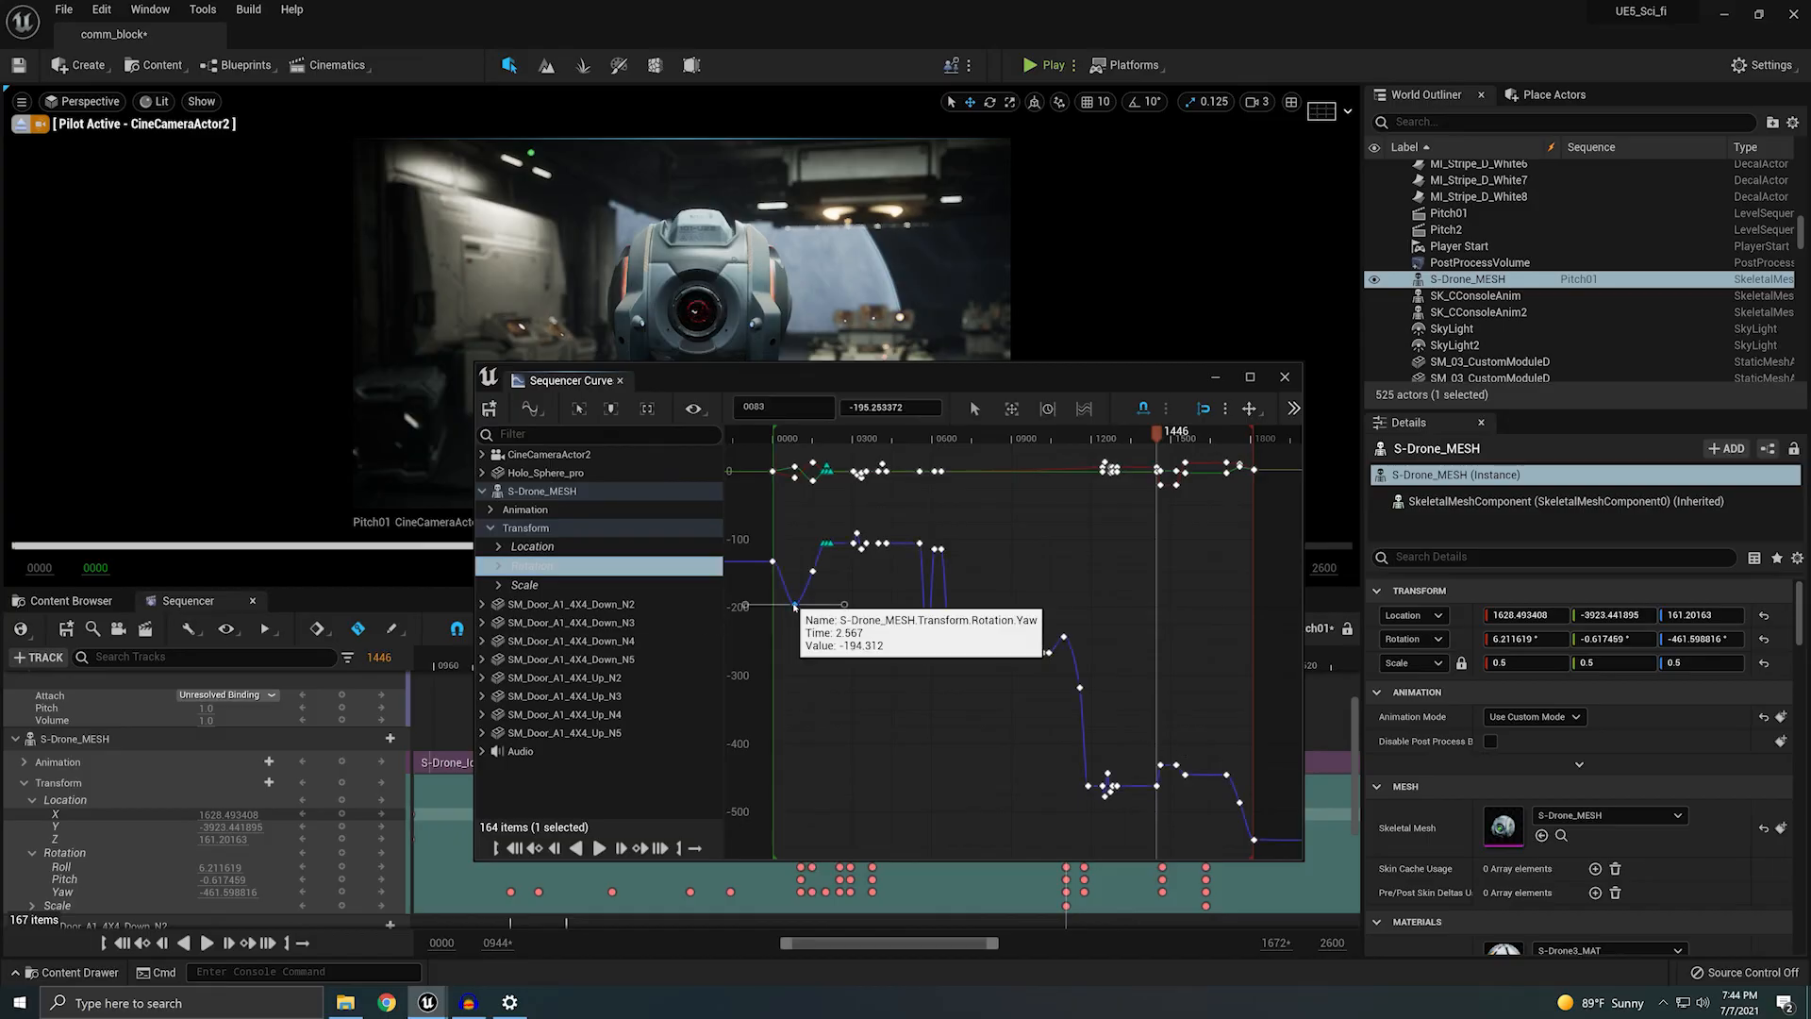
{"action": "left_click", "coordinate": [795, 604]}
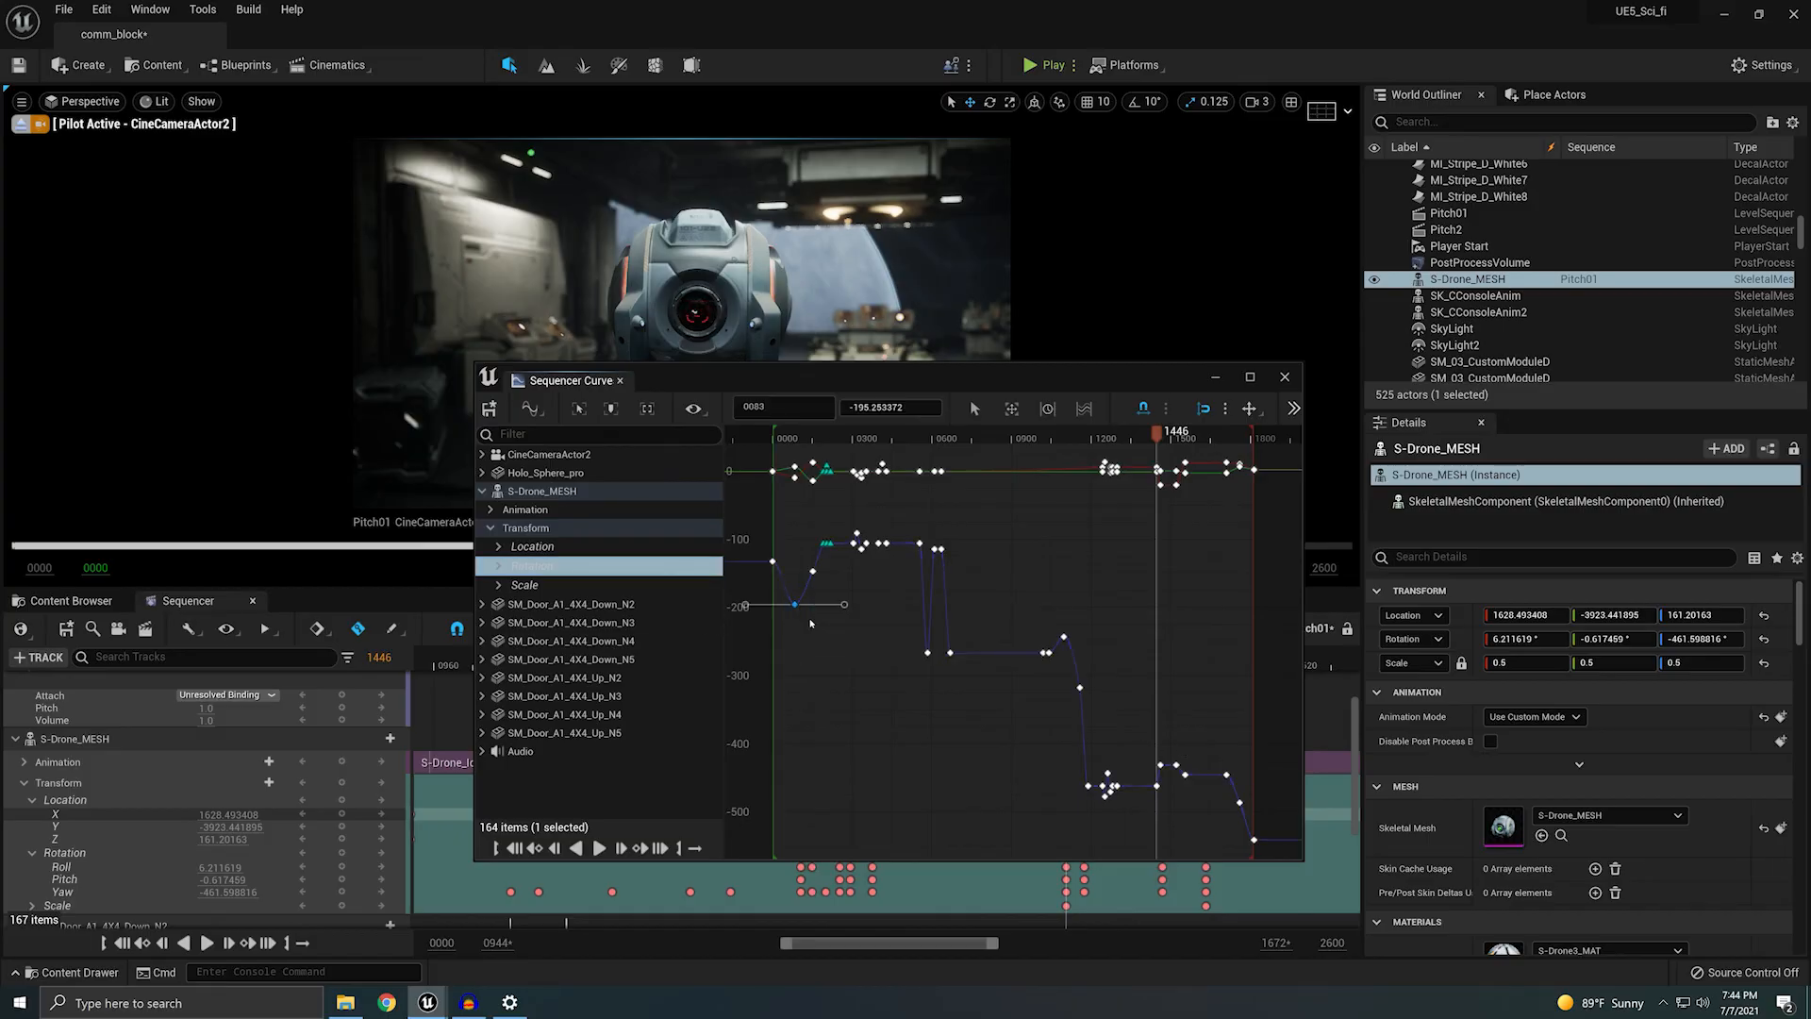
{"action": "left_click", "coordinate": [827, 545]}
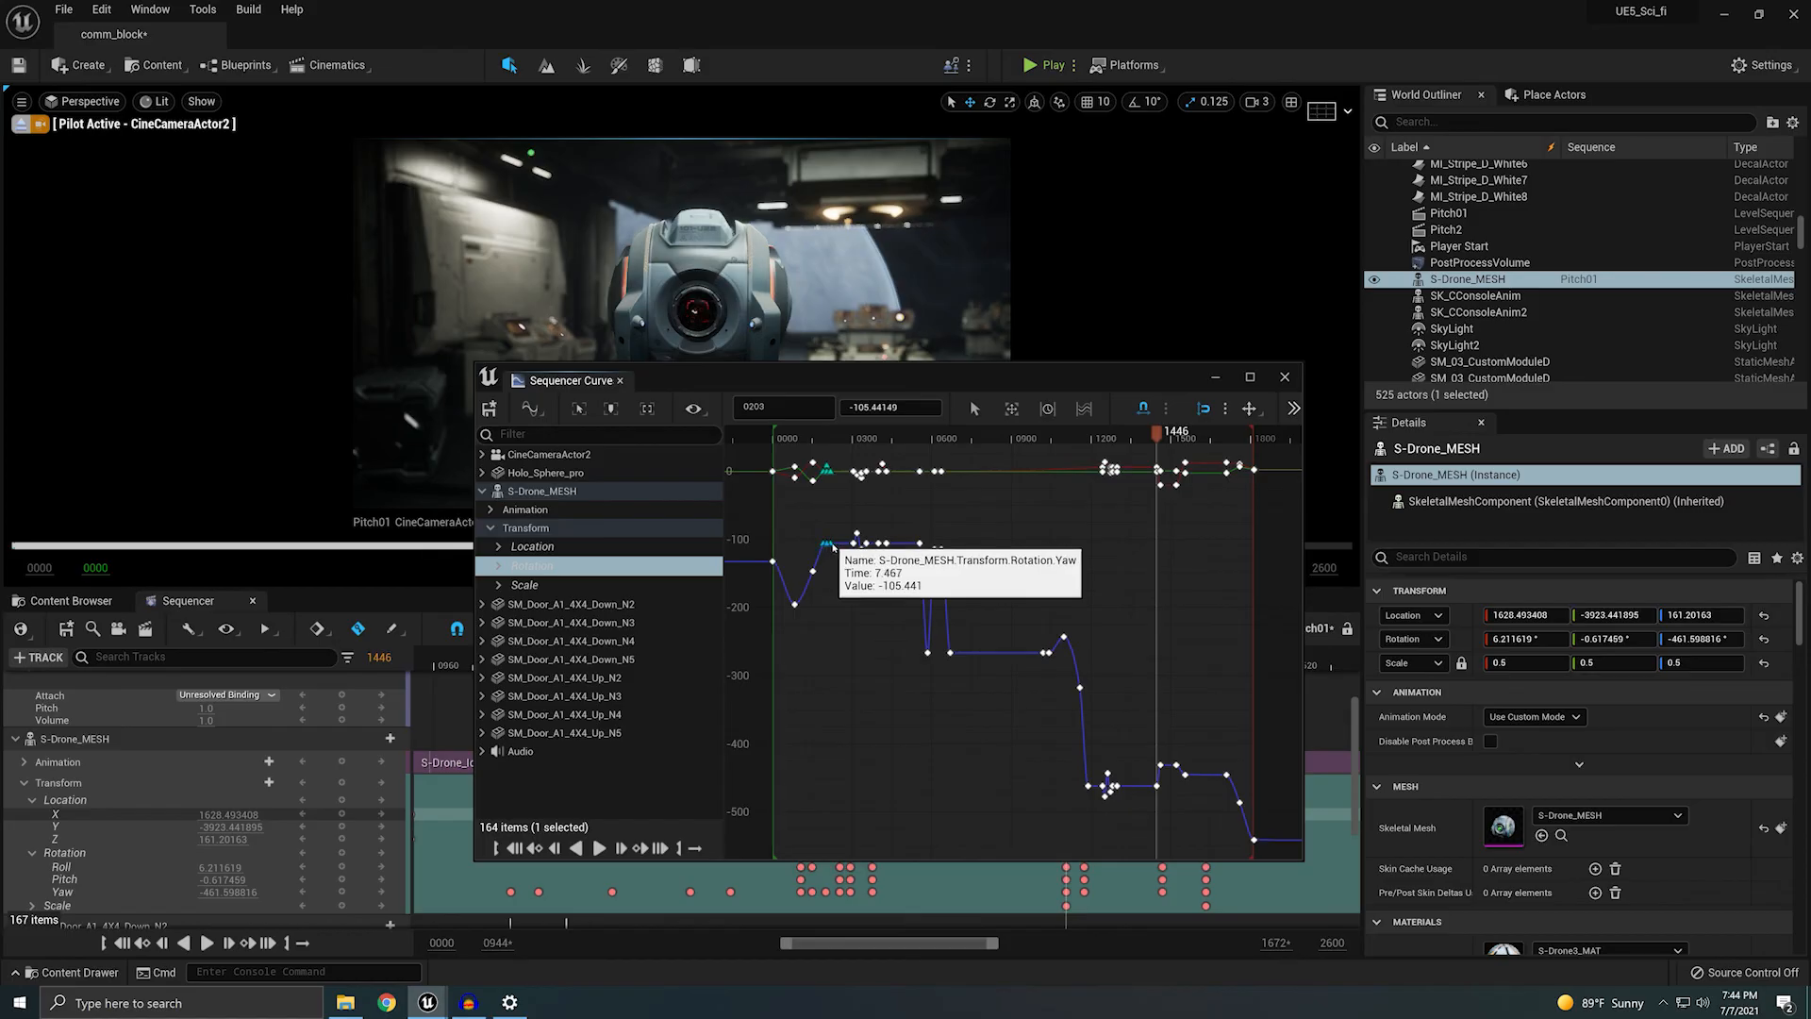
{"action": "left_click", "coordinate": [813, 572]}
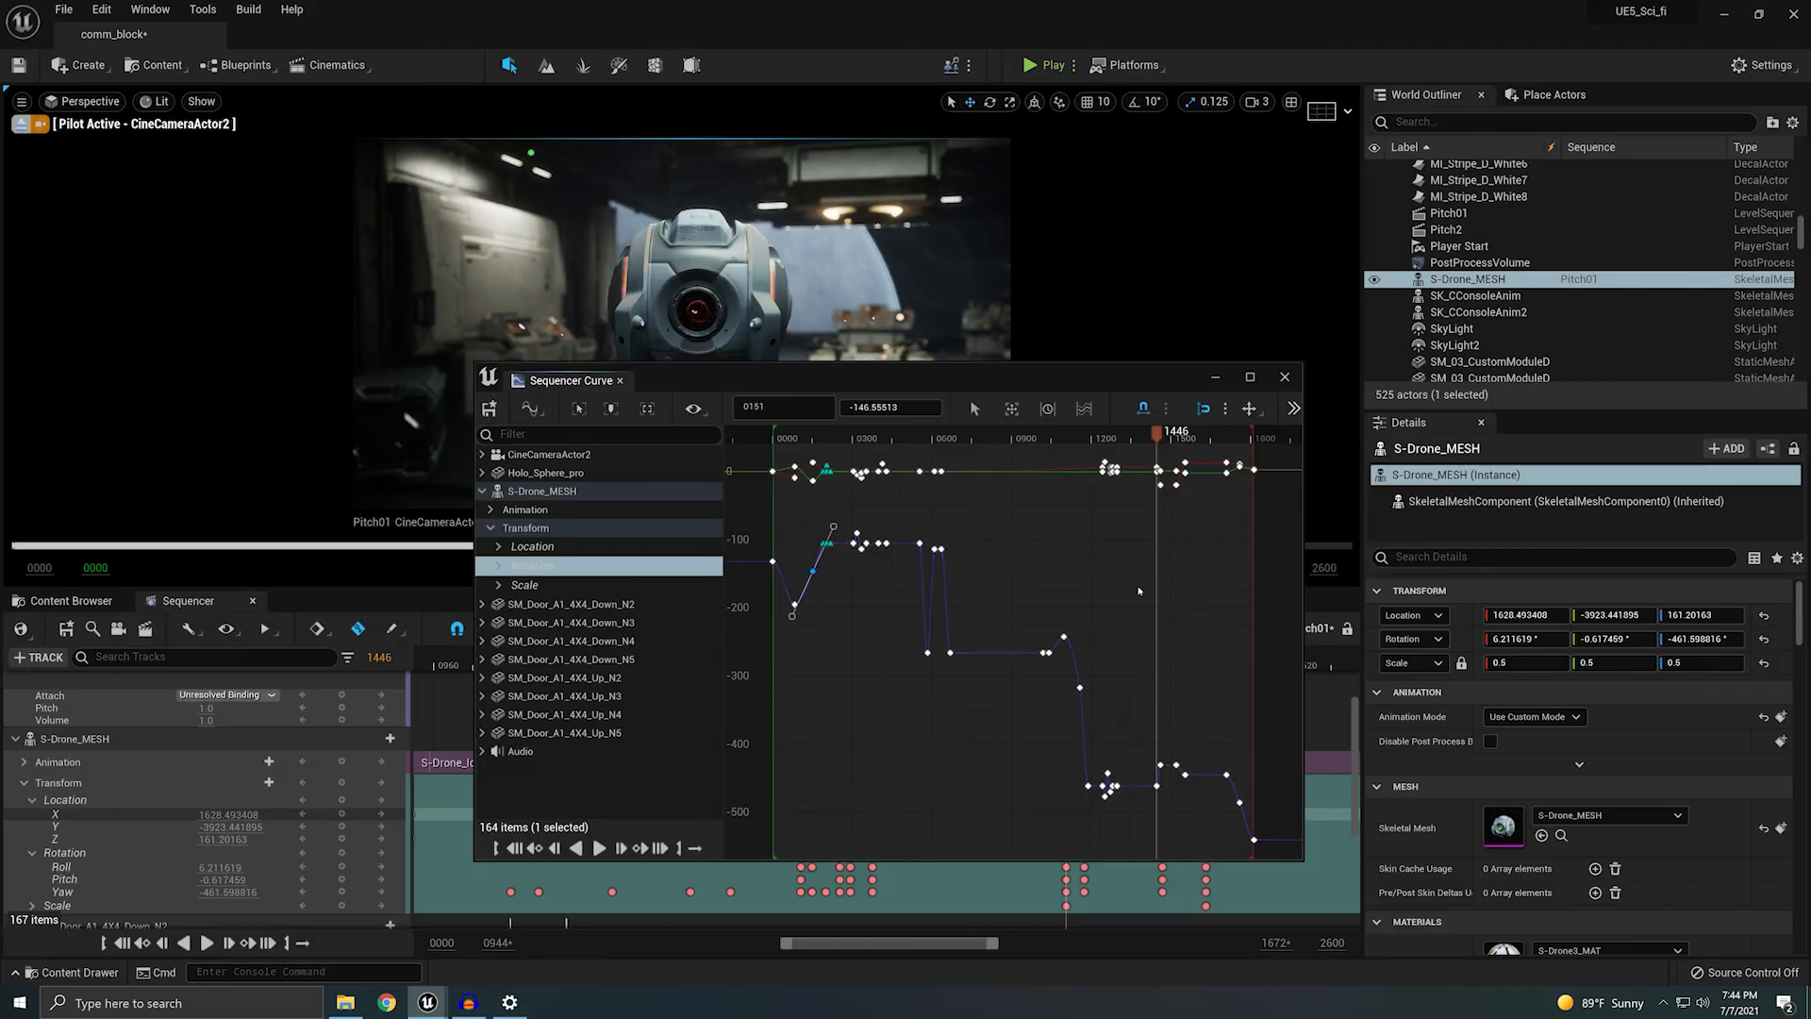
Step: Set the two yaw keys of the drone's turn between about frames 1446 and 1459 to Linear interpolation
{"action": "left_click_drag", "start_coordinate": [1054, 386], "coordinate": [869, 402]}
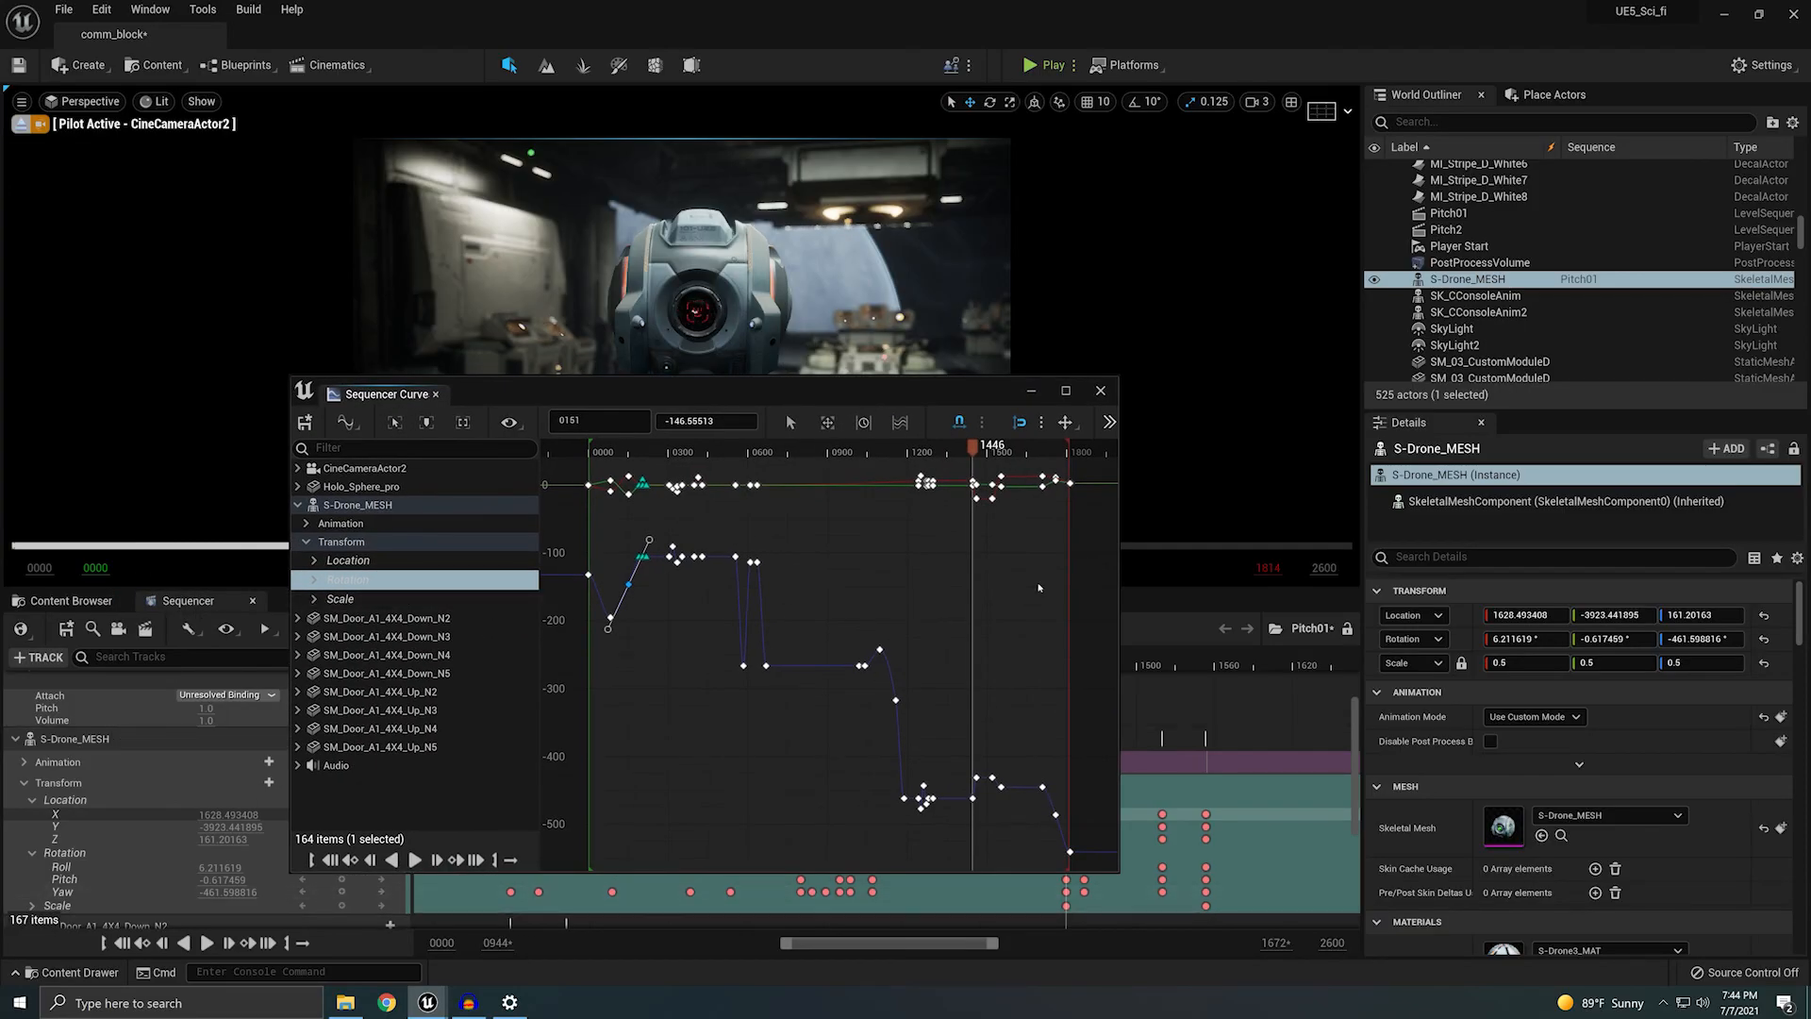
{"action": "left_click_drag", "start_coordinate": [985, 388], "coordinate": [807, 398]}
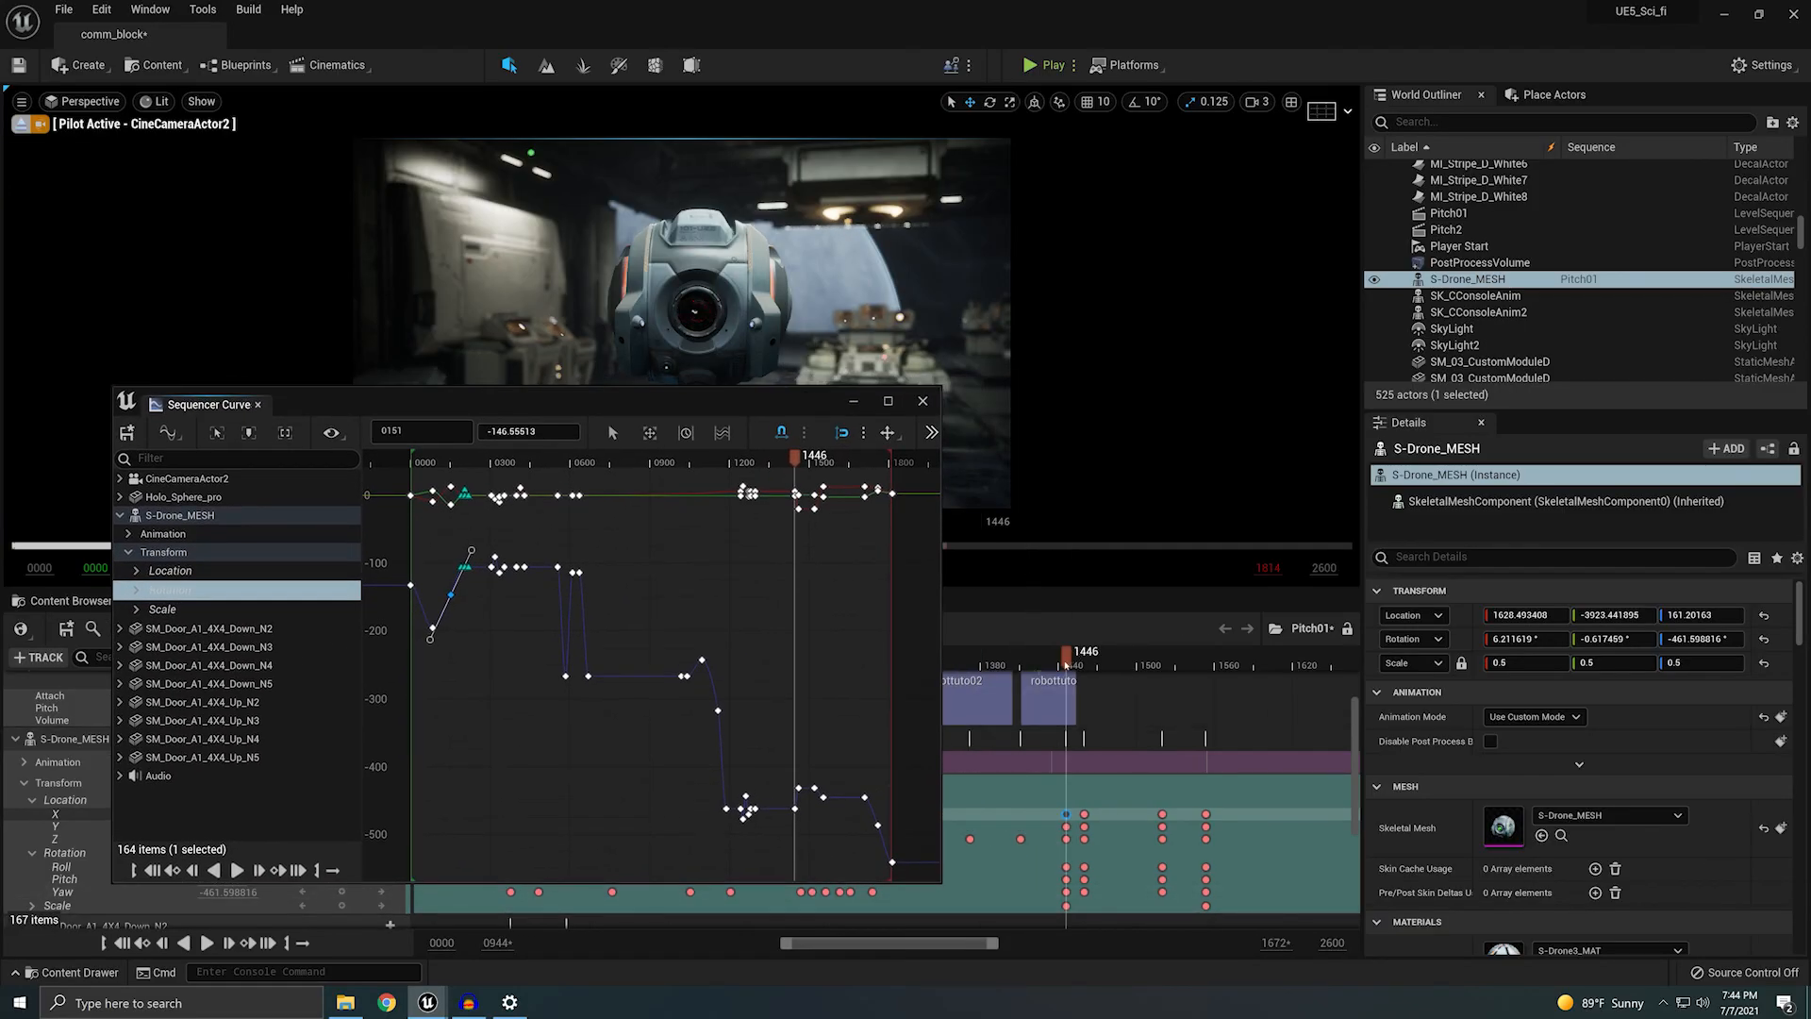
{"action": "left_click_drag", "start_coordinate": [1065, 664], "coordinate": [1085, 667]}
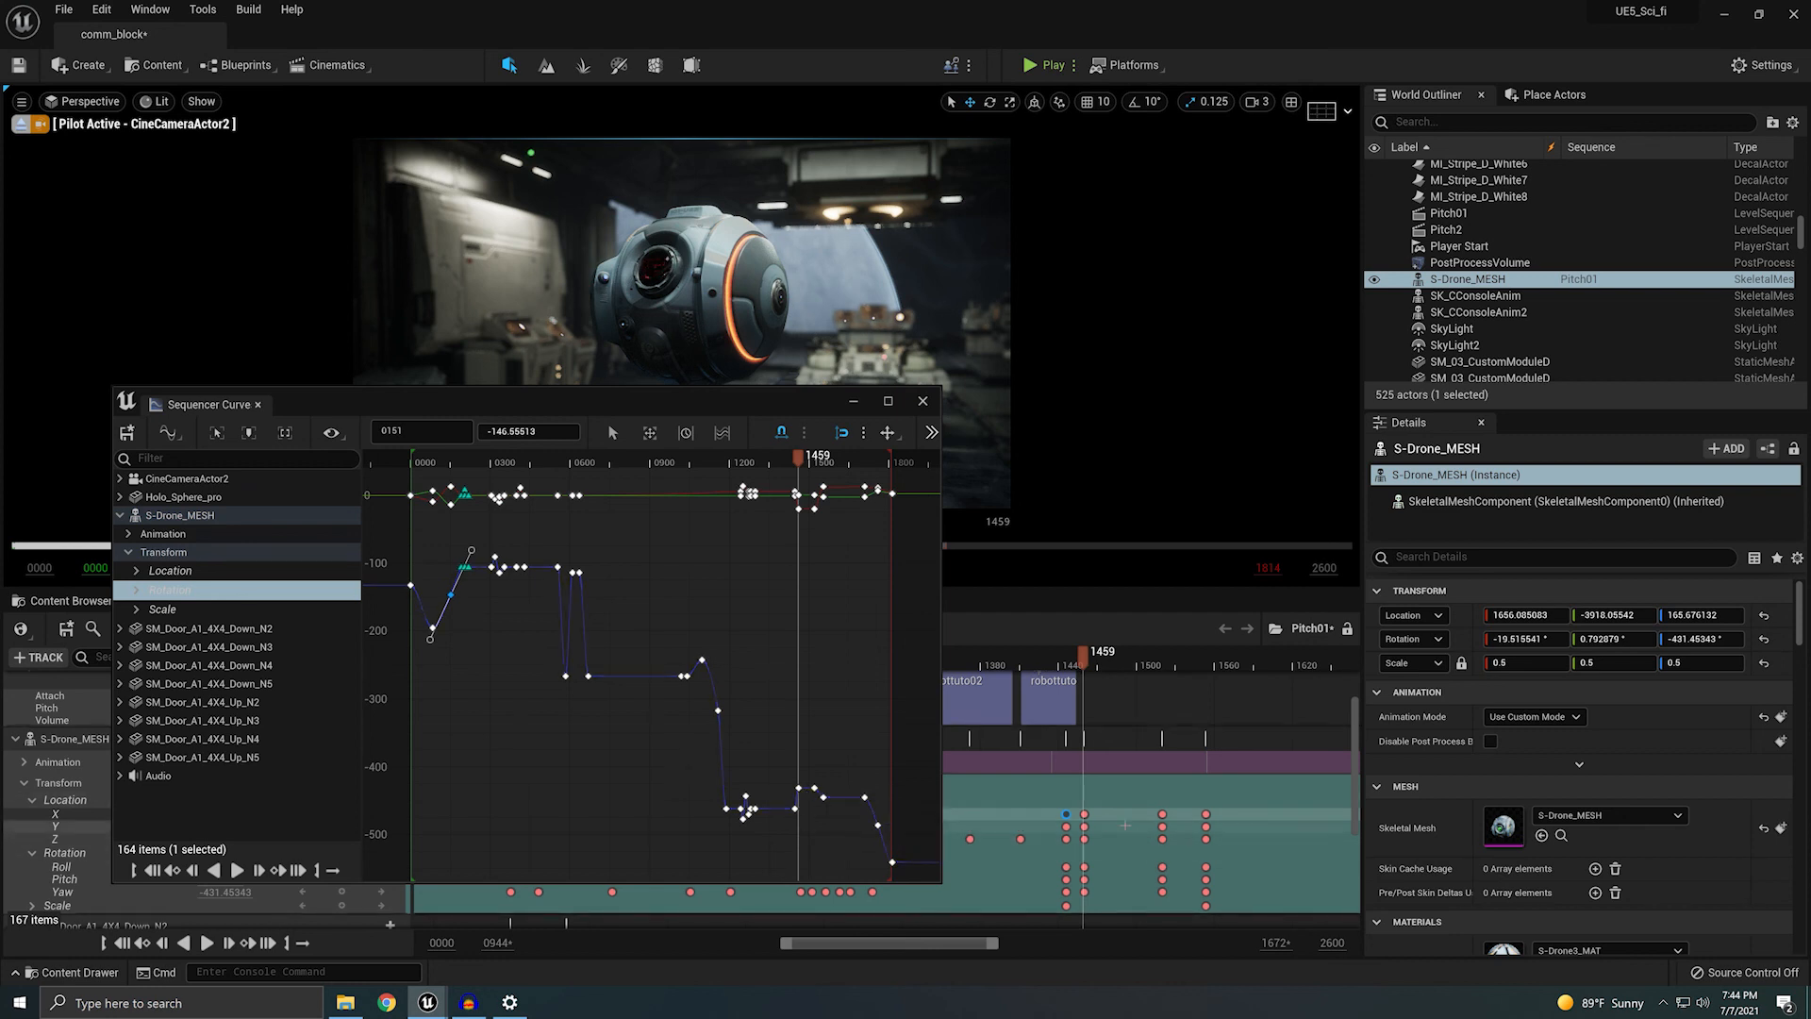
{"action": "scroll", "coordinate": [819, 811], "scroll_direction": "up", "scroll_amount": 8}
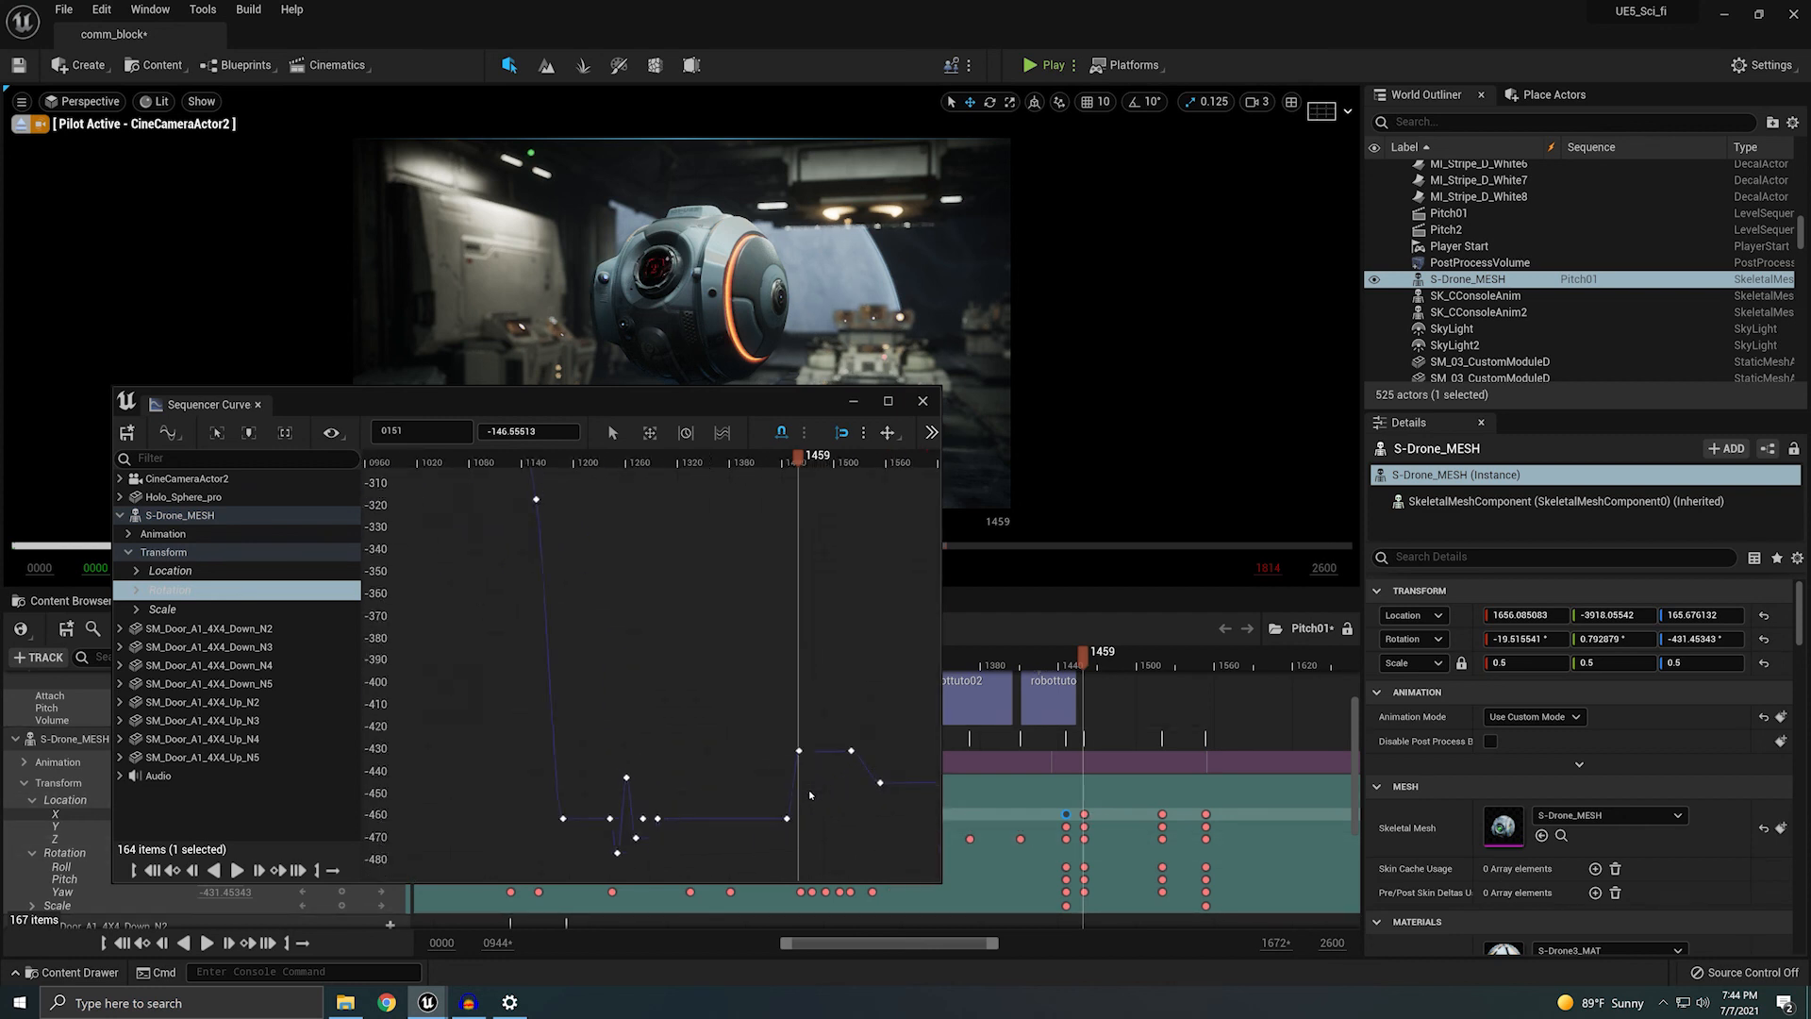
{"action": "right_click_drag", "start_coordinate": [764, 733], "coordinate": [618, 703]}
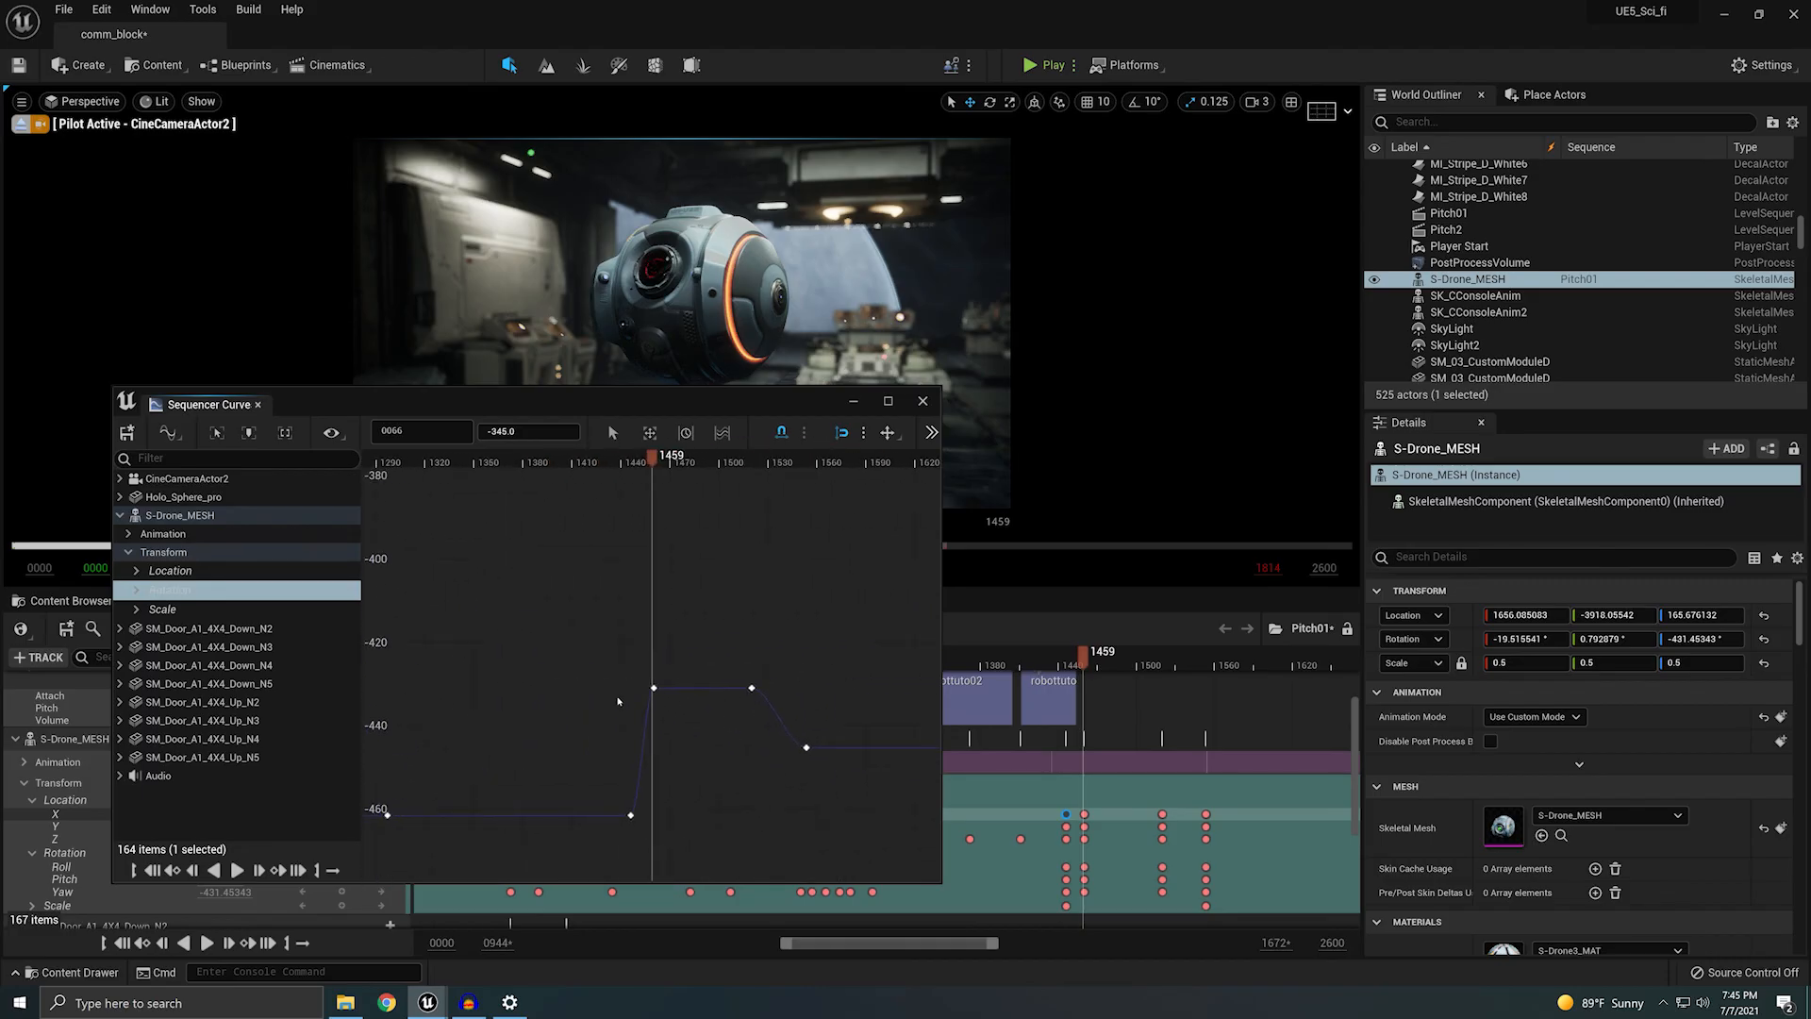
{"action": "scroll", "coordinate": [632, 709], "scroll_direction": "down", "scroll_amount": 4}
{"action": "scroll", "coordinate": [649, 728], "scroll_direction": "up", "scroll_amount": 4}
{"action": "scroll", "coordinate": [661, 733], "scroll_direction": "up", "scroll_amount": 2}
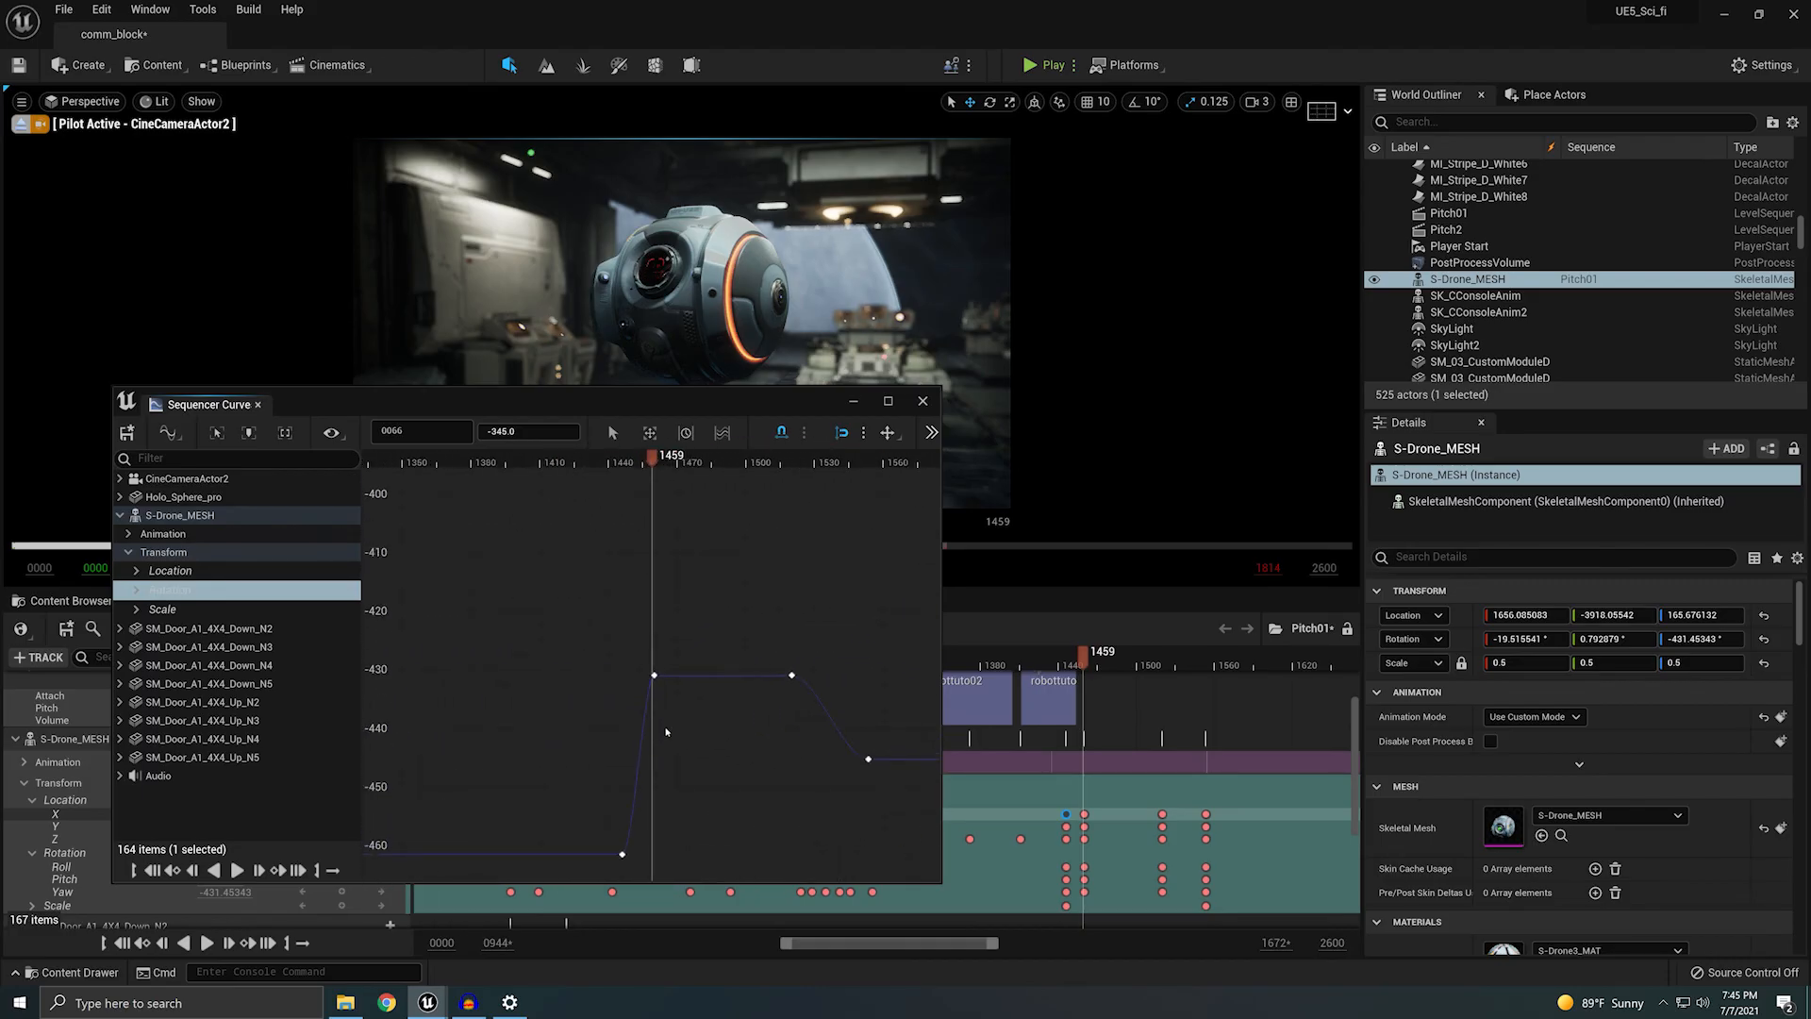
{"action": "left_click_drag", "start_coordinate": [600, 638], "coordinate": [703, 869]}
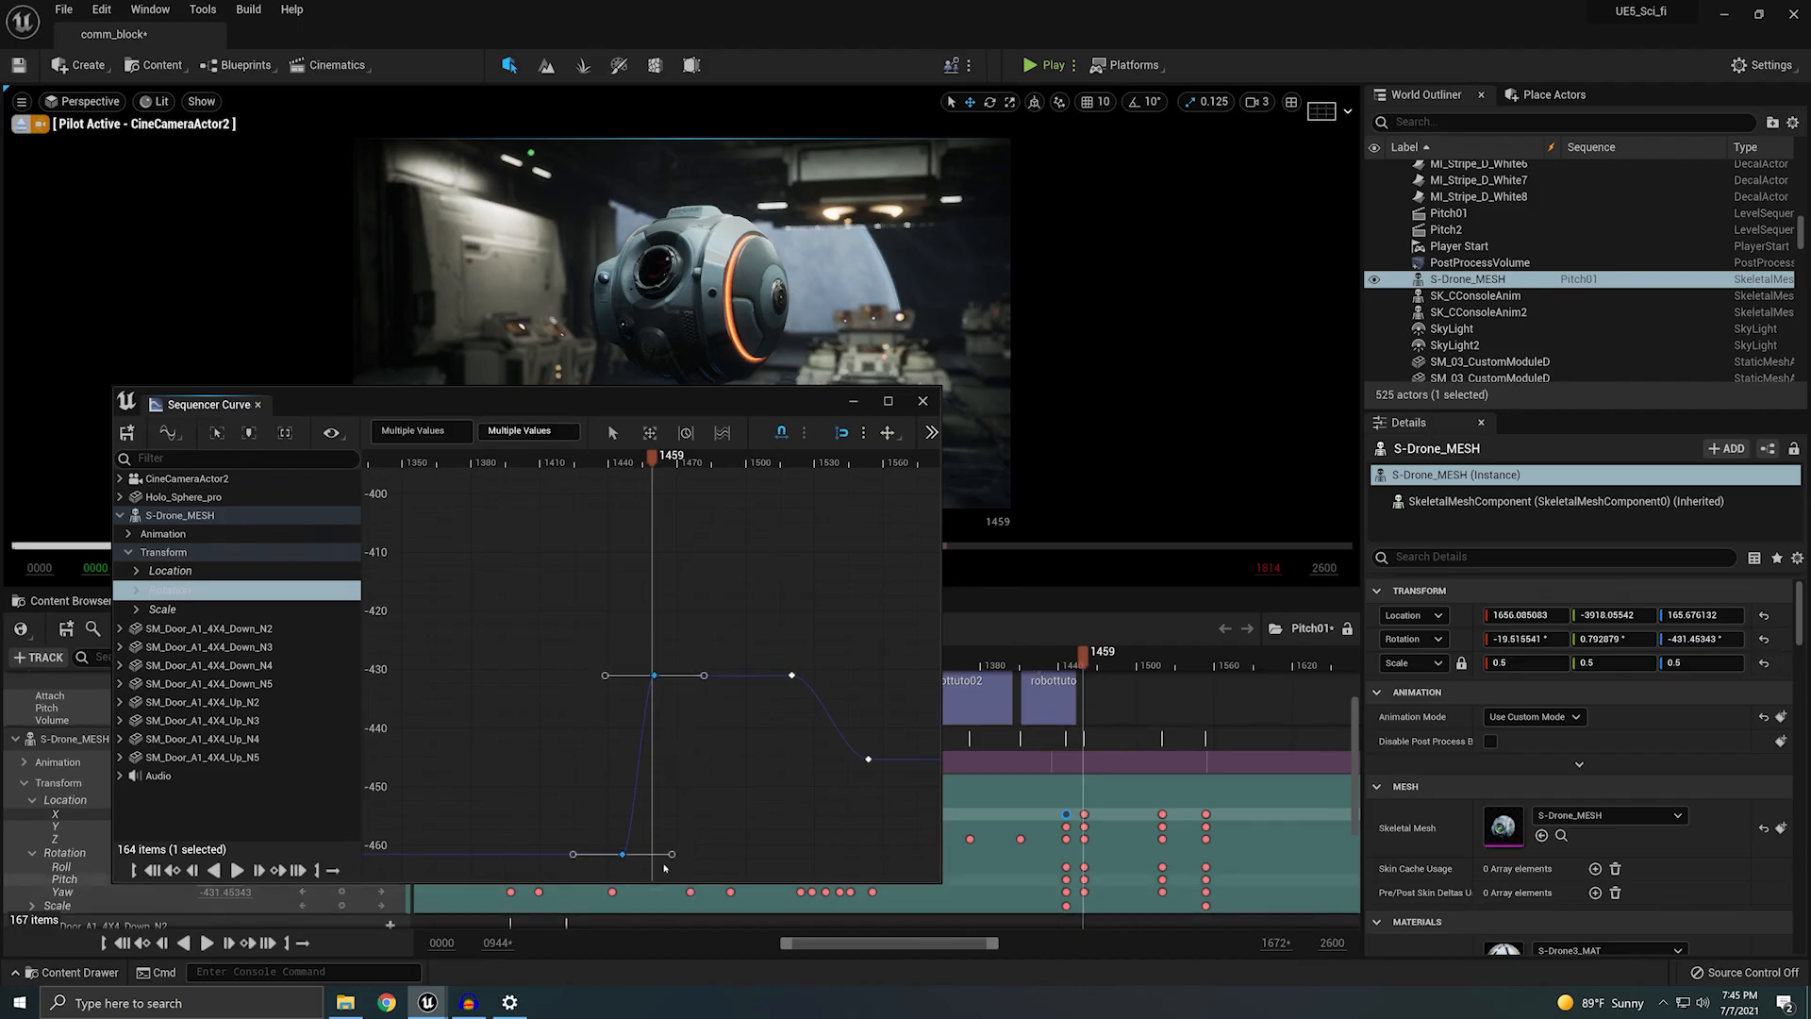
{"action": "right_click", "coordinate": [654, 677]}
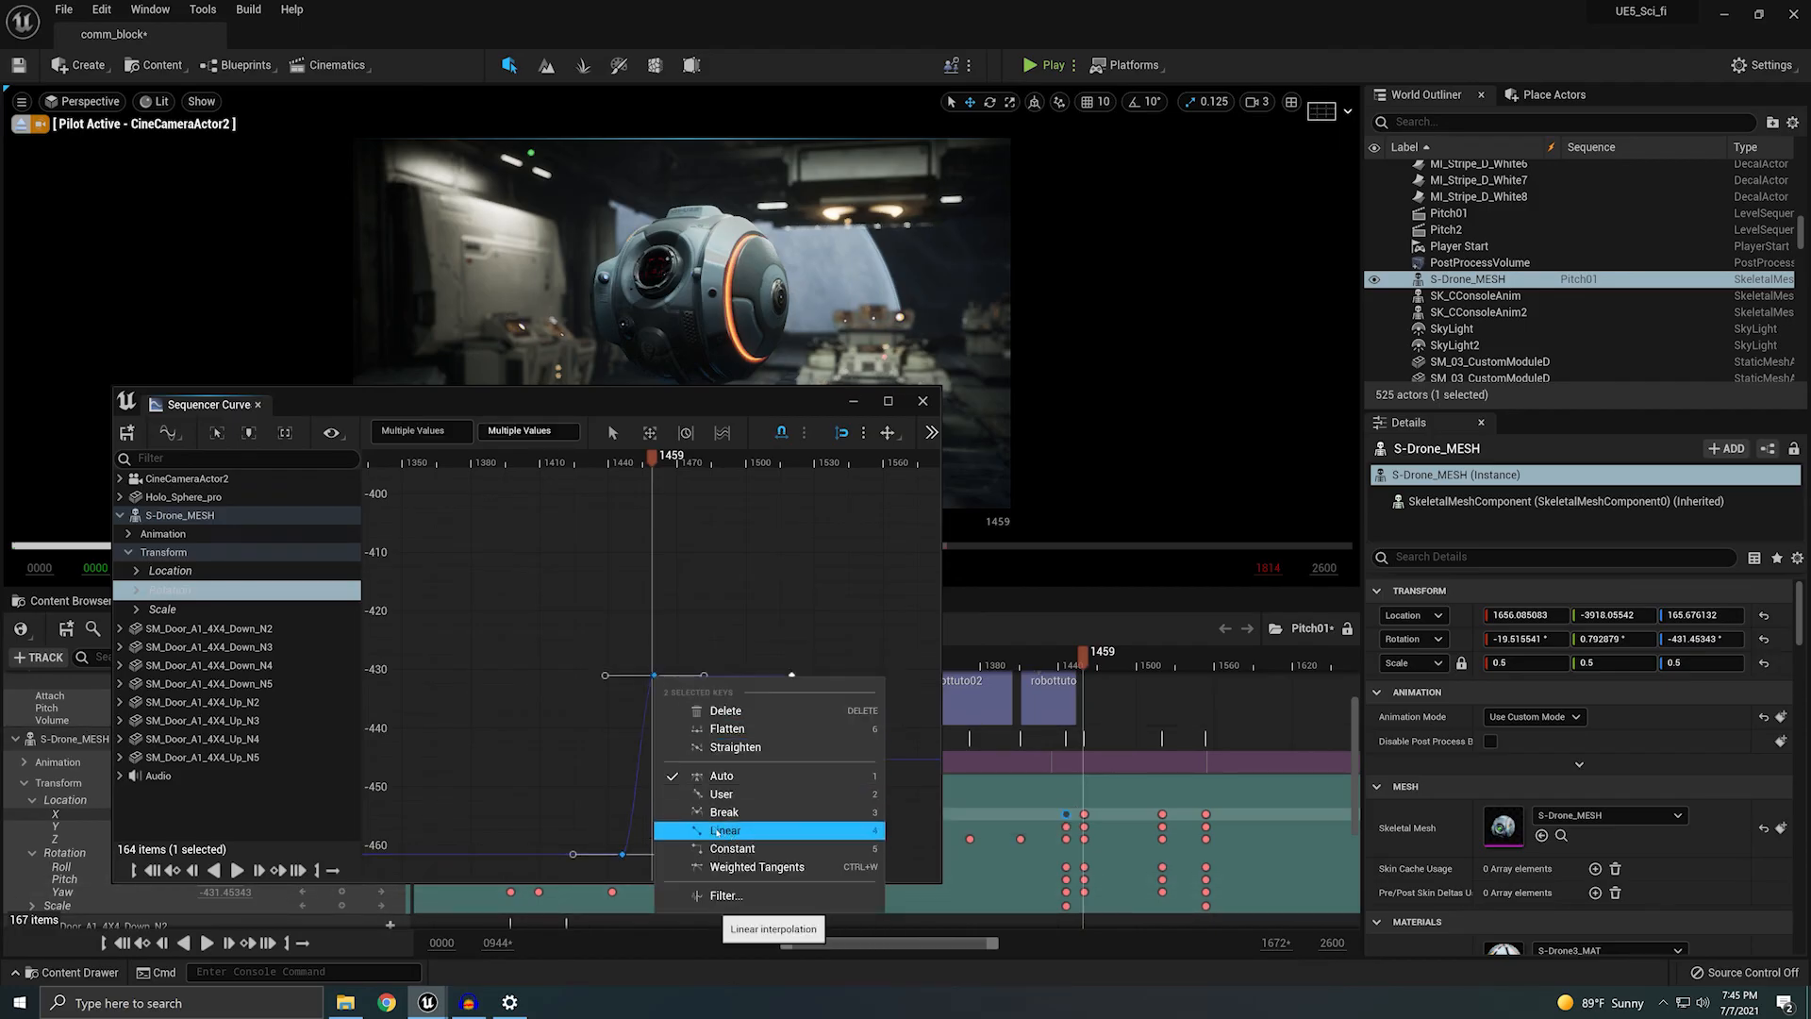
{"action": "left_click", "coordinate": [718, 831]}
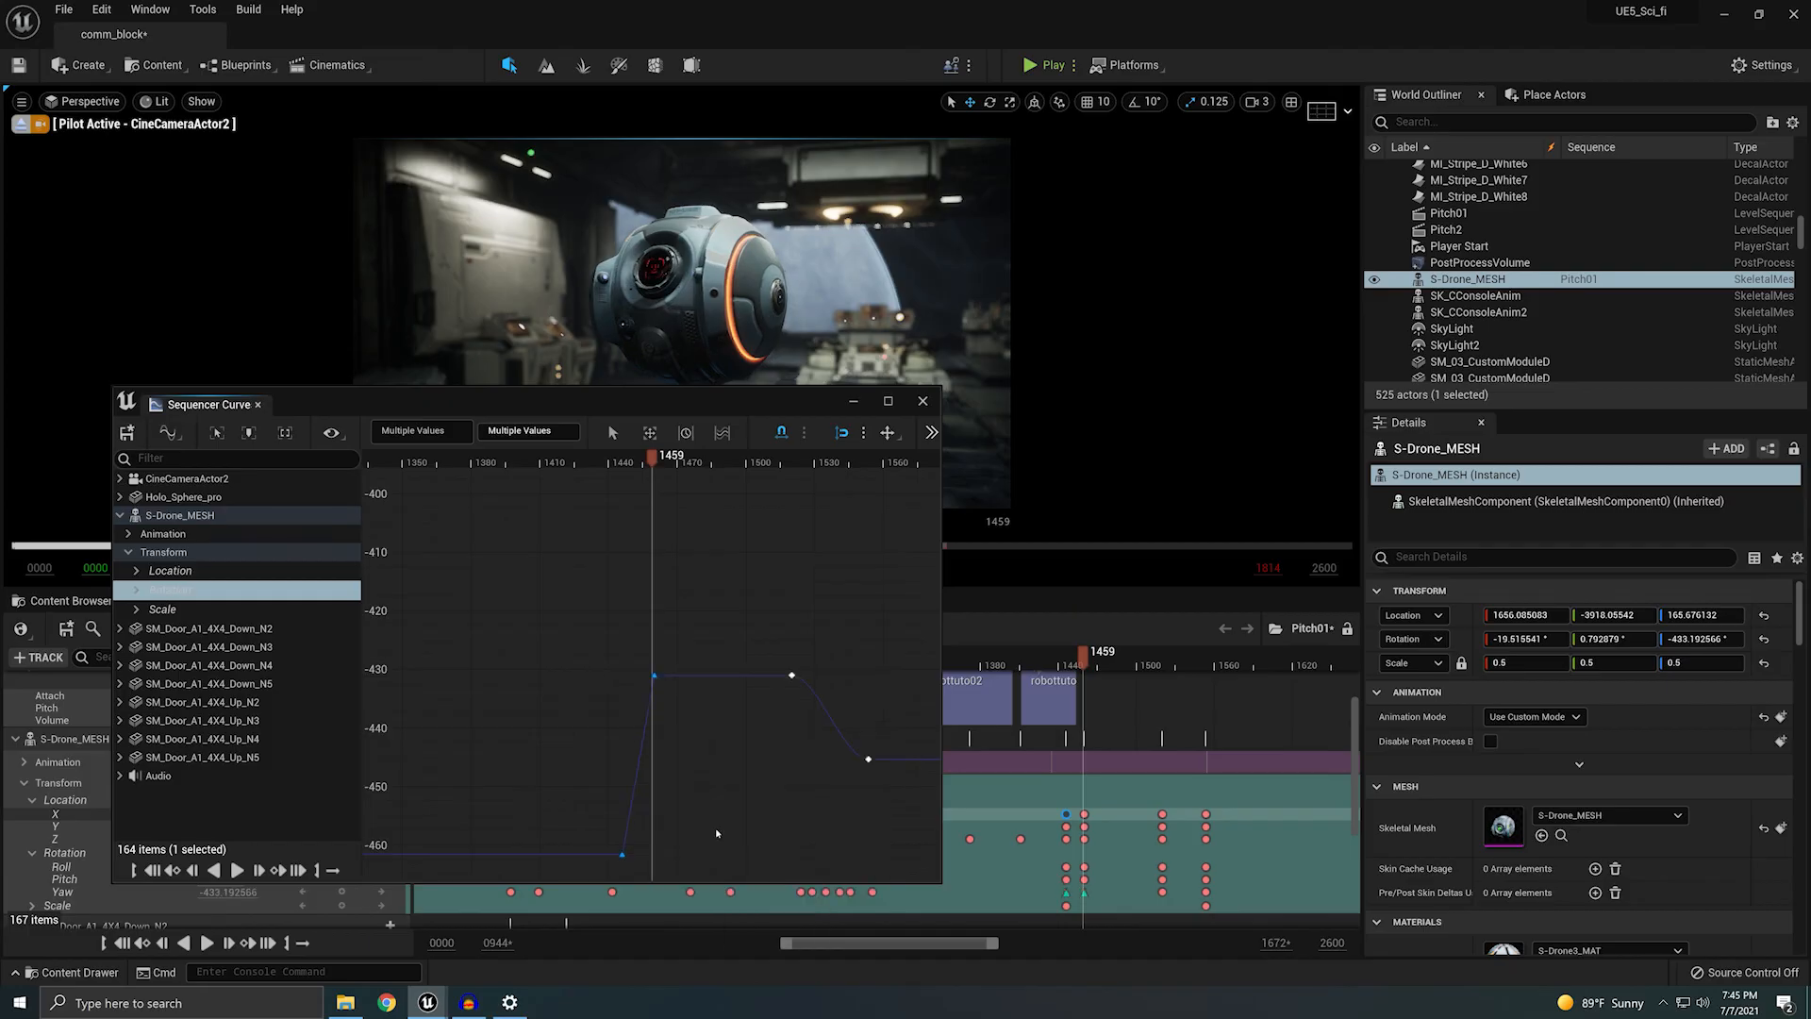
Step: Move the curve editor clear of the viewport and timeline and play back the drone's linear turn
{"action": "left_click_drag", "start_coordinate": [604, 406], "coordinate": [360, 492]}
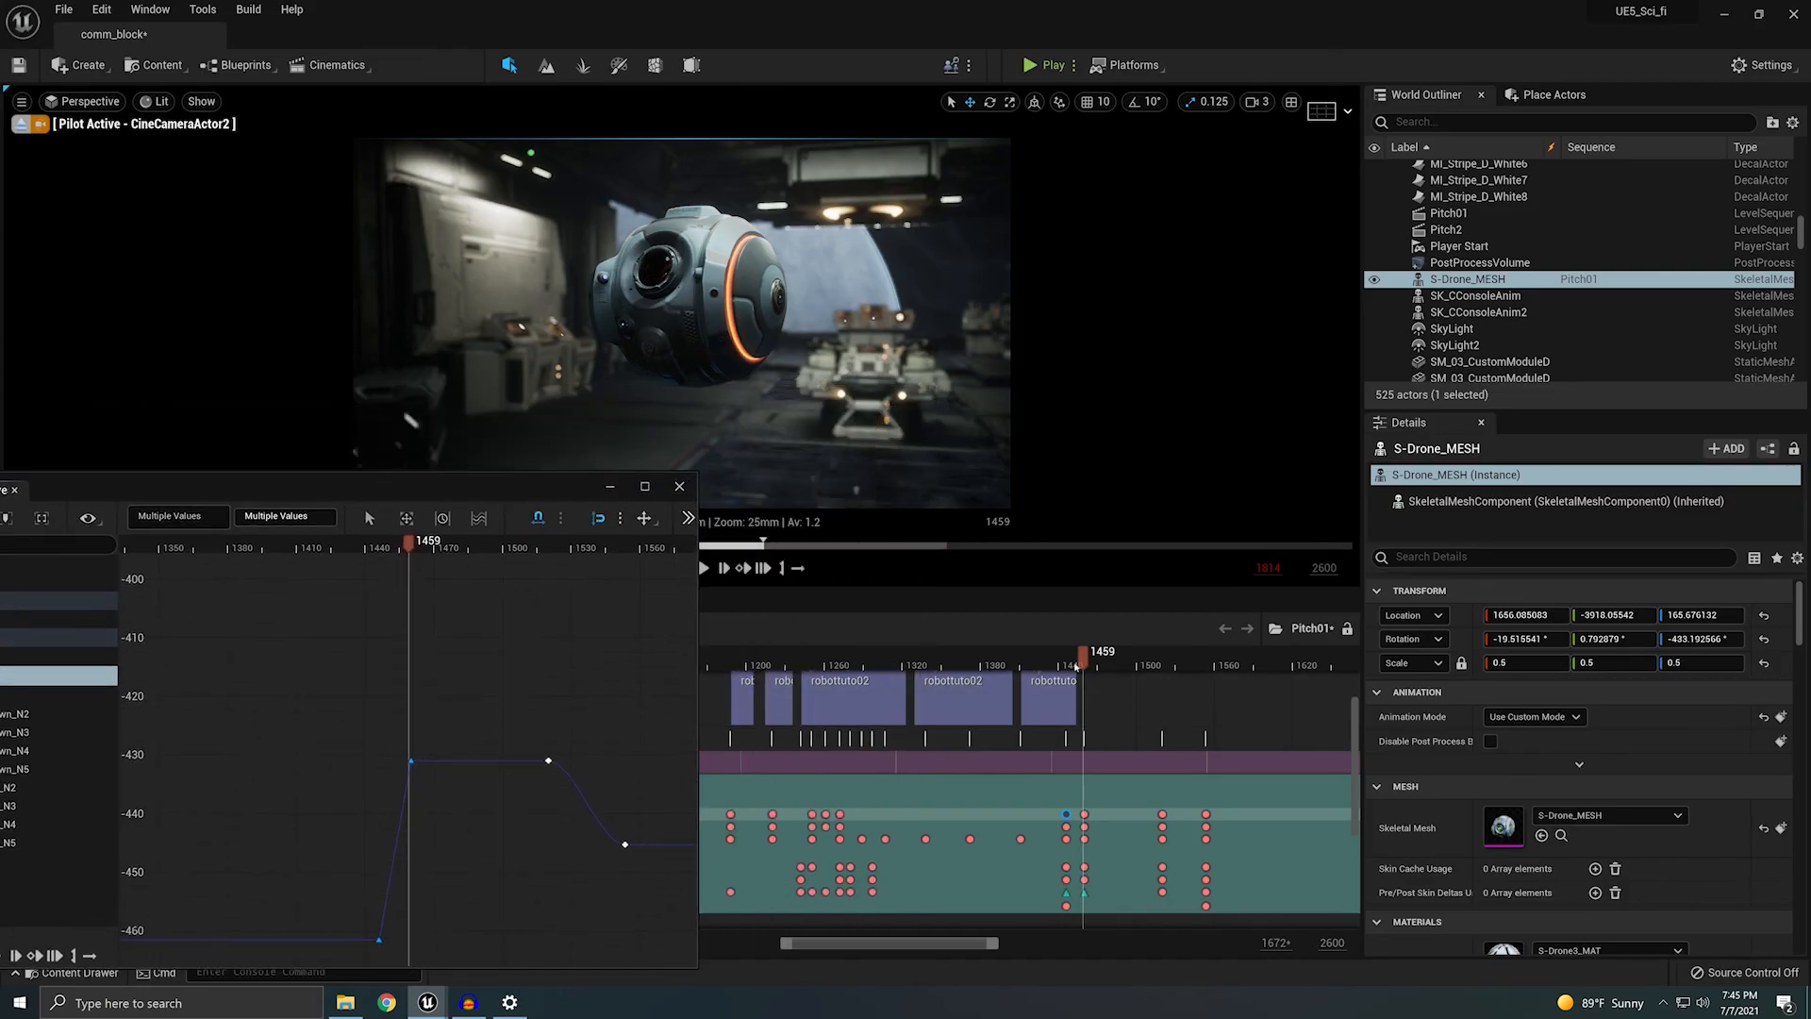
{"action": "left_click", "coordinate": [1035, 666]}
{"action": "left_click", "coordinate": [704, 569]}
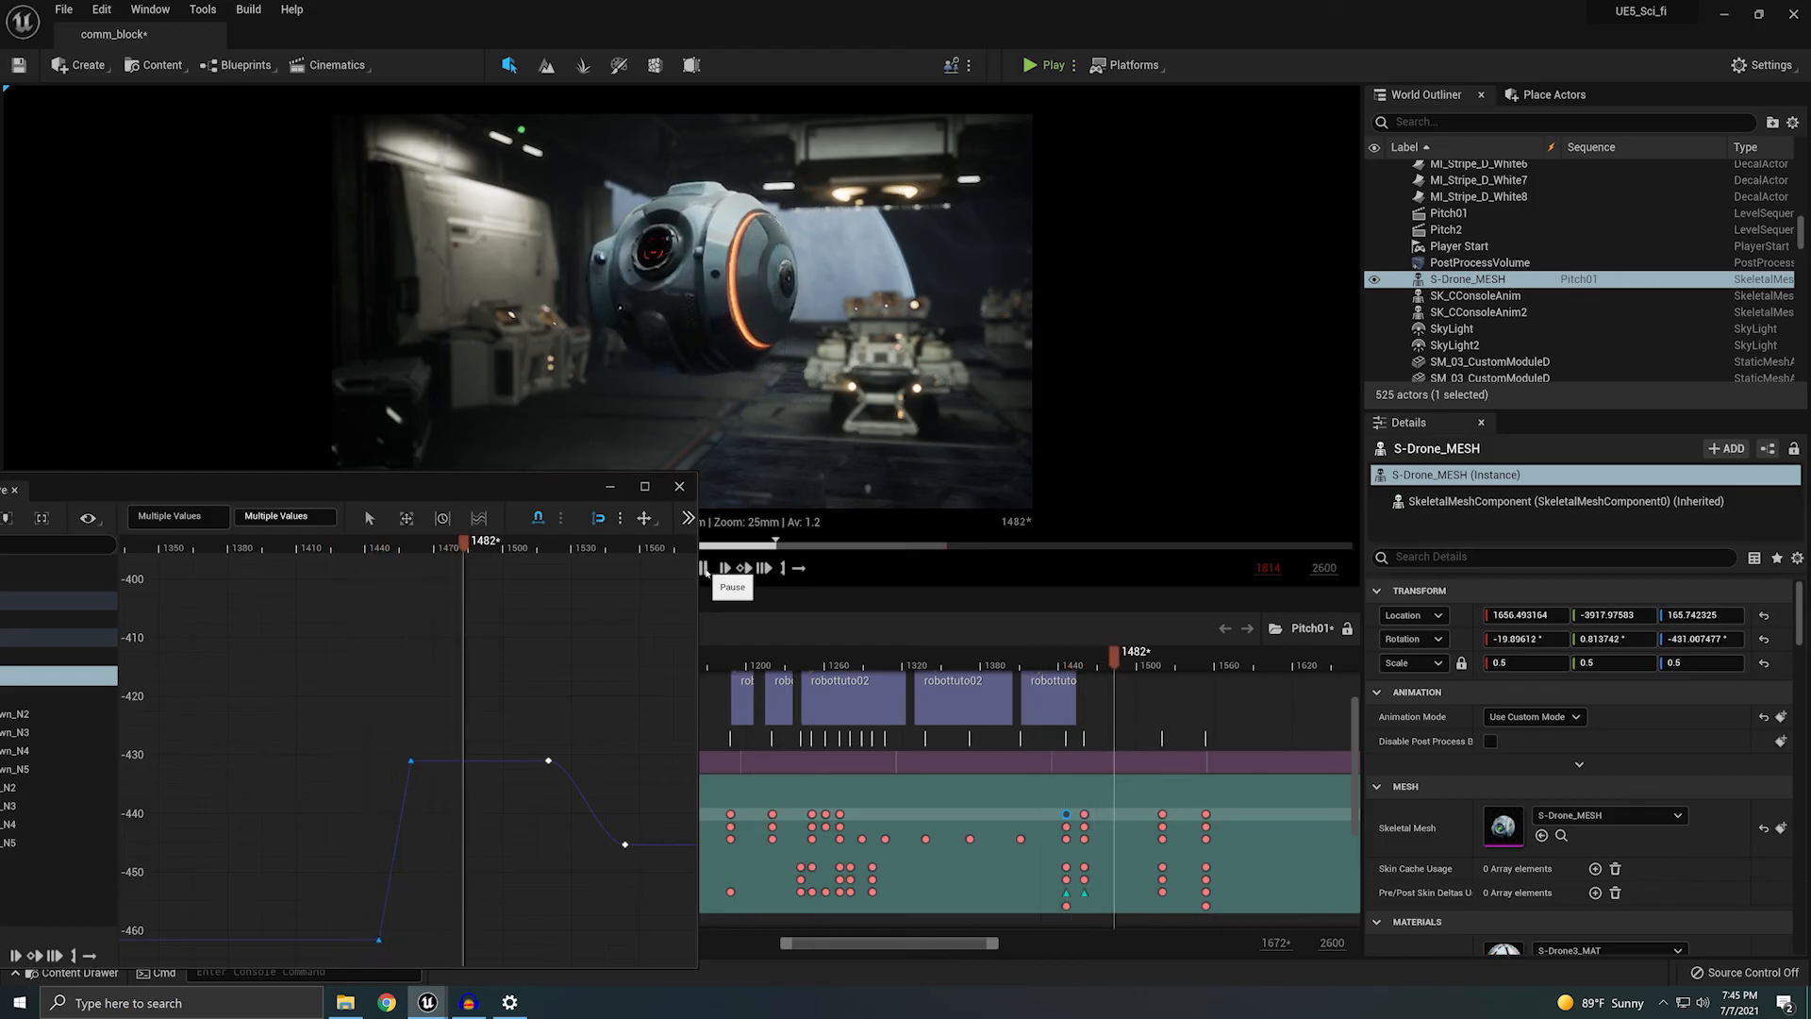
Step: Stop playback and set the drone's roll and pitch keys between about frames 1446 and 1459 to Linear interpolation
{"action": "left_click", "coordinate": [705, 571]}
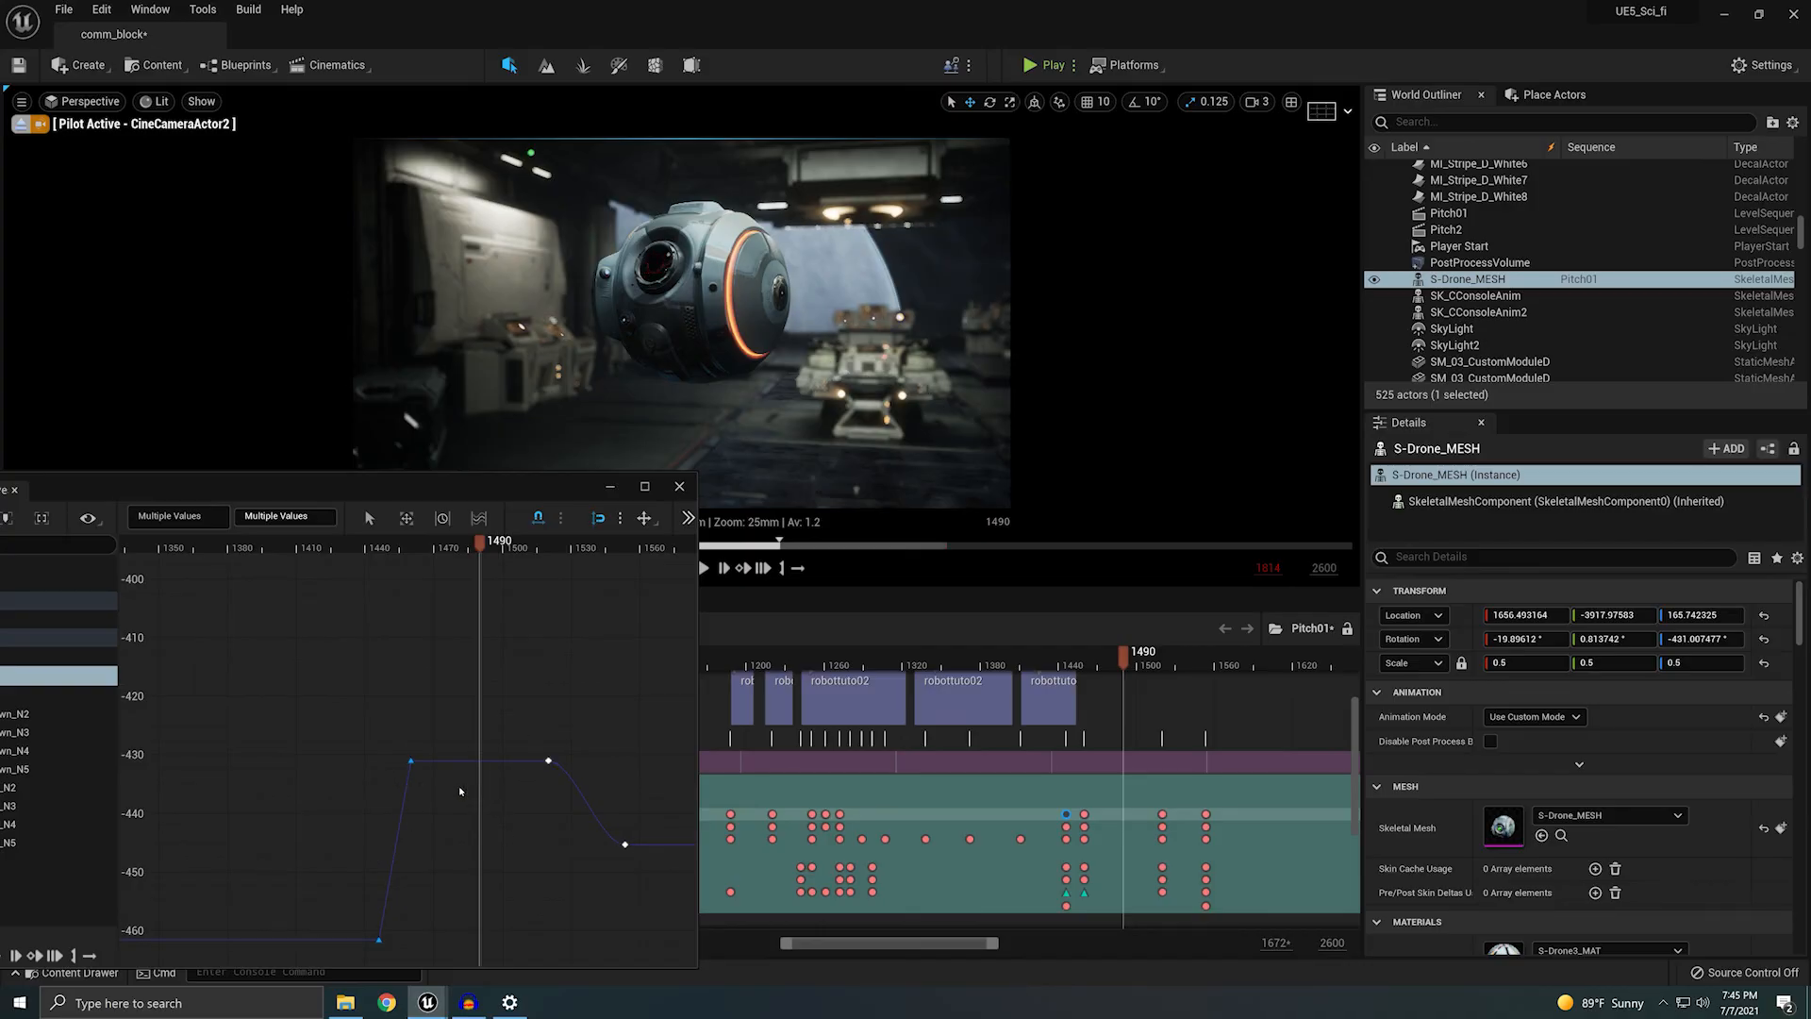
{"action": "scroll", "coordinate": [548, 768], "scroll_direction": "down", "scroll_amount": 6}
{"action": "mouse_move", "coordinate": [554, 769]}
{"action": "right_mouse_down"}
{"action": "mouse_move", "coordinate": [570, 816]}
{"action": "mouse_move", "coordinate": [566, 761]}
{"action": "right_mouse_up"}
{"action": "scroll", "coordinate": [547, 735], "scroll_direction": "up", "scroll_amount": 3}
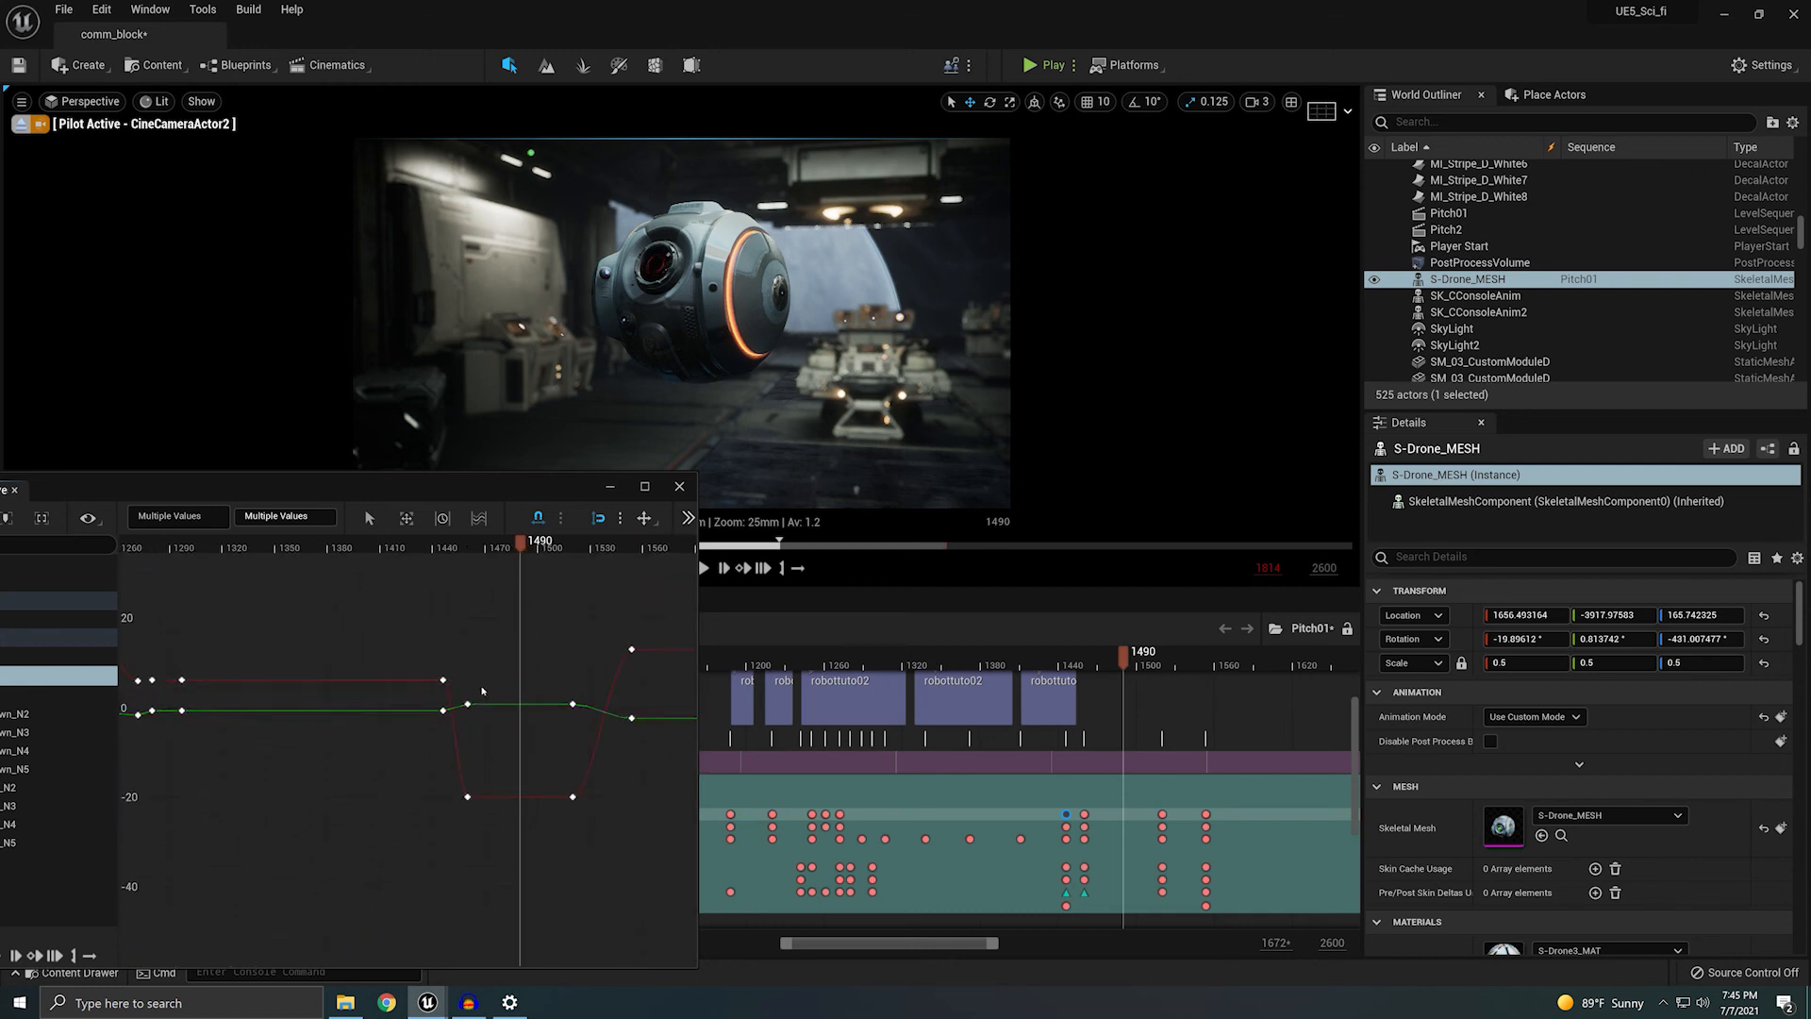
{"action": "scroll", "coordinate": [509, 726], "scroll_direction": "up", "scroll_amount": 4}
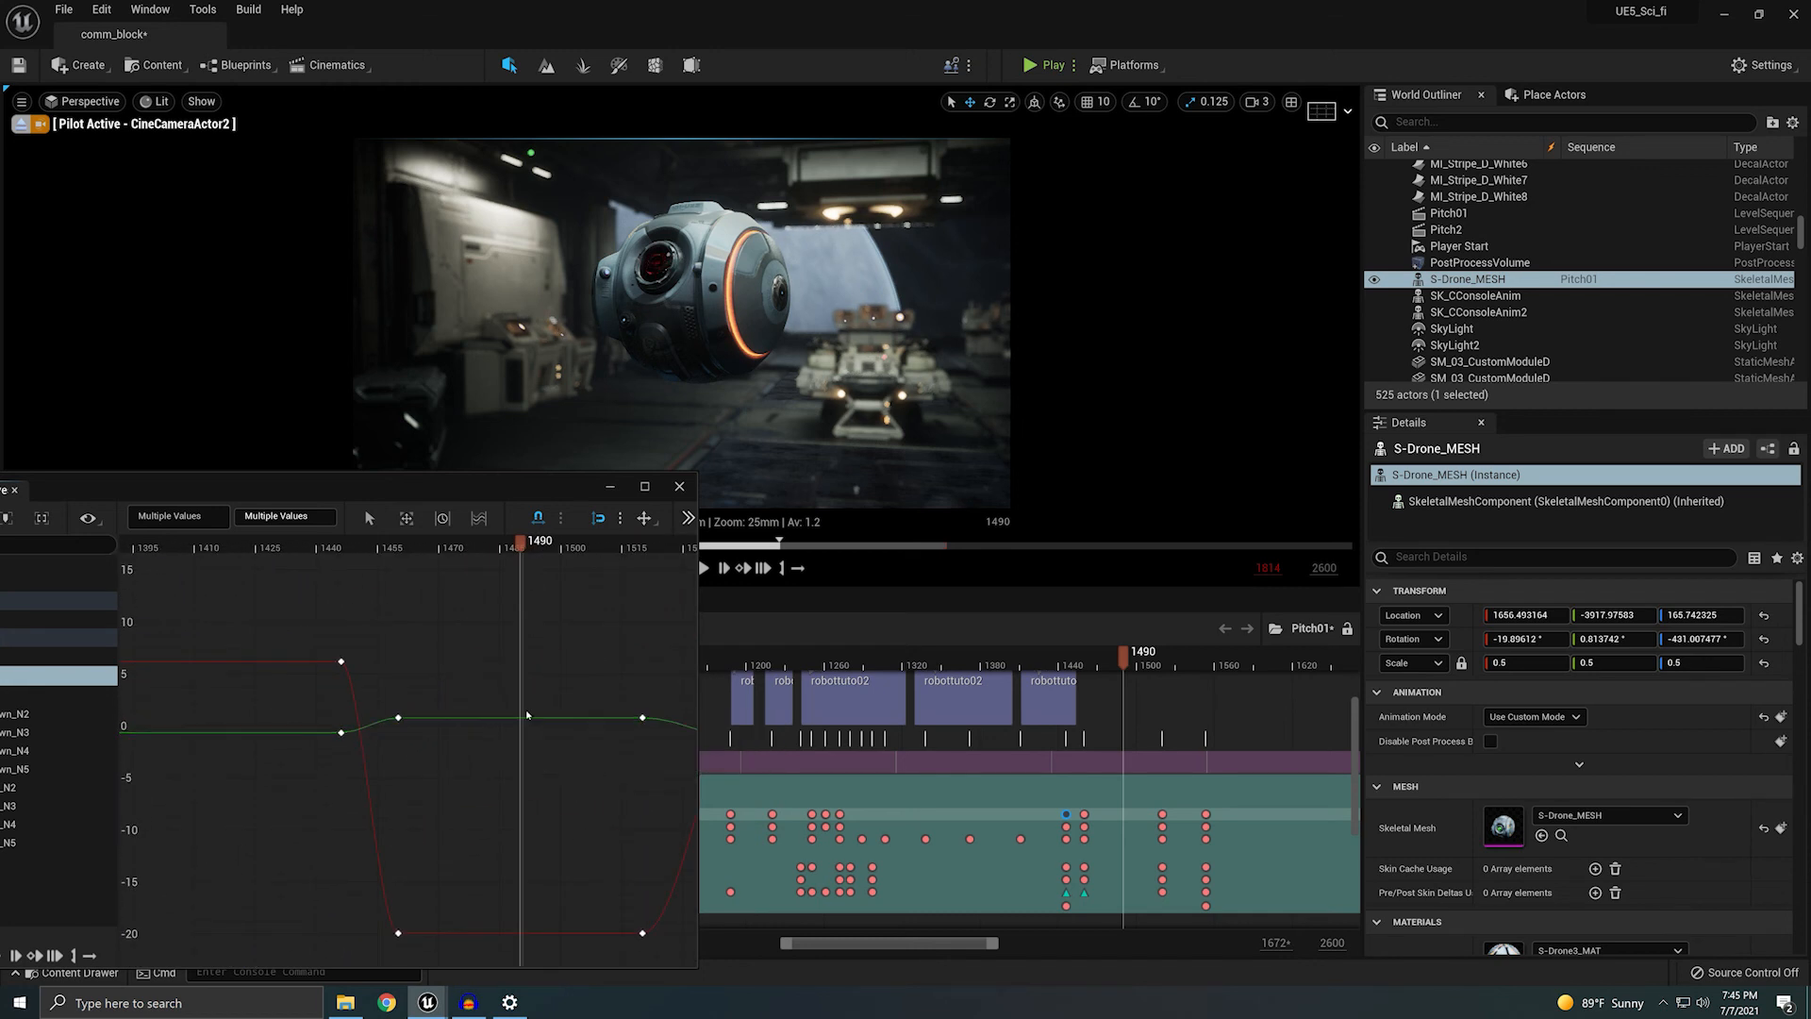
{"action": "left_click", "coordinate": [341, 661]}
{"action": "left_click_drag", "start_coordinate": [362, 883], "coordinate": [411, 935], "text": "shift"}
{"action": "left_click_drag", "start_coordinate": [303, 603], "coordinate": [464, 951]}
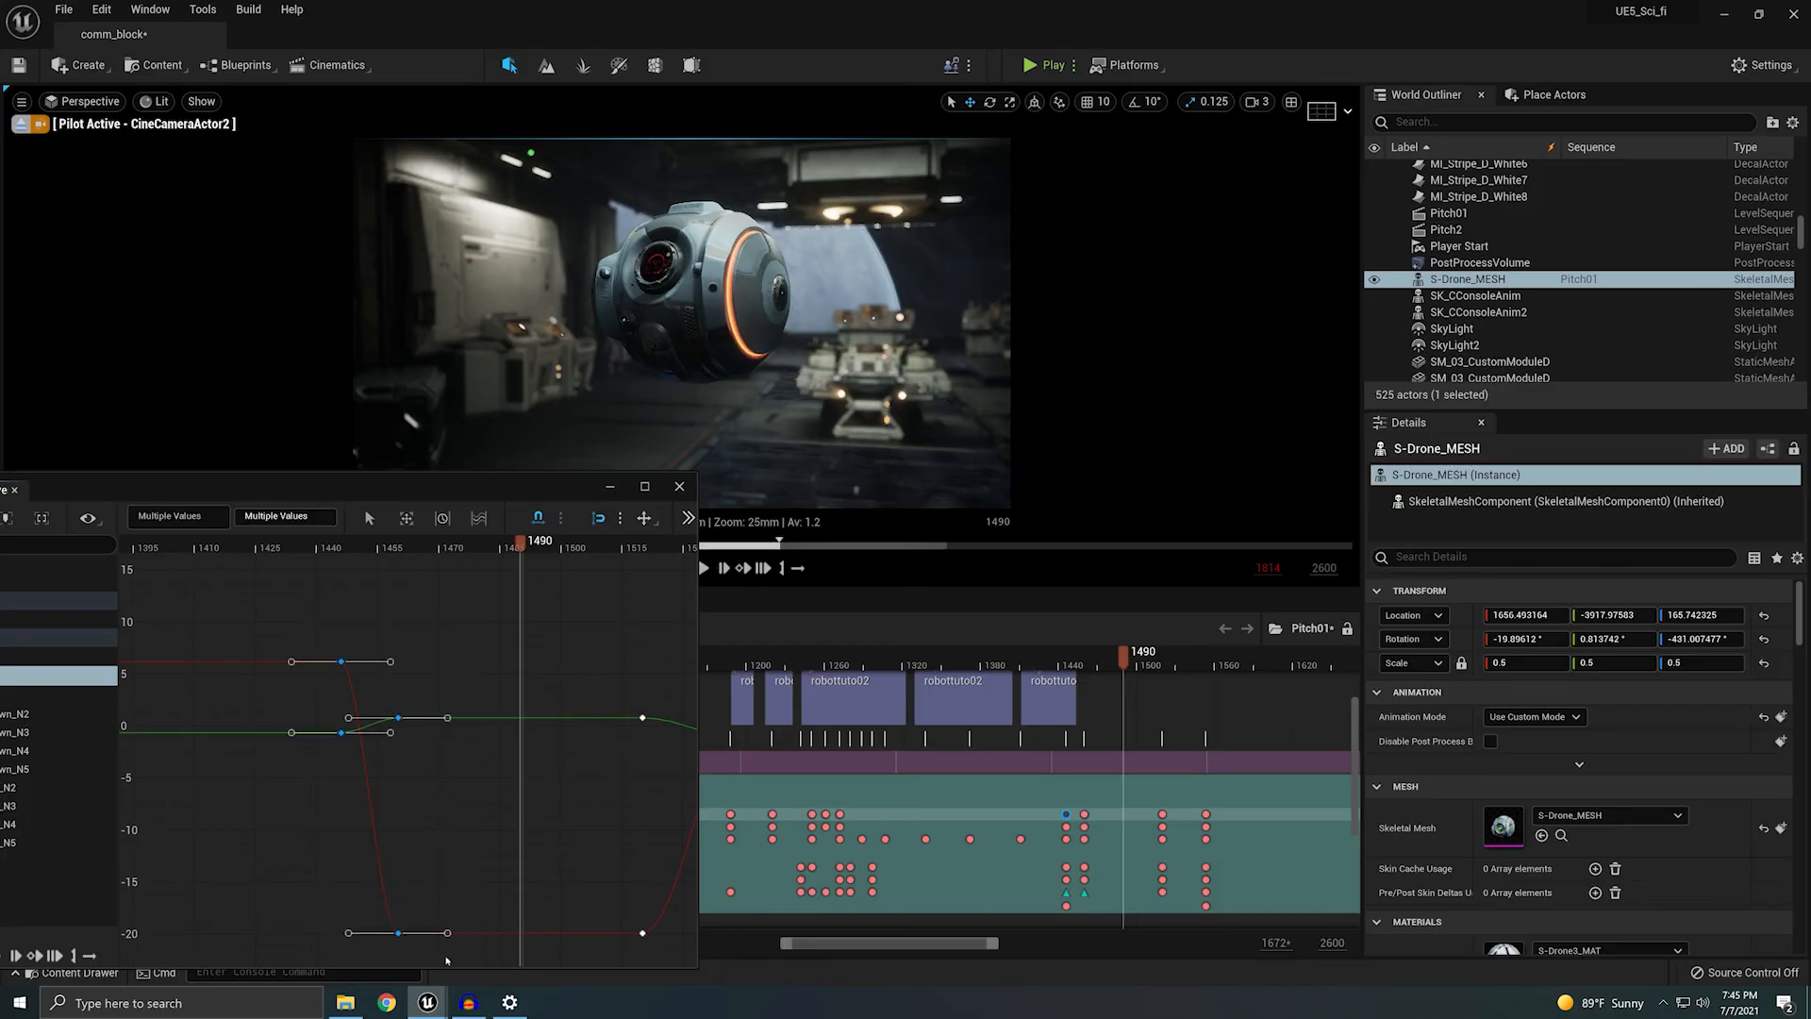
{"action": "right_click", "coordinate": [402, 719]}
{"action": "left_click", "coordinate": [489, 850]}
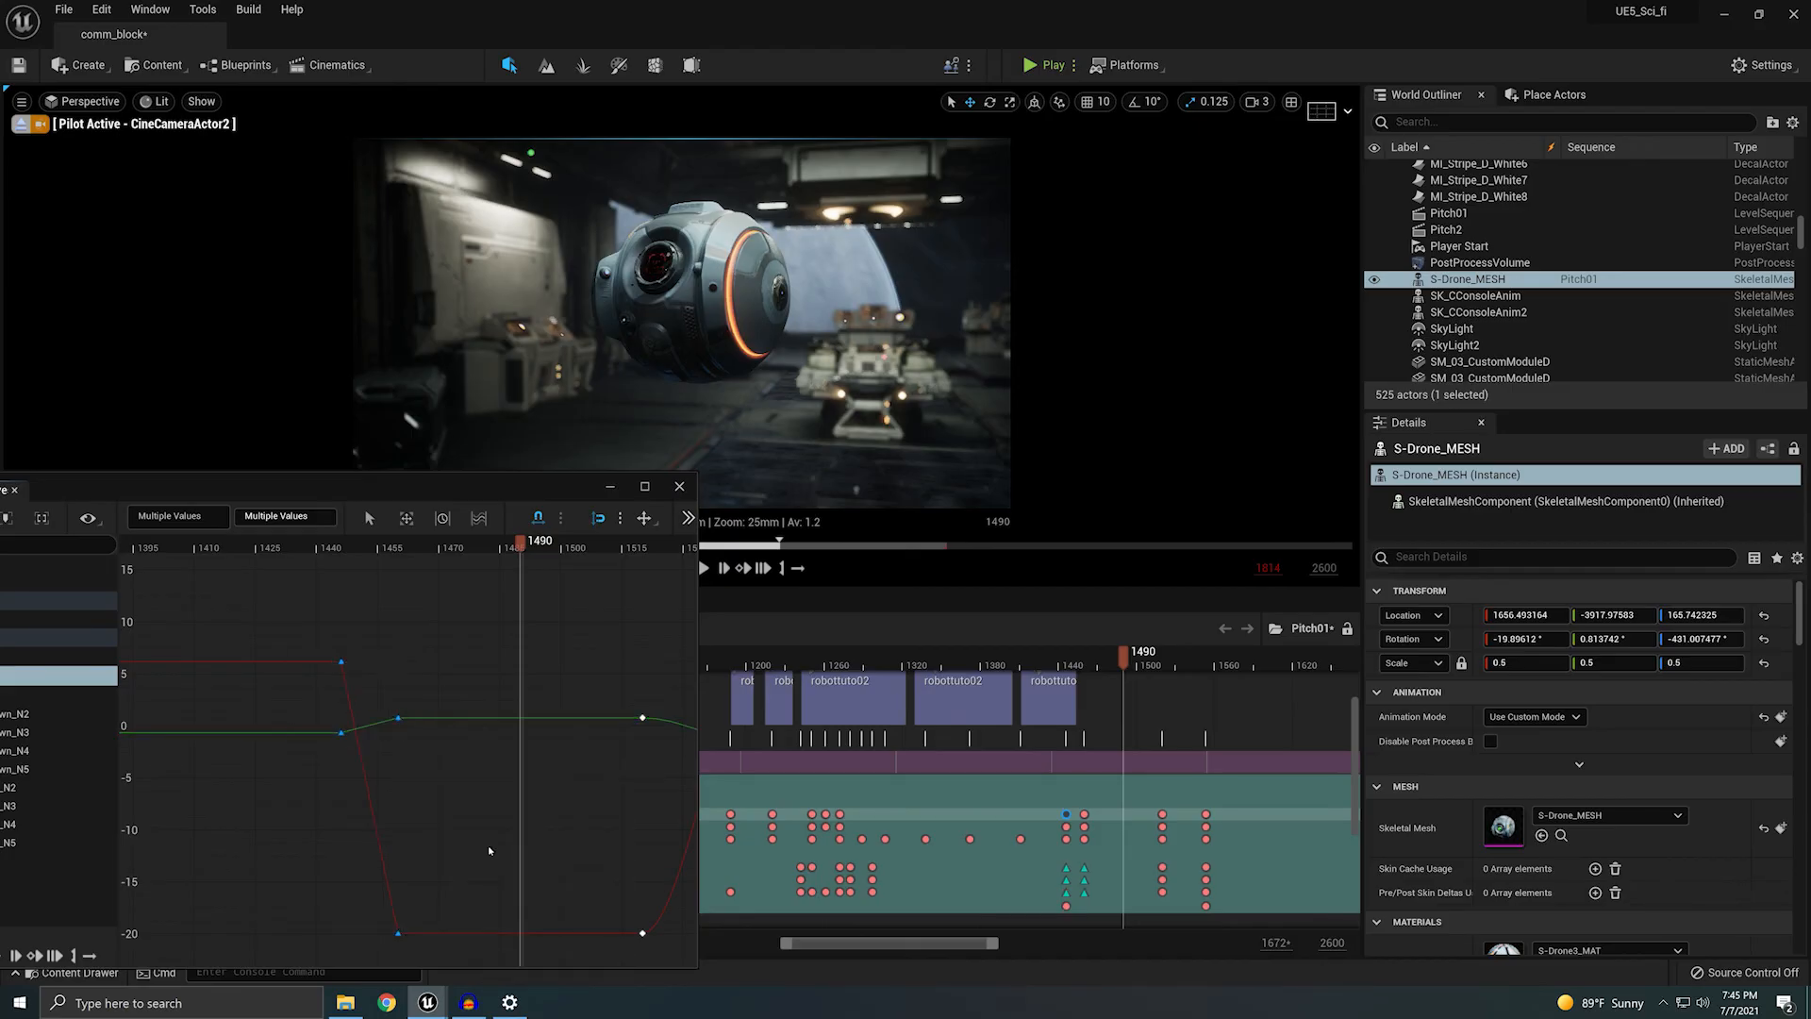
Step: Play back the drone's animation from frame 1414 through its exit and stop at frame 1810
{"action": "left_click_drag", "start_coordinate": [503, 571], "coordinate": [213, 675]}
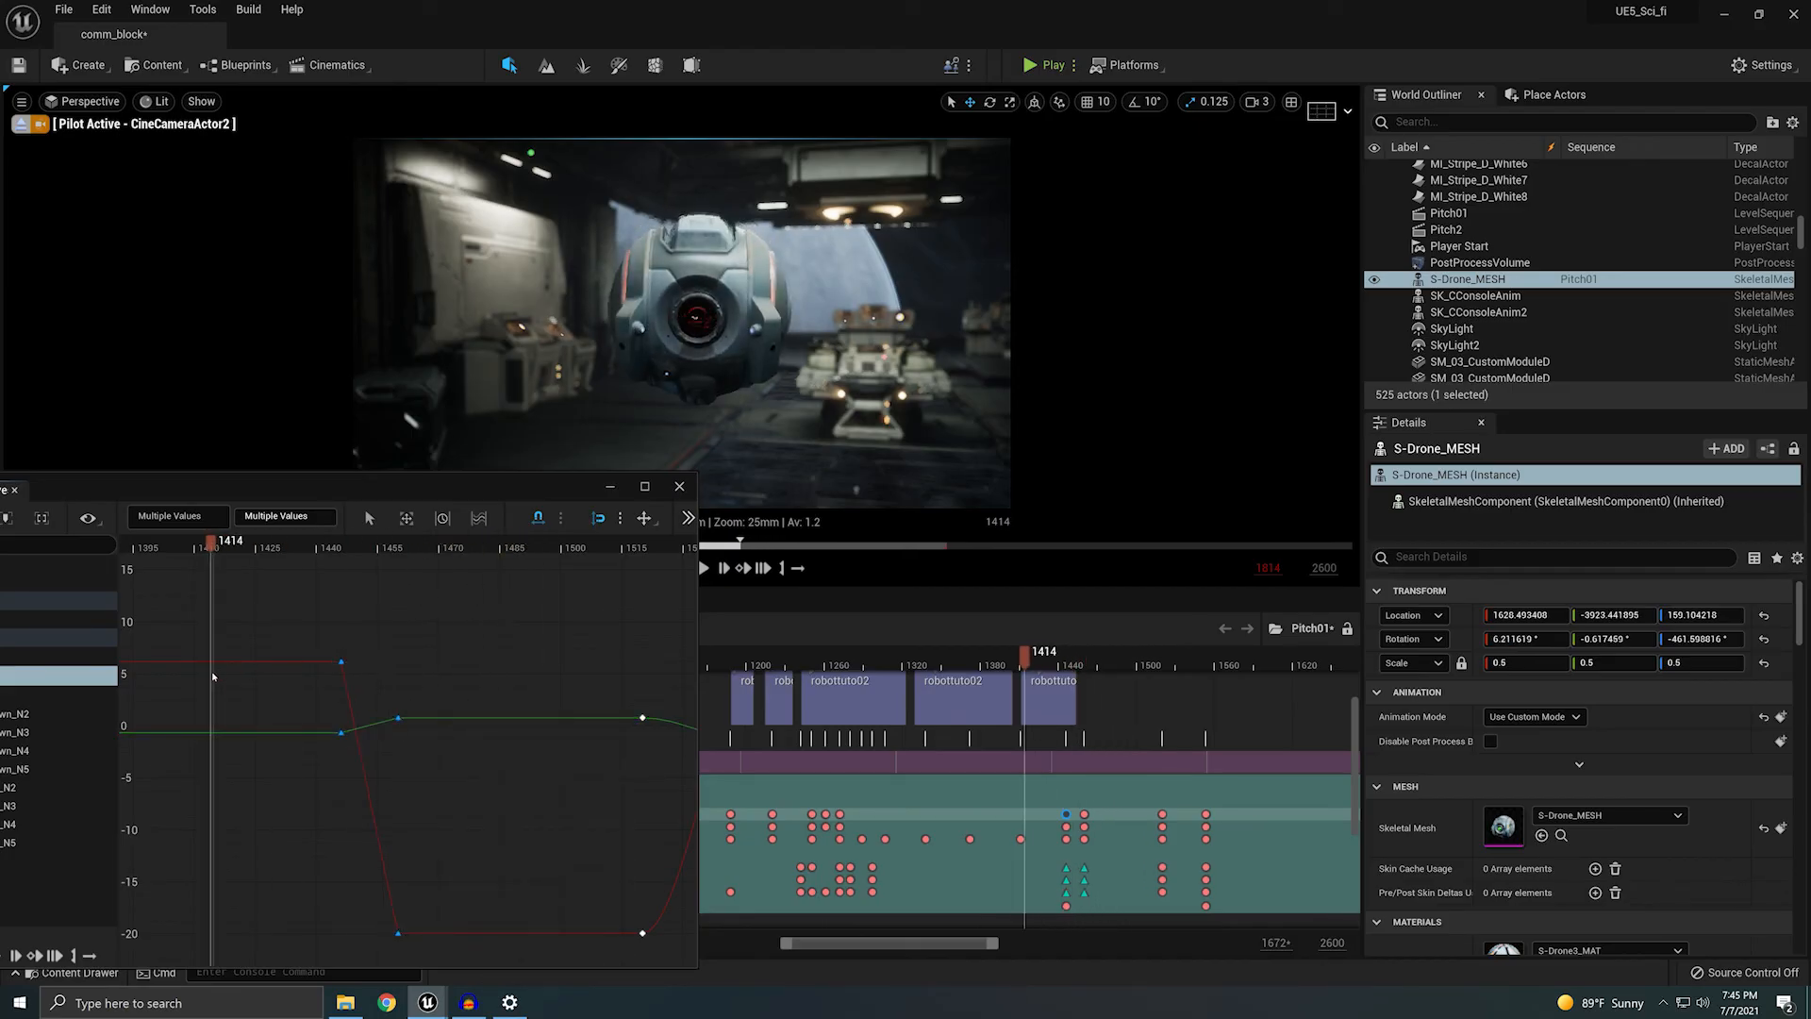
{"action": "left_click", "coordinate": [704, 567]}
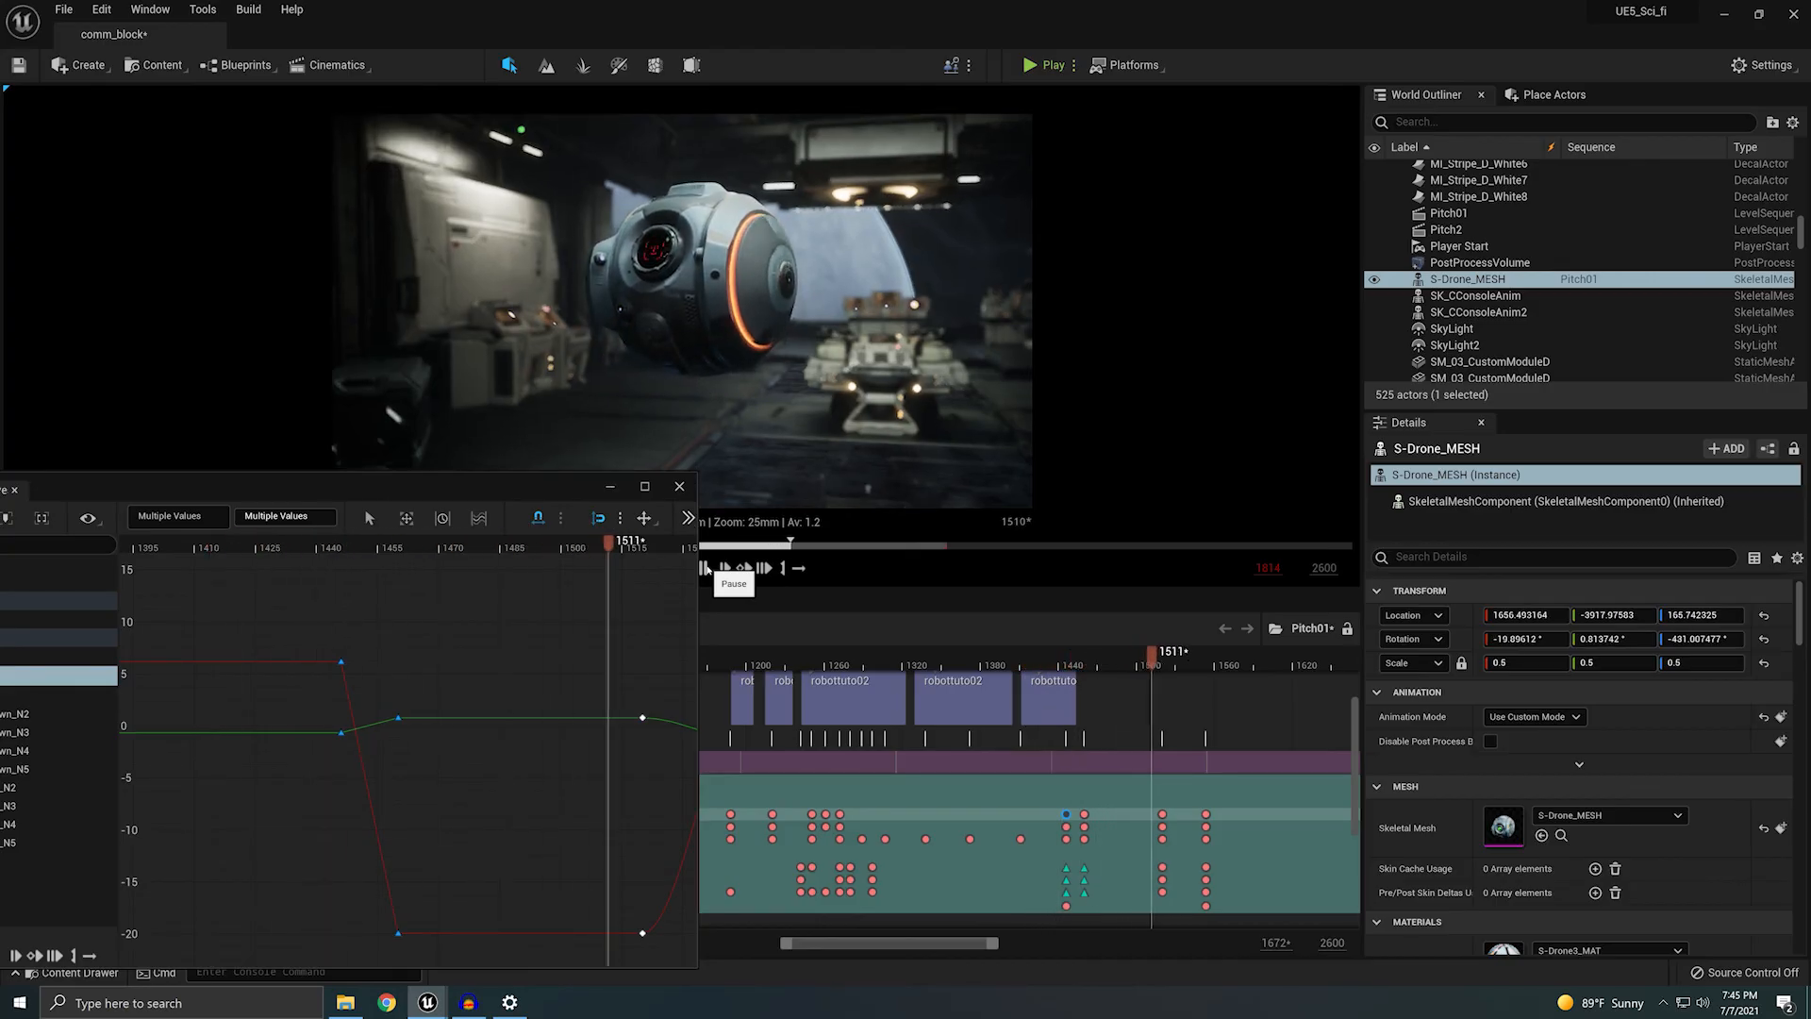
{"action": "left_click", "coordinate": [704, 568]}
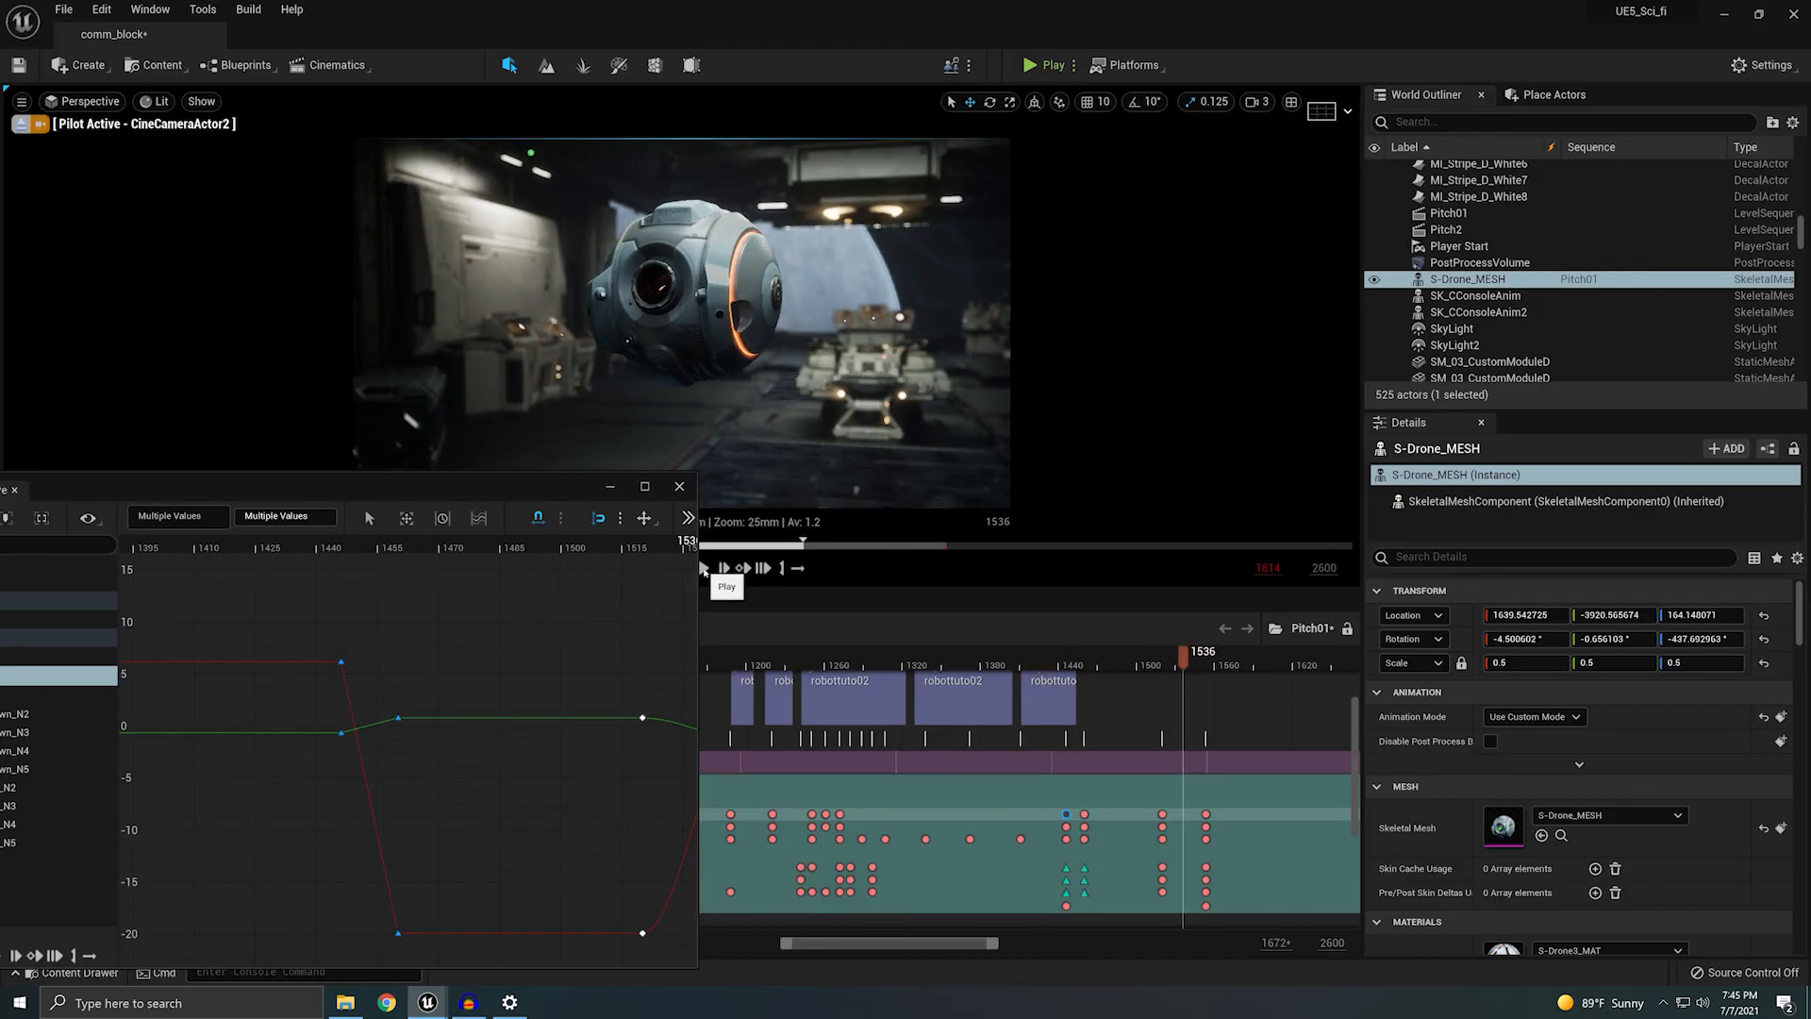
{"action": "left_click", "coordinate": [704, 567]}
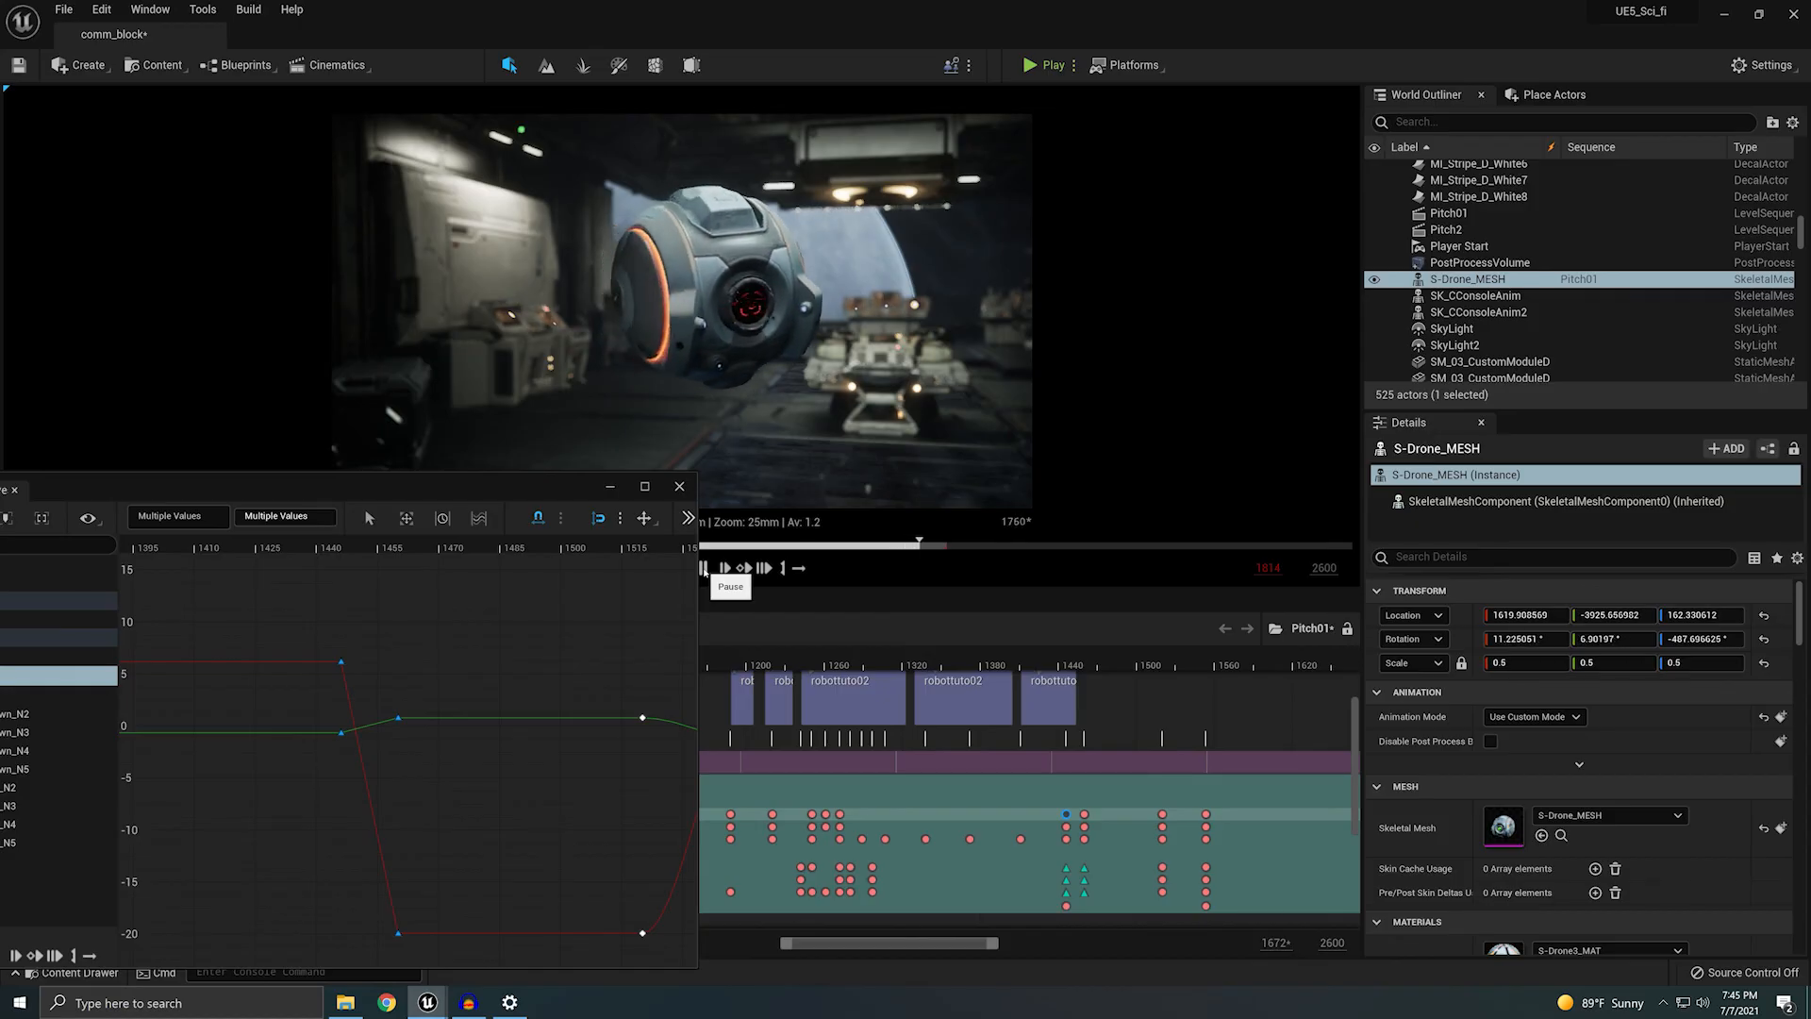
{"action": "left_click", "coordinate": [703, 568]}
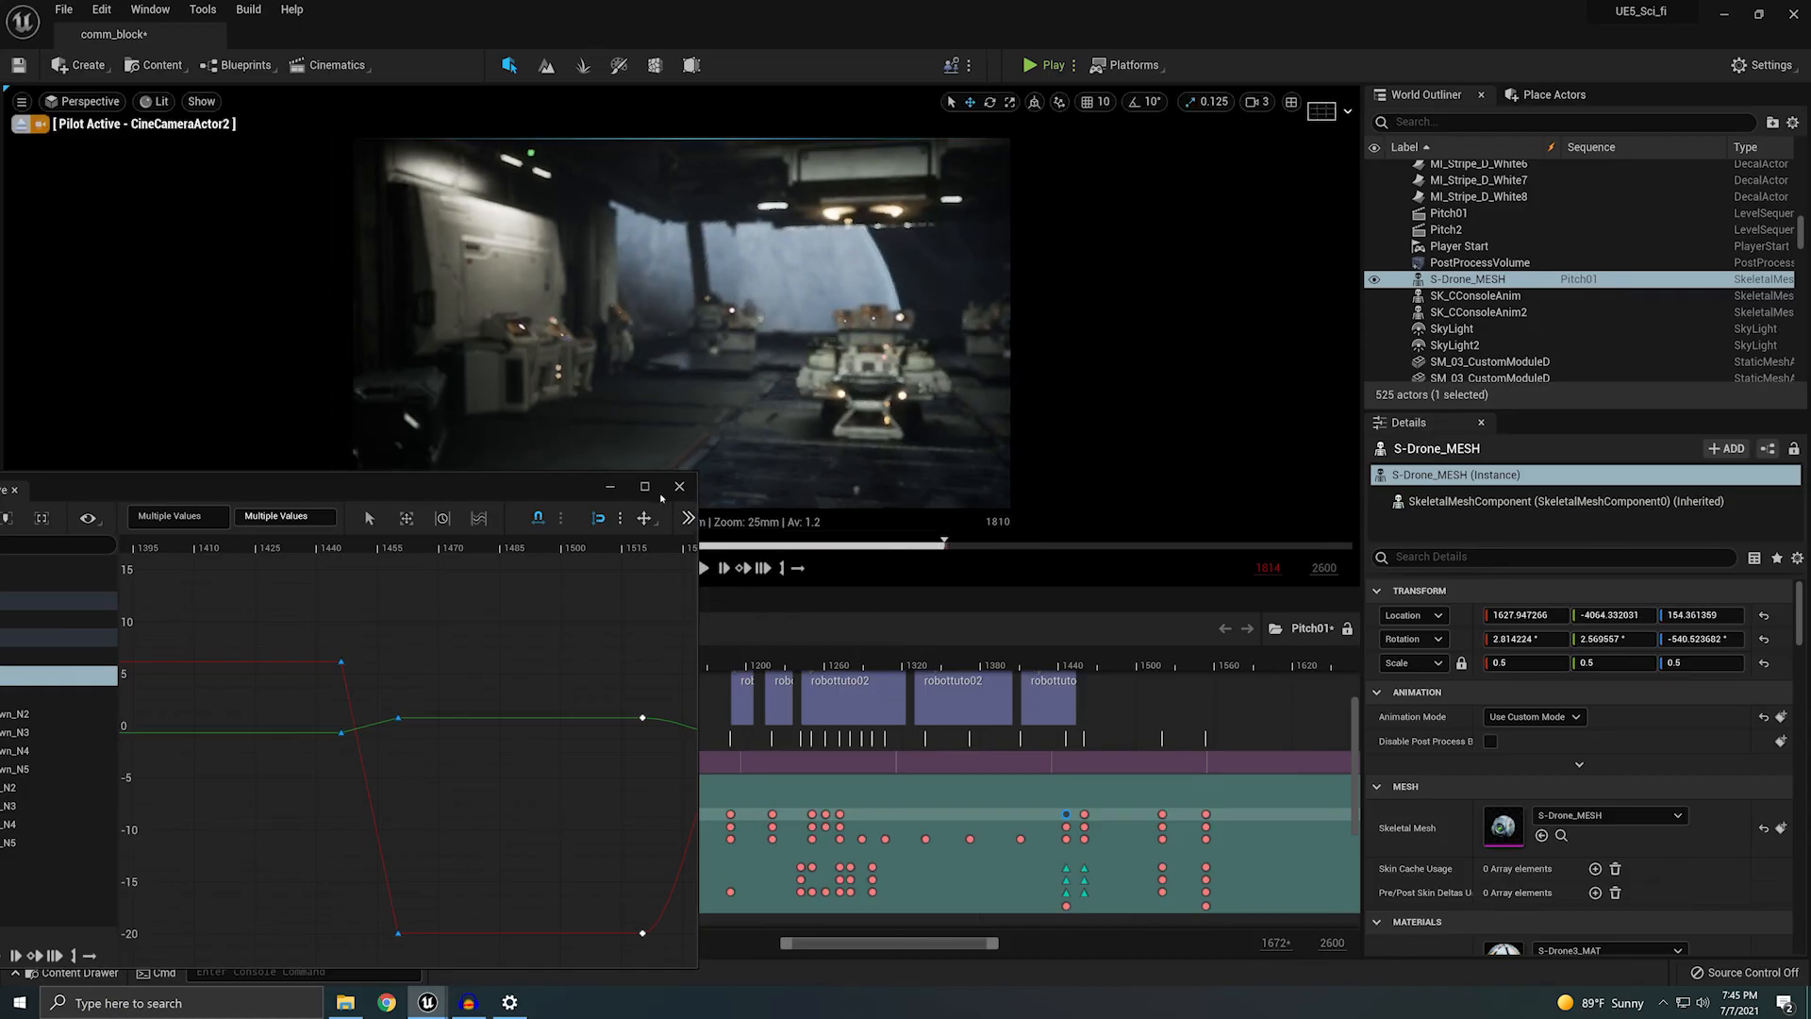
Step: Close the curve editor and cancel the pending autosave
{"action": "left_click", "coordinate": [678, 485]}
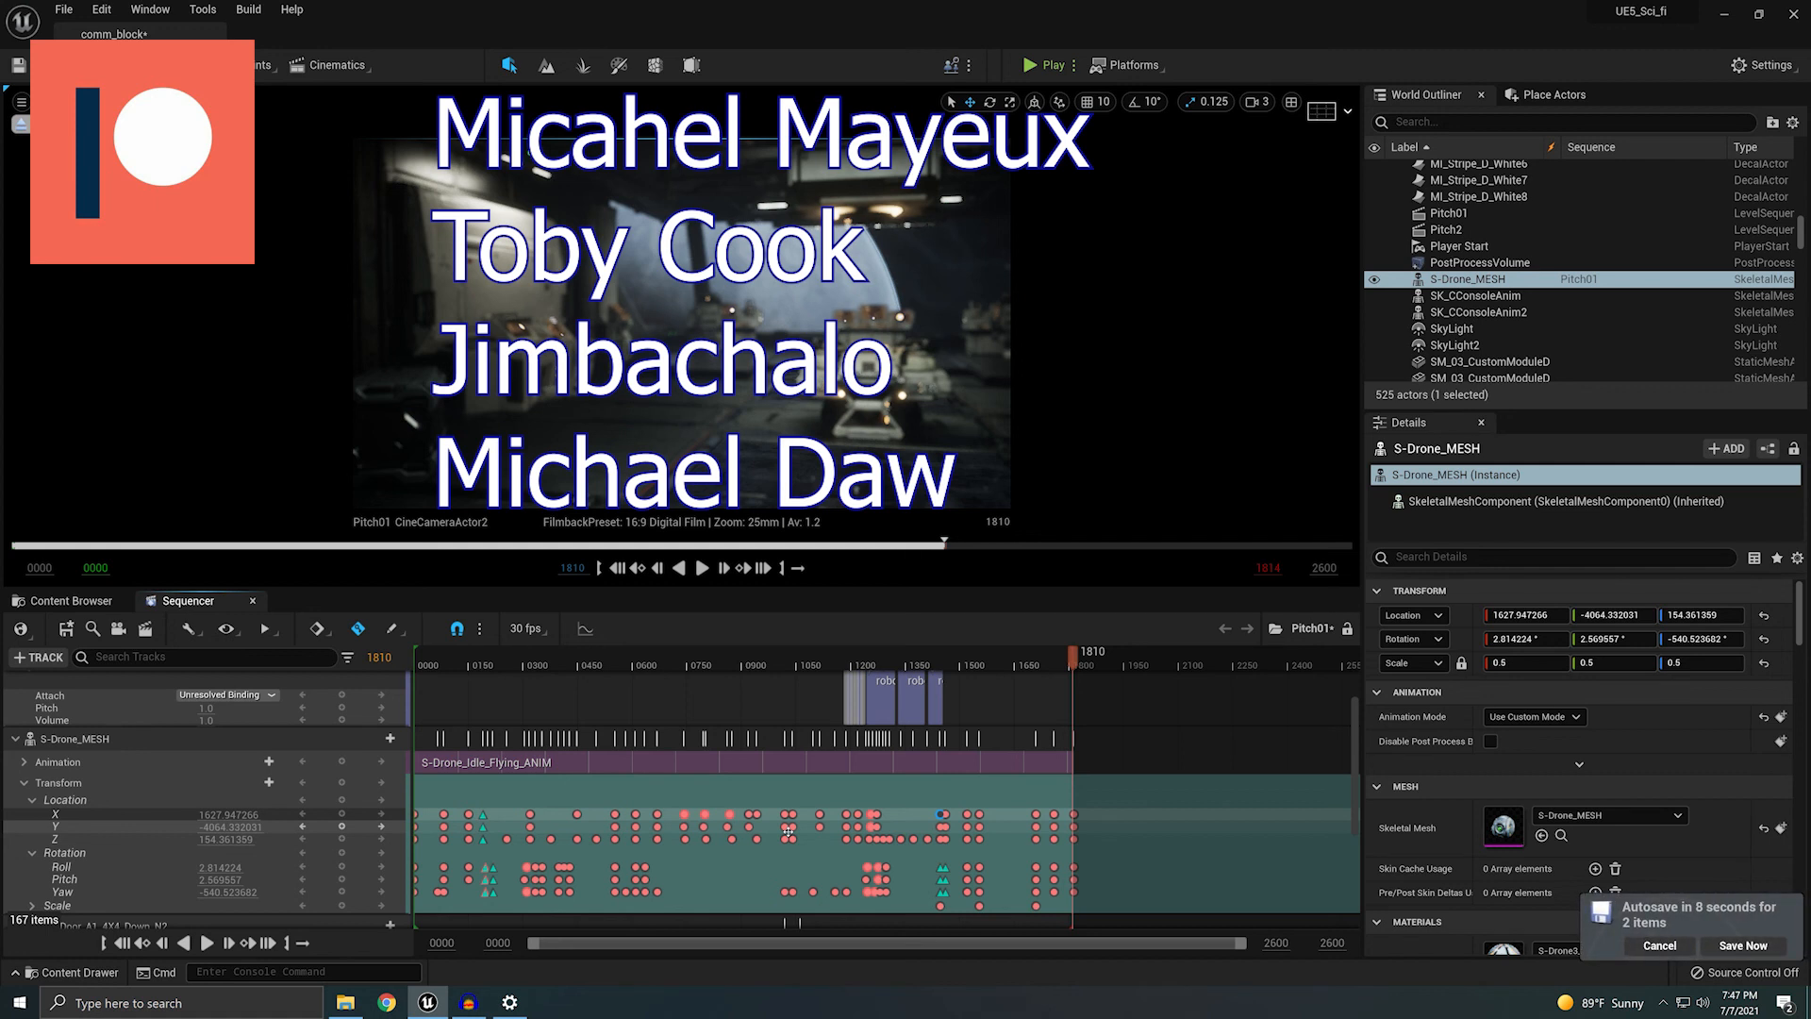
{"action": "left_click", "coordinate": [1647, 947]}
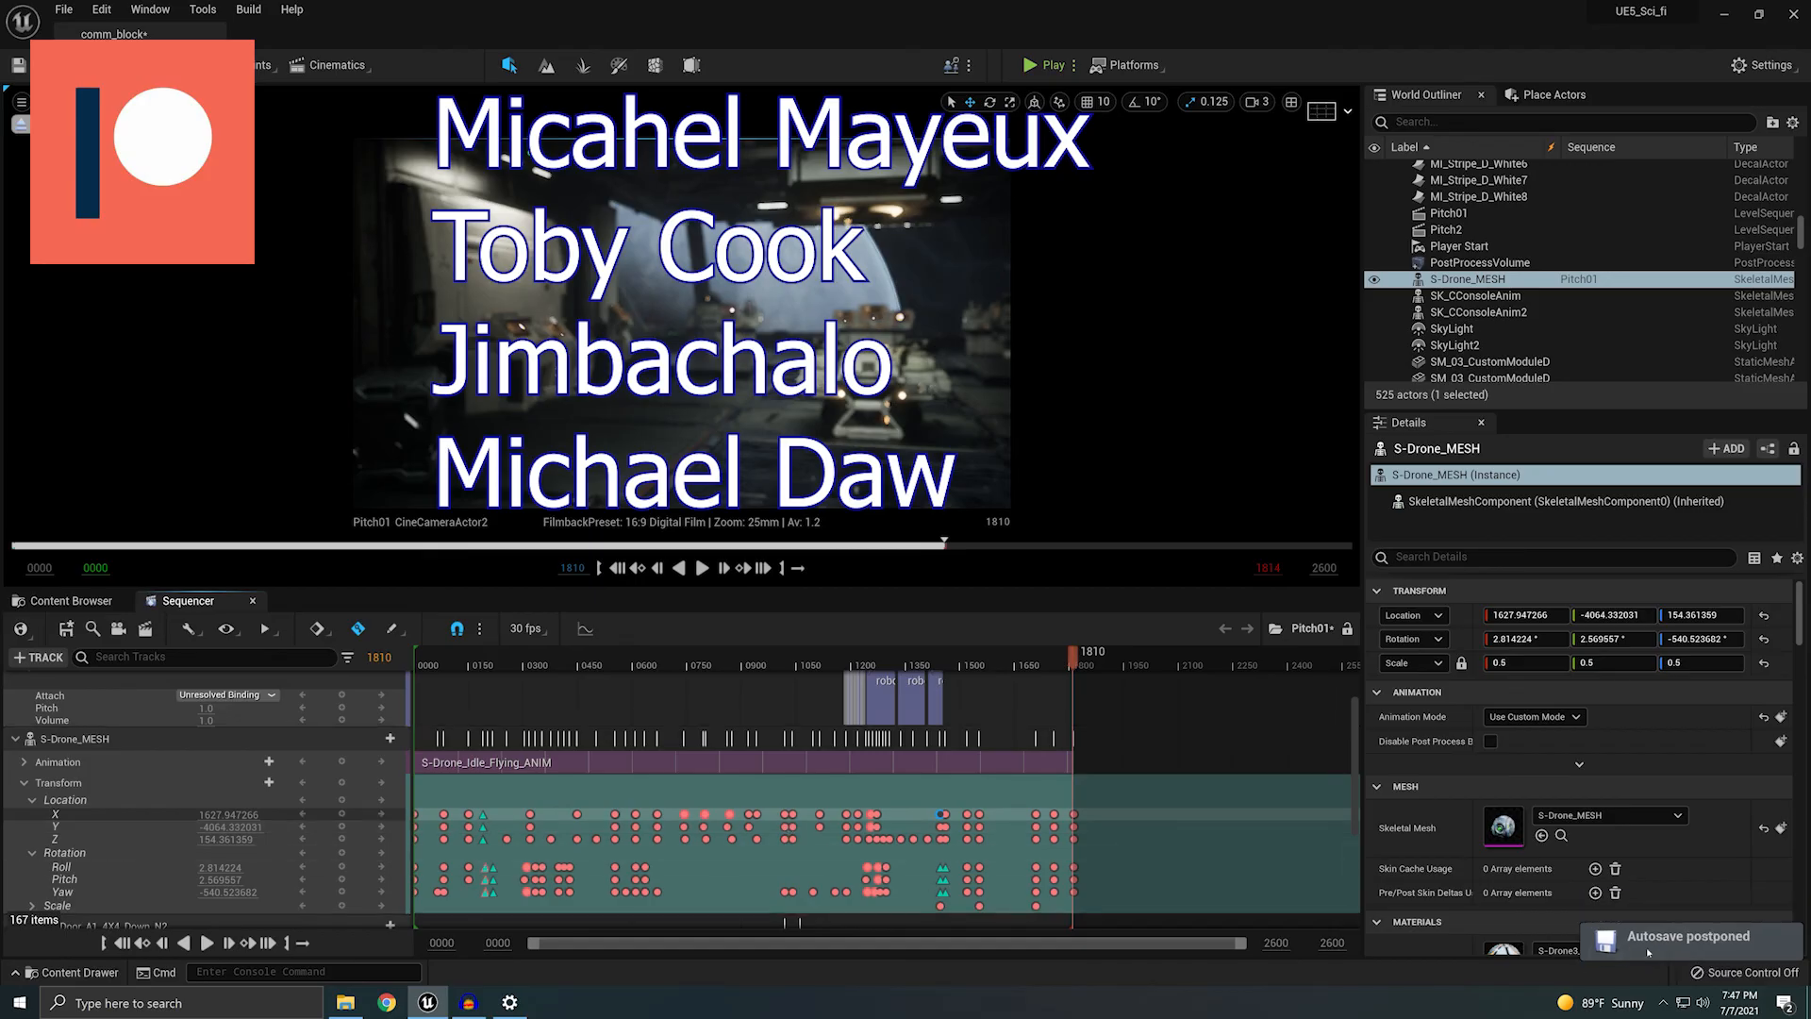